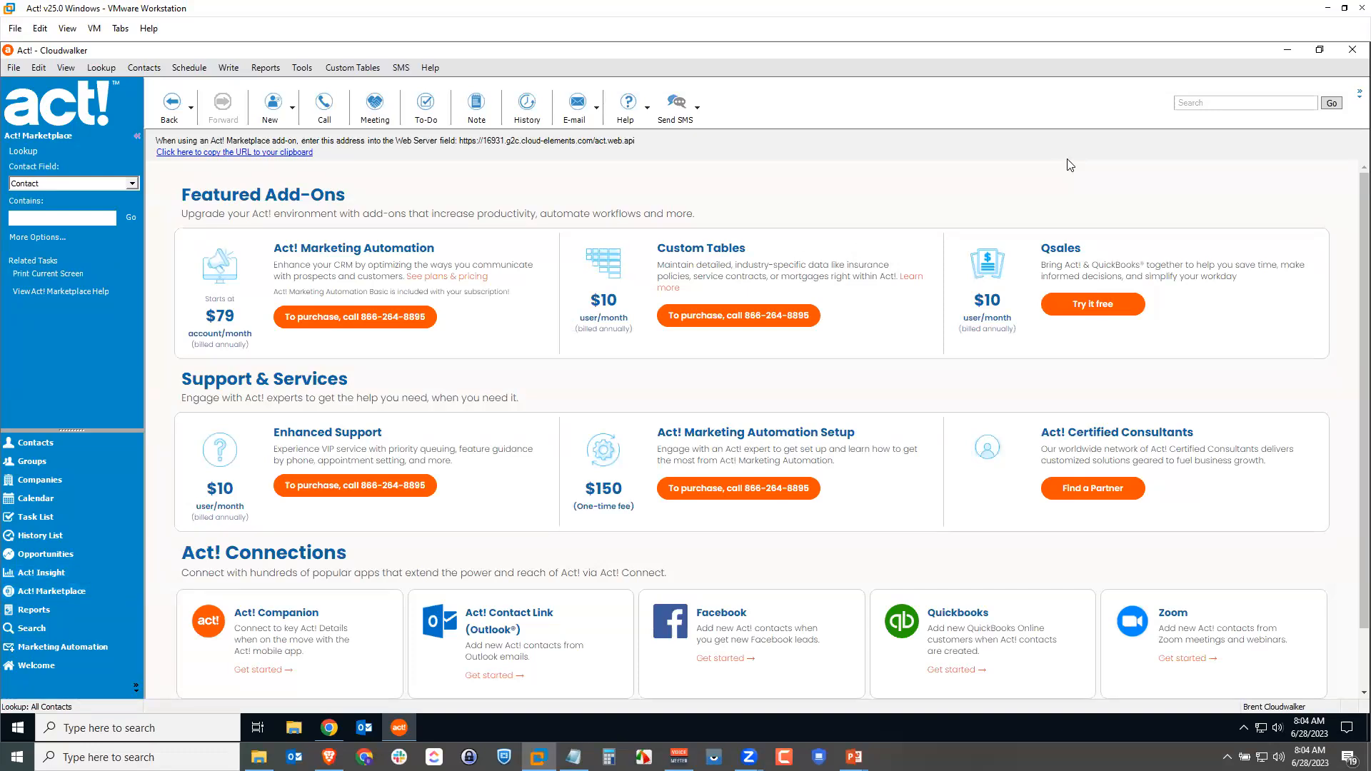
Scroll the Act! Marketplace down to Act! Connections, then bring up the Zapier login tab in Chrome
scroll(849, 350, down, 1)
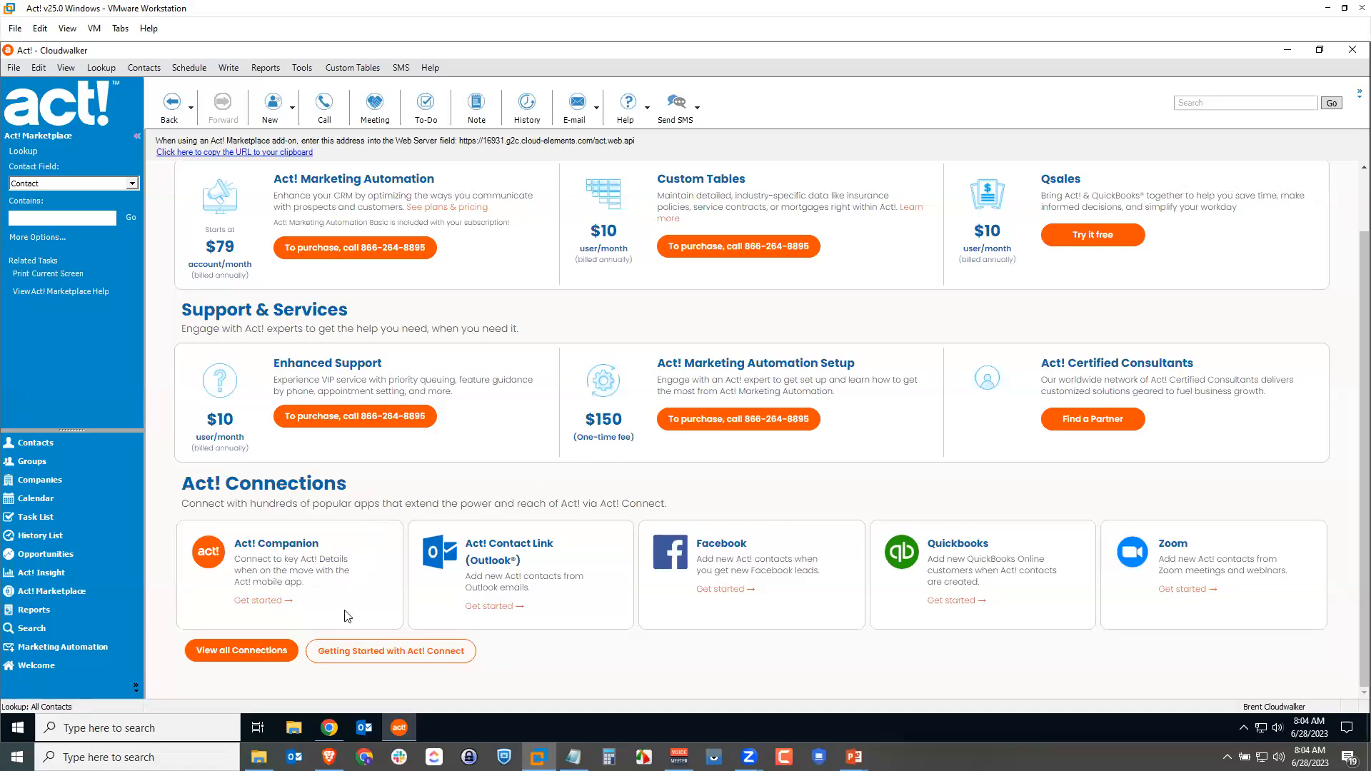
click(330, 728)
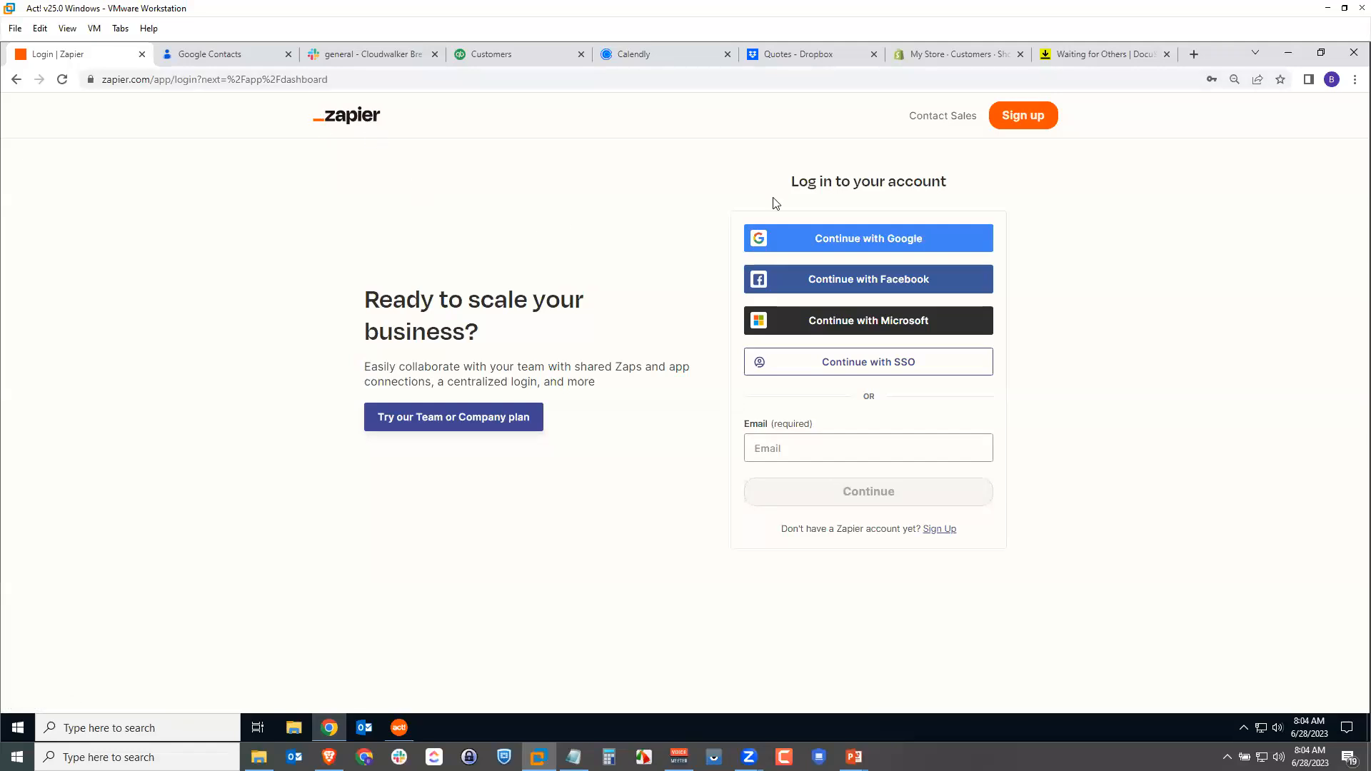
Start a Zapier sign-up with the work email and the user's first and last name
click(1025, 123)
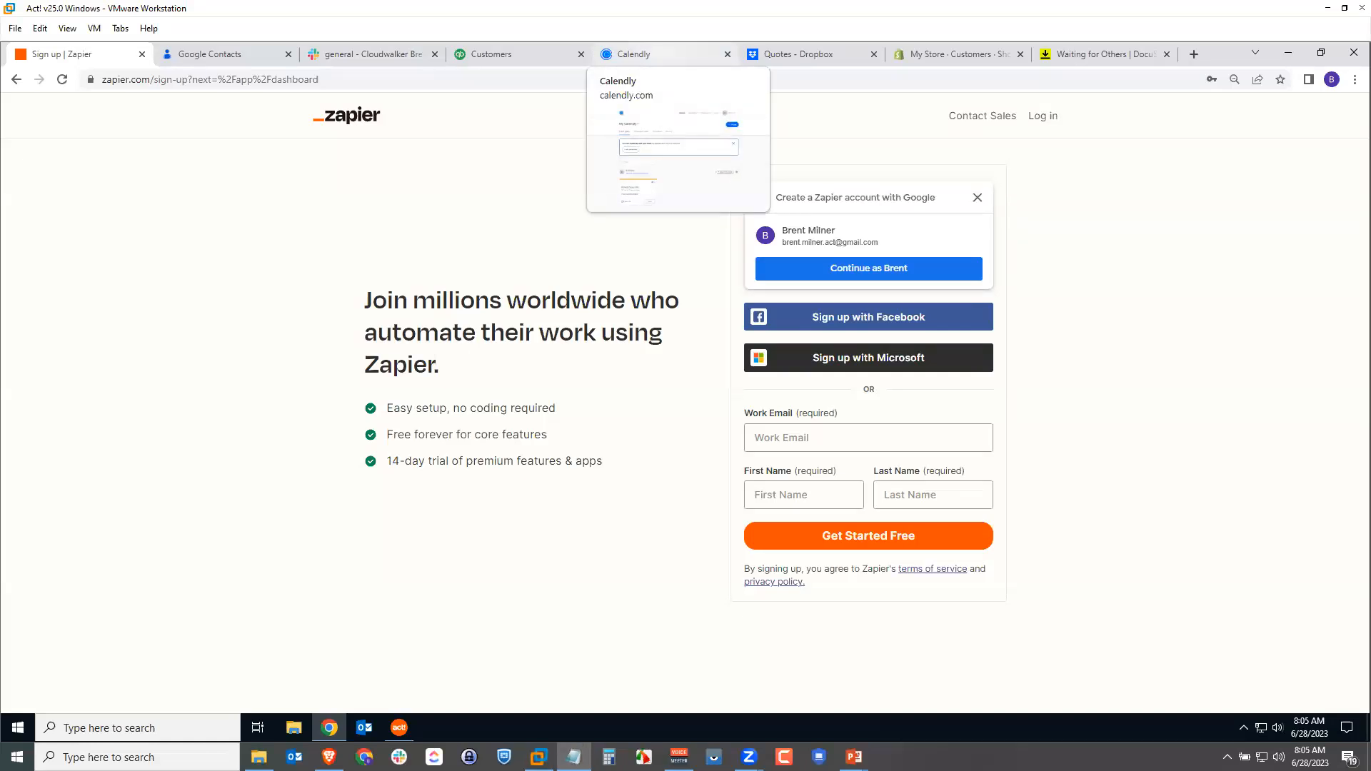
click(863, 437)
key(ctrl+v)
click(807, 491)
text(Brent)
key(Tab)
text(Milner)
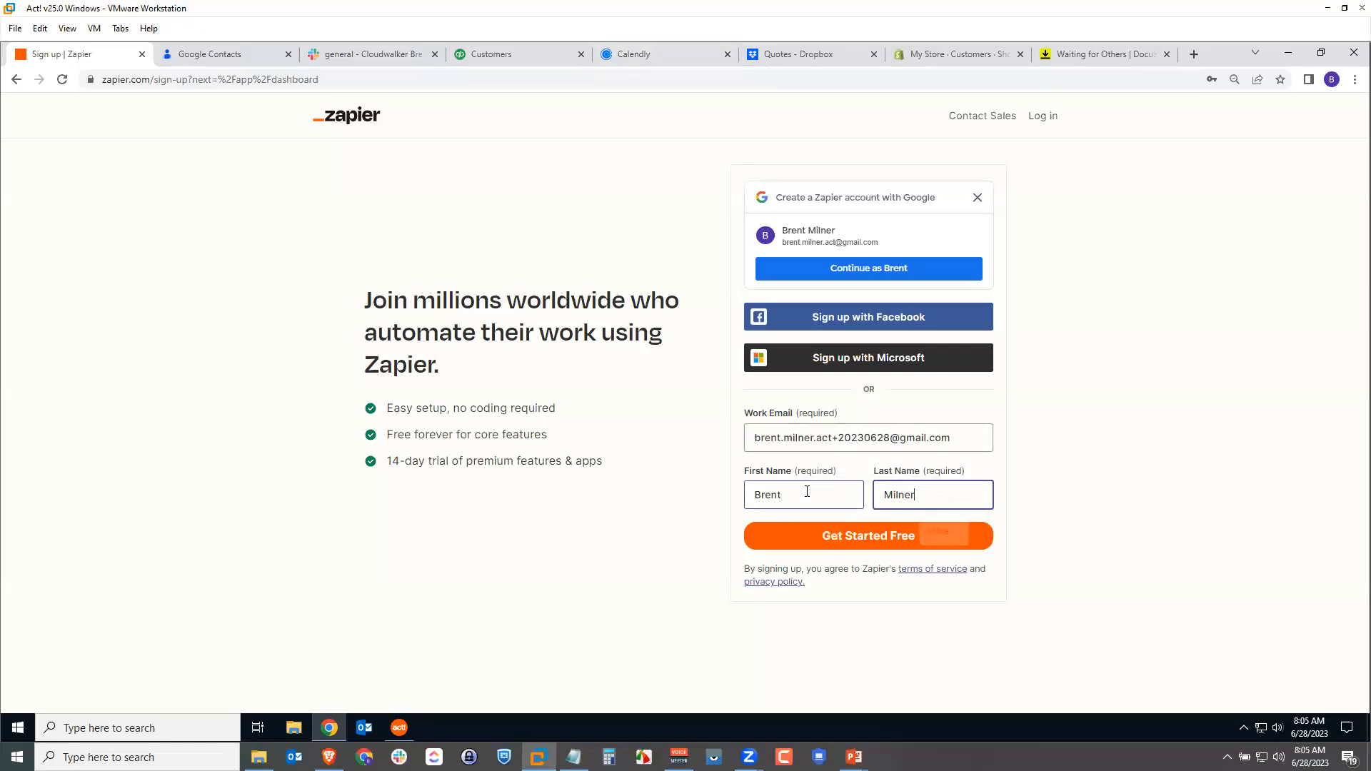
click(871, 540)
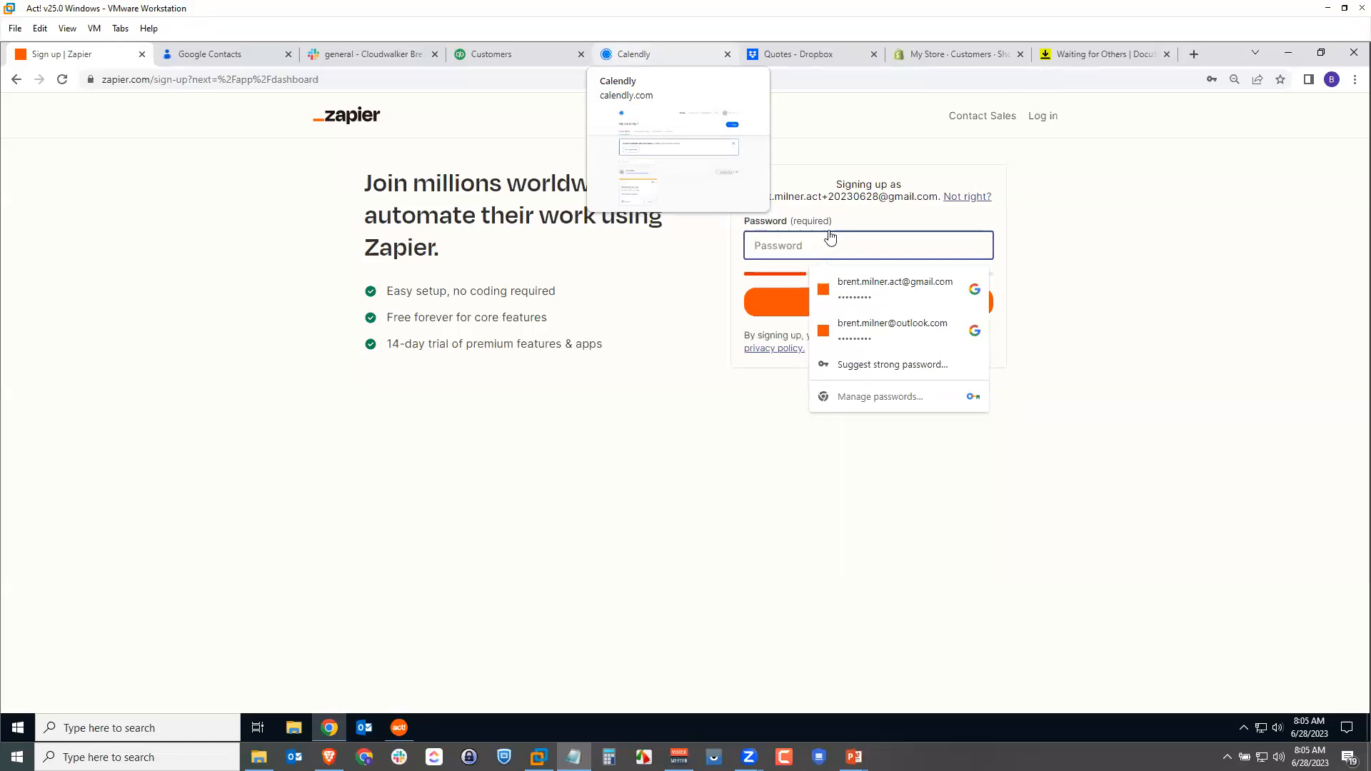
Enter an account password and lengthen it after each rejected submission
click(801, 244)
click(1043, 379)
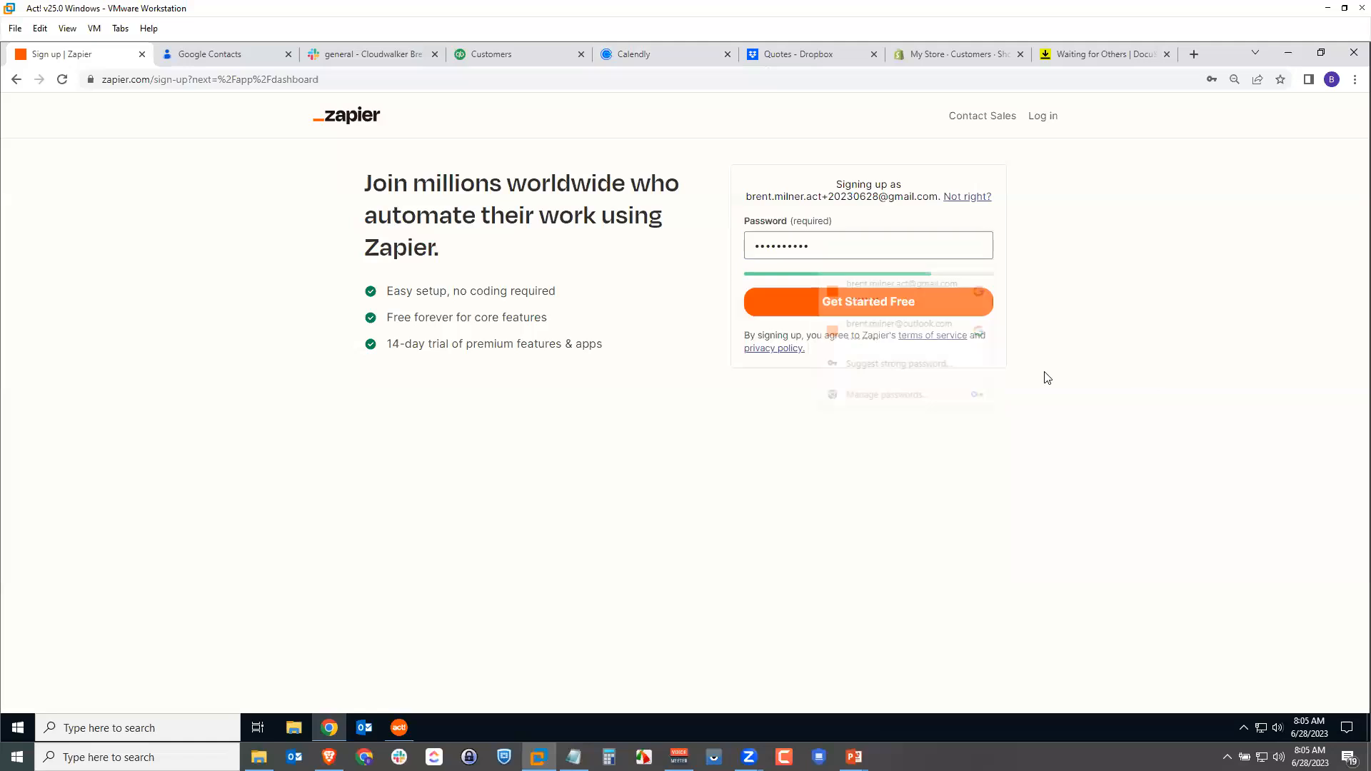
click(857, 305)
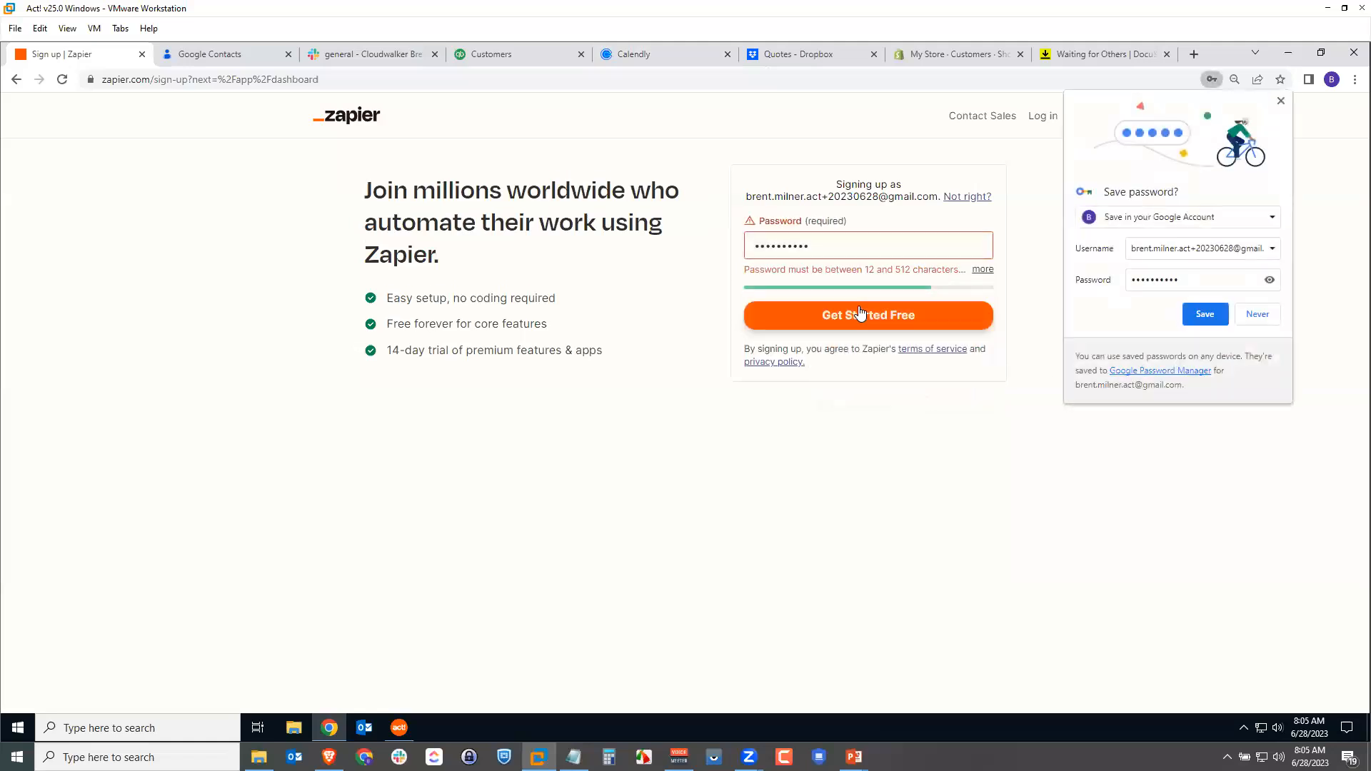
click(827, 246)
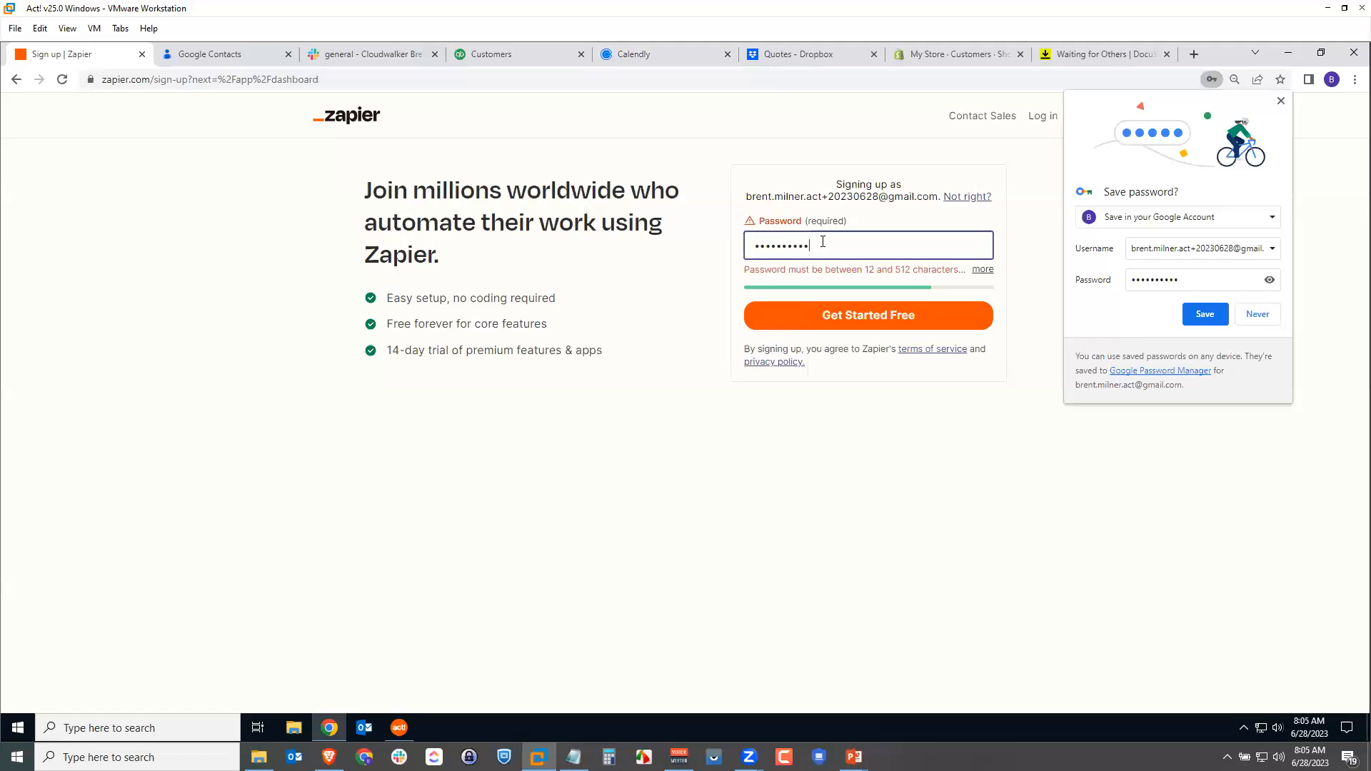
text(1)
click(860, 321)
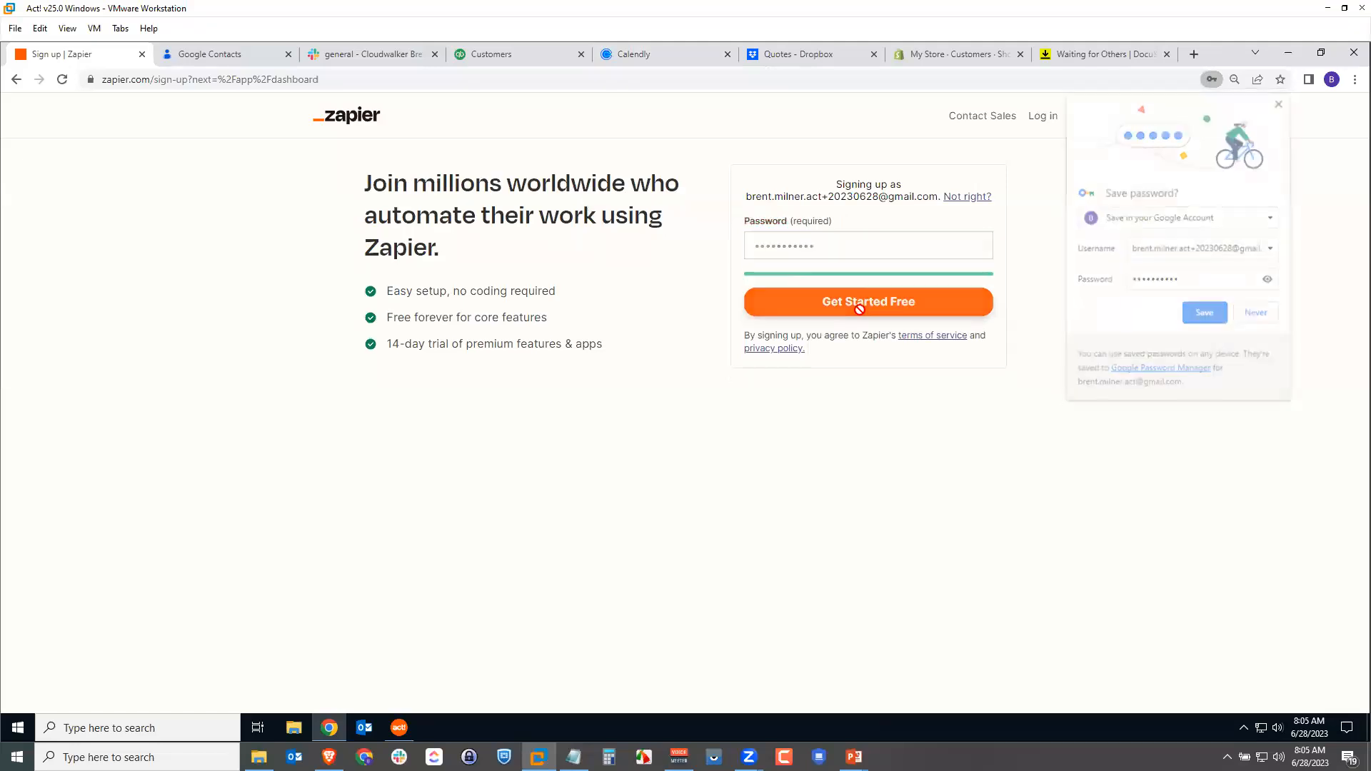
click(841, 243)
text(1)
click(837, 317)
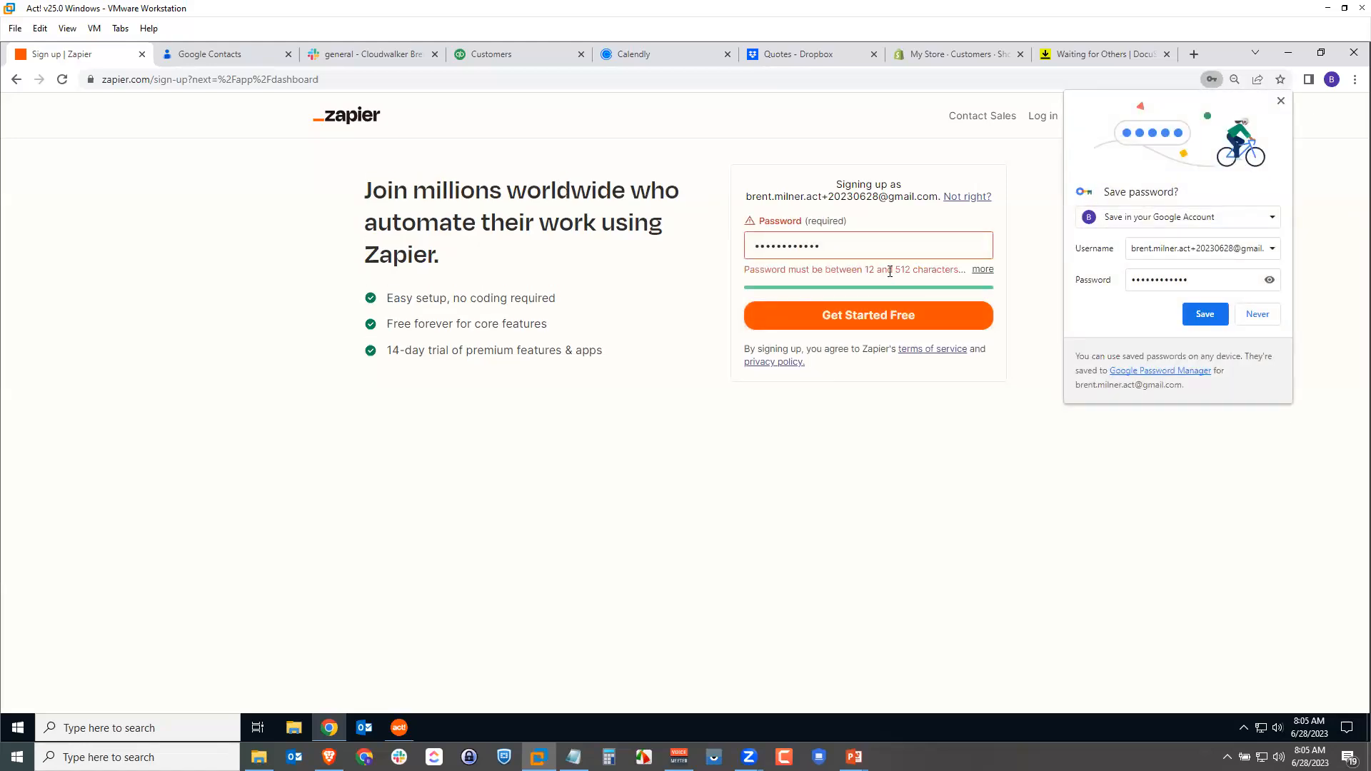
click(854, 245)
text(111)
click(860, 325)
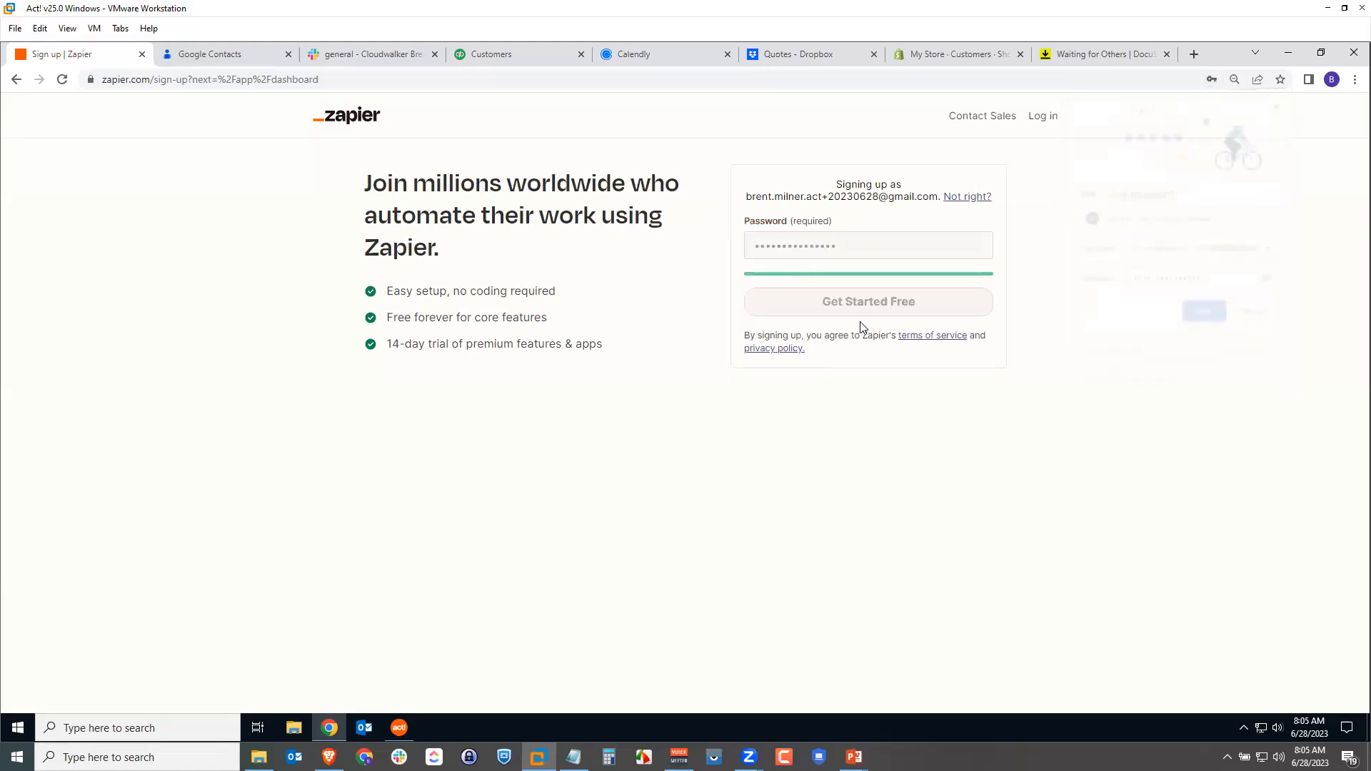
Replace the password with a valid 12+ character one and complete the sign-up, declining to save it
drag(847, 245, 618, 237)
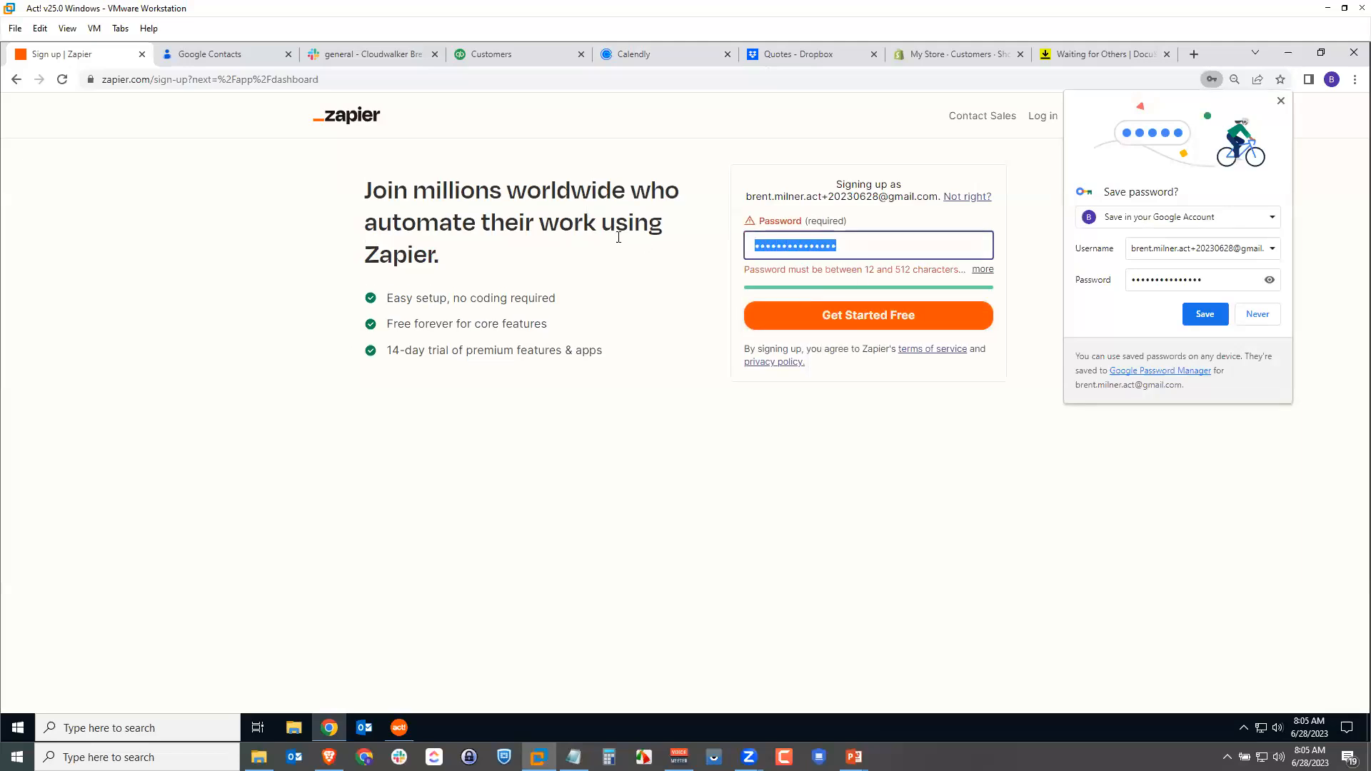
key(BackSpace)
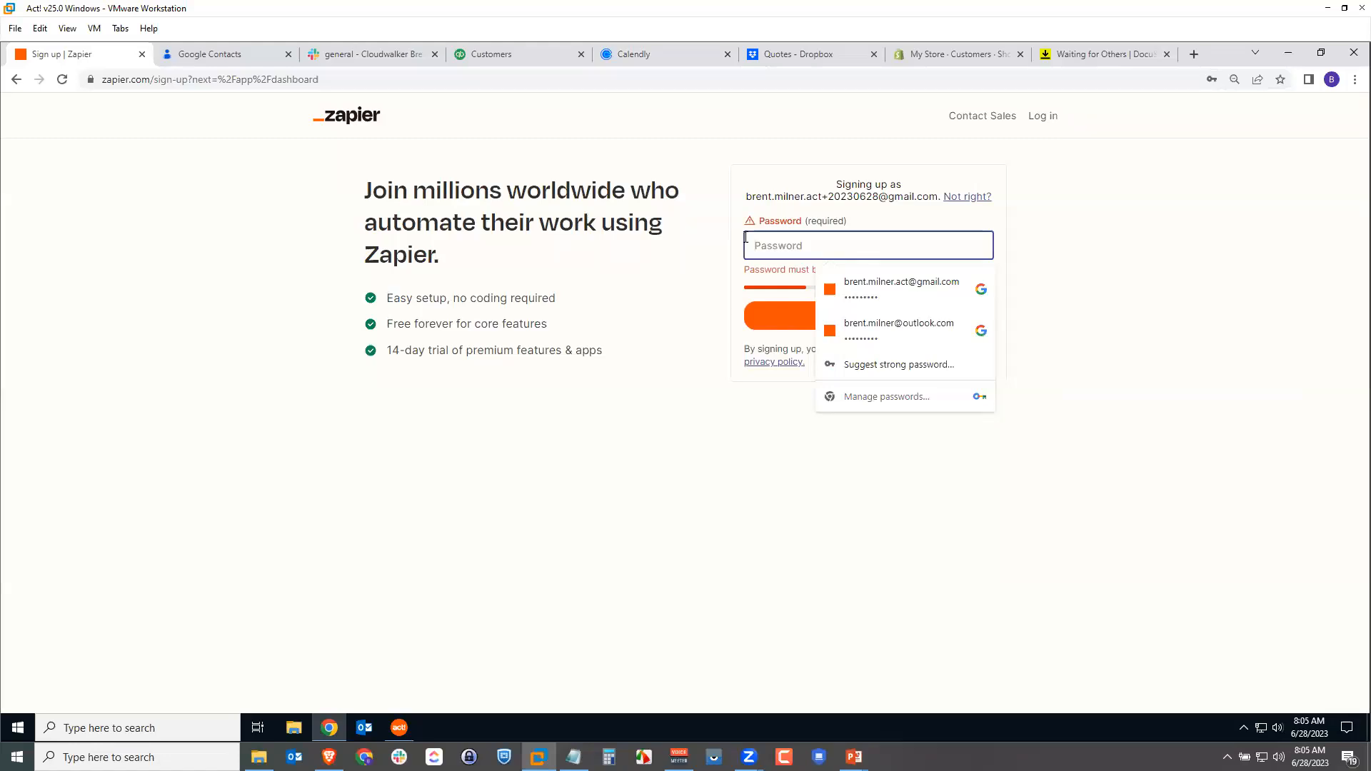
text(••••••••)
click(774, 315)
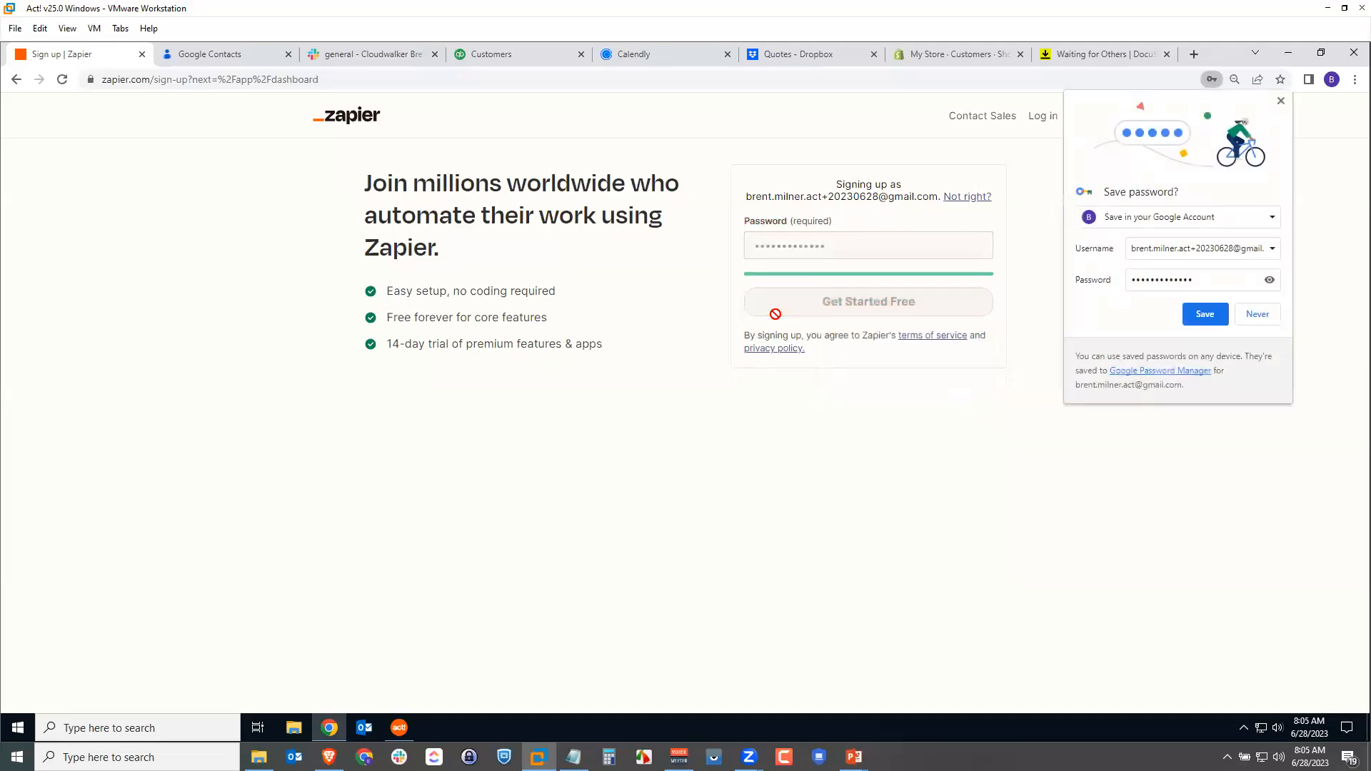
click(1281, 103)
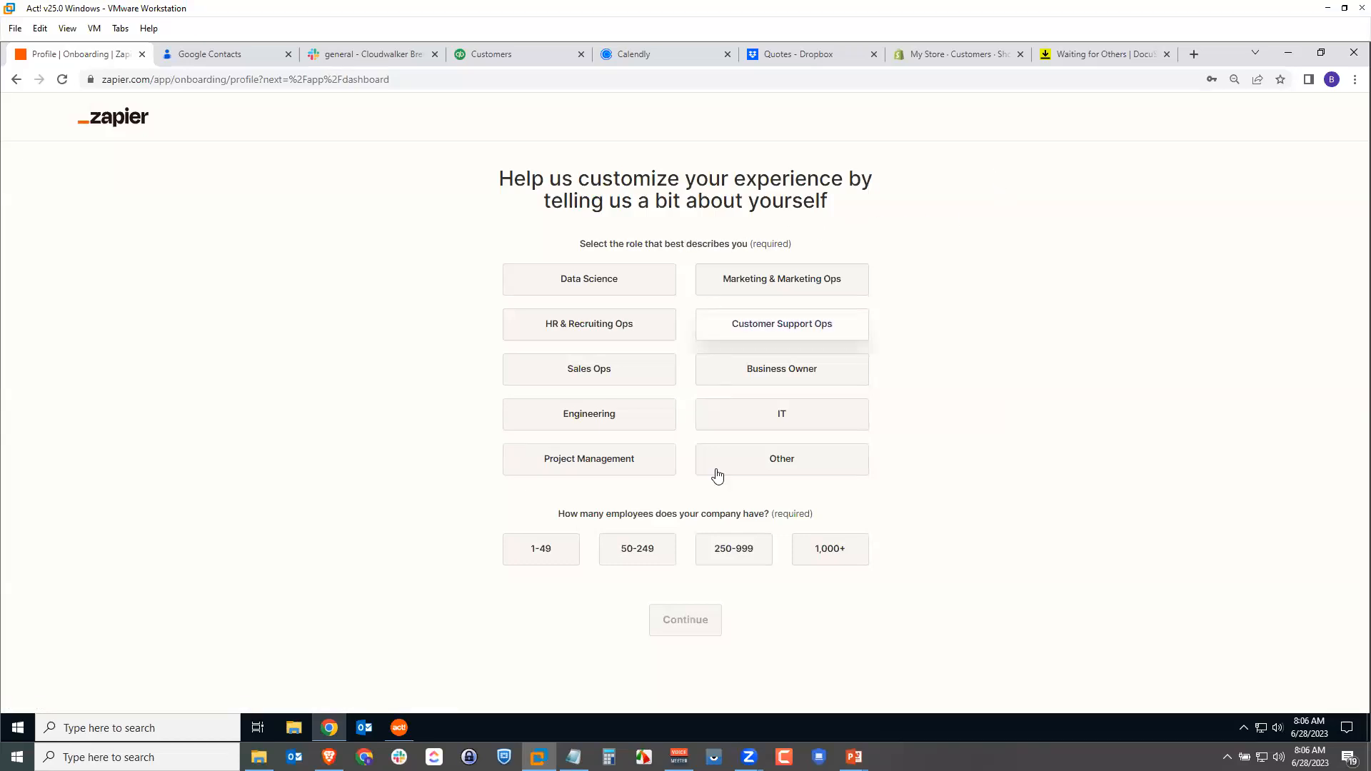
Answer IT as the role and 50-249 as the company size
click(801, 426)
click(639, 554)
click(688, 621)
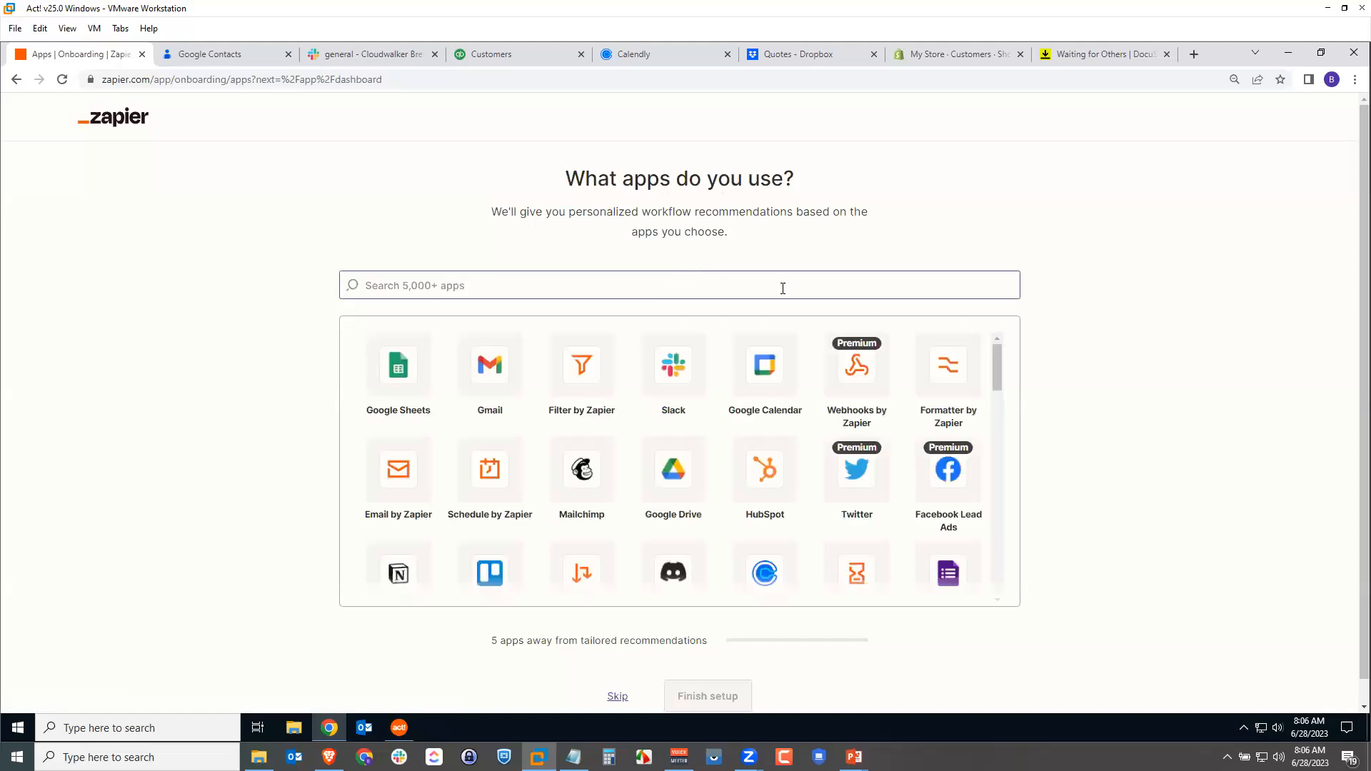
Browse the app grid and focus the Search 5,000+ apps box
scroll(1117, 328, down, 1)
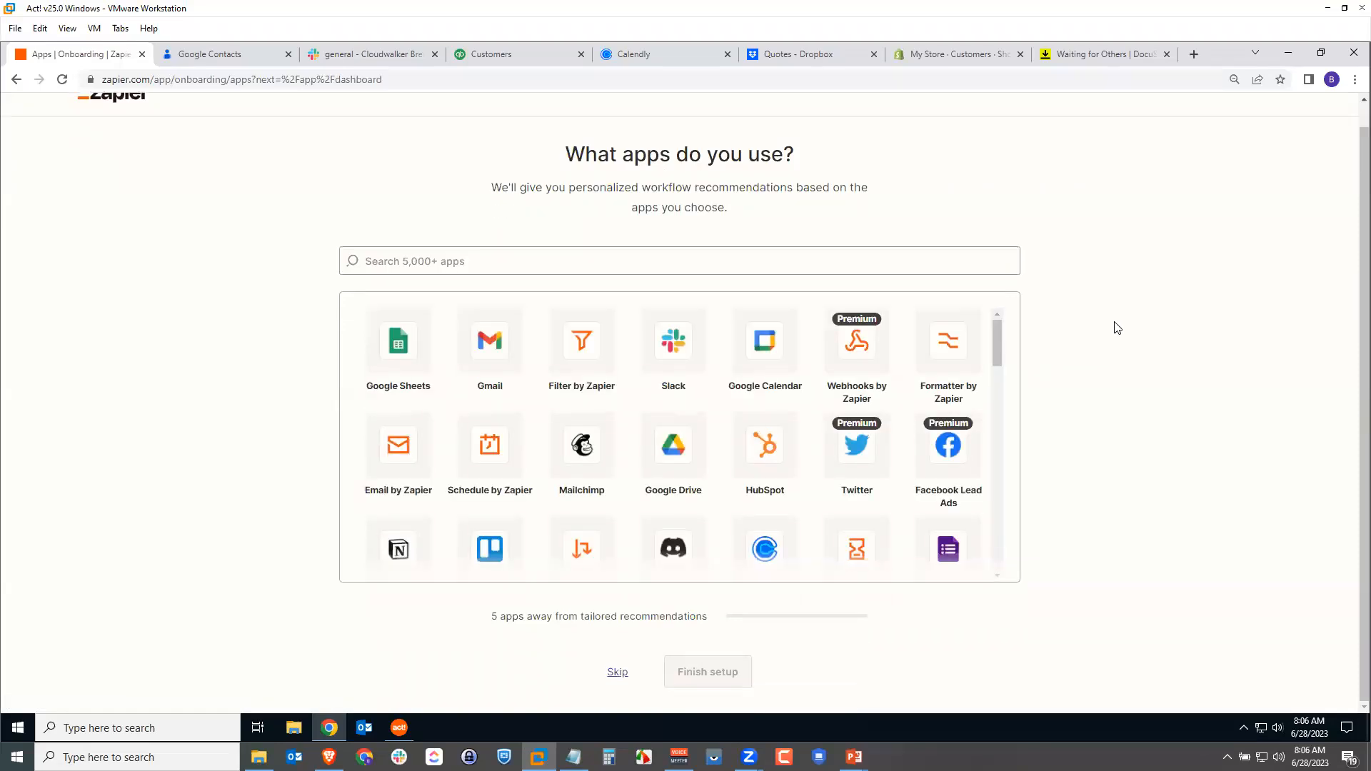
drag(998, 340, 1004, 531)
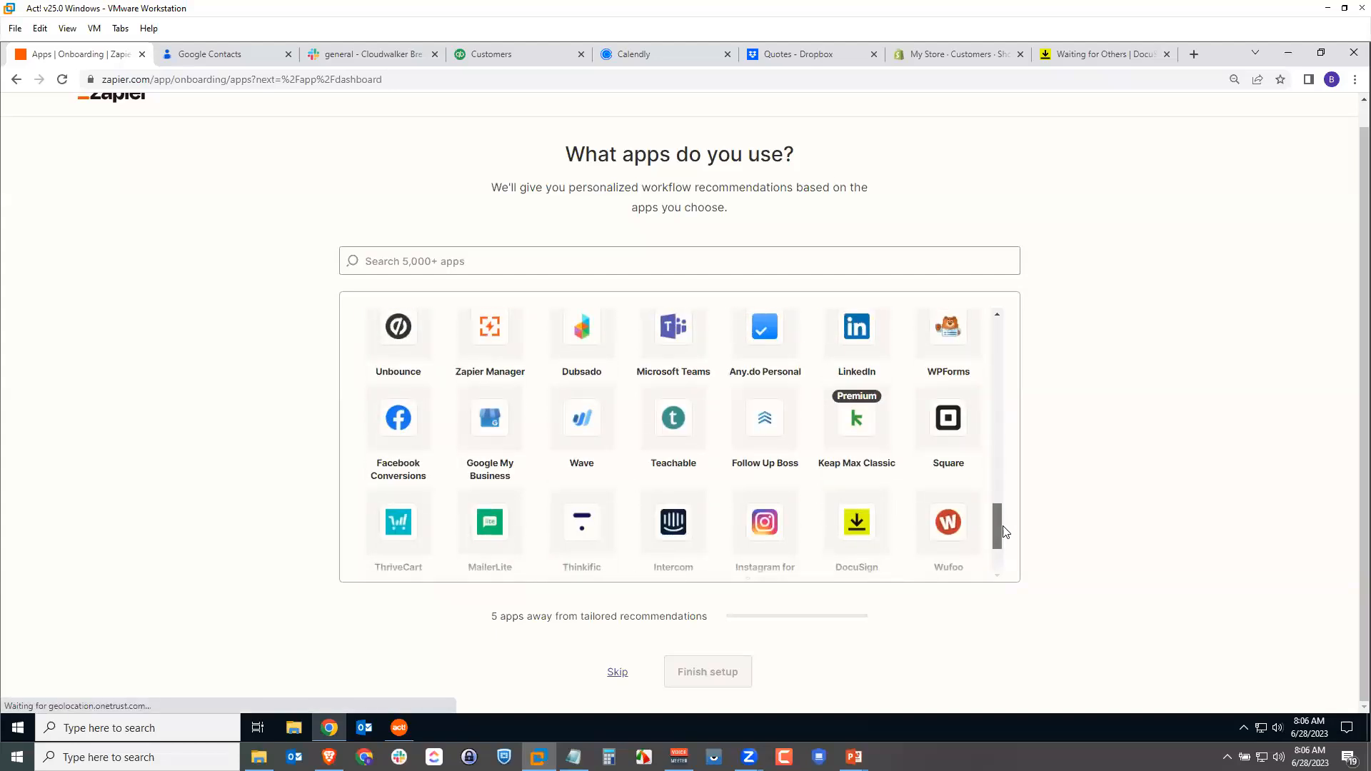
drag(1006, 480, 1003, 349)
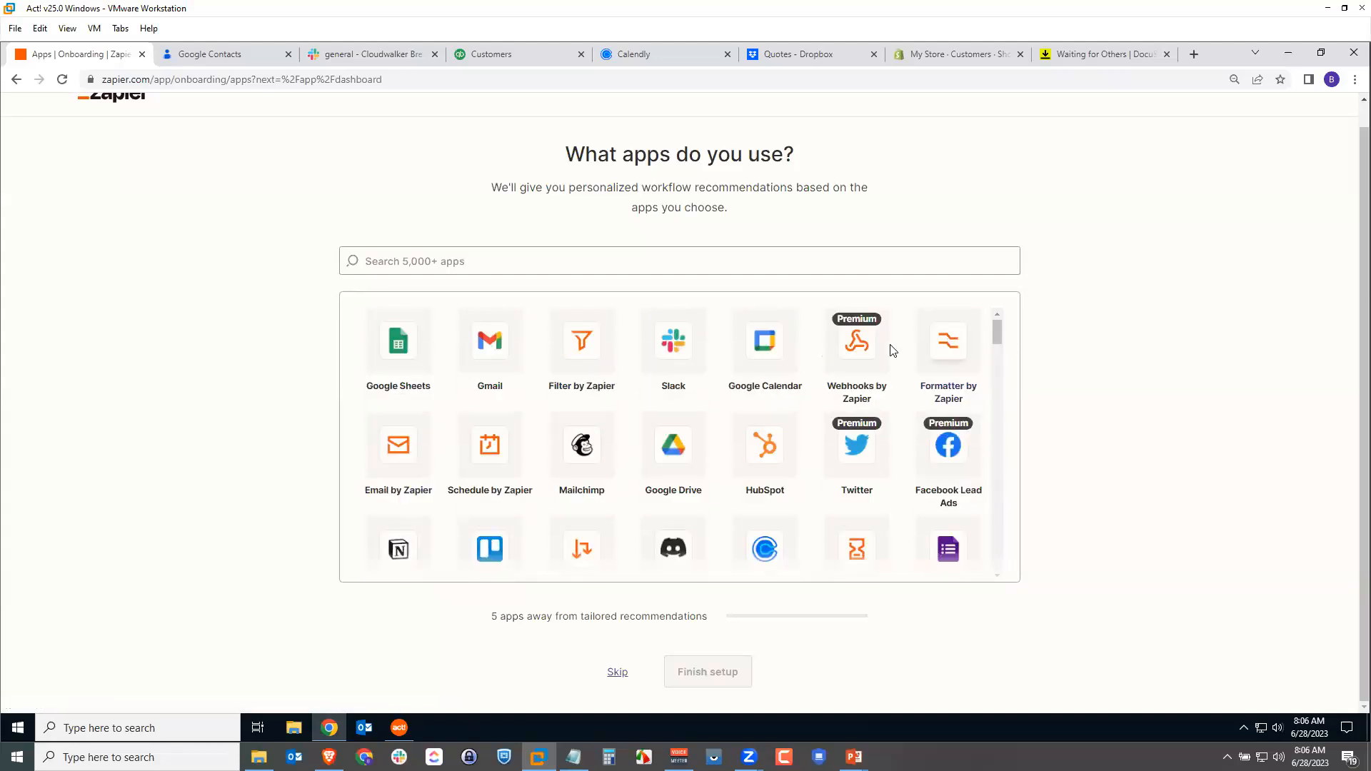
click(473, 259)
Search for and add Act! and QuickBooks Online to the apps used
click(631, 260)
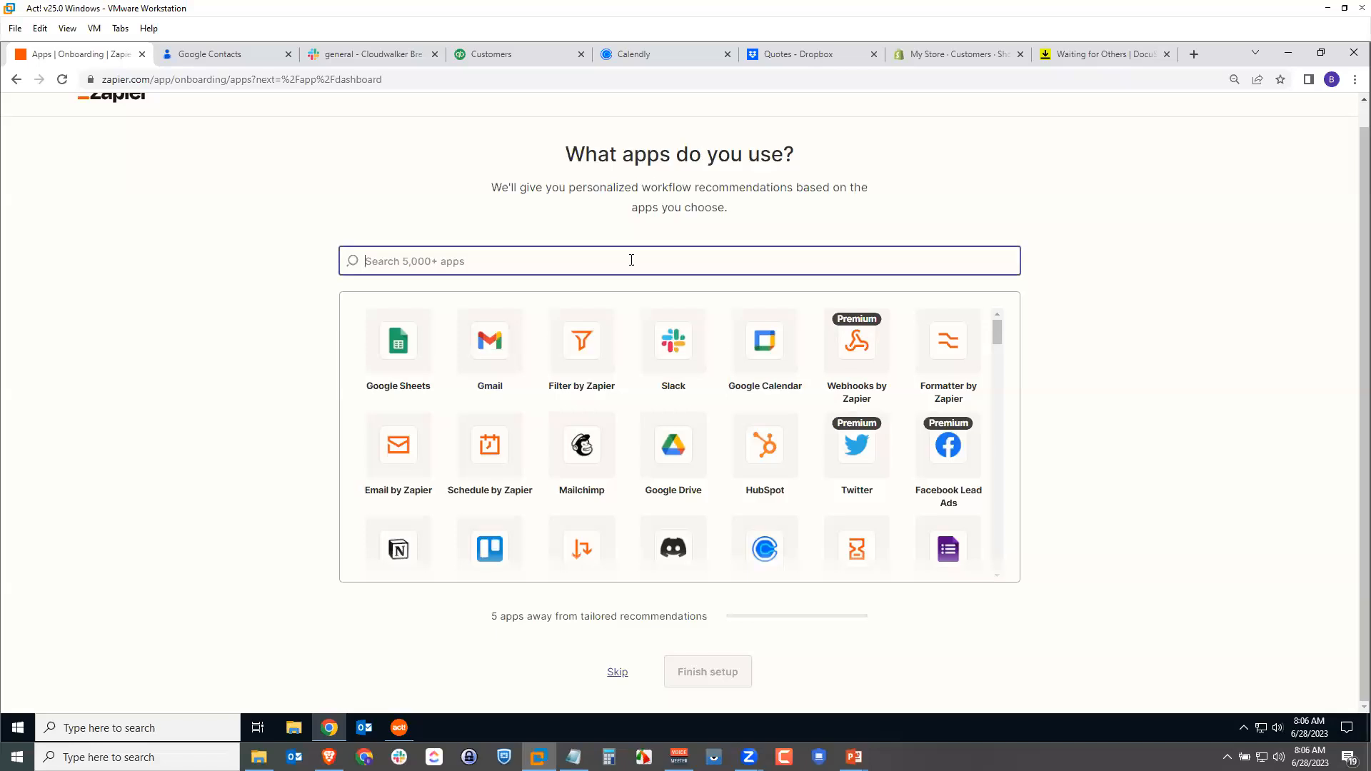
text(ACt!)
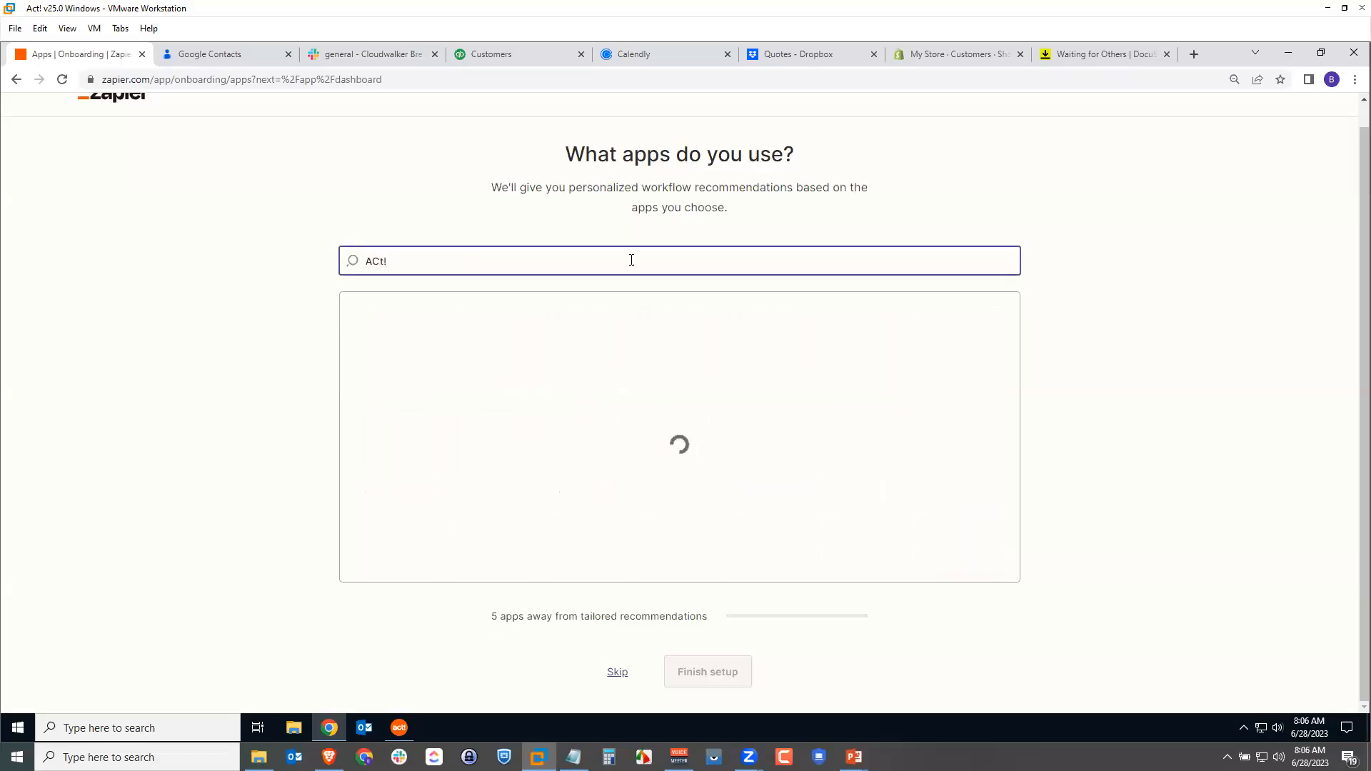
click(398, 344)
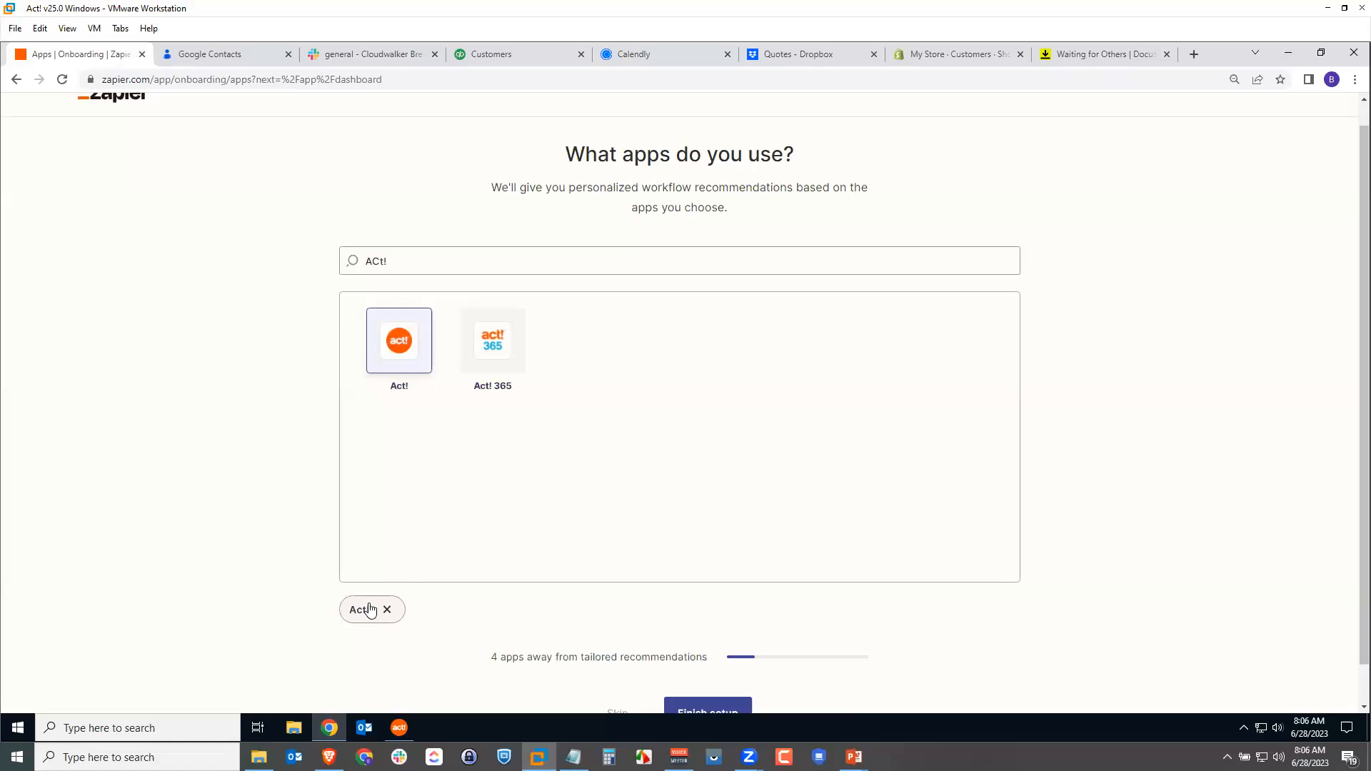
click(451, 258)
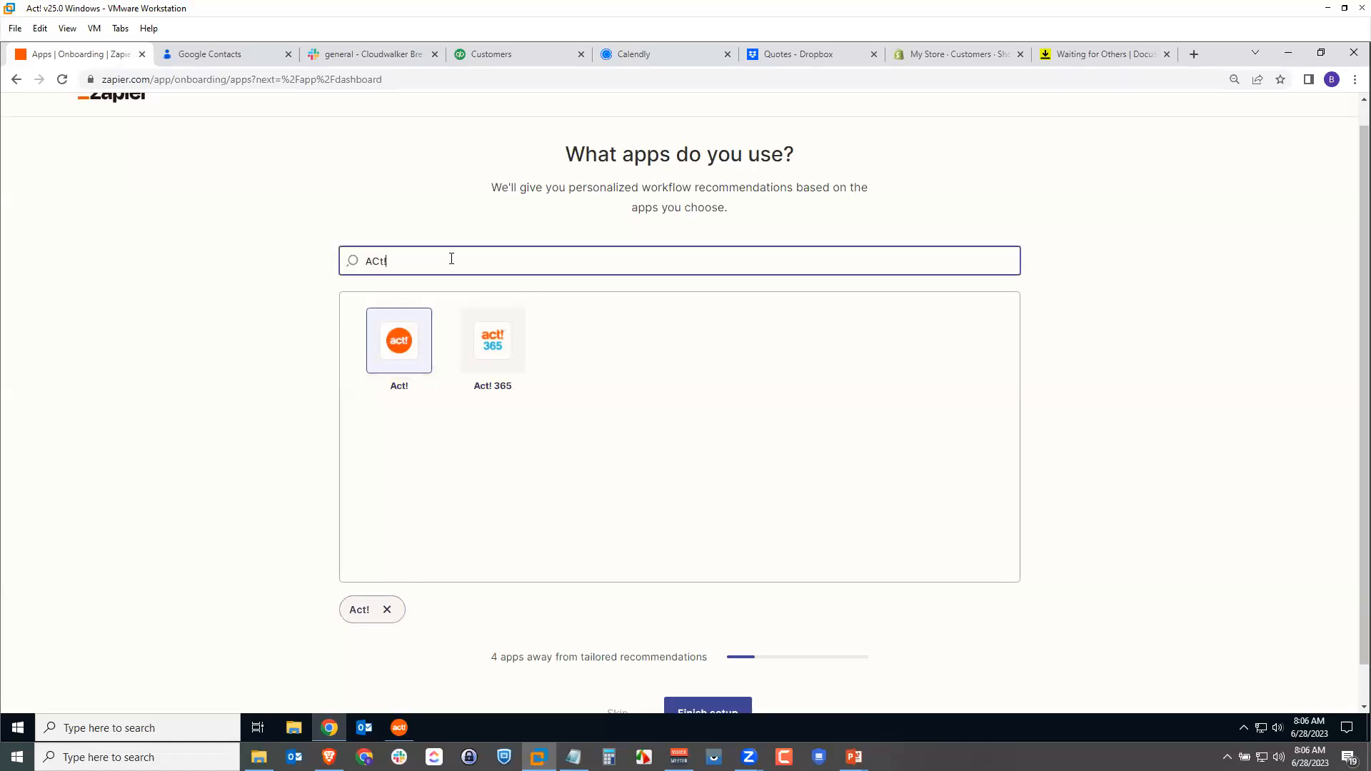
key(BackSpace)
key(BackSpace)
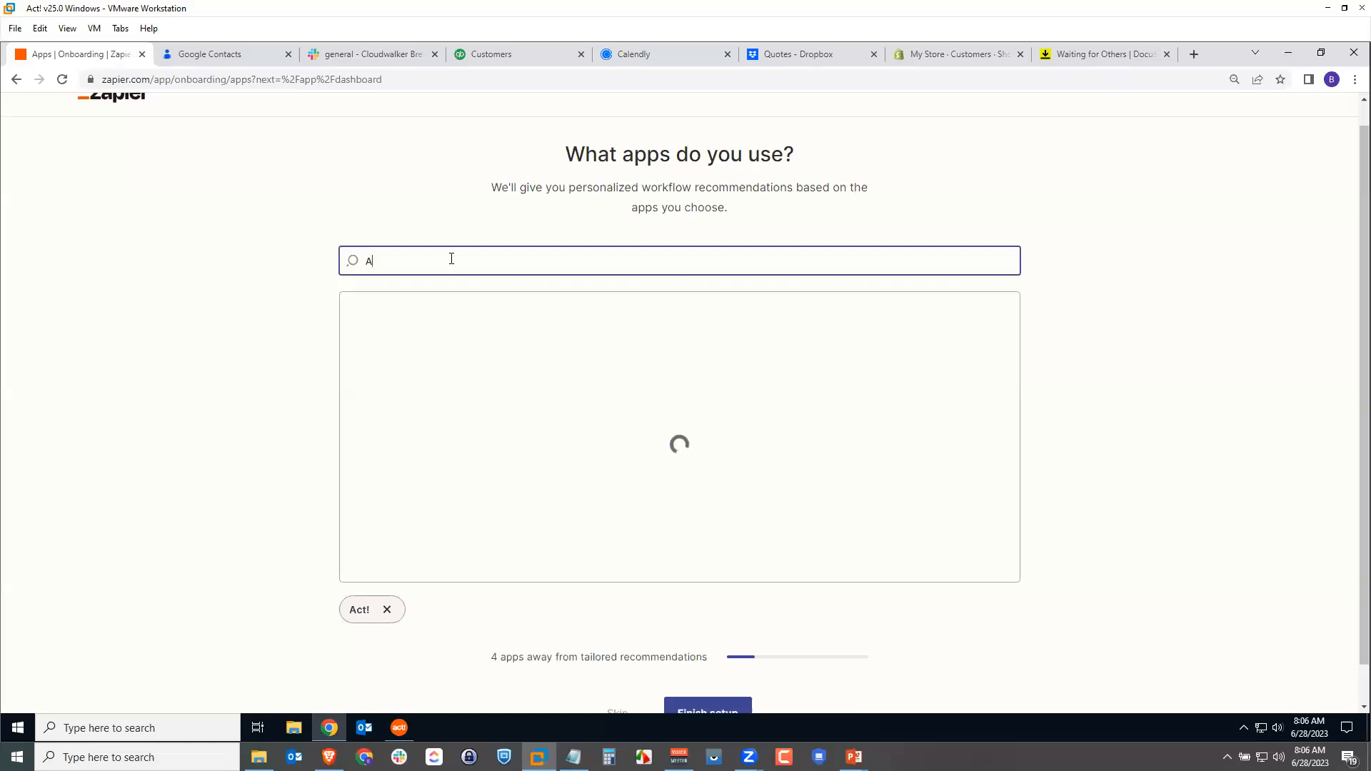
key(BackSpace)
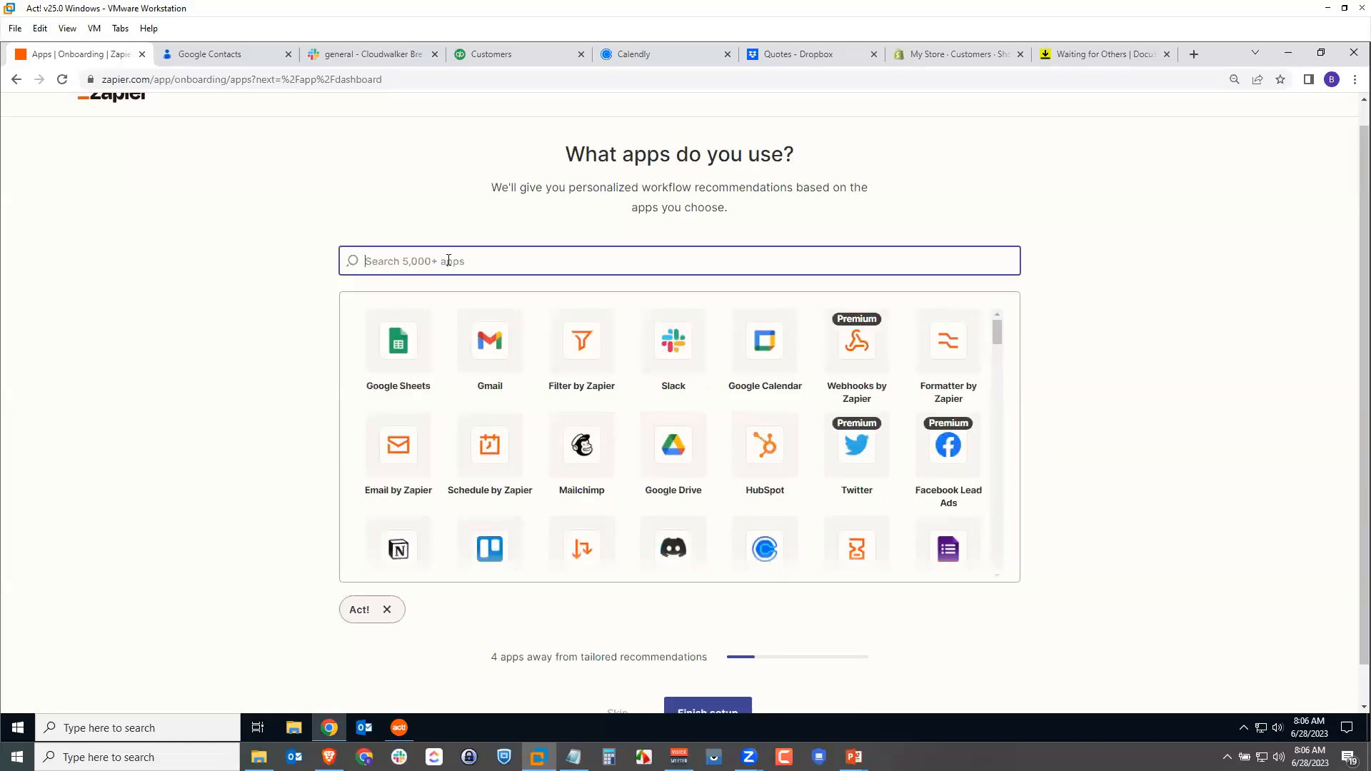
text(Q)
key(BackSpace)
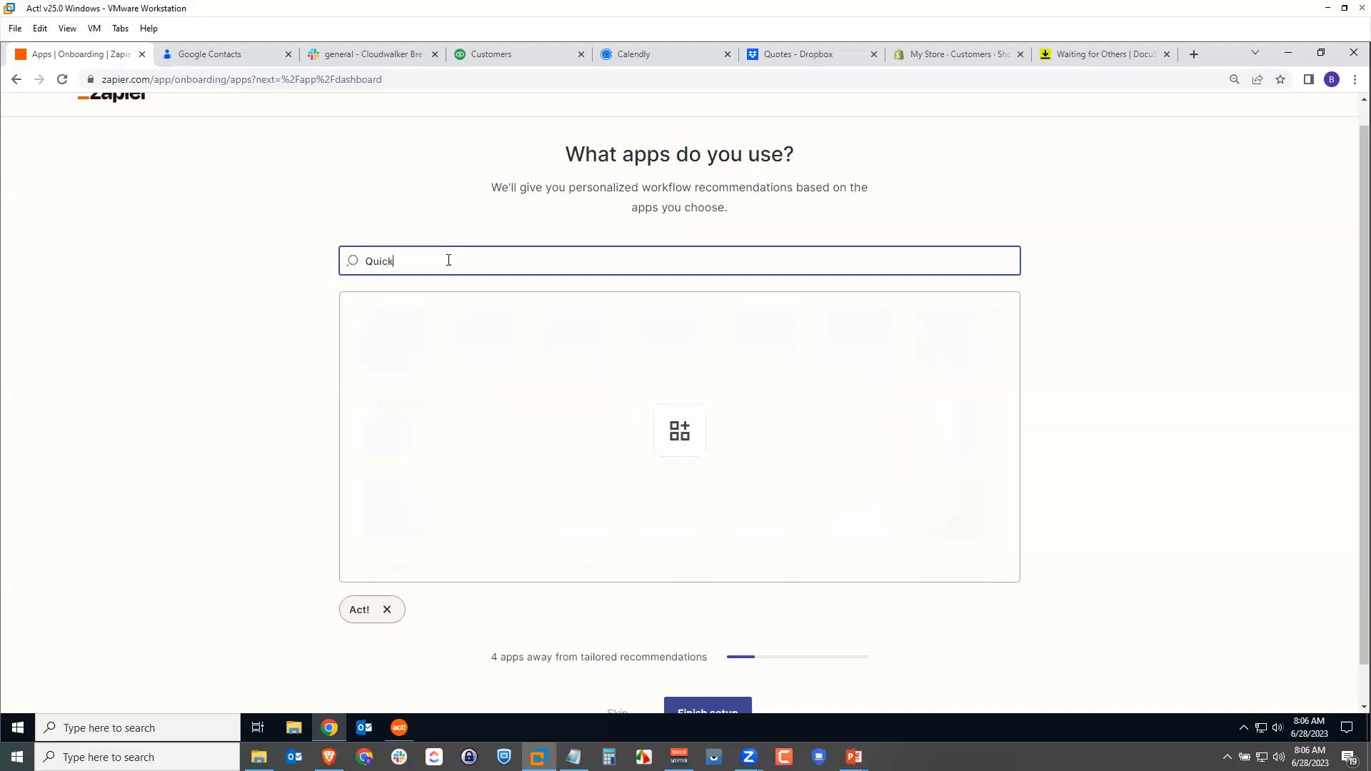
click(400, 350)
Add Calendly, Dropbox and DocuSign to the apps used, then finish the setup
drag(478, 267, 312, 268)
text(calendl)
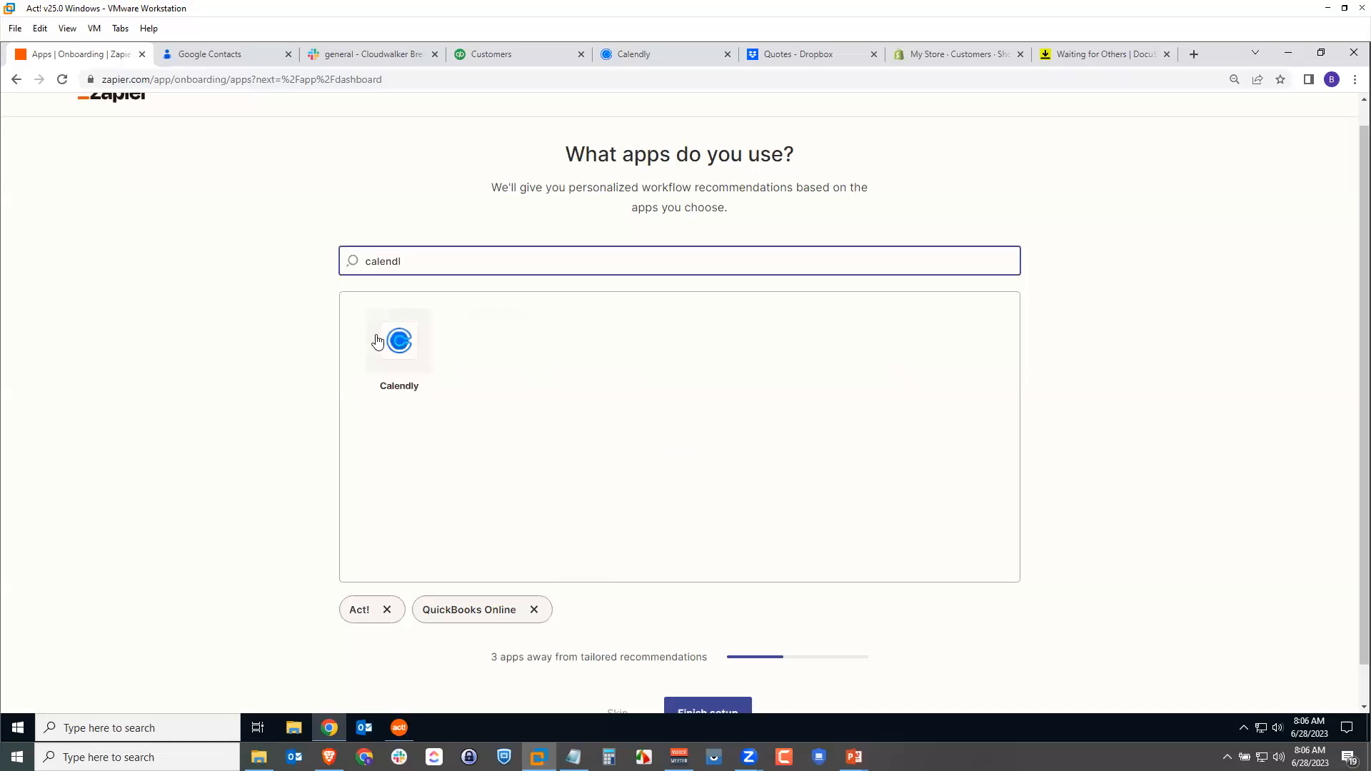
click(377, 341)
drag(438, 257, 356, 265)
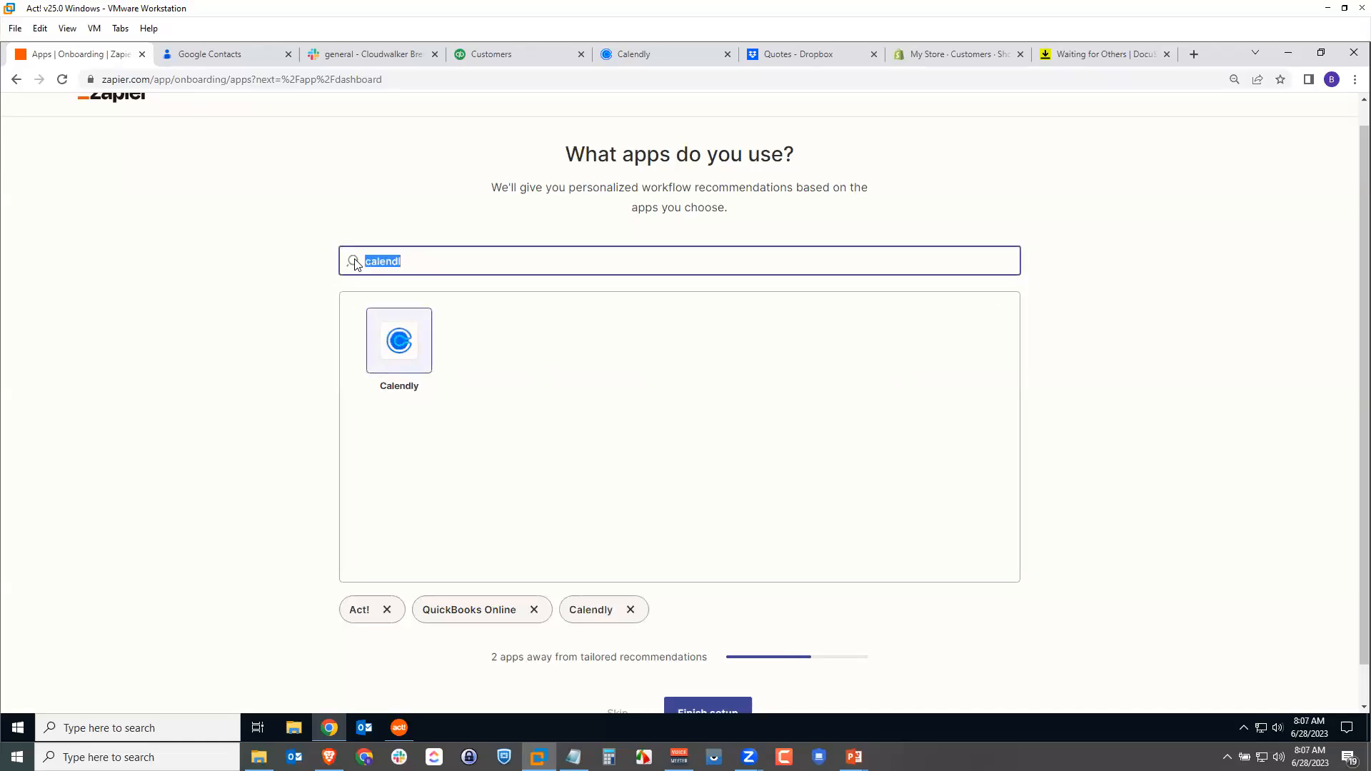
text(Drops)
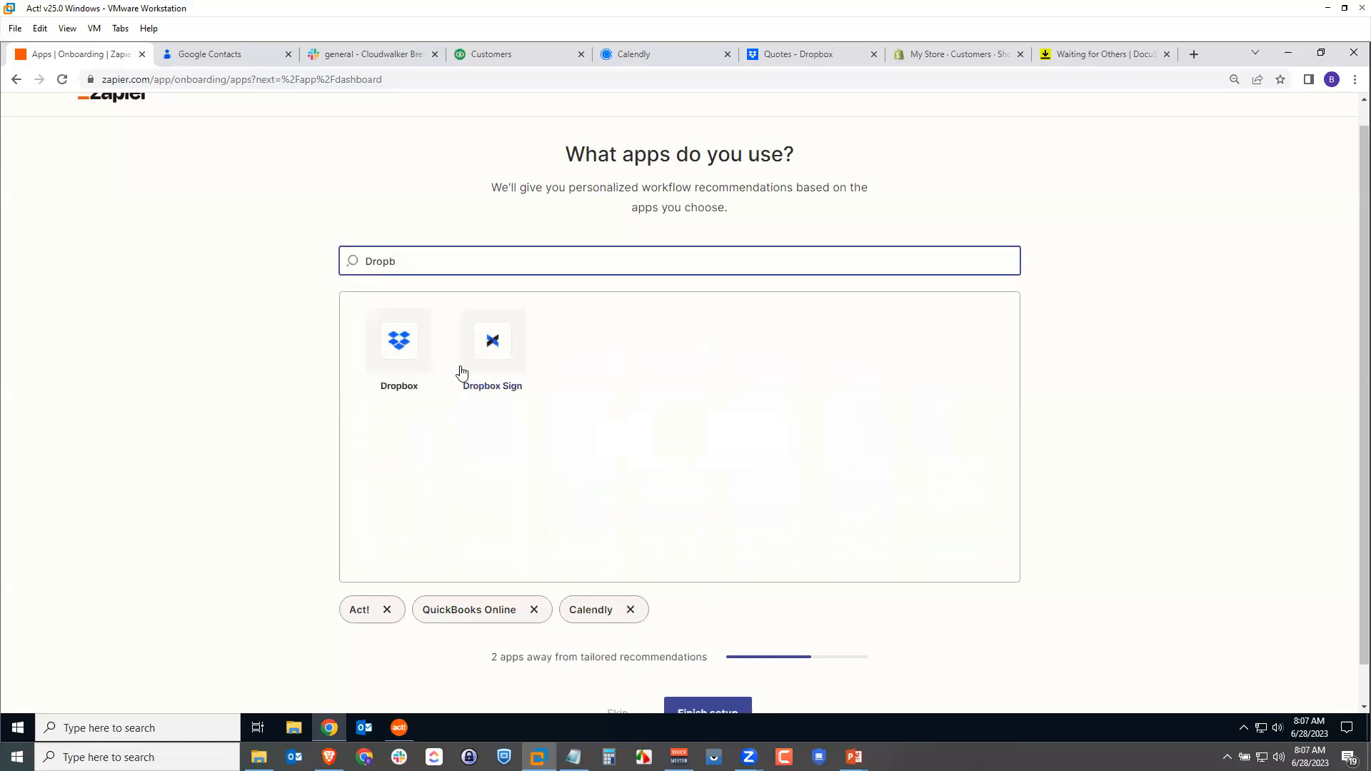
click(393, 353)
drag(443, 260, 367, 259)
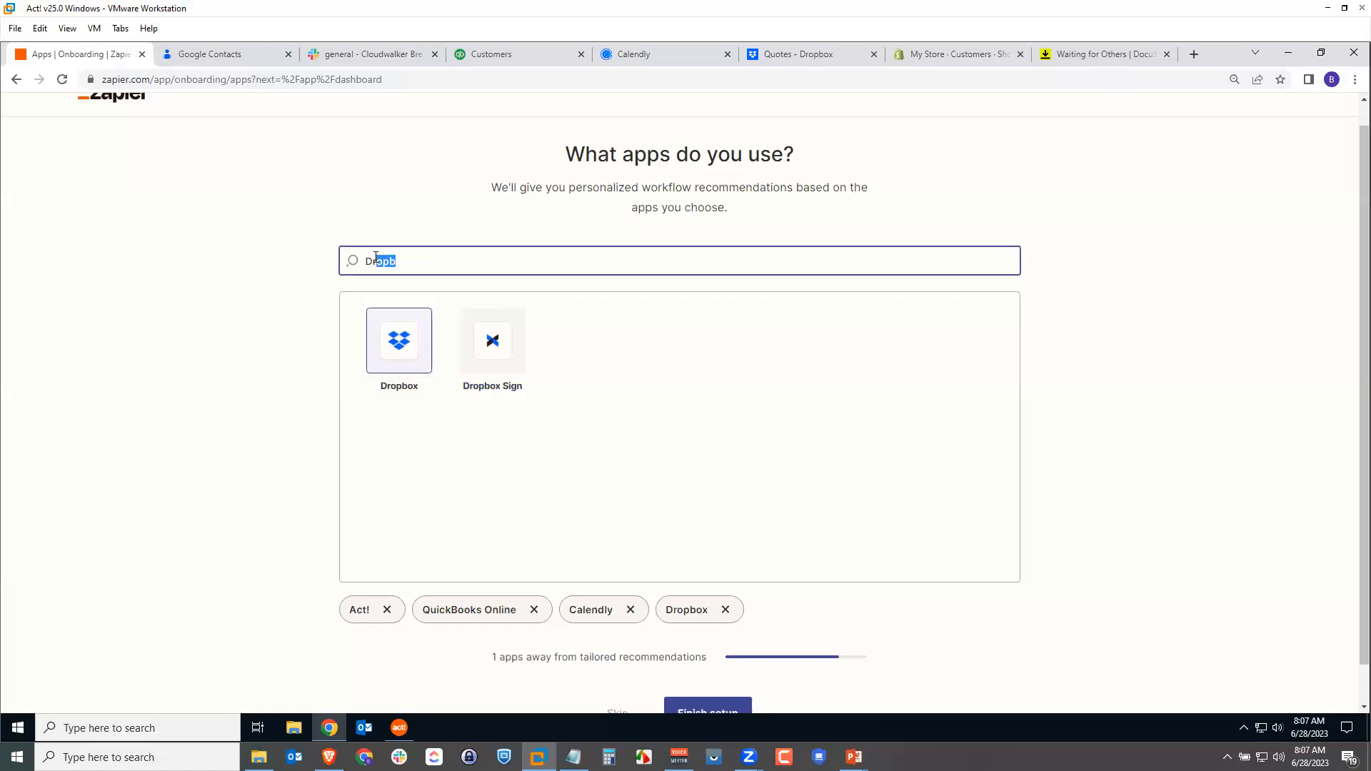
text(Docu)
click(413, 364)
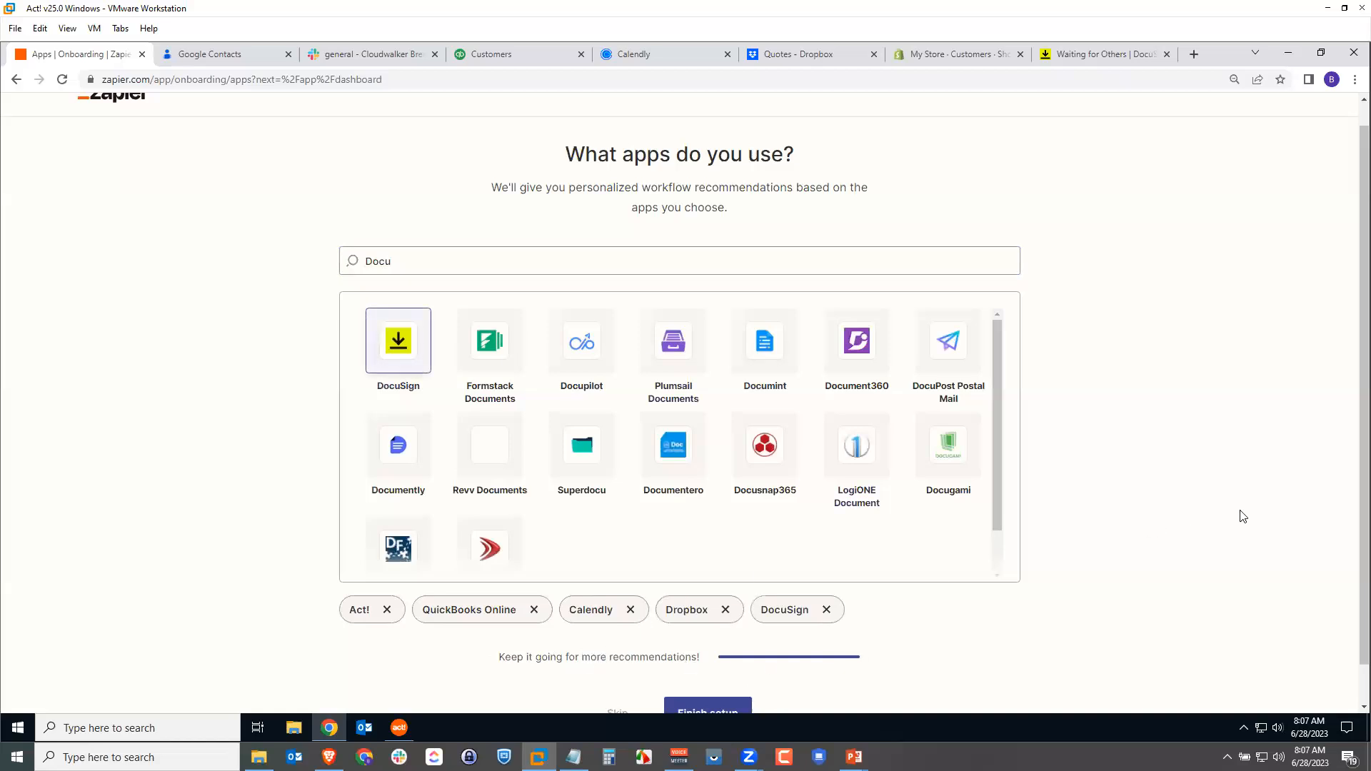
scroll(1241, 514, down, 1)
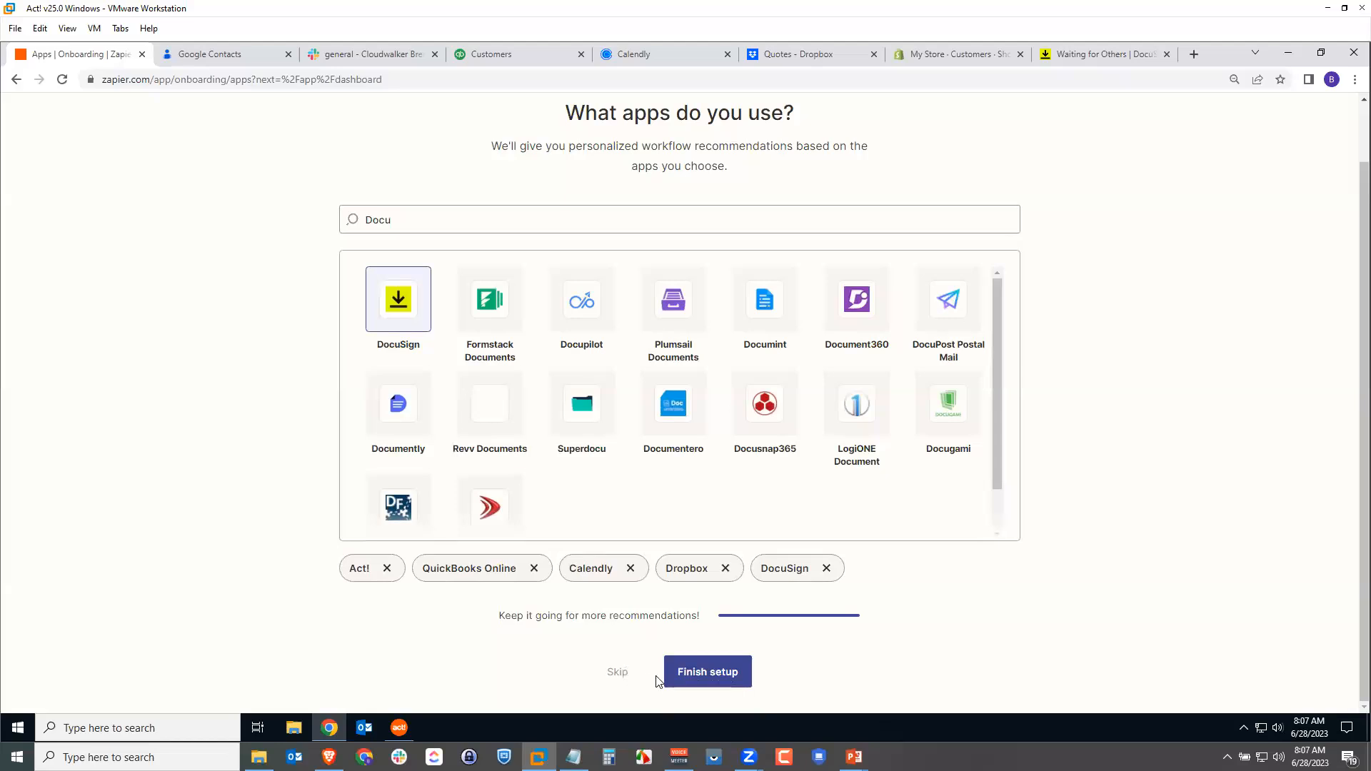
click(682, 676)
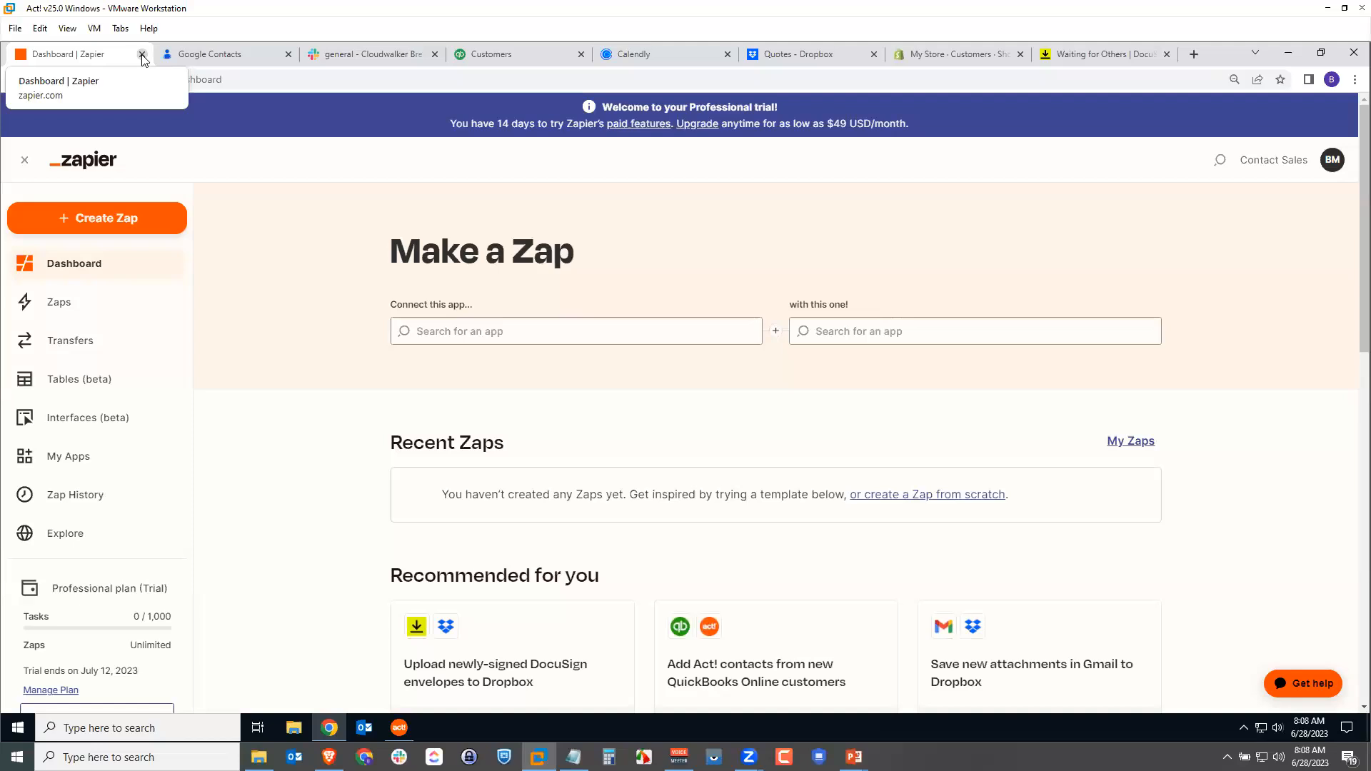
Once the Zapier dashboard loads, switch to the Act! CRM window
click(398, 730)
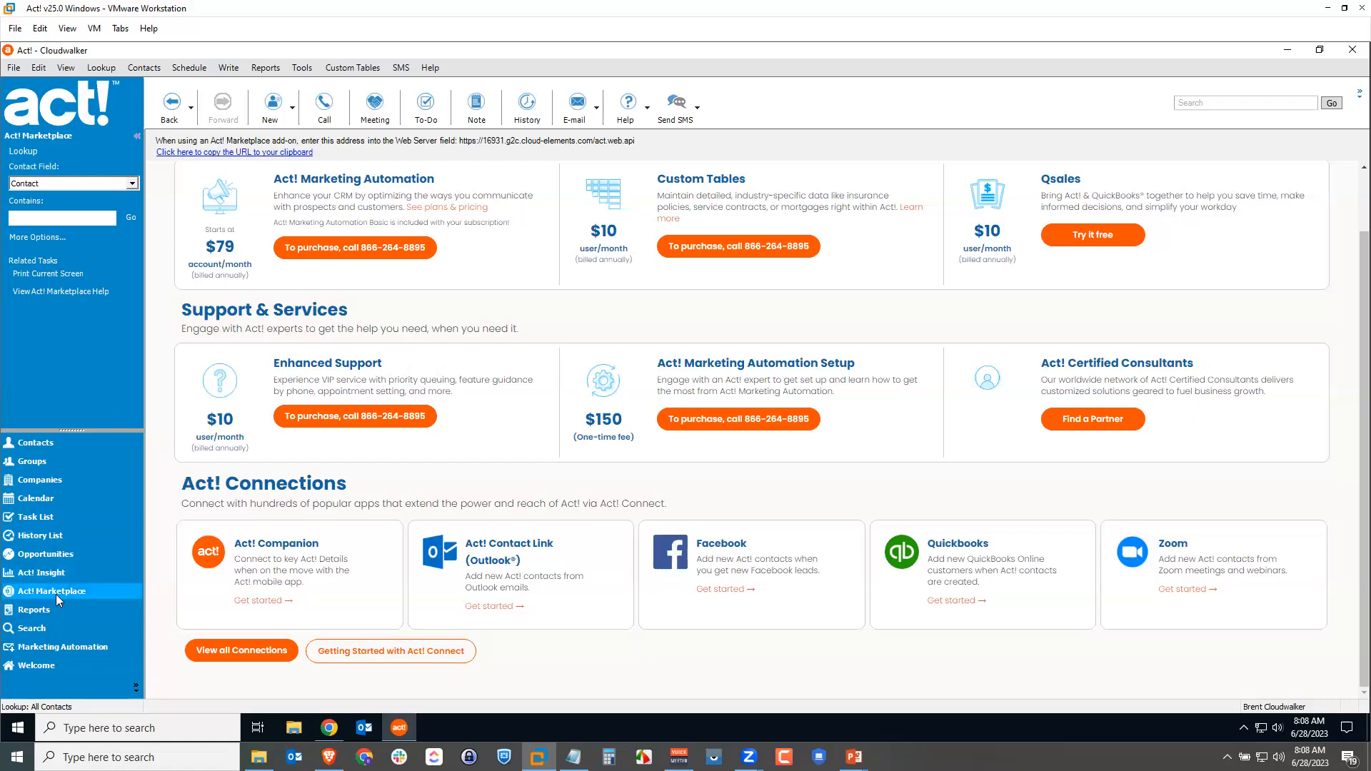
Review the Getting Started with Act! Connect page on act.com, then return to Act!
click(404, 659)
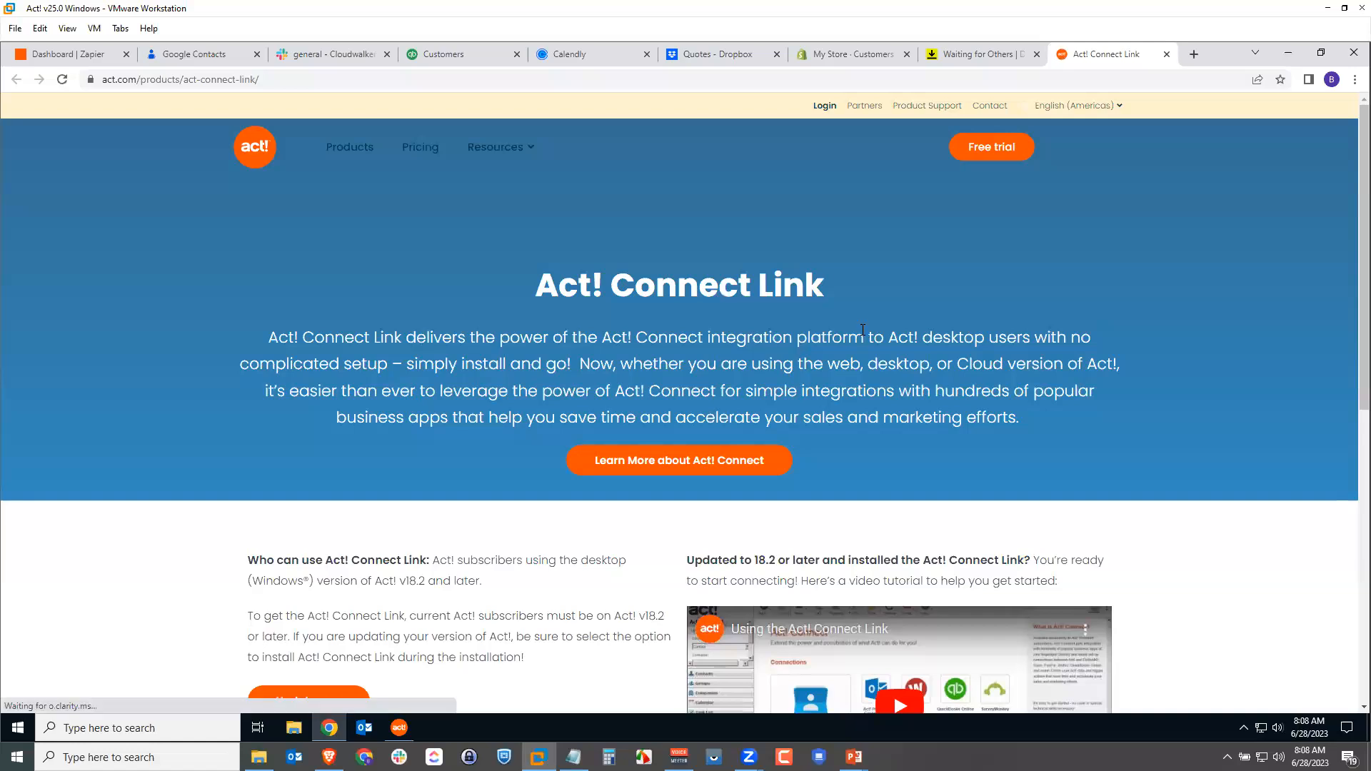
scroll(799, 335, down, 6)
scroll(771, 322, up, 2)
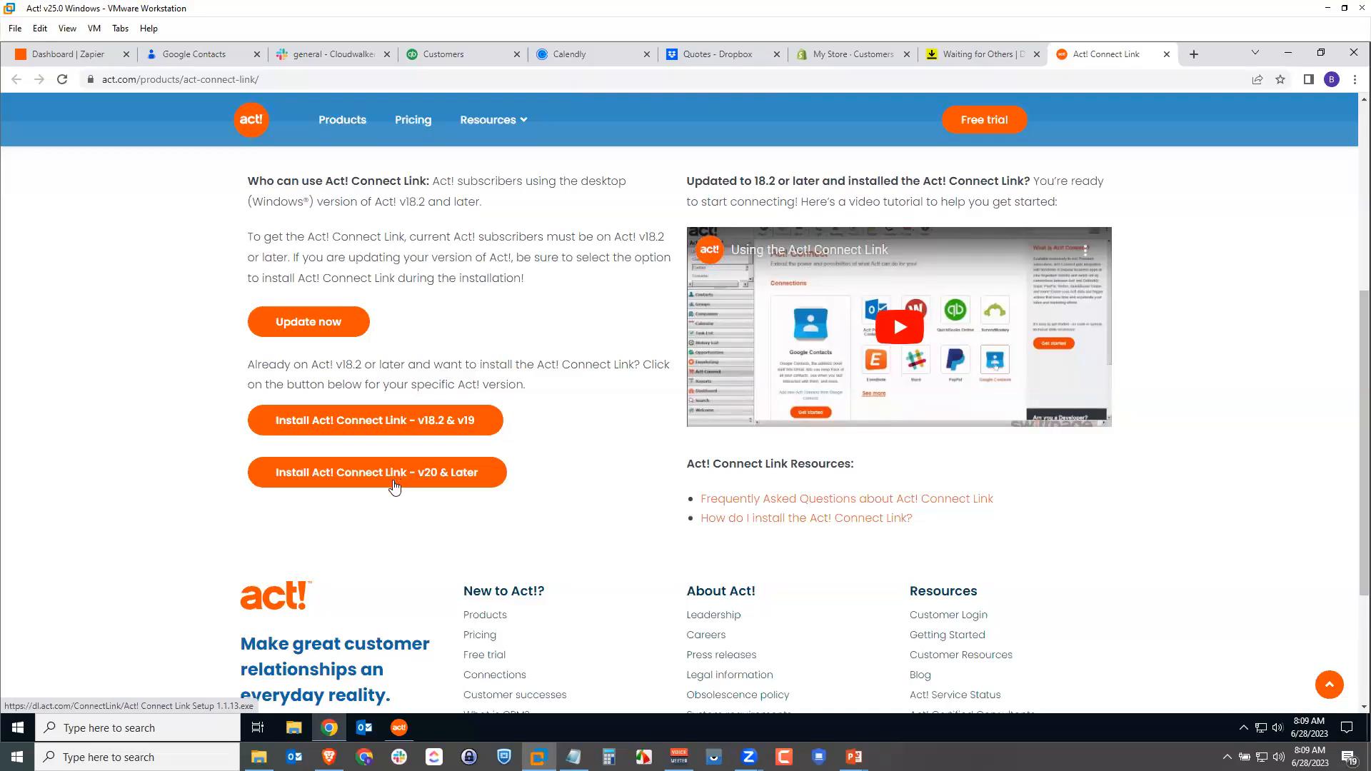
click(401, 727)
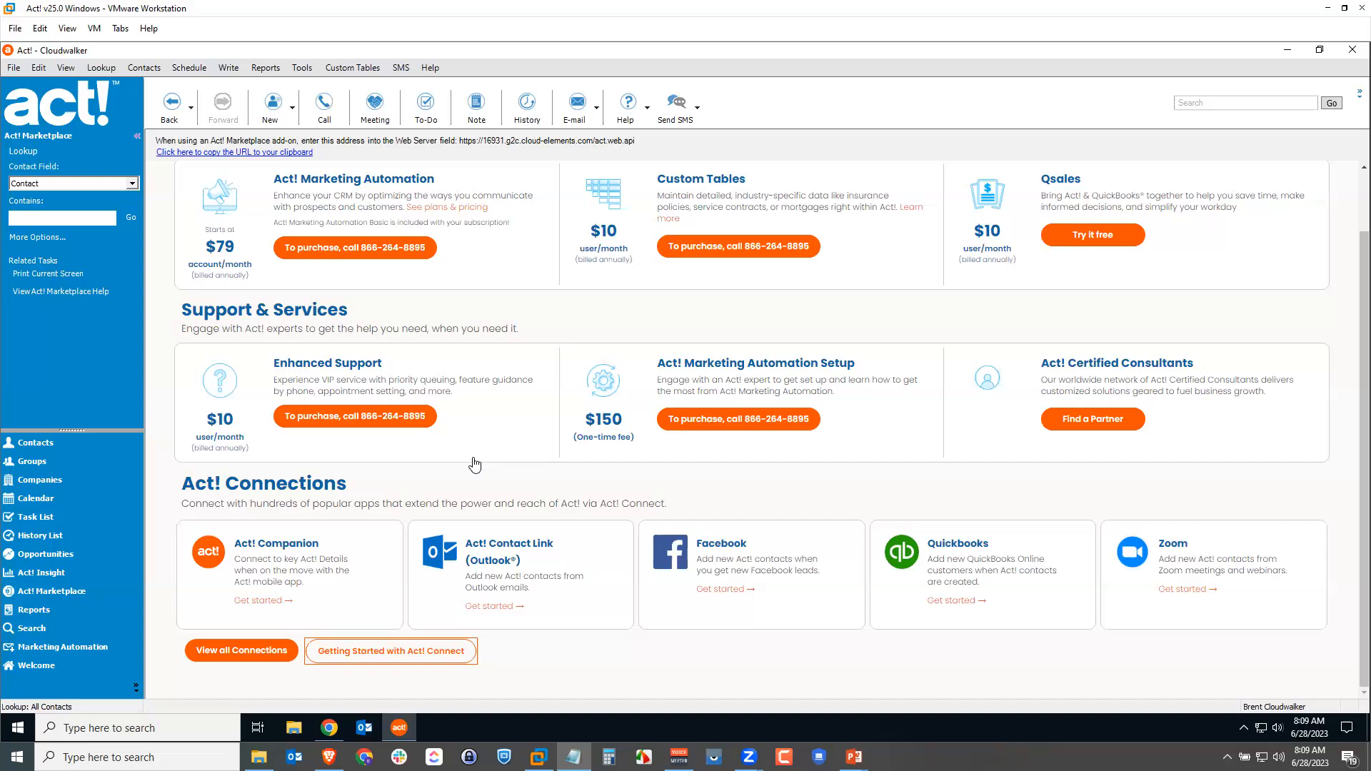
Open View all Connections, dismiss the Memory Saver popup, and scroll to Business Productivity Connections
click(241, 654)
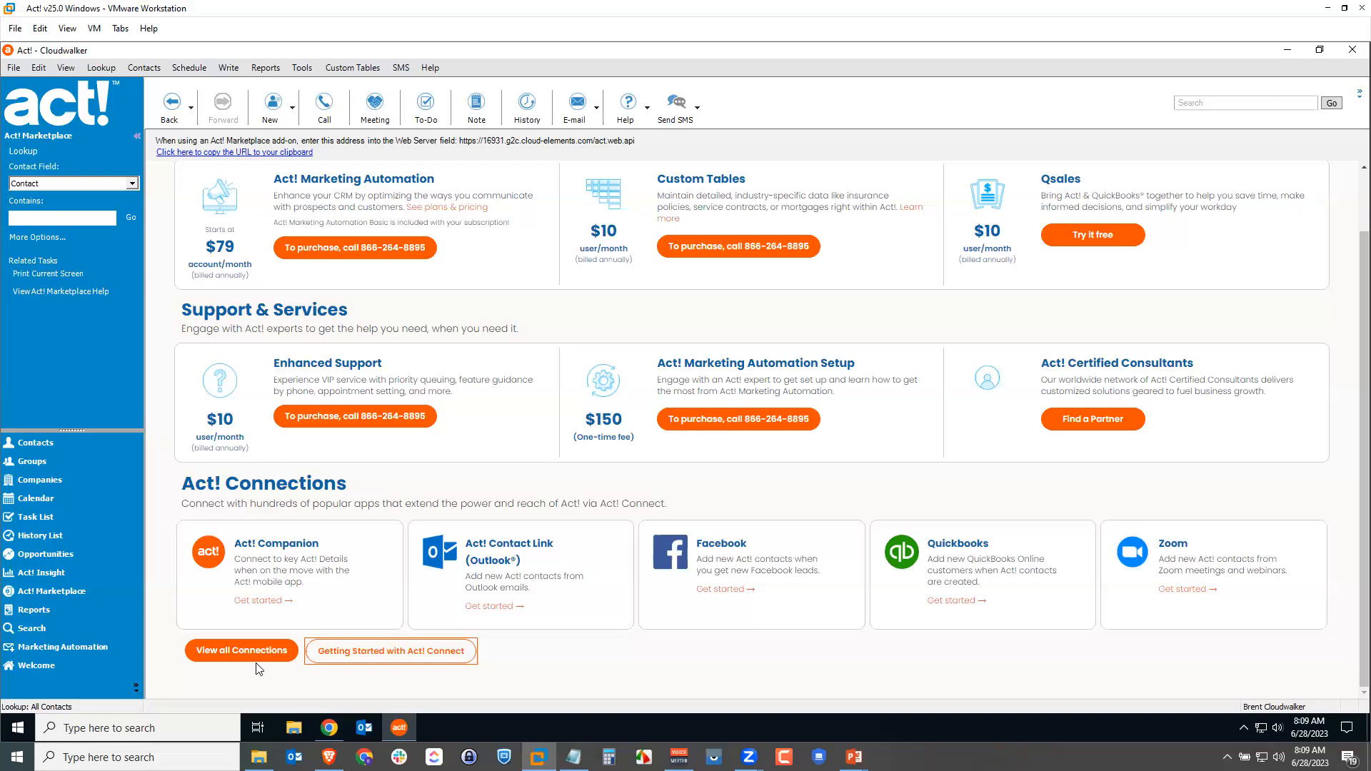
click(247, 652)
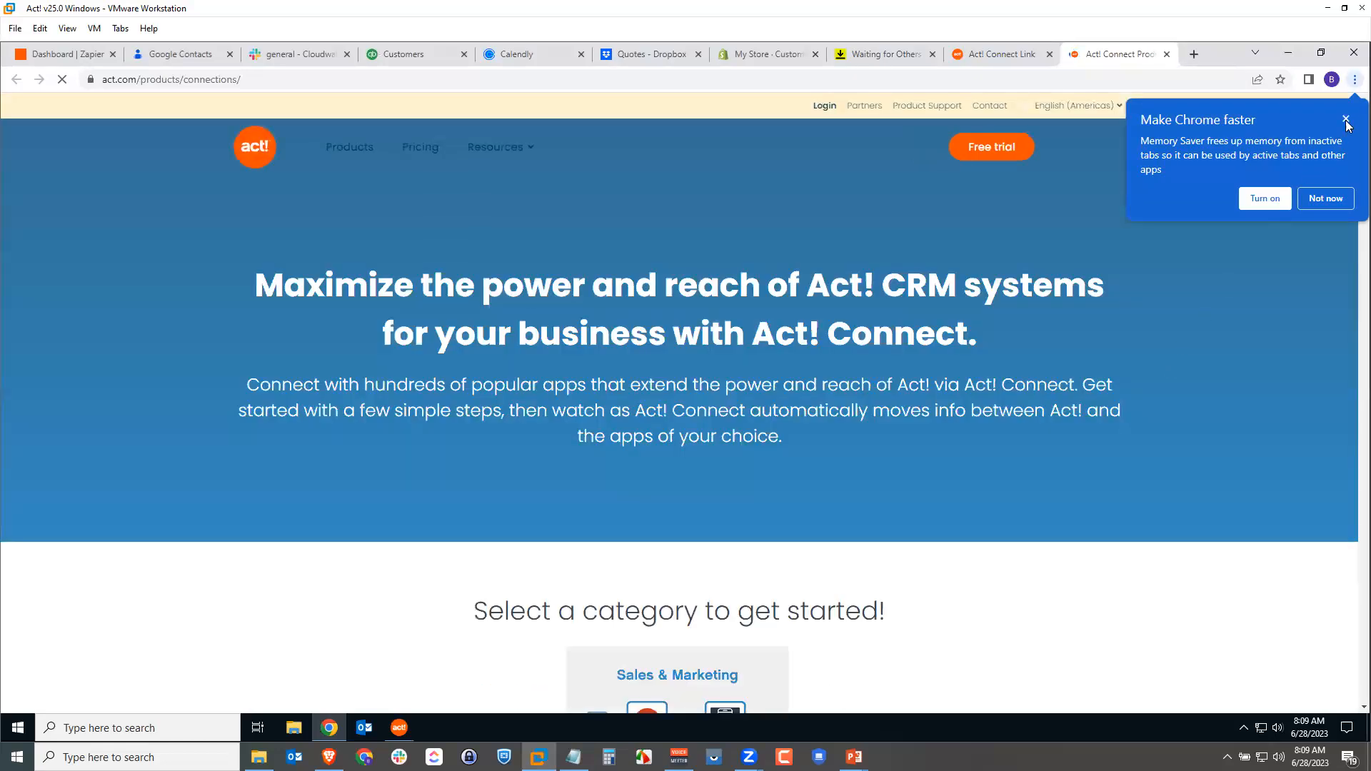
click(1345, 119)
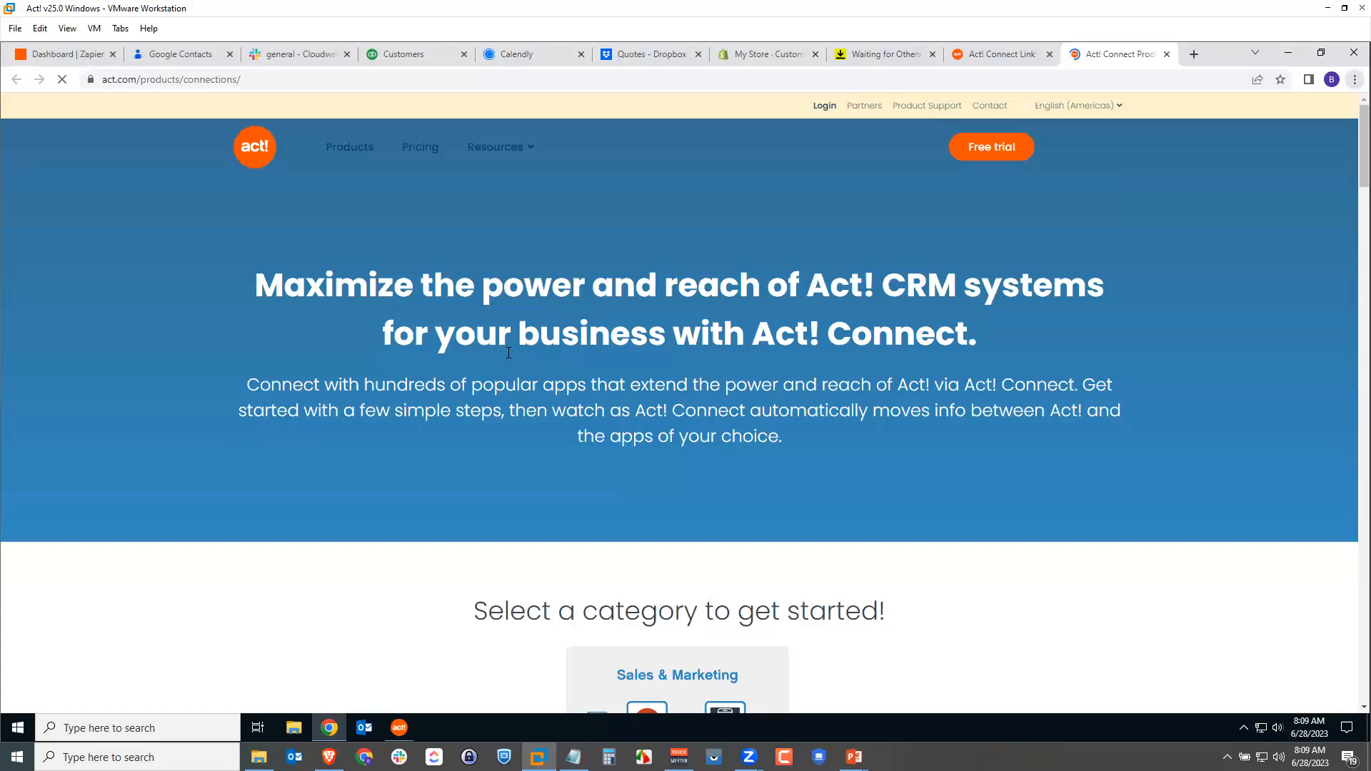
scroll(516, 350, down, 2)
scroll(685, 328, down, 1)
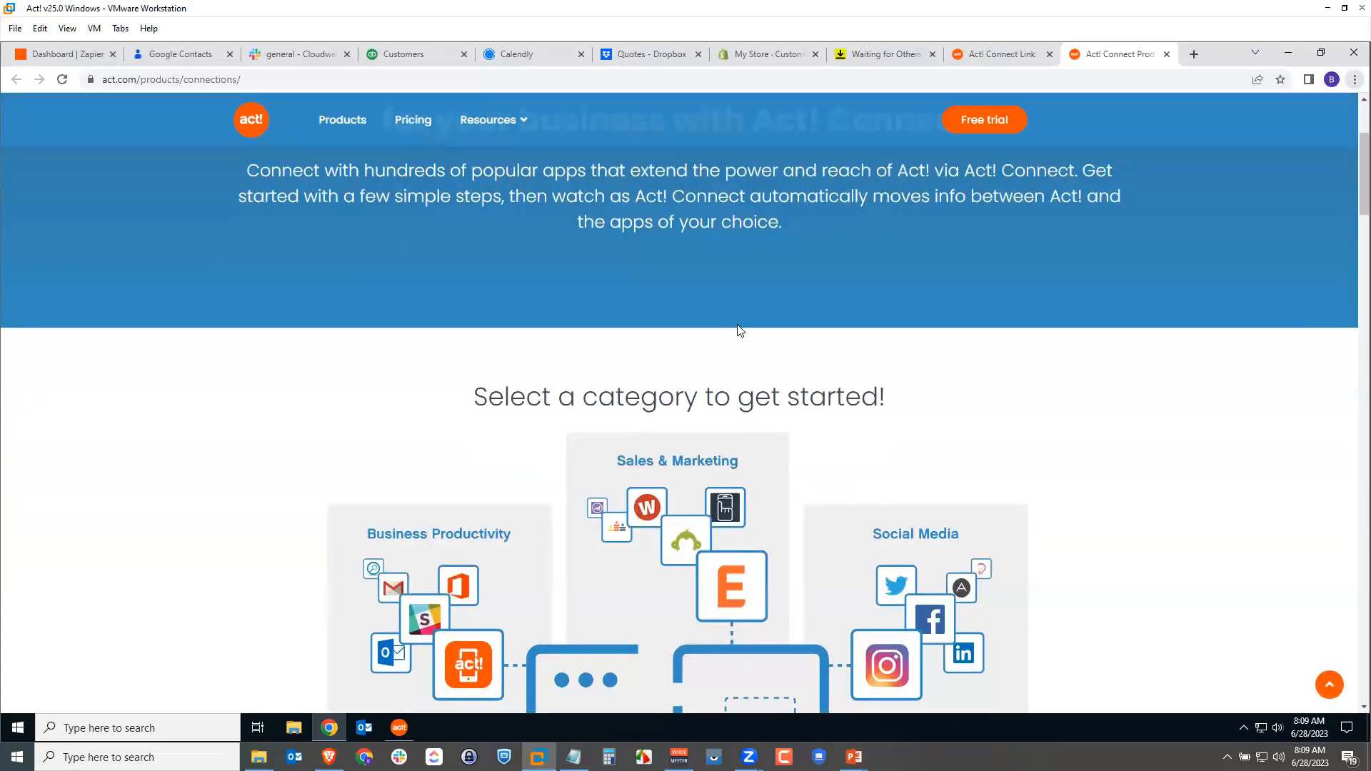
scroll(691, 368, down, 1)
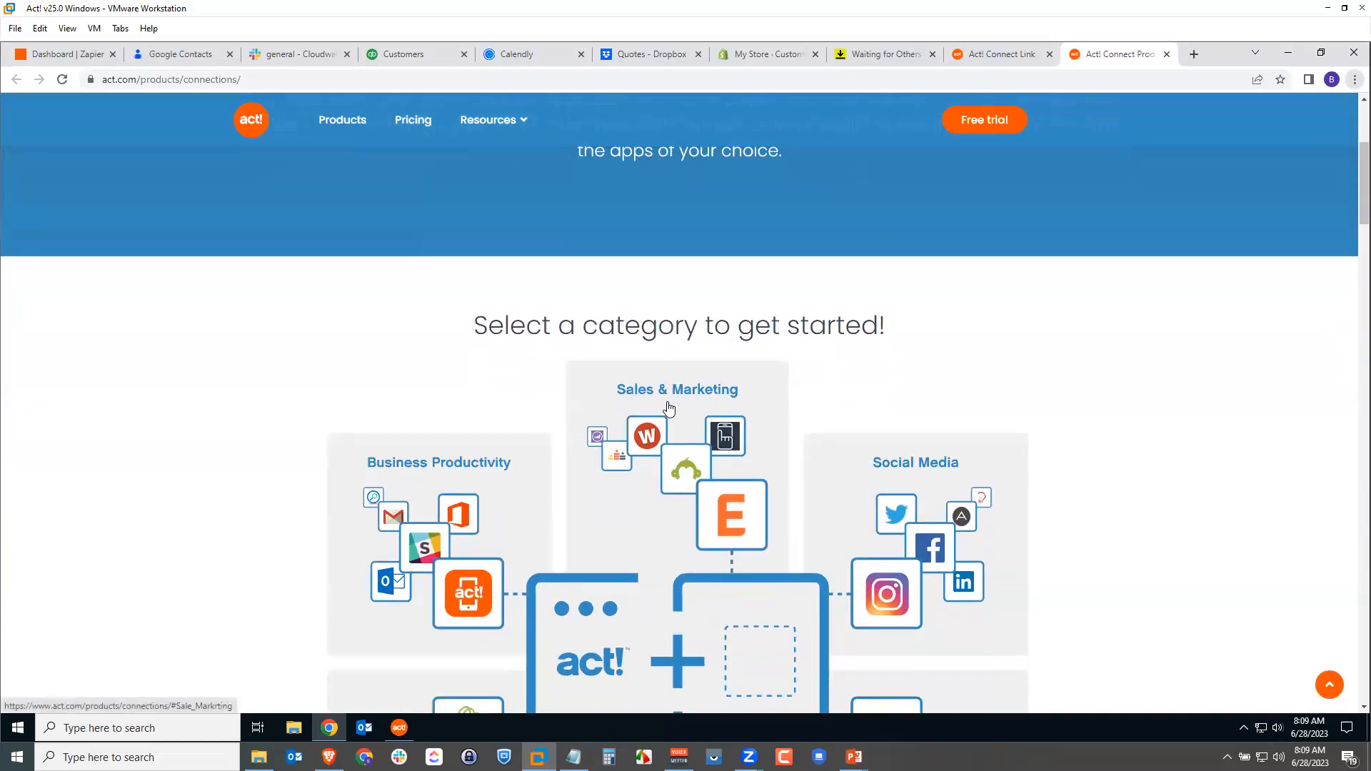
scroll(668, 408, down, 2)
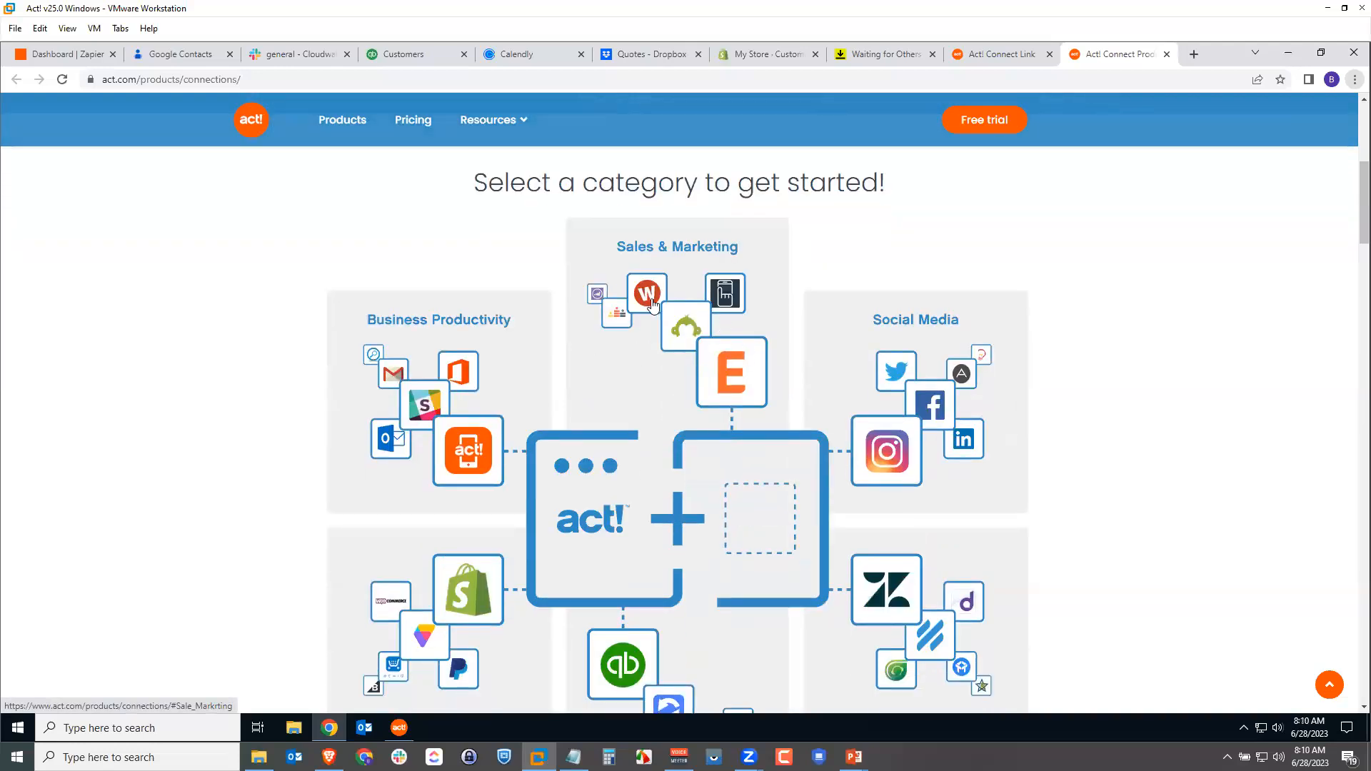
scroll(812, 379, down, 3)
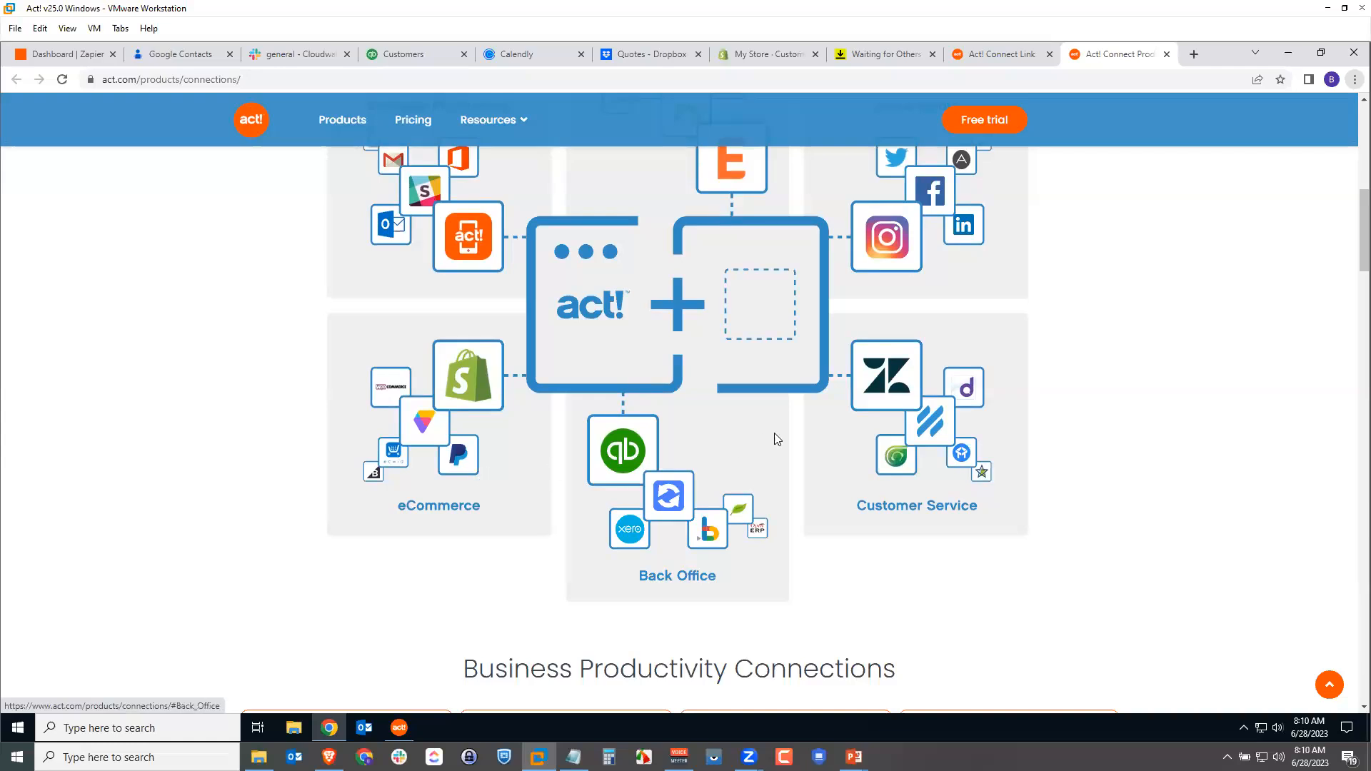
scroll(754, 333, up, 1)
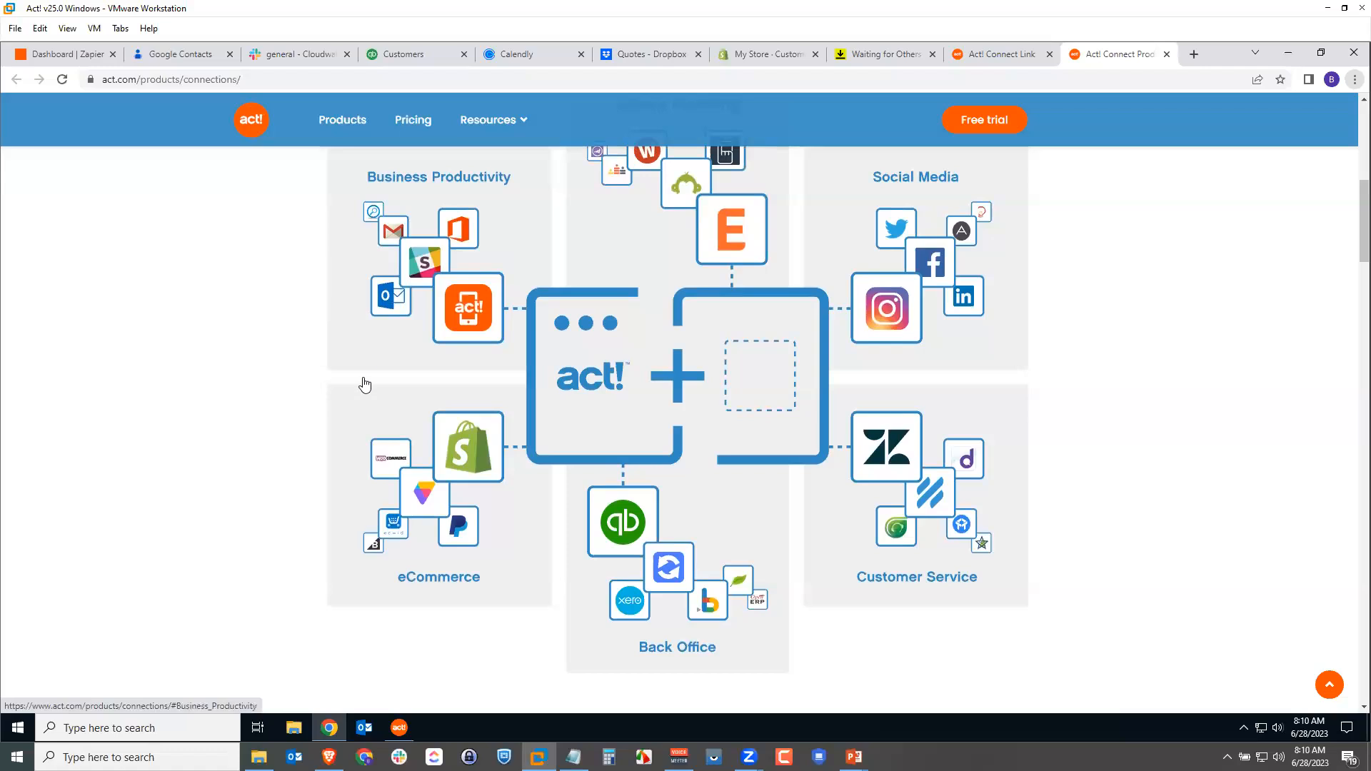
scroll(994, 511, down, 6)
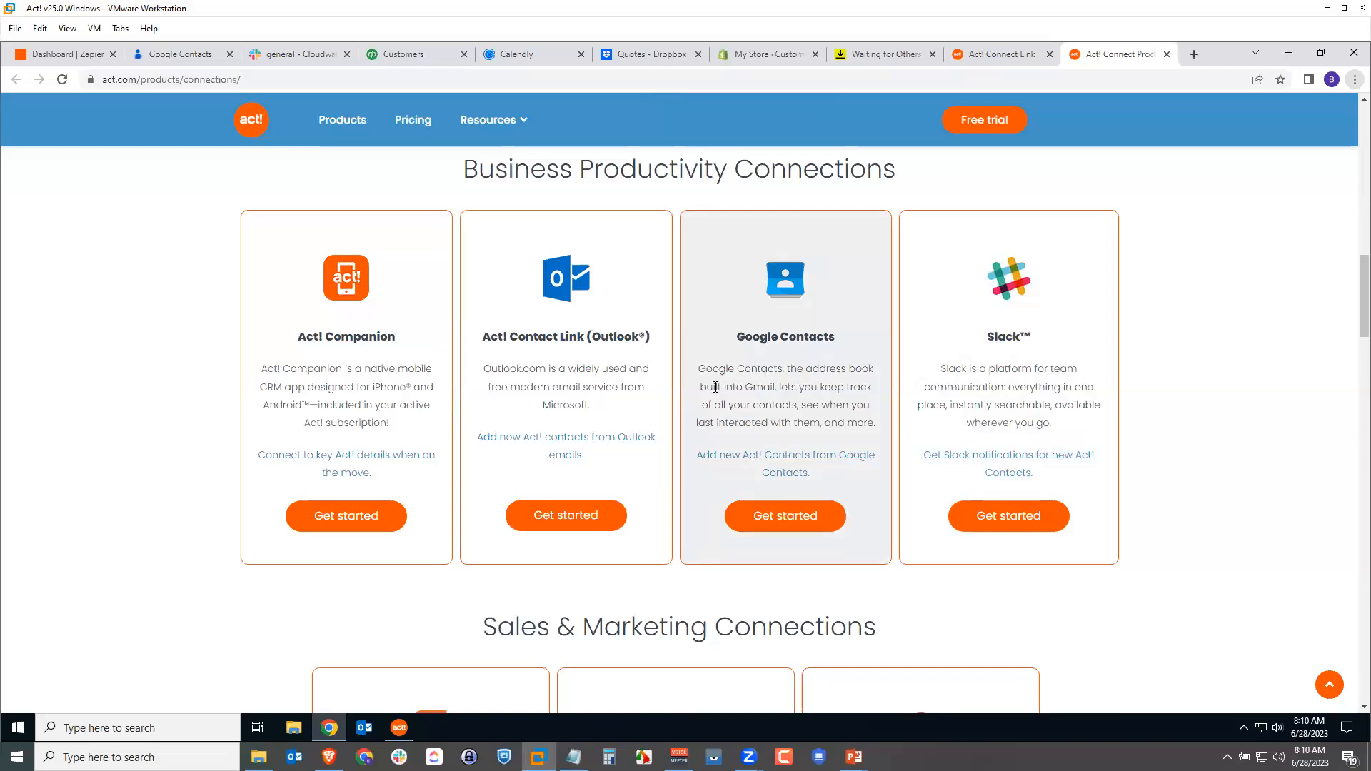
Start the Google Contacts connection and look over the Act! + Google Contacts templates
click(789, 517)
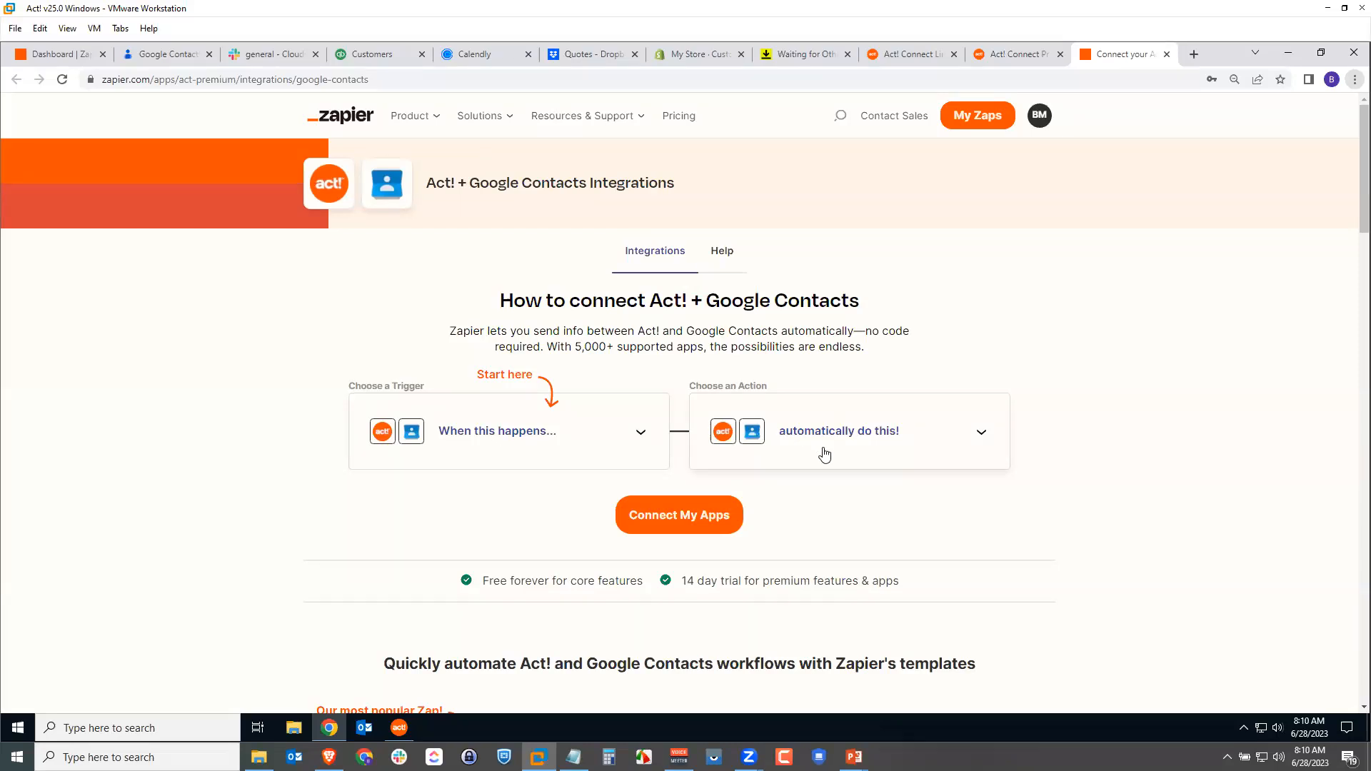
scroll(1158, 497, down, 3)
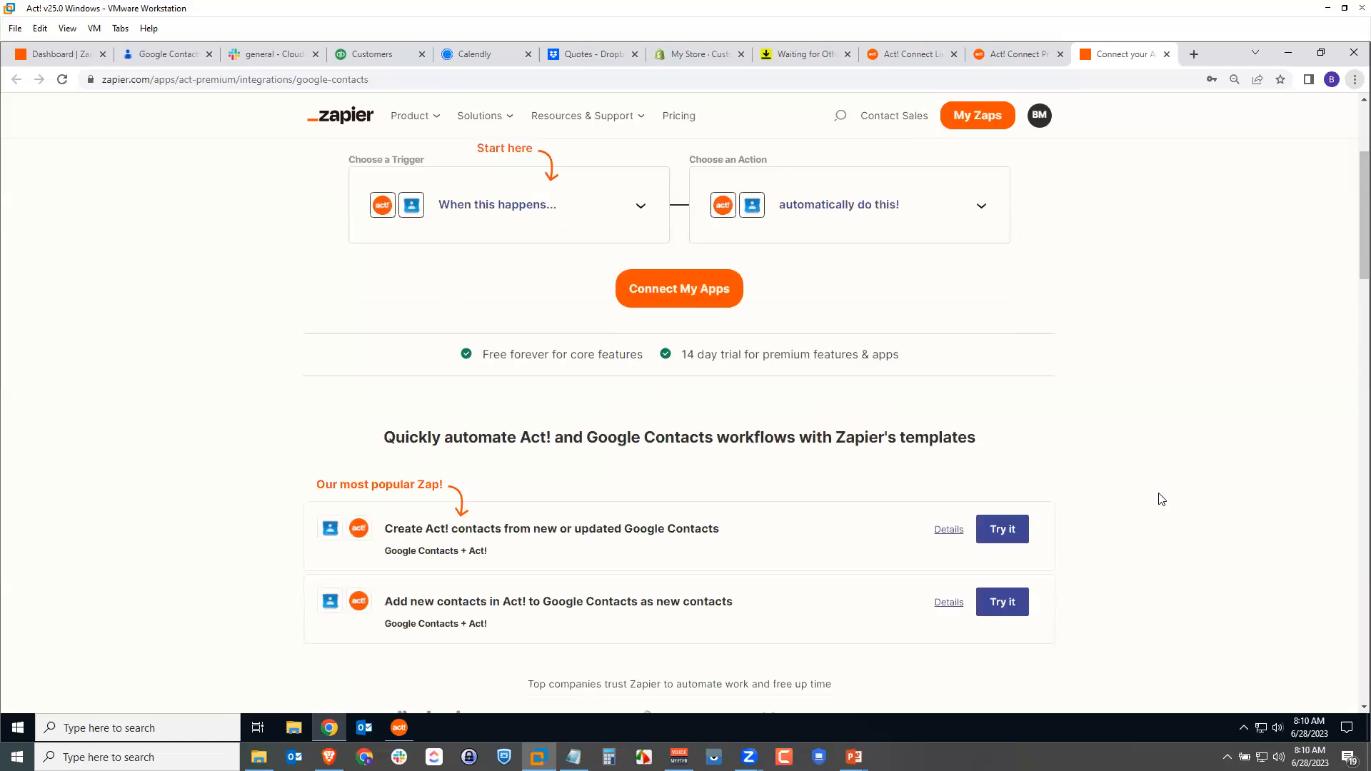
scroll(1162, 499, down, 3)
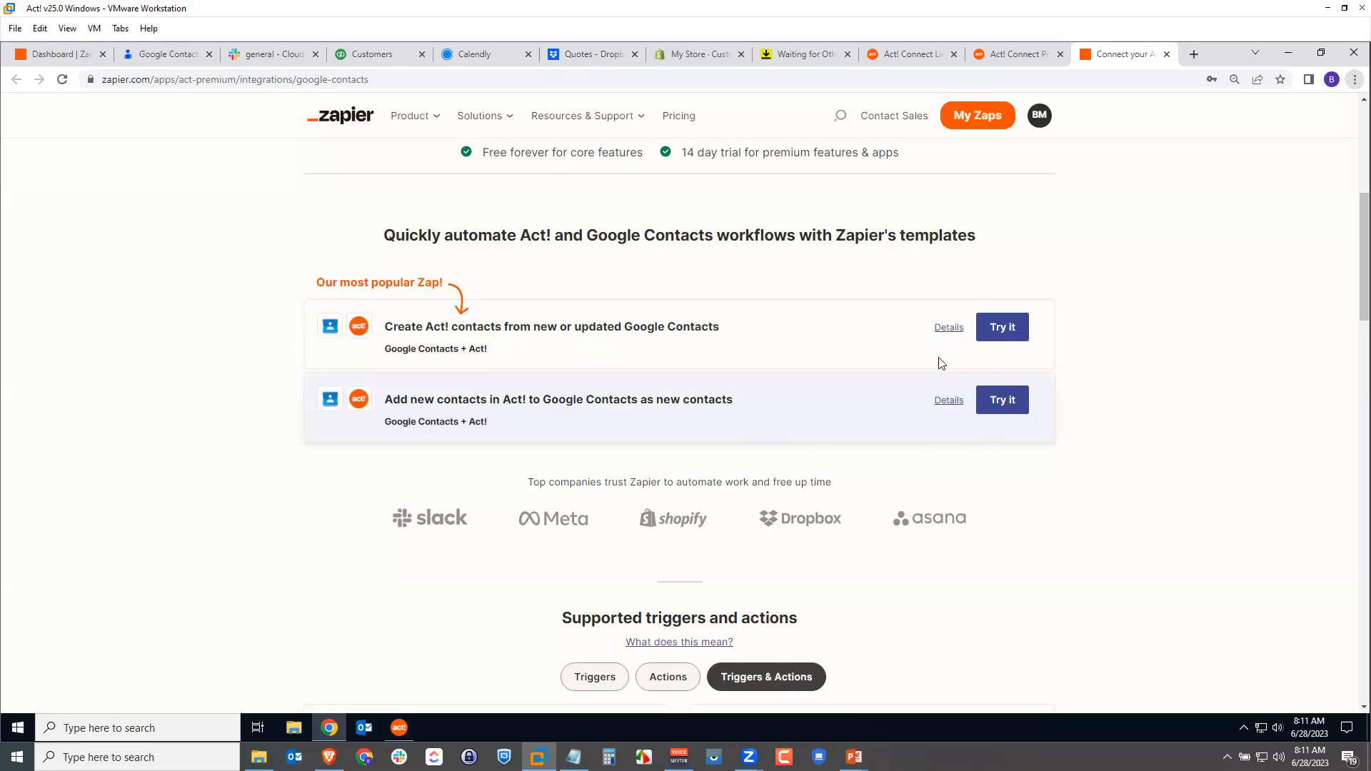
scroll(1229, 431, up, 6)
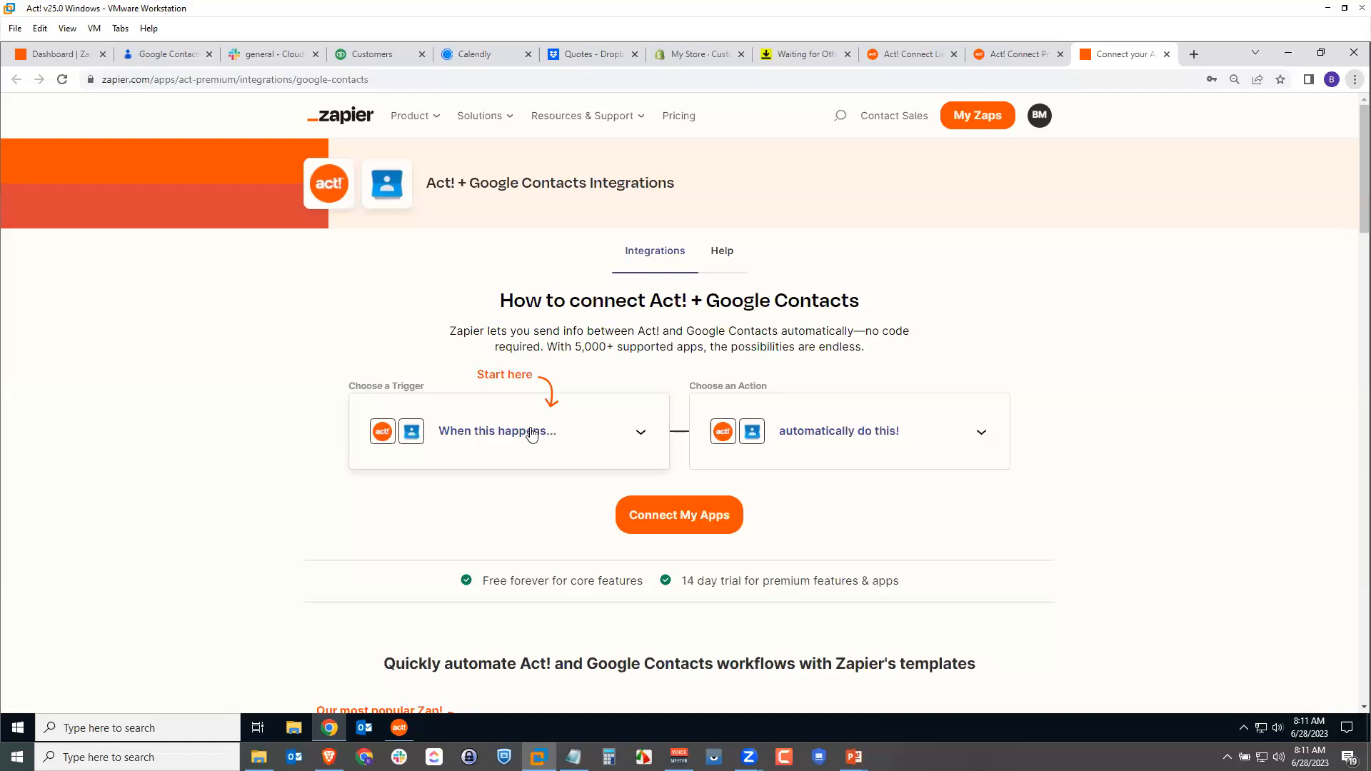
Choose Act! New Contact as trigger and Google Contacts Create Contact as action, then Connect My Apps
click(456, 437)
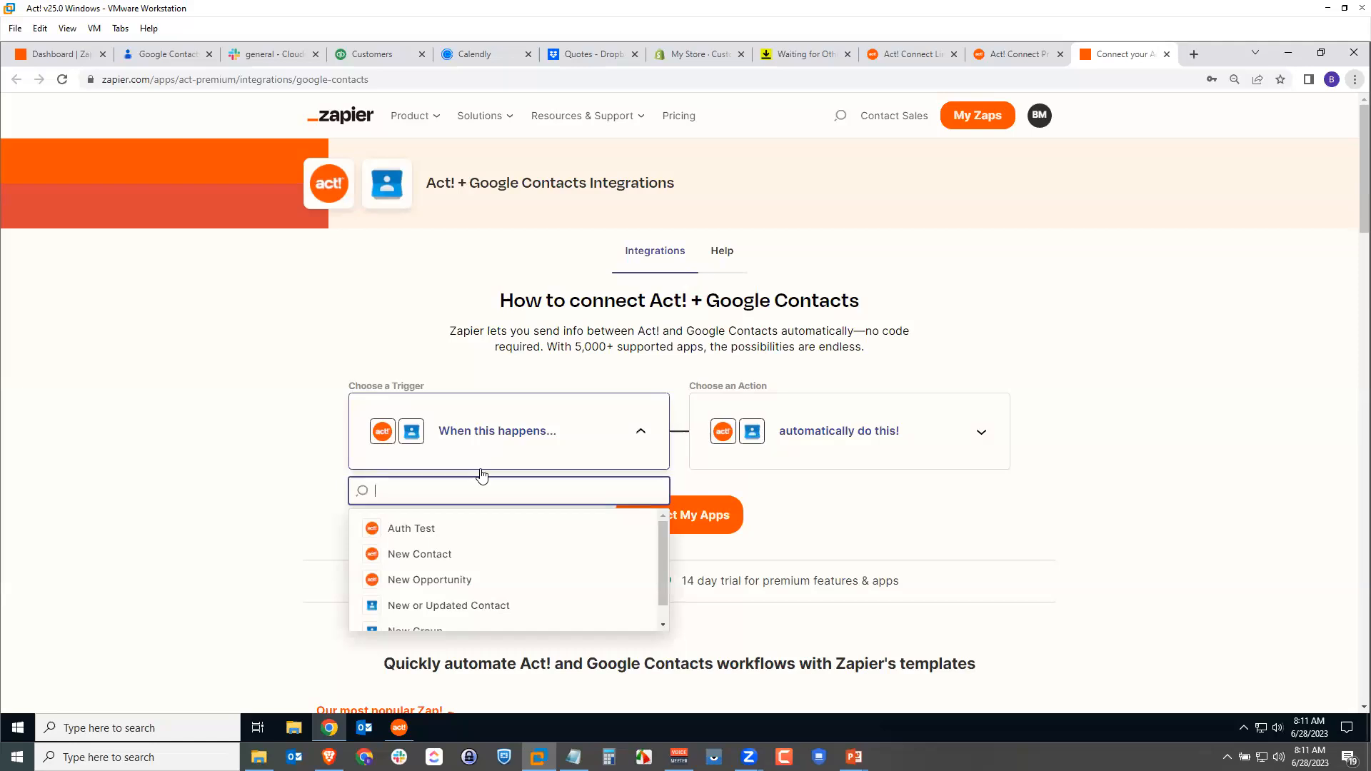
click(410, 557)
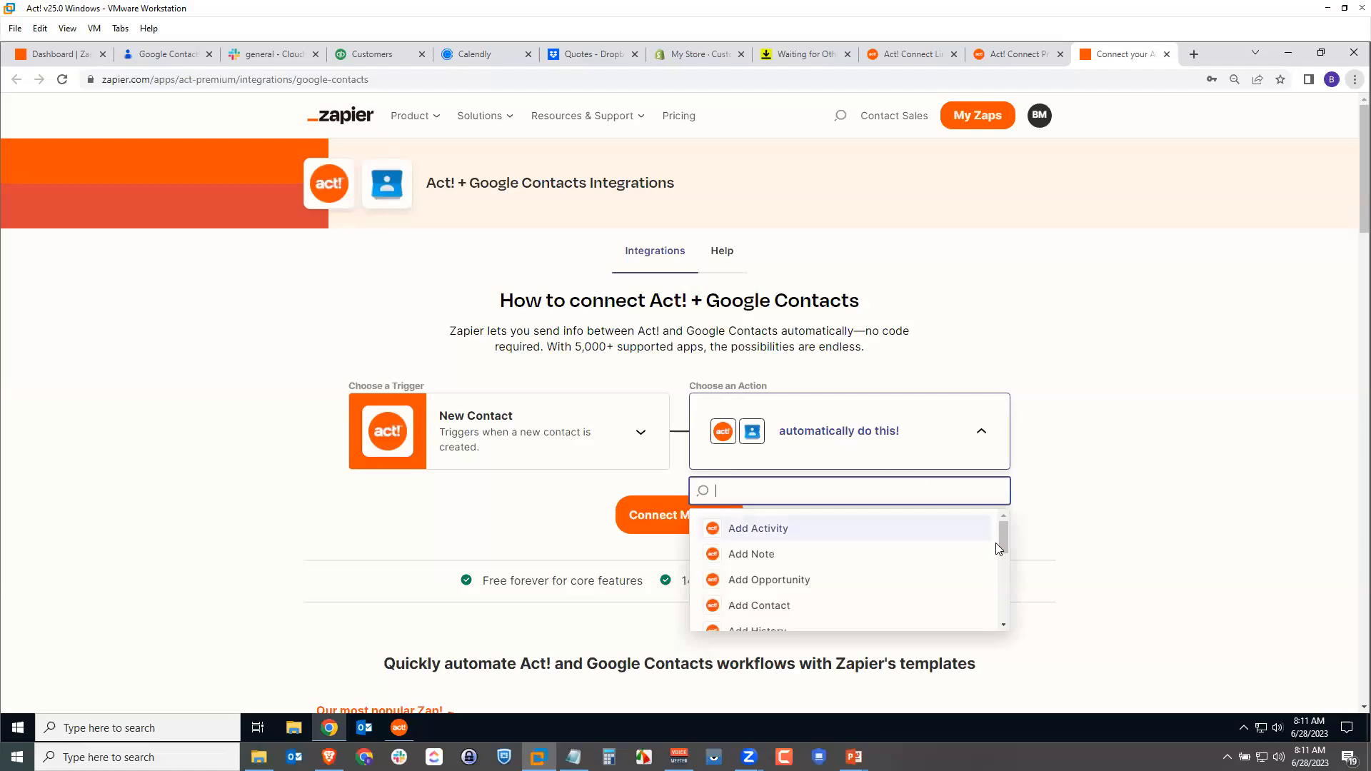
drag(1001, 535, 997, 579)
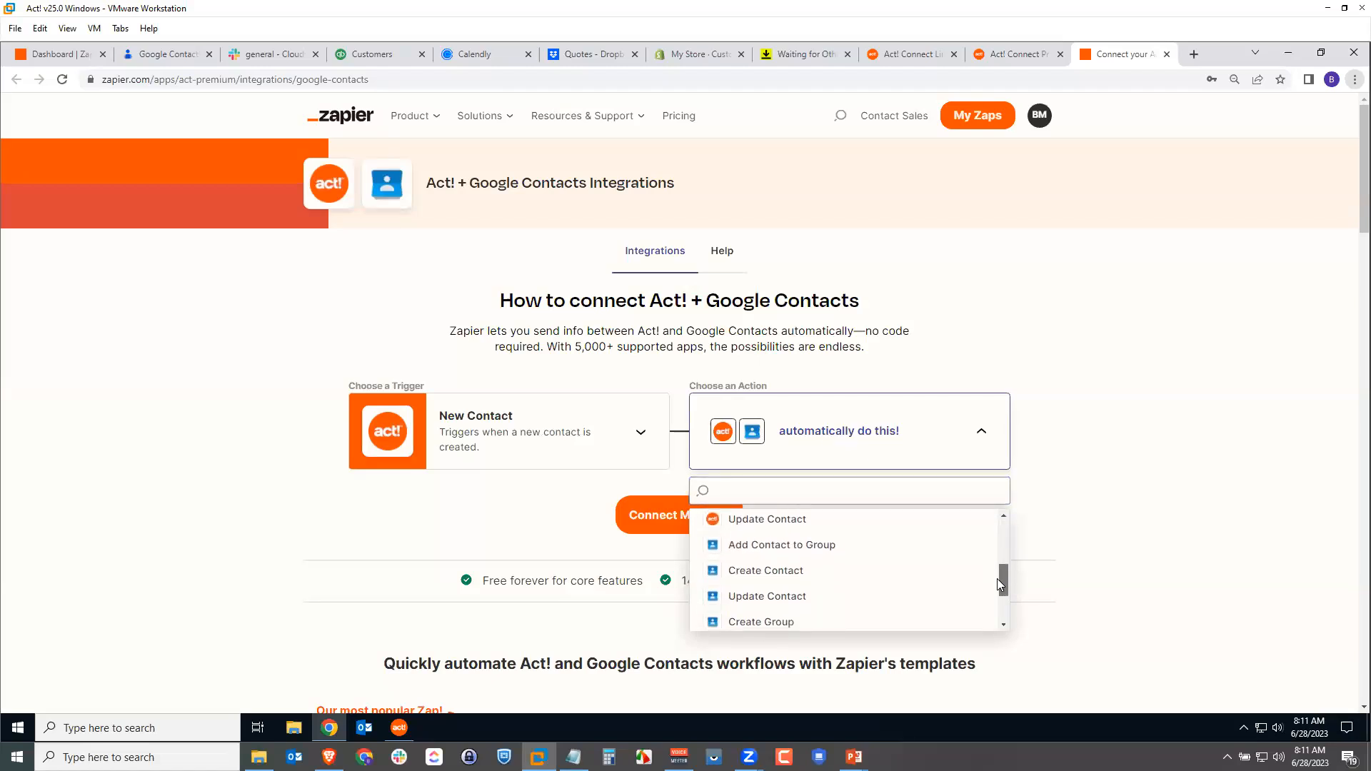
click(766, 571)
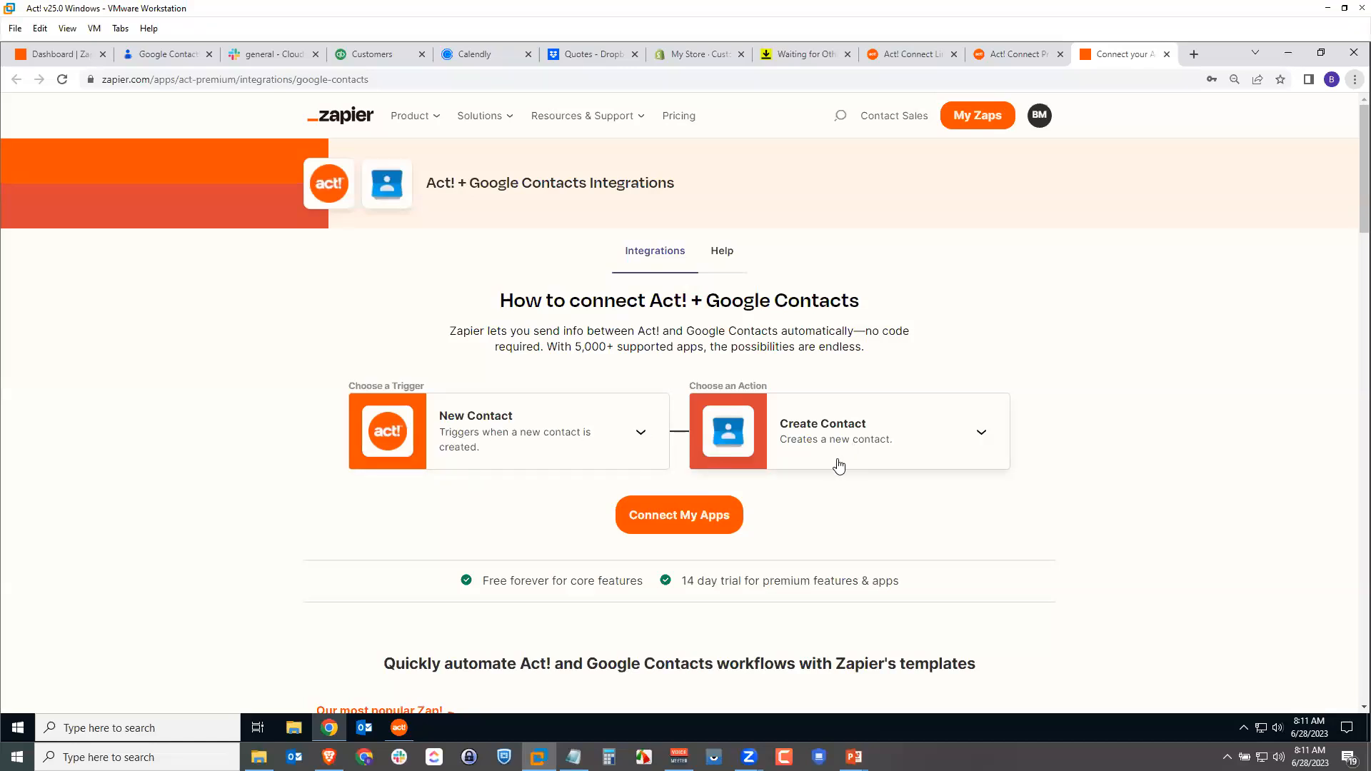
click(676, 527)
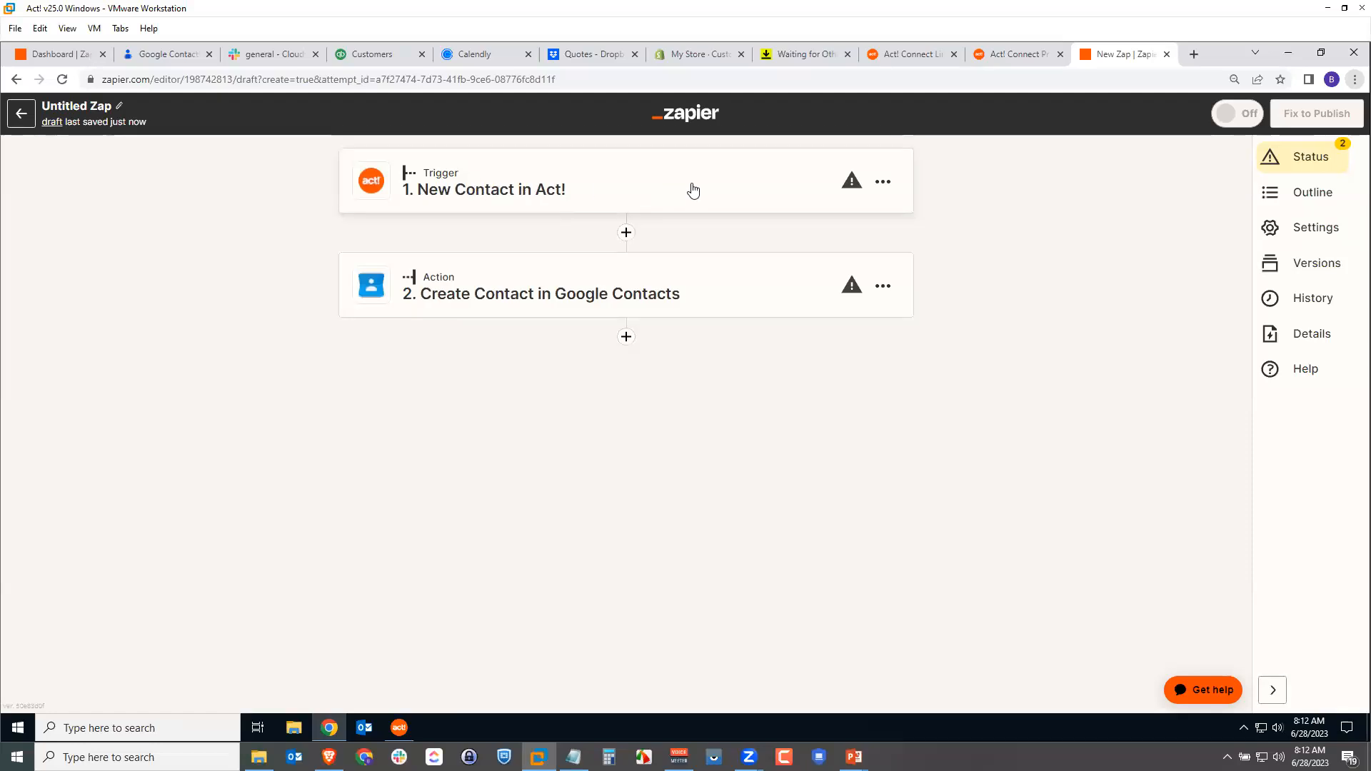
In the Act! trigger's App & event section, confirm the New Contact event and continue
click(571, 186)
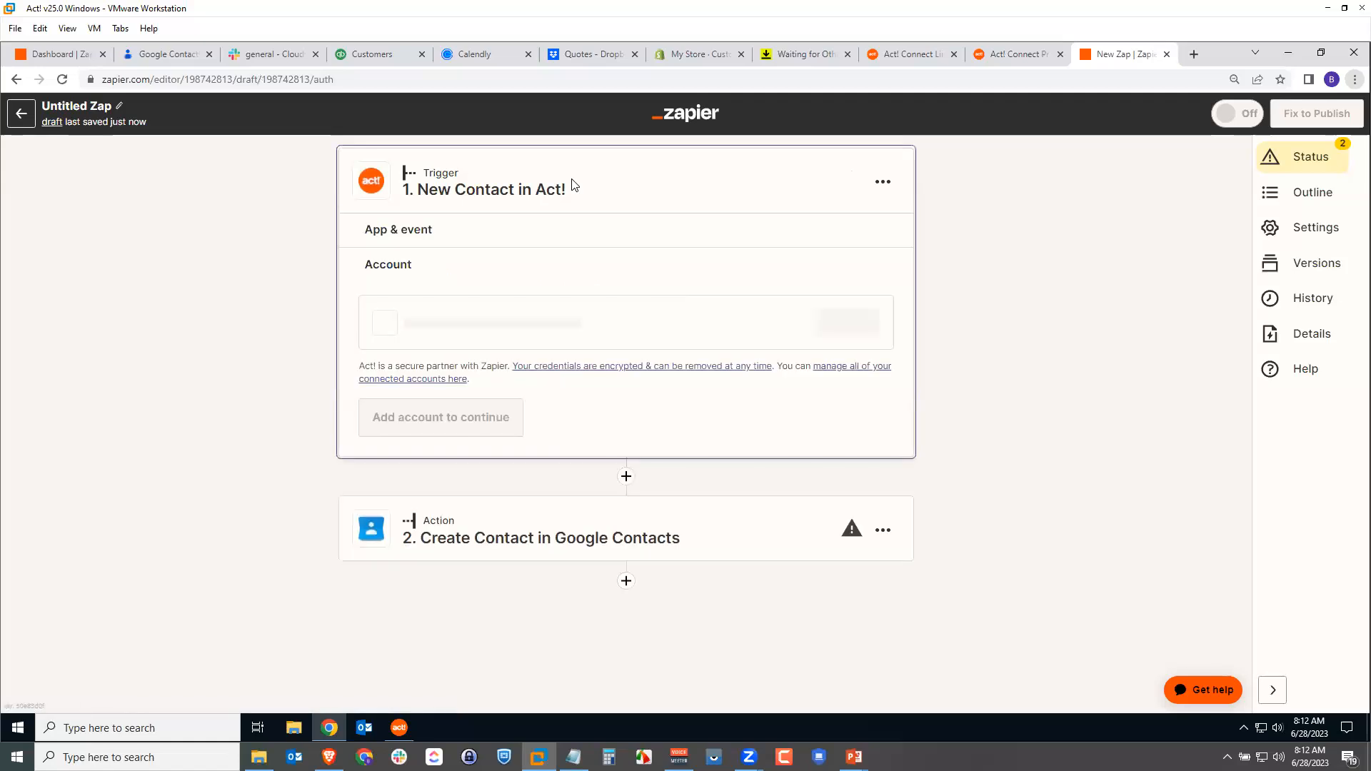
click(355, 232)
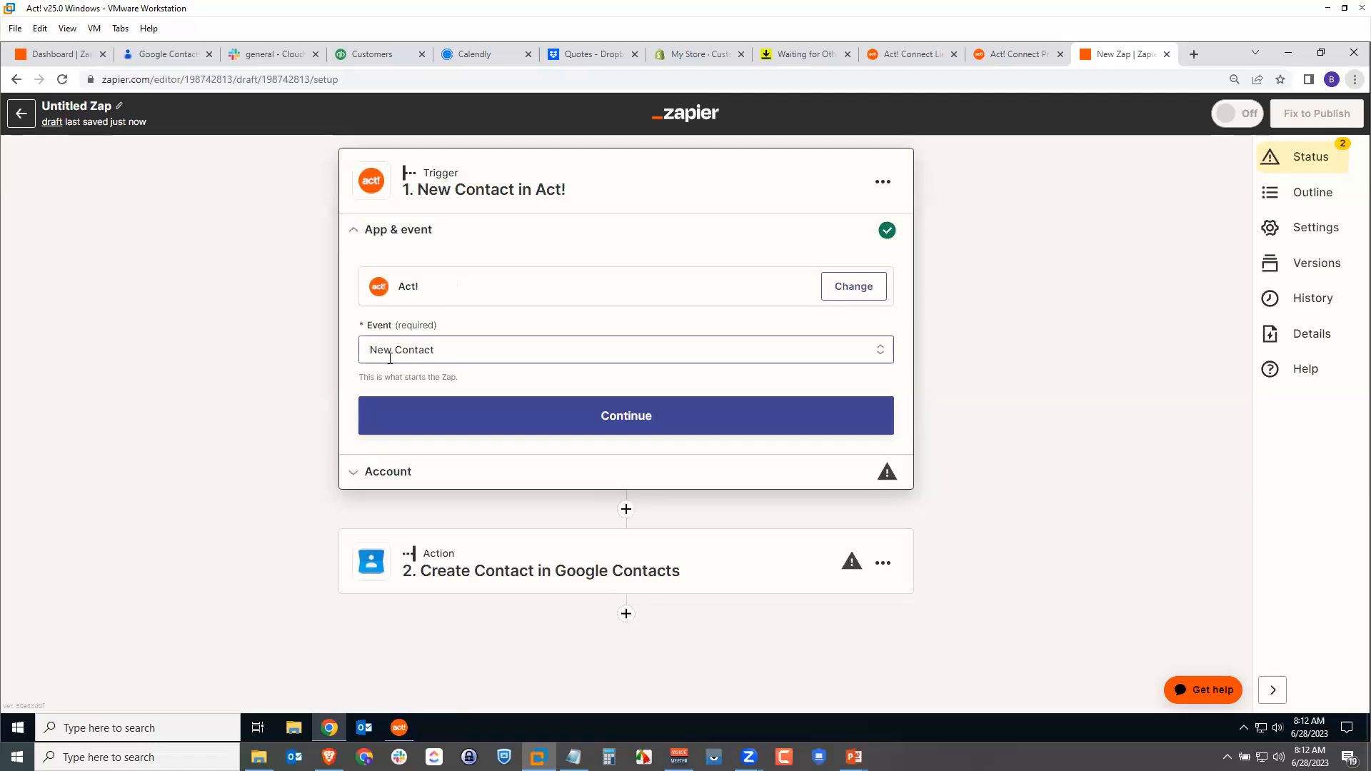
click(616, 416)
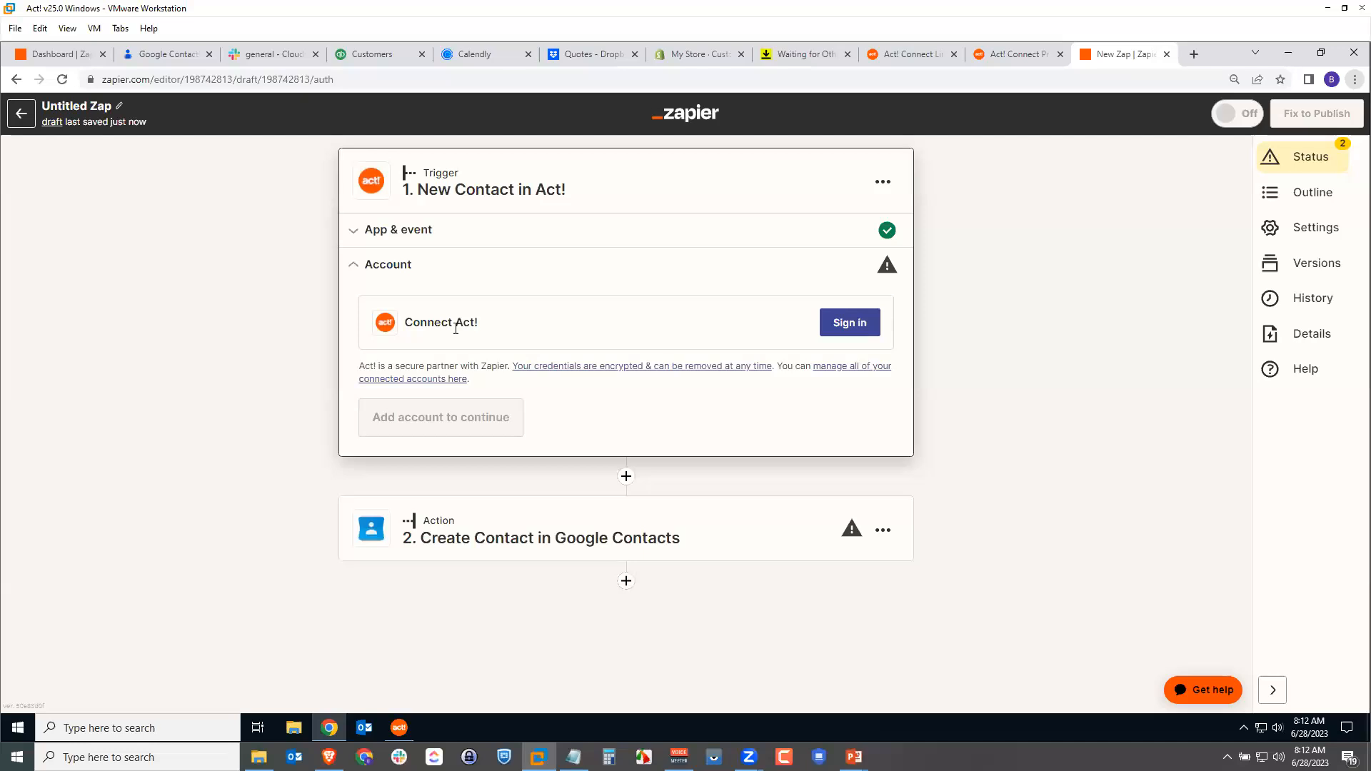
Start the Act! sign-in, enter the Act! username, and set the database name to 'Cloudwalker'
click(844, 326)
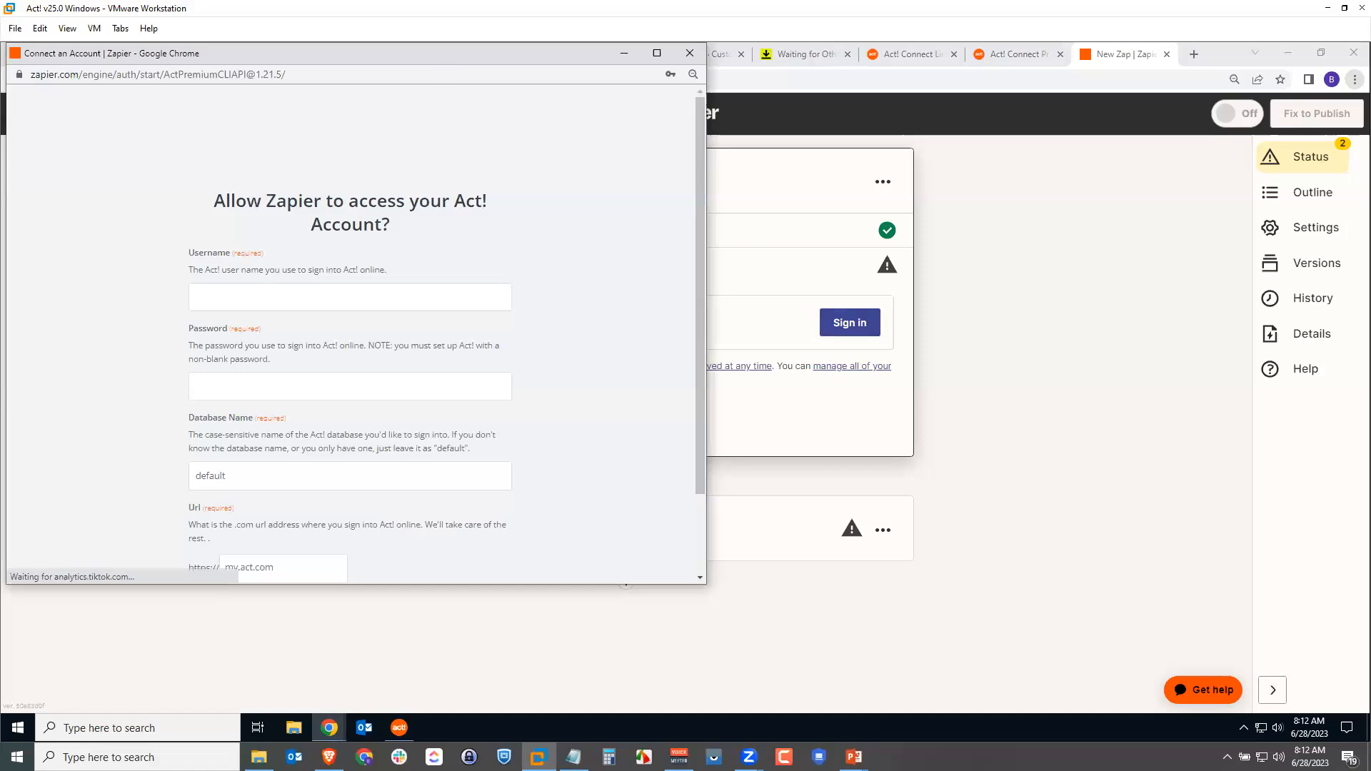
drag(442, 57, 481, 113)
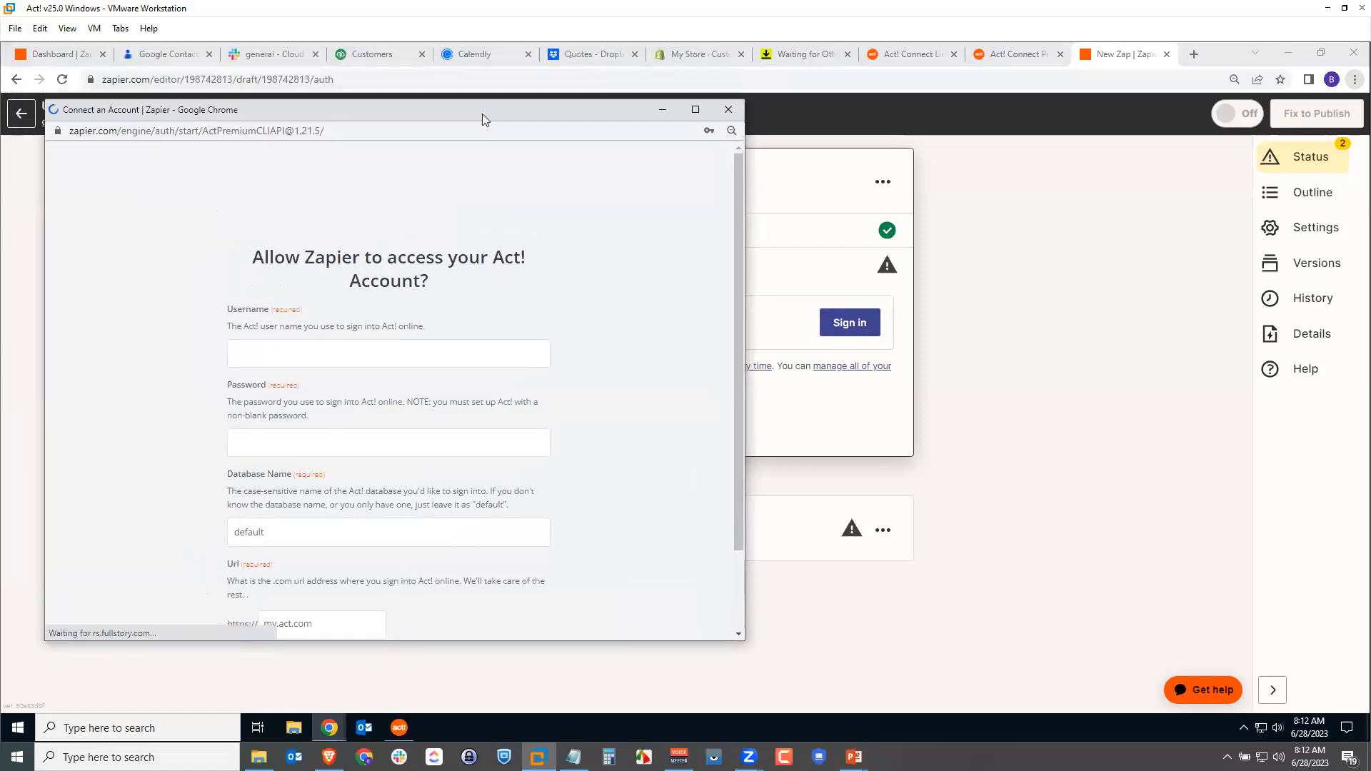
click(349, 351)
text(Brent)
key(Tab)
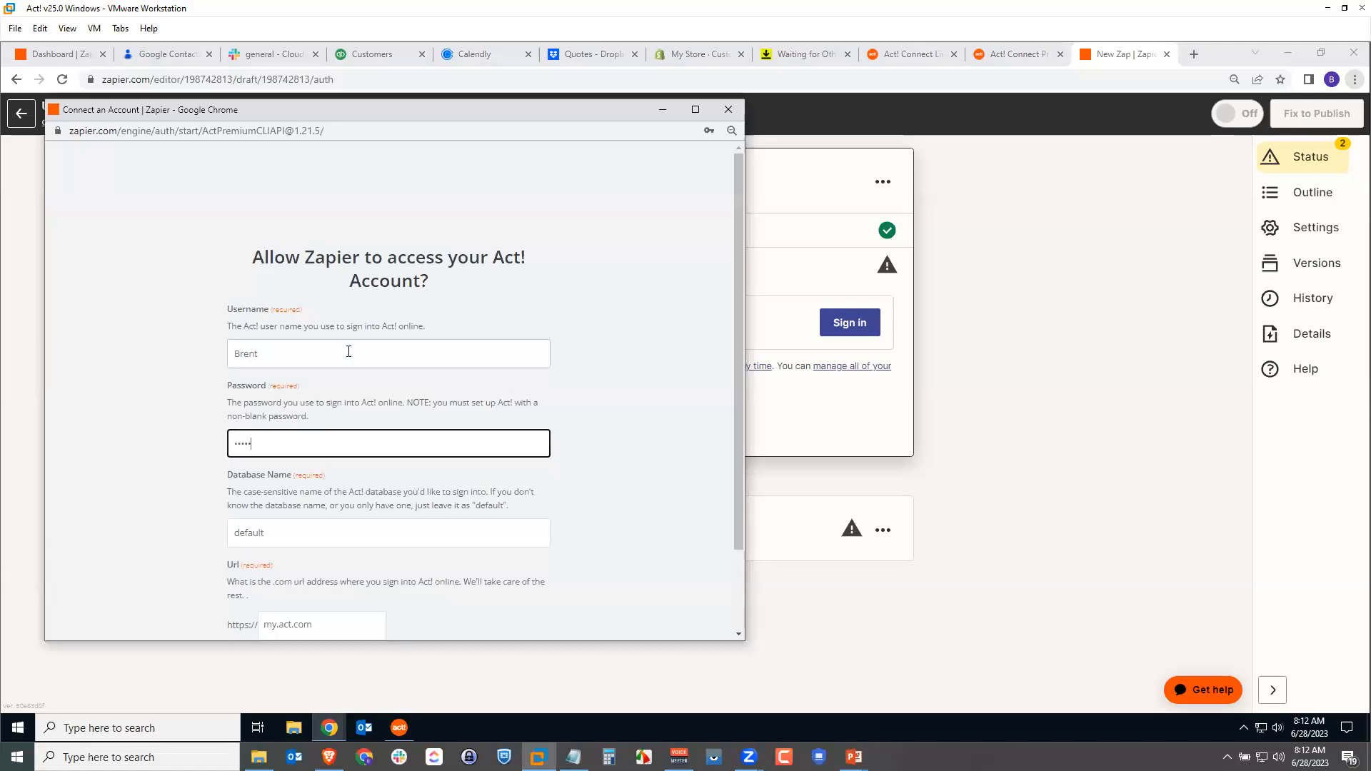
double_click(239, 531)
text(Cloudwalker)
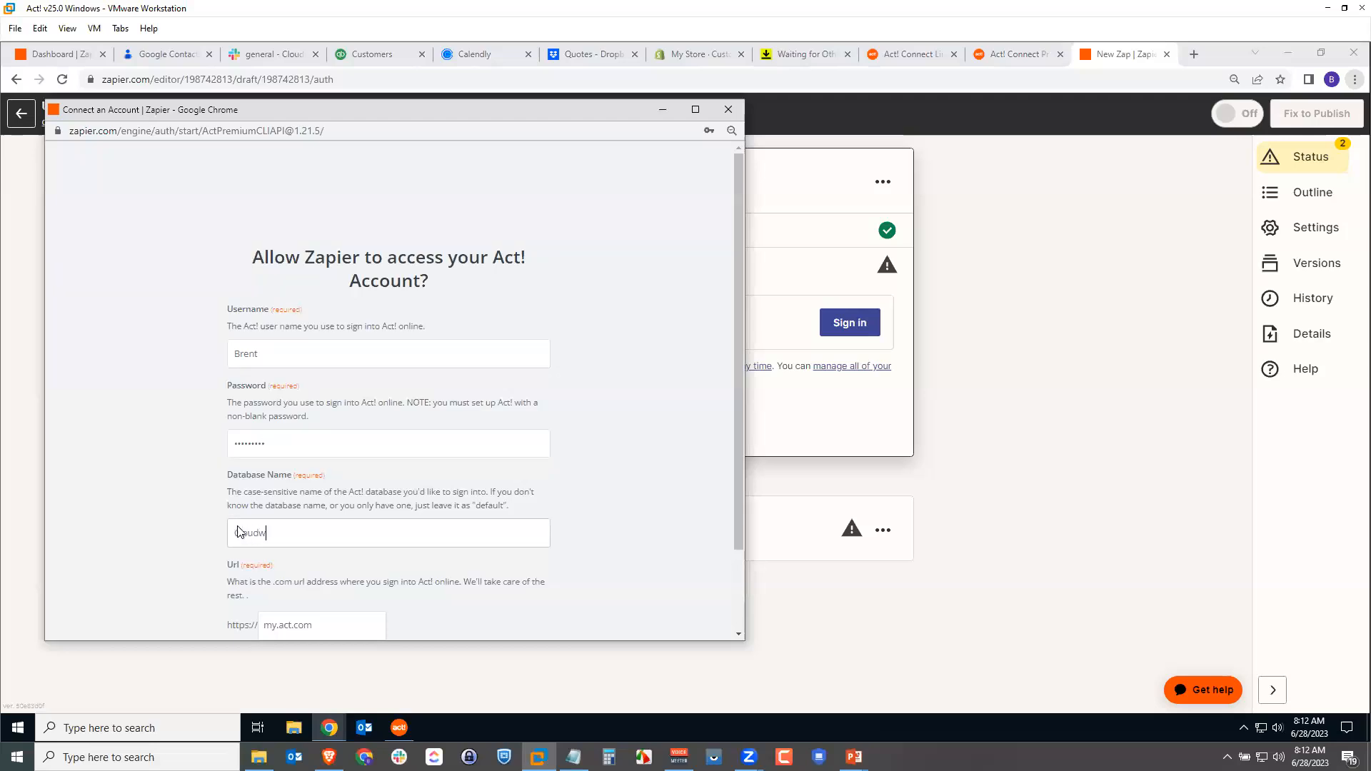
scroll(555, 486, down, 1)
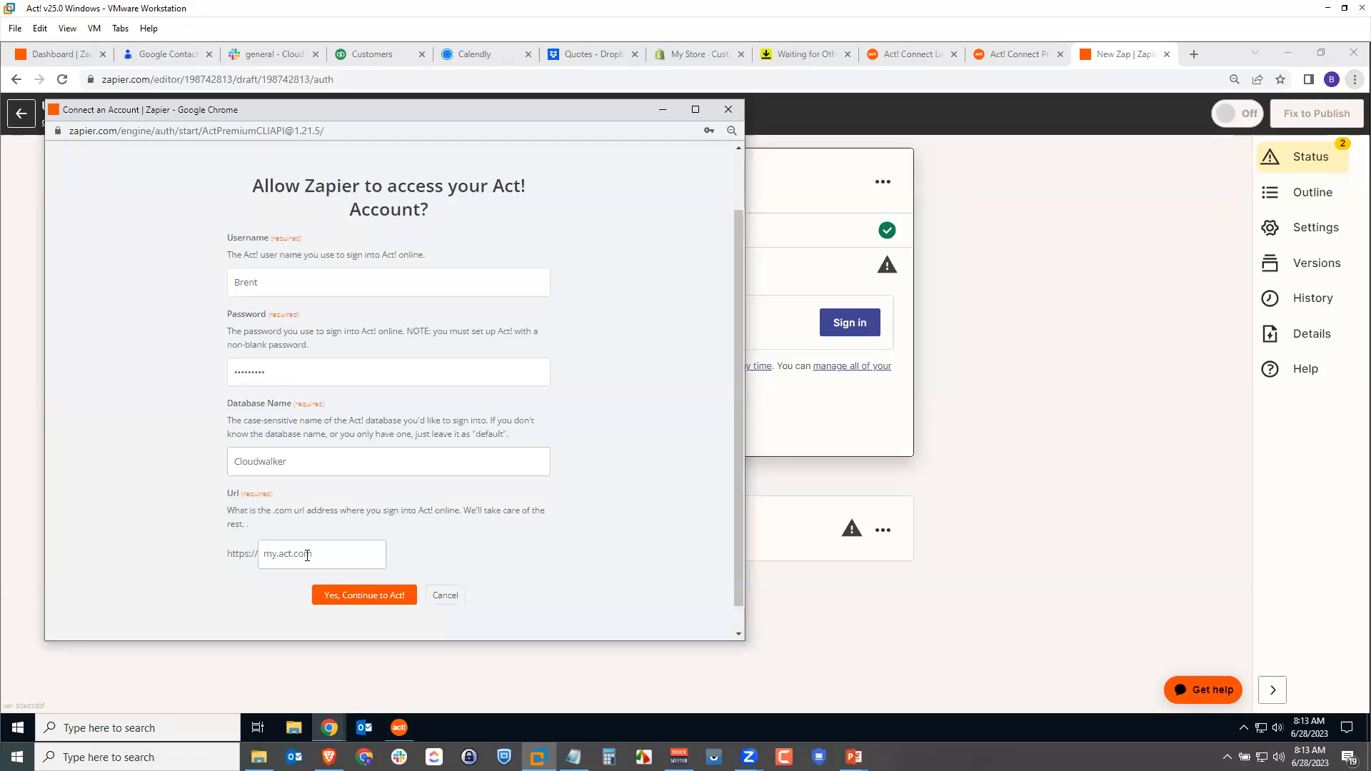
Copy the web API URL from Act!, paste it into the Url field, and submit
click(399, 728)
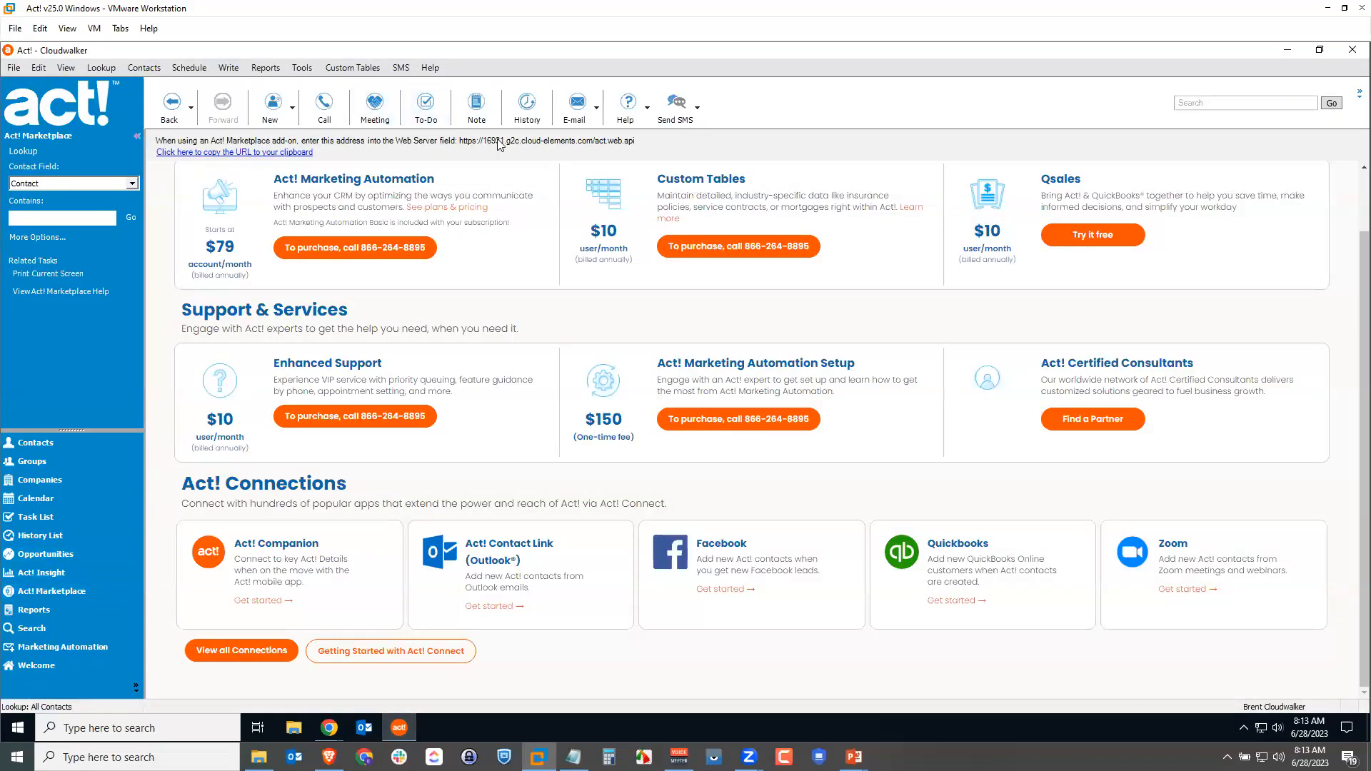
click(195, 154)
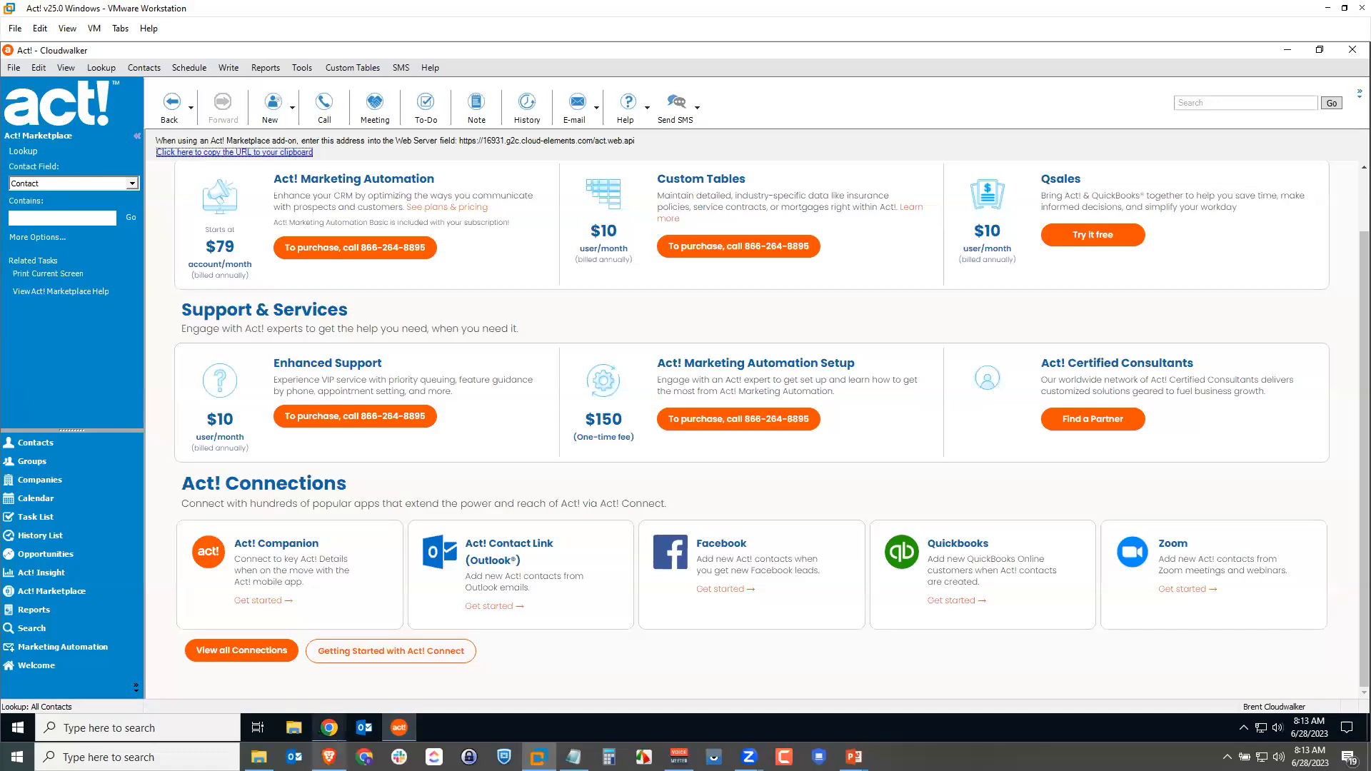
mouse_move(333, 730)
click(412, 676)
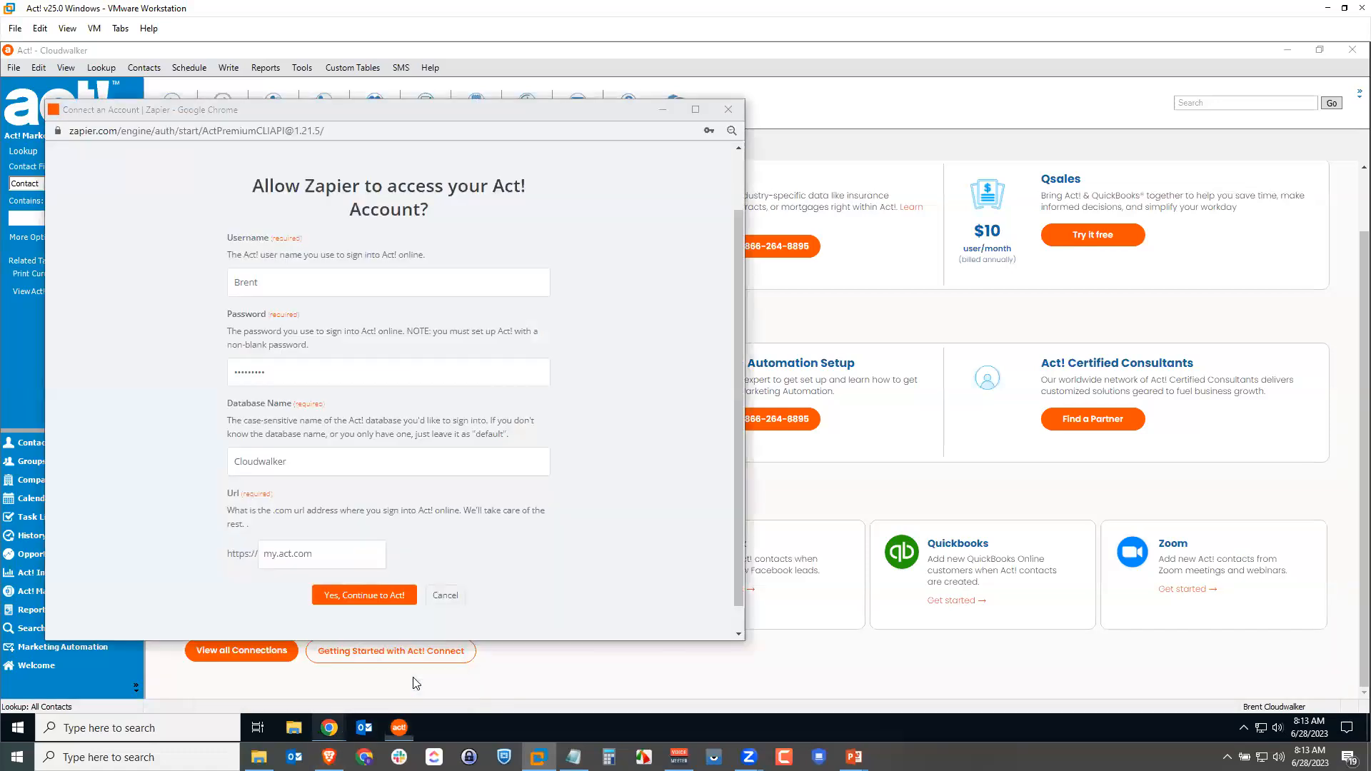
double_click(270, 554)
key(BackSpace)
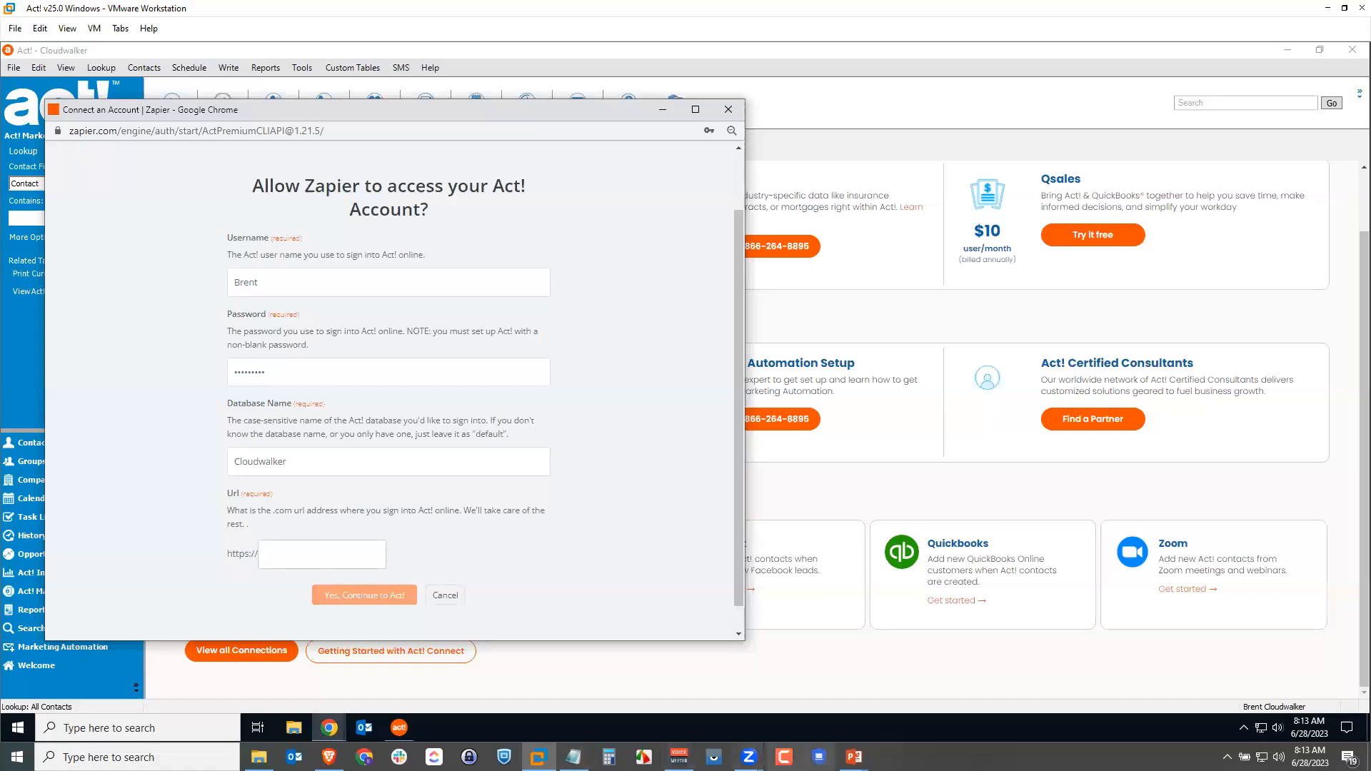
right_click(349, 549)
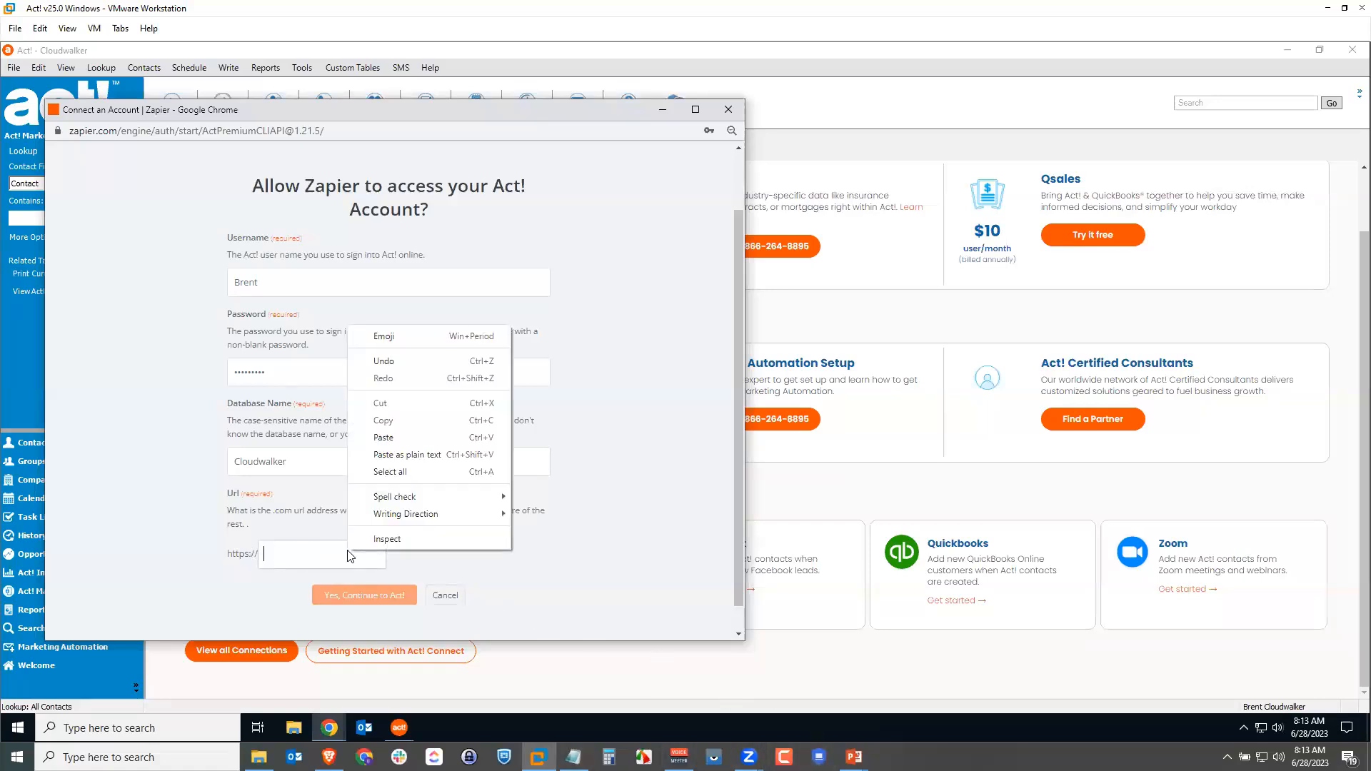
click(412, 439)
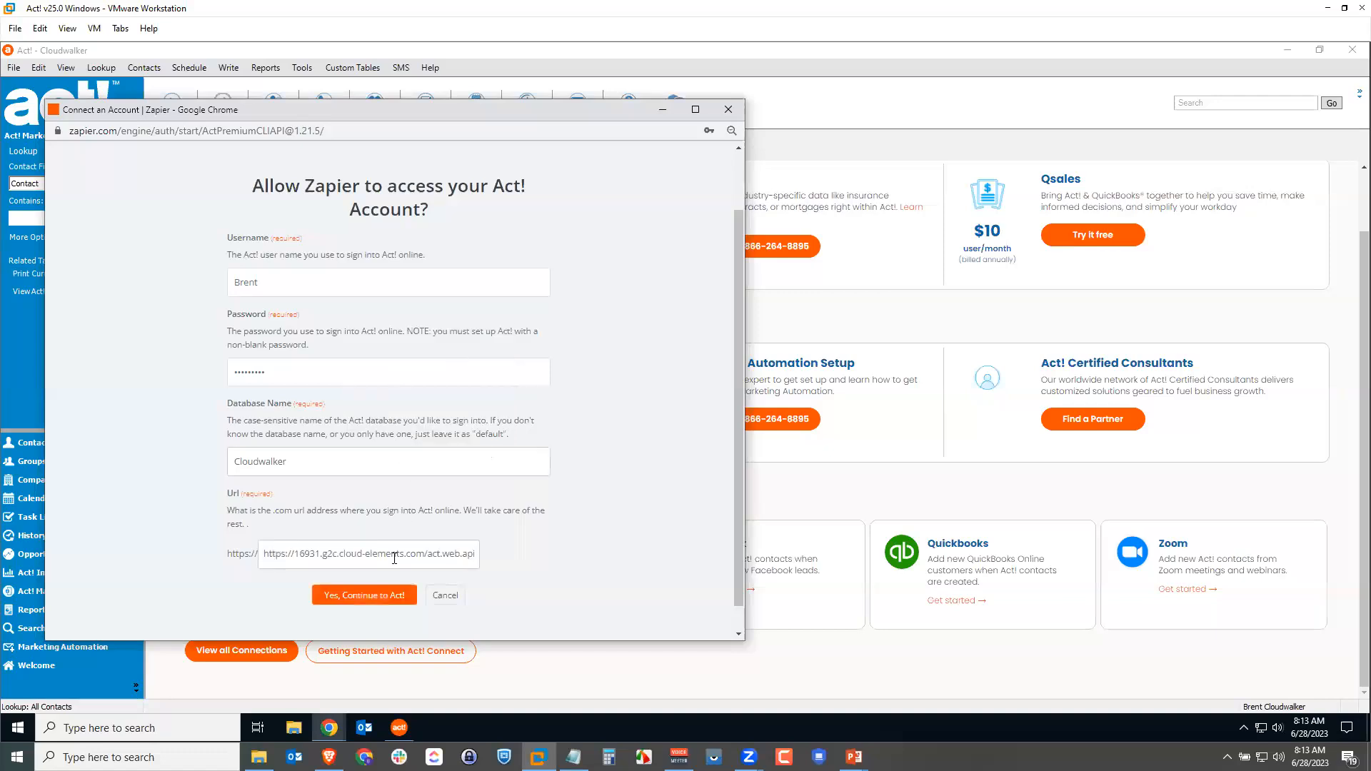
click(378, 595)
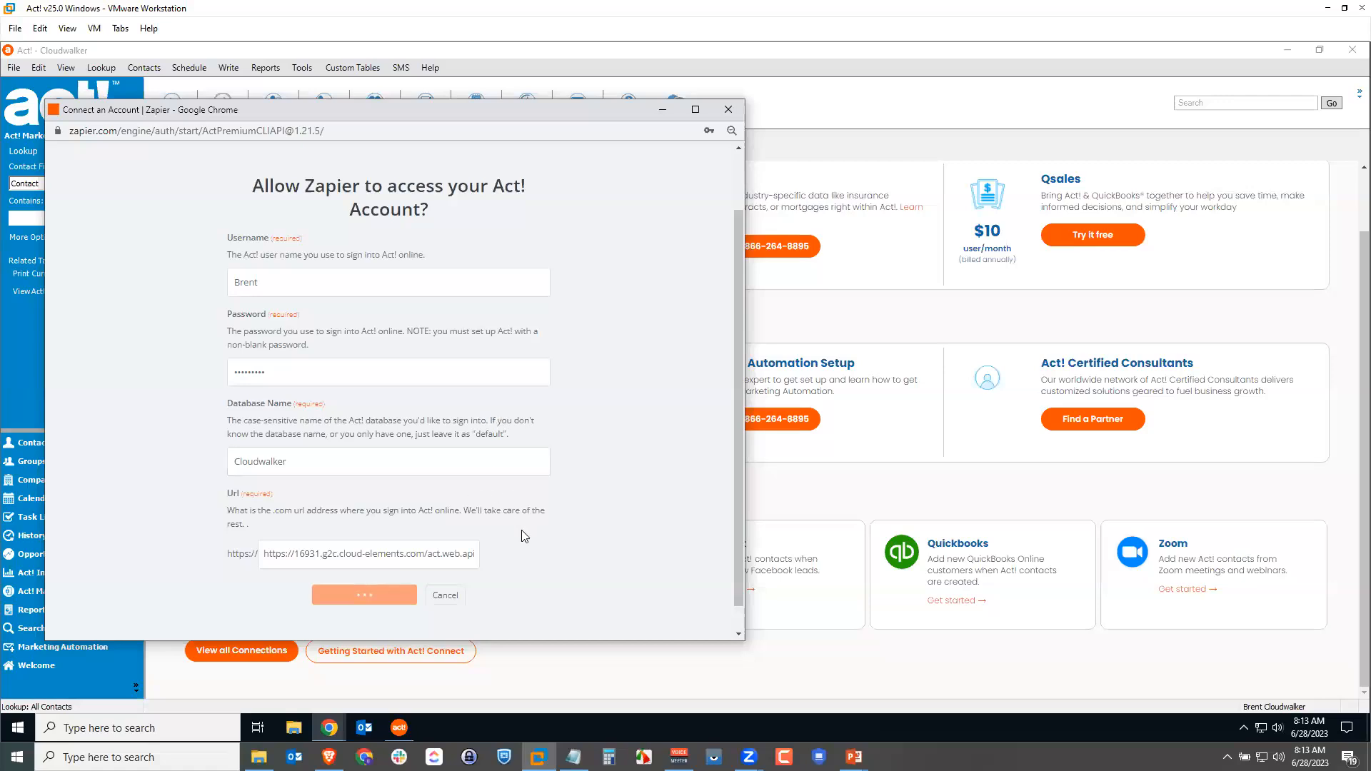
mouse_move(329, 727)
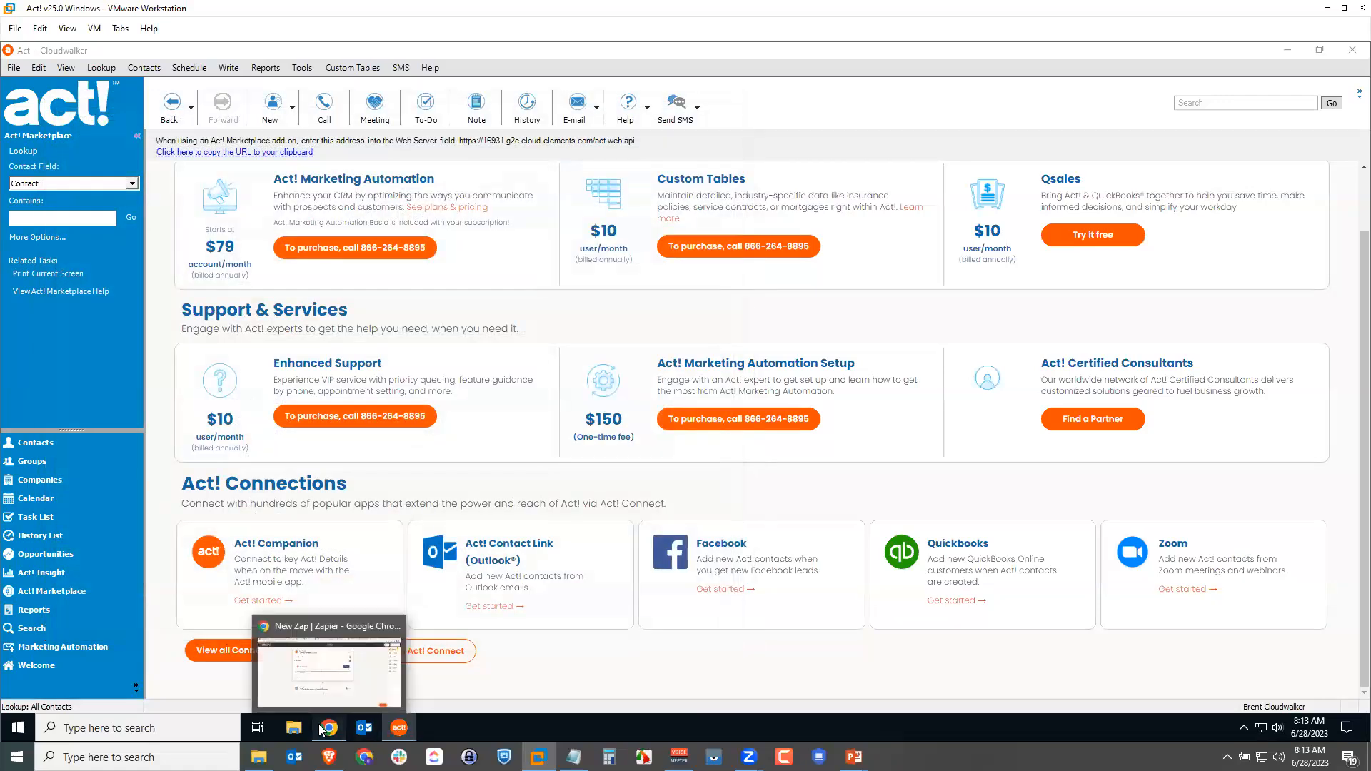
click(382, 679)
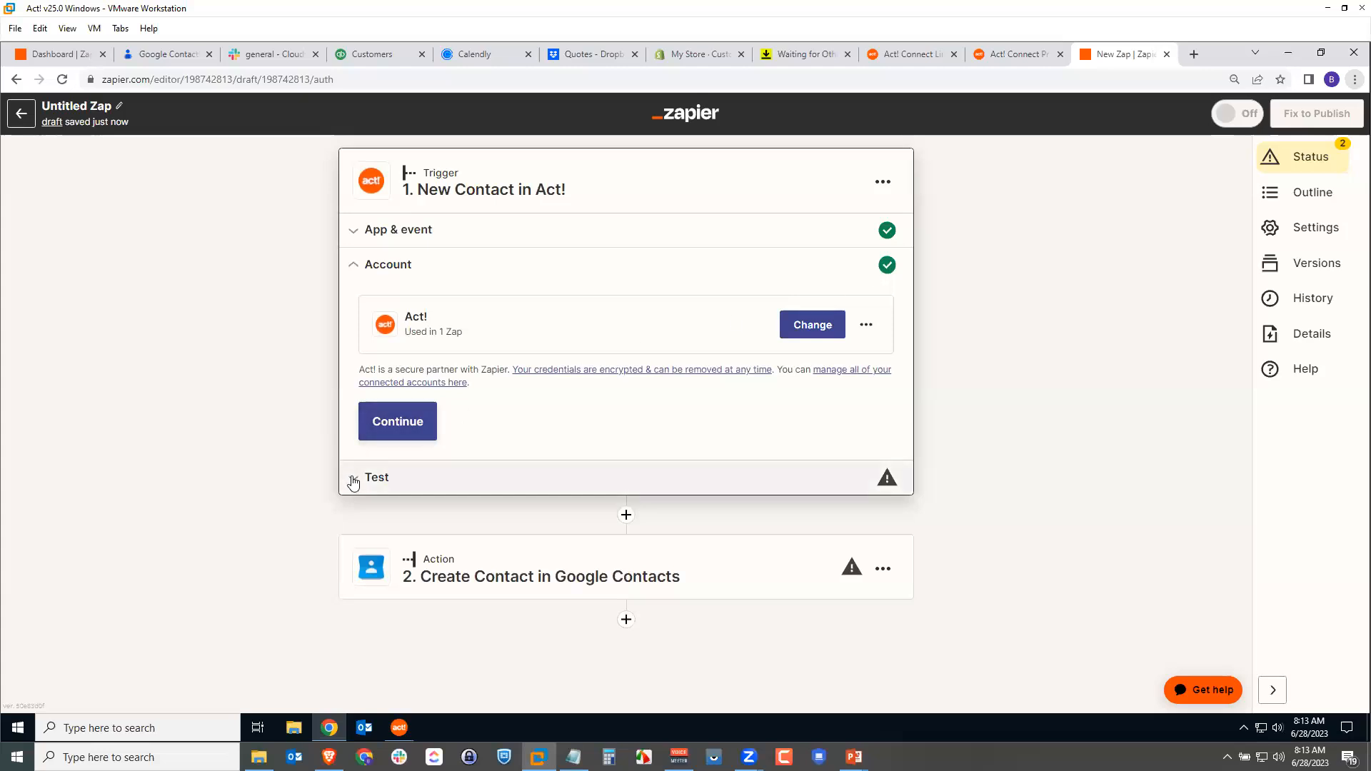
Test the Act! New Contact trigger and continue with Contact A as the sample record
click(404, 423)
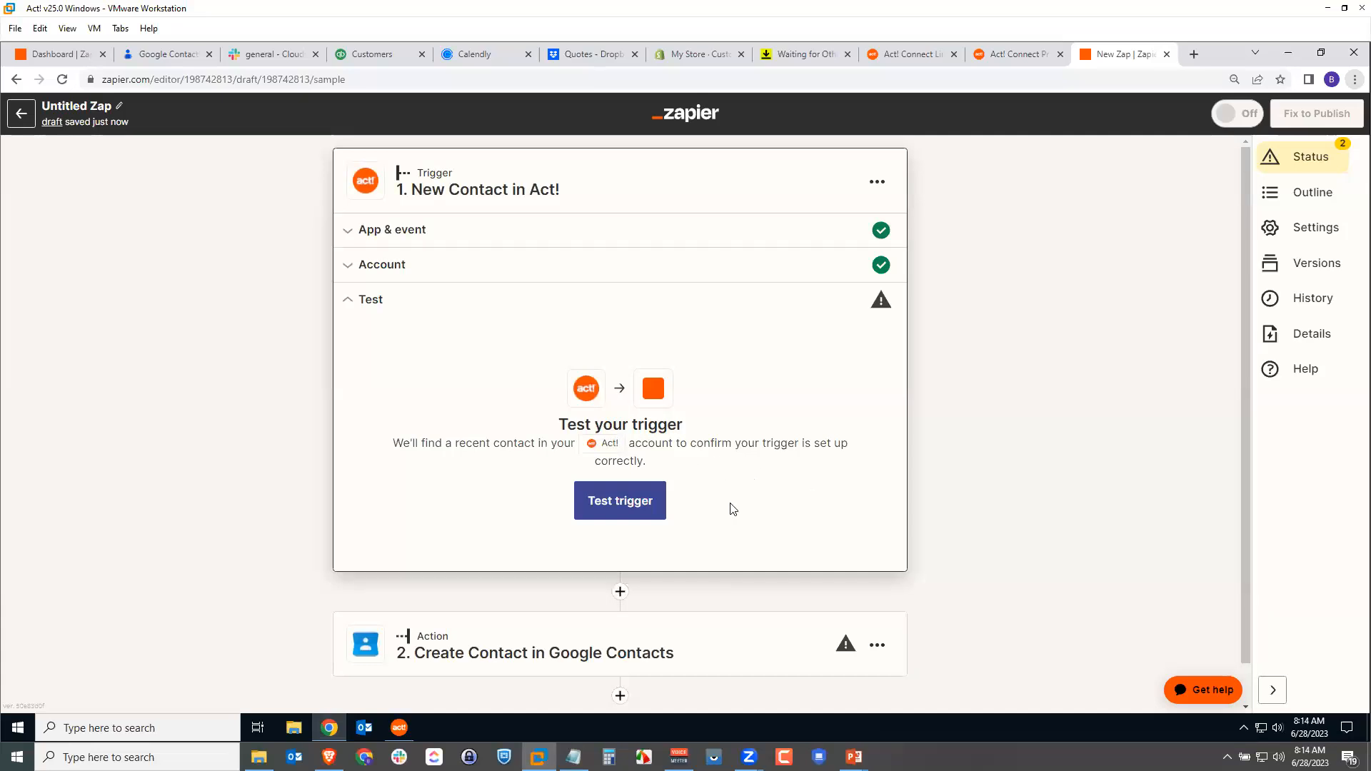
click(622, 504)
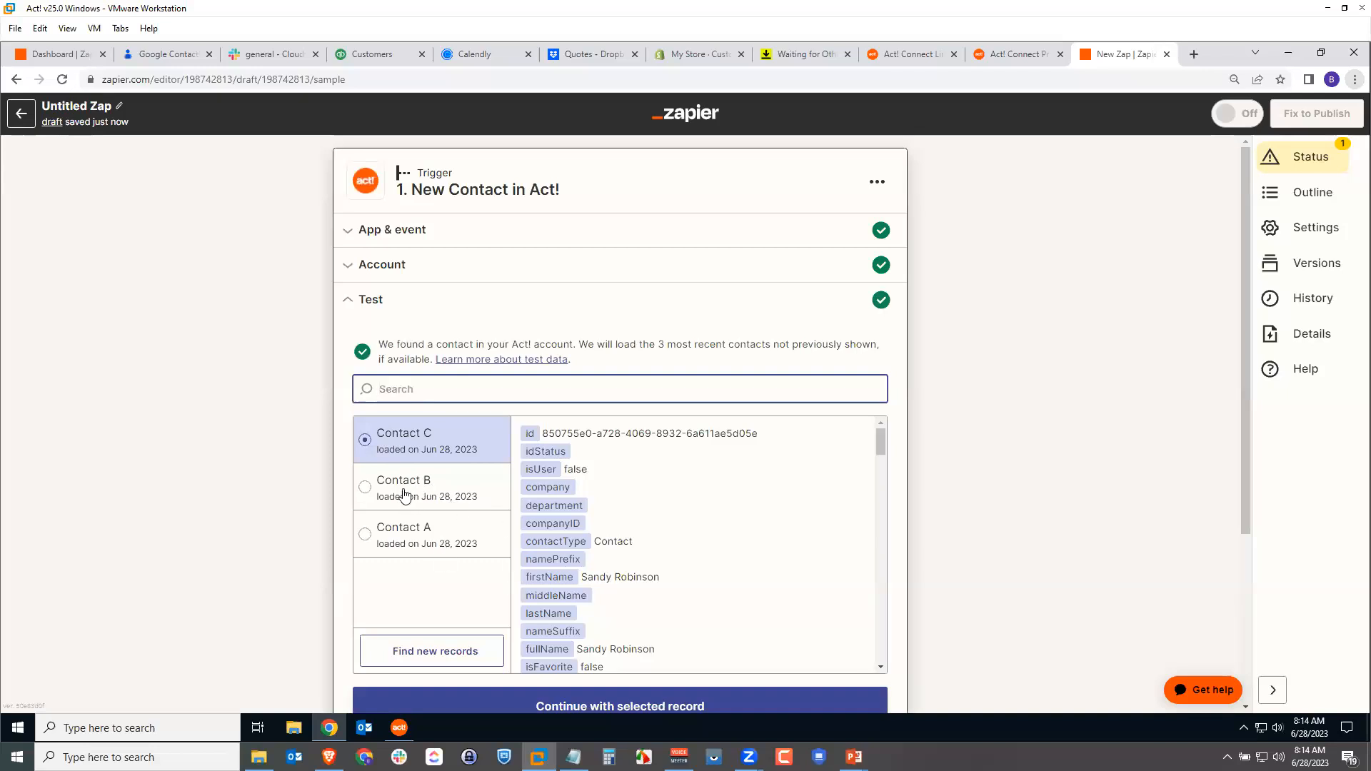
click(404, 494)
click(400, 534)
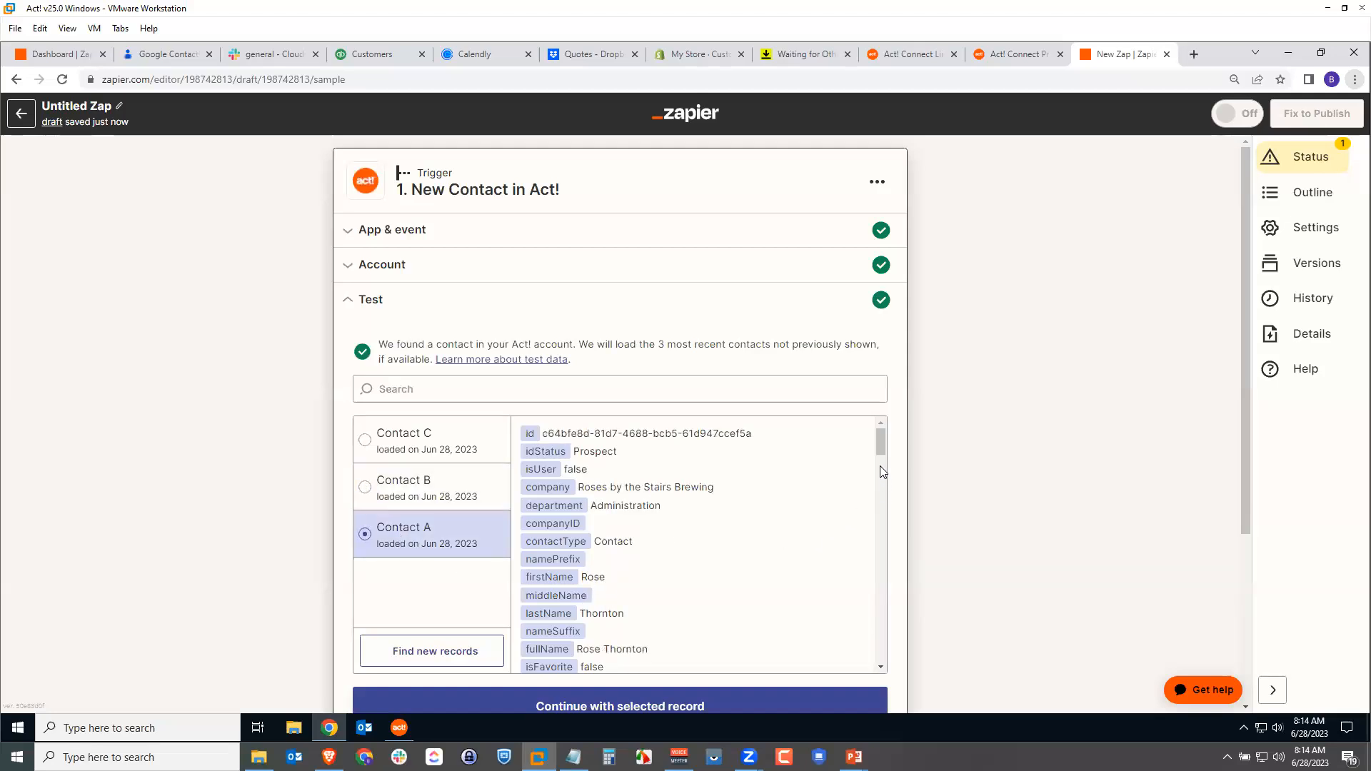
scroll(958, 521, down, 1)
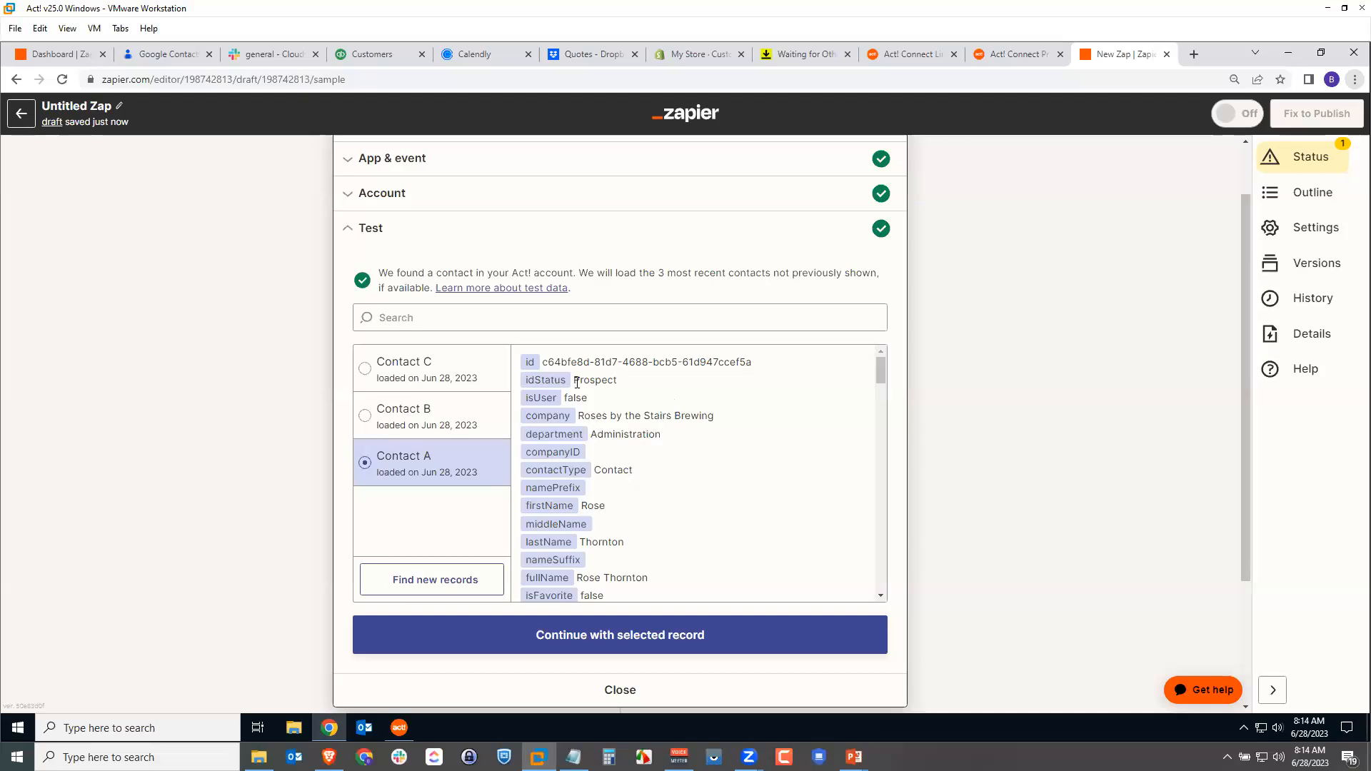
scroll(618, 505, down, 7)
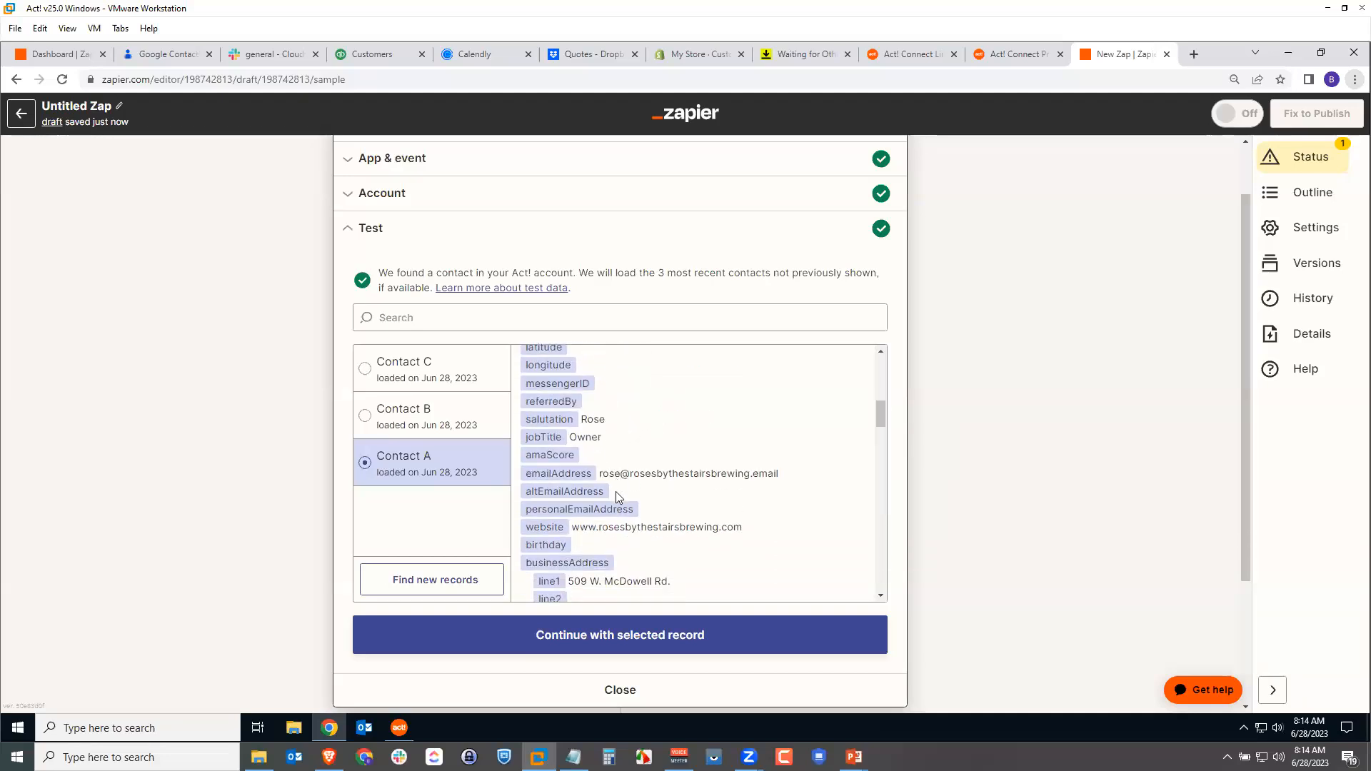
scroll(616, 493, up, 8)
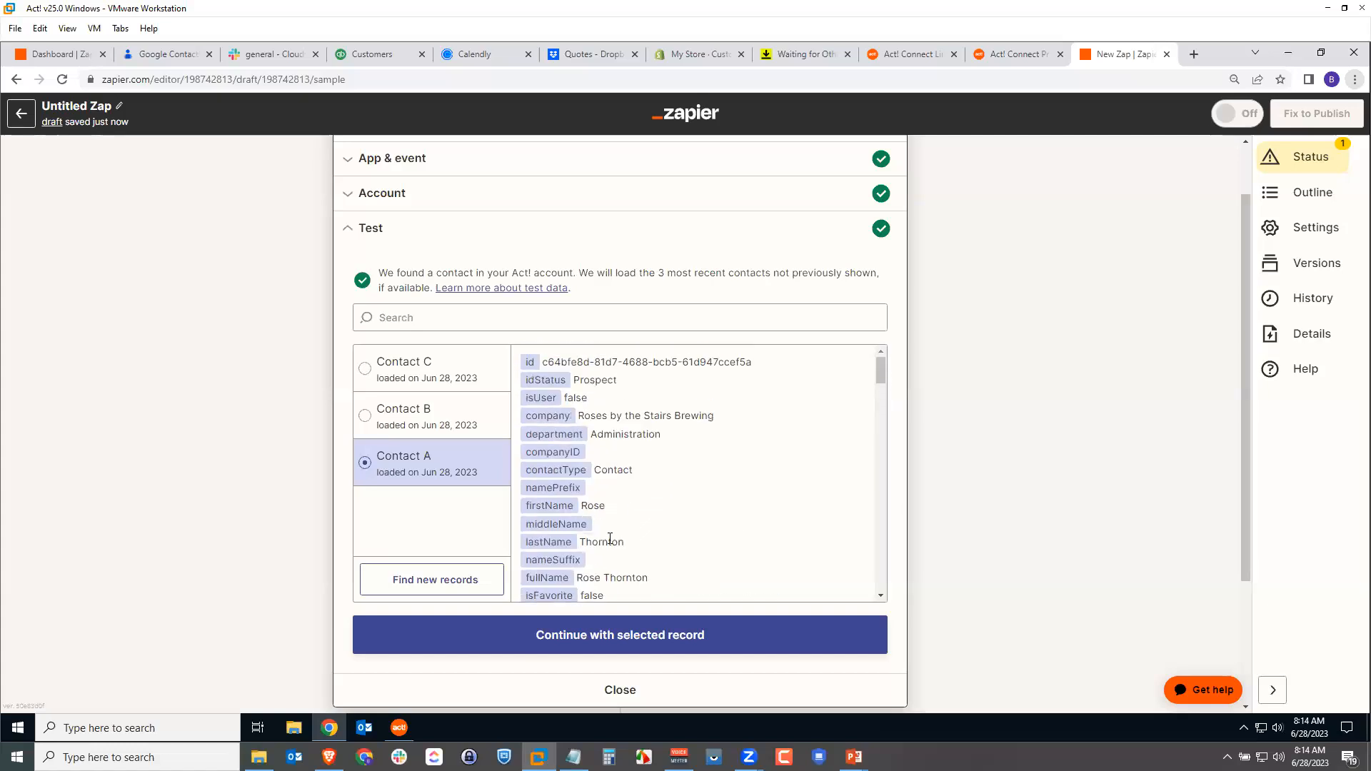
click(617, 641)
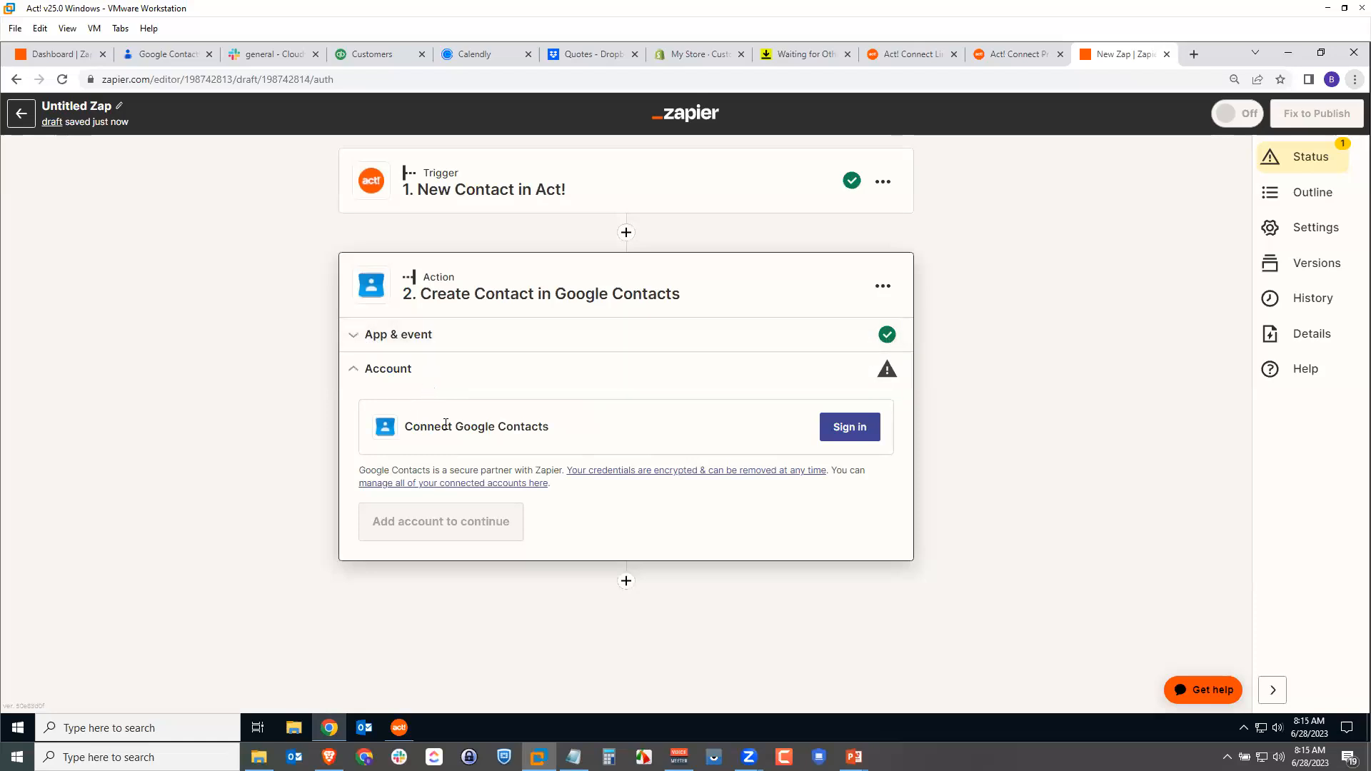
Sign in with the Google account and allow Zapier access to Google Contacts
click(862, 428)
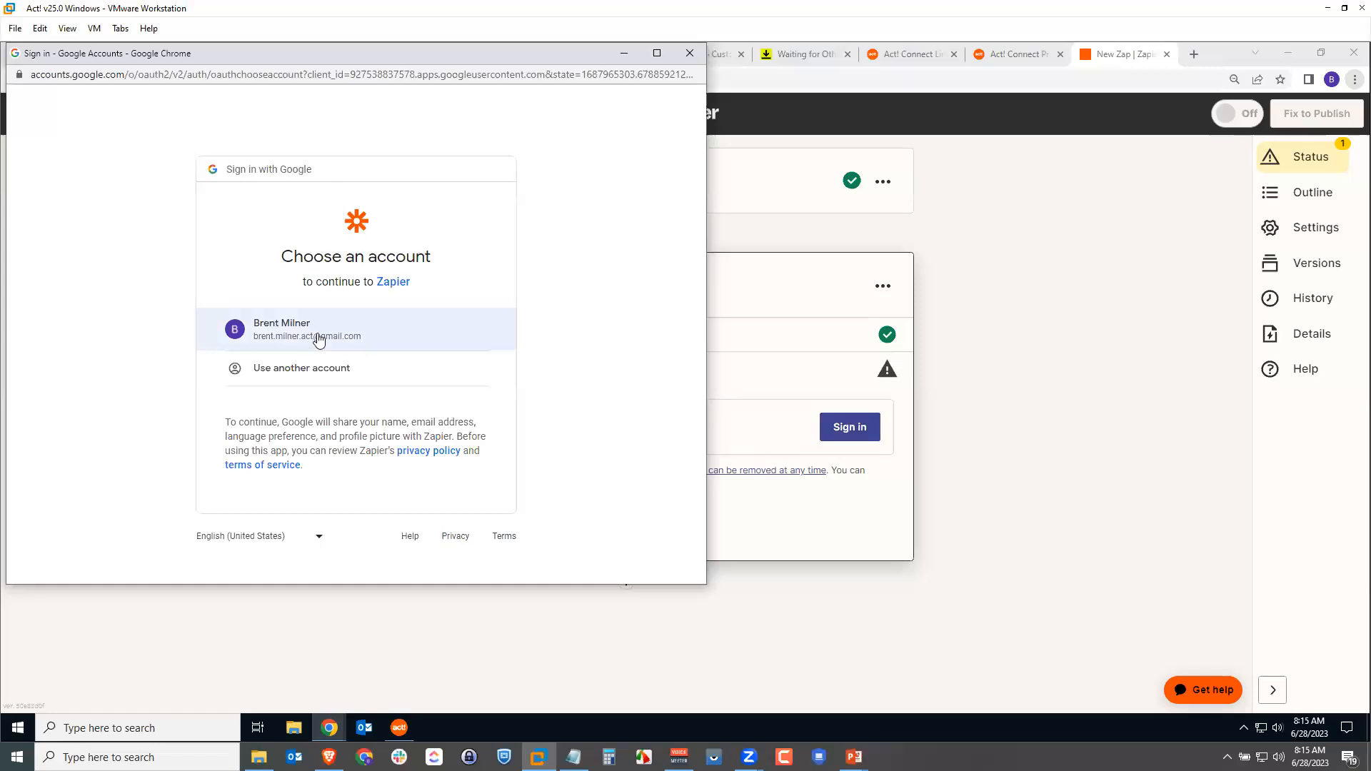
click(314, 339)
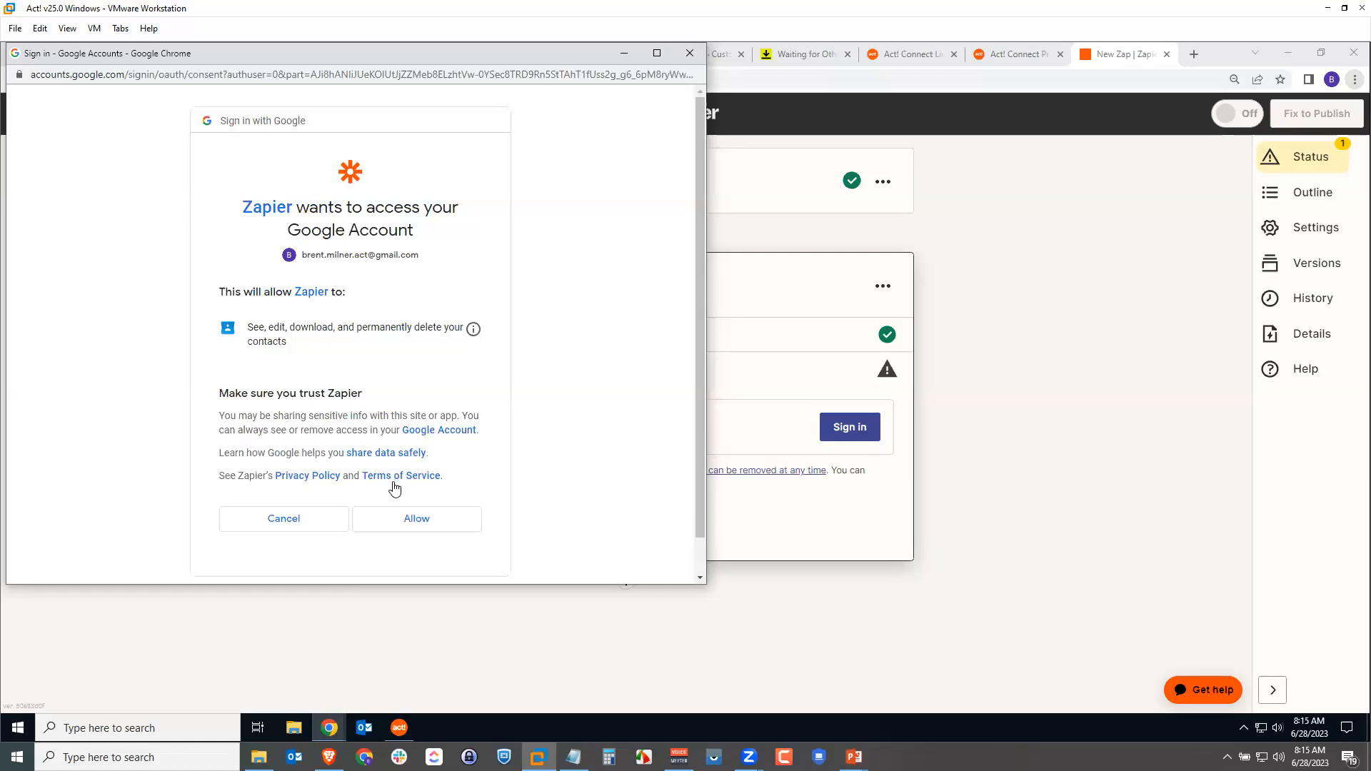
click(417, 518)
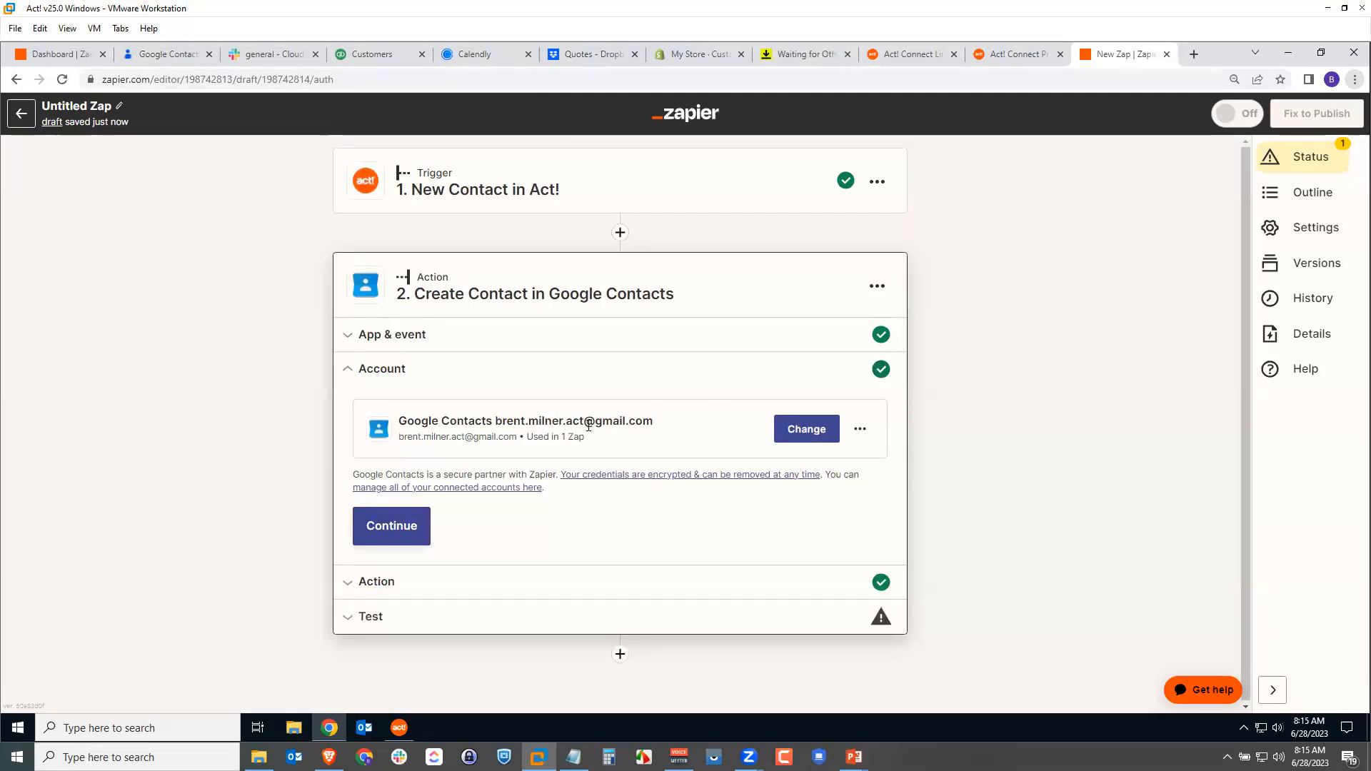
Map the Act! First Name, Middle Name and Last Name into the matching Google name fields
click(395, 532)
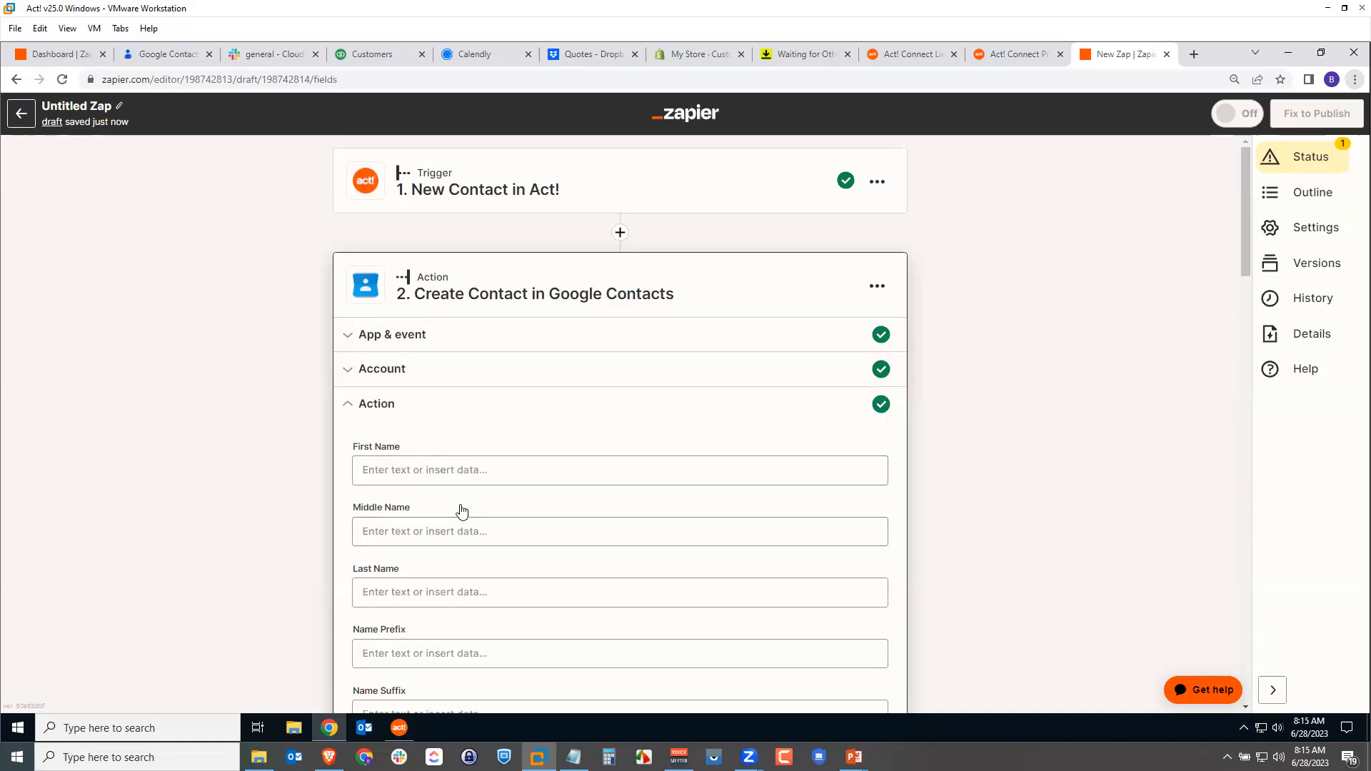
click(474, 469)
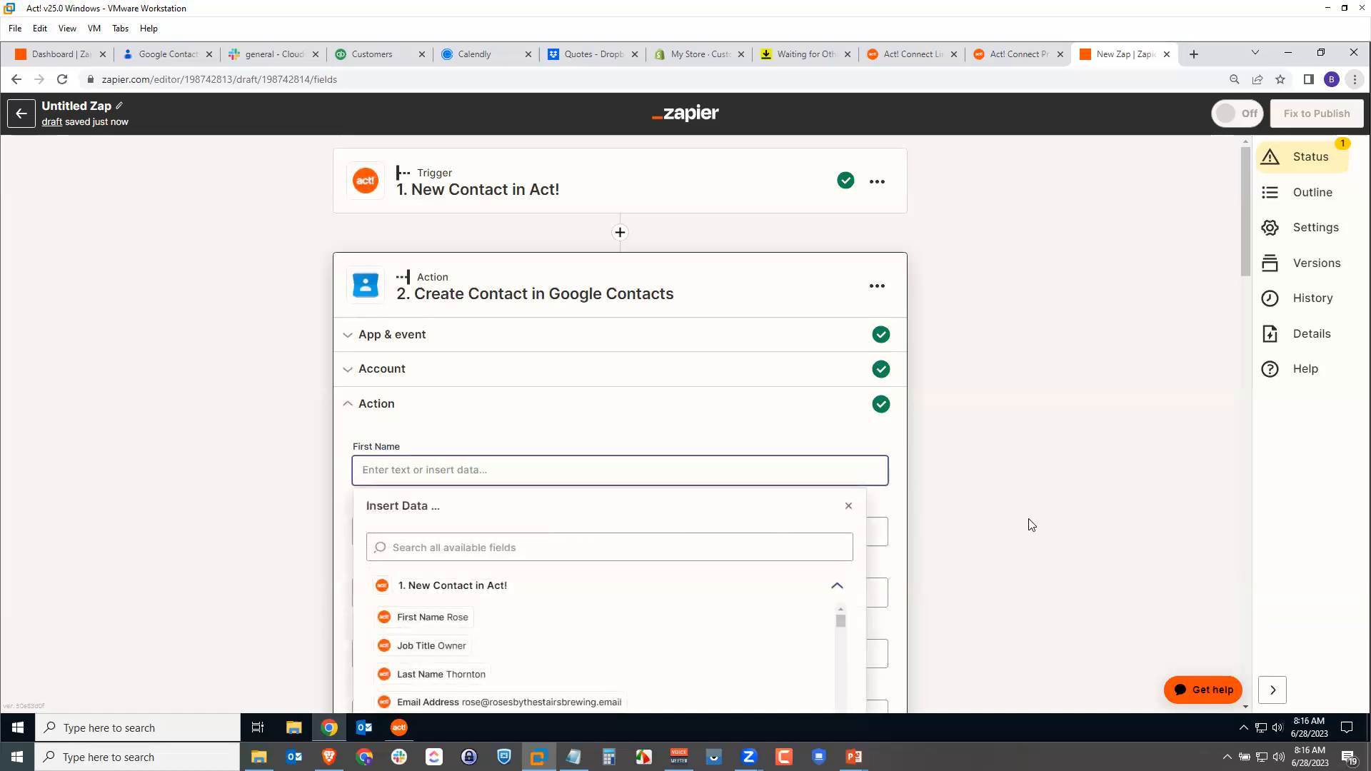
scroll(1026, 523, down, 3)
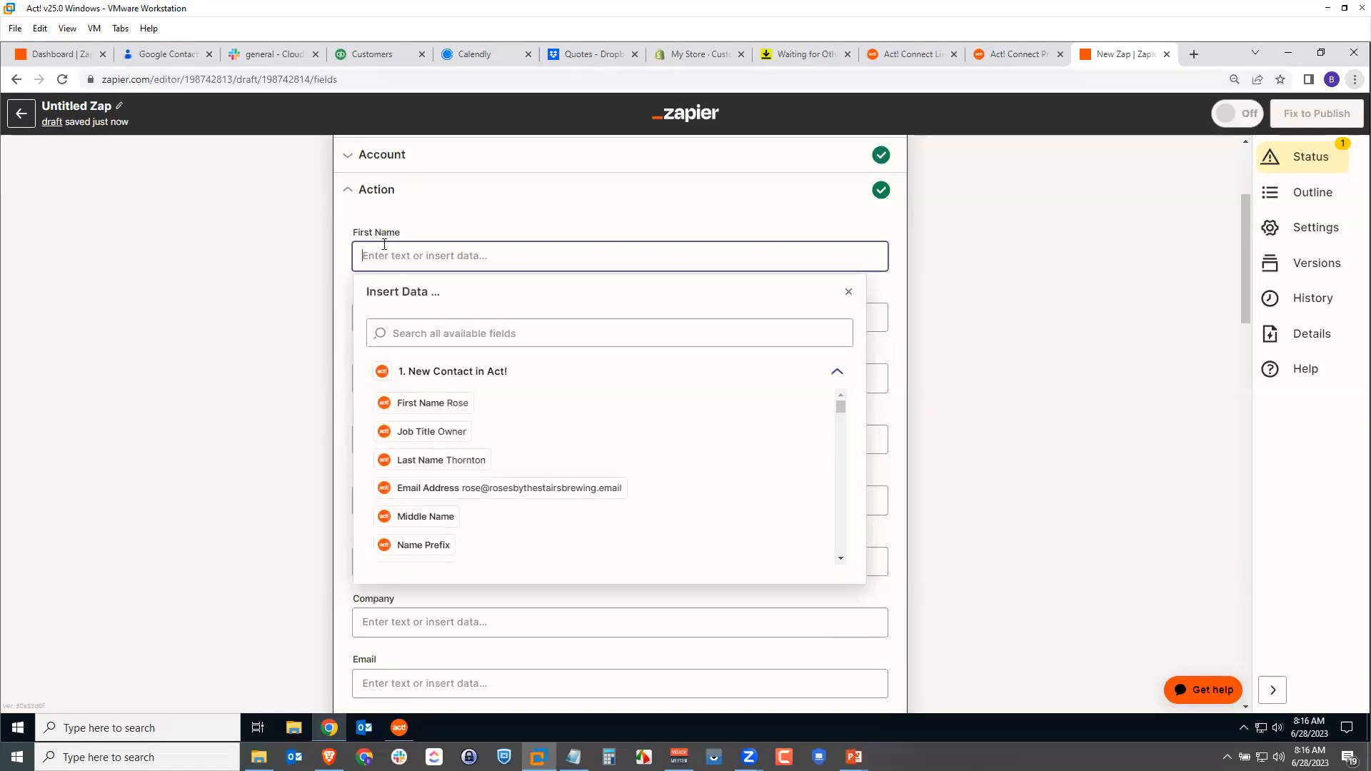
click(419, 404)
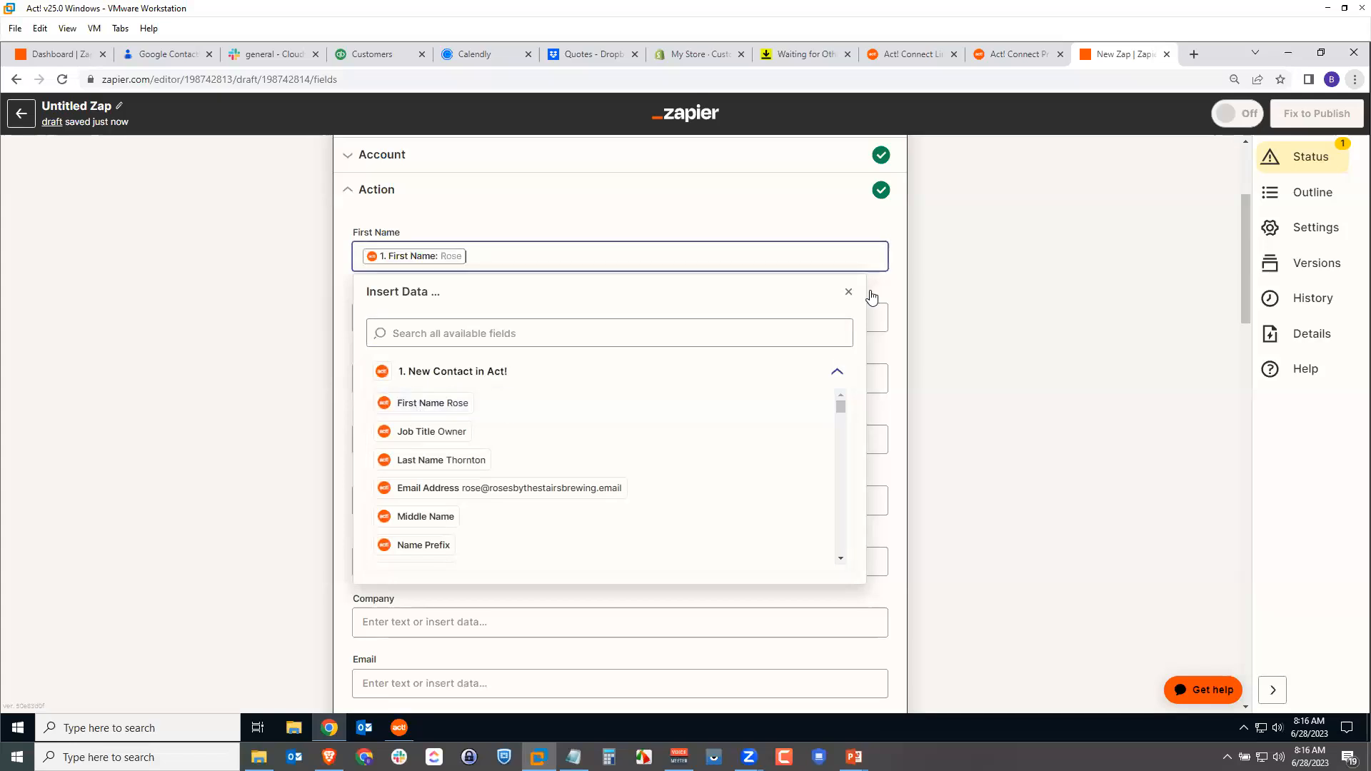
click(940, 311)
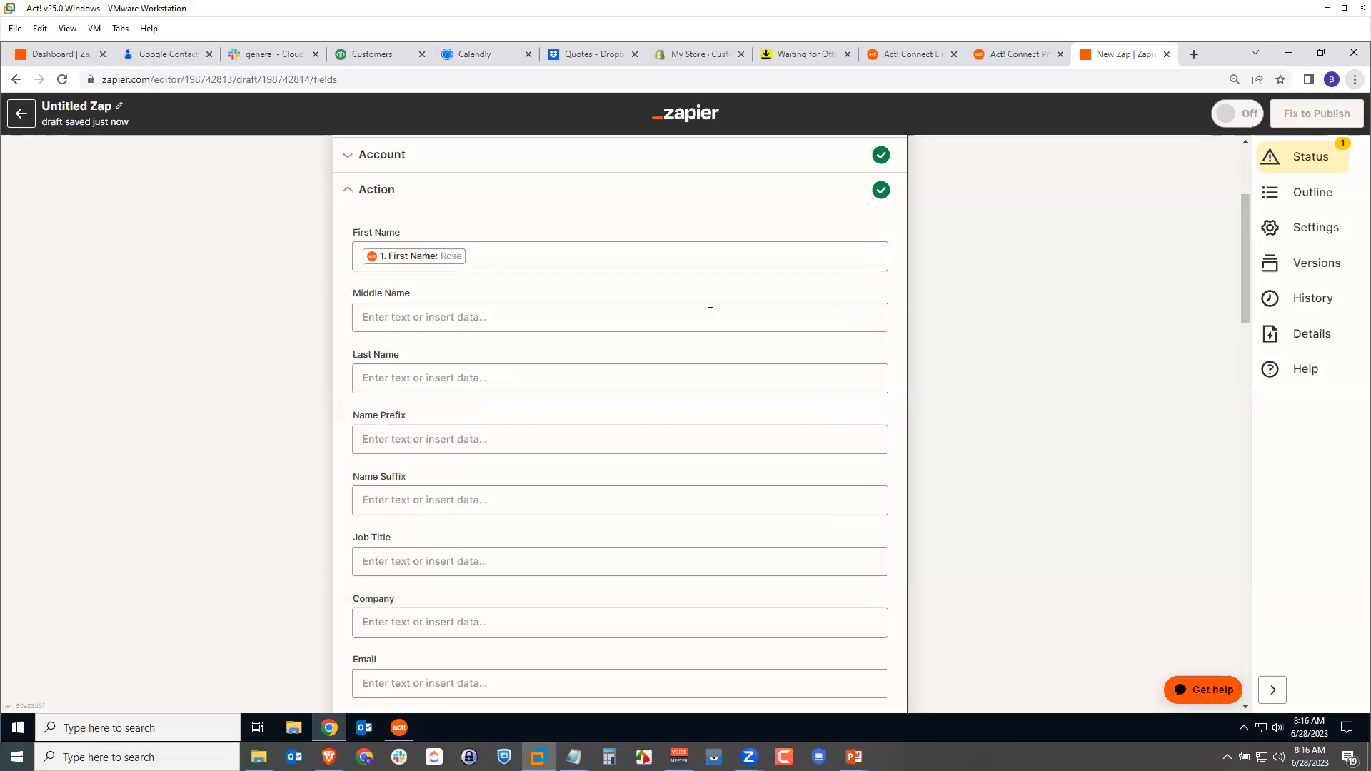
click(457, 320)
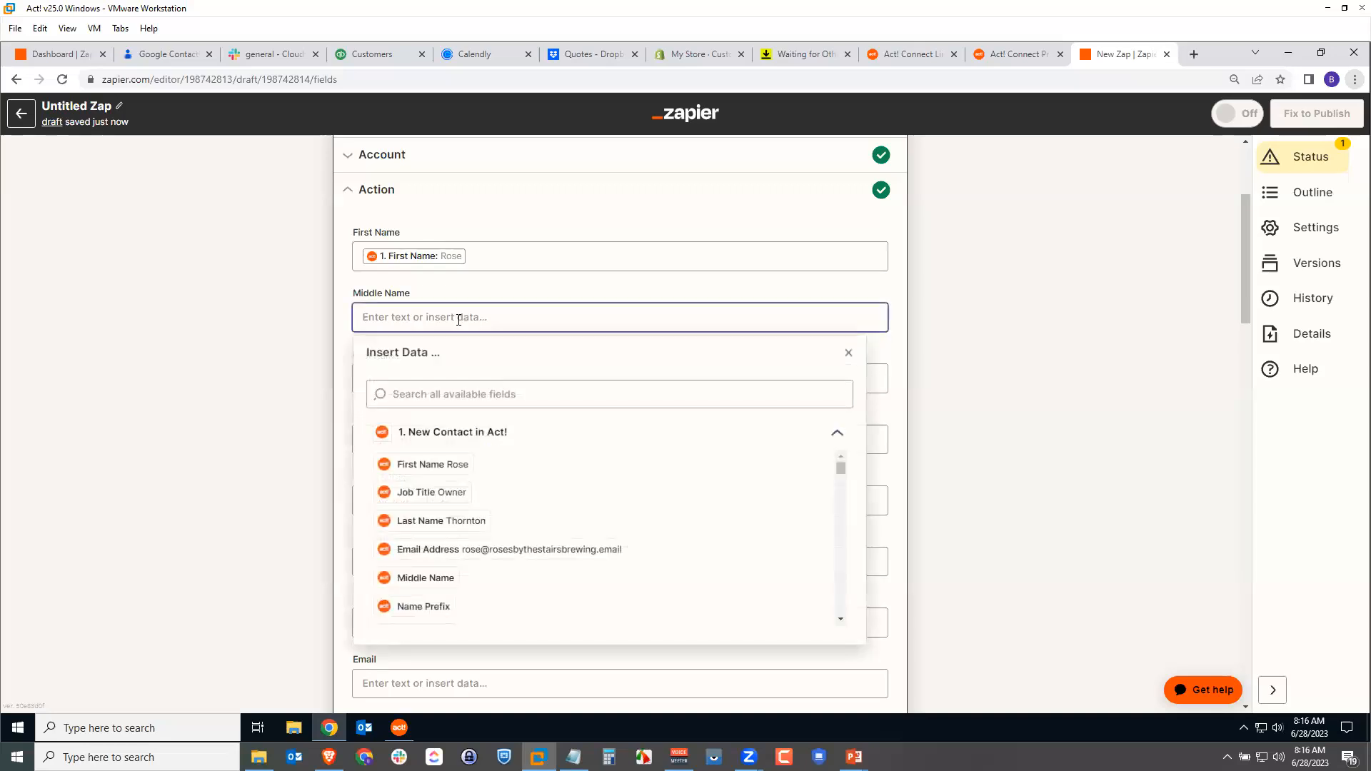
click(437, 584)
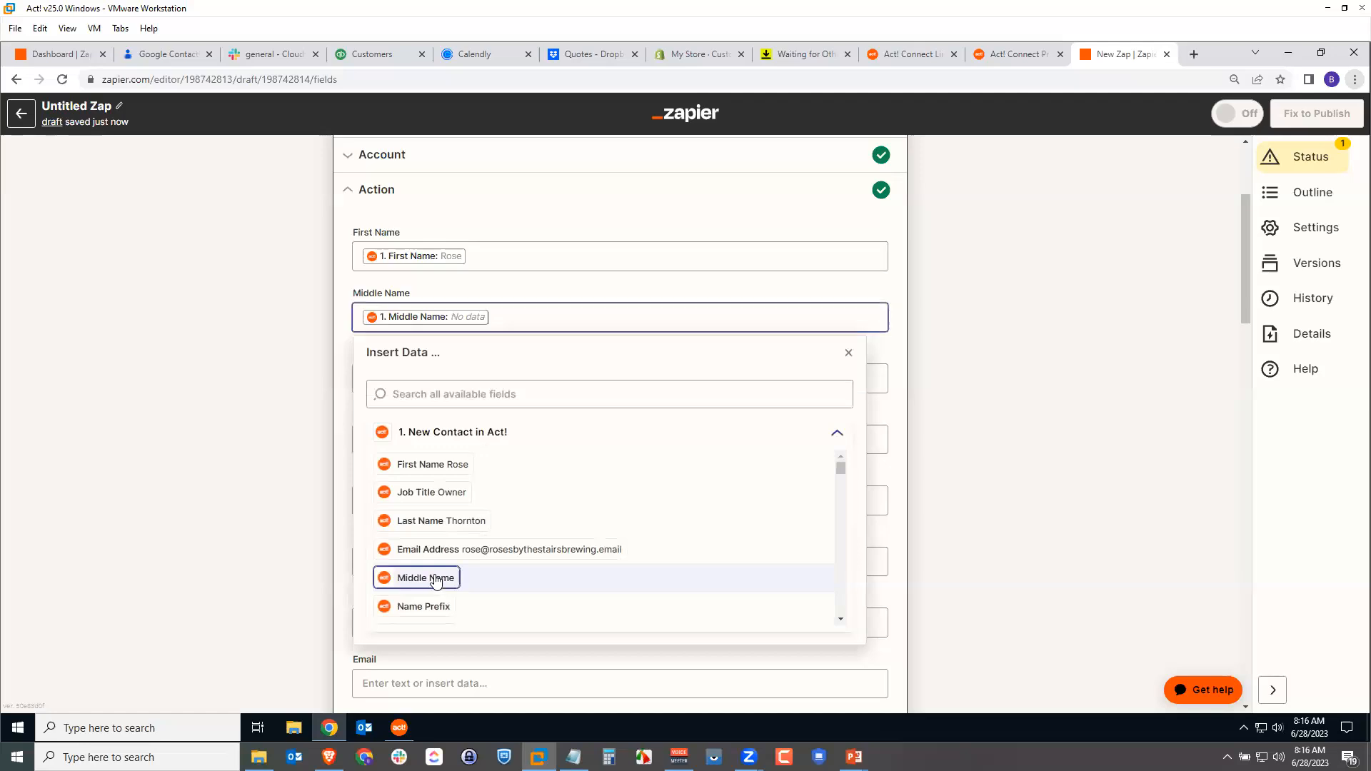
click(895, 282)
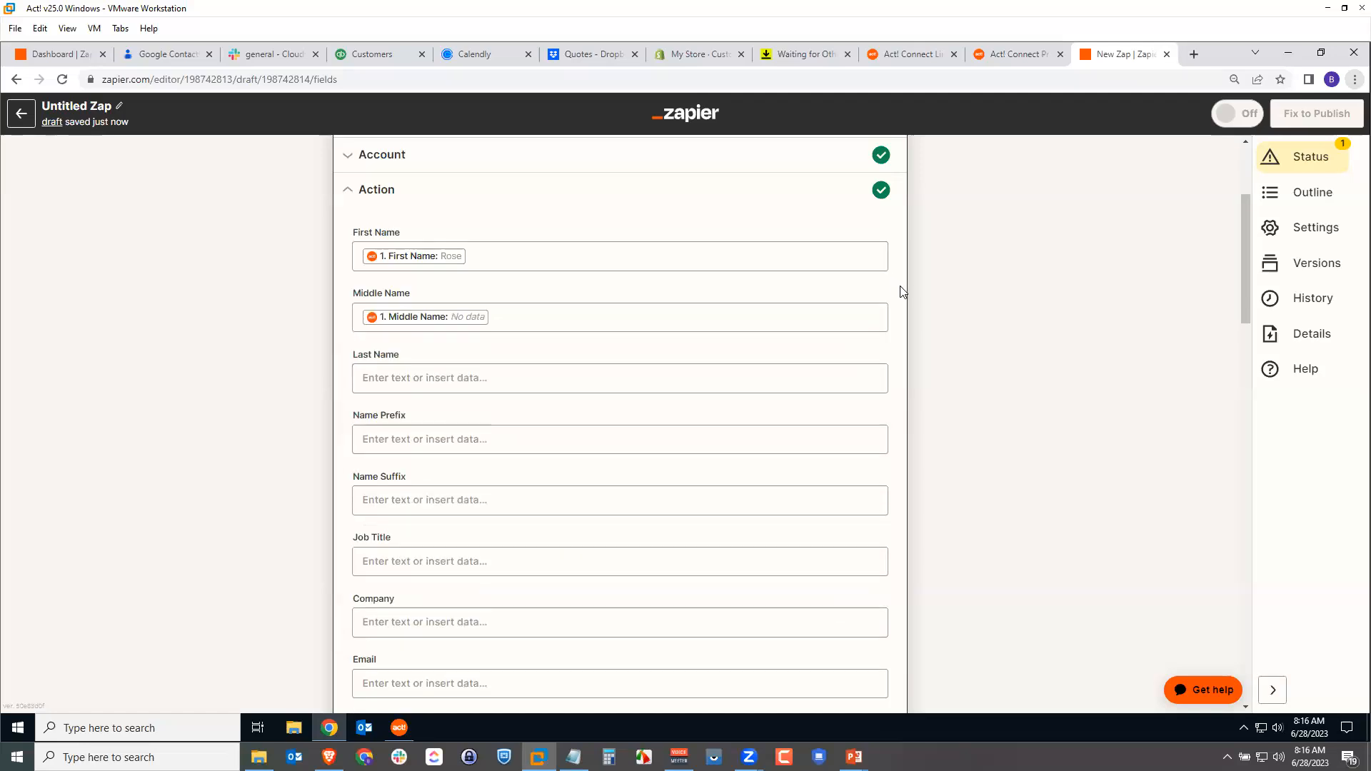
click(424, 379)
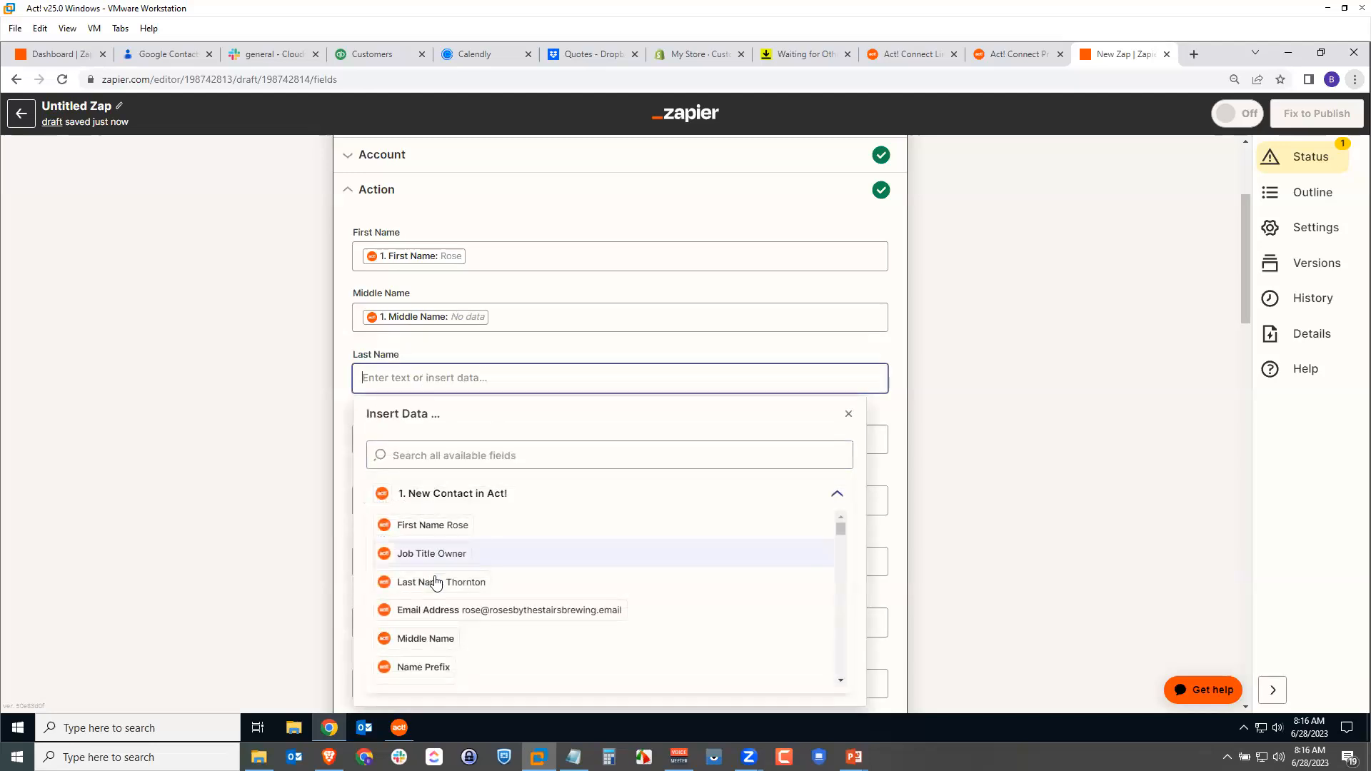
click(540, 571)
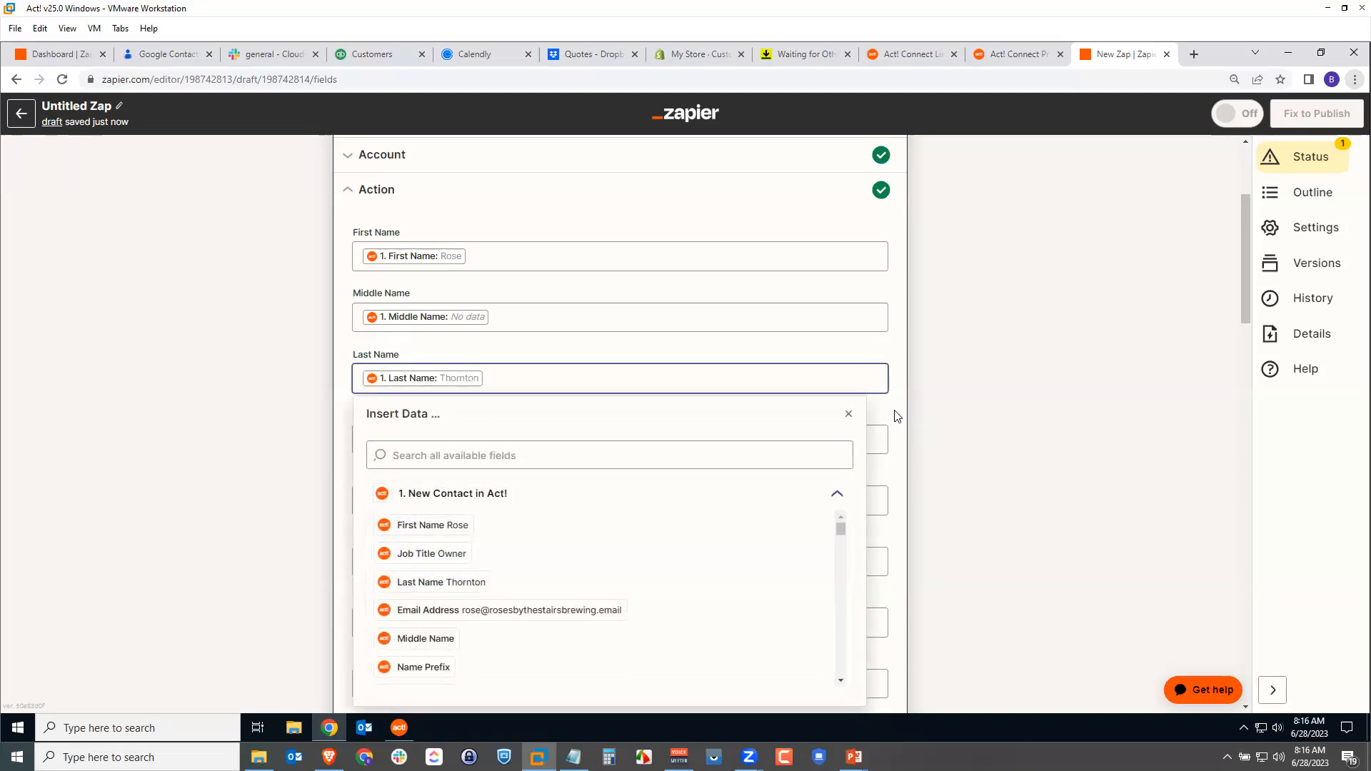
click(897, 415)
Map the Act! Job Title and Email Address into the Job Title and Email fields
scroll(535, 426, down, 1)
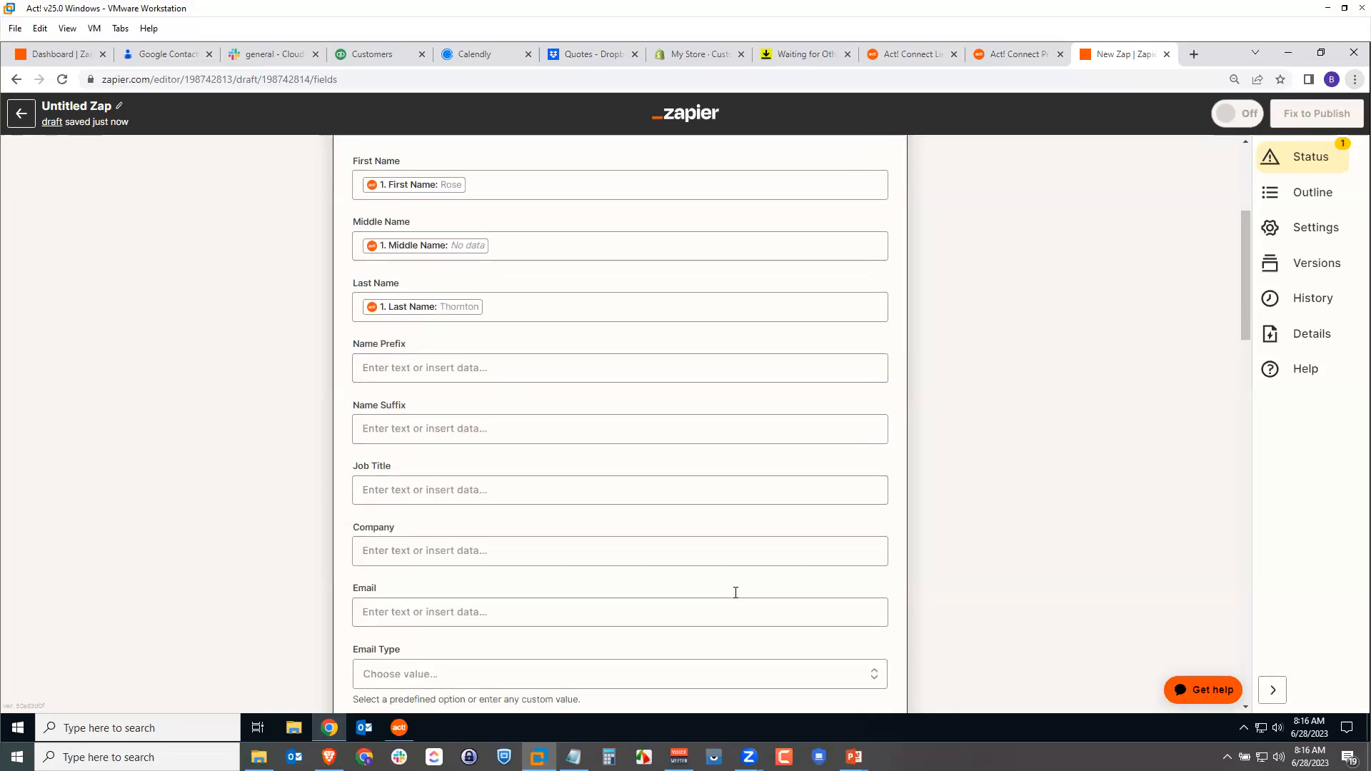
click(470, 490)
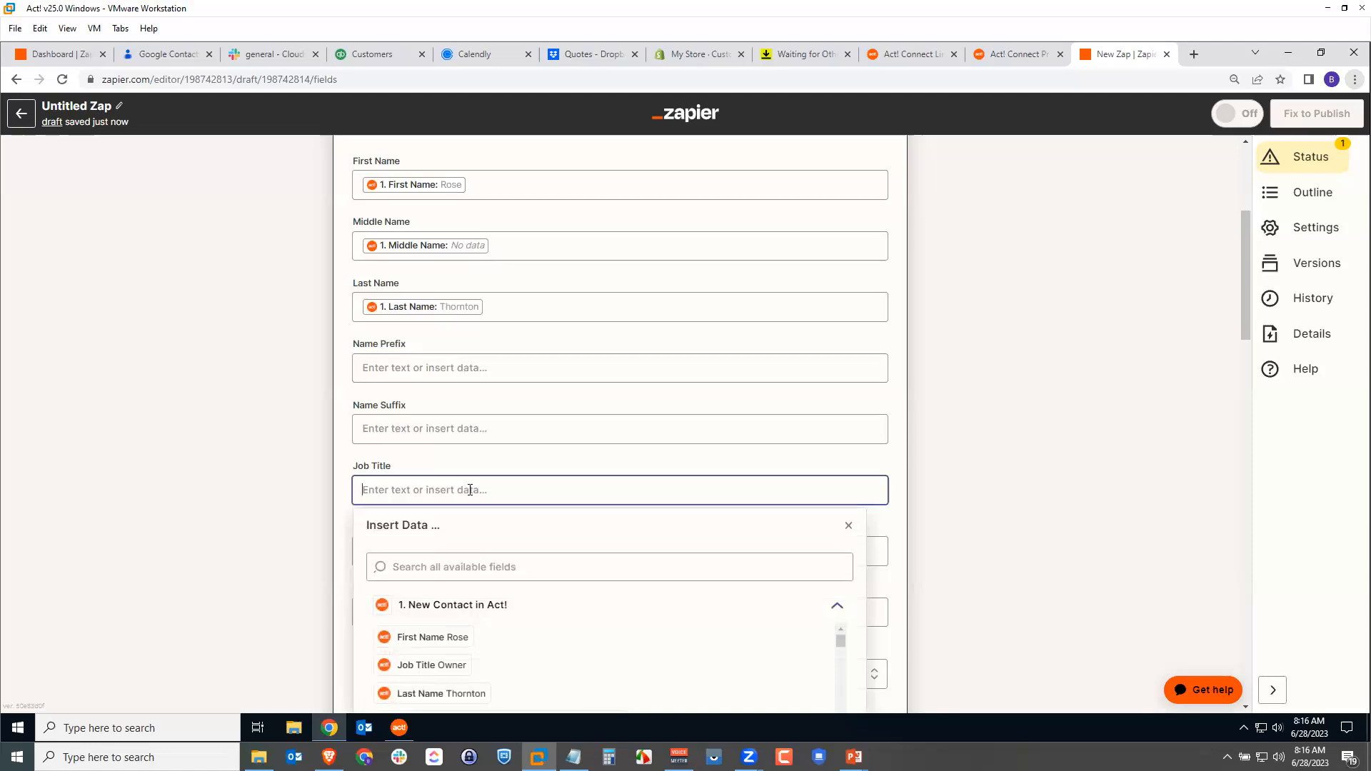
click(444, 665)
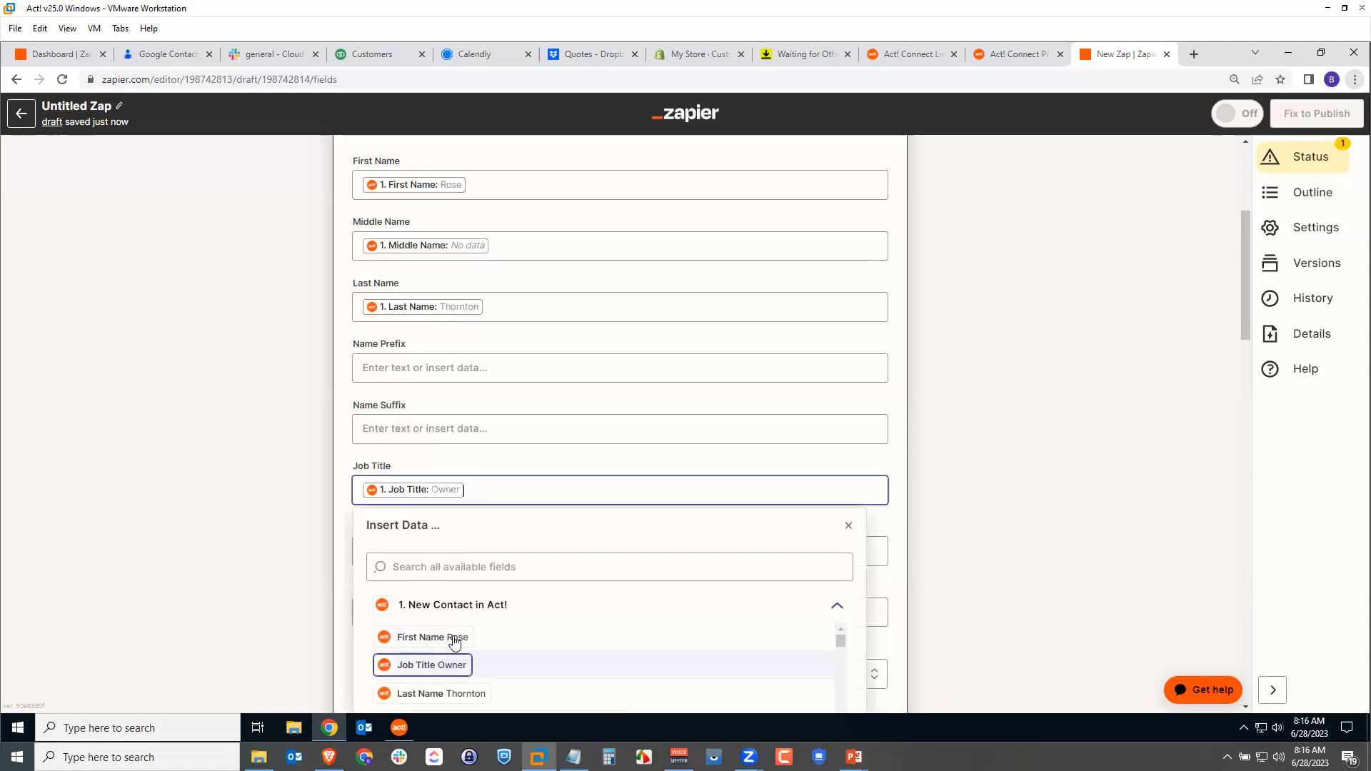
click(346, 450)
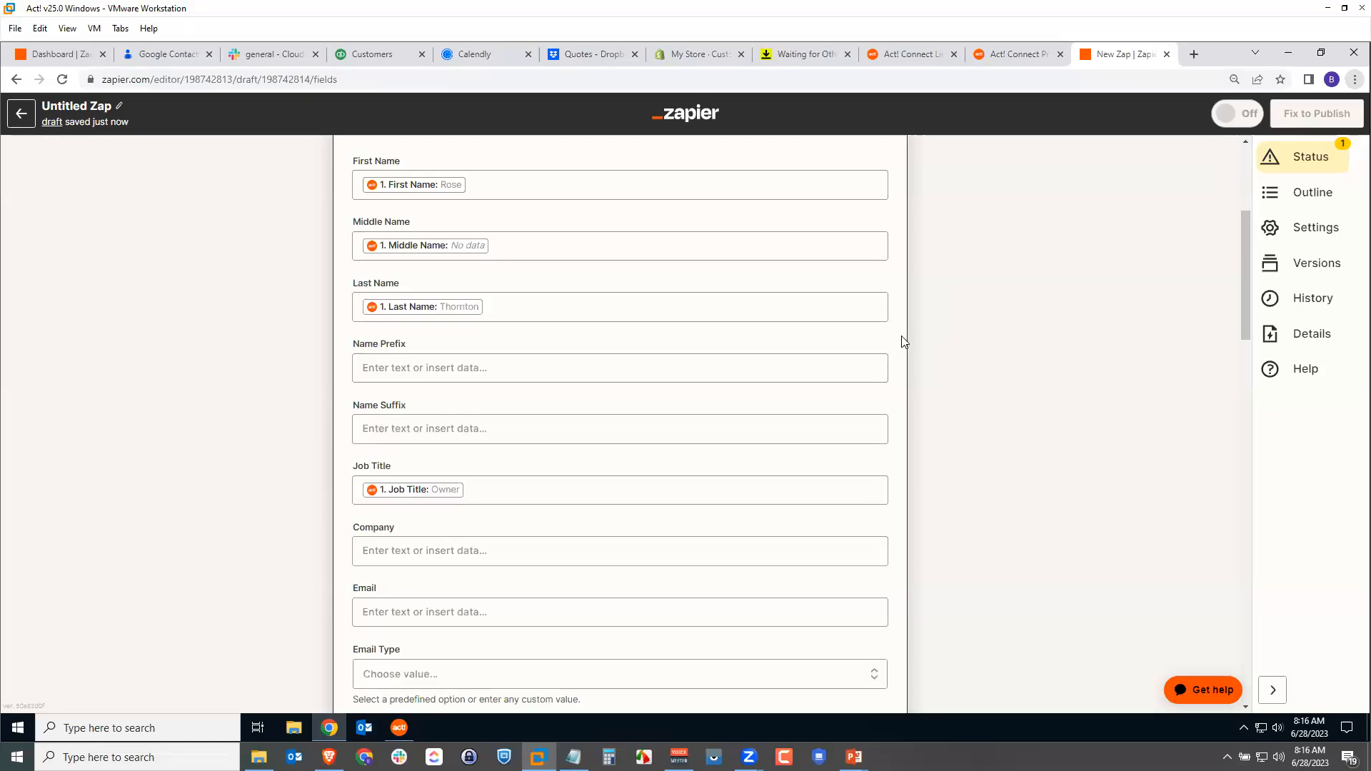
scroll(901, 341, down, 1)
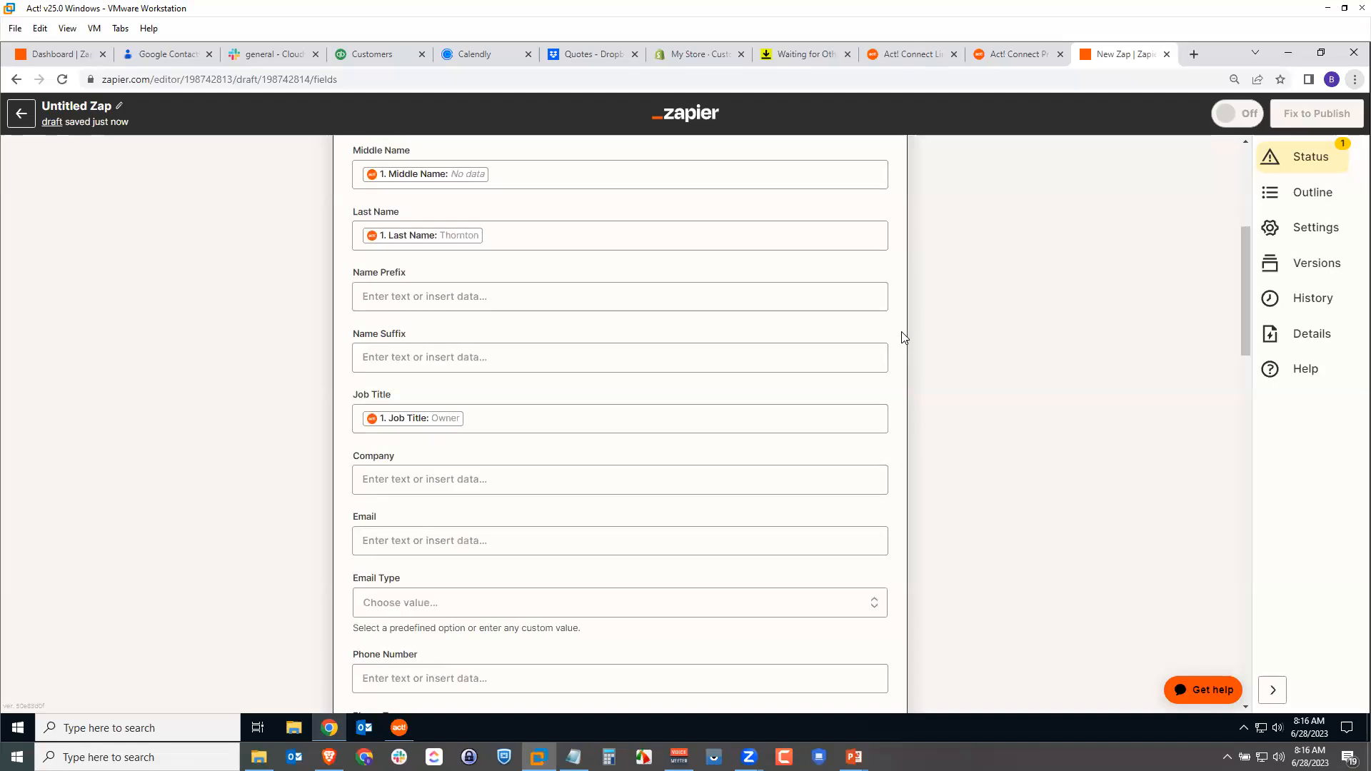
scroll(901, 337, down, 3)
scroll(903, 337, down, 1)
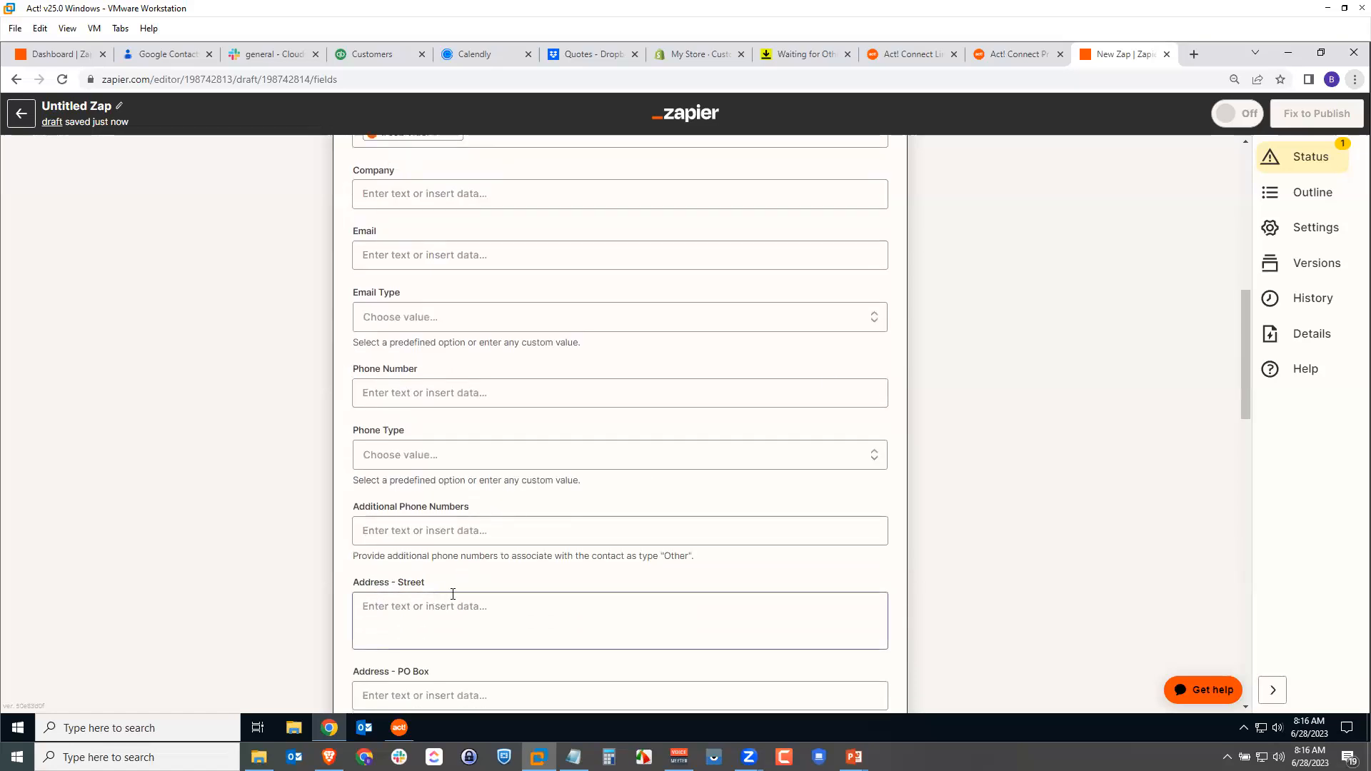
scroll(591, 576, up, 2)
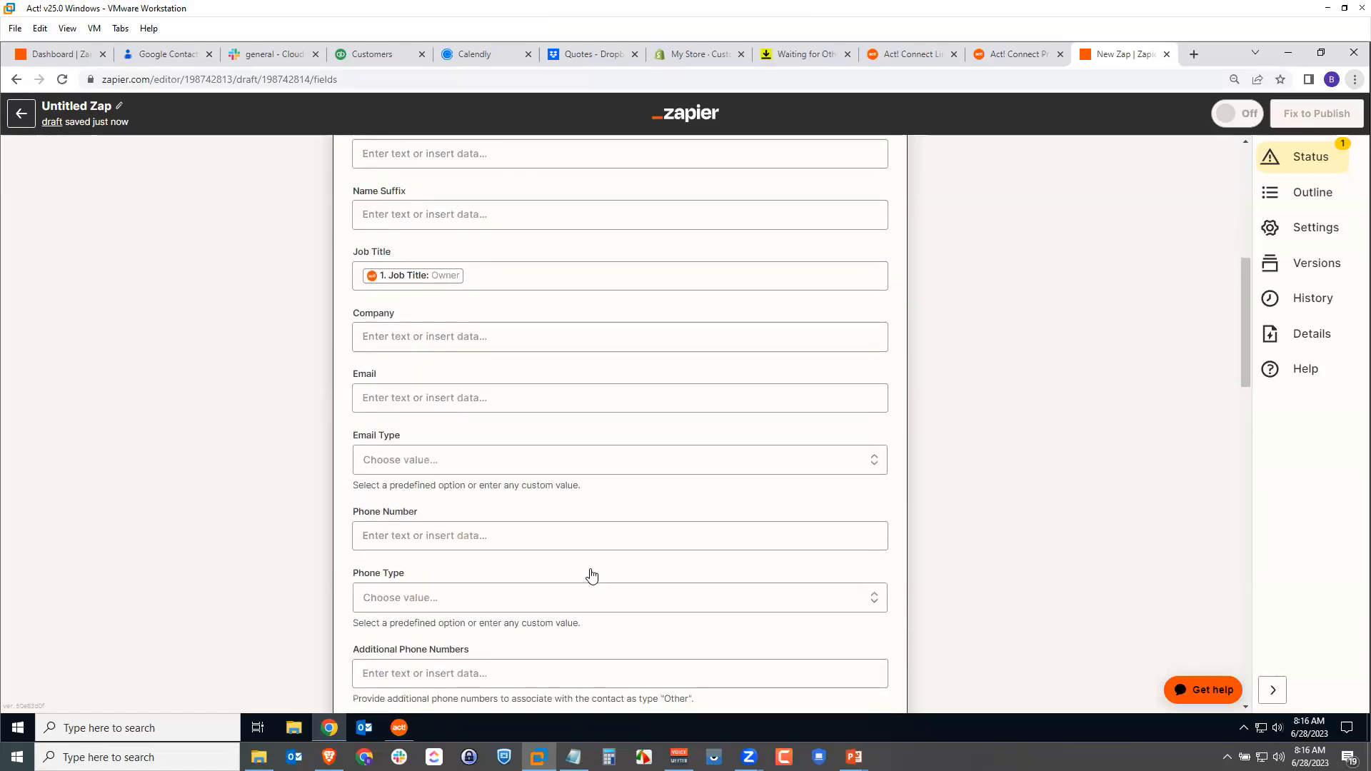
click(506, 399)
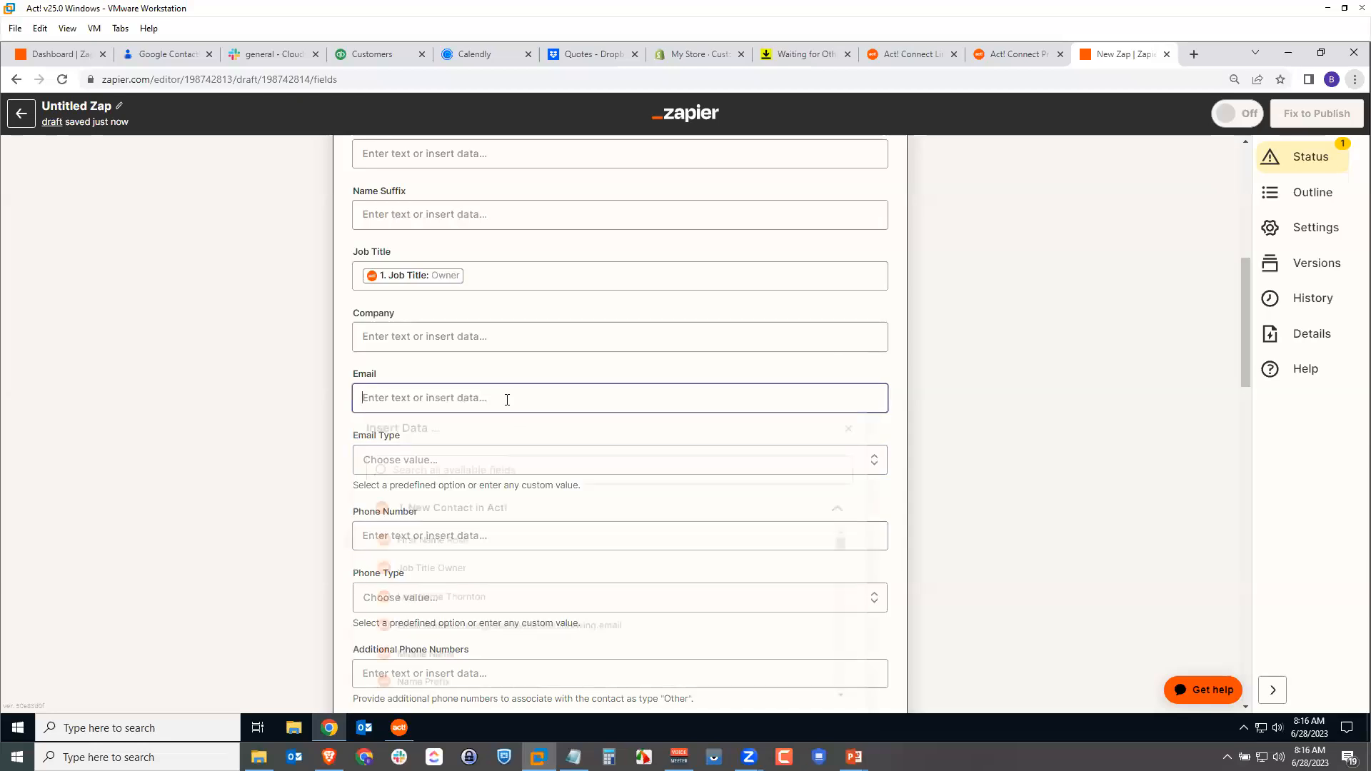
click(514, 630)
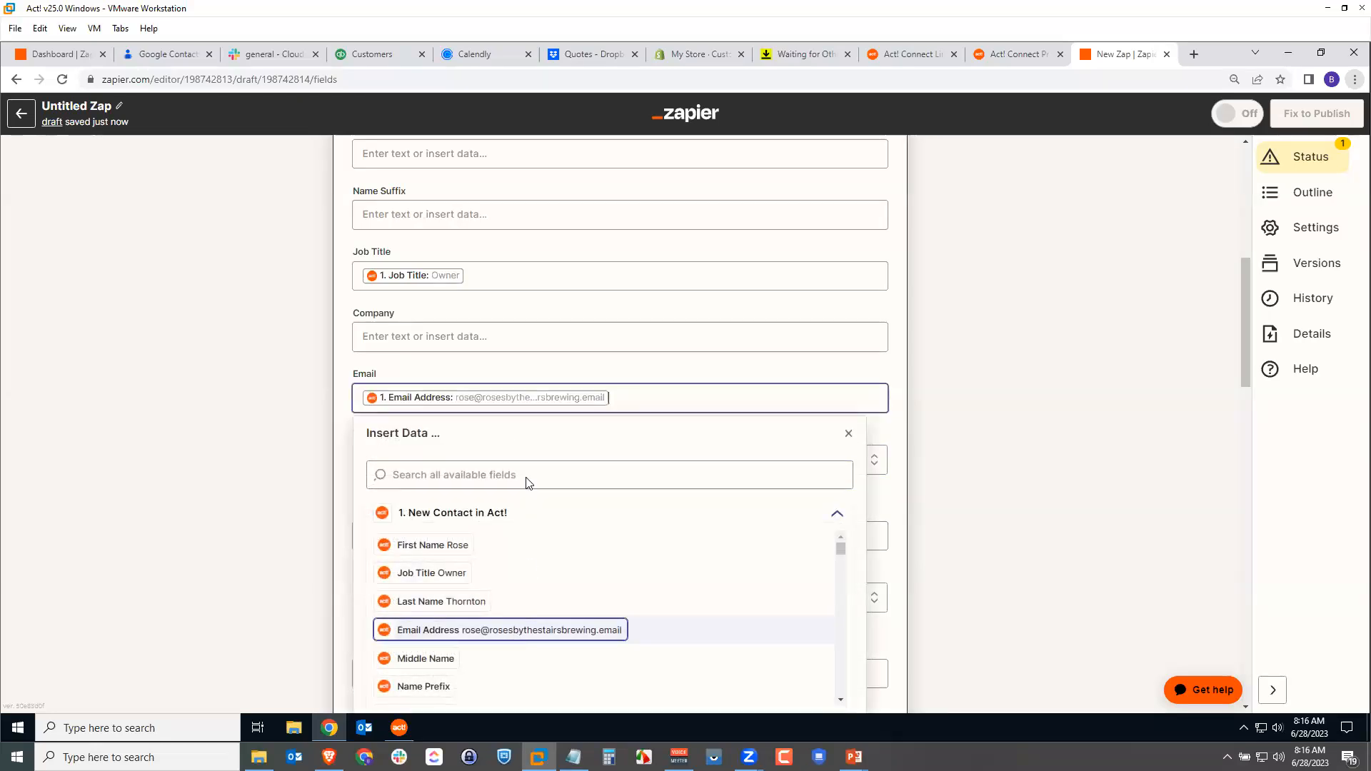
Search the Act! fields for 'Comp' and map Company into the Company field
click(491, 336)
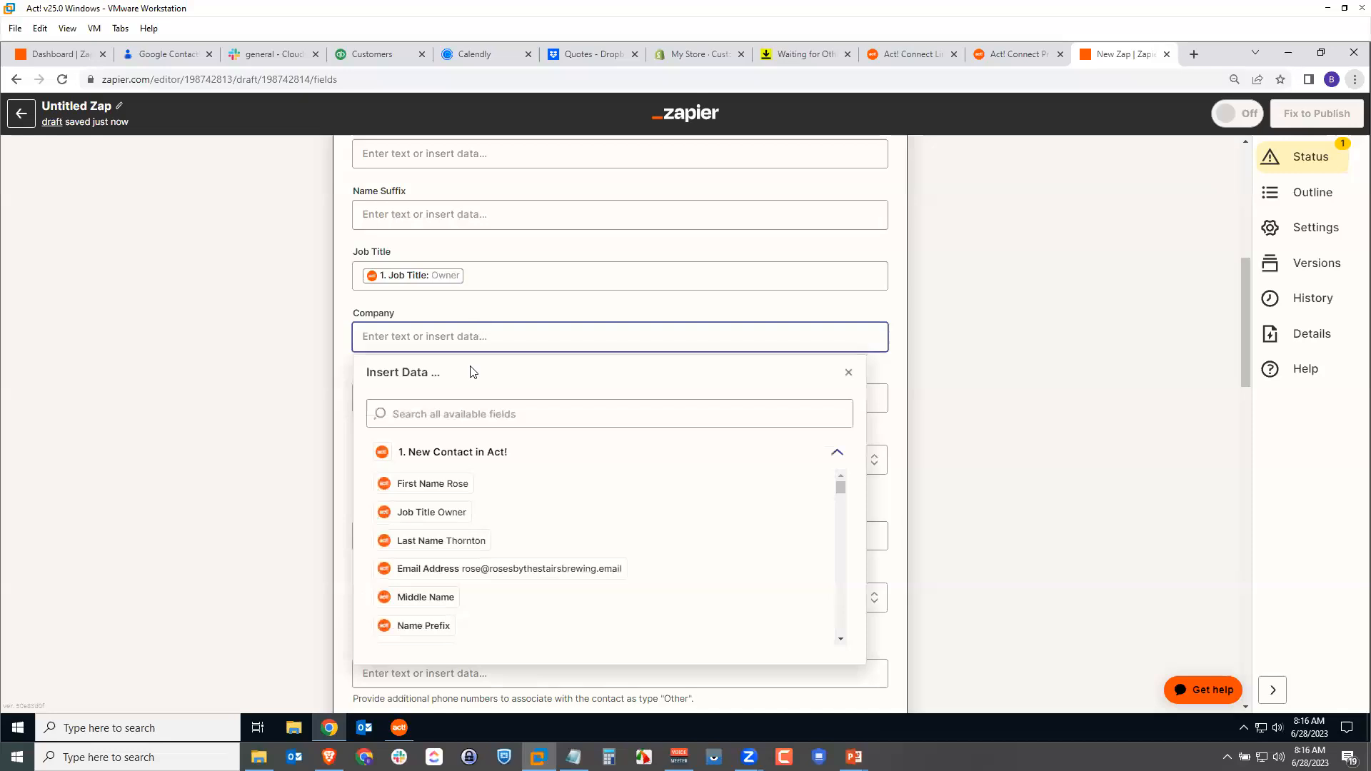
scroll(482, 532, down, 5)
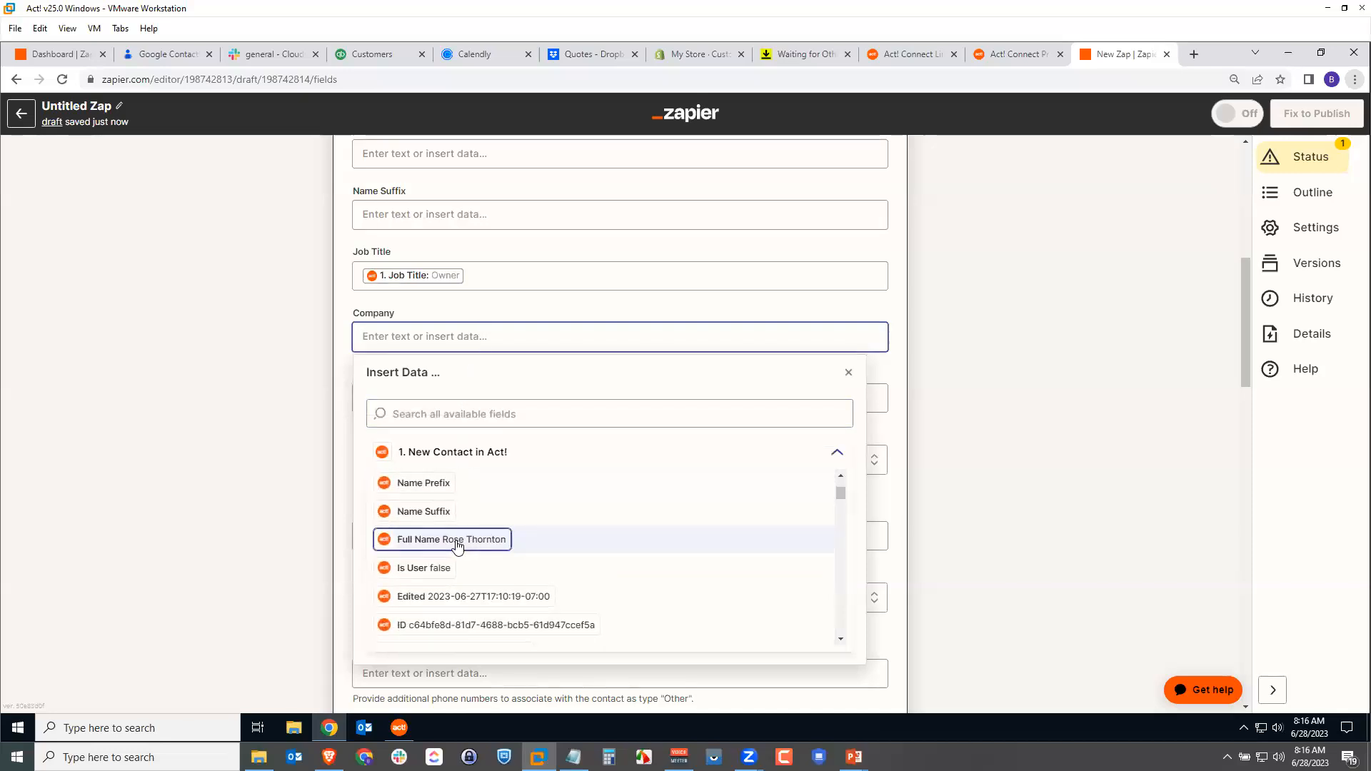
scroll(458, 546, down, 6)
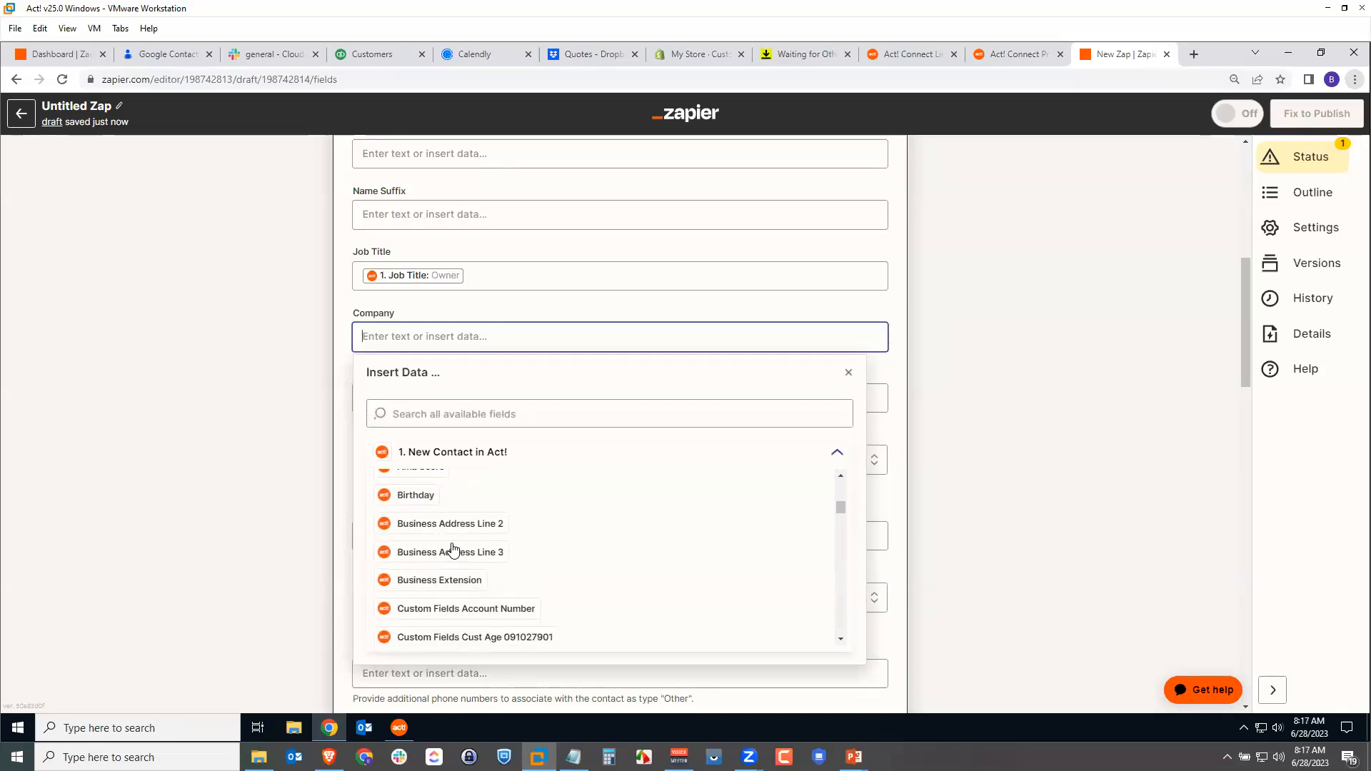
scroll(451, 550, down, 1)
click(440, 409)
text(Com)
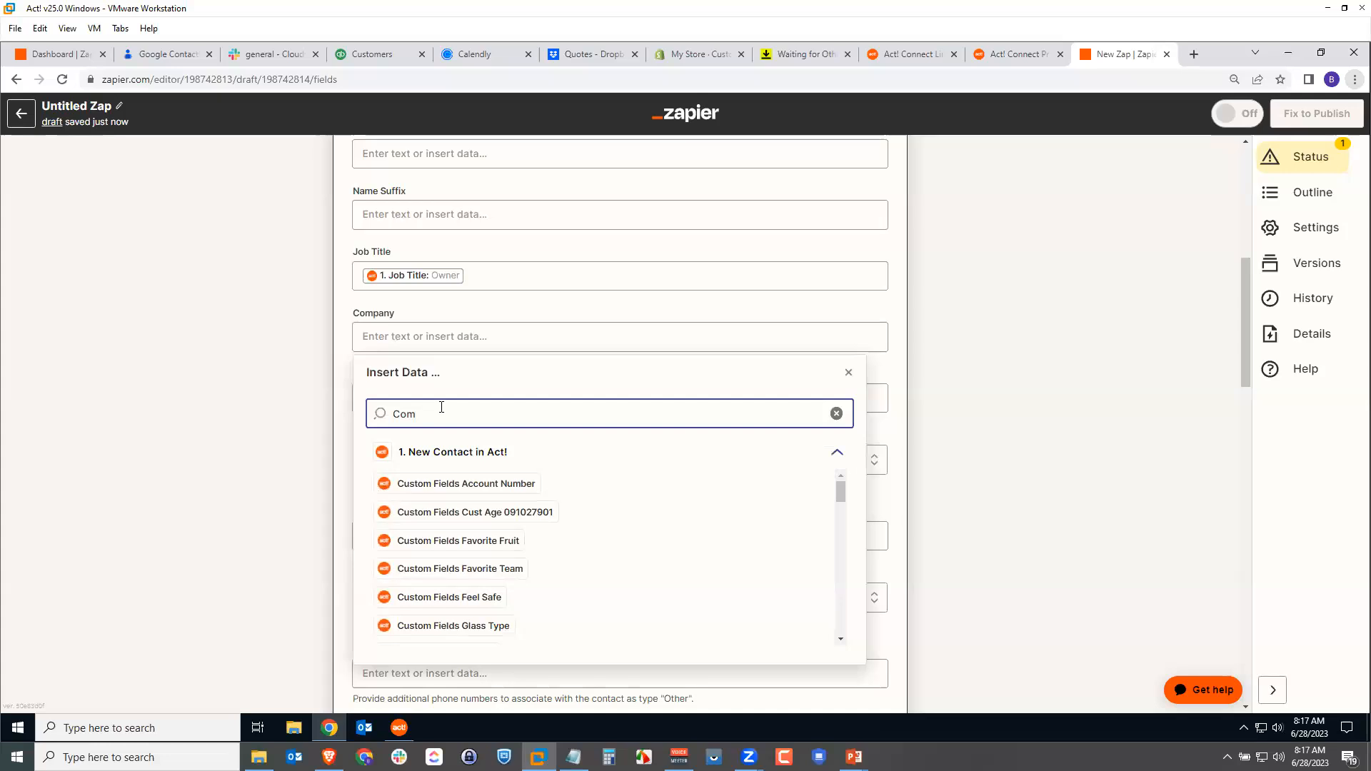
text(p)
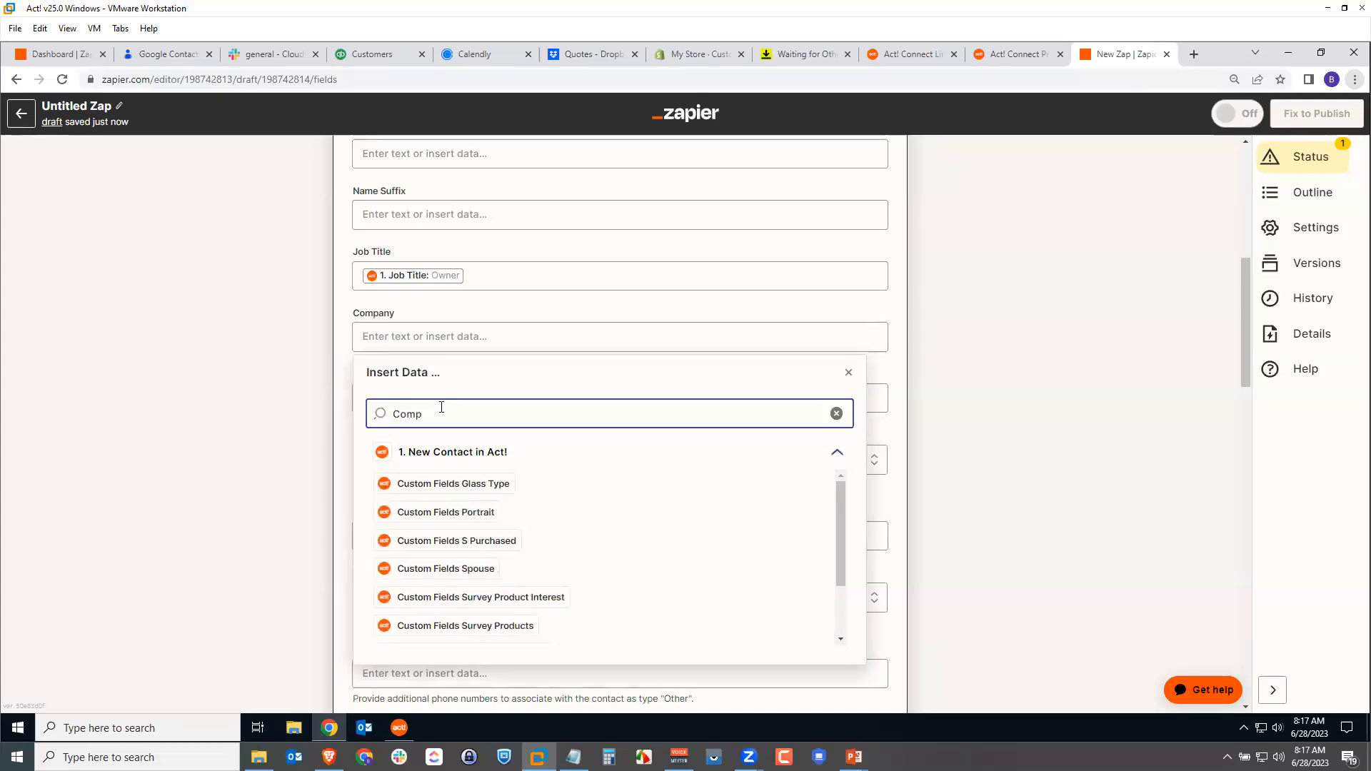
drag(843, 506, 833, 584)
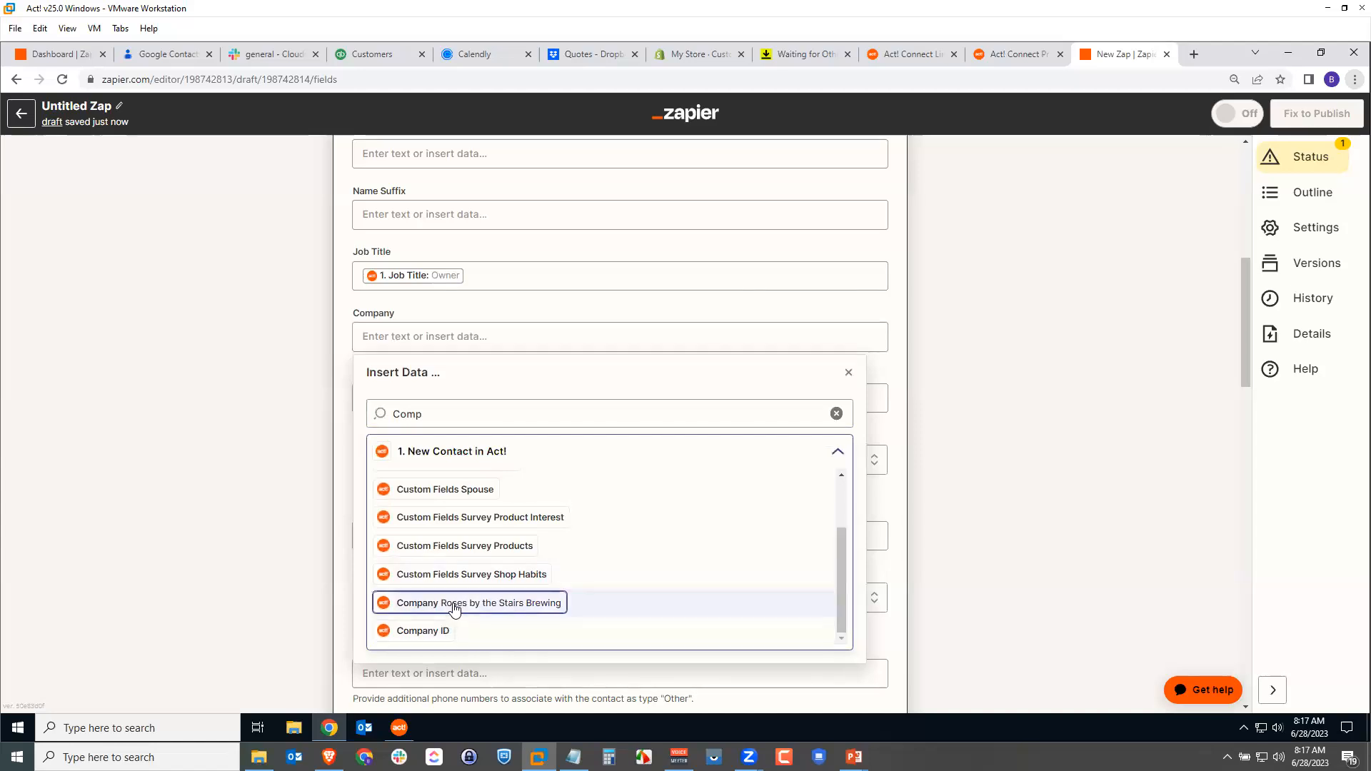
click(555, 603)
click(942, 419)
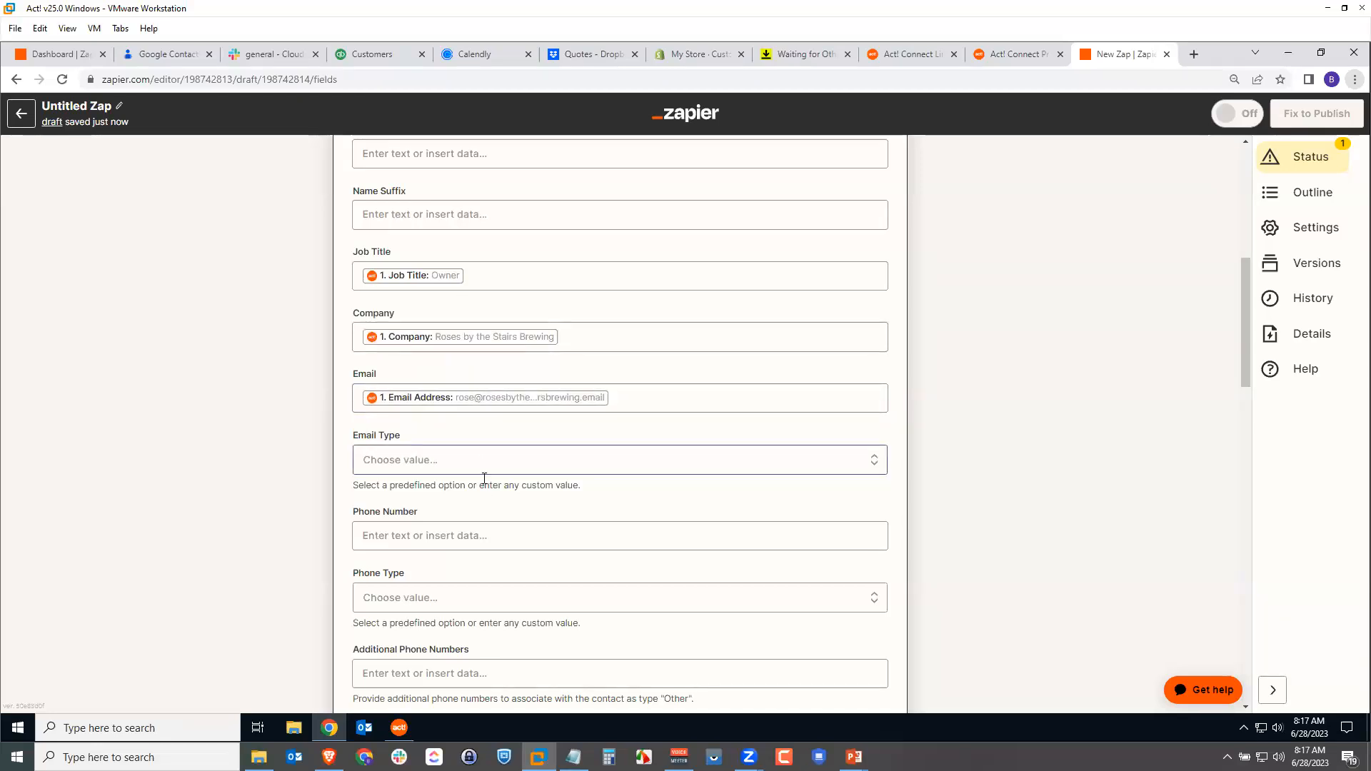
scroll(484, 478, down, 6)
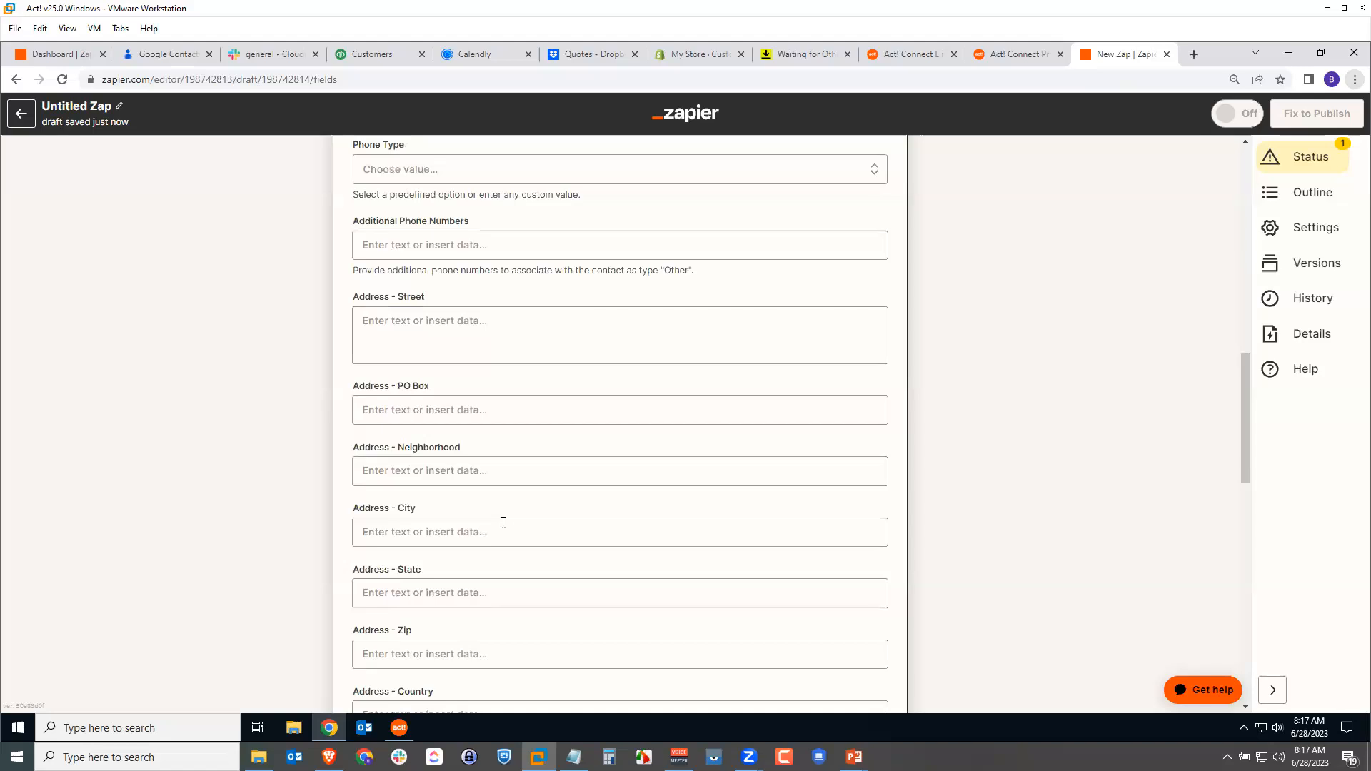
scroll(503, 523, up, 8)
scroll(999, 543, down, 2)
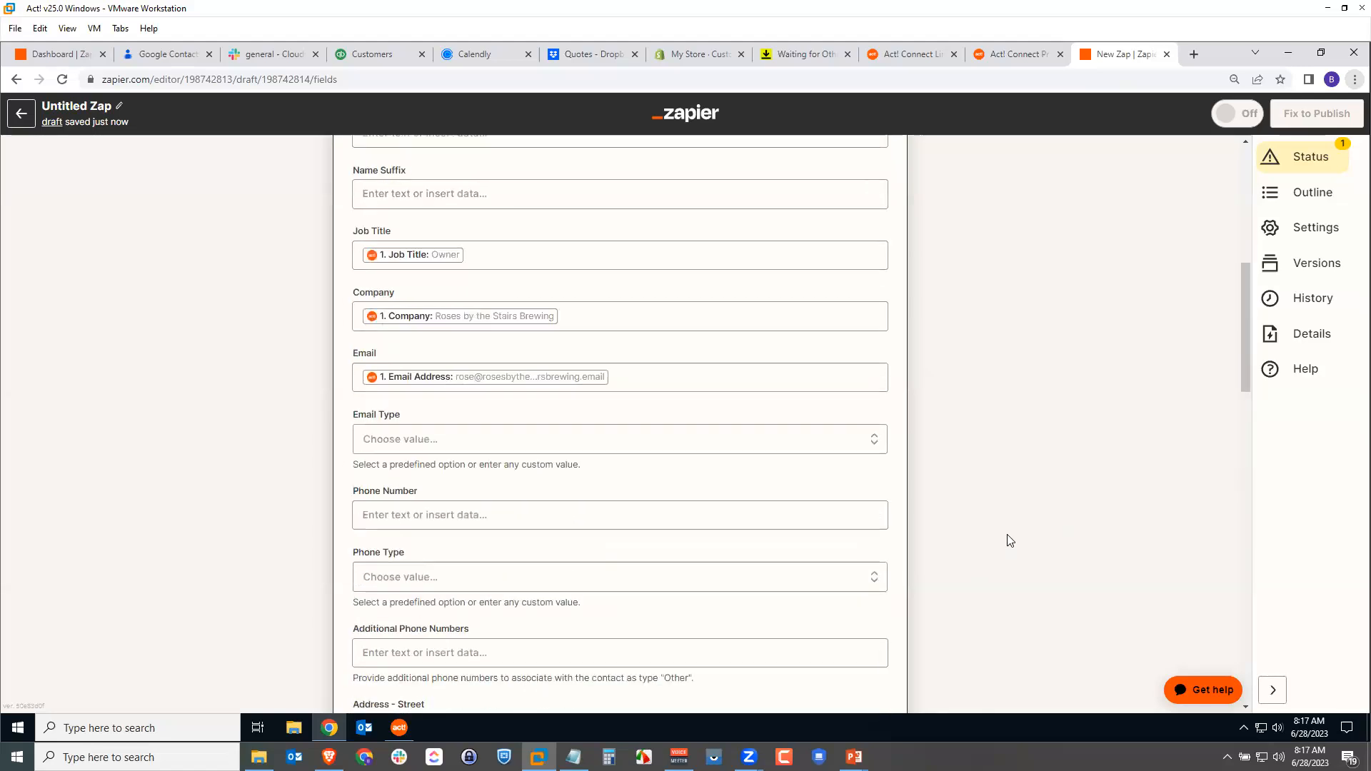
scroll(1009, 540, down, 20)
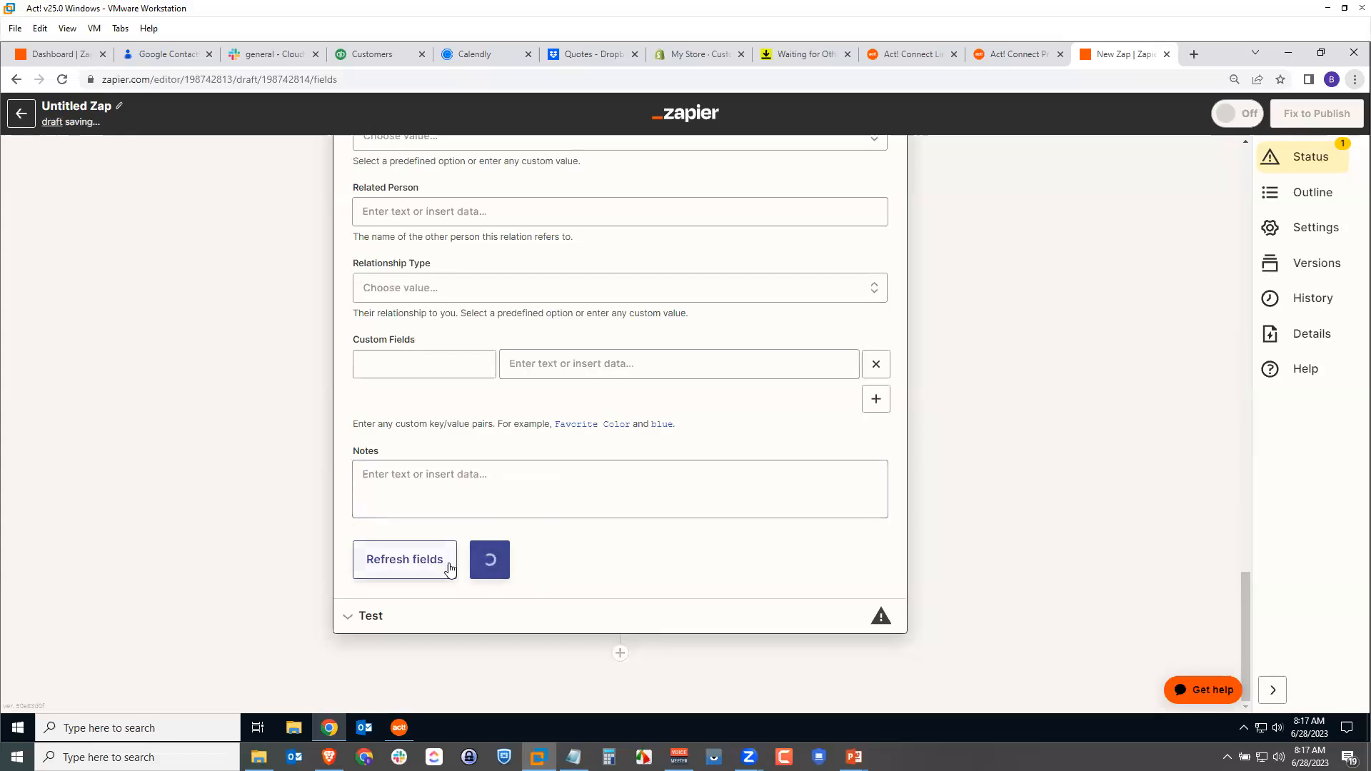
Test the Create Contact action, sending the sample Act! contact to Google Contacts and reviewing the result
click(508, 560)
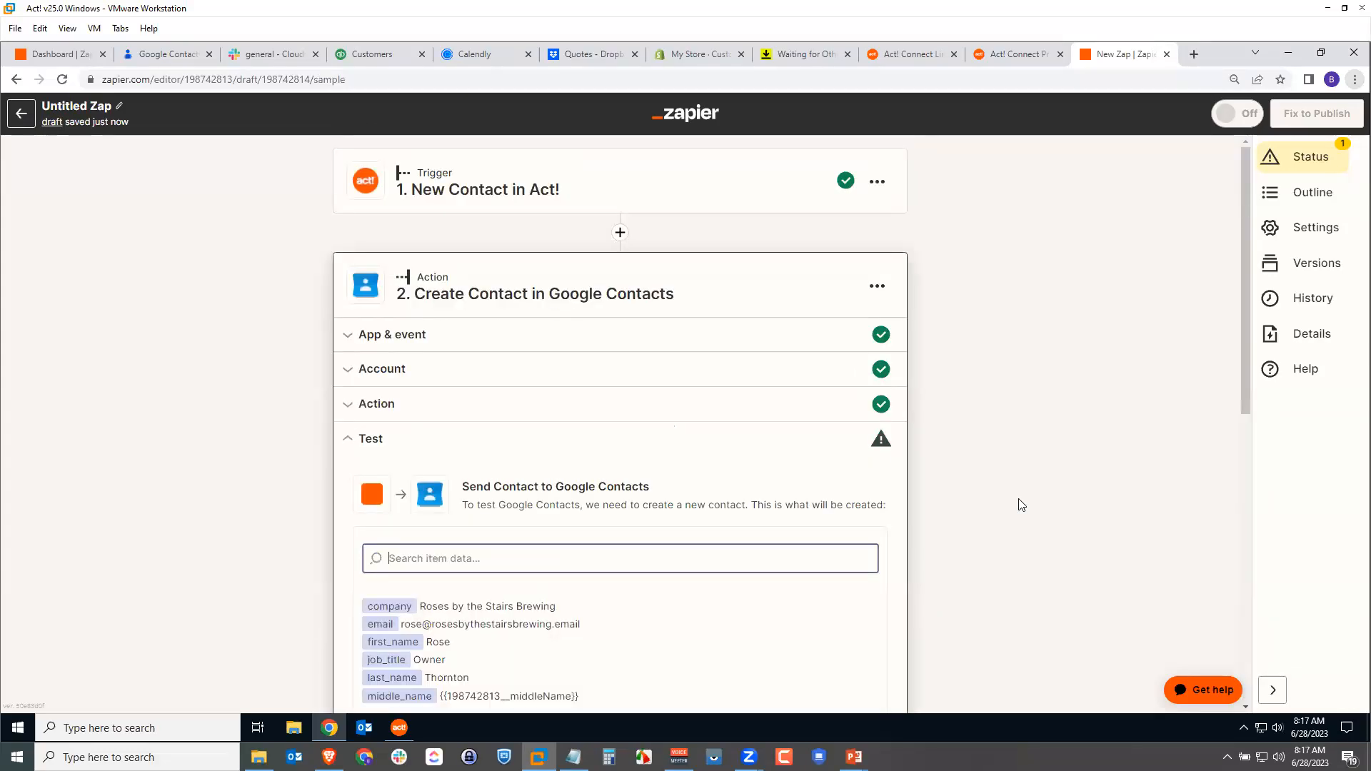
scroll(999, 437, down, 2)
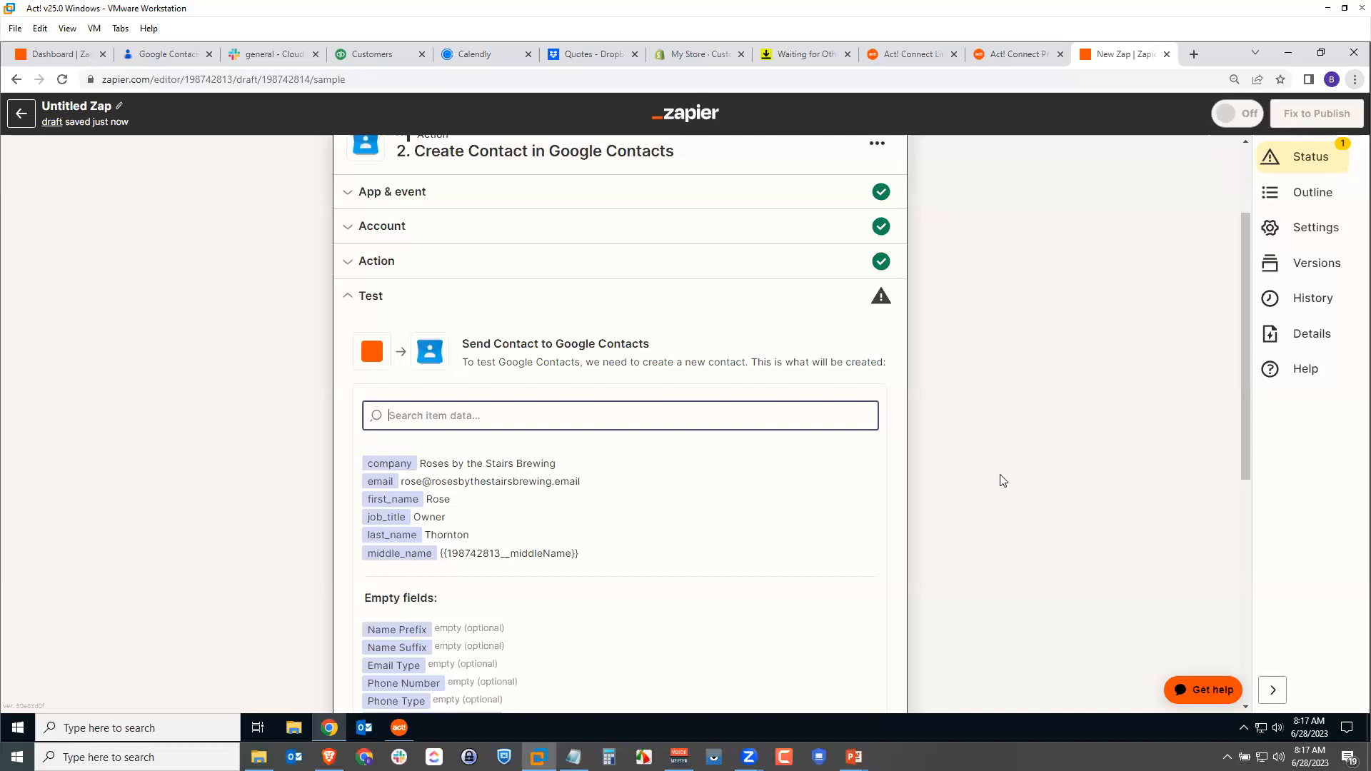
scroll(982, 477, down, 7)
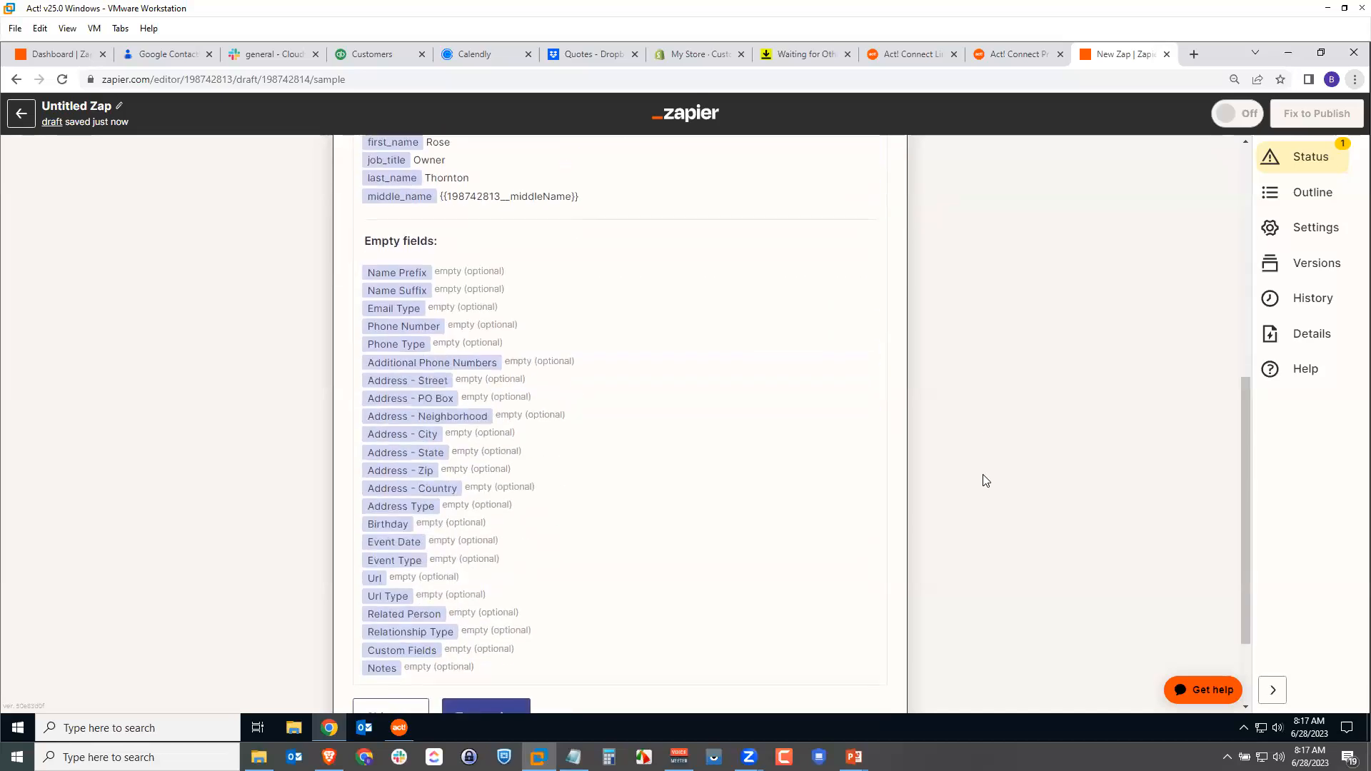
click(472, 598)
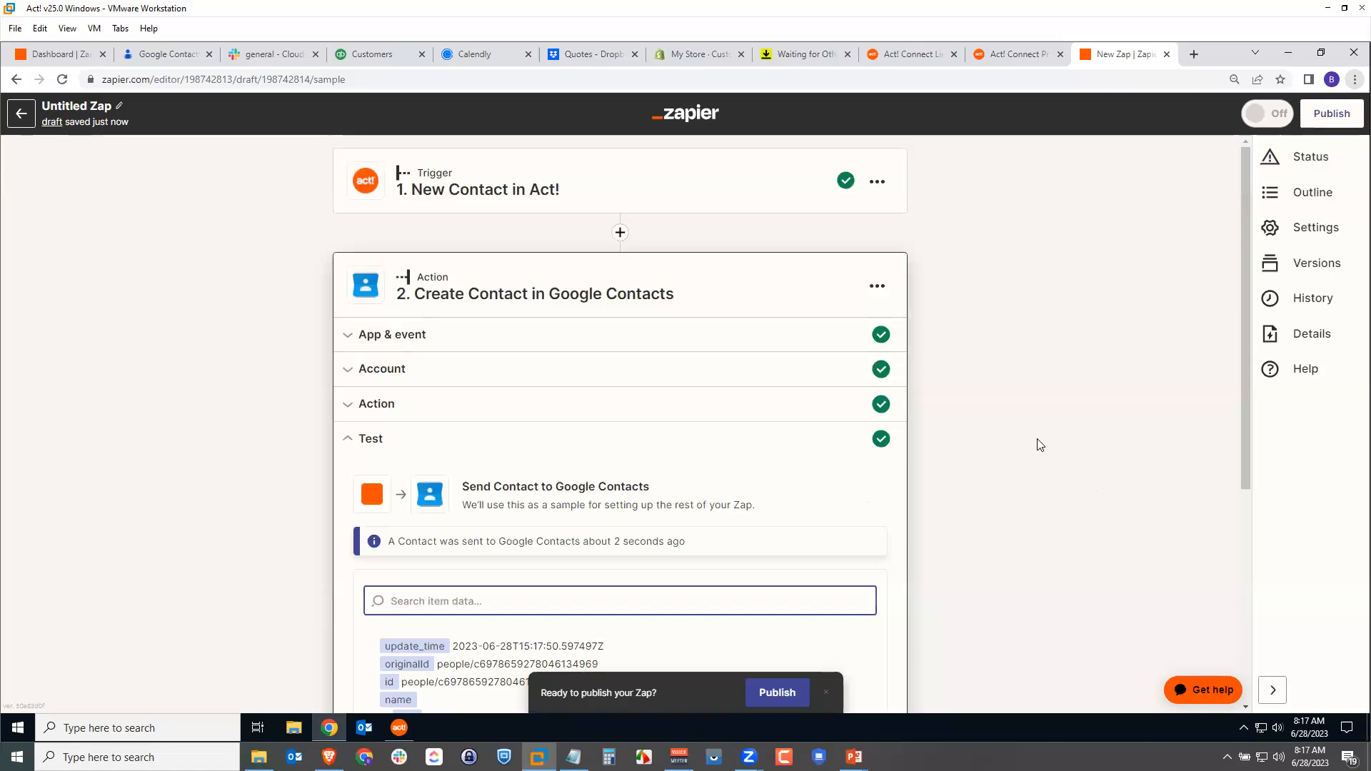
scroll(1035, 442, down, 2)
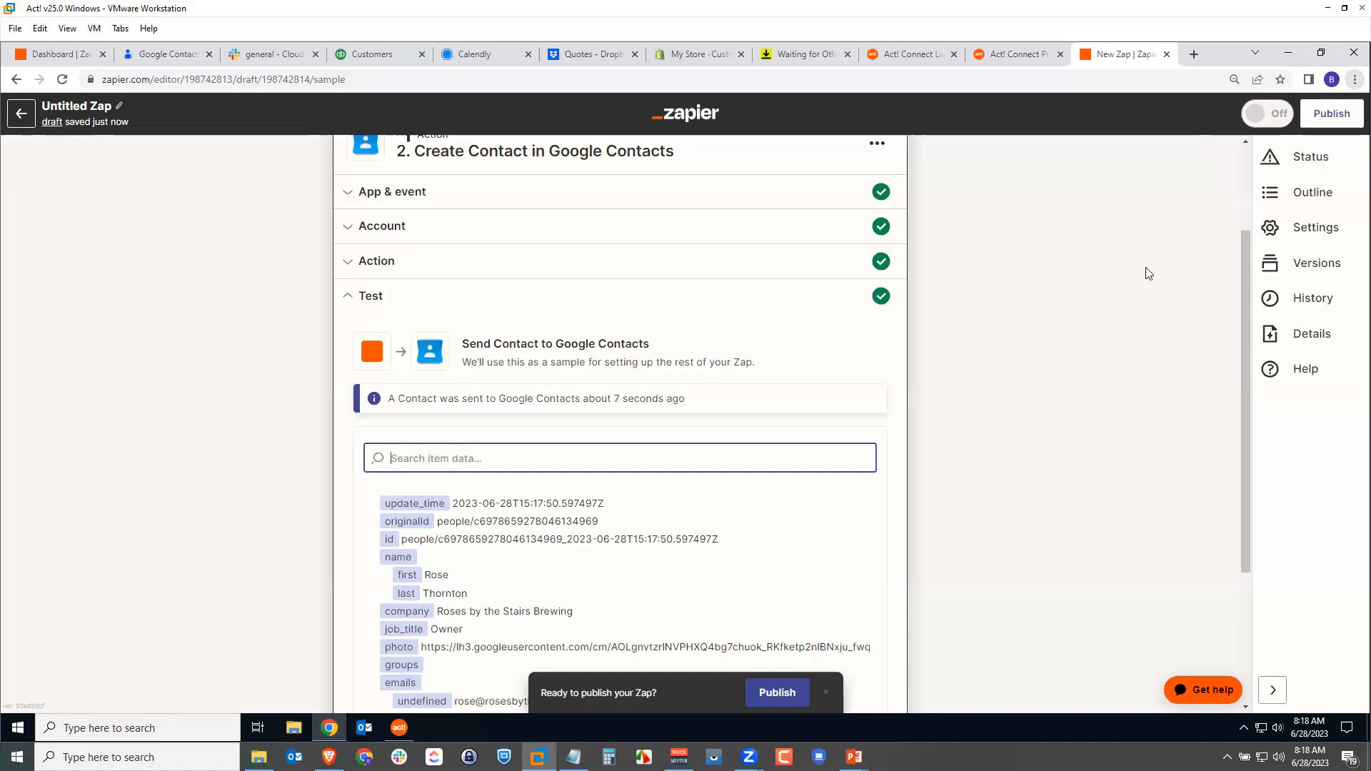
Search Google Contacts for 'rose' and open the new Roses by the Stairs Brewing contact
click(157, 55)
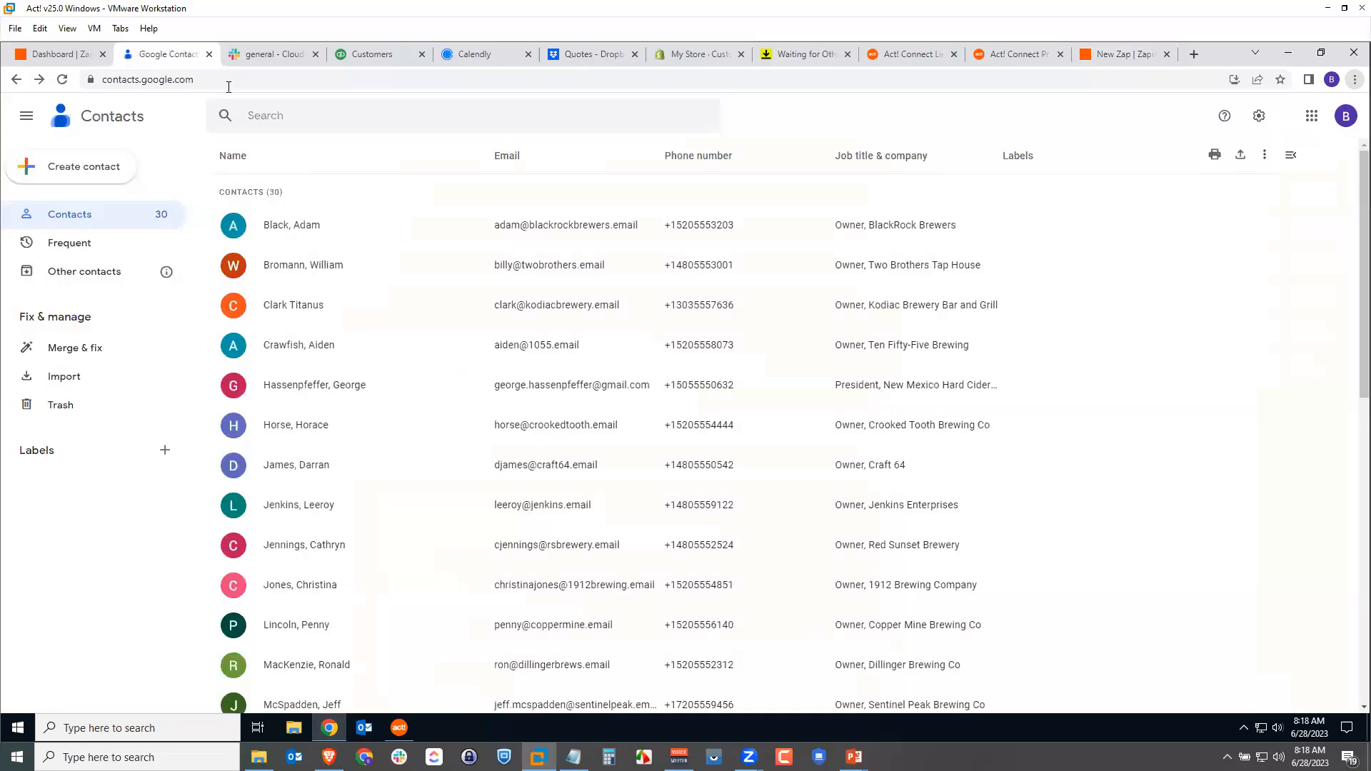
click(345, 123)
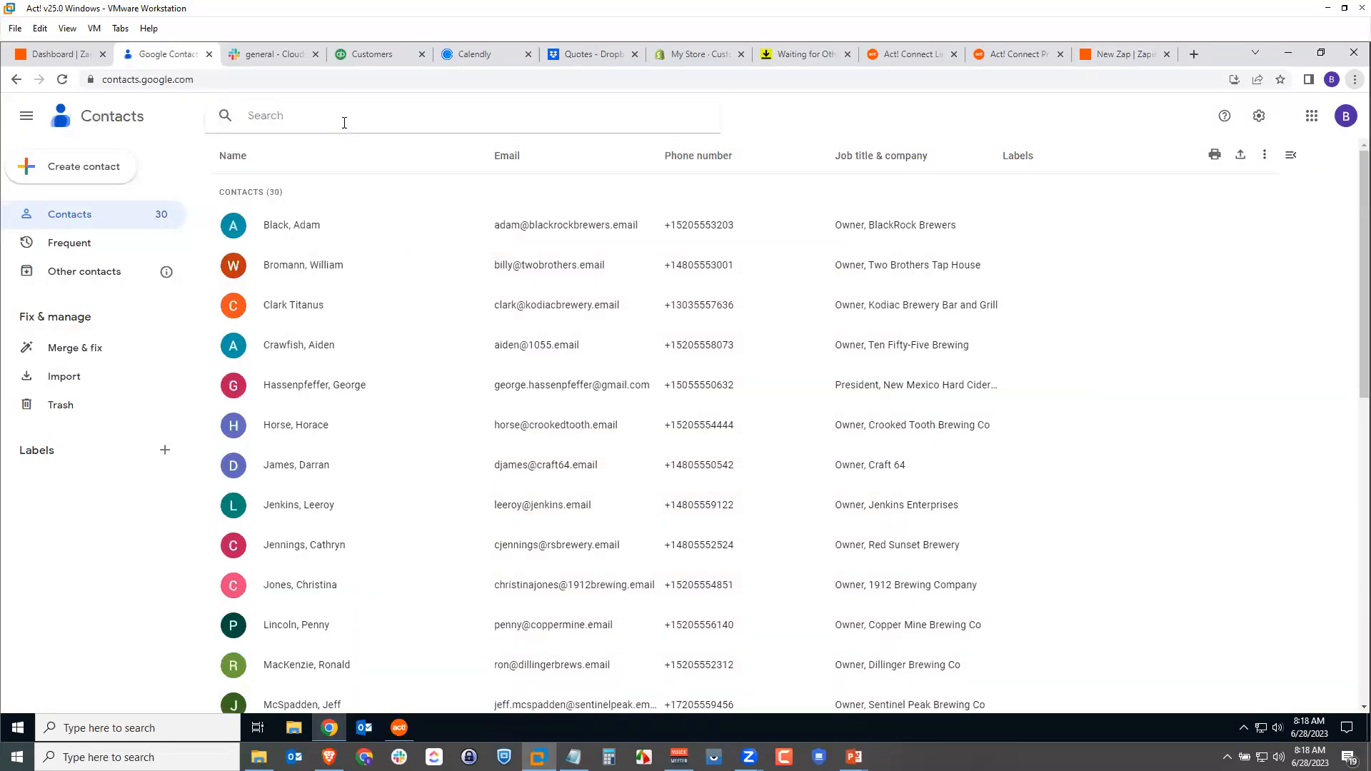
text(rose)
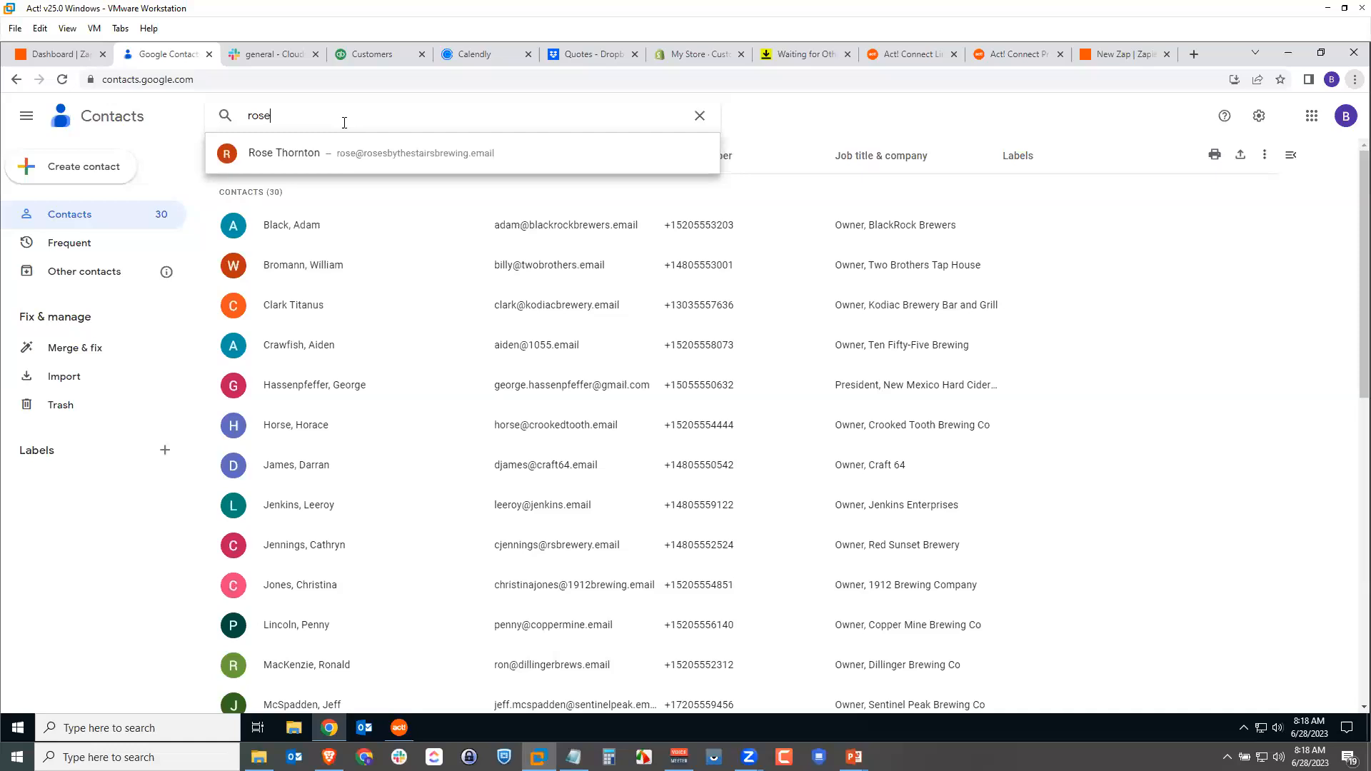
key(Return)
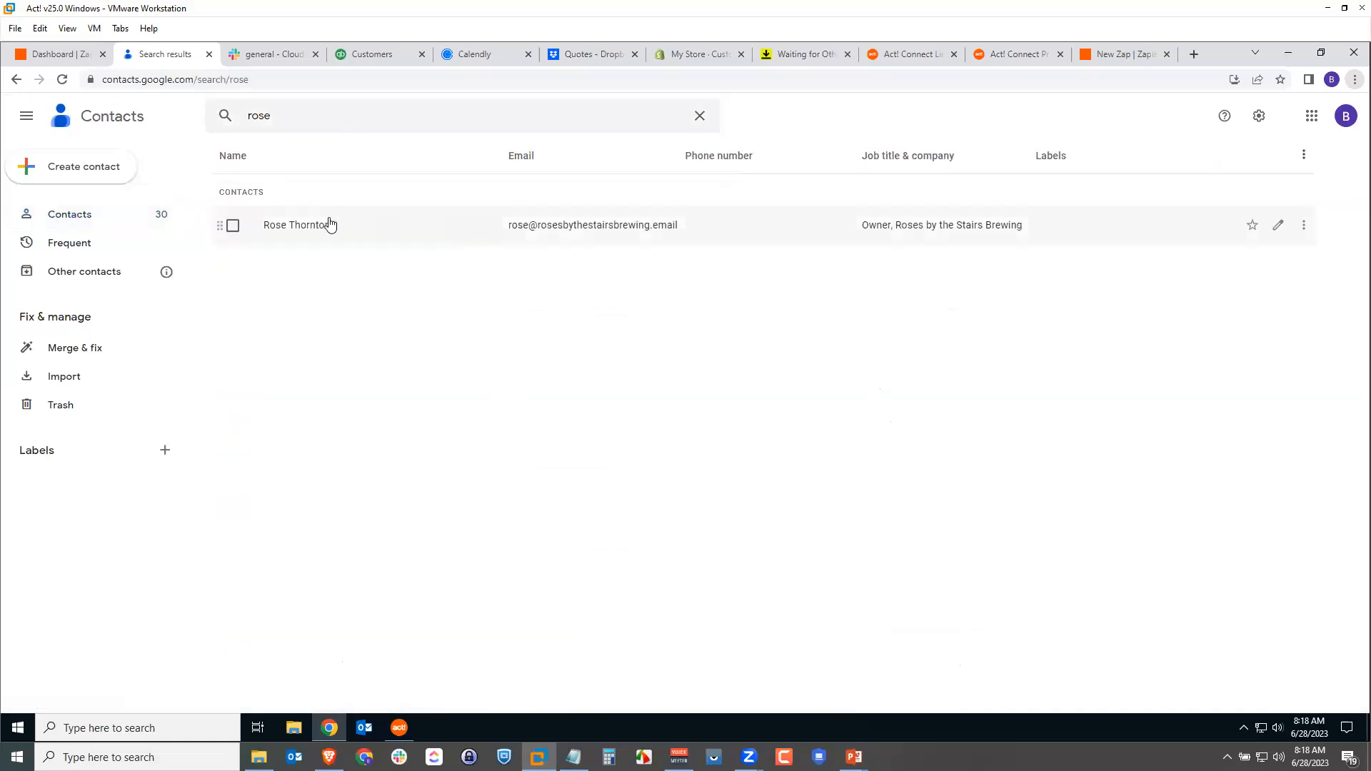
click(295, 228)
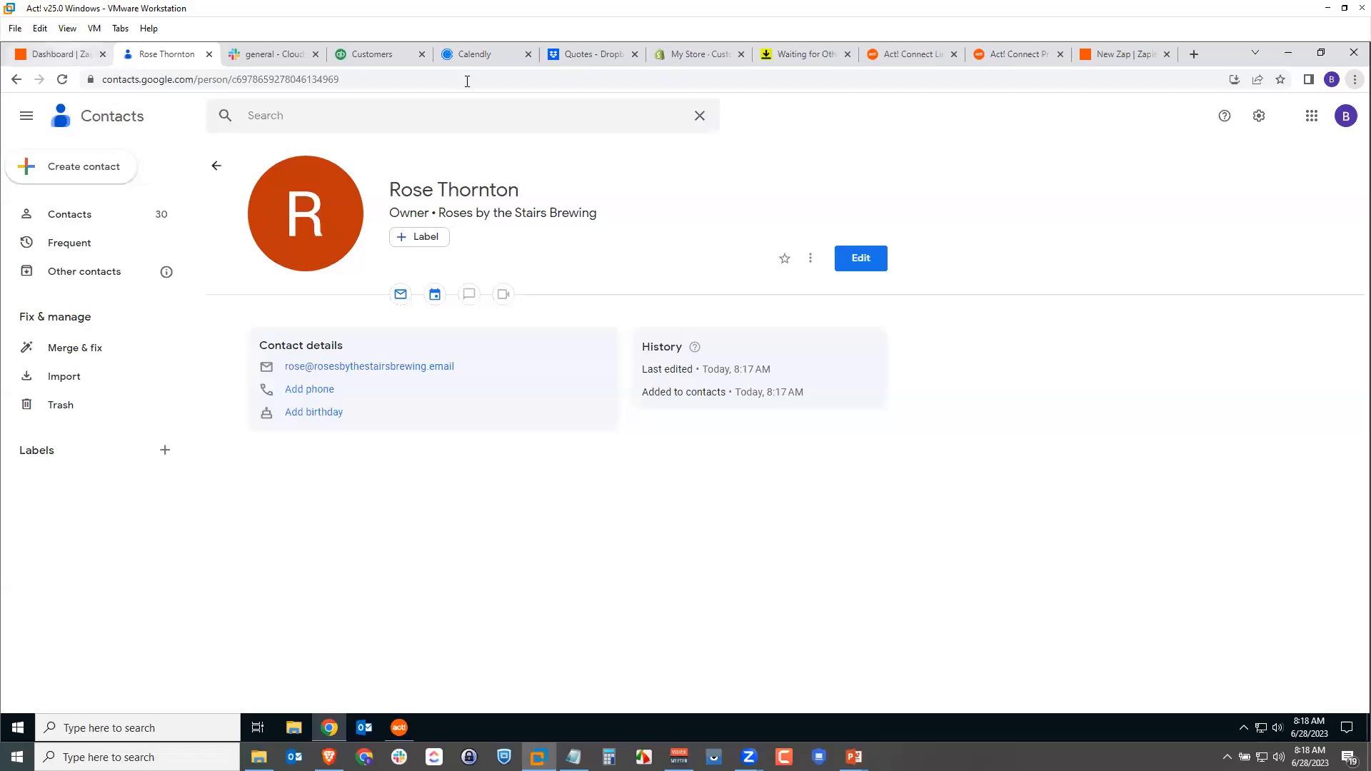
Publish the Act! to Google Contacts Zap and dismiss the congratulations message
click(1116, 58)
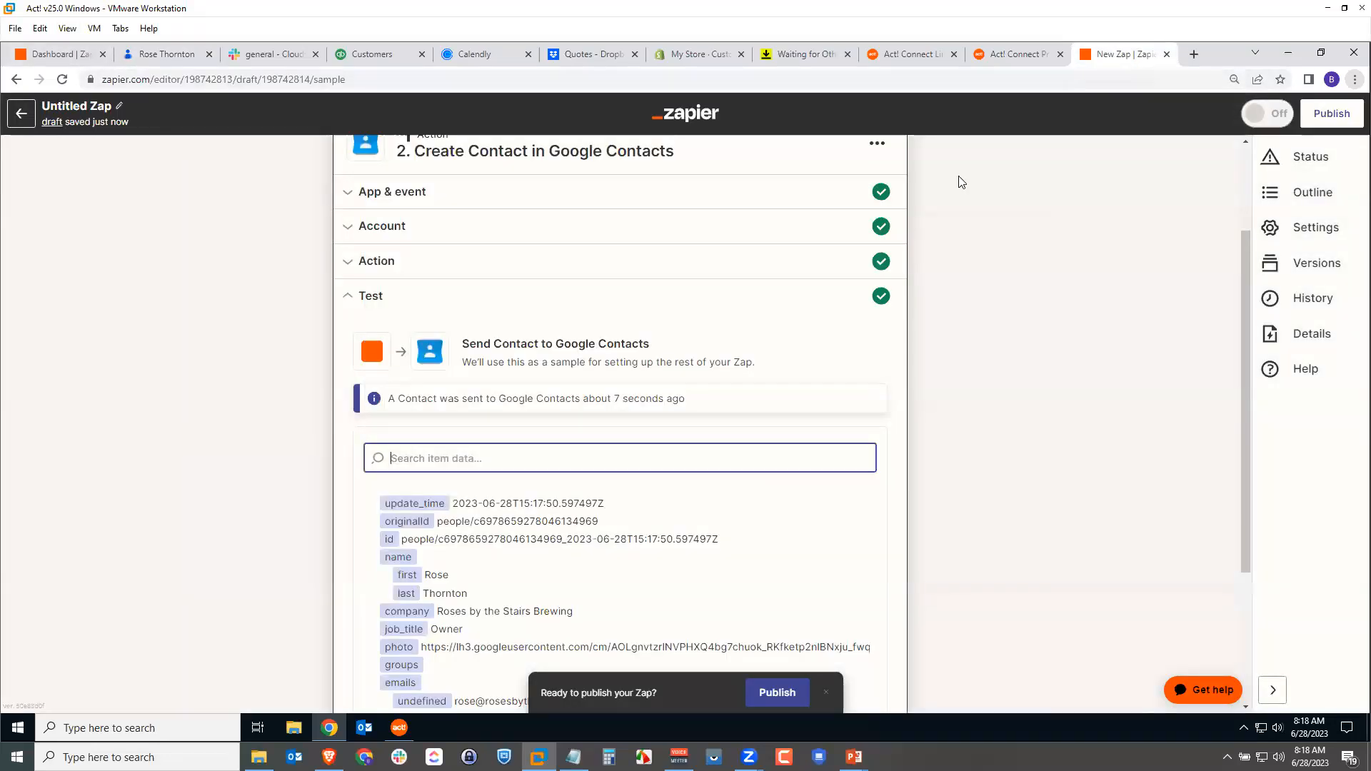
scroll(935, 507, down, 3)
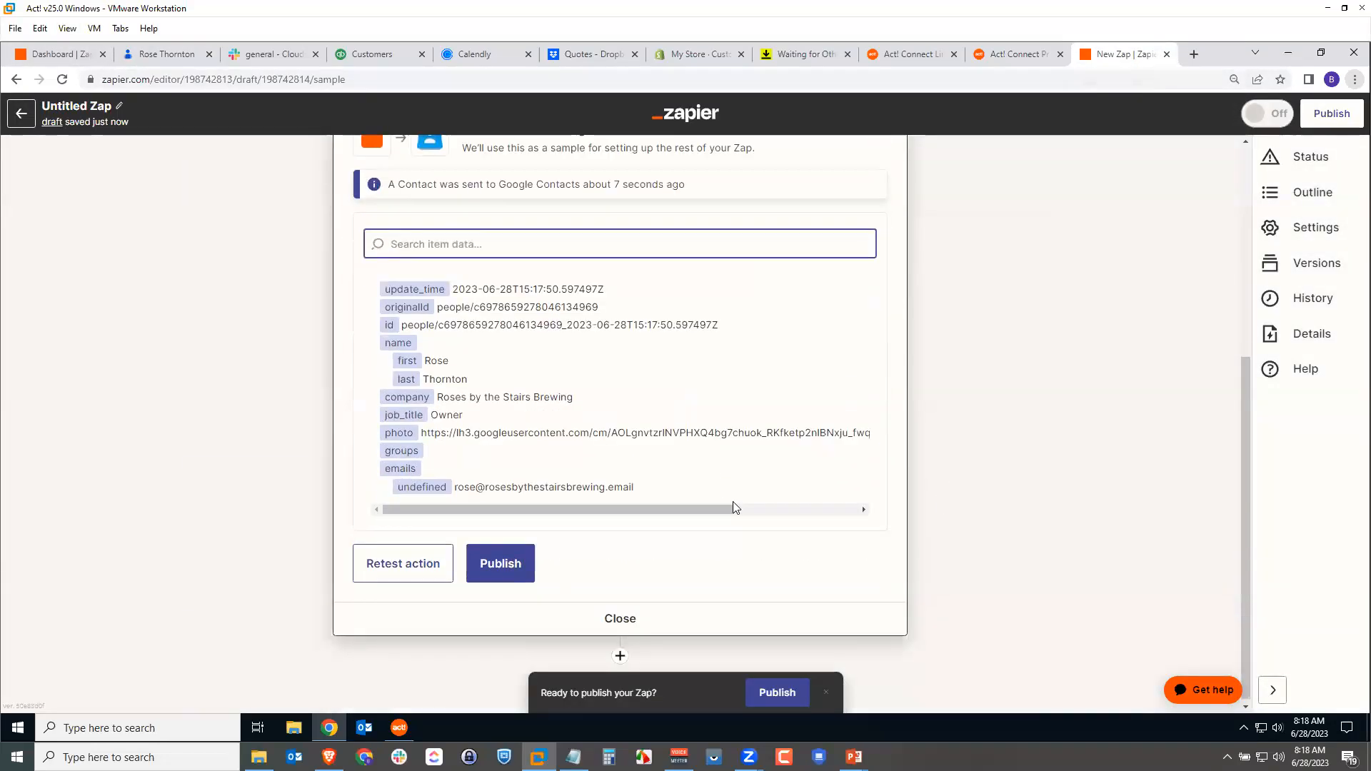
click(507, 565)
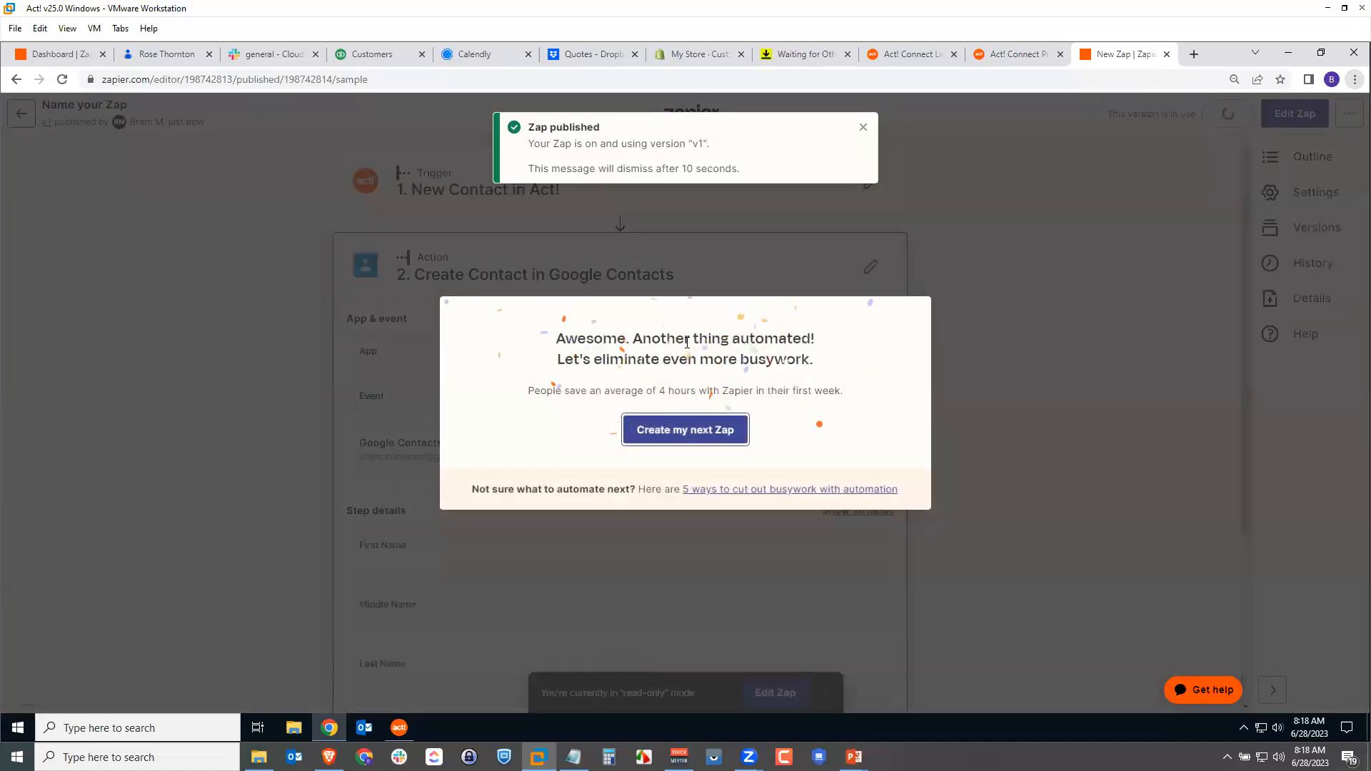
click(1003, 308)
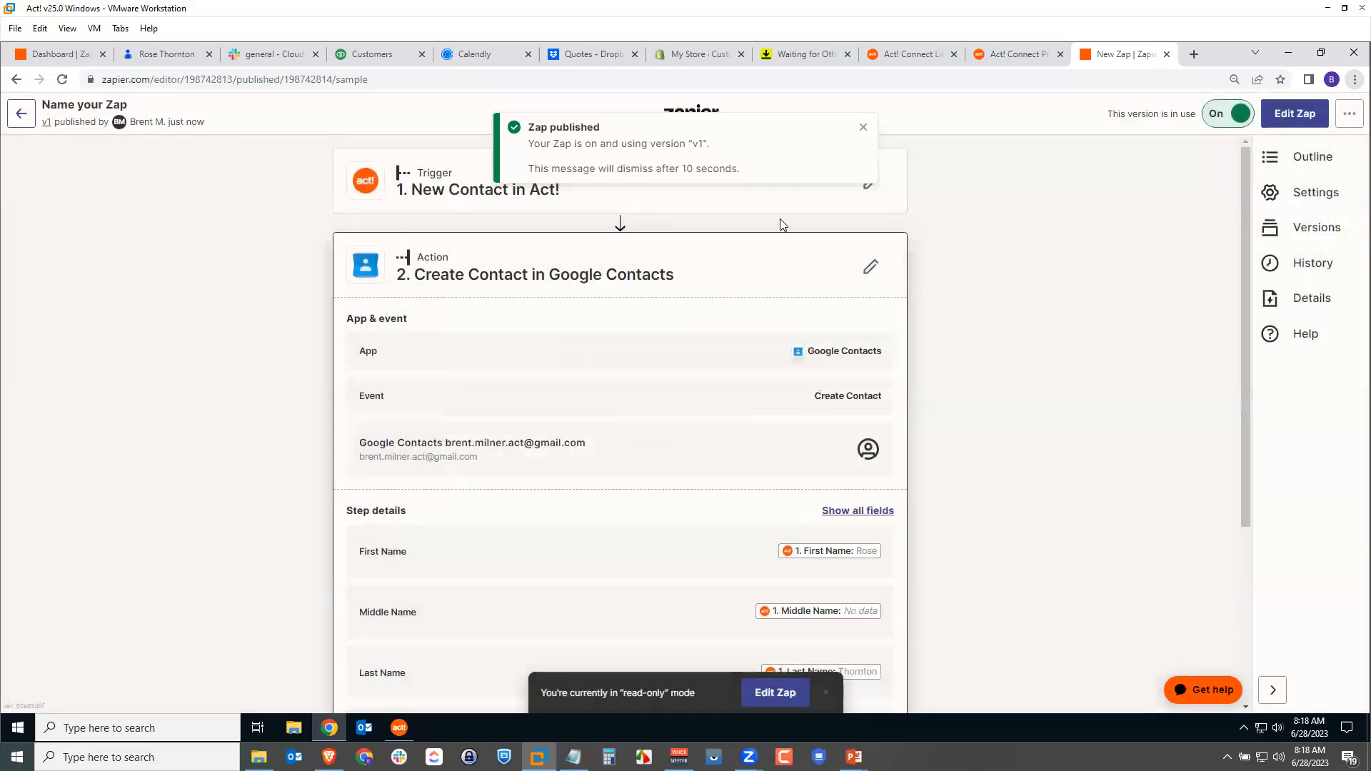
Rename the Zap to 'New Google Contacts from Act! Contacts' and go back to the Zaps list
click(84, 104)
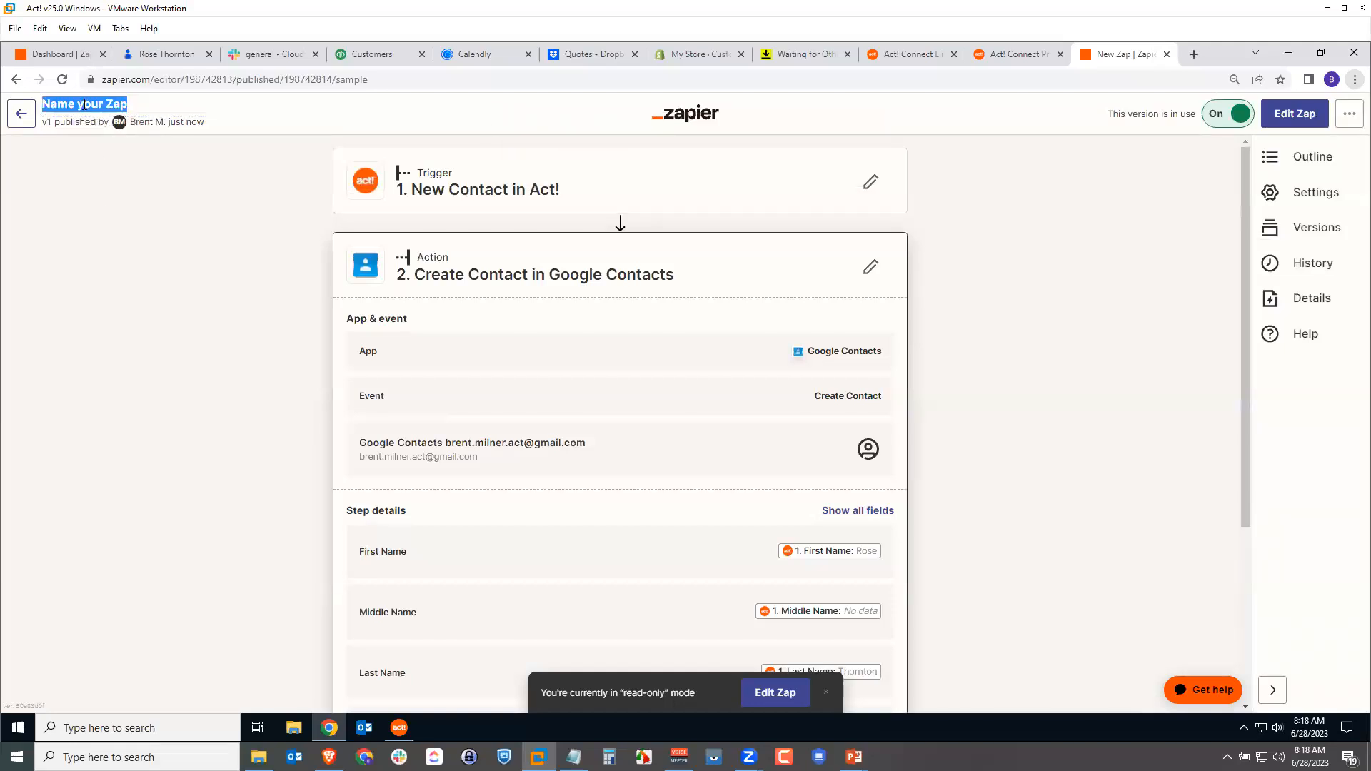
text(New Google Conta)
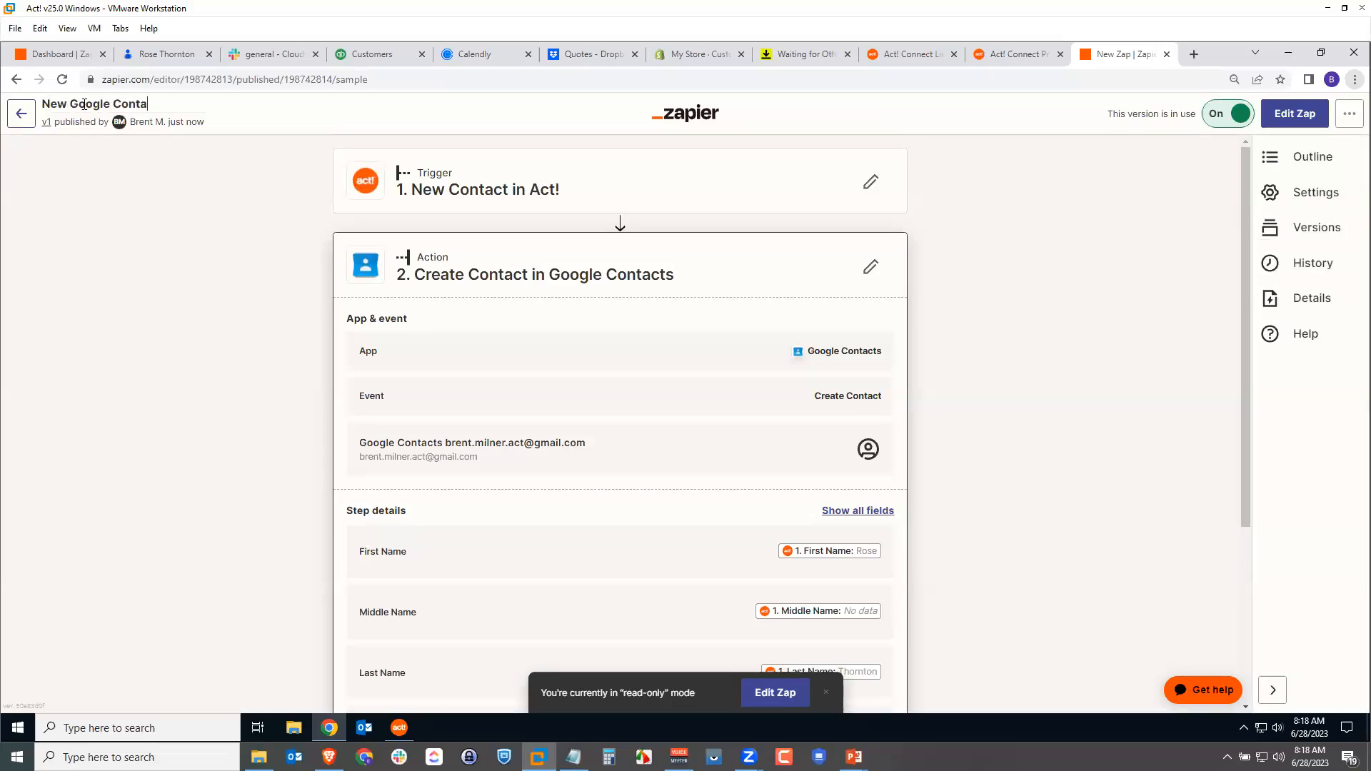
text(cts from Act! Contacts)
click(97, 238)
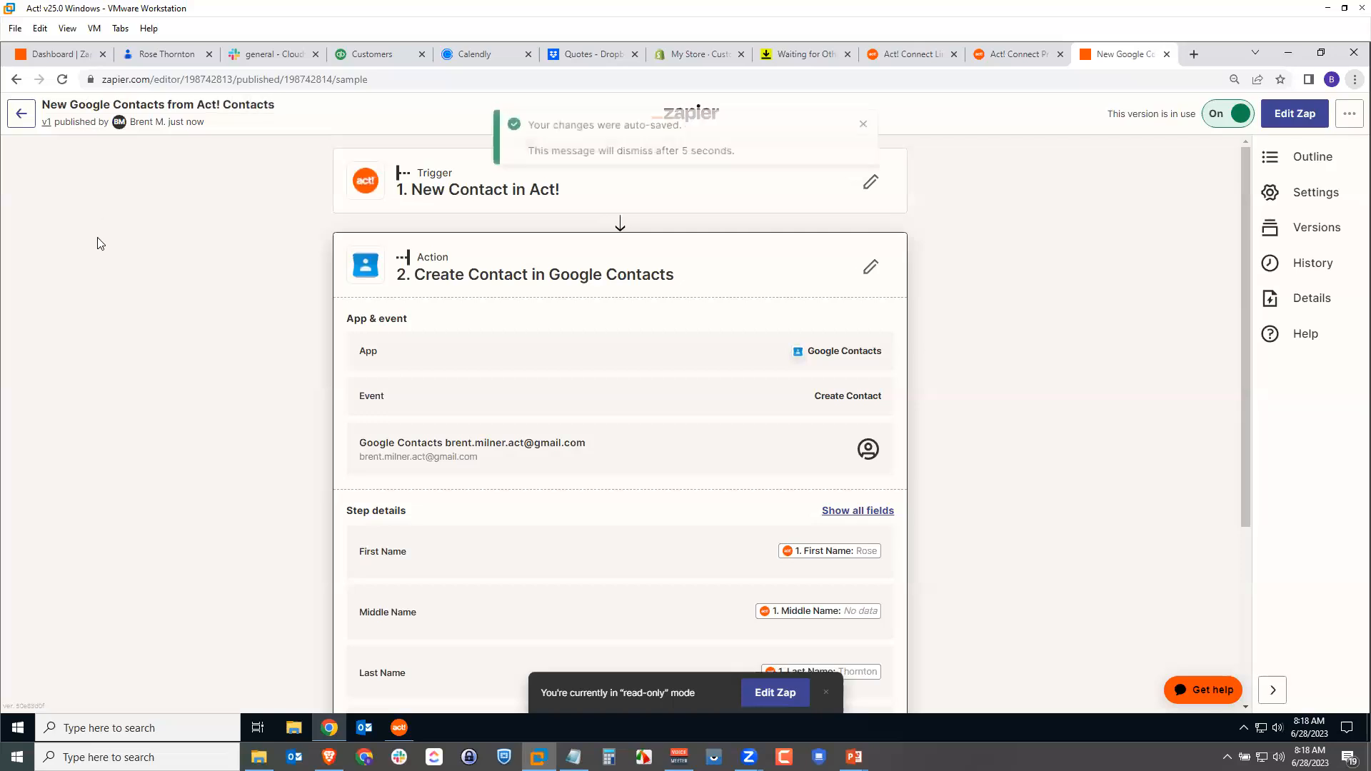
click(21, 114)
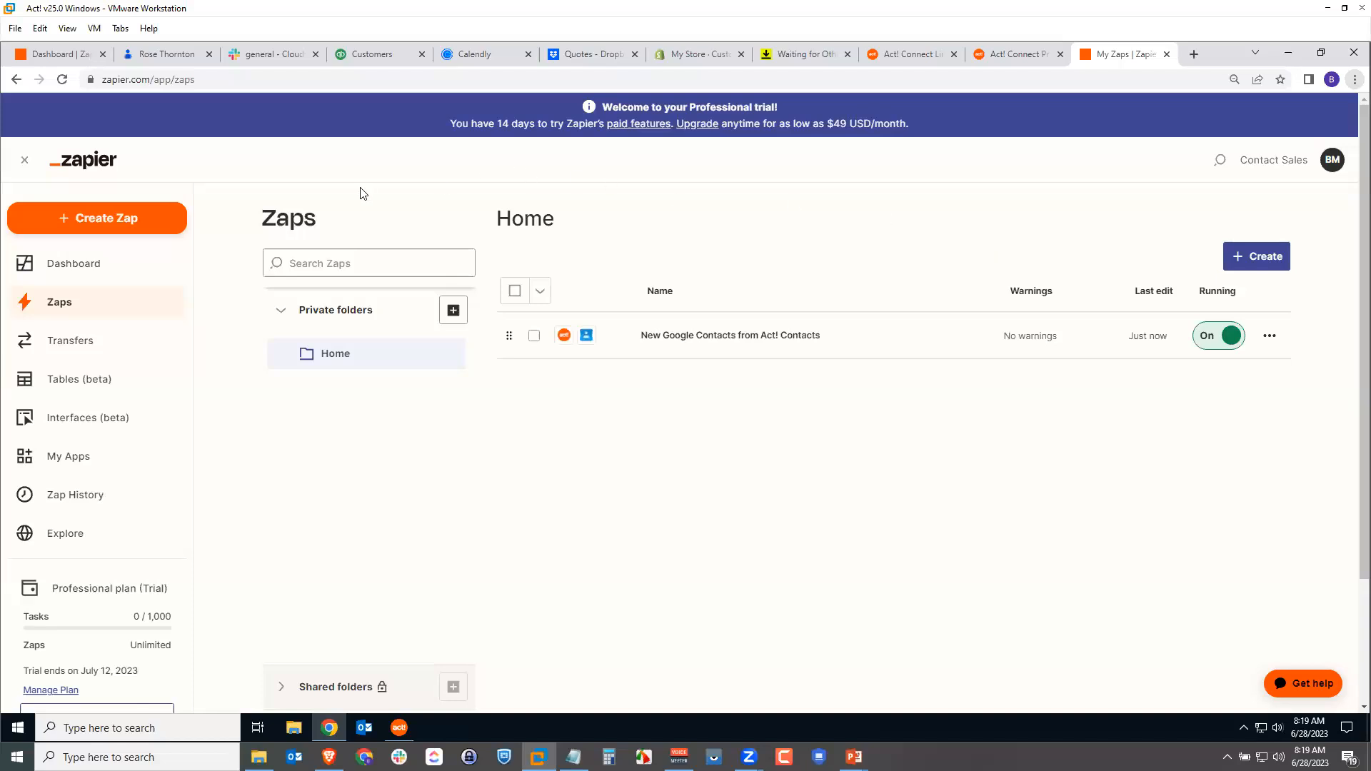
Change the dashboard address to zapier.com/app/pricing to load the Plans and pricing page
click(68, 55)
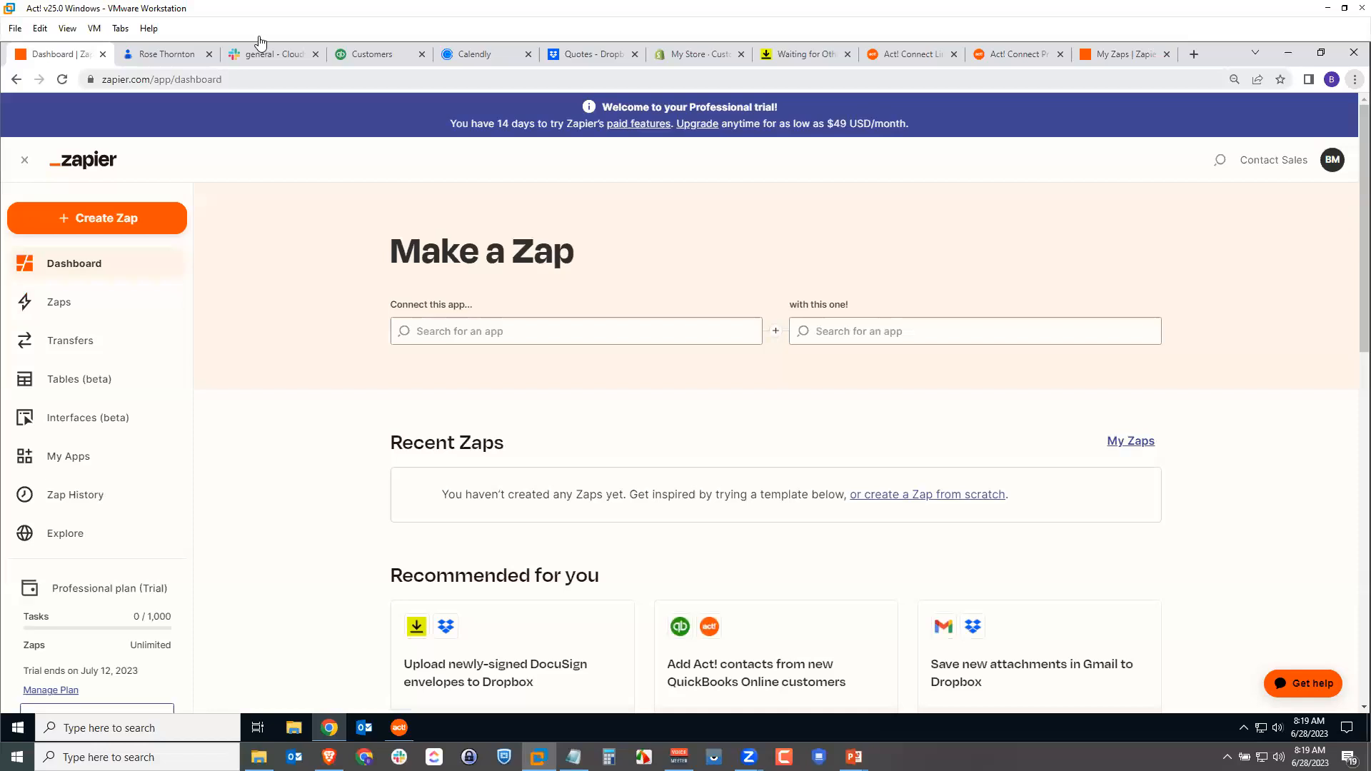
double_click(242, 80)
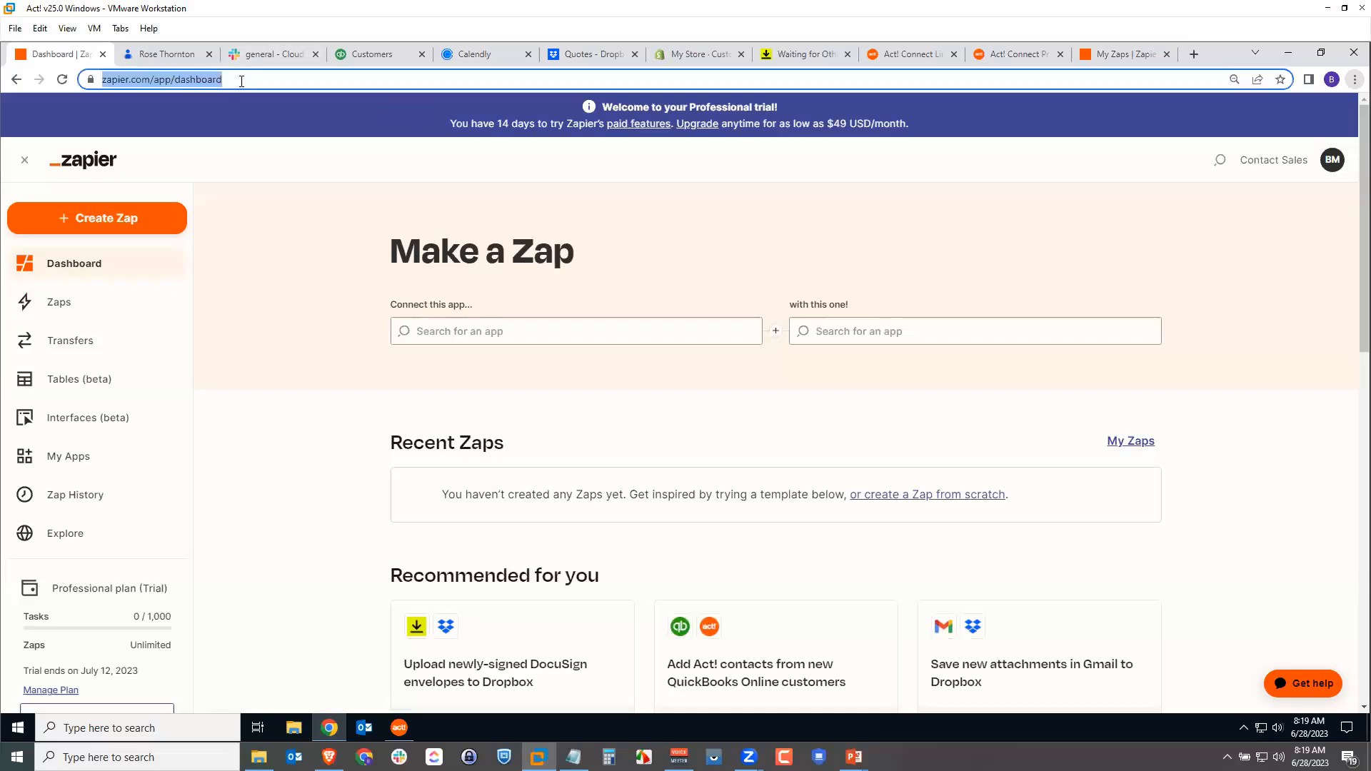
click(296, 77)
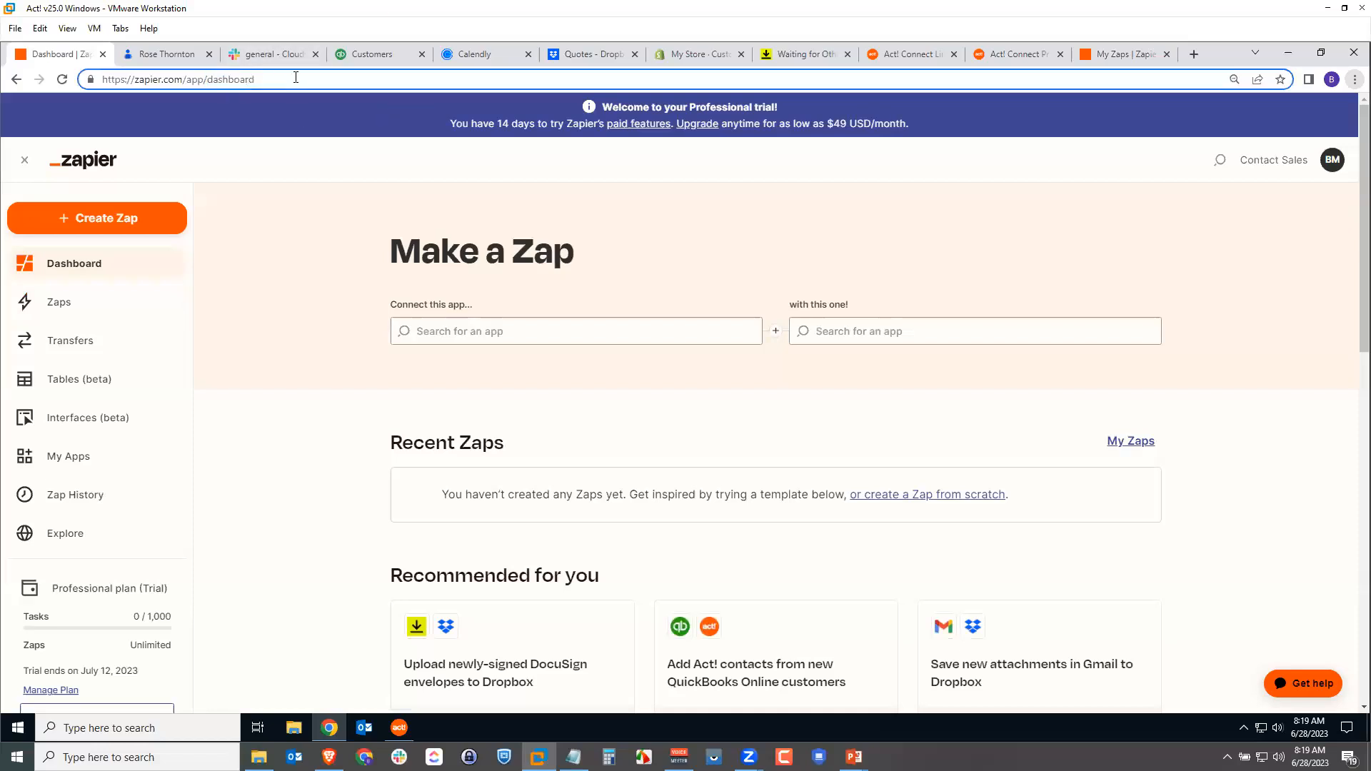
key(BackSpace)
key(BackSpace)
key(BackSpace)
key(BackSpace)
key(BackSpace)
key(BackSpace)
key(BackSpace)
key(BackSpace)
key(BackSpace)
key(BackSpace)
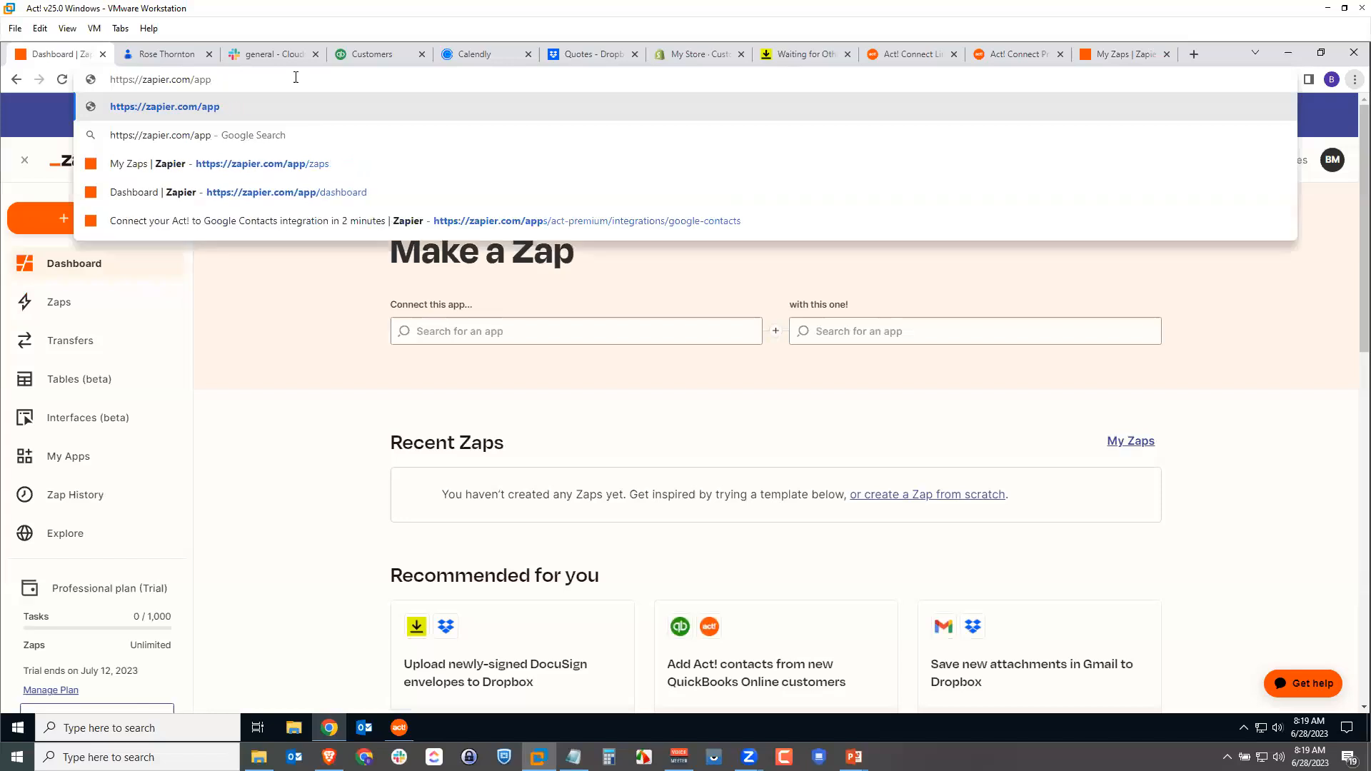
text(/pricing)
key(Return)
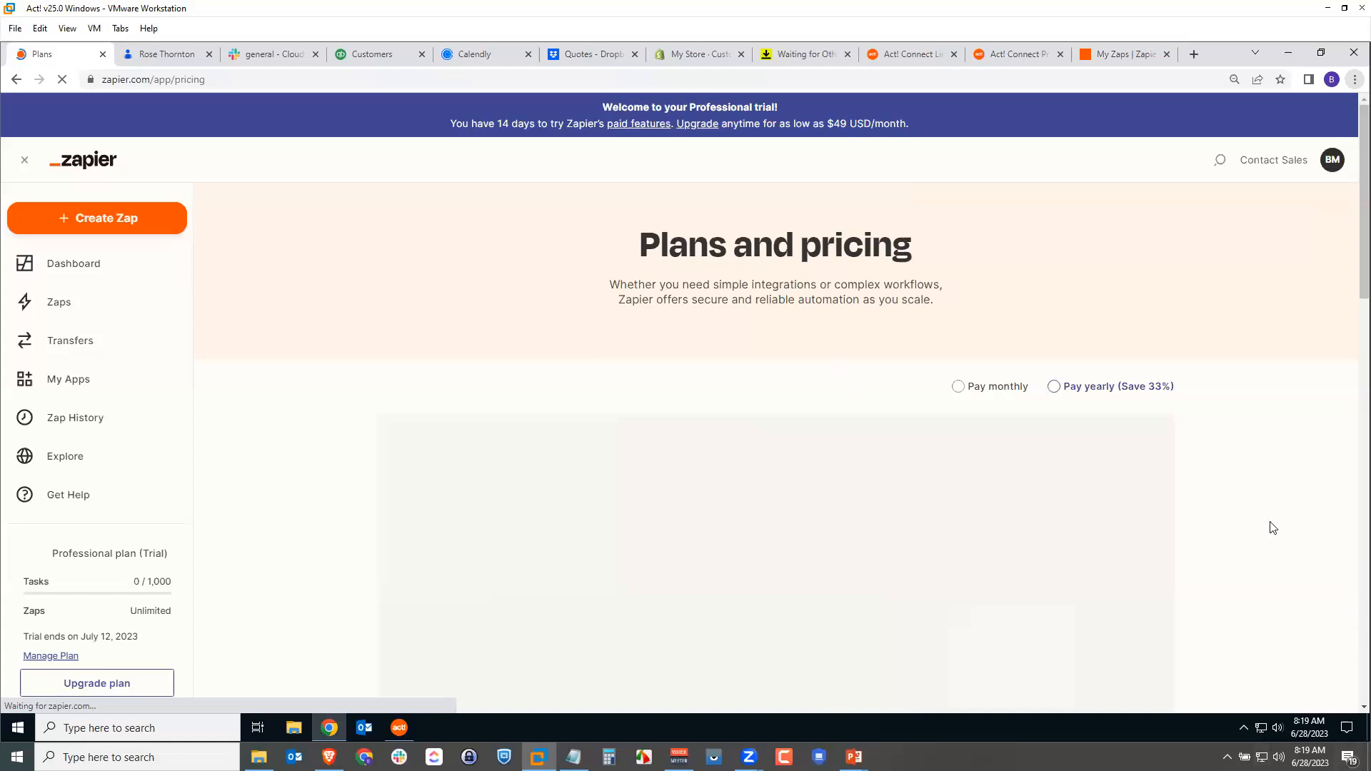
scroll(1289, 465, down, 2)
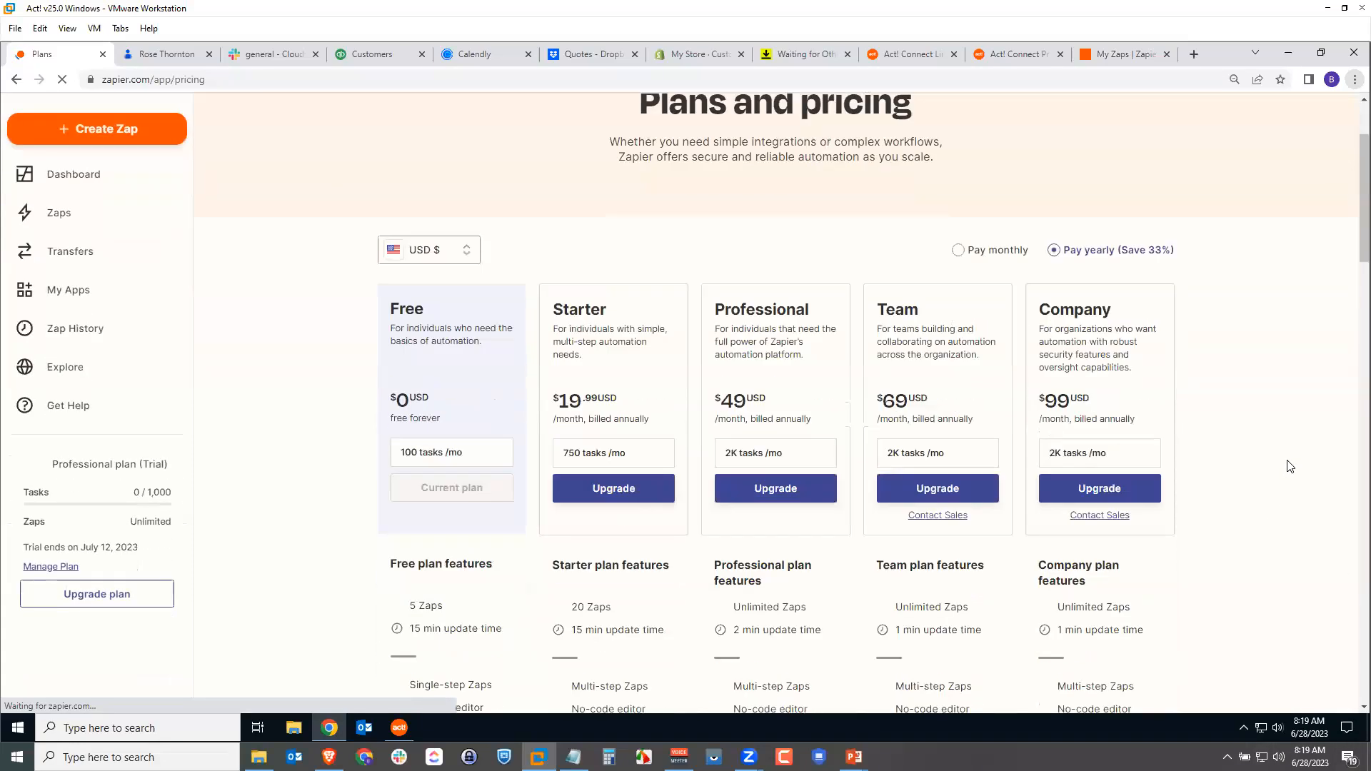
scroll(1290, 466, down, 2)
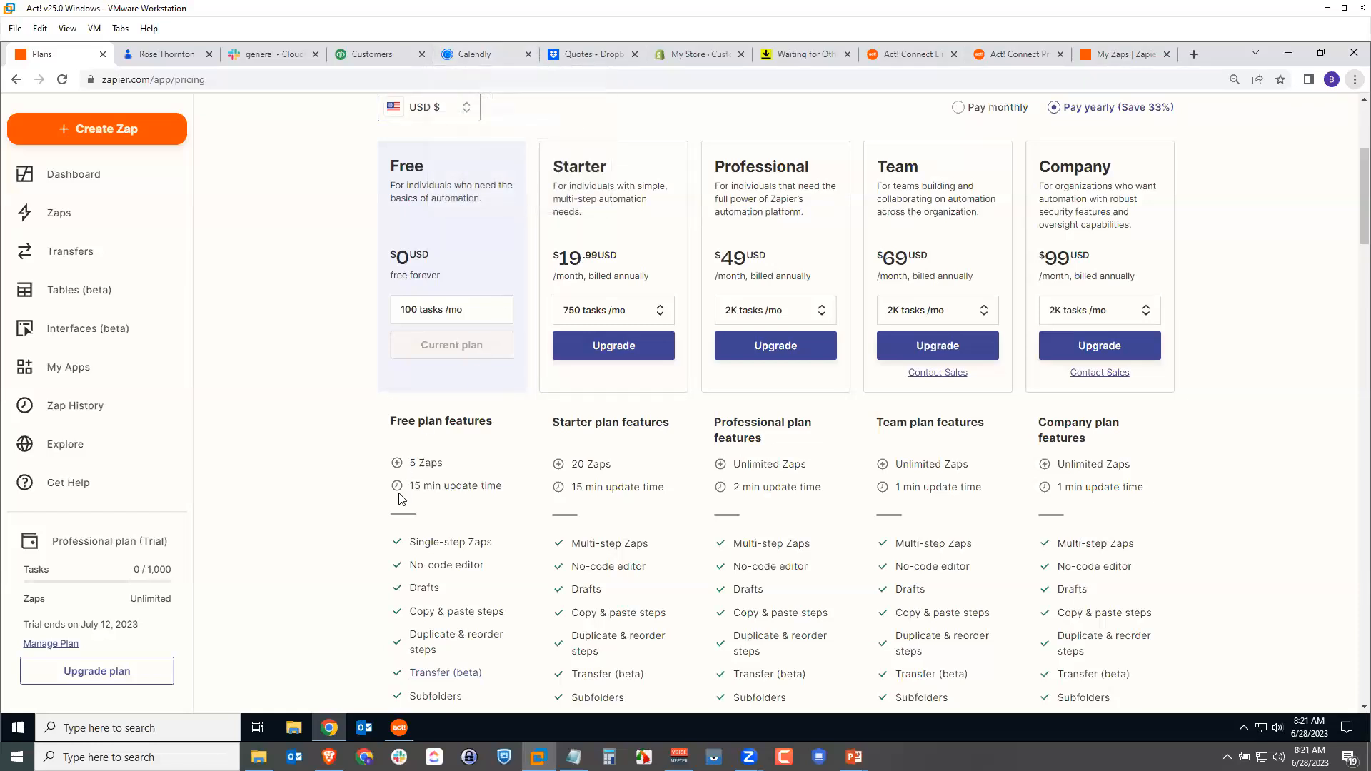
mouse_move(462, 494)
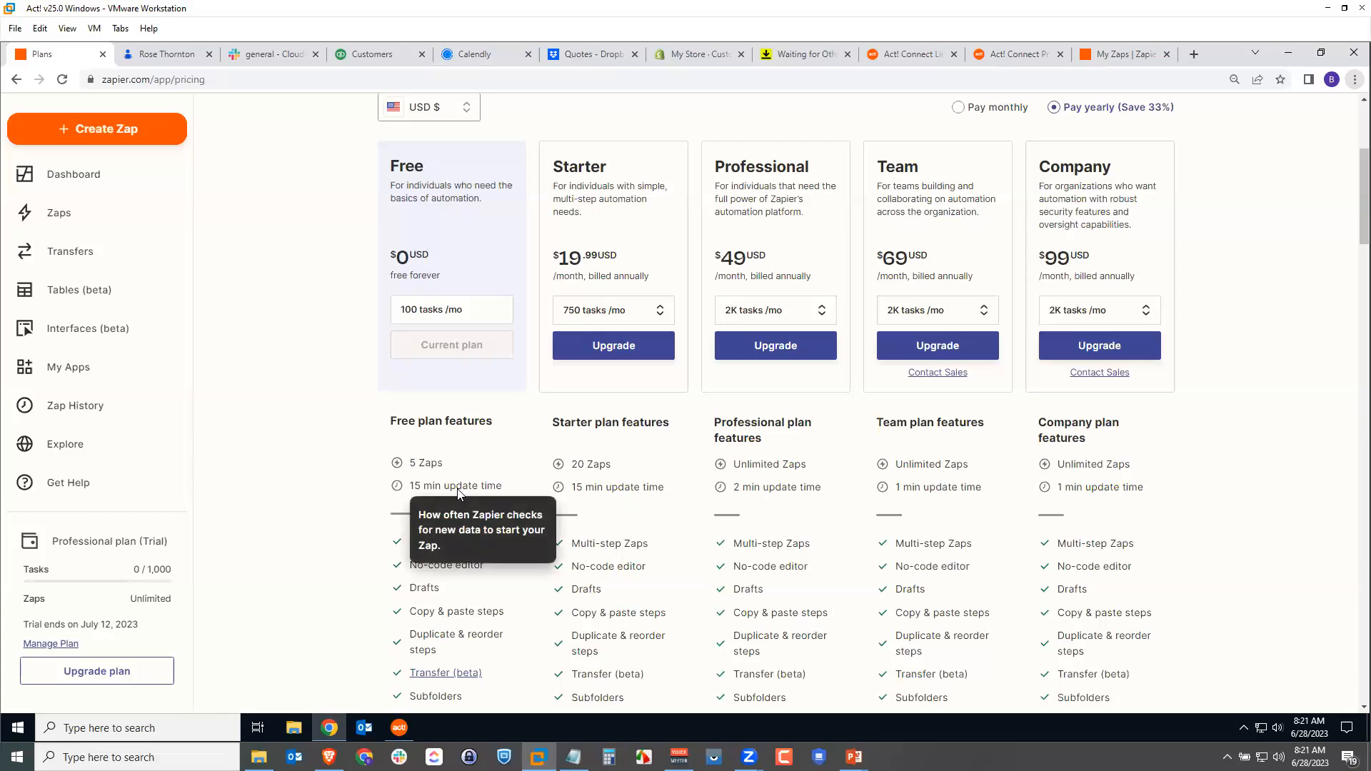
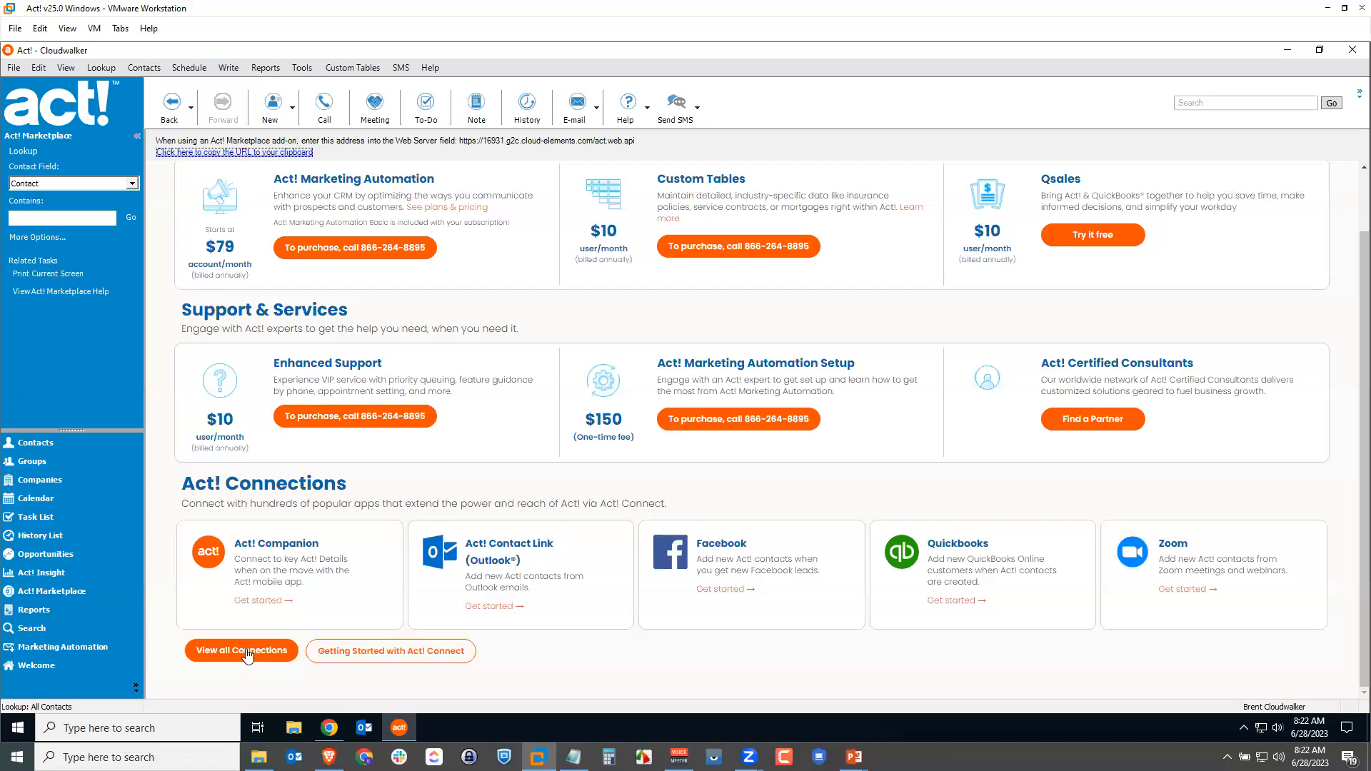
Open the full Act! connections list and start the Slack connection's Zapier integration page
click(247, 658)
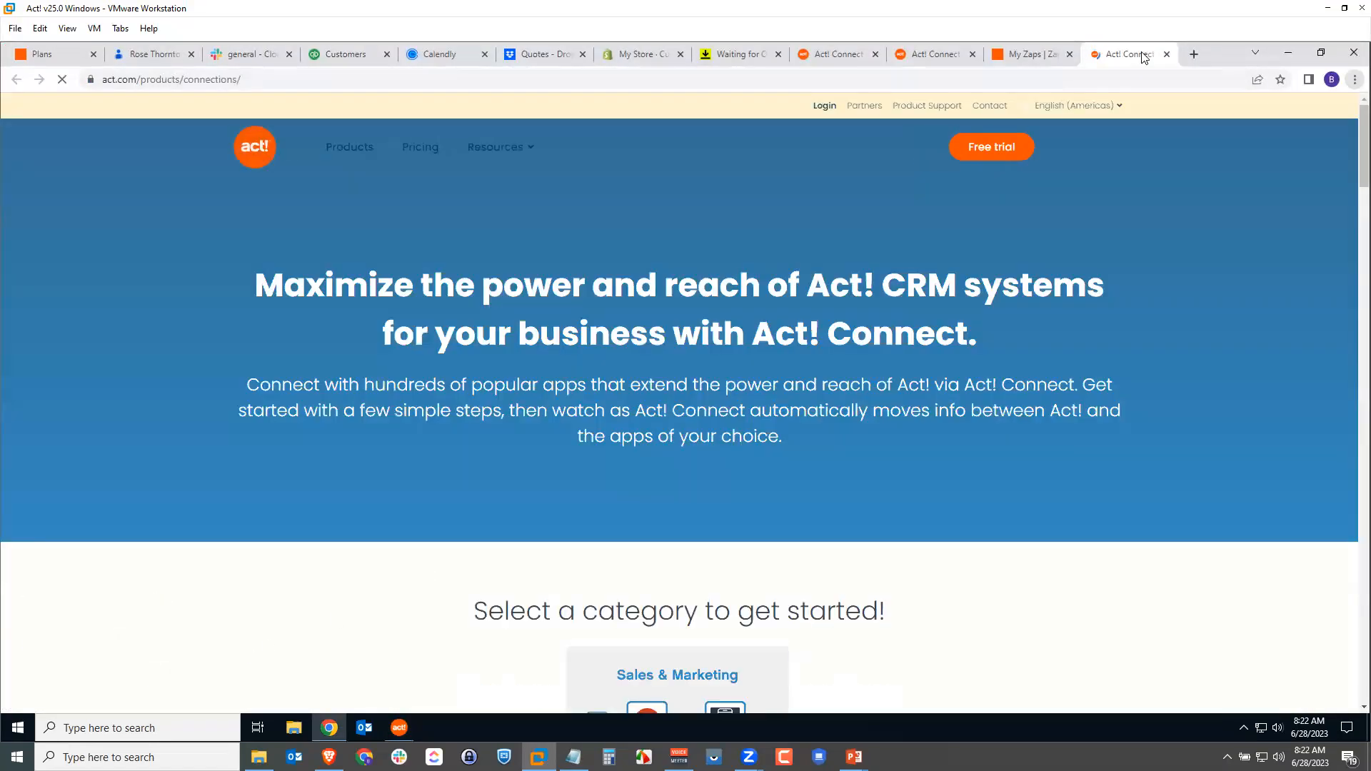
scroll(686, 315, down, 15)
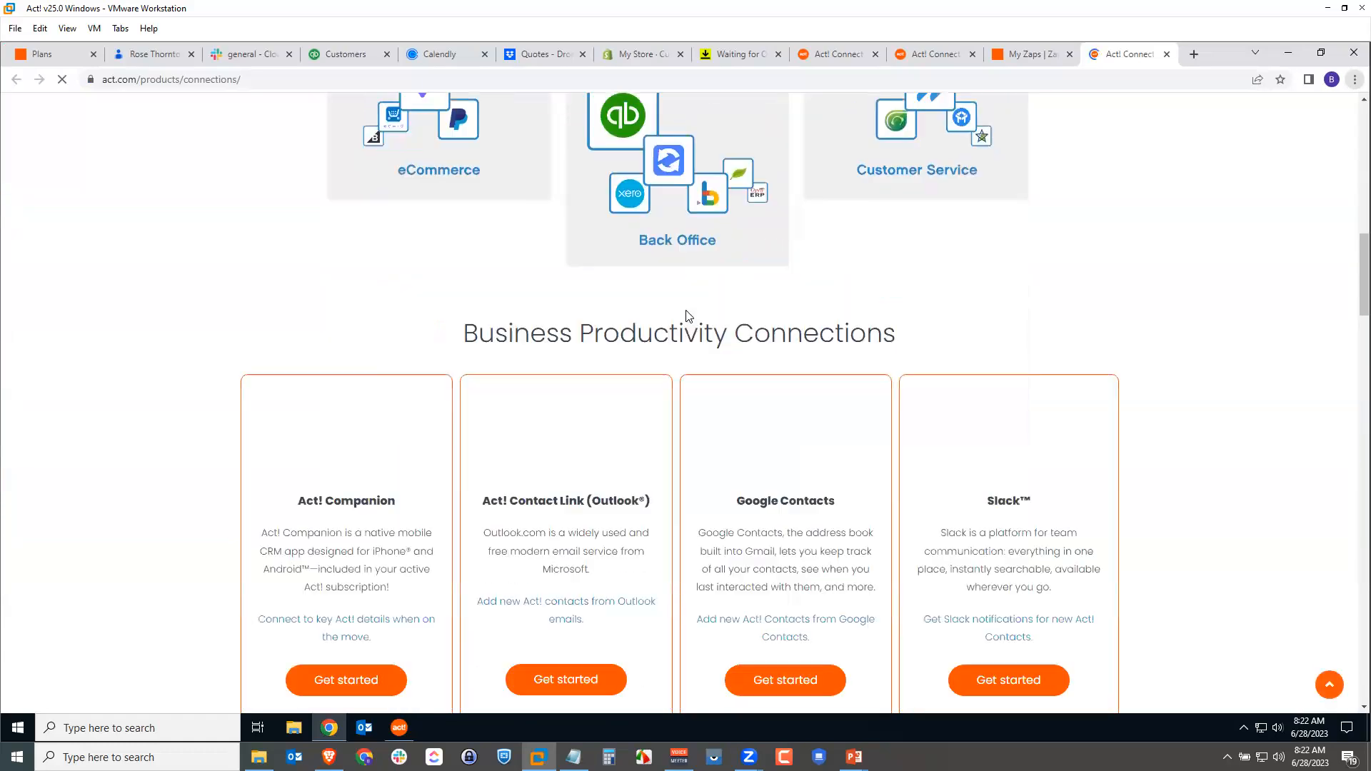
scroll(786, 307, down, 1)
scroll(1041, 293, up, 1)
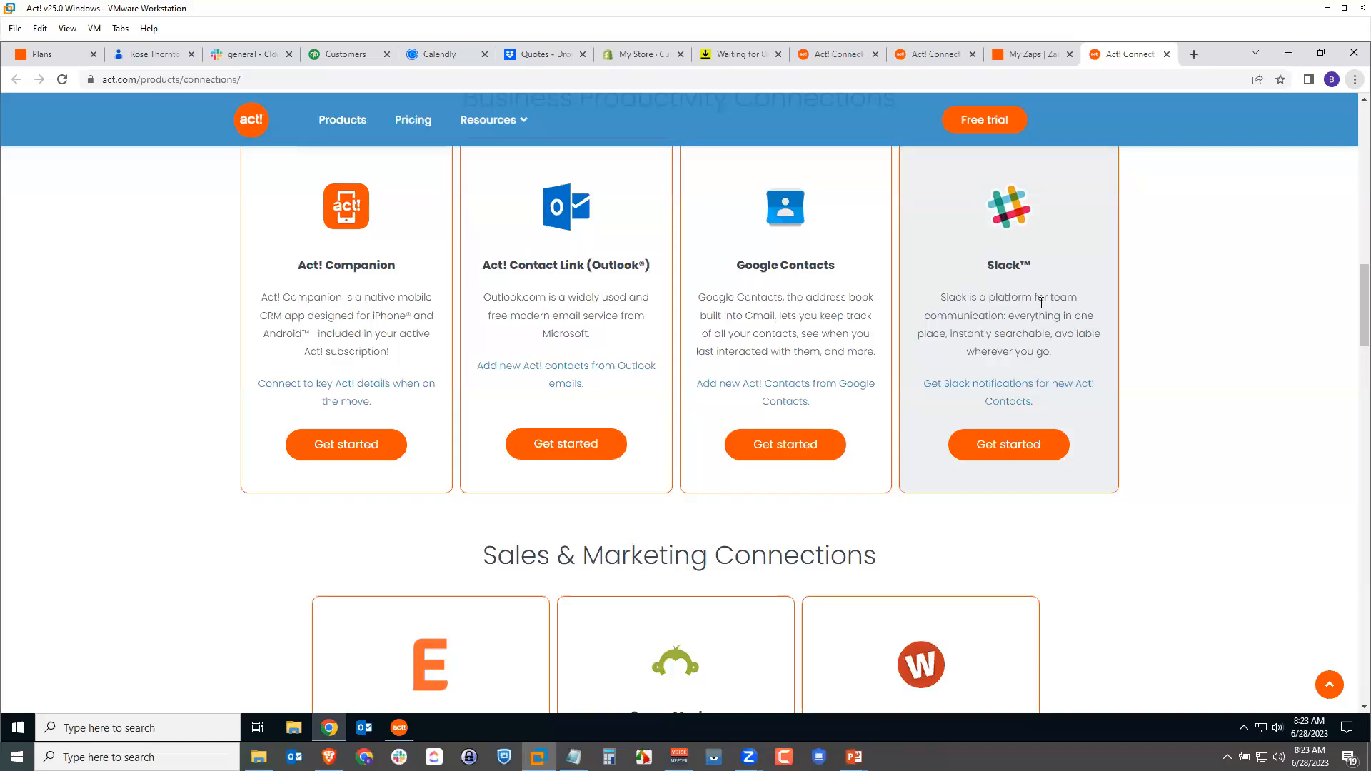
click(1003, 447)
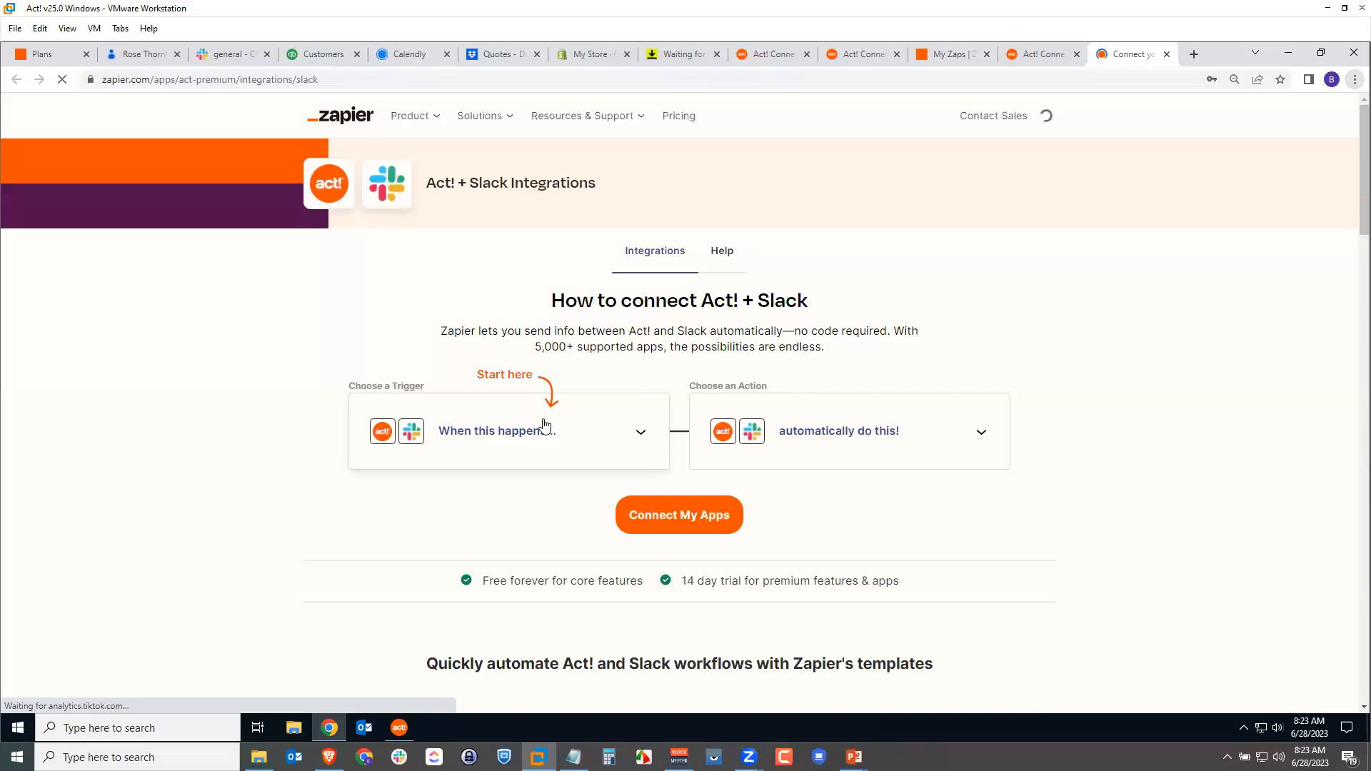
Try the 'Get Slack notifications for new Act! contacts' template
scroll(610, 421, down, 6)
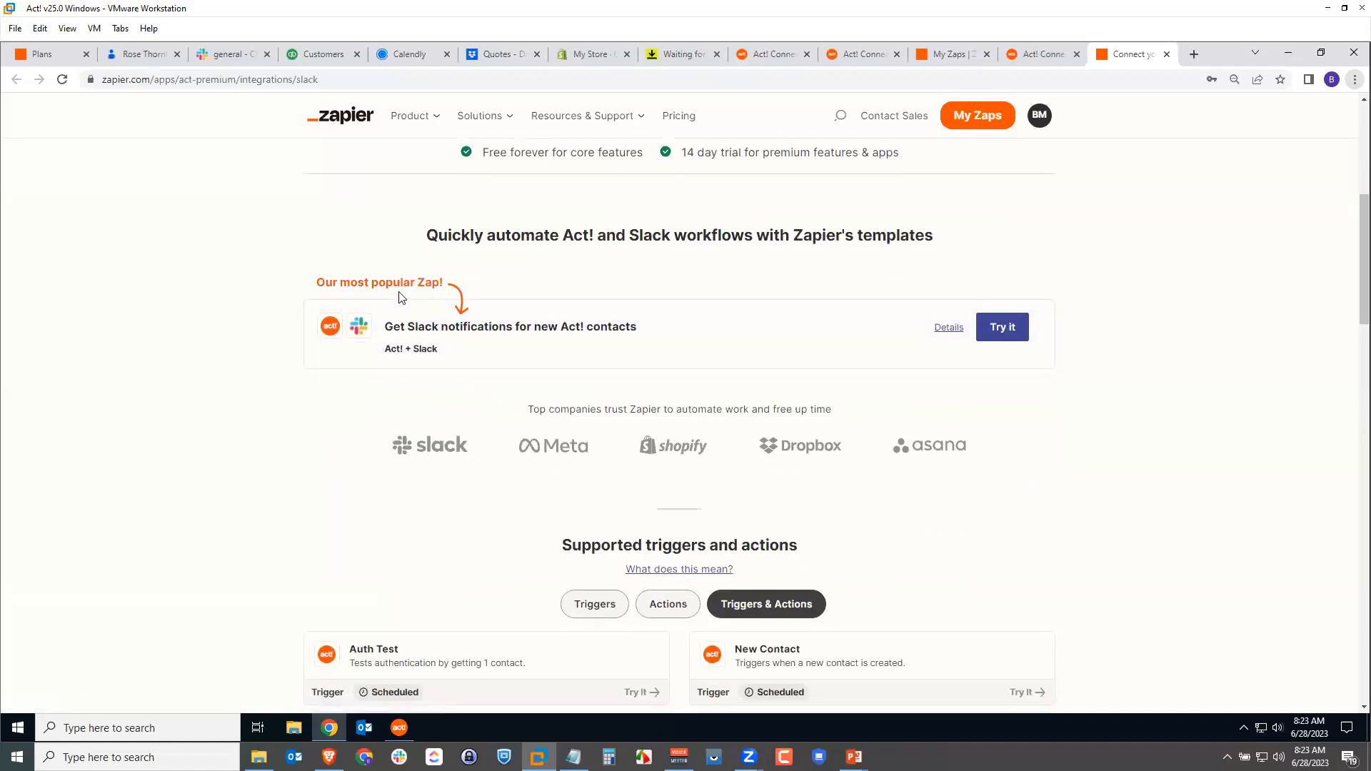
click(1014, 340)
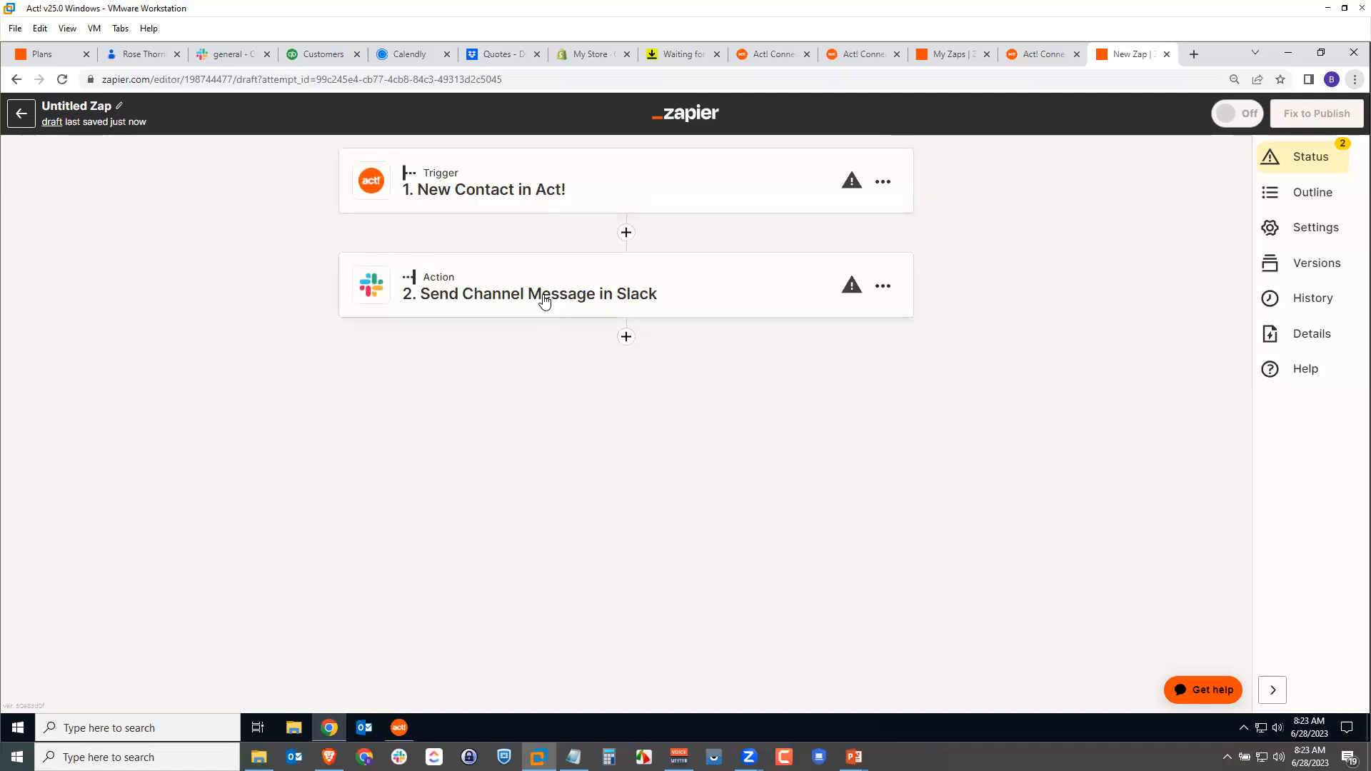
Set up the New Contact in Act! trigger with the connected account, testing with Contact A
click(646, 188)
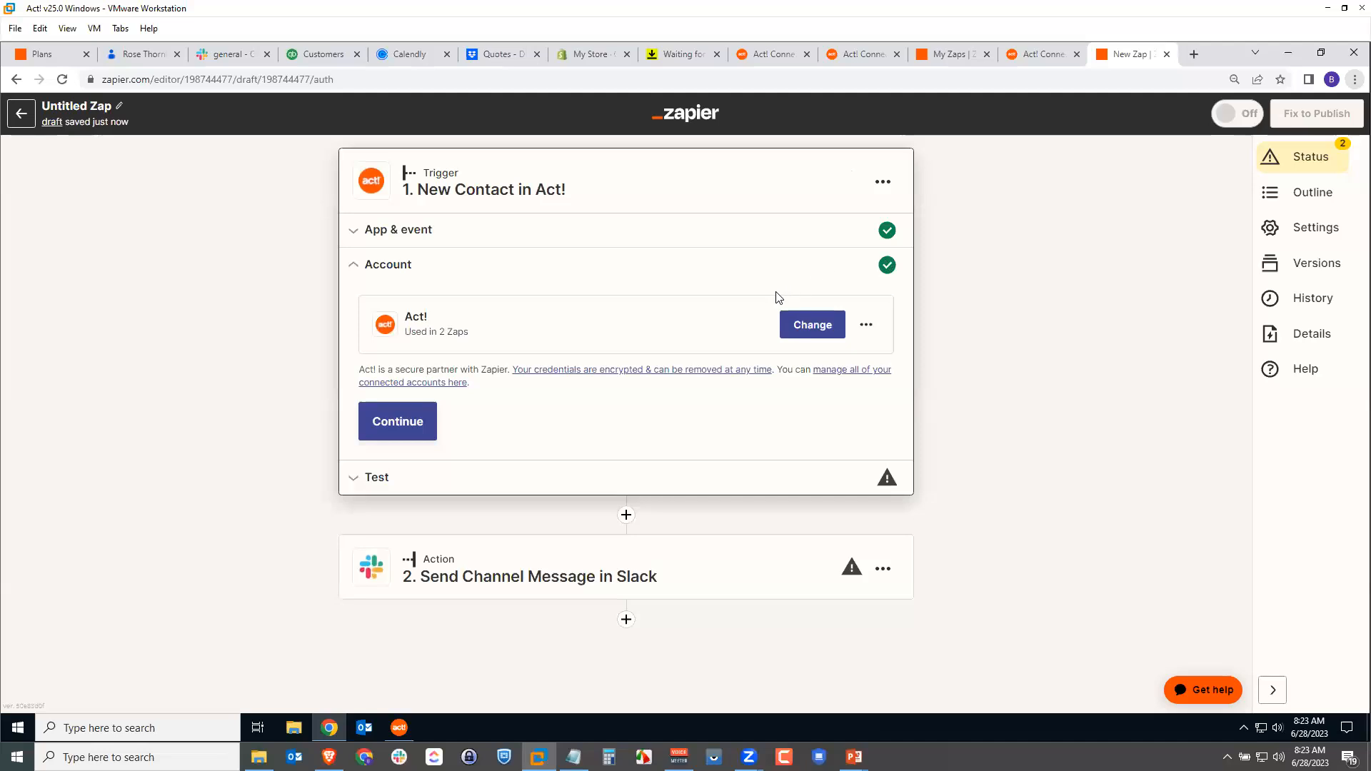
click(404, 421)
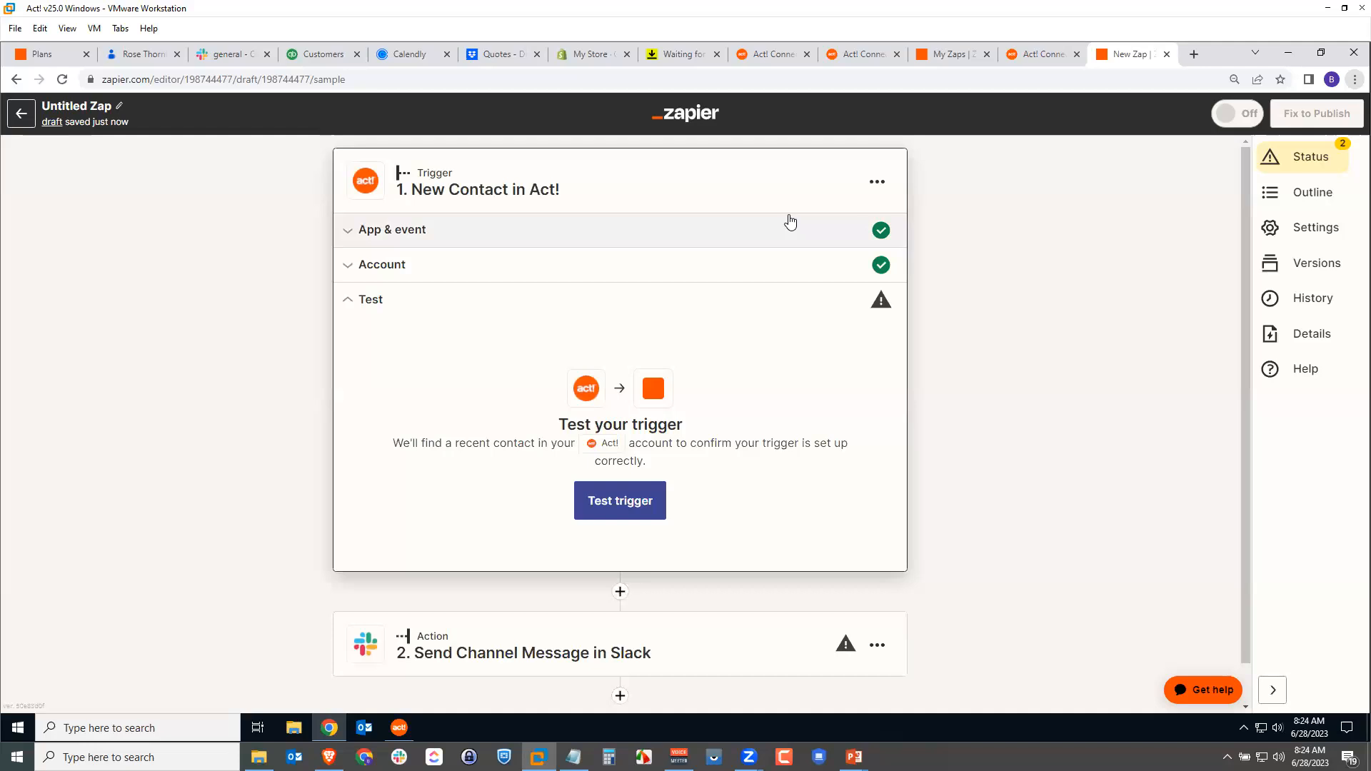
click(631, 506)
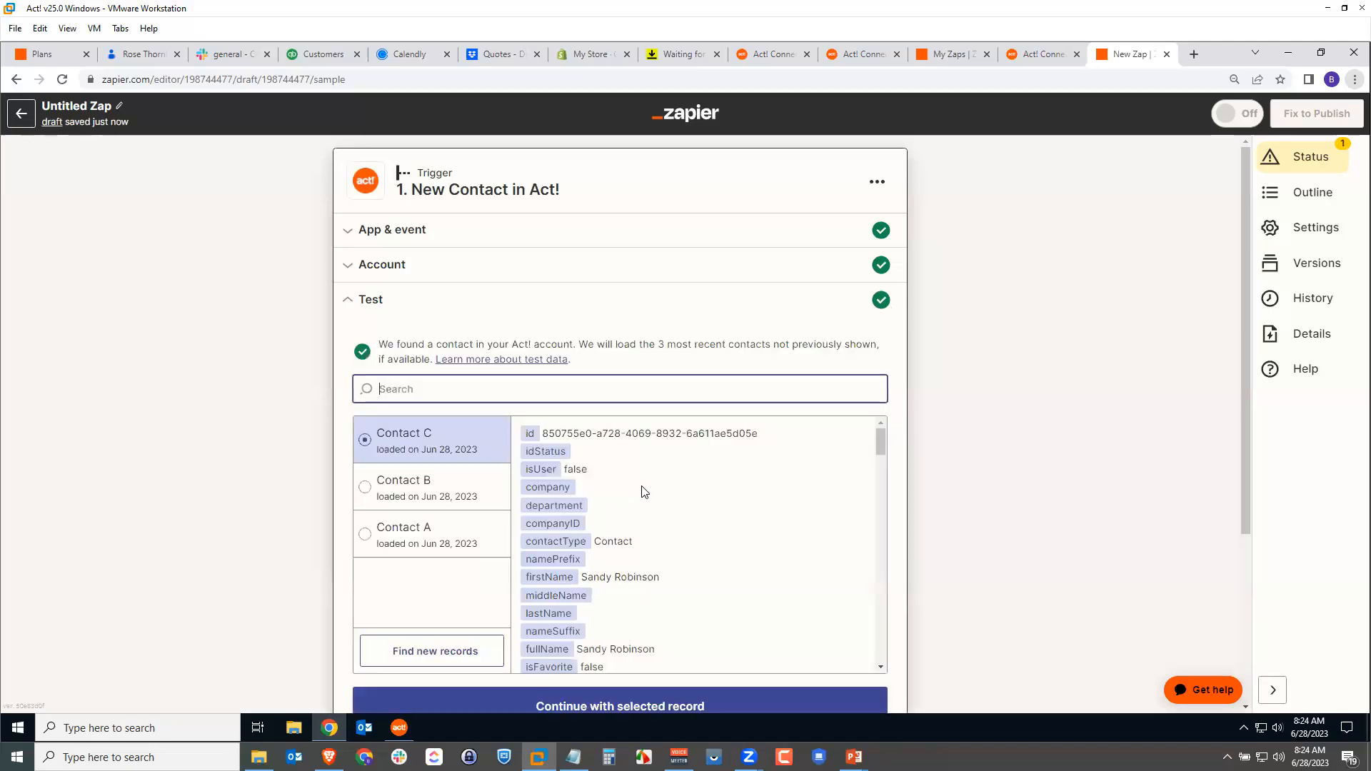
click(368, 539)
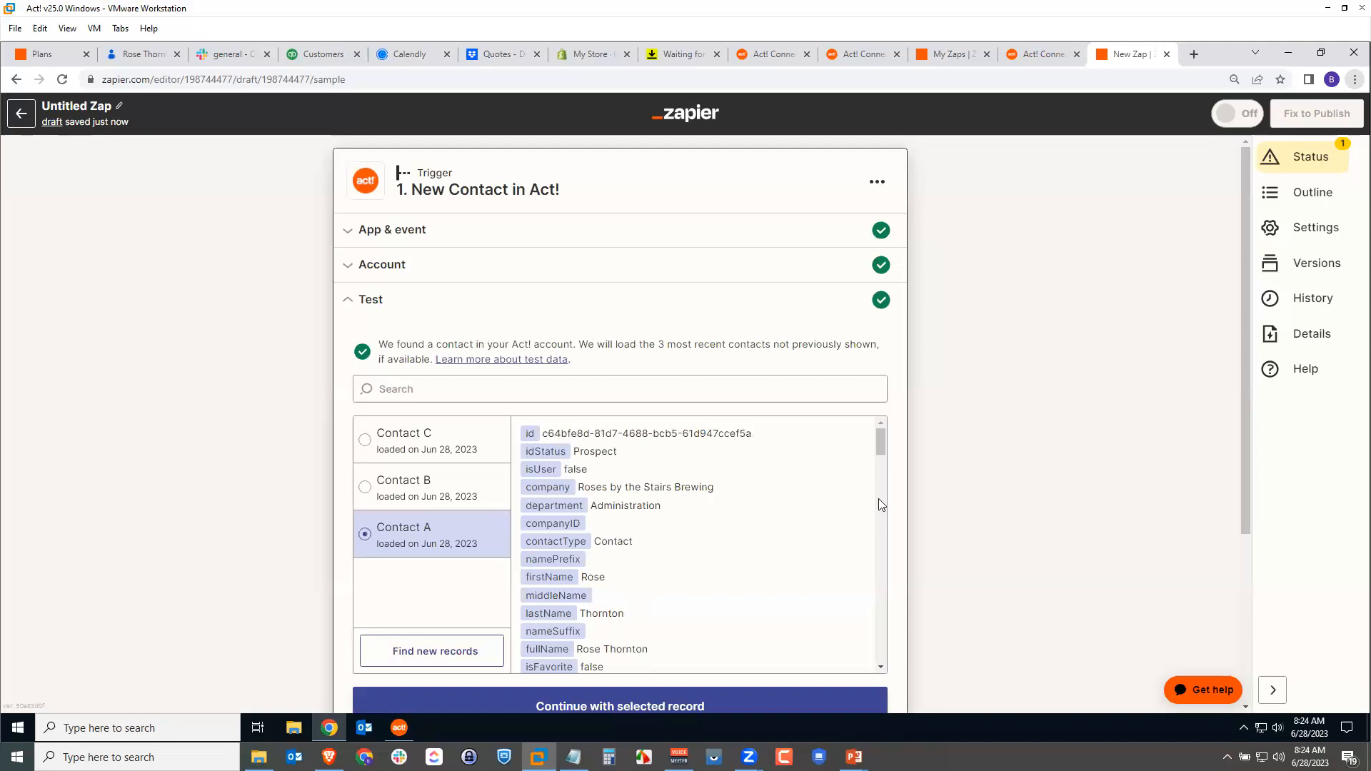
scroll(905, 491, down, 3)
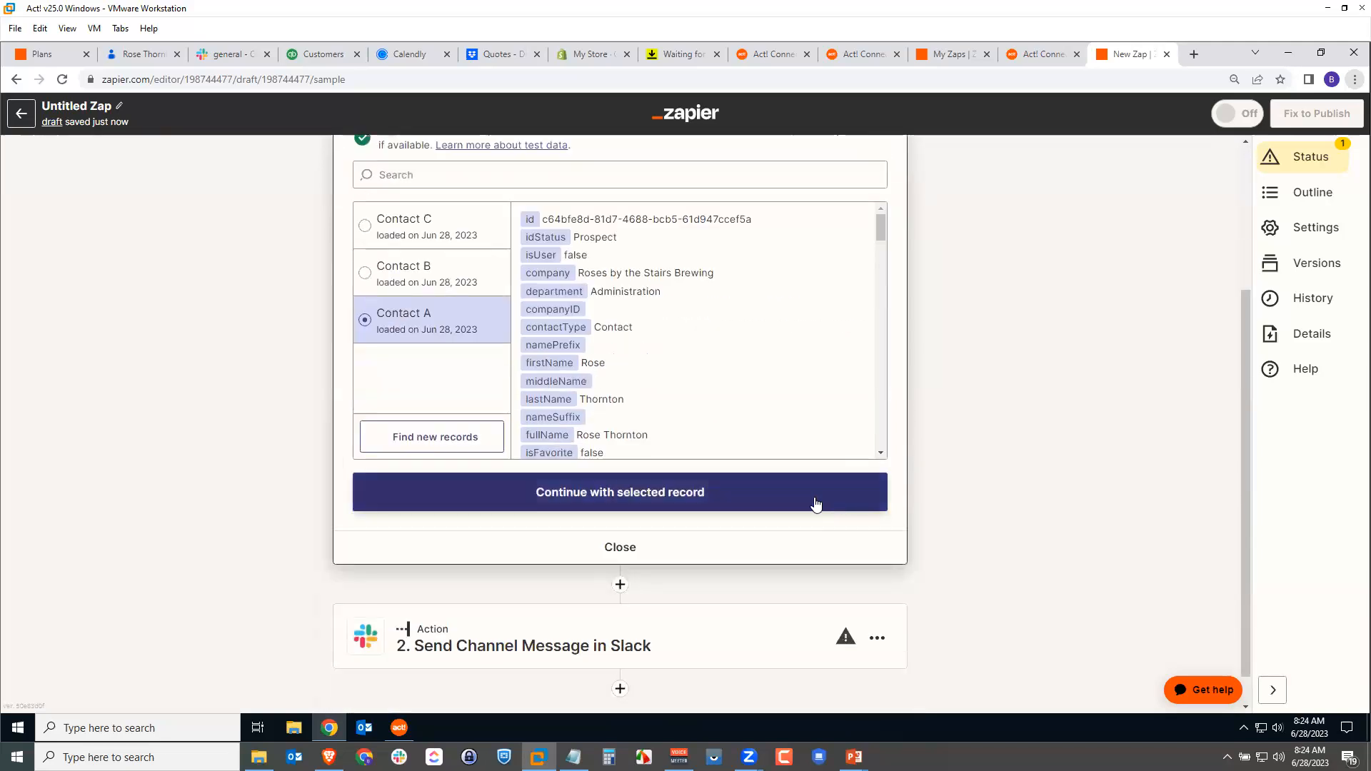
click(634, 502)
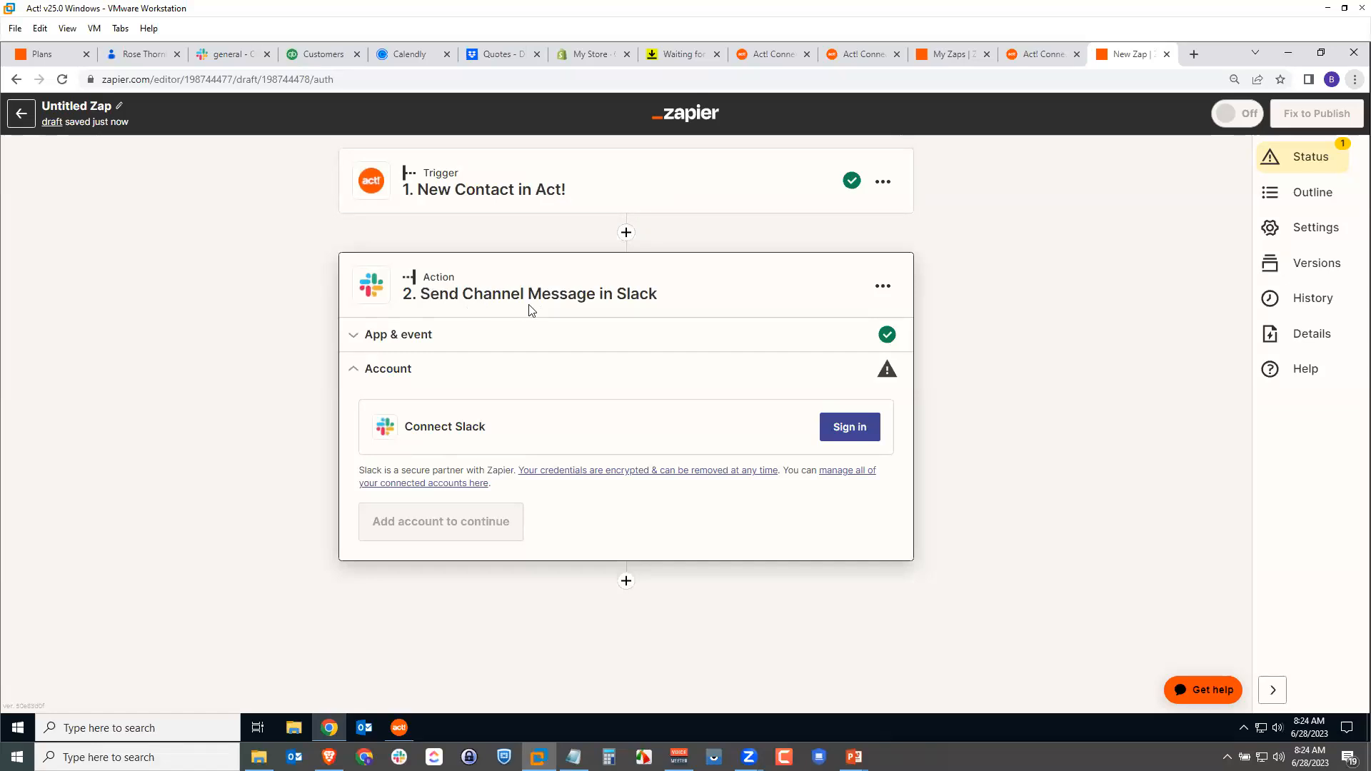
Sign in to Slack and allow Zapier access to the Cloudwalker Brewery Supply workspace
click(860, 427)
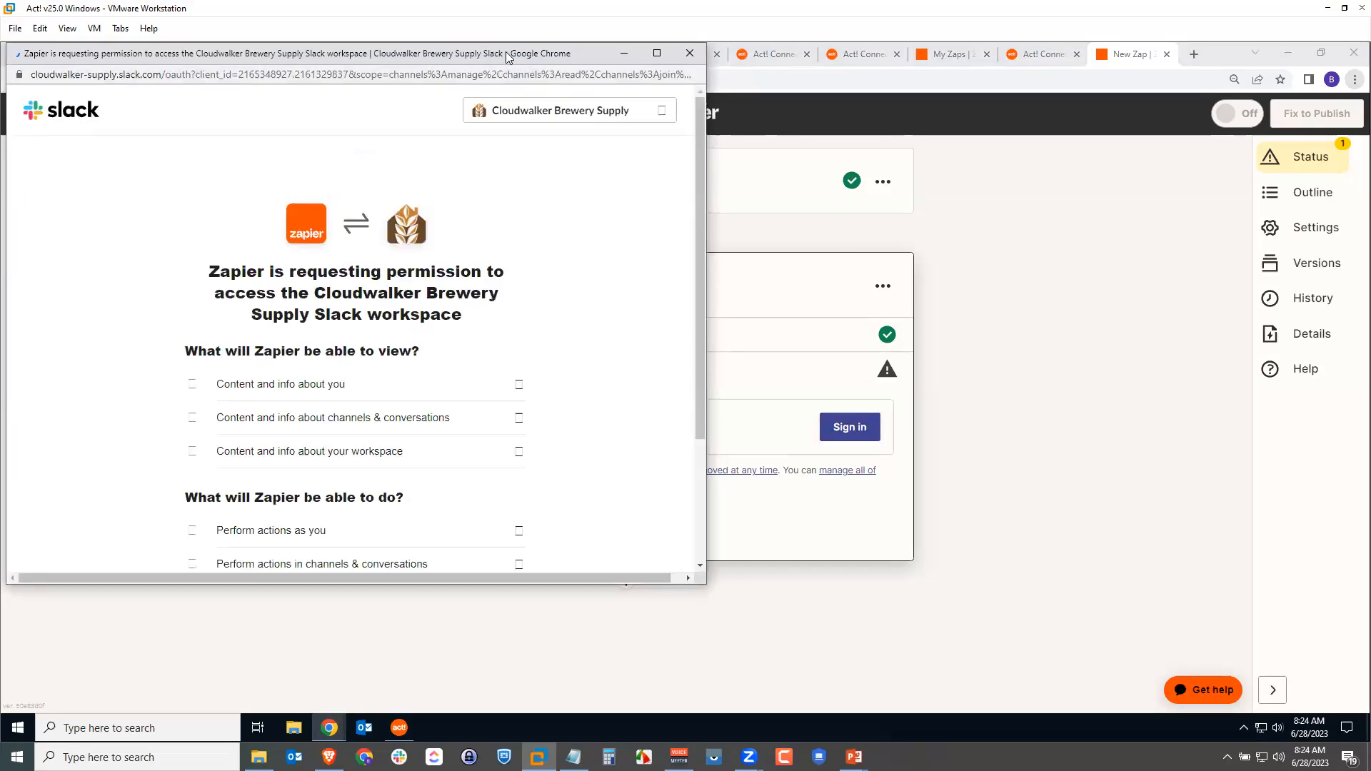
drag(506, 52, 637, 120)
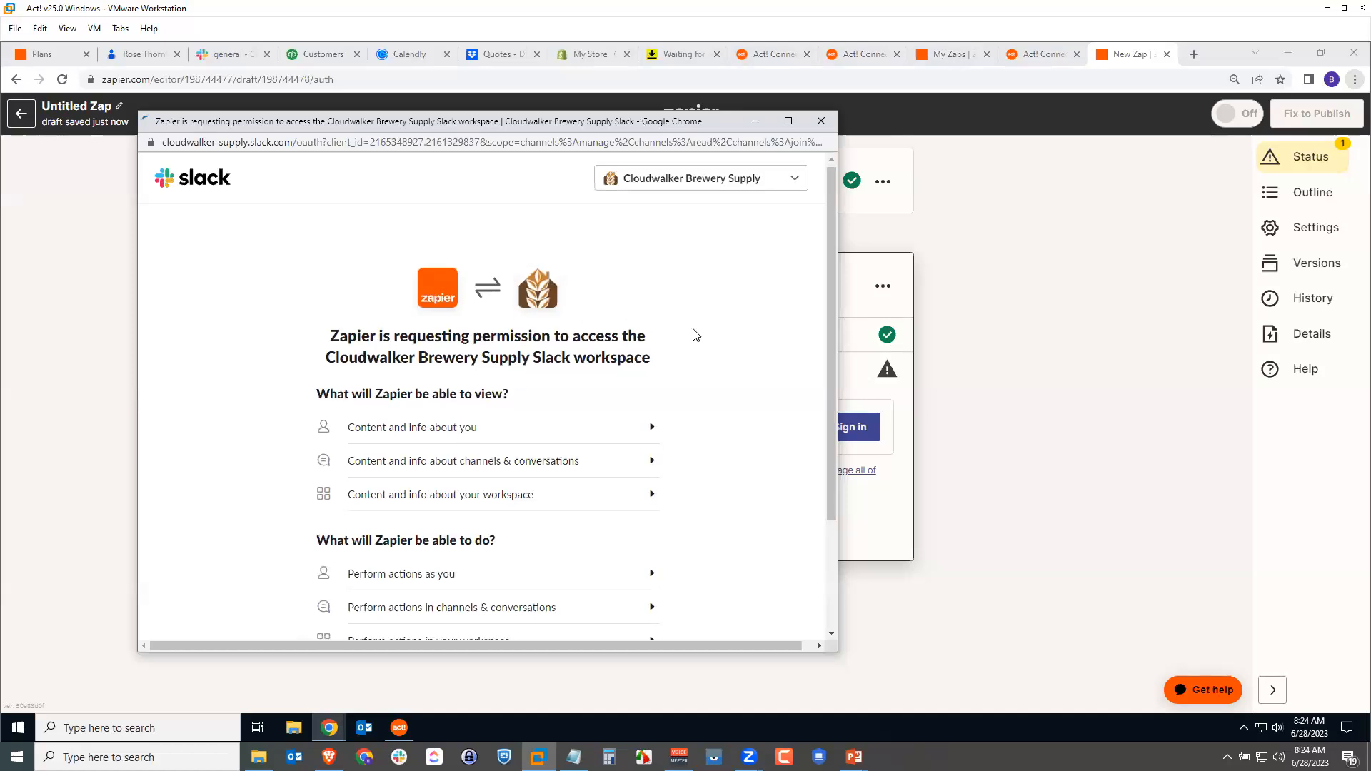
scroll(692, 333, down, 2)
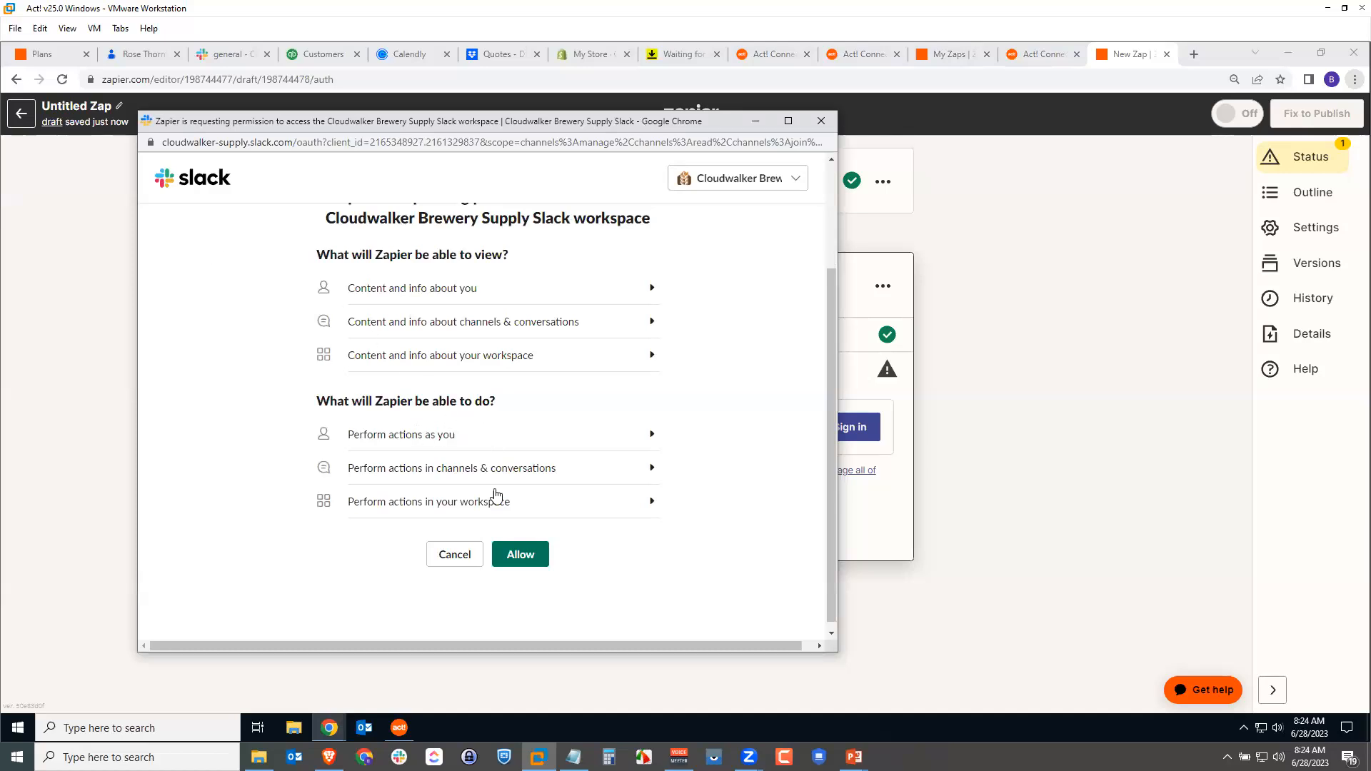
click(534, 555)
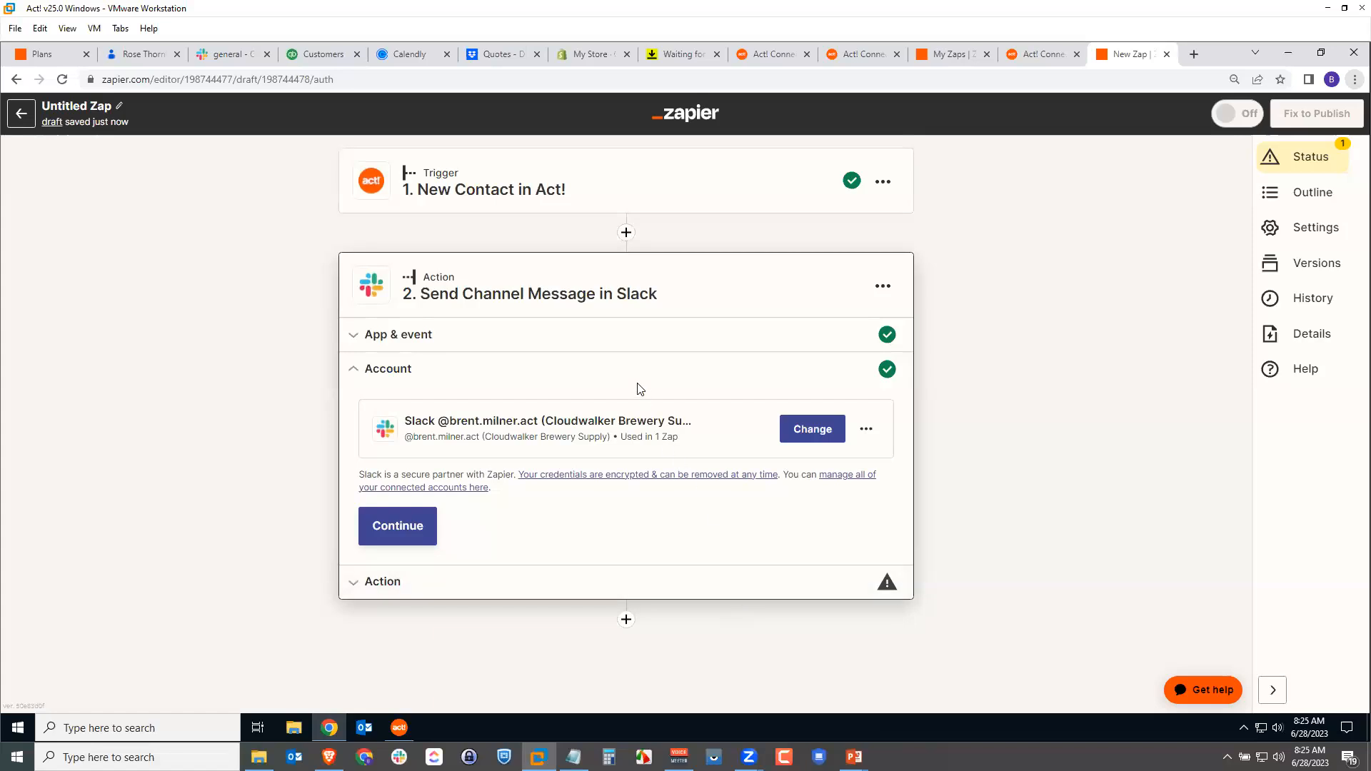
Confirm the Slack account and choose general as the message channel
click(392, 524)
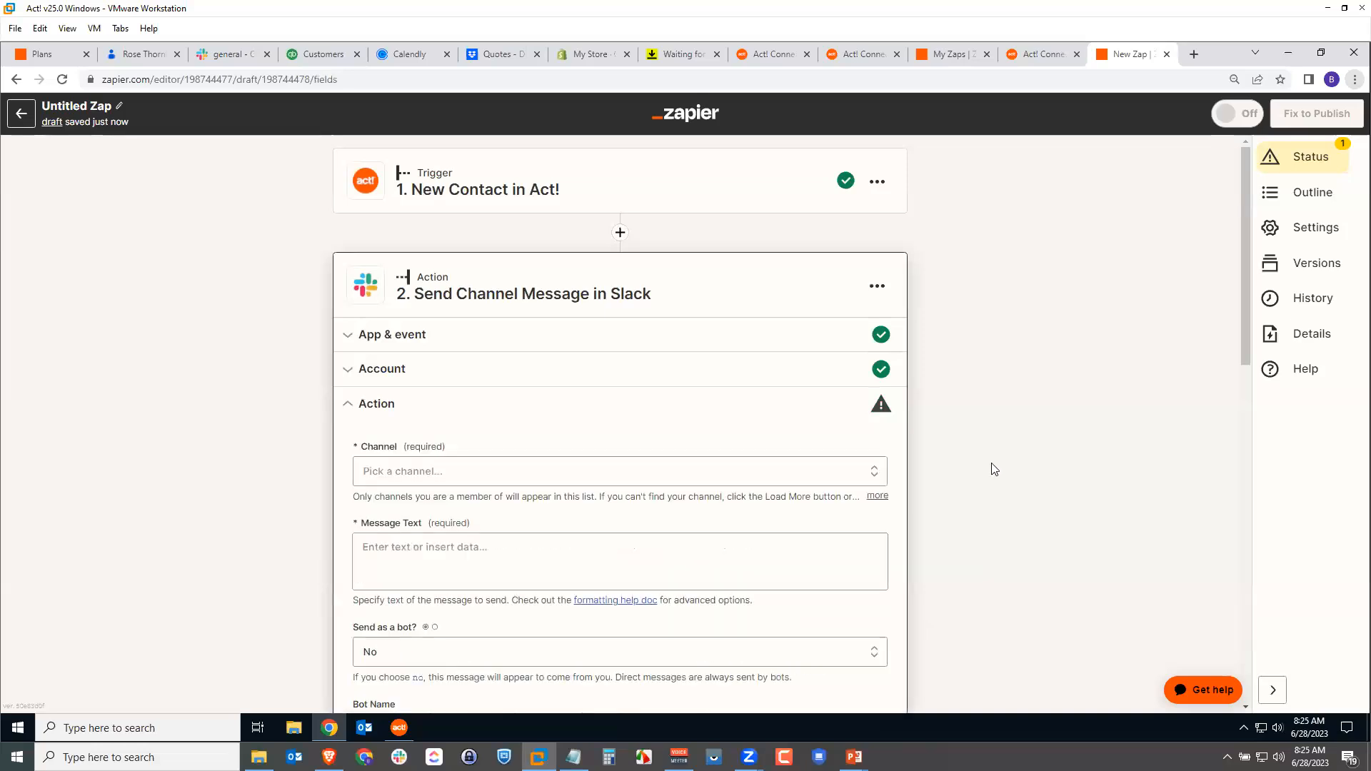
scroll(832, 429, down, 1)
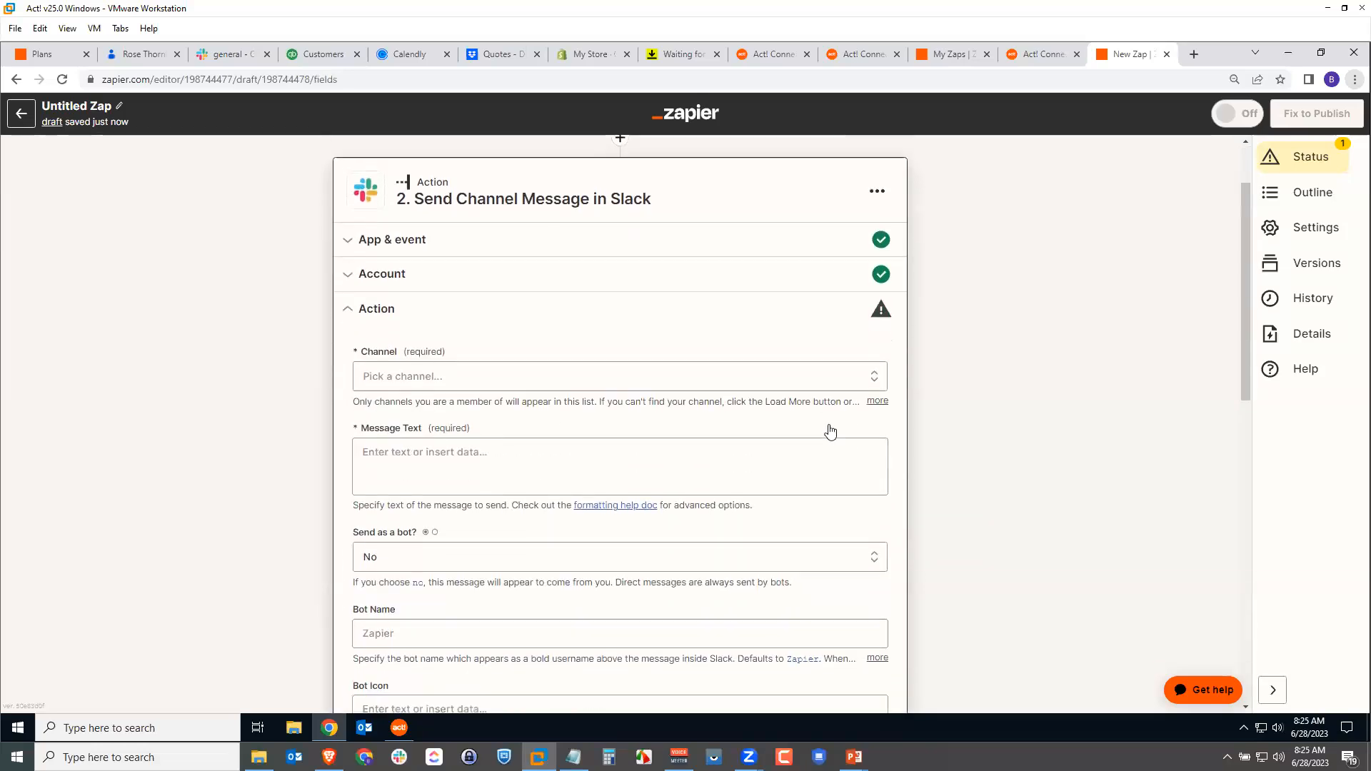
scroll(828, 427, down, 1)
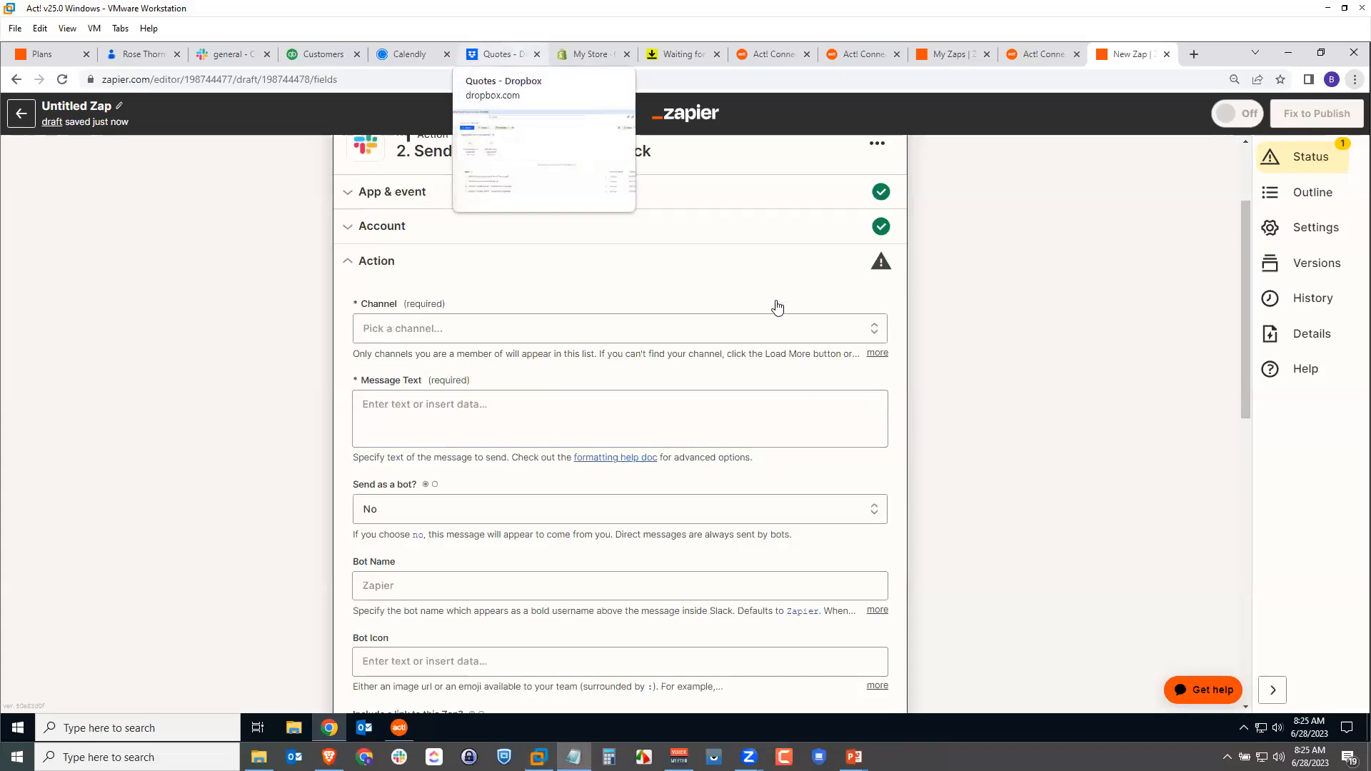
click(473, 329)
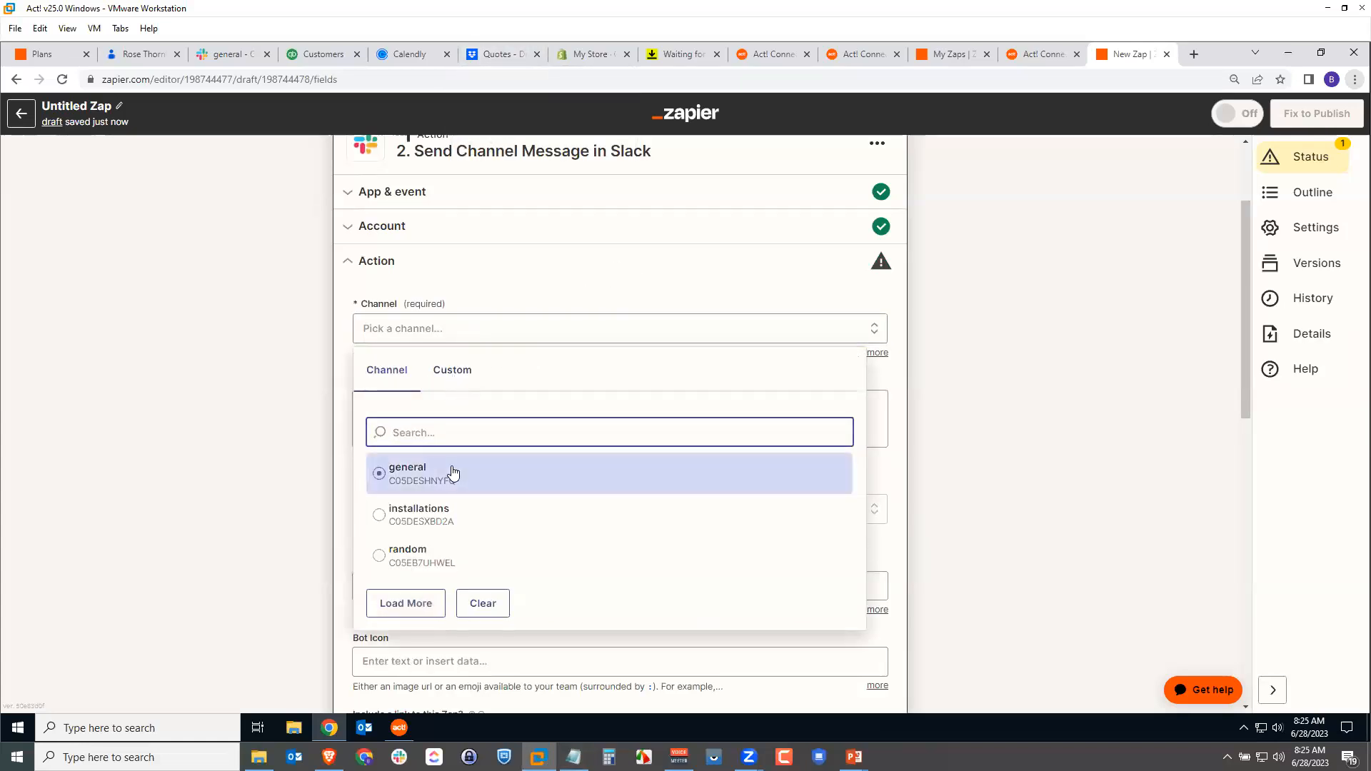
click(398, 561)
click(408, 484)
click(389, 517)
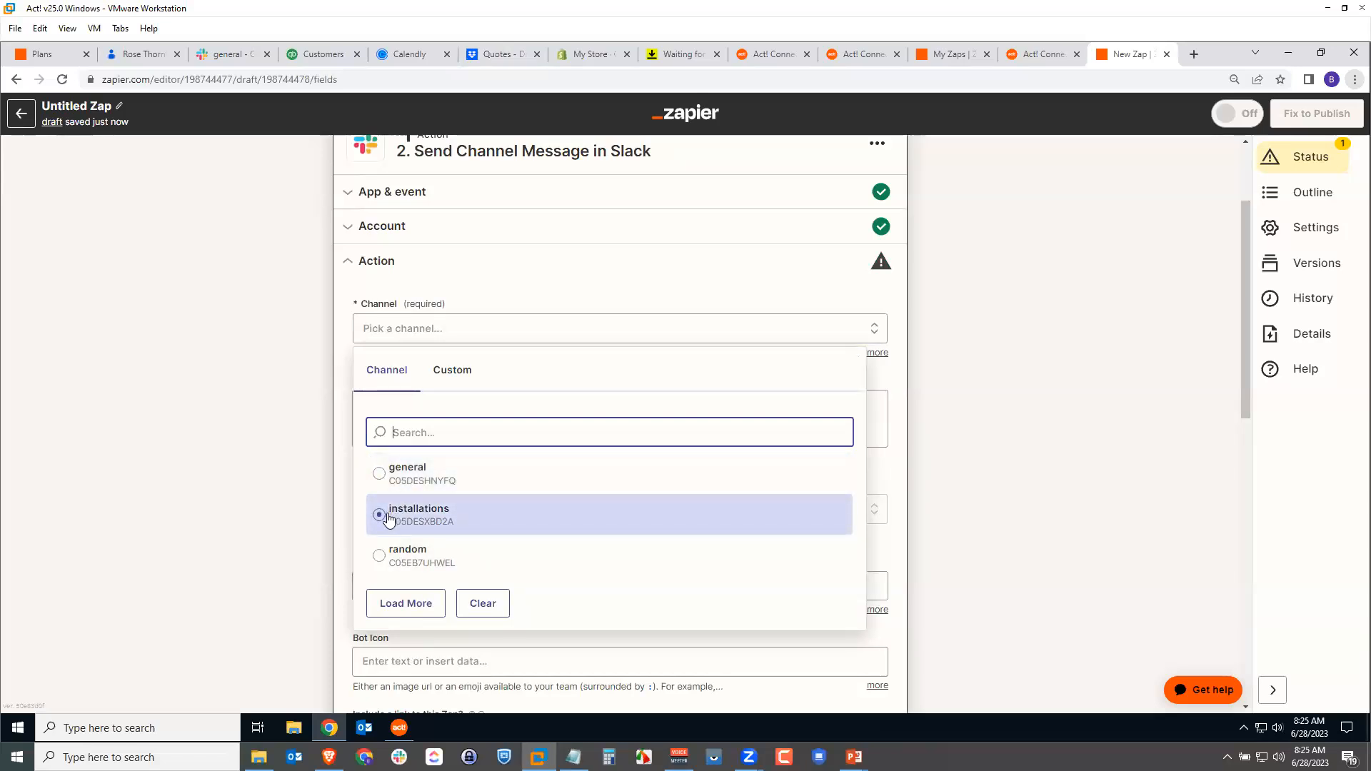
click(389, 557)
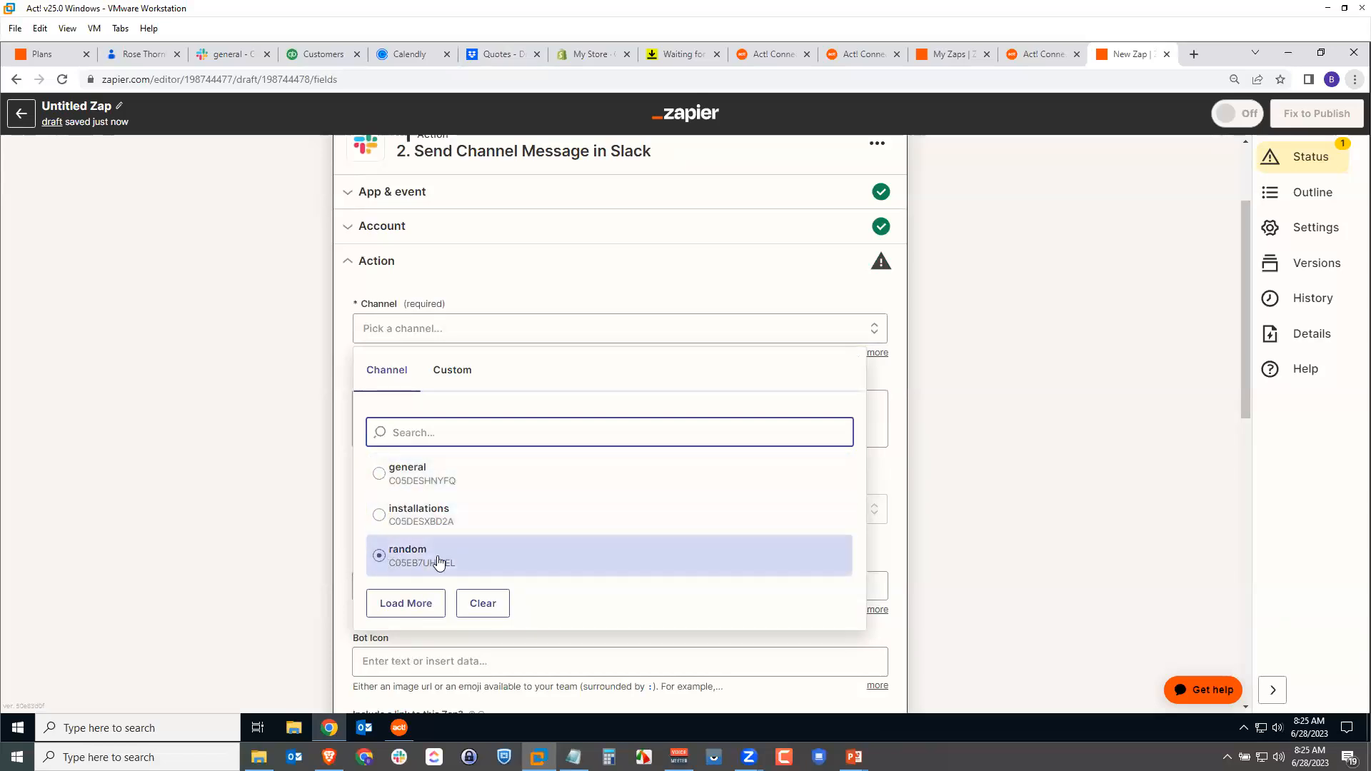
click(379, 477)
click(380, 477)
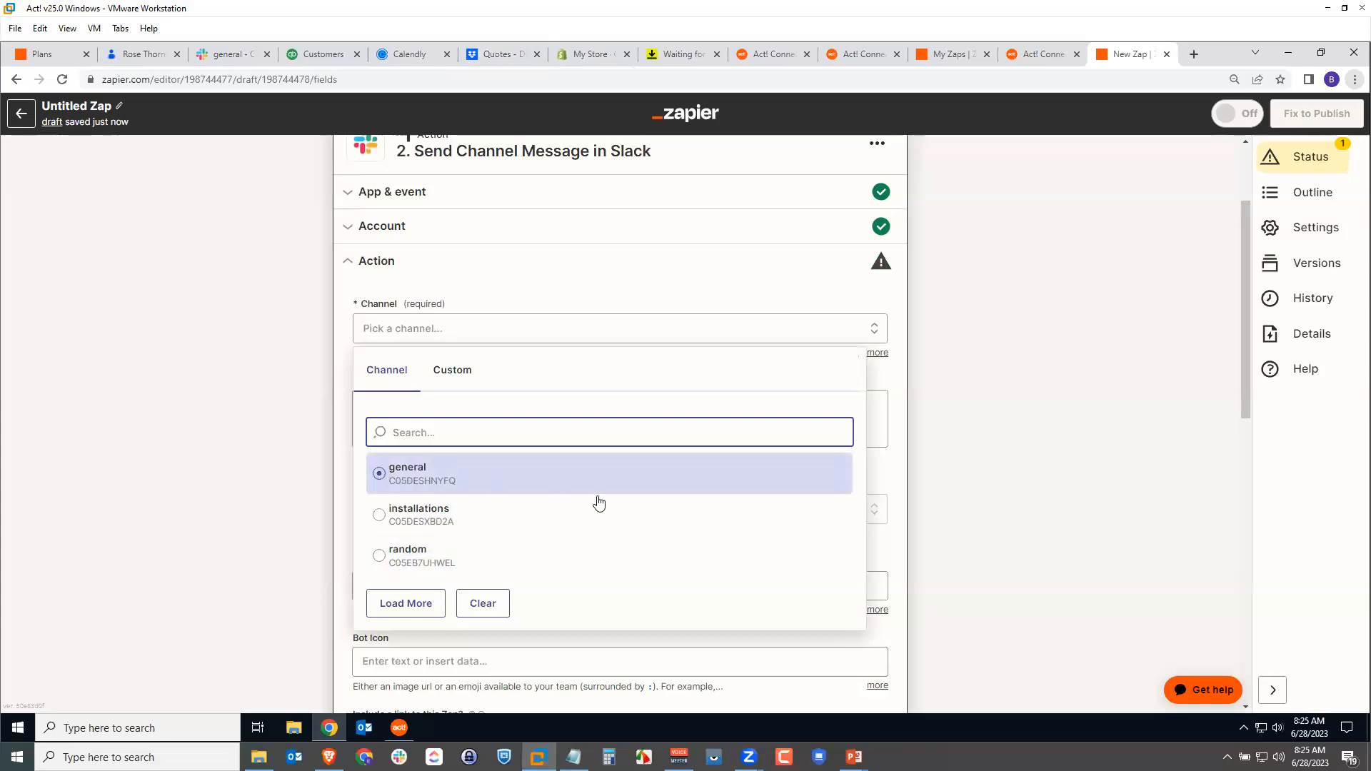
Paste the new-contact announcement into Message Text, add a period, and delete the xxx placeholder
click(454, 405)
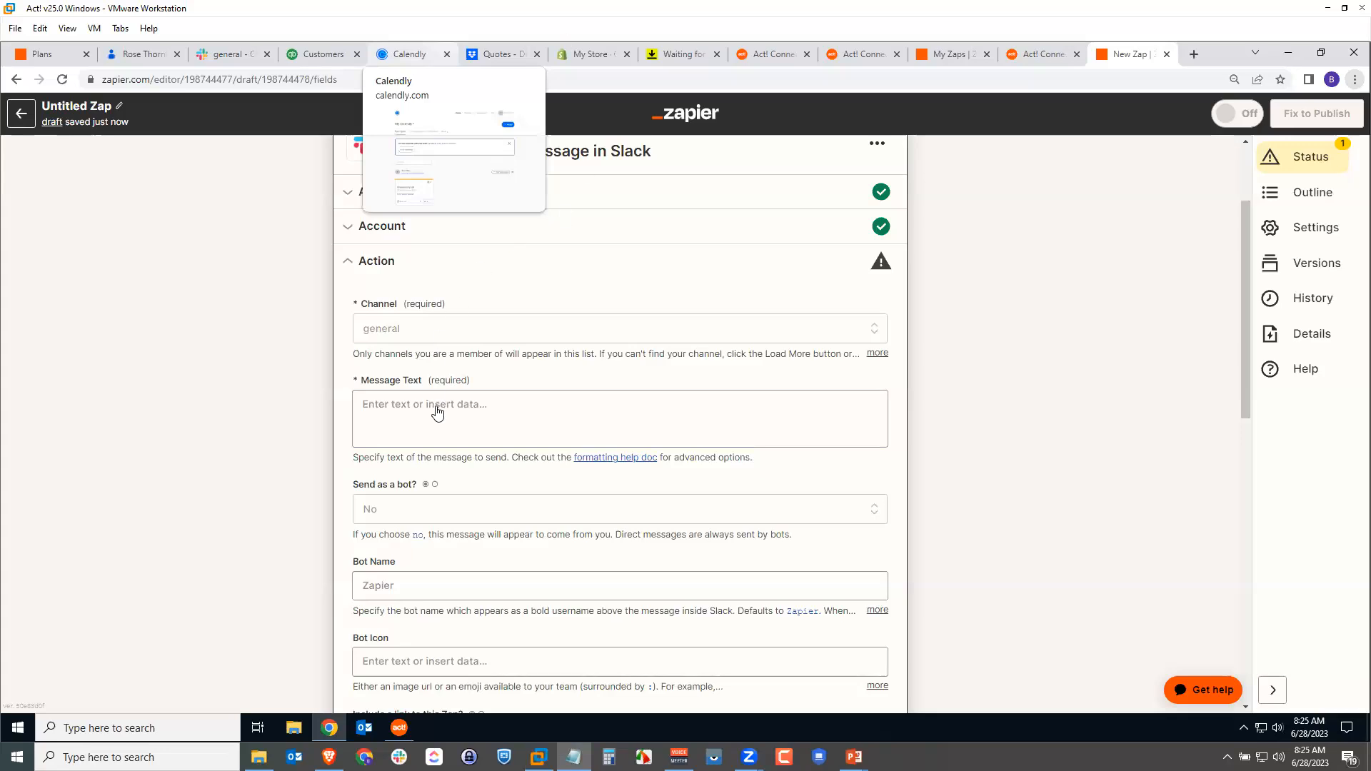
click(467, 404)
text(A new contact, xxx, has been created)
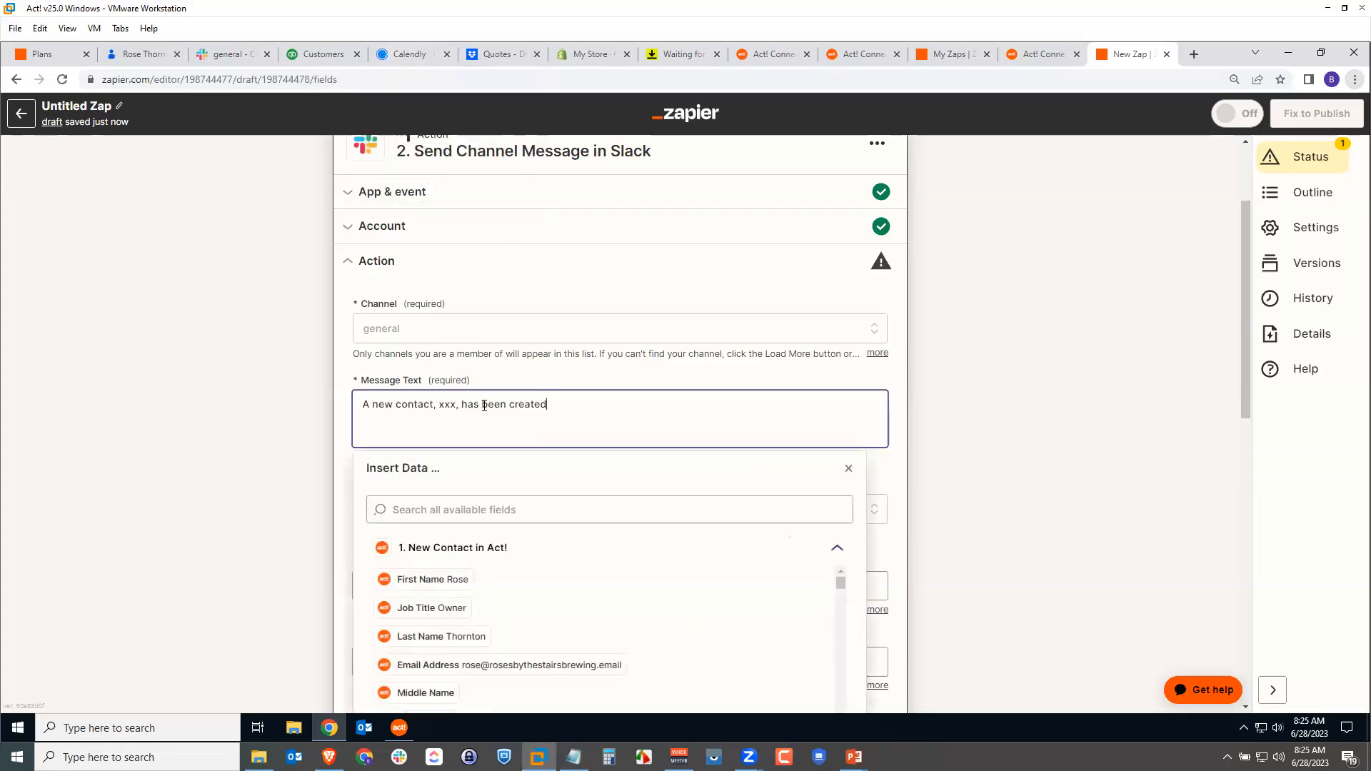
text(.)
double_click(449, 404)
key(BackSpace)
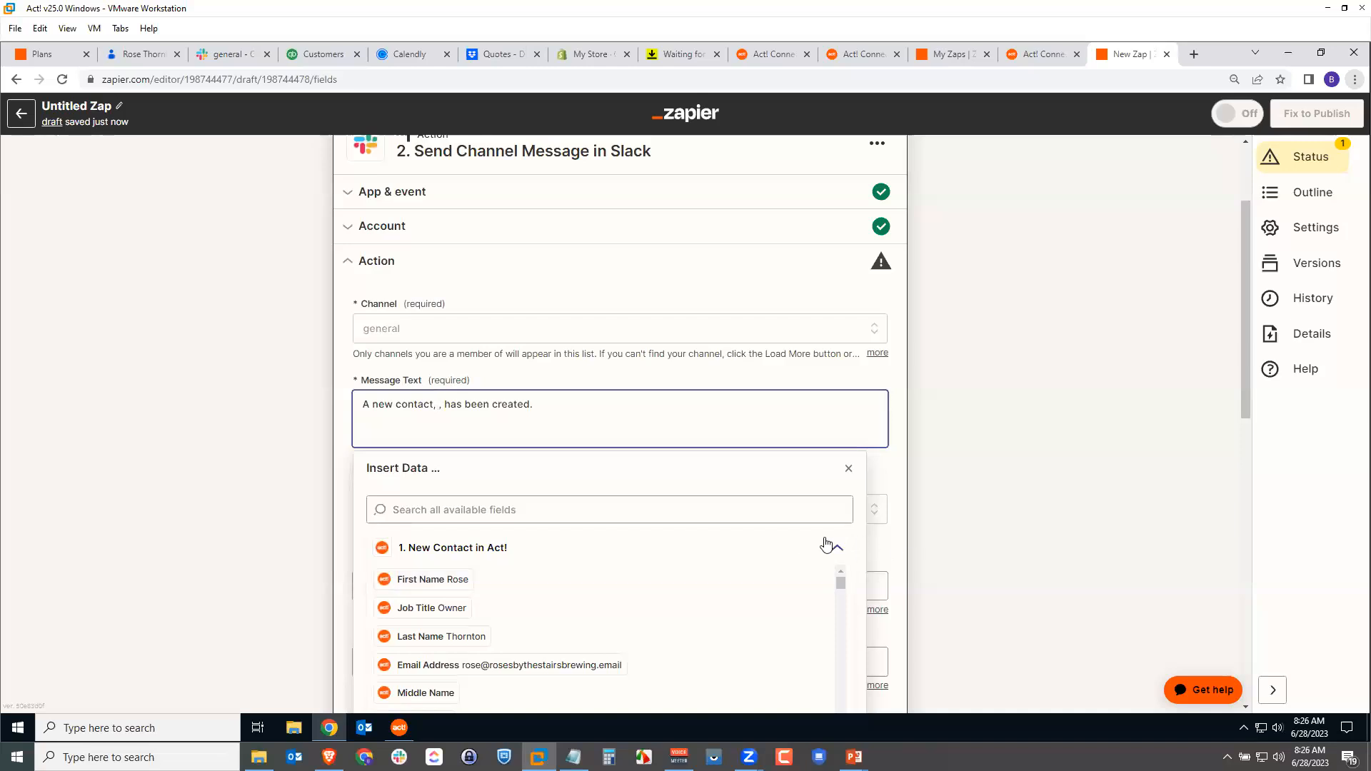
Insert the contact's Full Name field into the message where the placeholder was
click(554, 514)
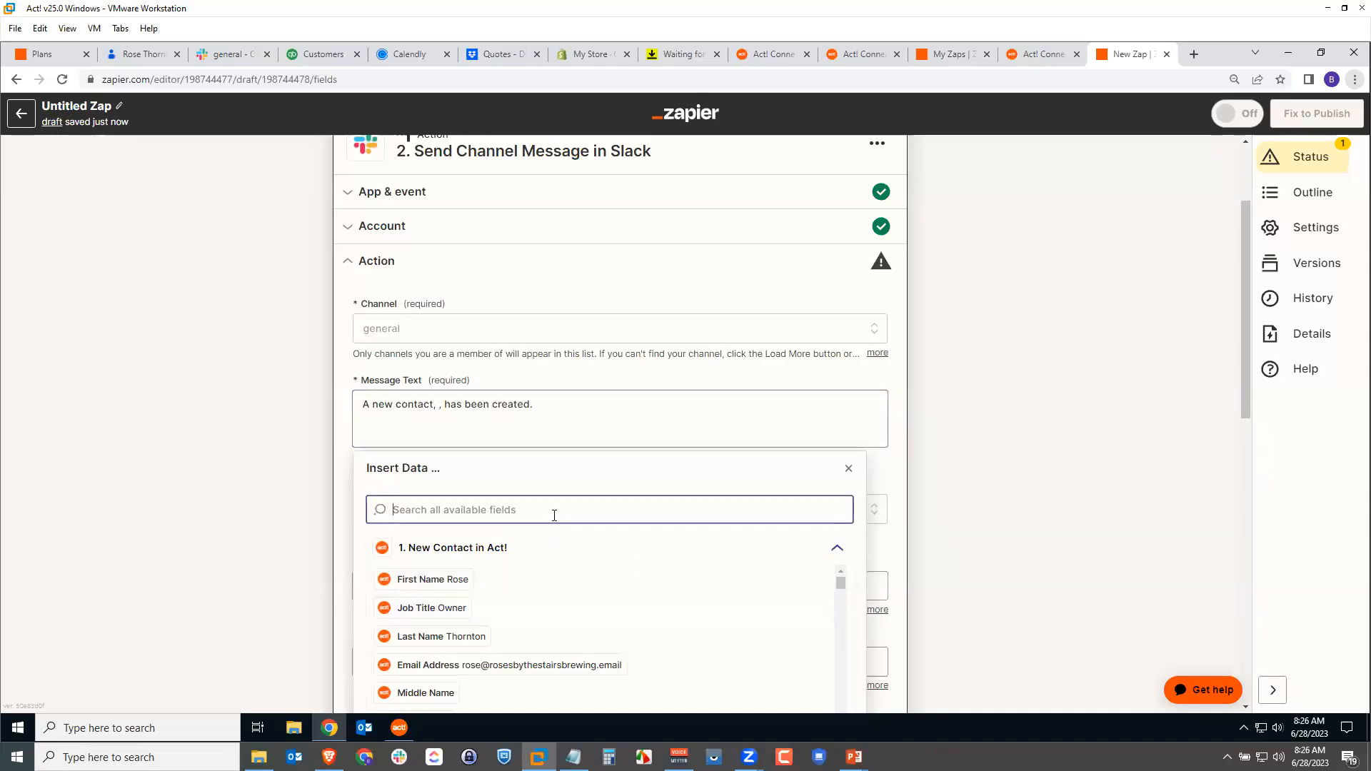
text(fu)
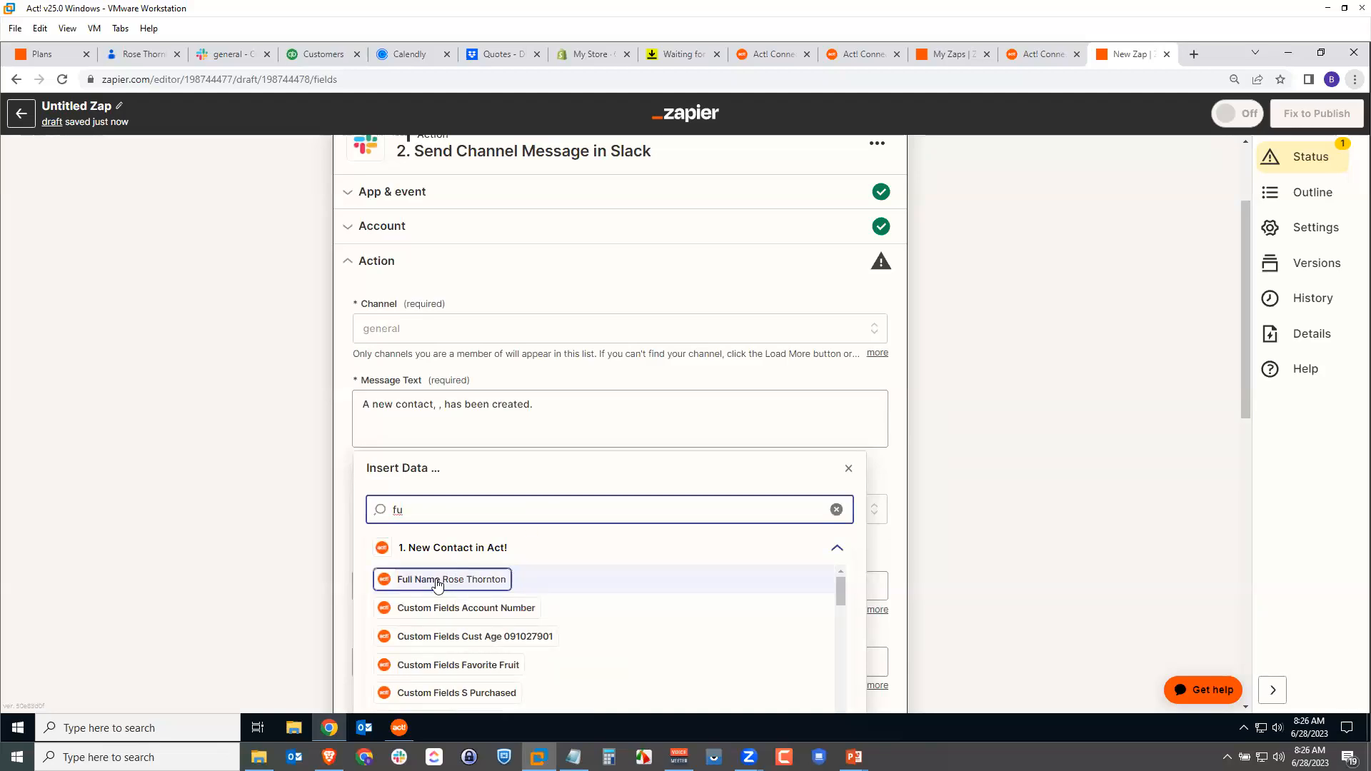
click(414, 583)
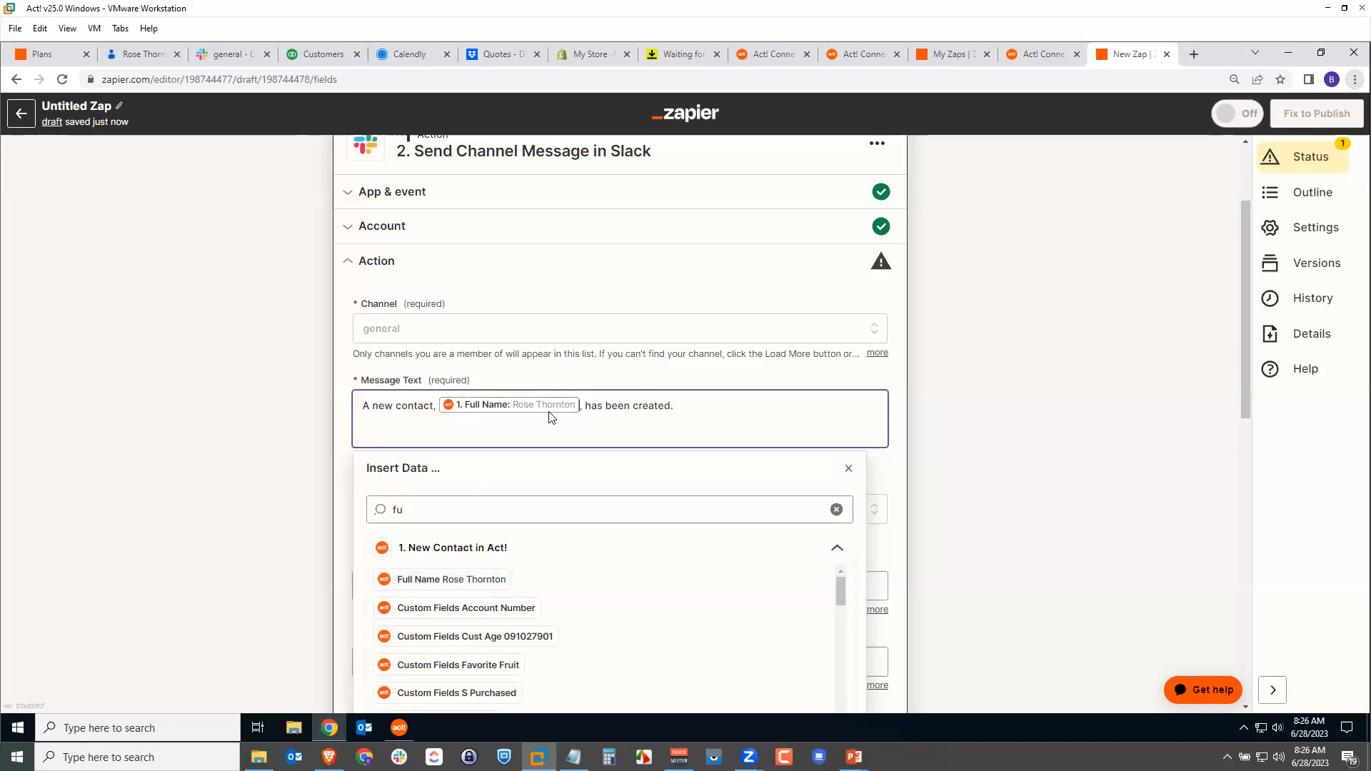
click(906, 407)
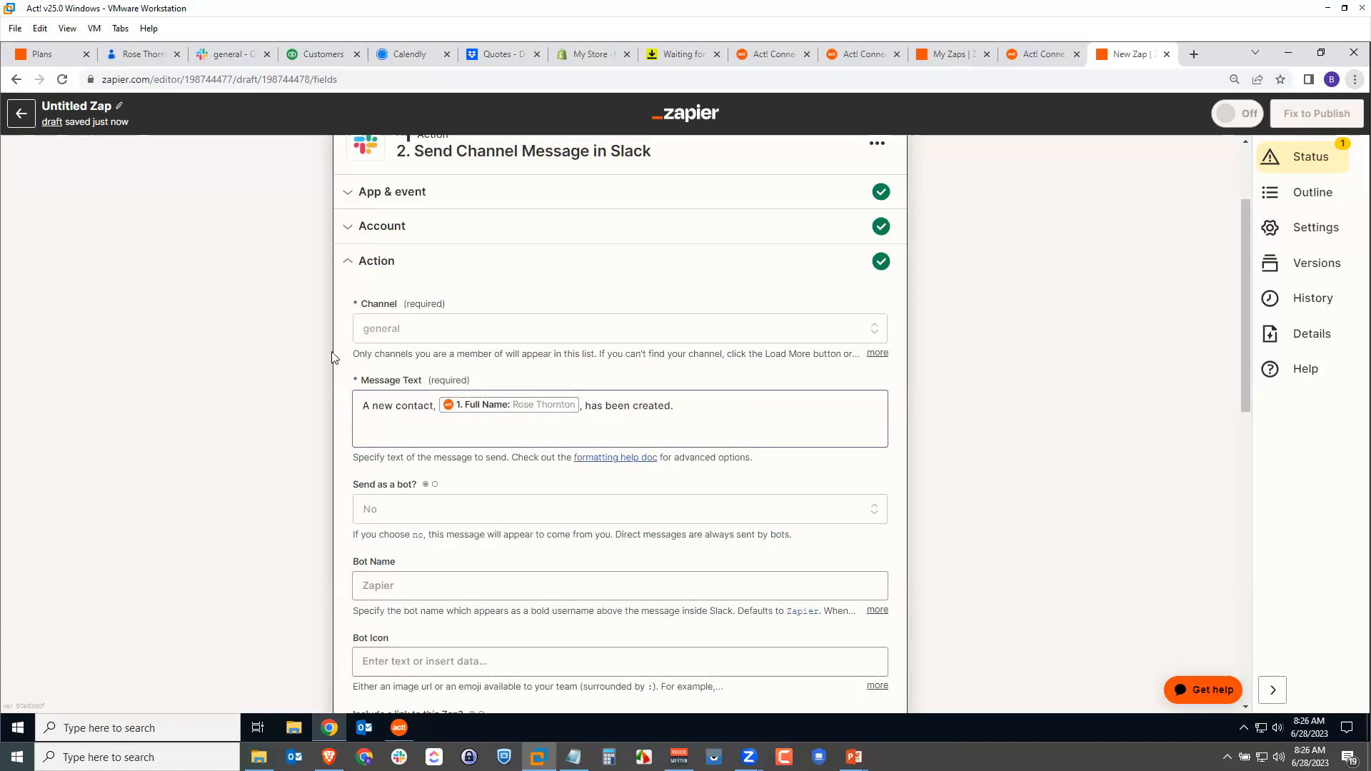
Send the message as a bot named 'Zapier Robot', leaving the bot icon empty
click(388, 508)
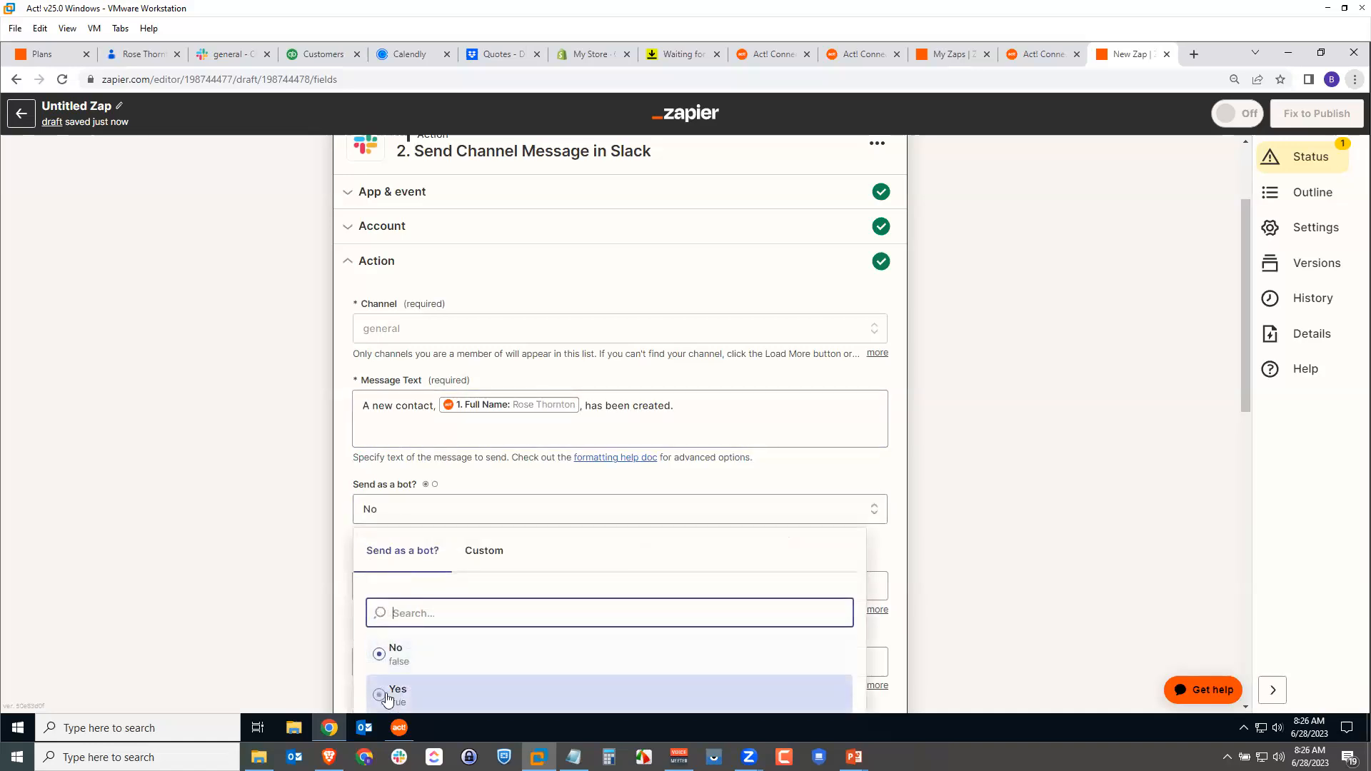
click(386, 694)
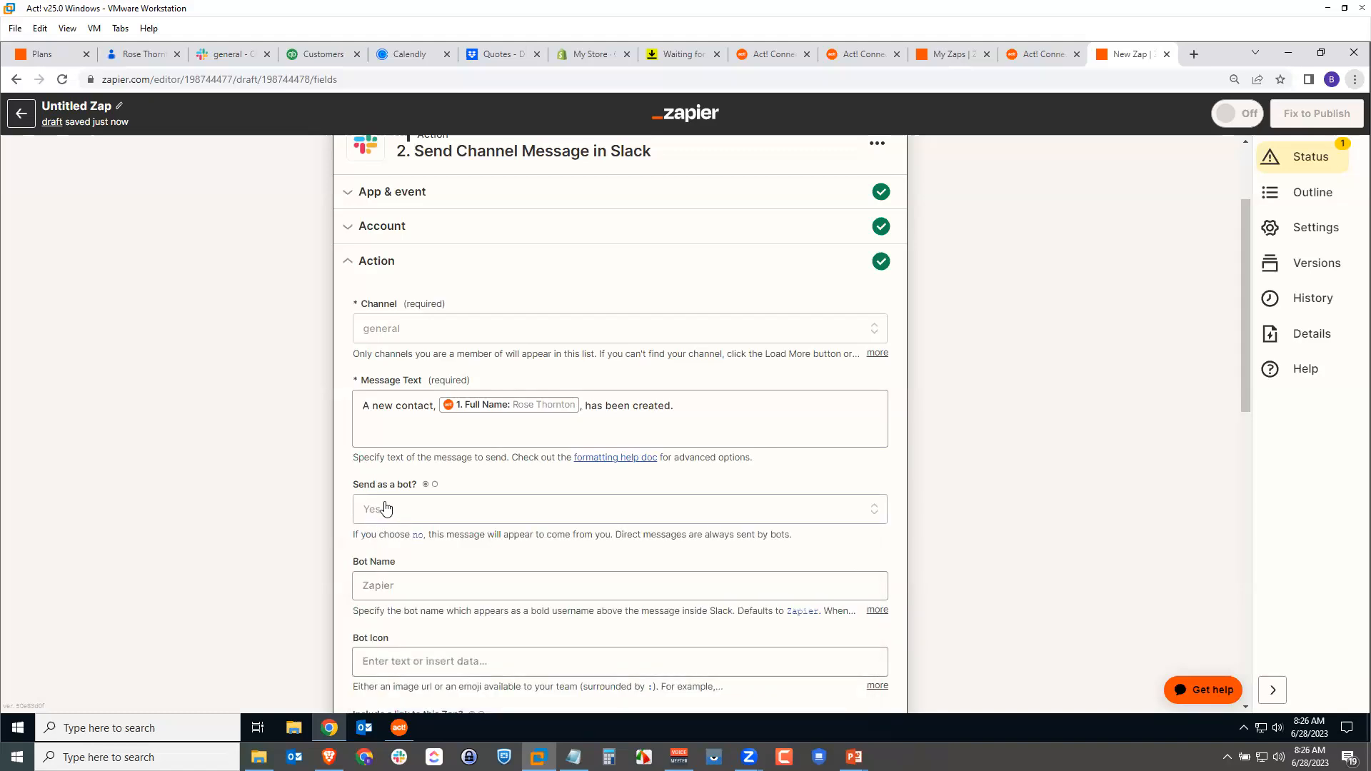
scroll(952, 520, down, 1)
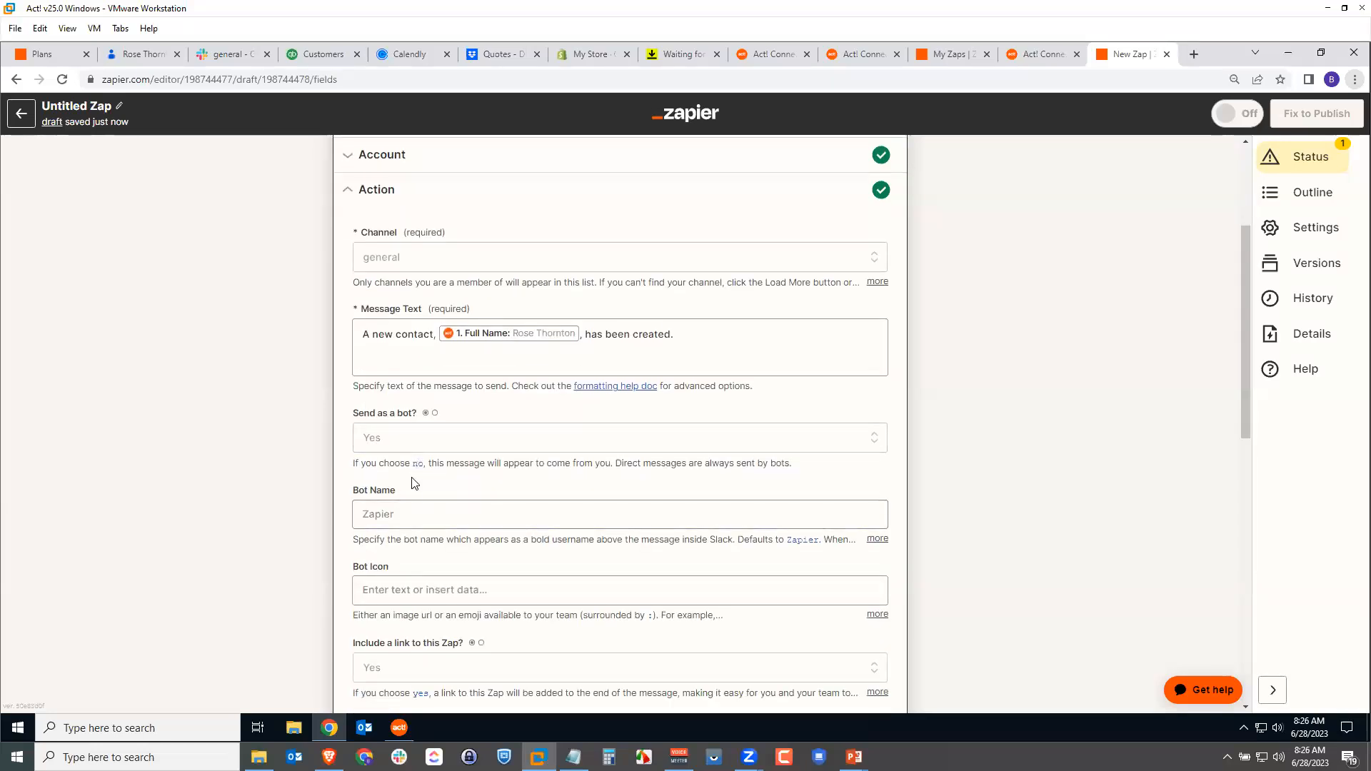
click(413, 516)
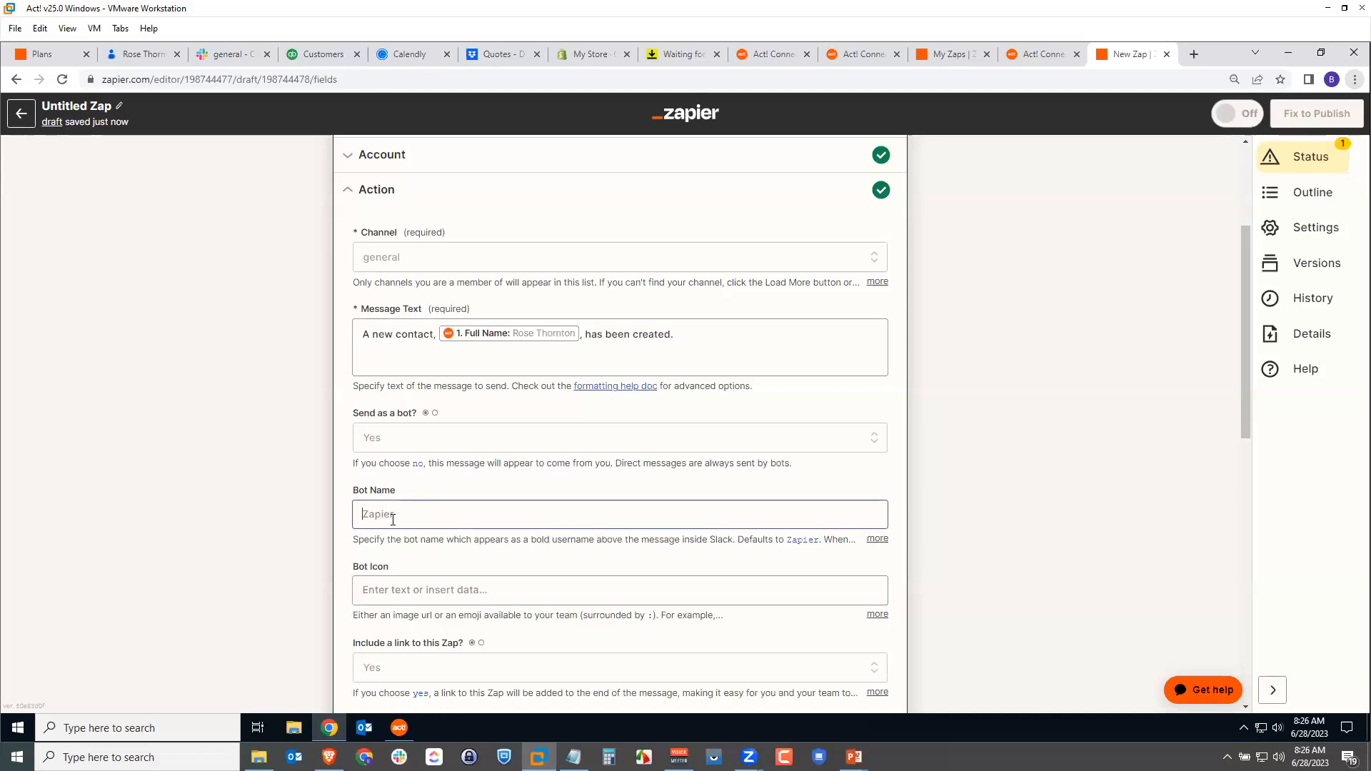
click(394, 517)
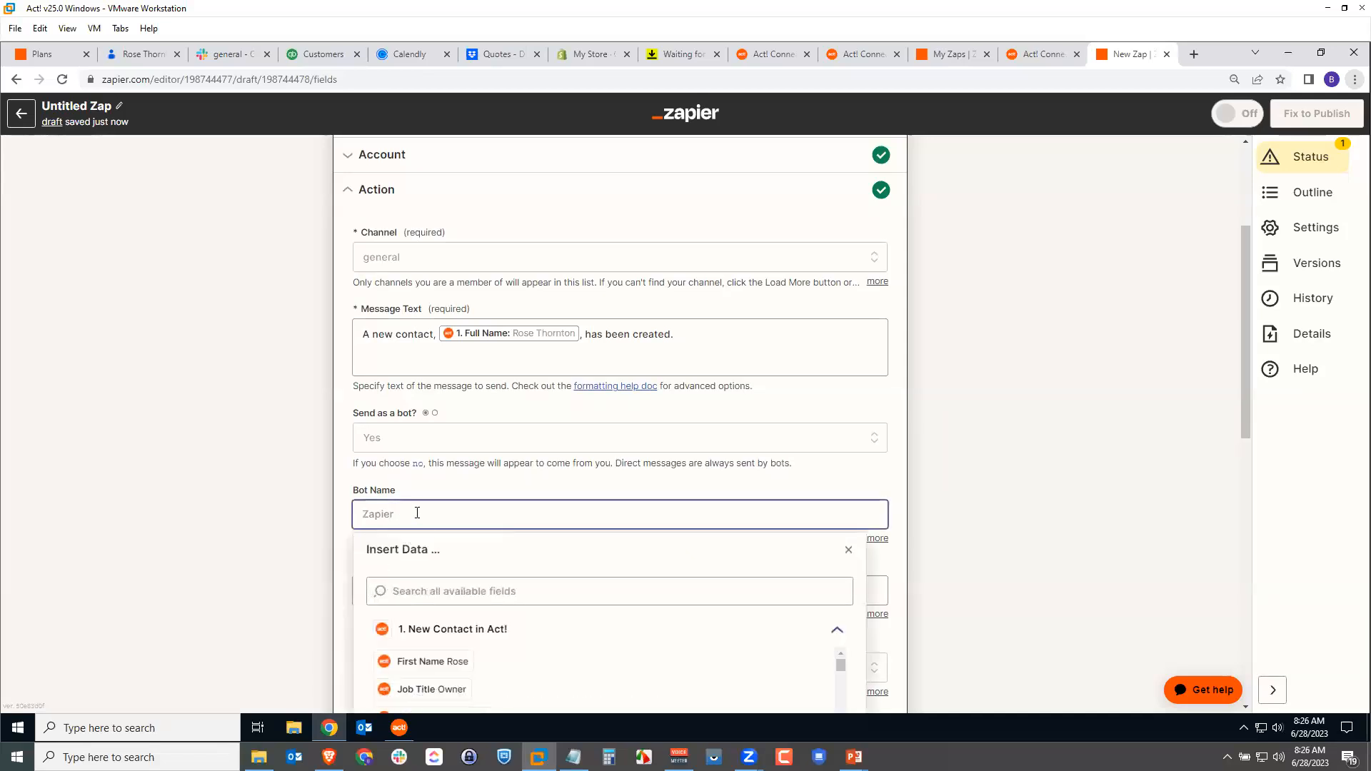
text(Zapie)
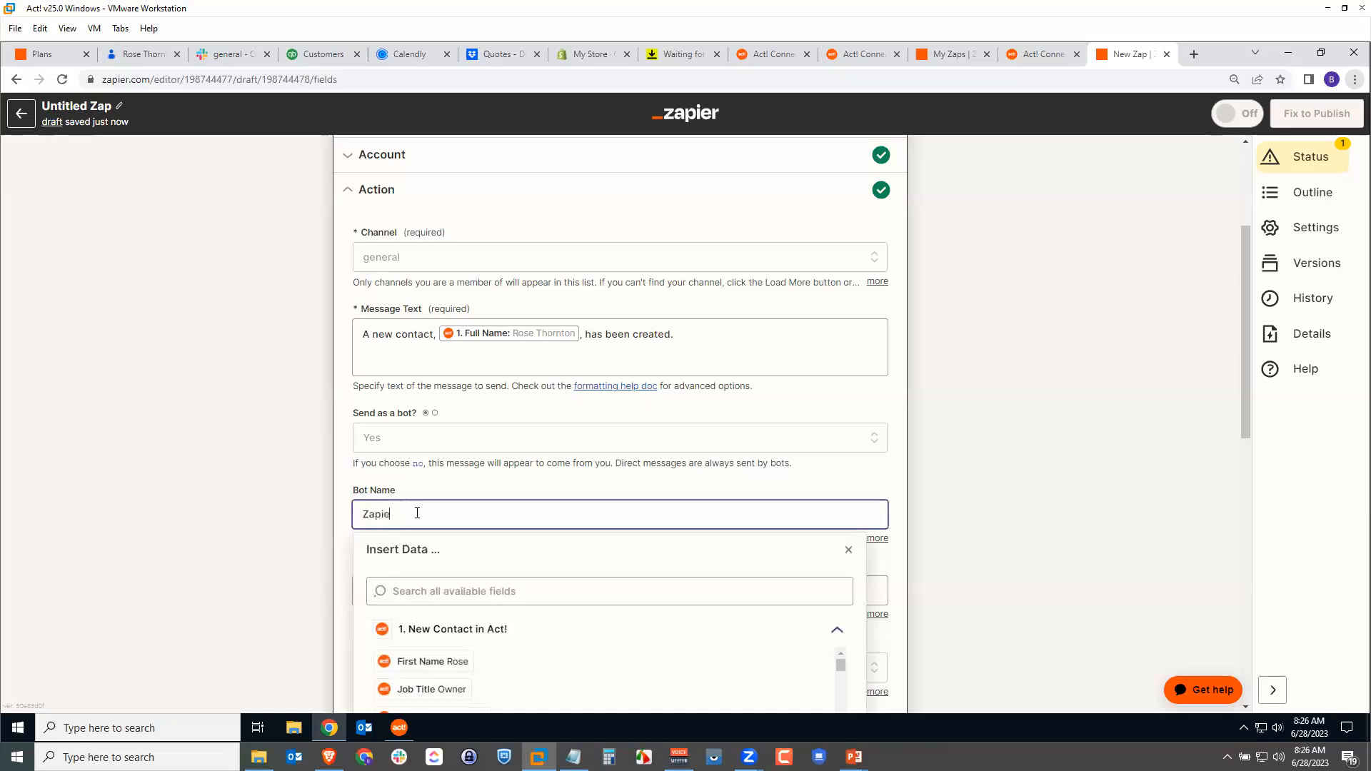
text(r Robot)
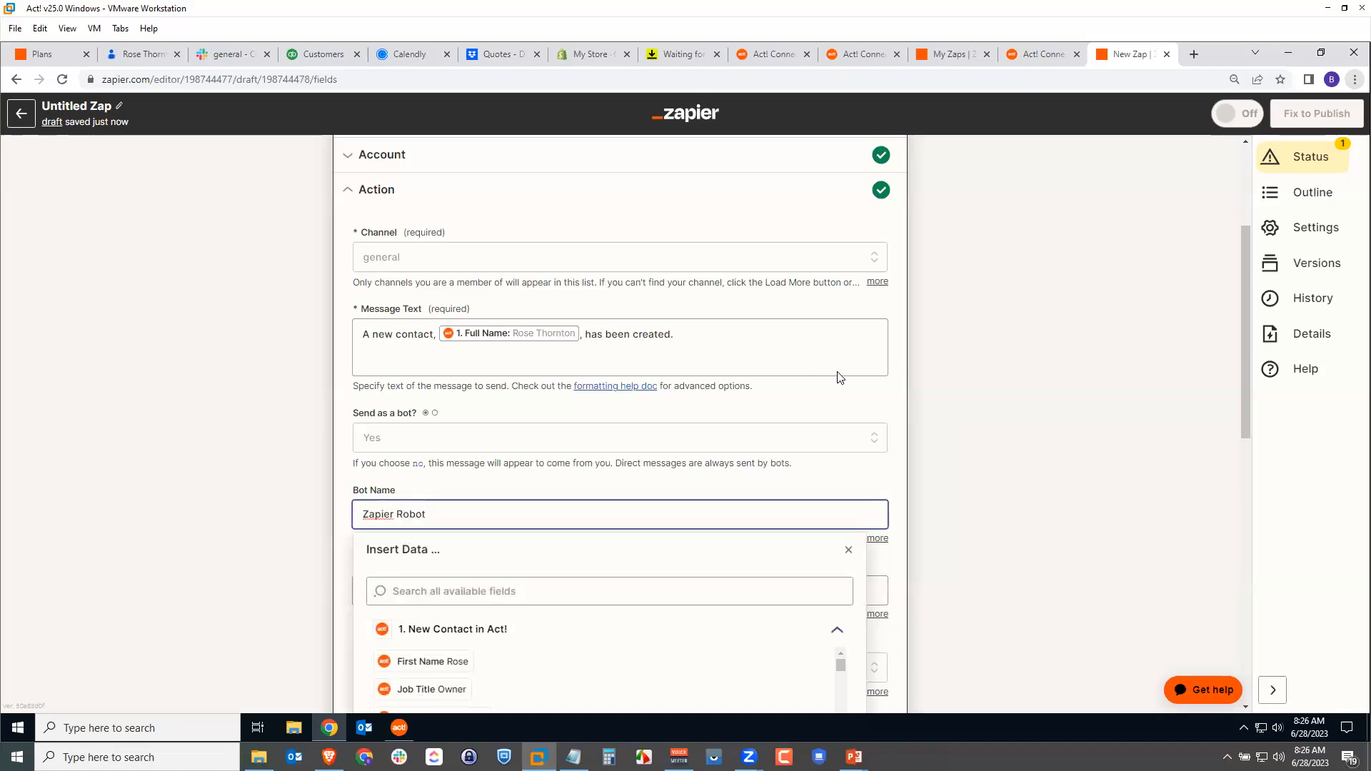
click(946, 396)
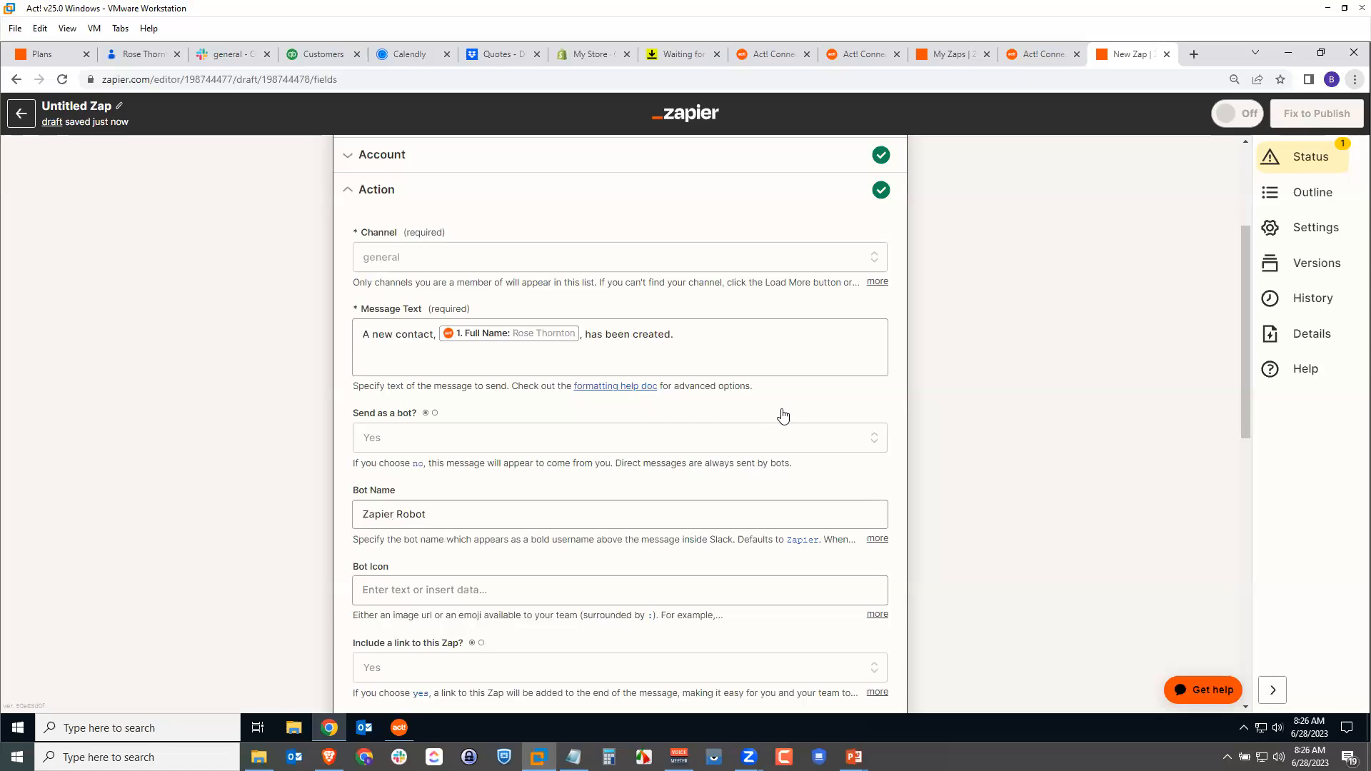
scroll(606, 478, down, 1)
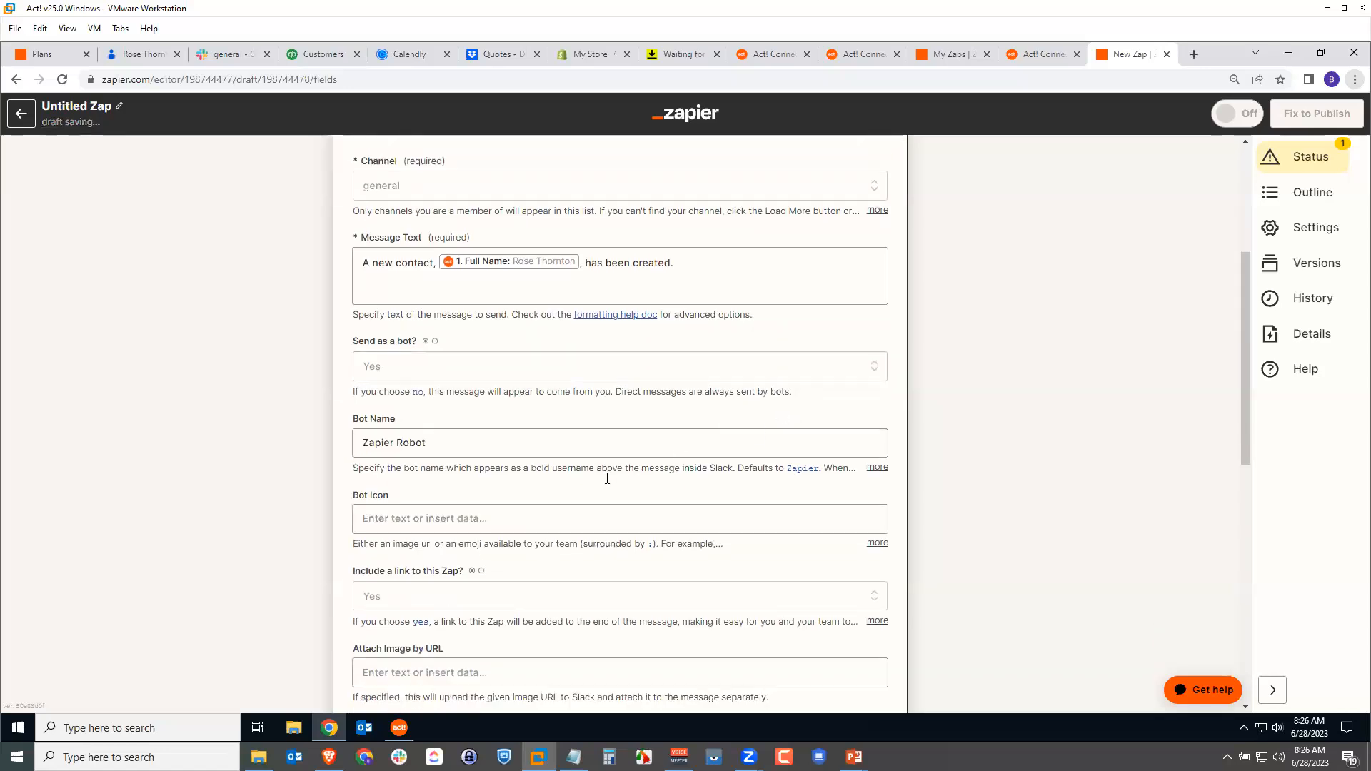
click(478, 516)
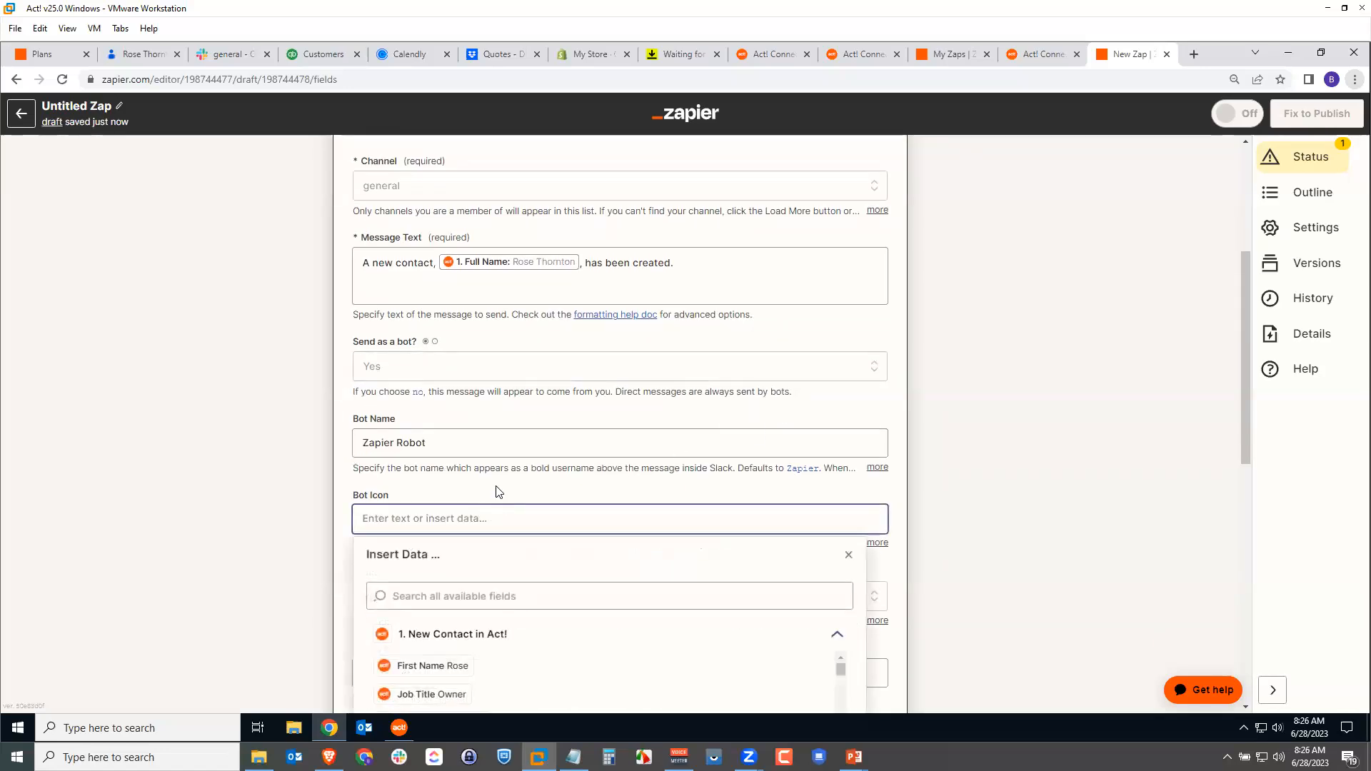
click(499, 489)
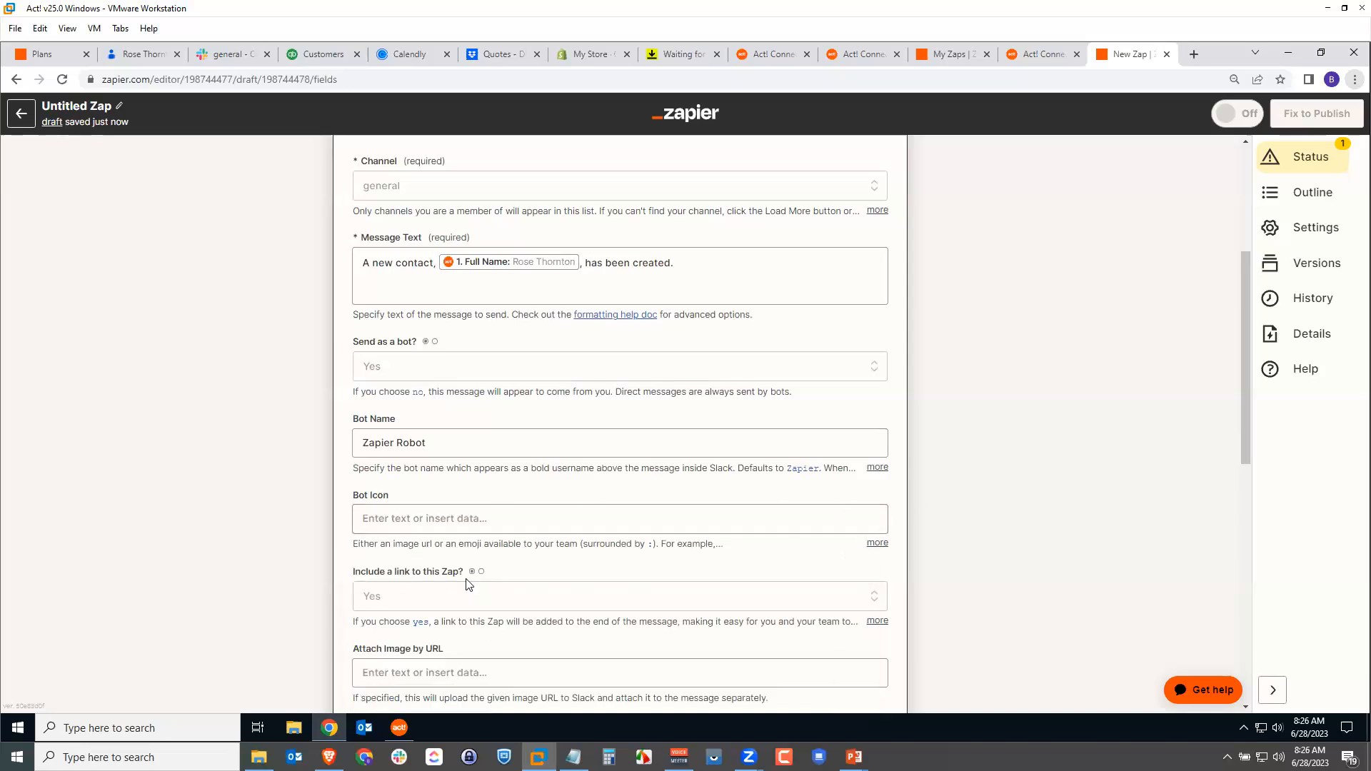
Set 'Include a link to this Zap?' to No and continue to testing
scroll(981, 543, down, 1)
scroll(980, 543, down, 3)
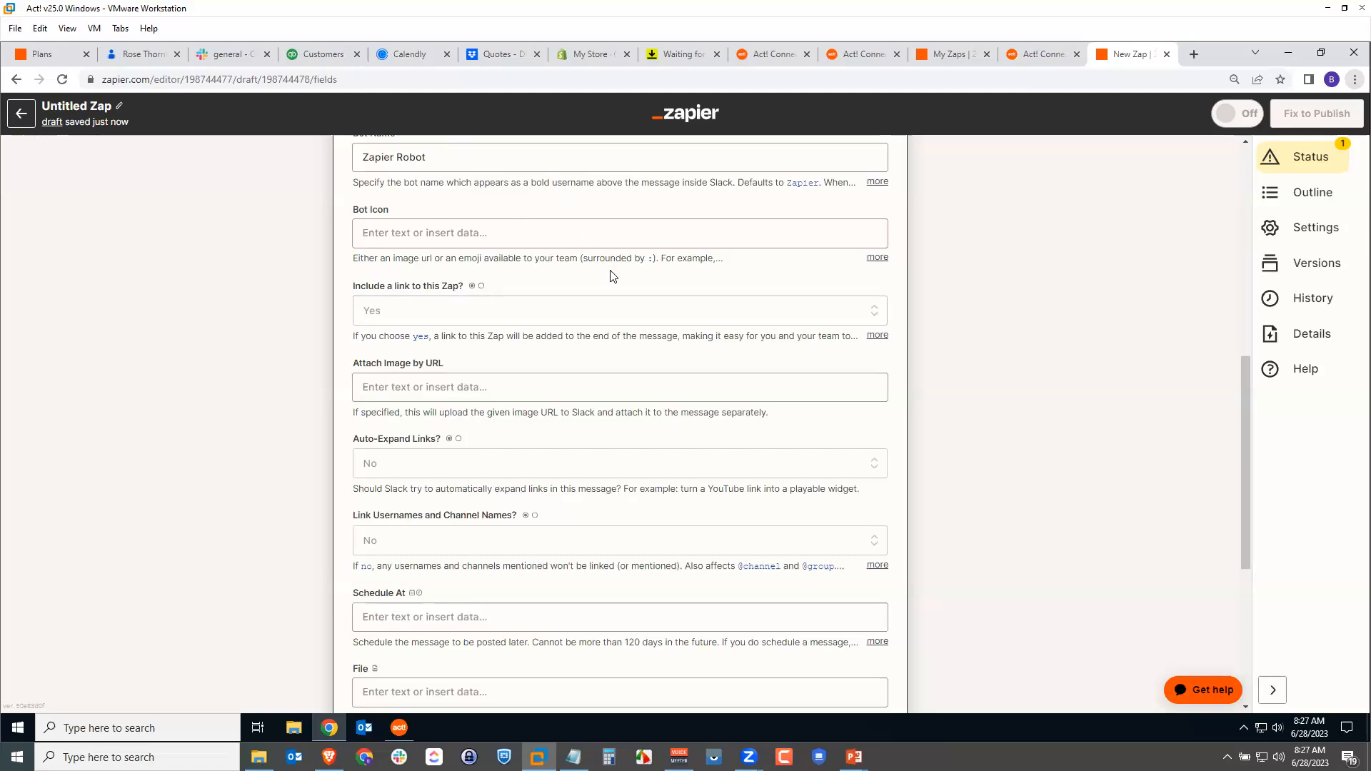
click(428, 315)
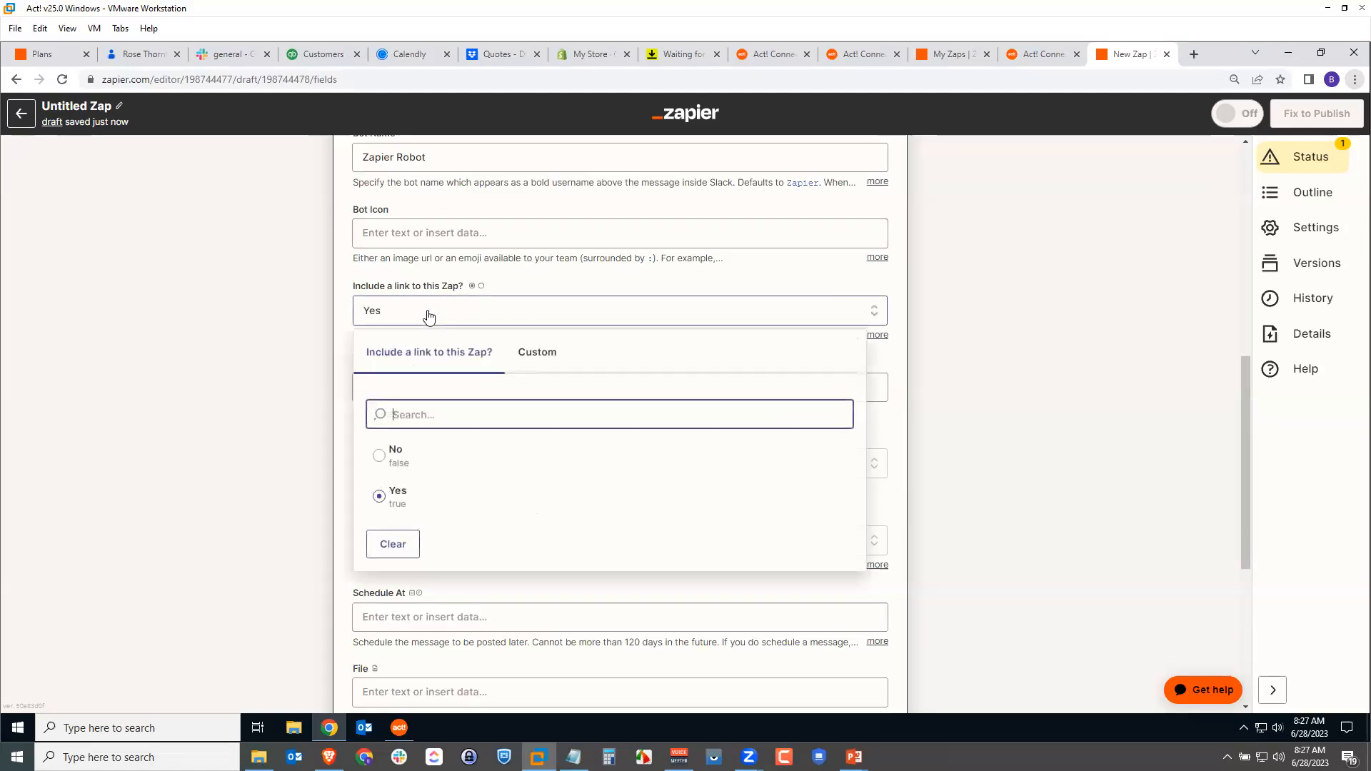
click(388, 466)
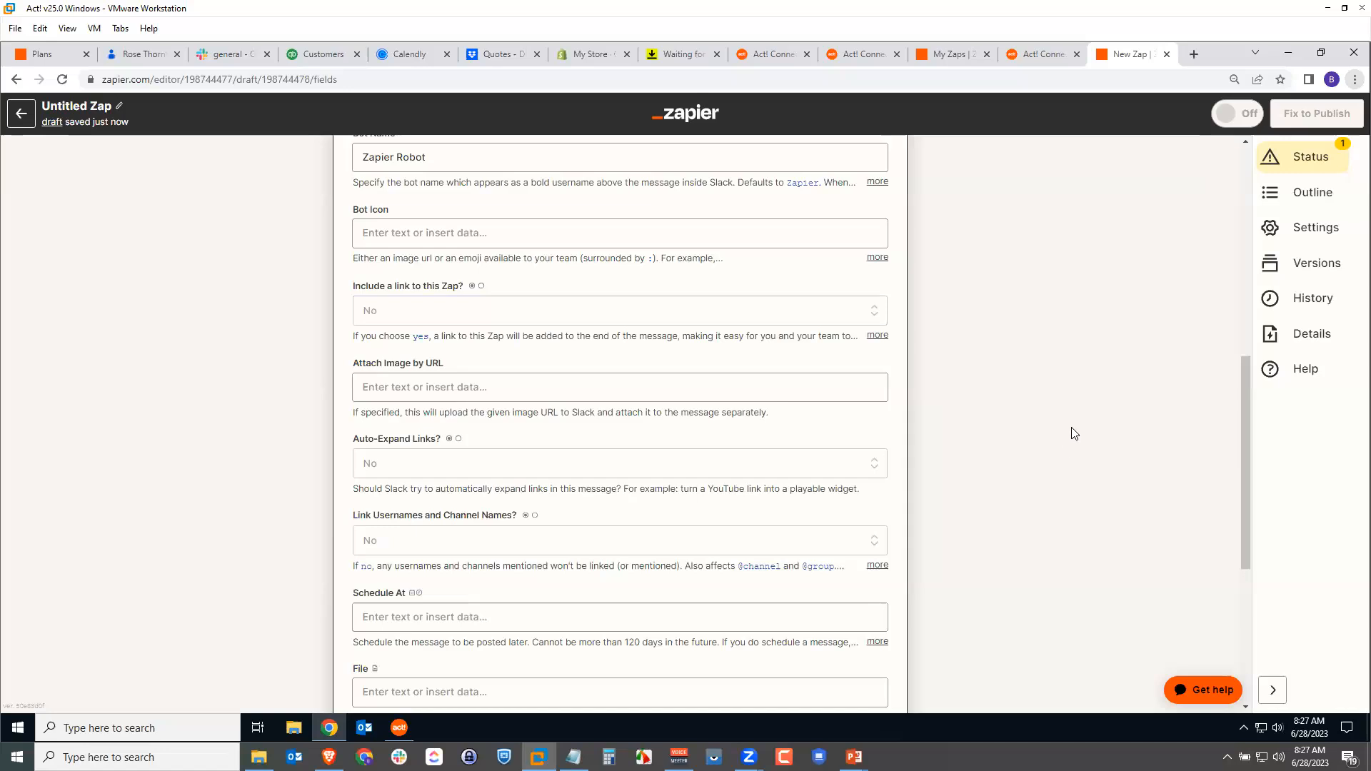
scroll(1025, 432, down, 5)
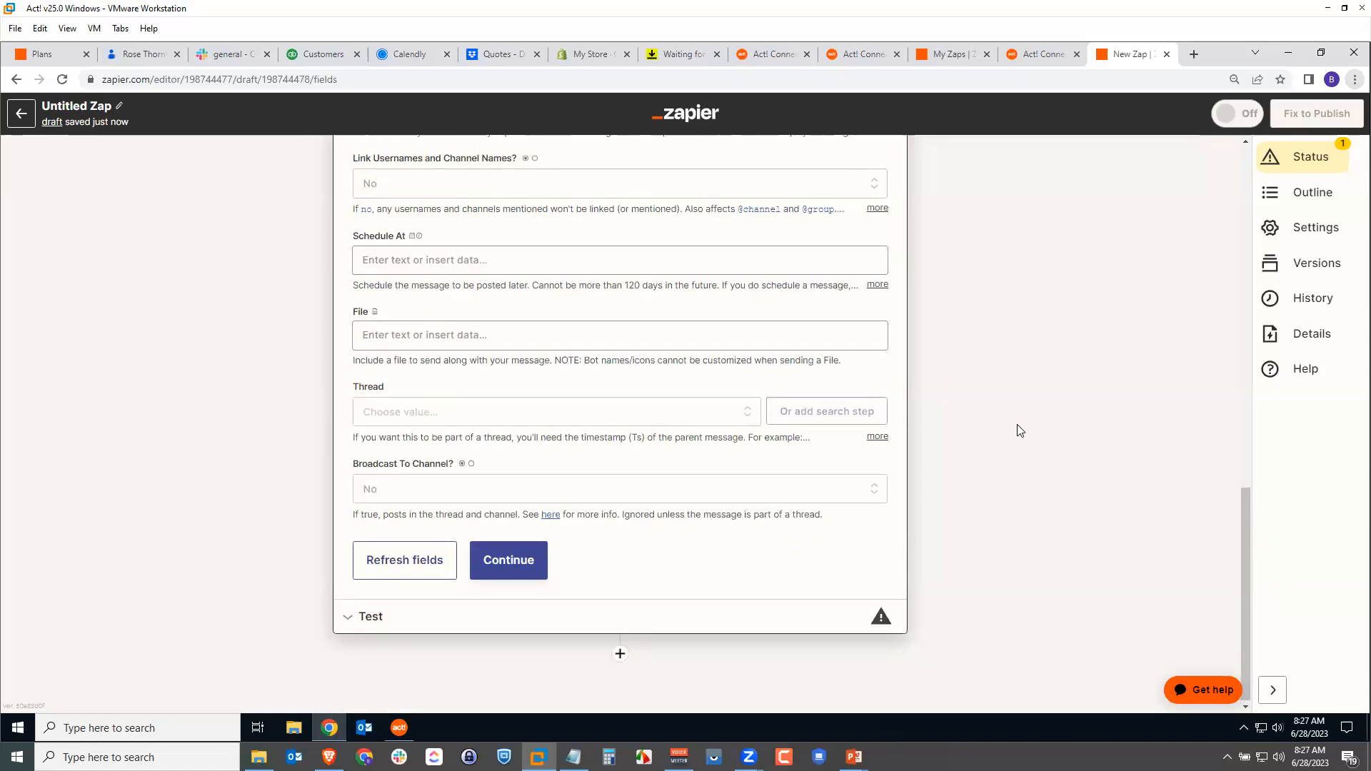
click(508, 561)
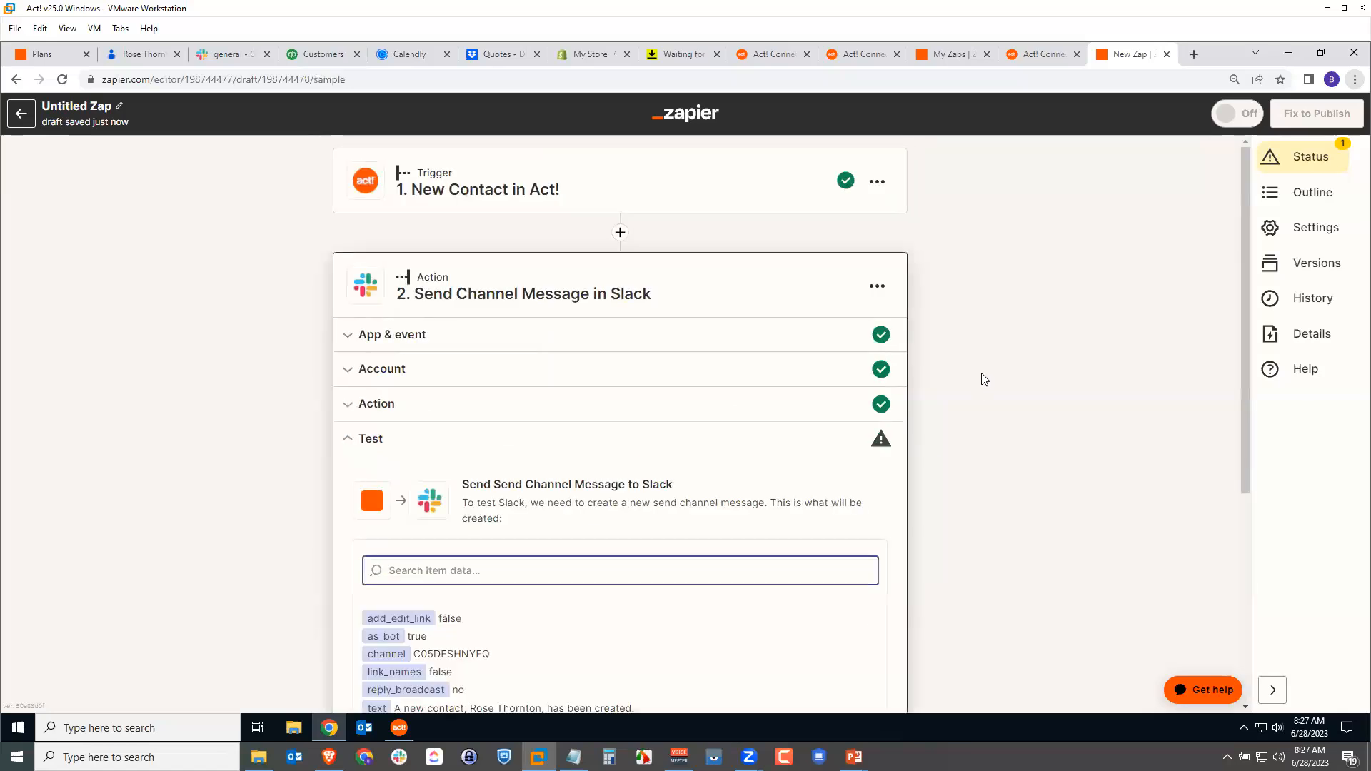
Review the test data and run the Slack action test to post the sample message
scroll(984, 436, down, 2)
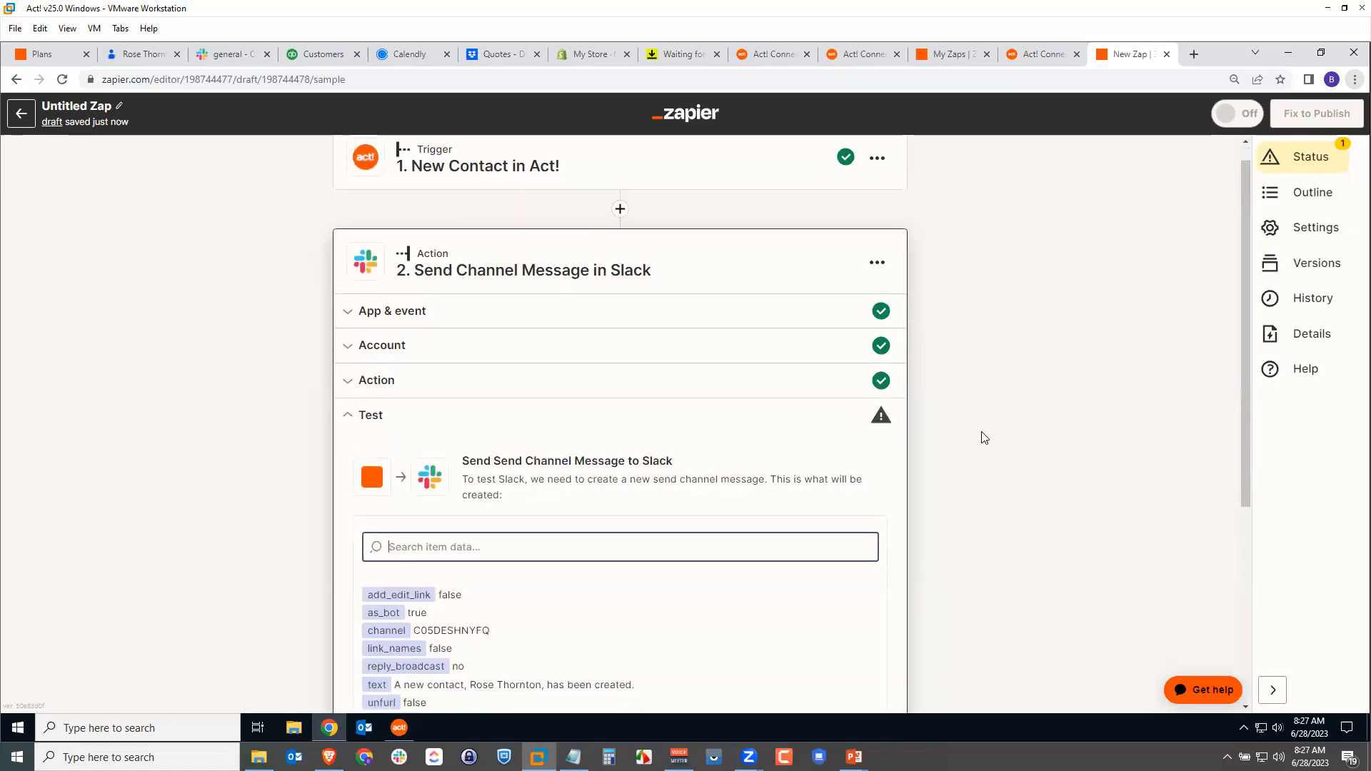
scroll(984, 436, down, 2)
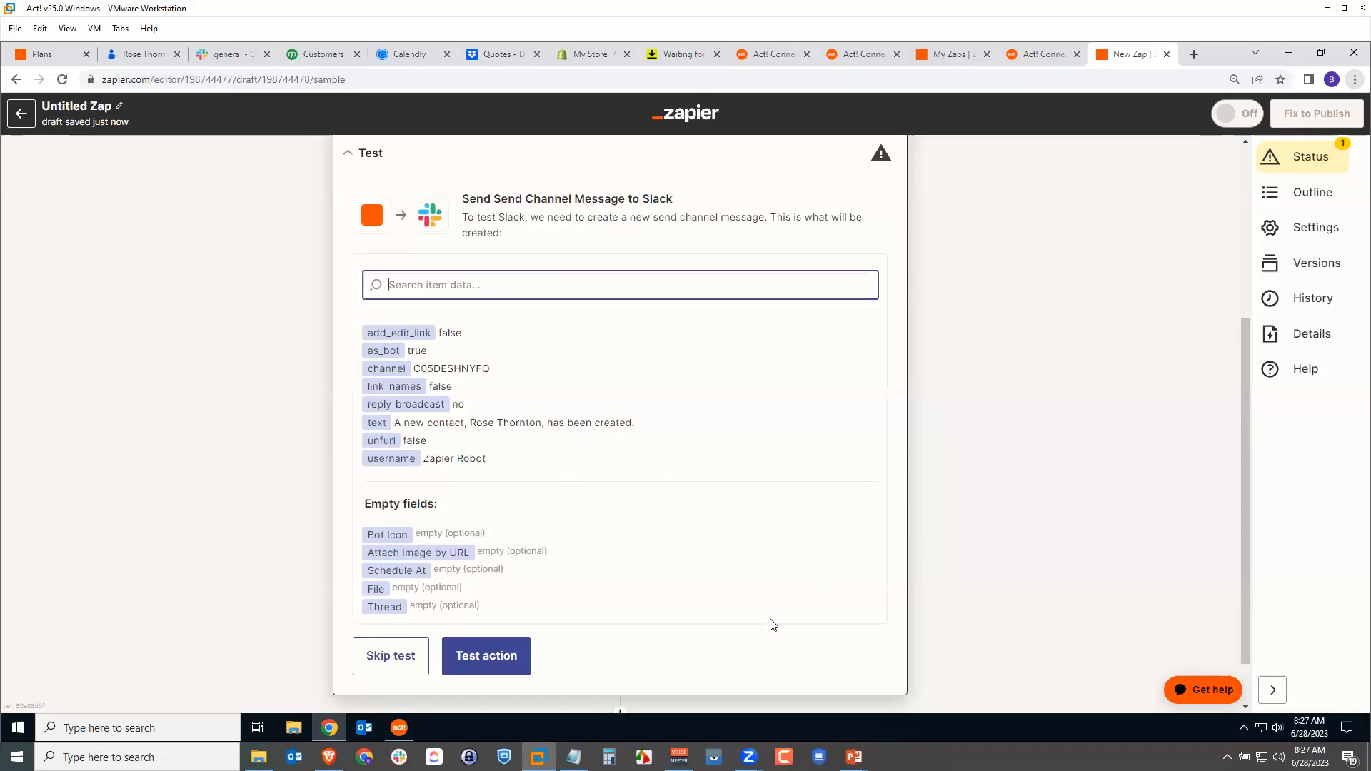
click(489, 657)
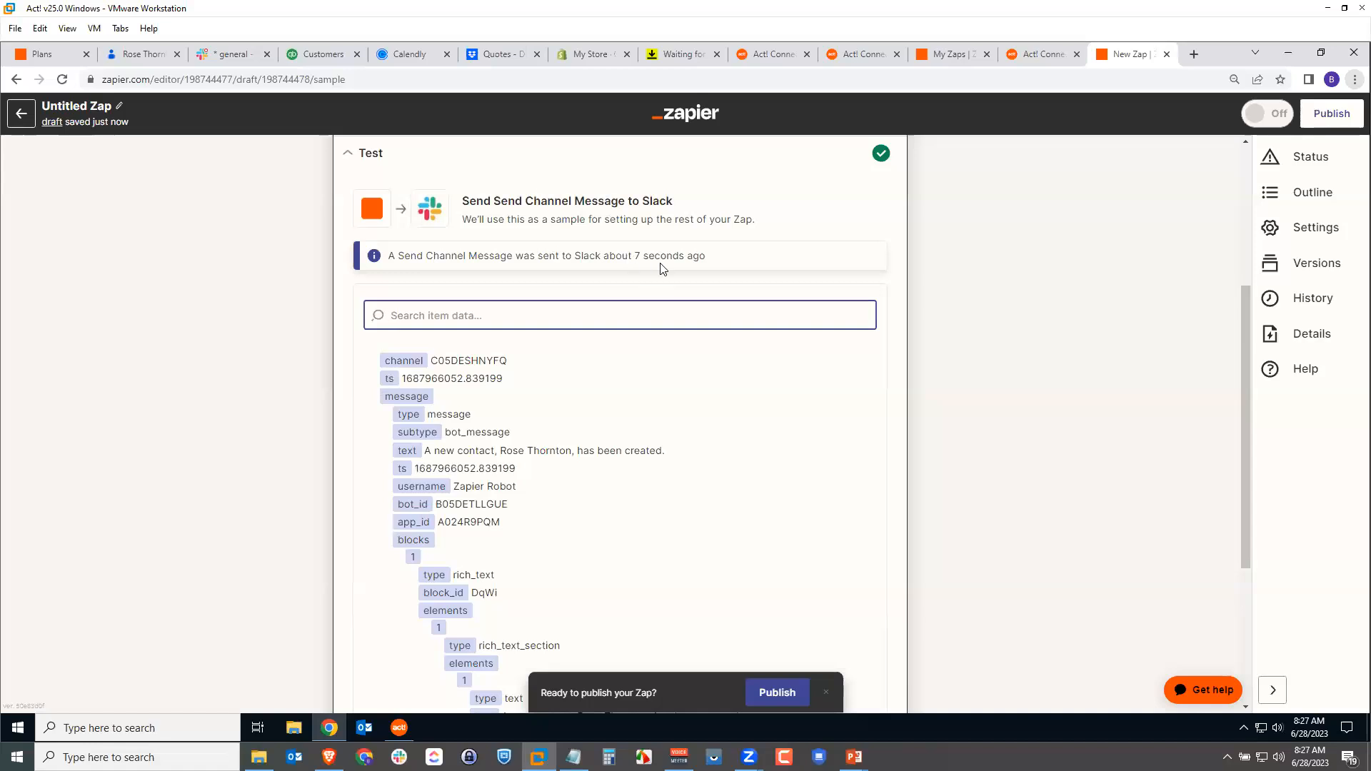
Switch to Slack's #general tab and check the Zapier Robot new-contact post
click(223, 56)
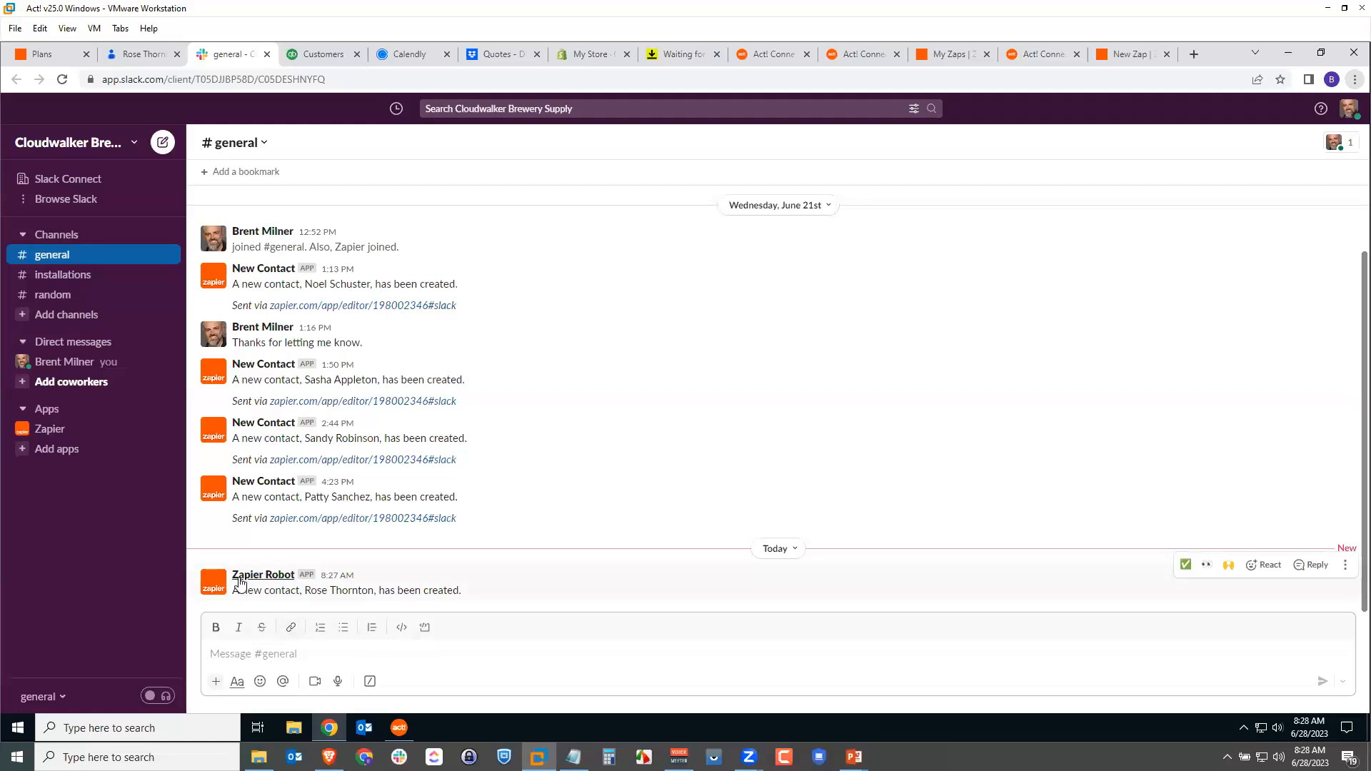
click(500, 585)
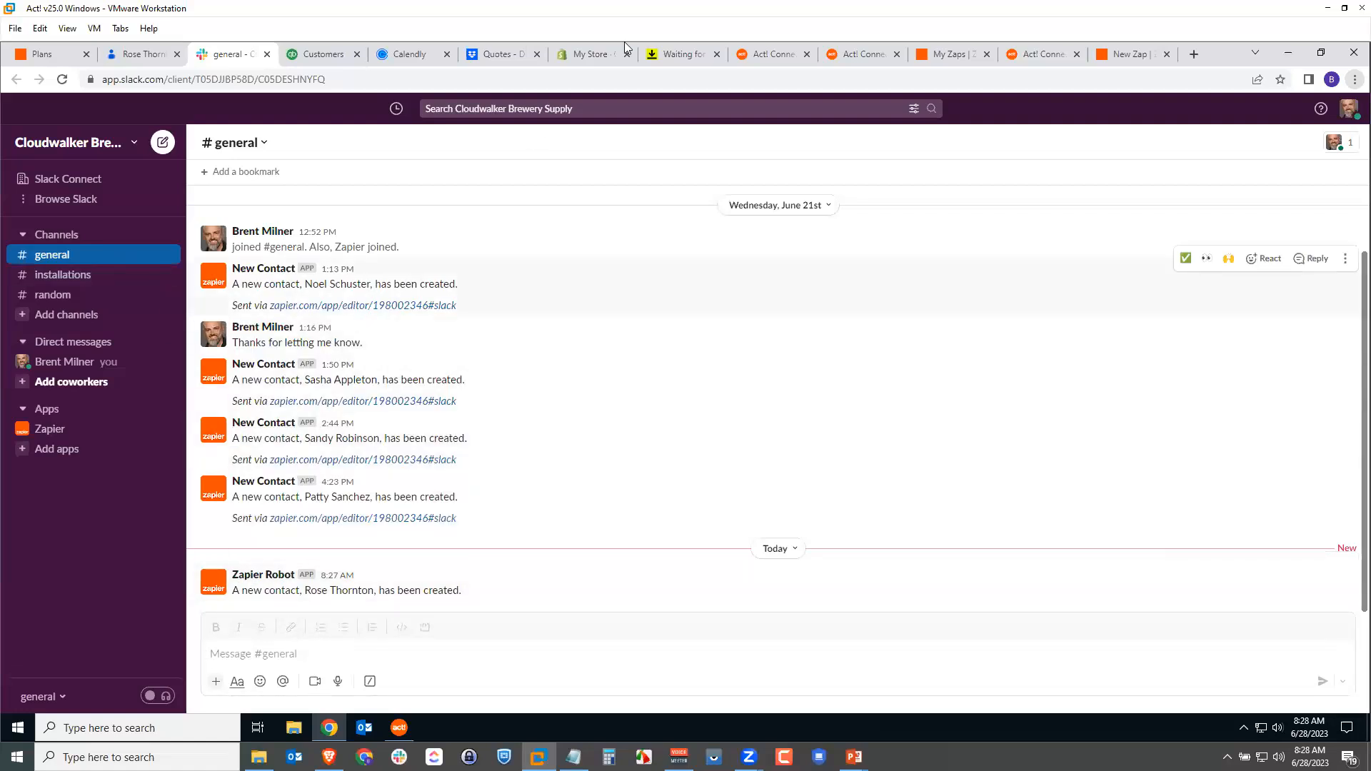
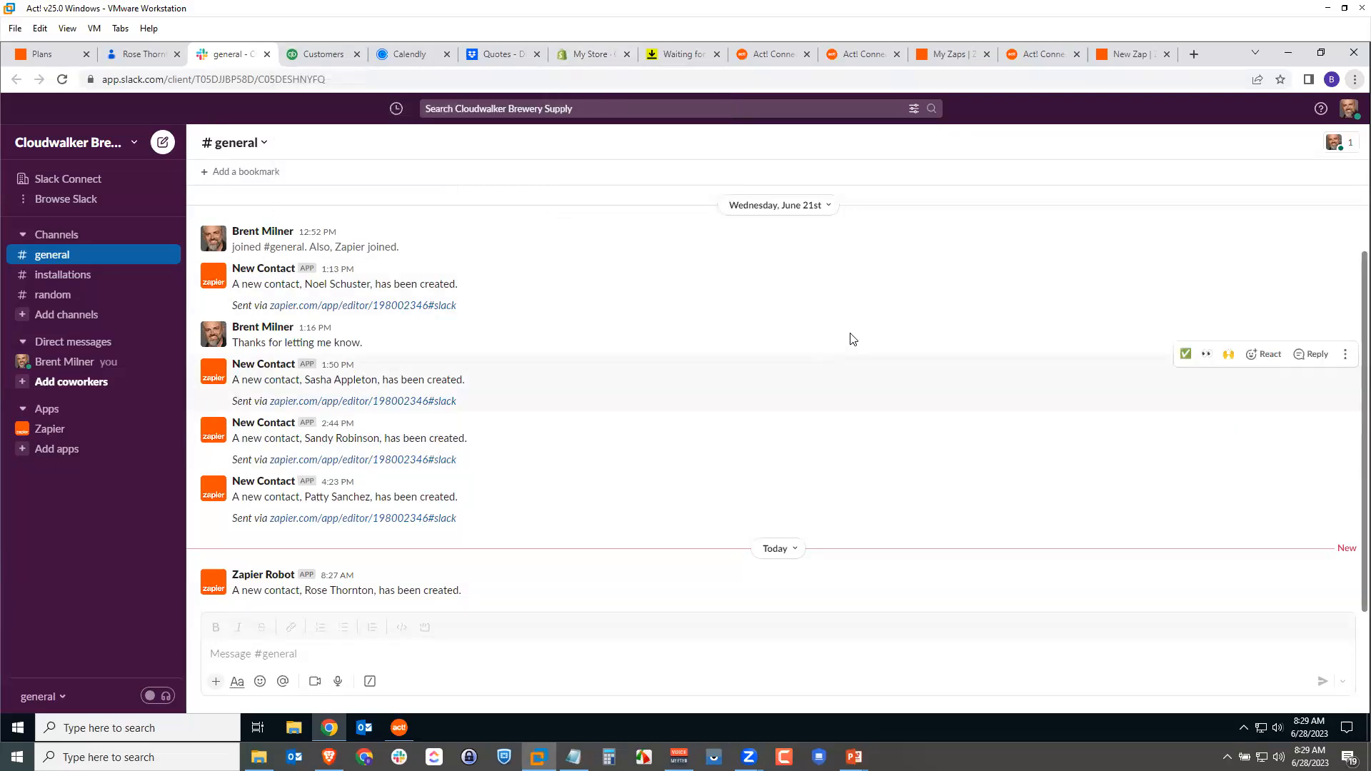
Bring the Act! window forward to show its Act! Connections marketplace
click(400, 726)
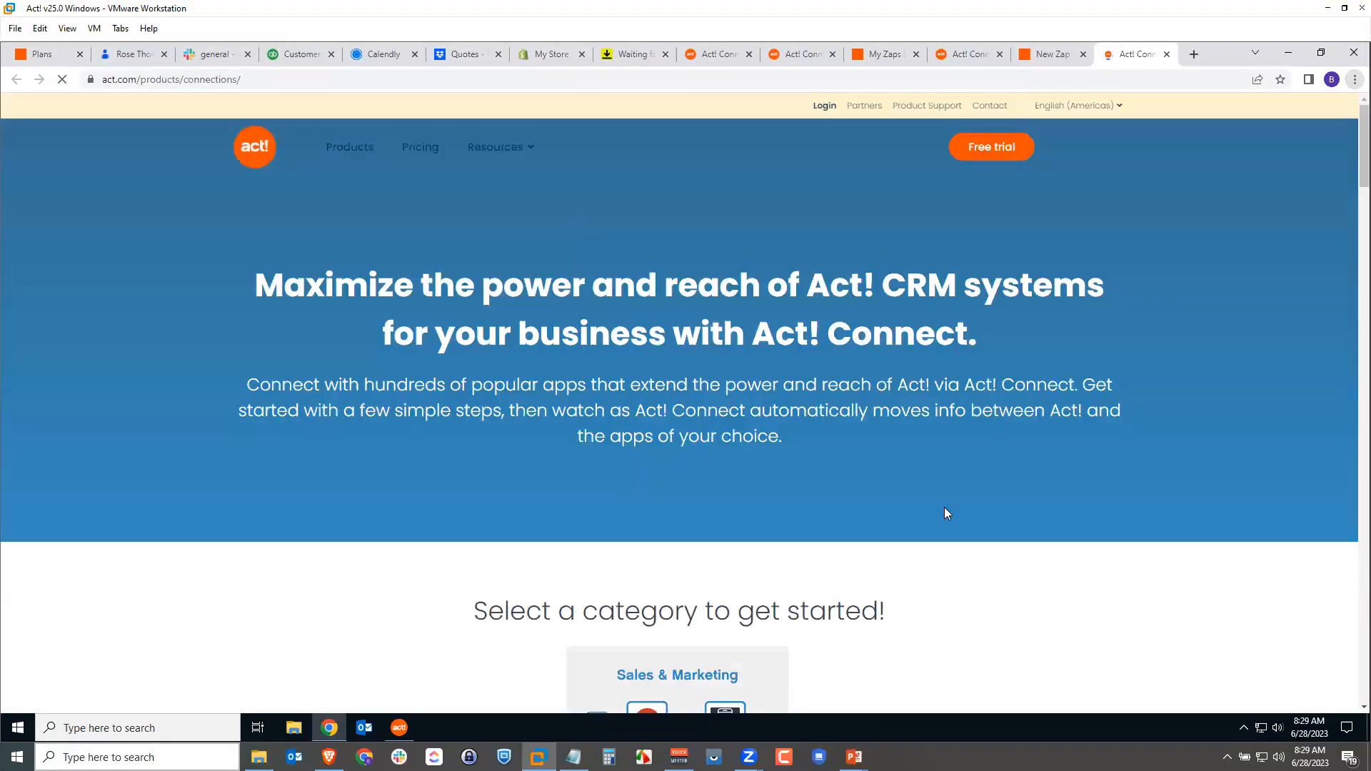
Open Zapier's Act! + QuickBooks Online integration page from the Back Office Connections QuickBooks card
scroll(944, 512, down, 15)
scroll(941, 494, up, 3)
scroll(656, 450, down, 5)
scroll(666, 438, down, 10)
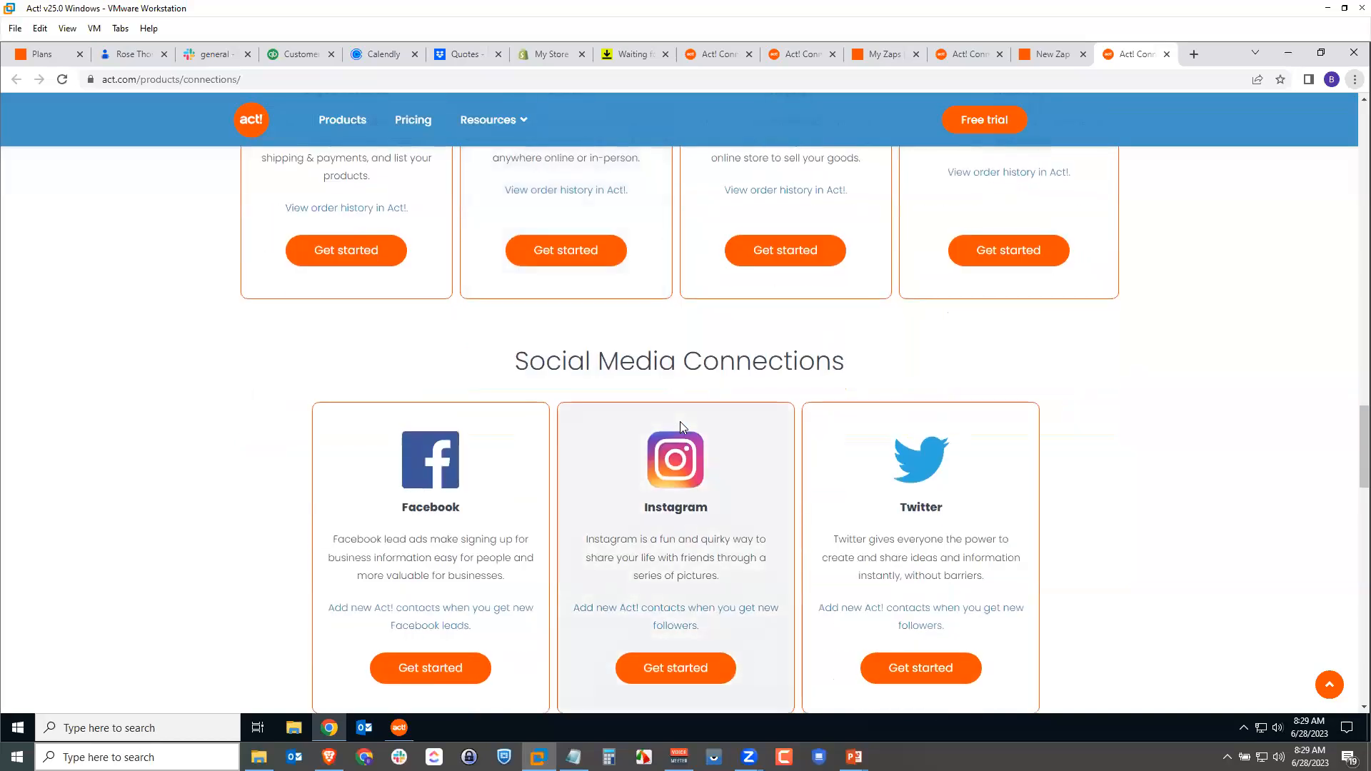
scroll(680, 426, down, 14)
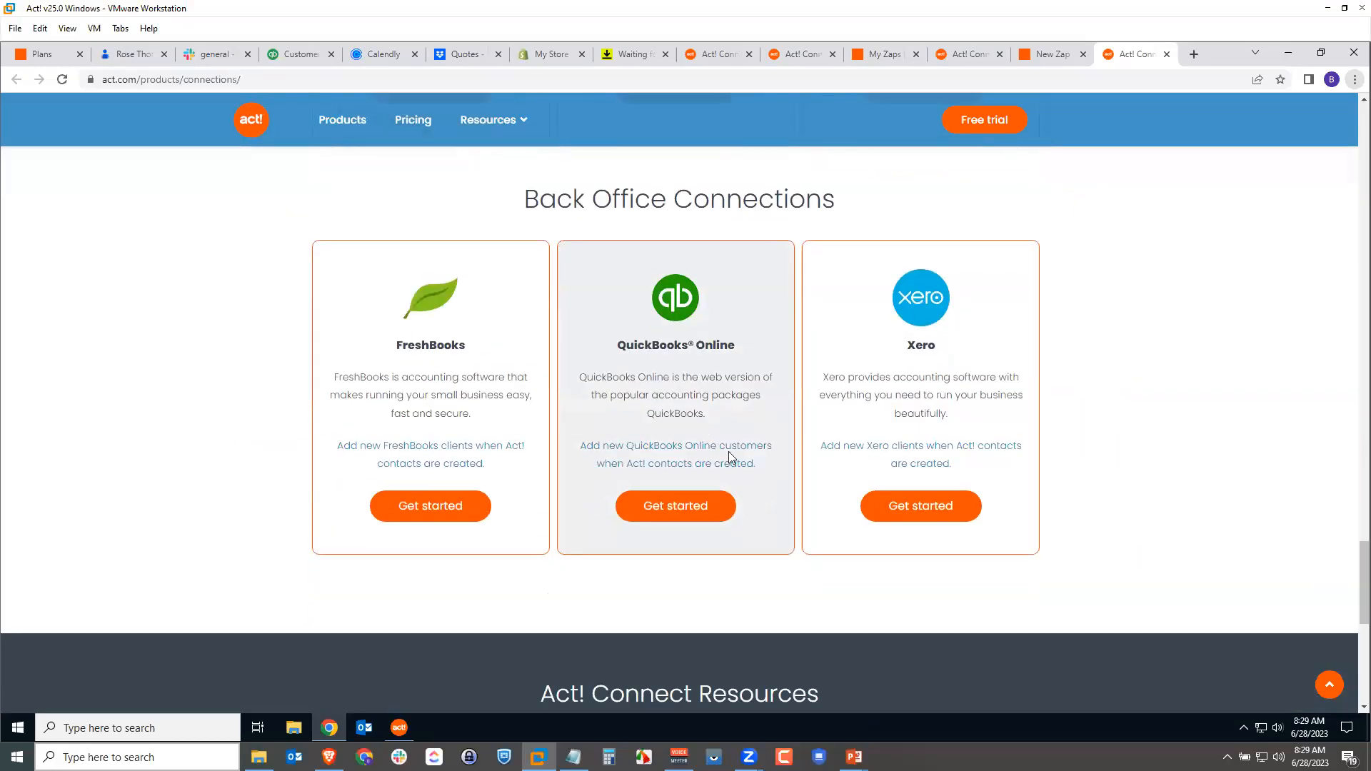
click(678, 505)
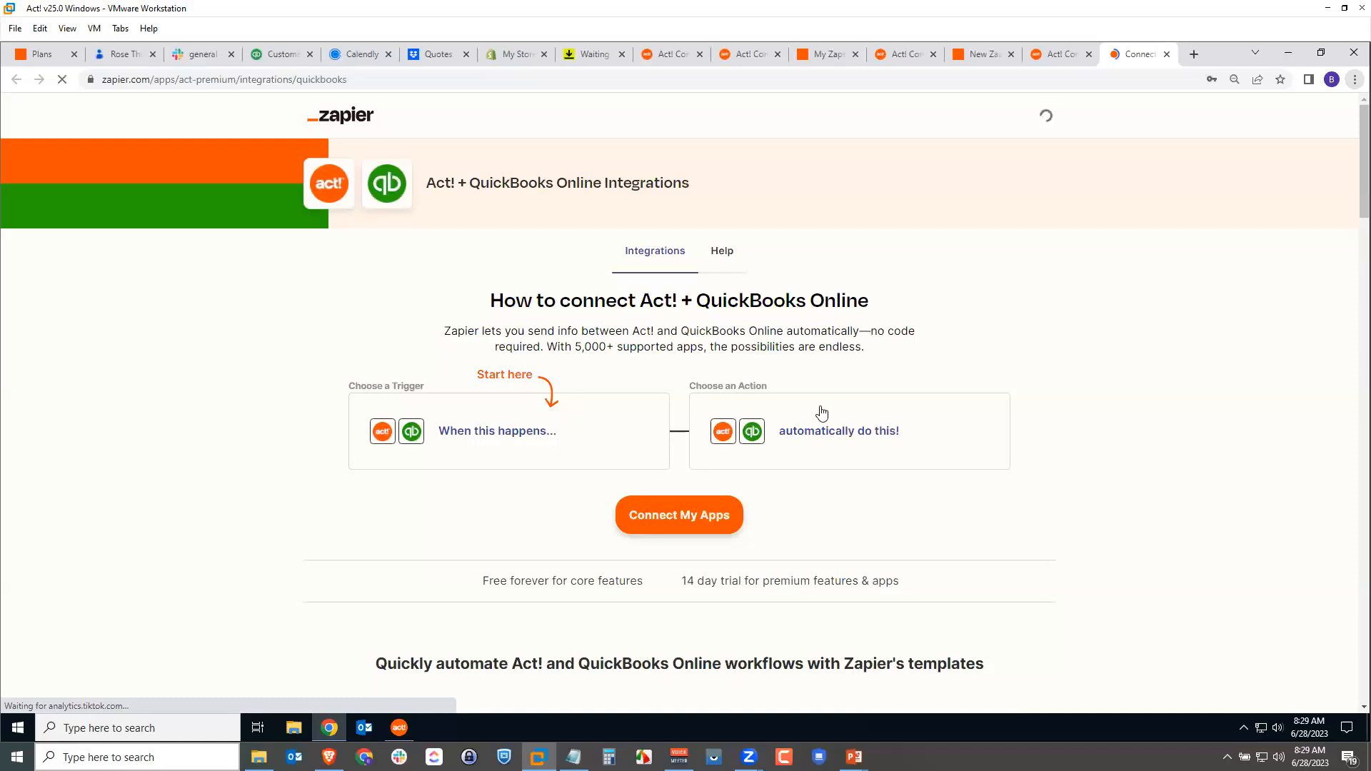
Create a draft Zap from the 'Add Act! contacts from new QuickBooks Online customers' template
scroll(1026, 436, down, 1)
scroll(1026, 437, down, 3)
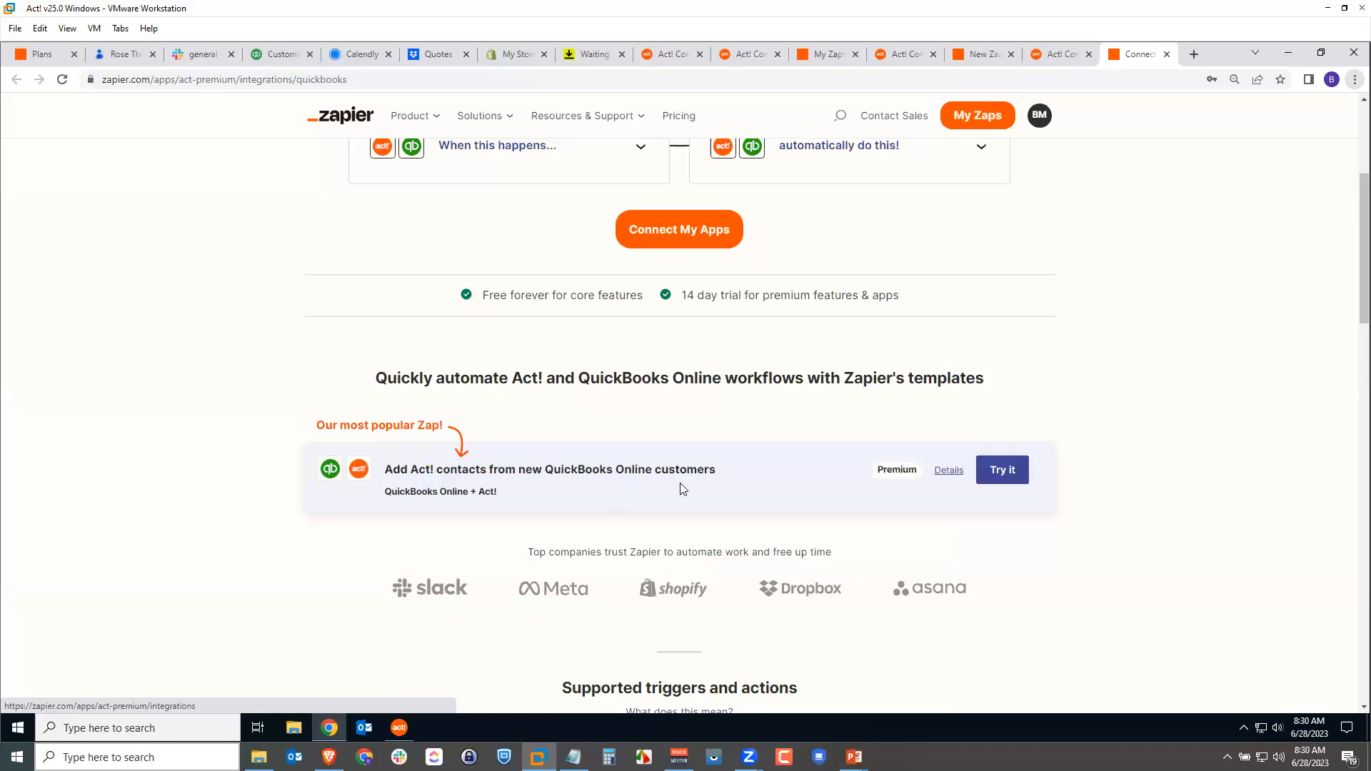
click(1002, 481)
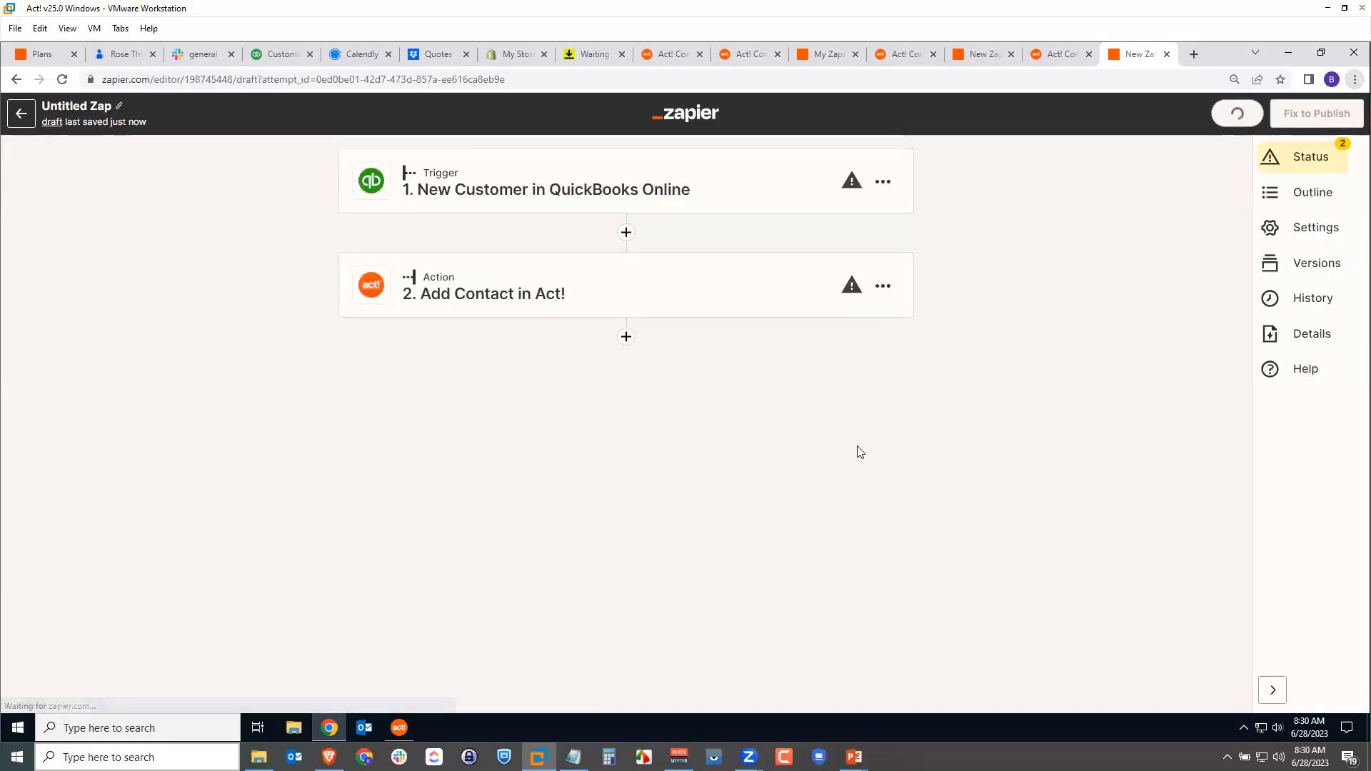
click(619, 184)
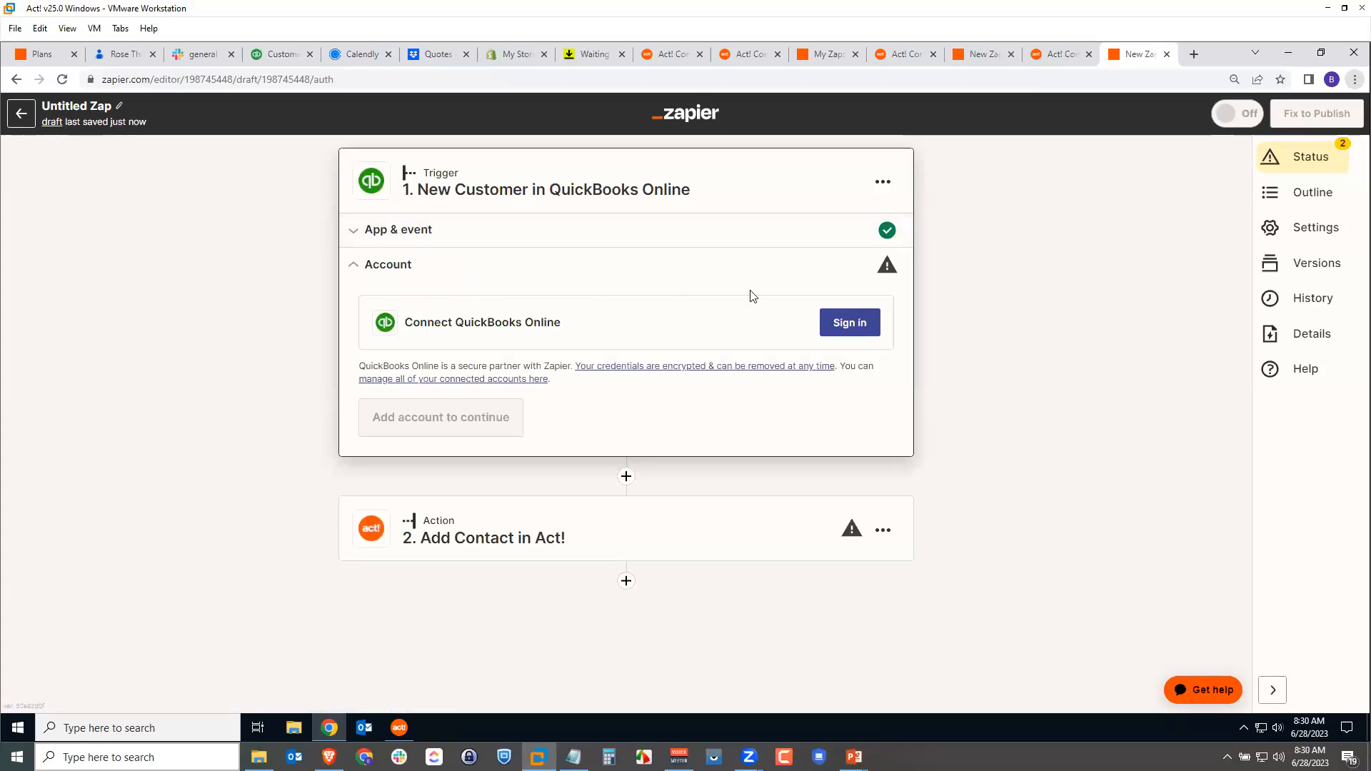
Sign in and authorize a QuickBooks Online account for the New Customer trigger
click(857, 324)
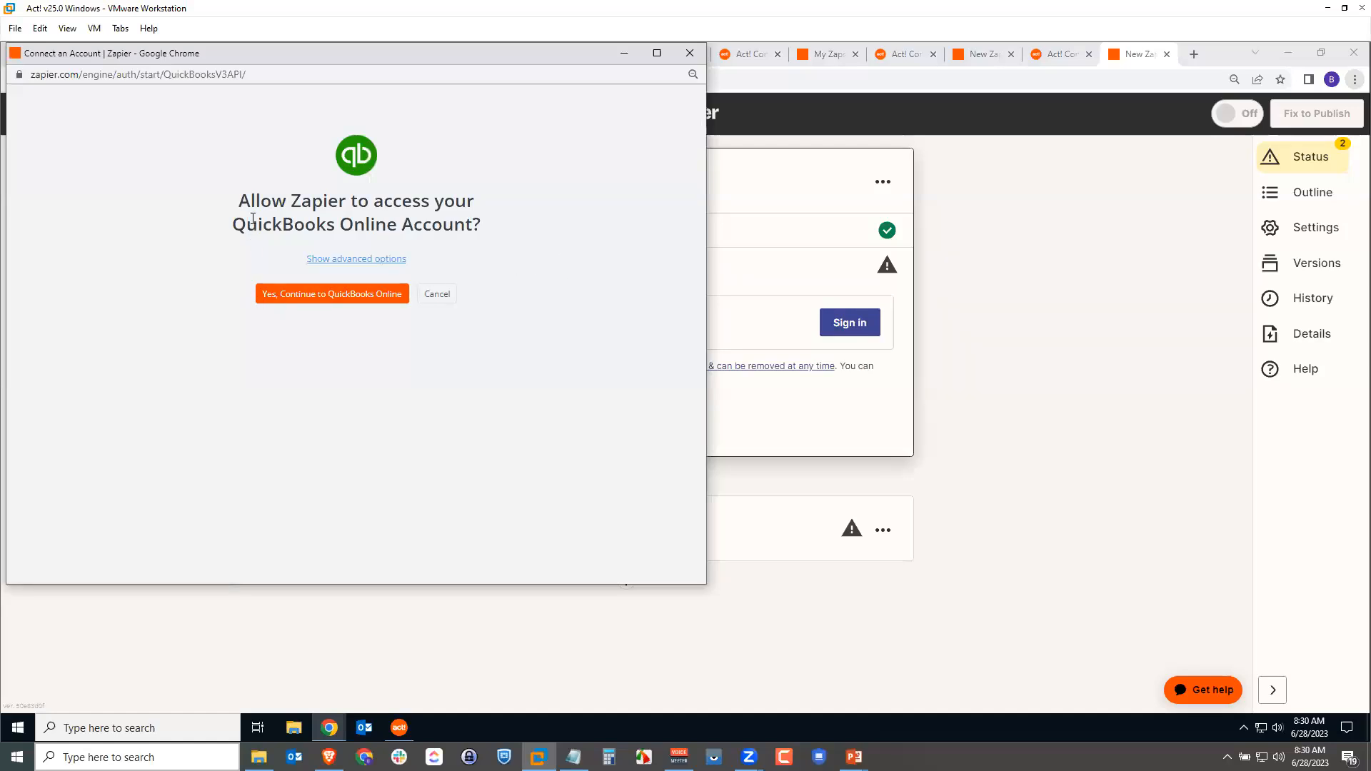
click(330, 304)
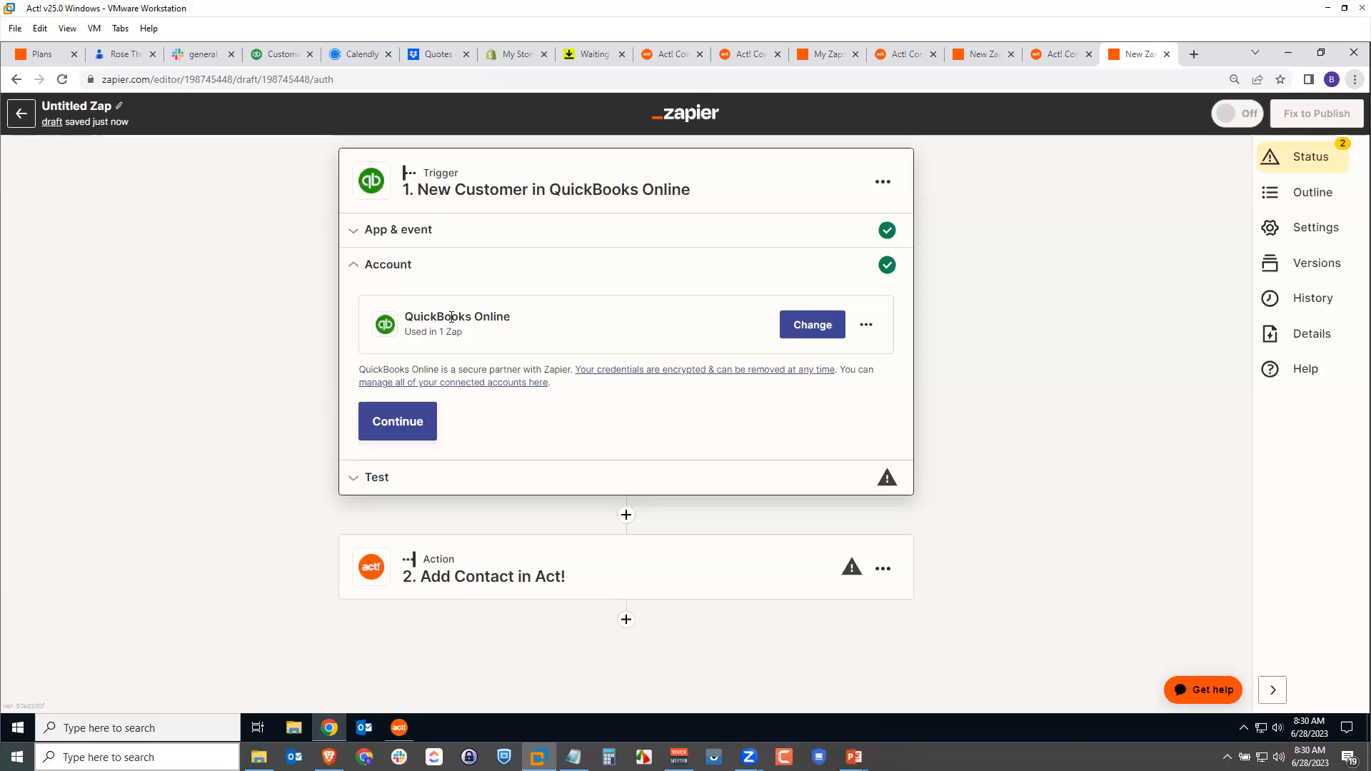
click(390, 421)
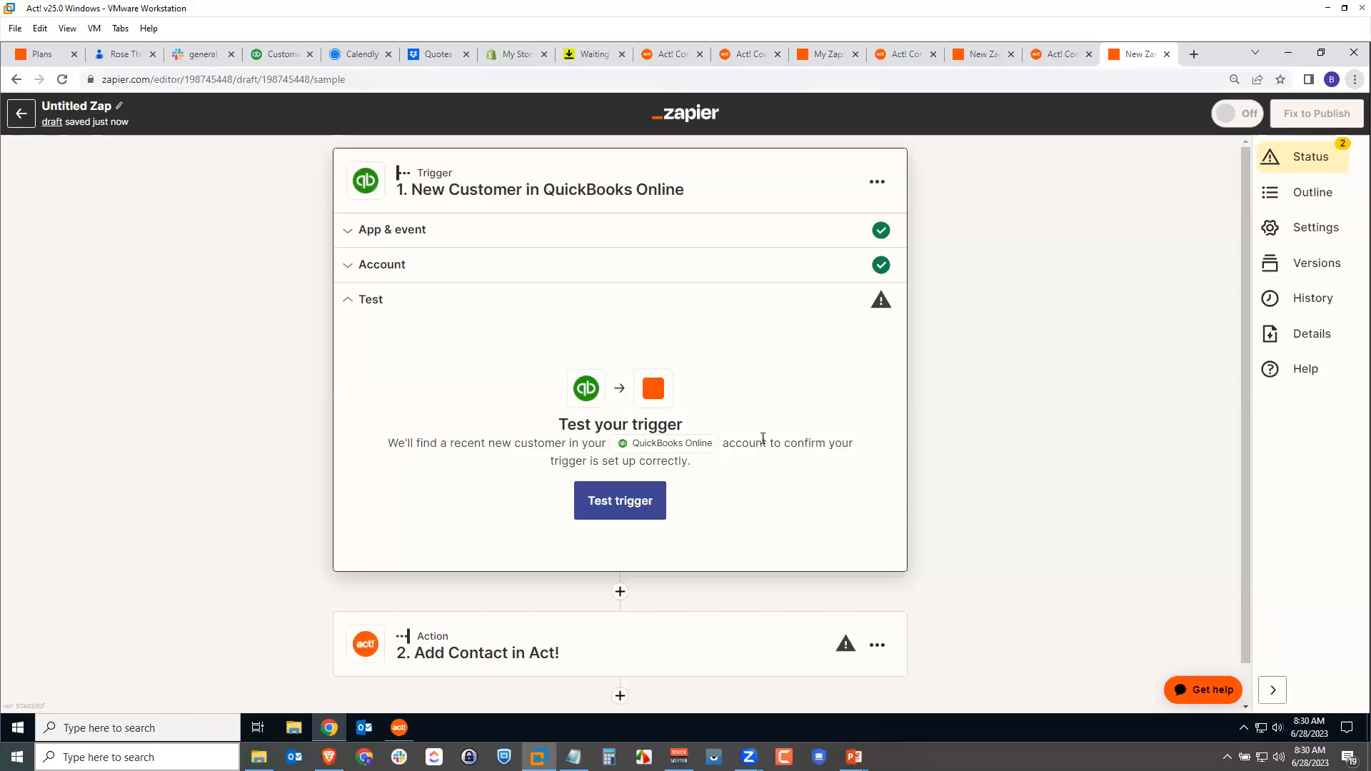
click(273, 56)
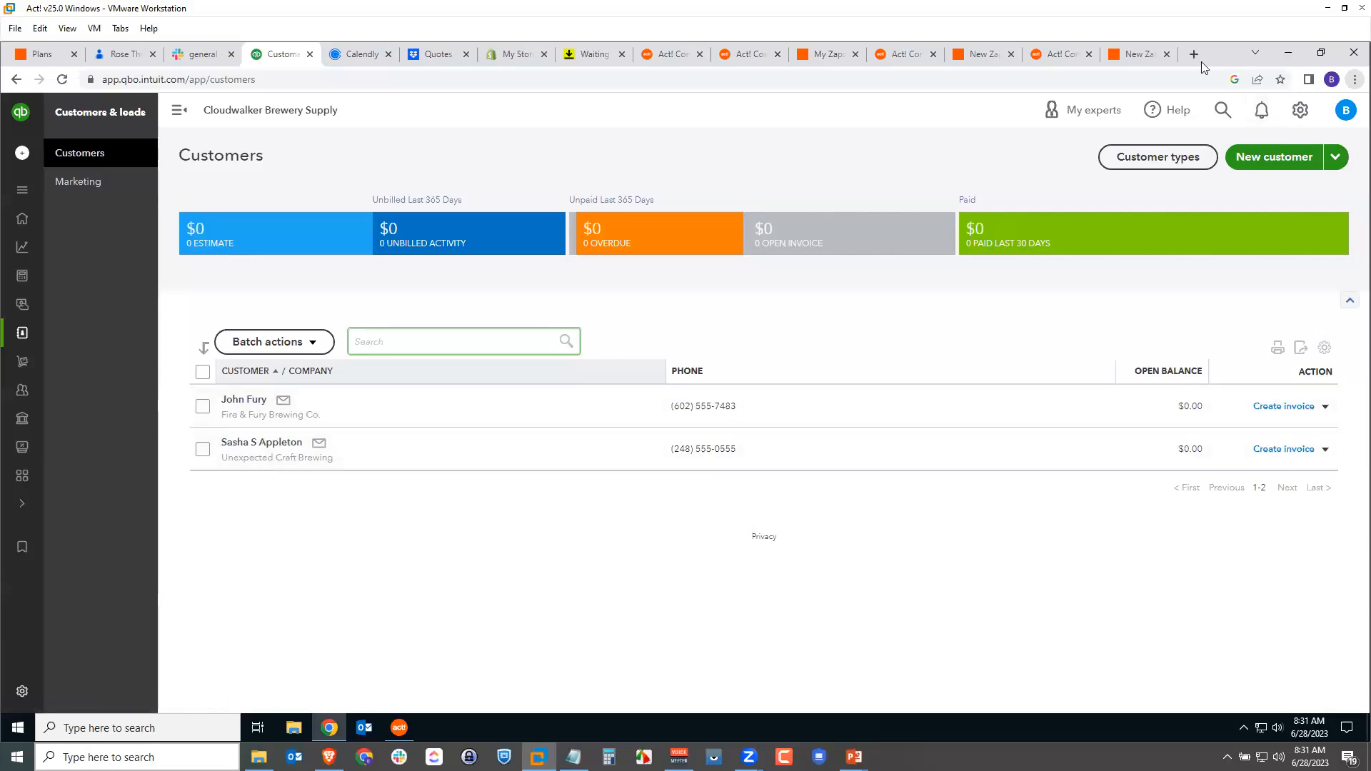
Test the trigger and continue with New Customer A as the sample QuickBooks record
click(1137, 53)
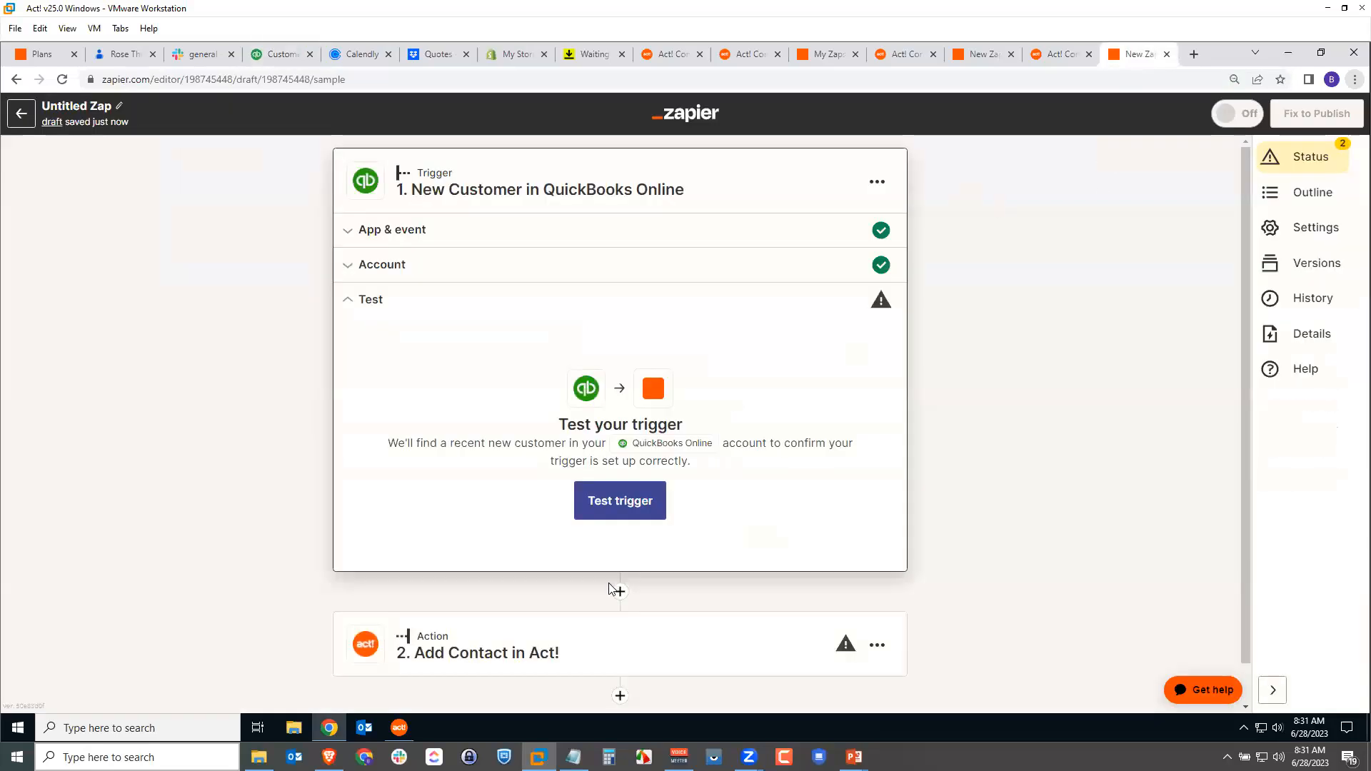
click(622, 503)
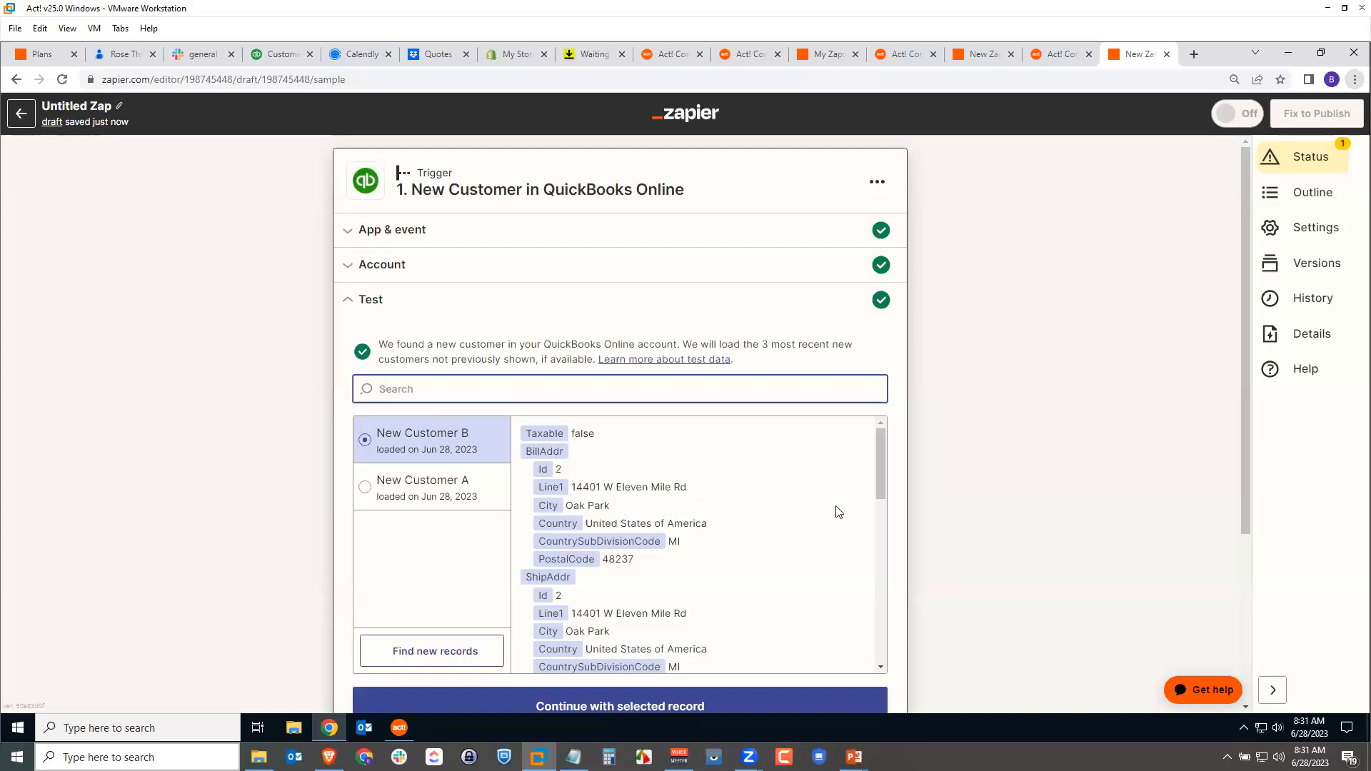
drag(886, 474, 884, 607)
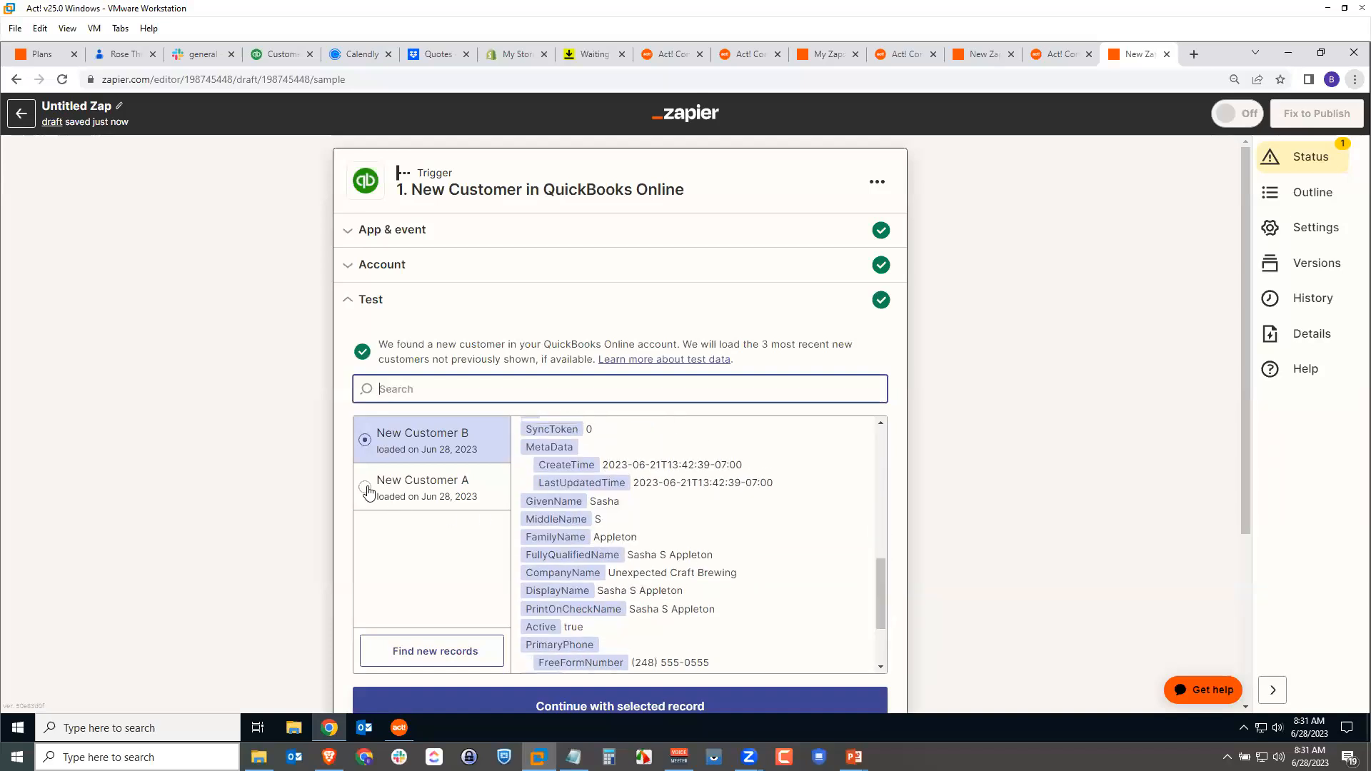
click(398, 500)
drag(880, 474, 872, 441)
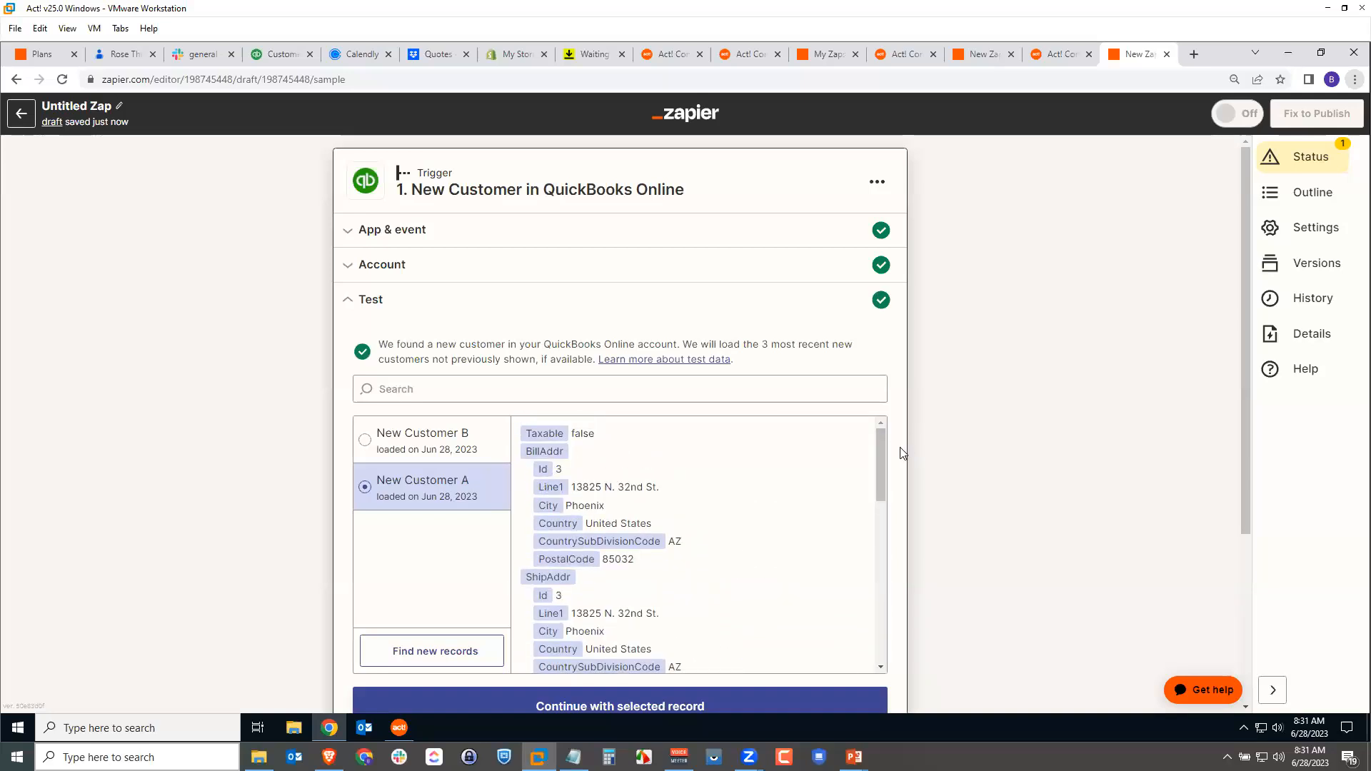
scroll(377, 428, down, 2)
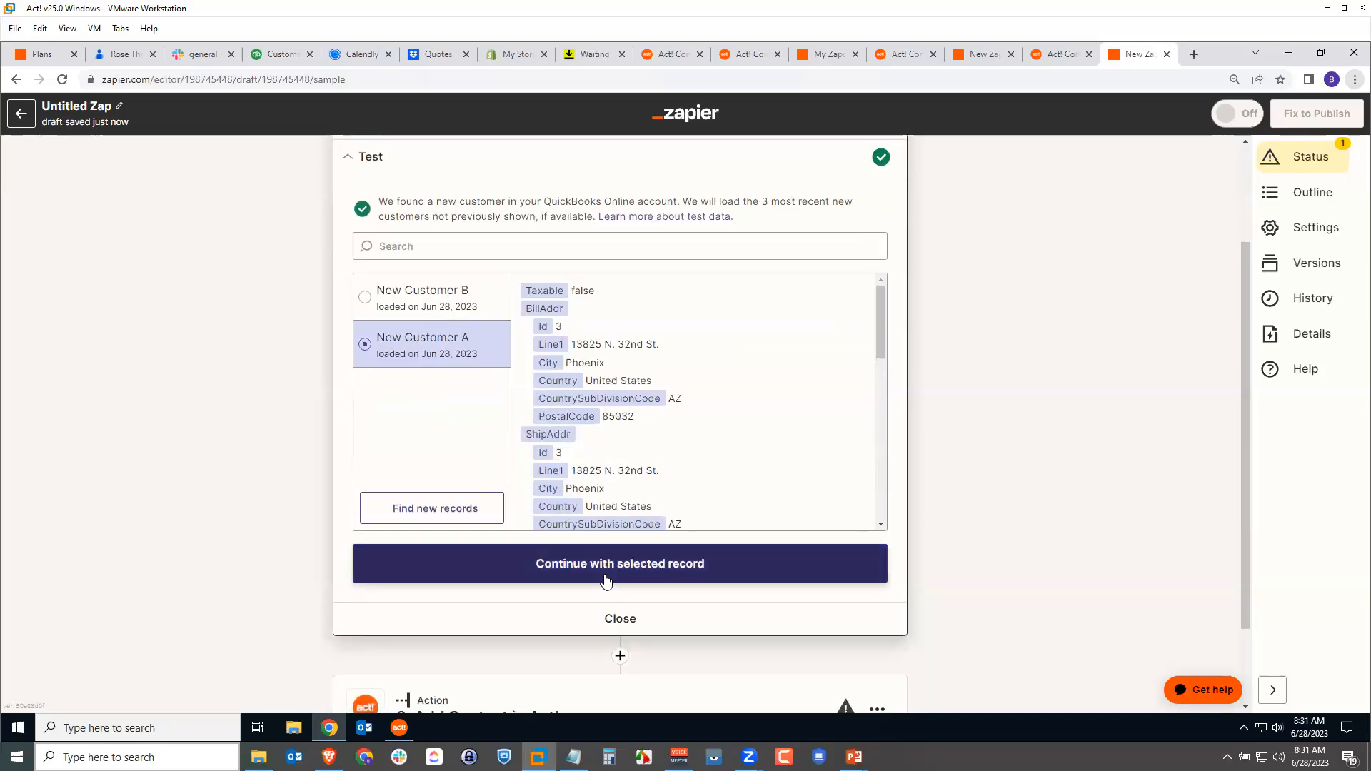
click(618, 570)
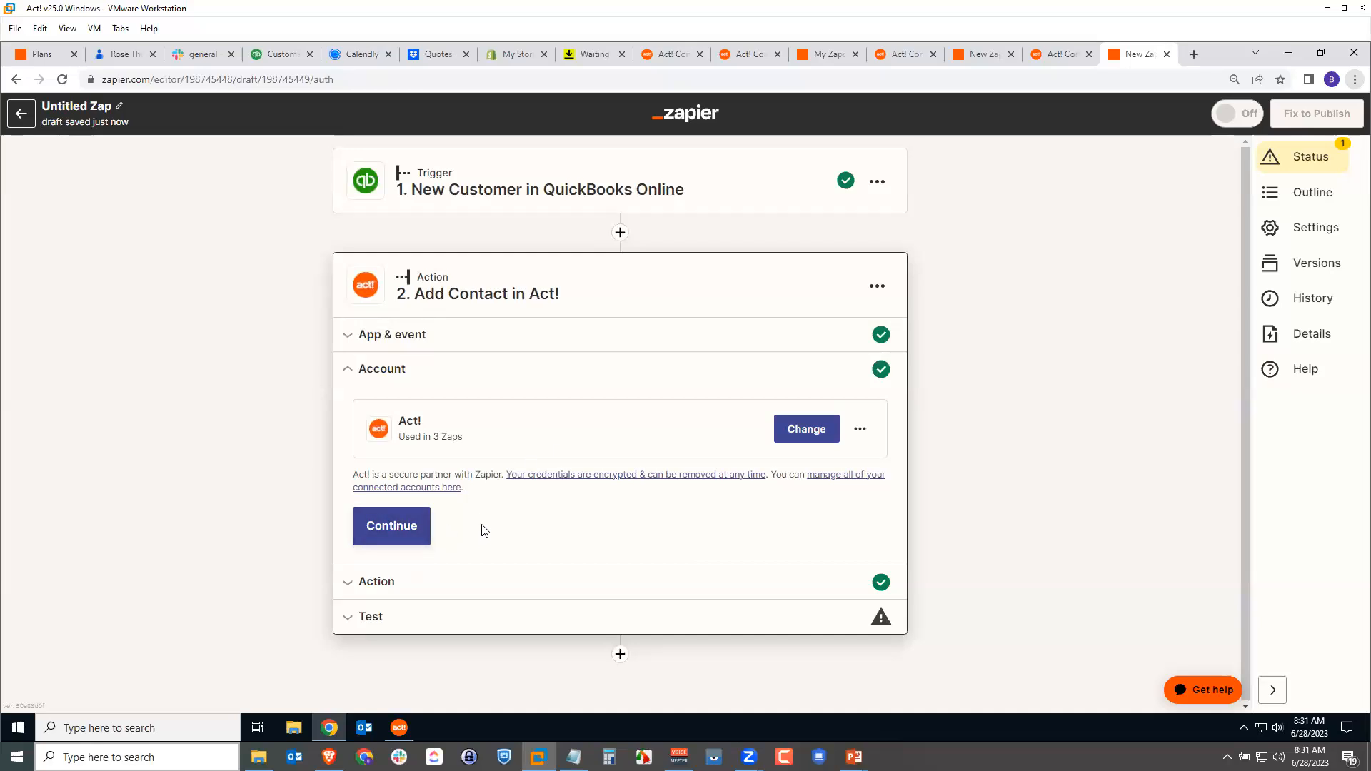
Map the QuickBooks Company Name into the Act! Company field
click(394, 526)
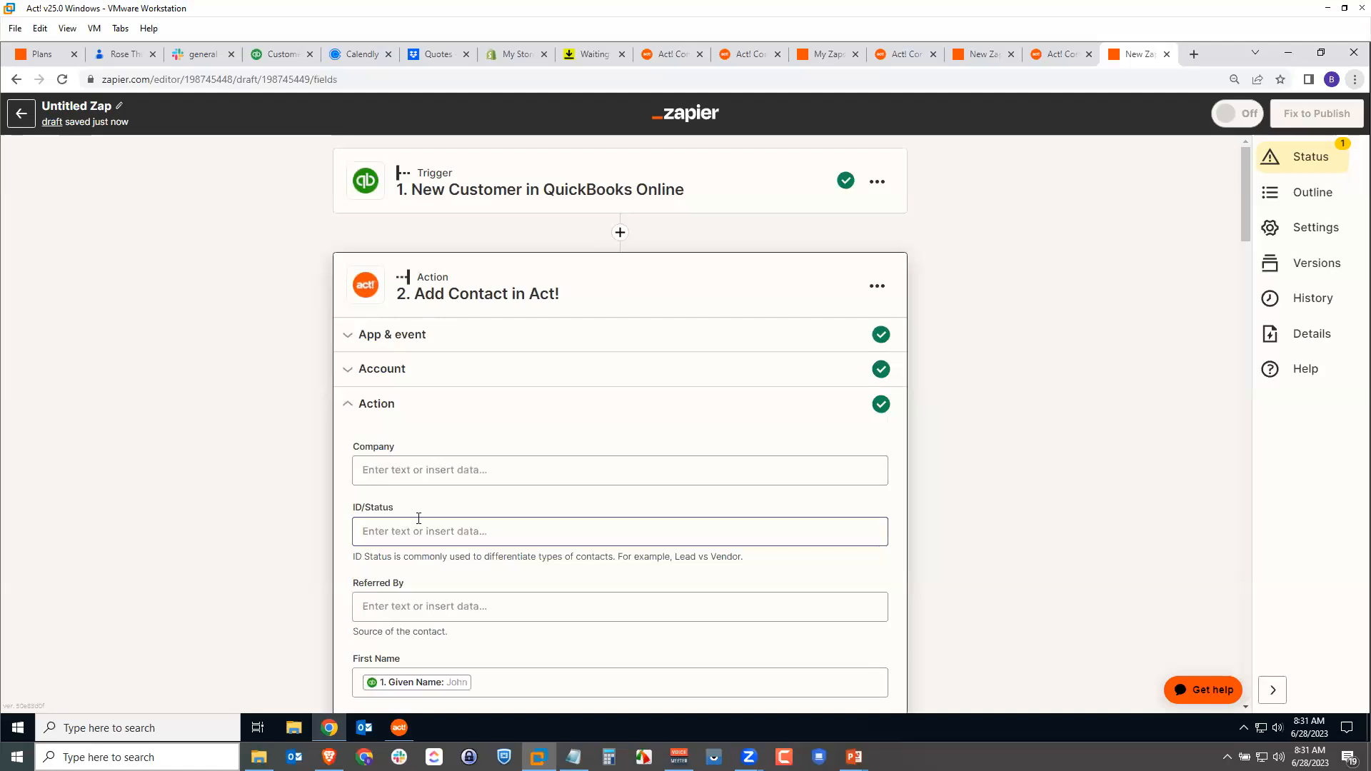
scroll(783, 456, down, 2)
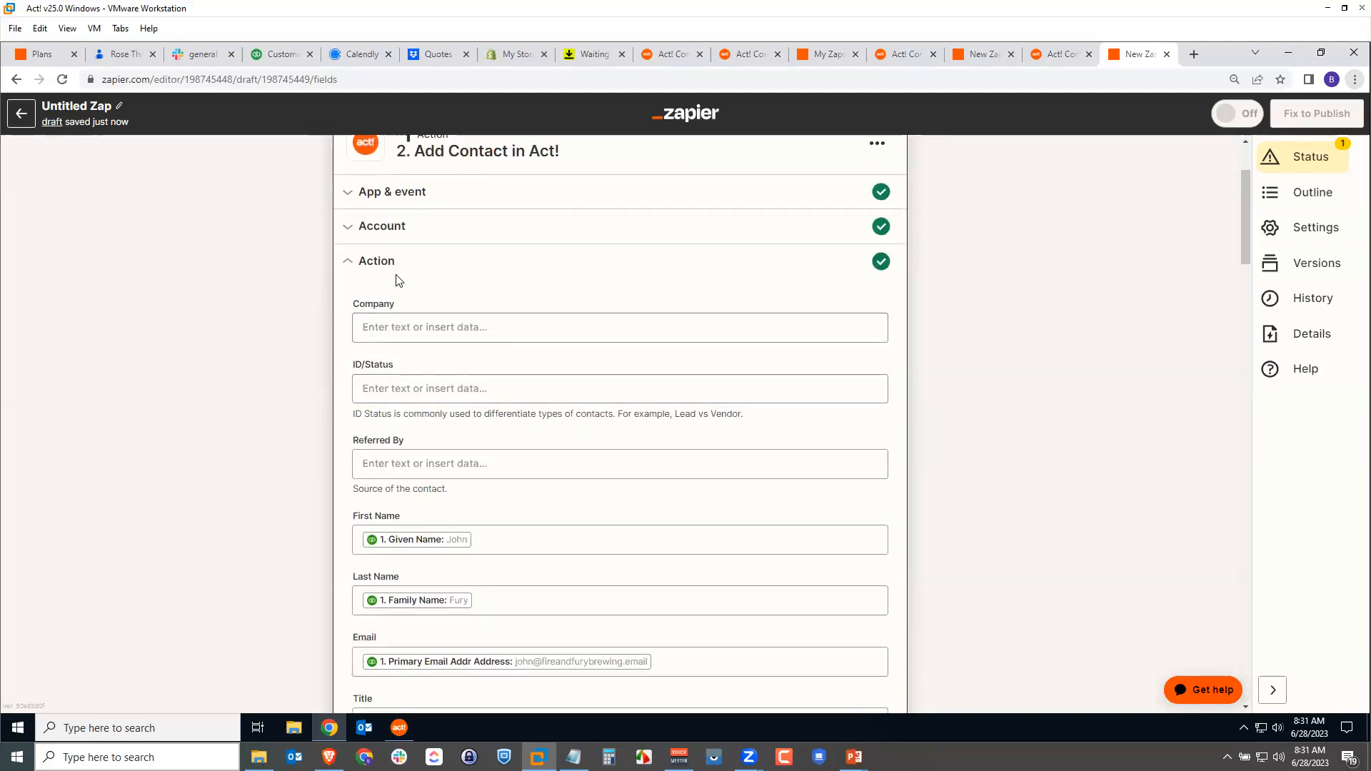
click(404, 328)
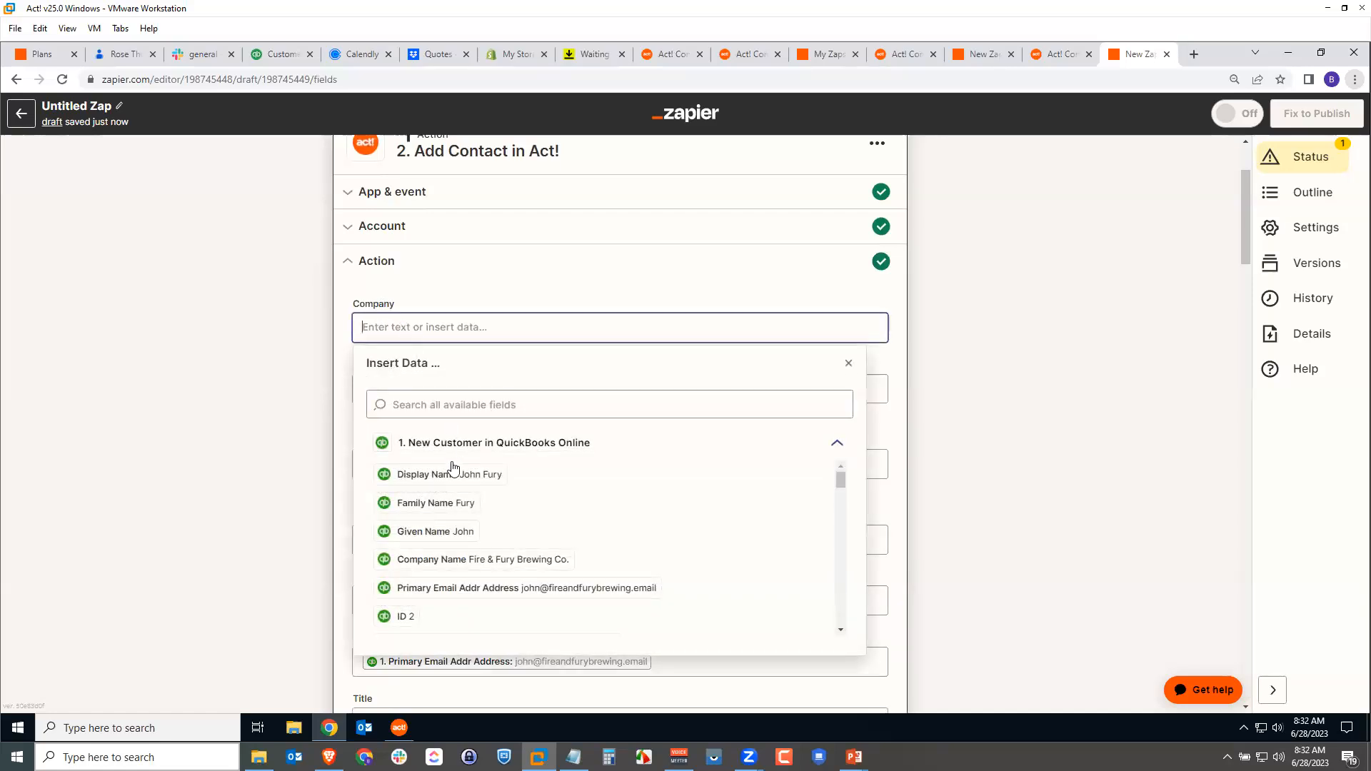
click(404, 564)
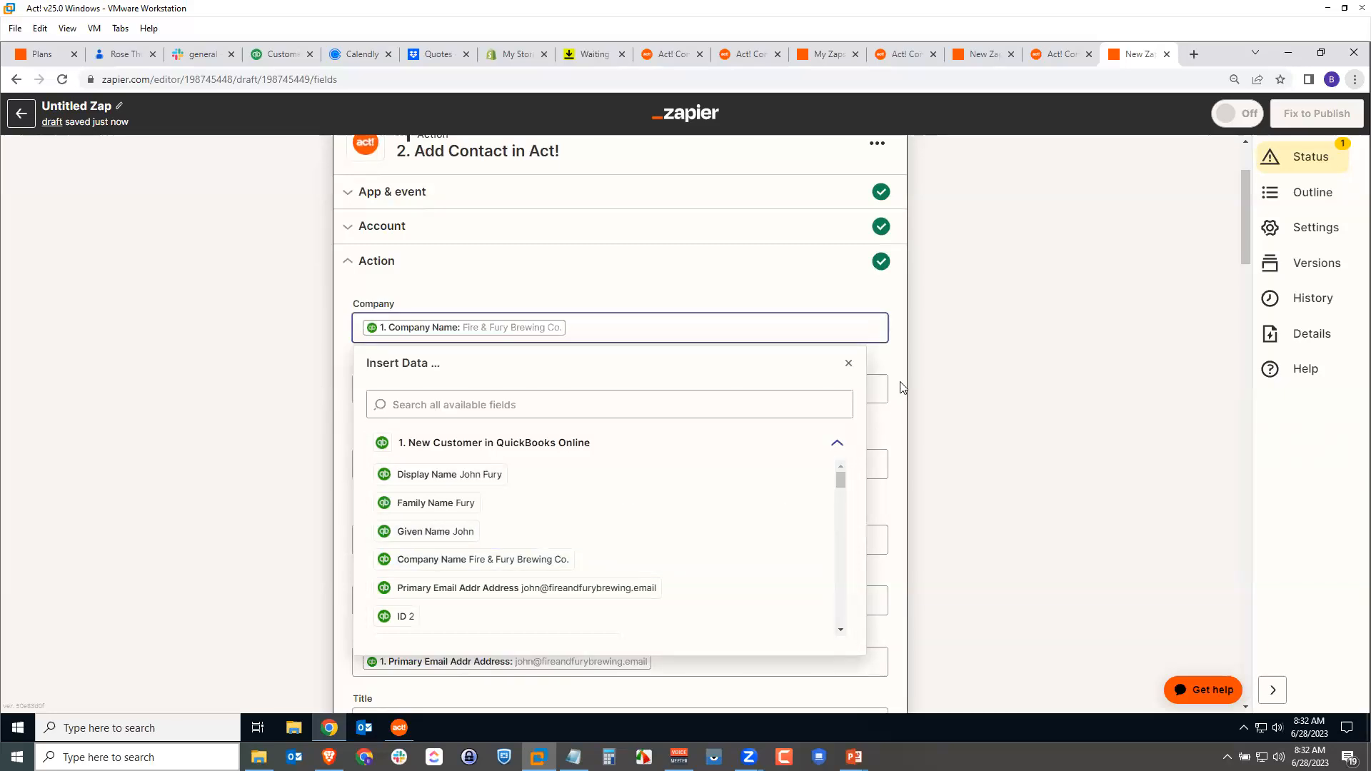
click(848, 363)
Set the ID/Status field to Customer
click(443, 388)
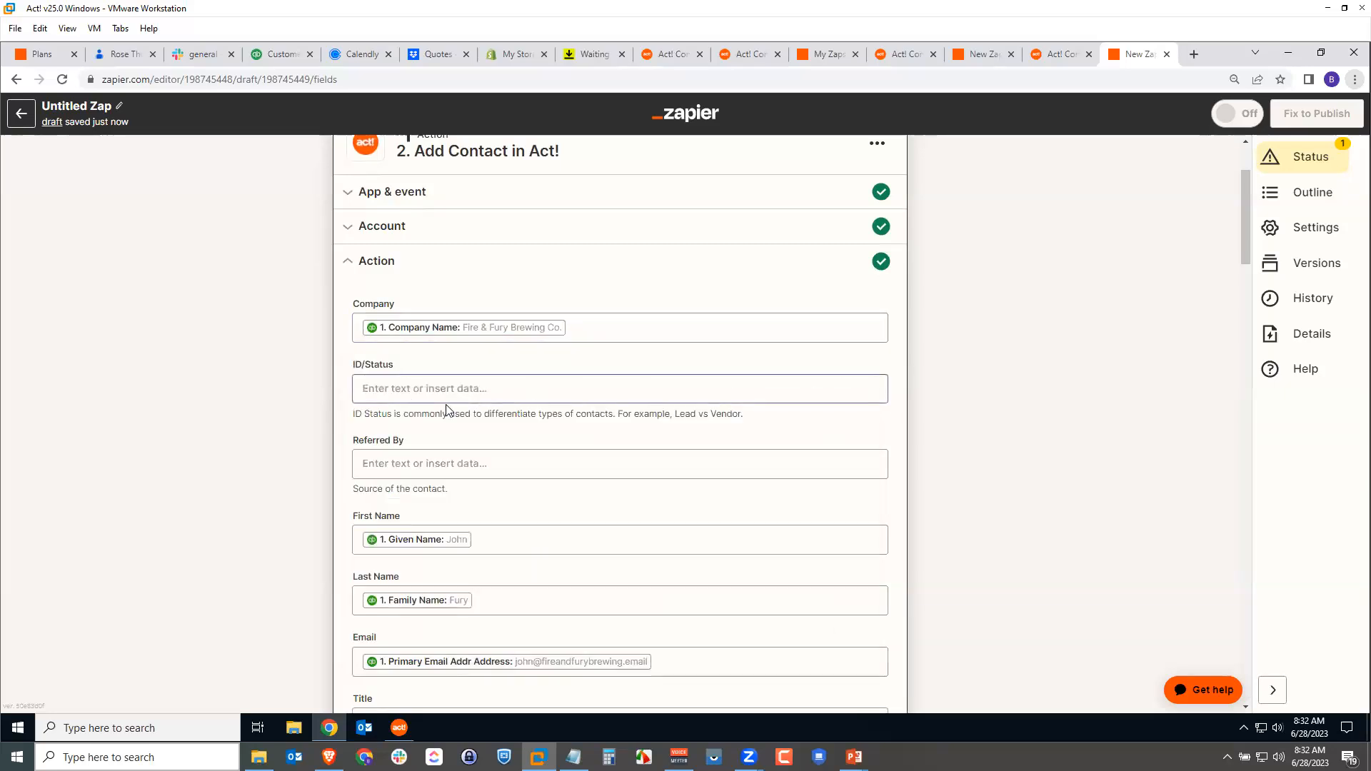
click(380, 389)
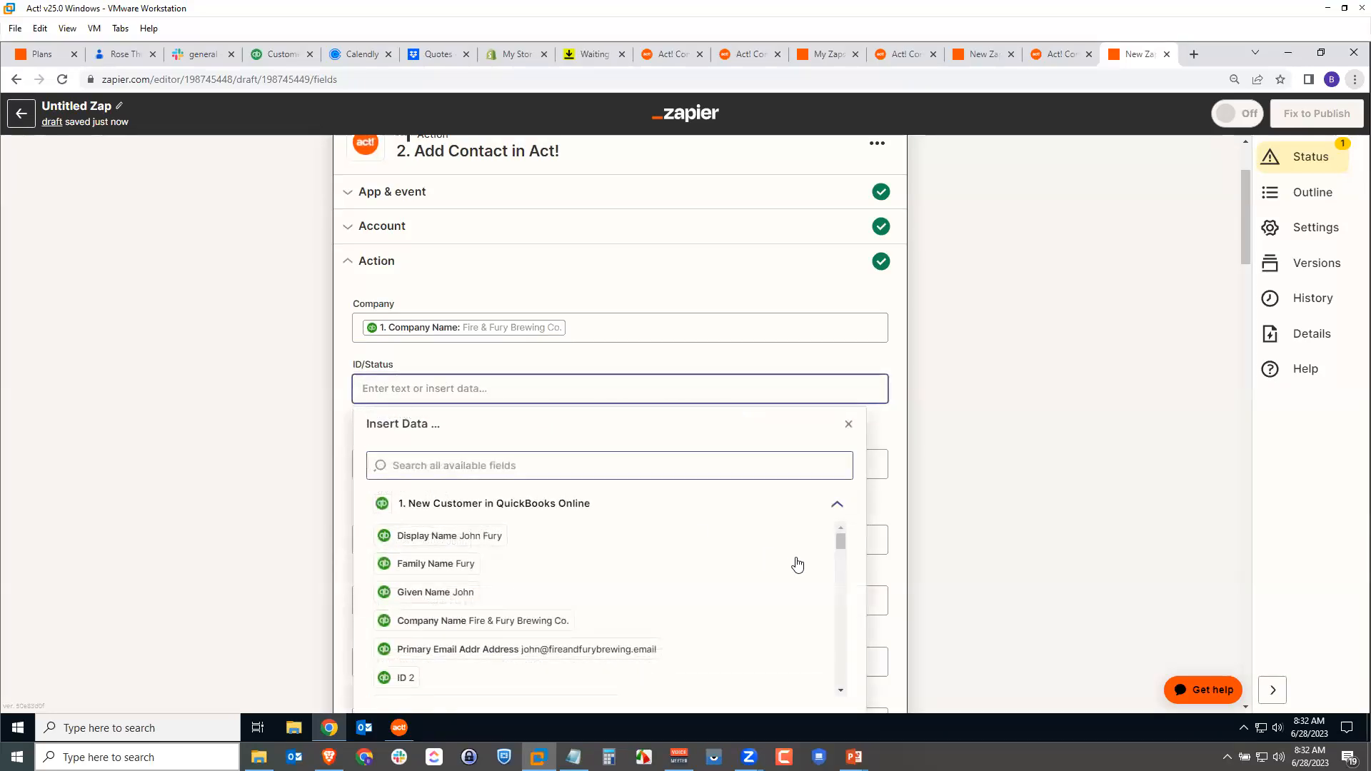
drag(841, 542, 843, 461)
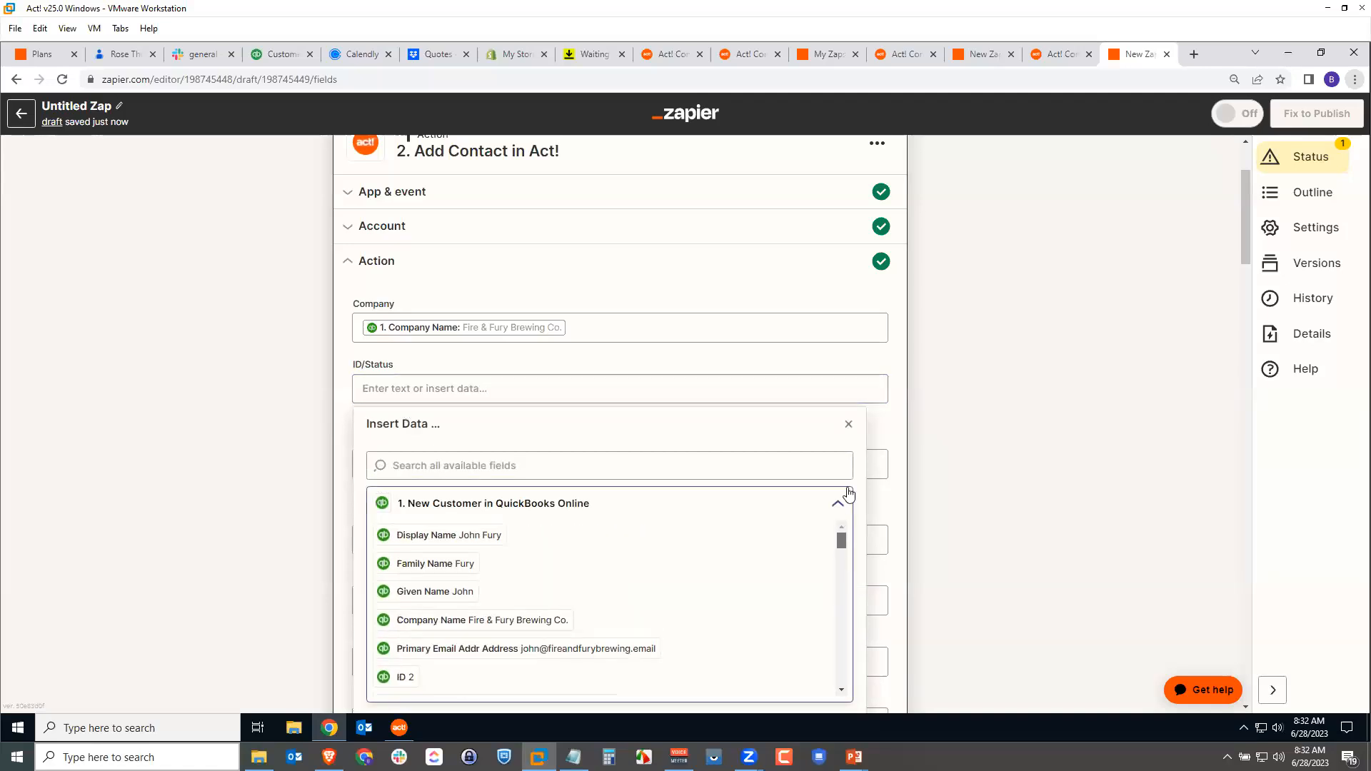
click(906, 440)
click(402, 386)
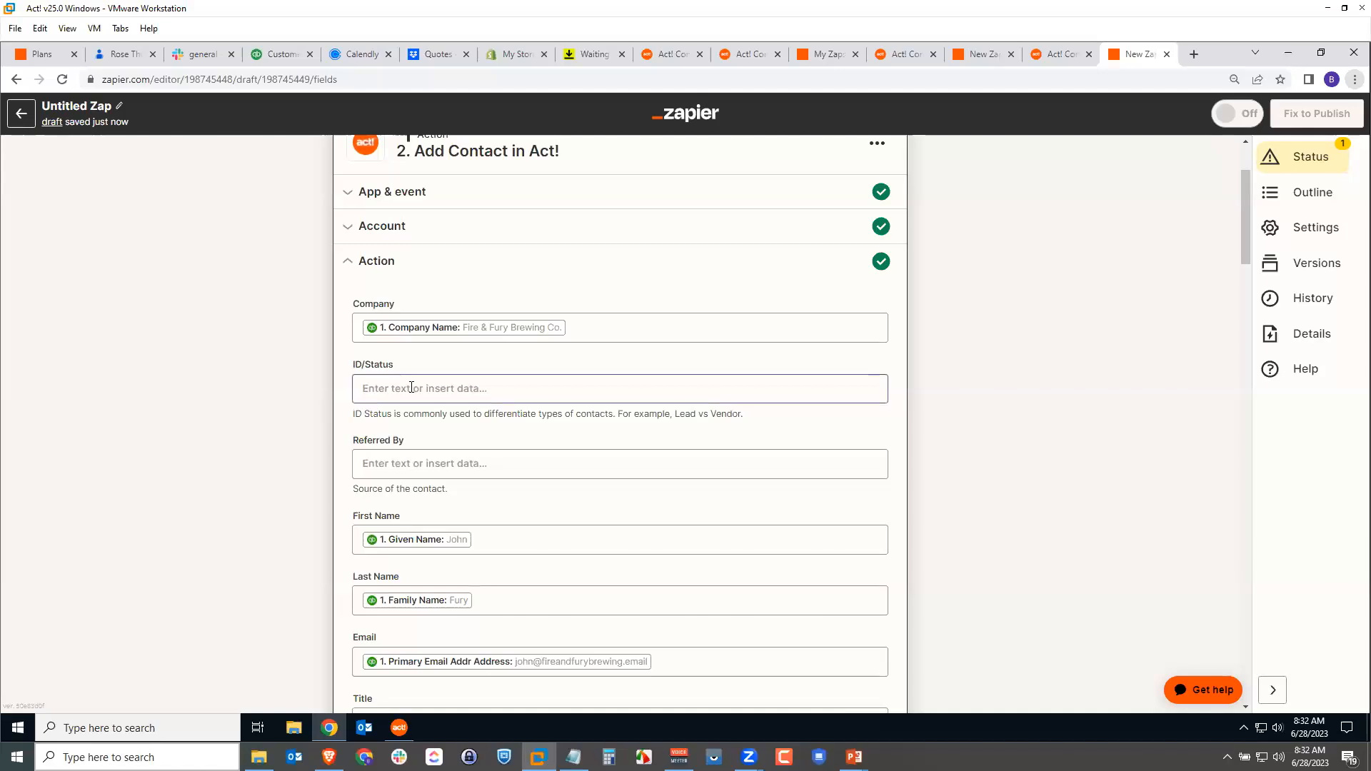
text(Customer)
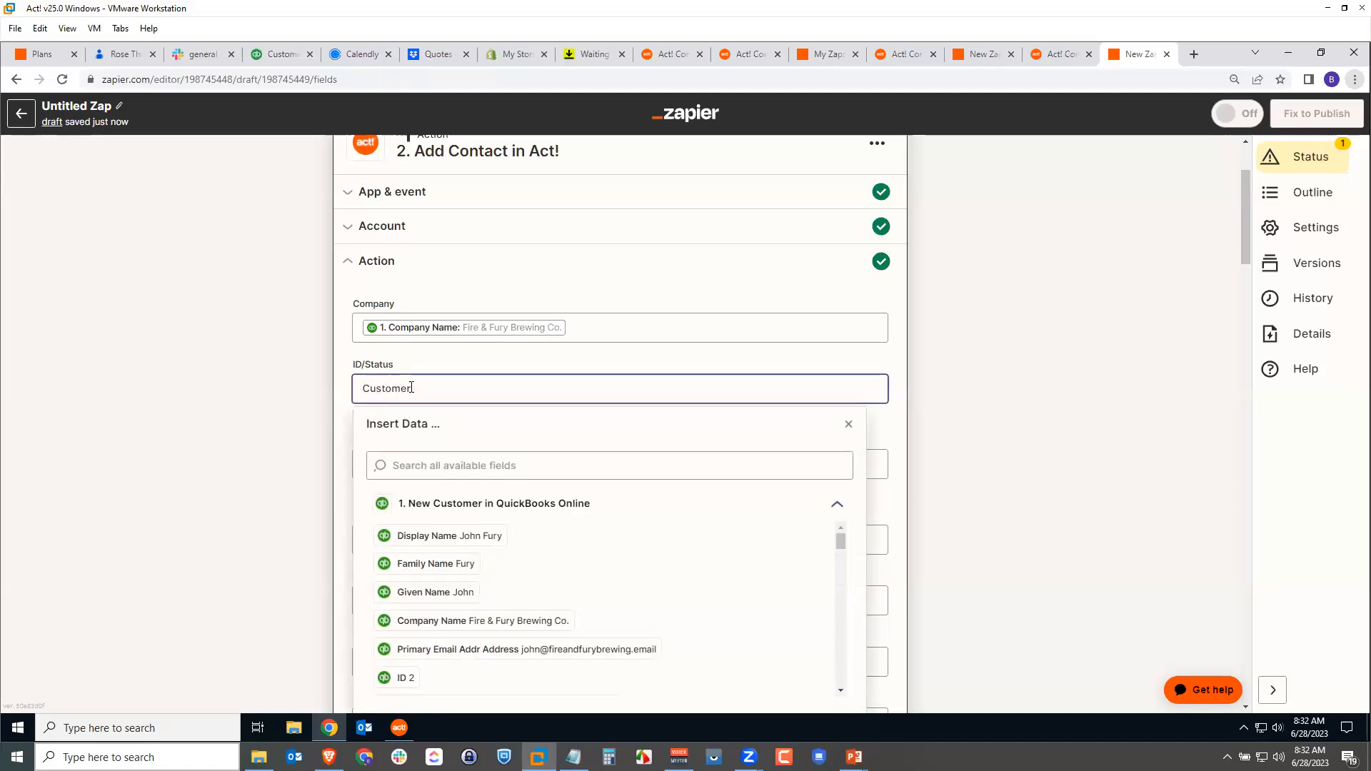
click(902, 359)
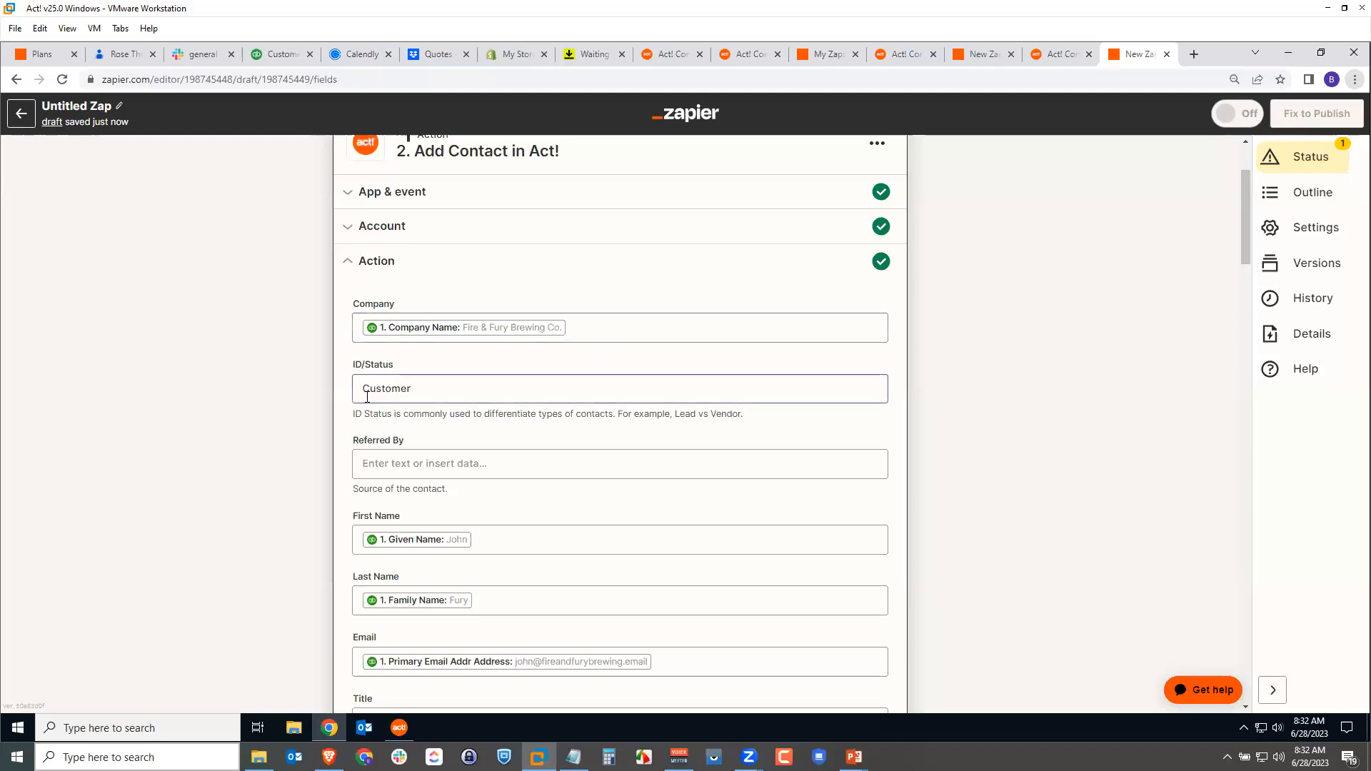
Enter QuickBooks in the Referred By field
click(394, 464)
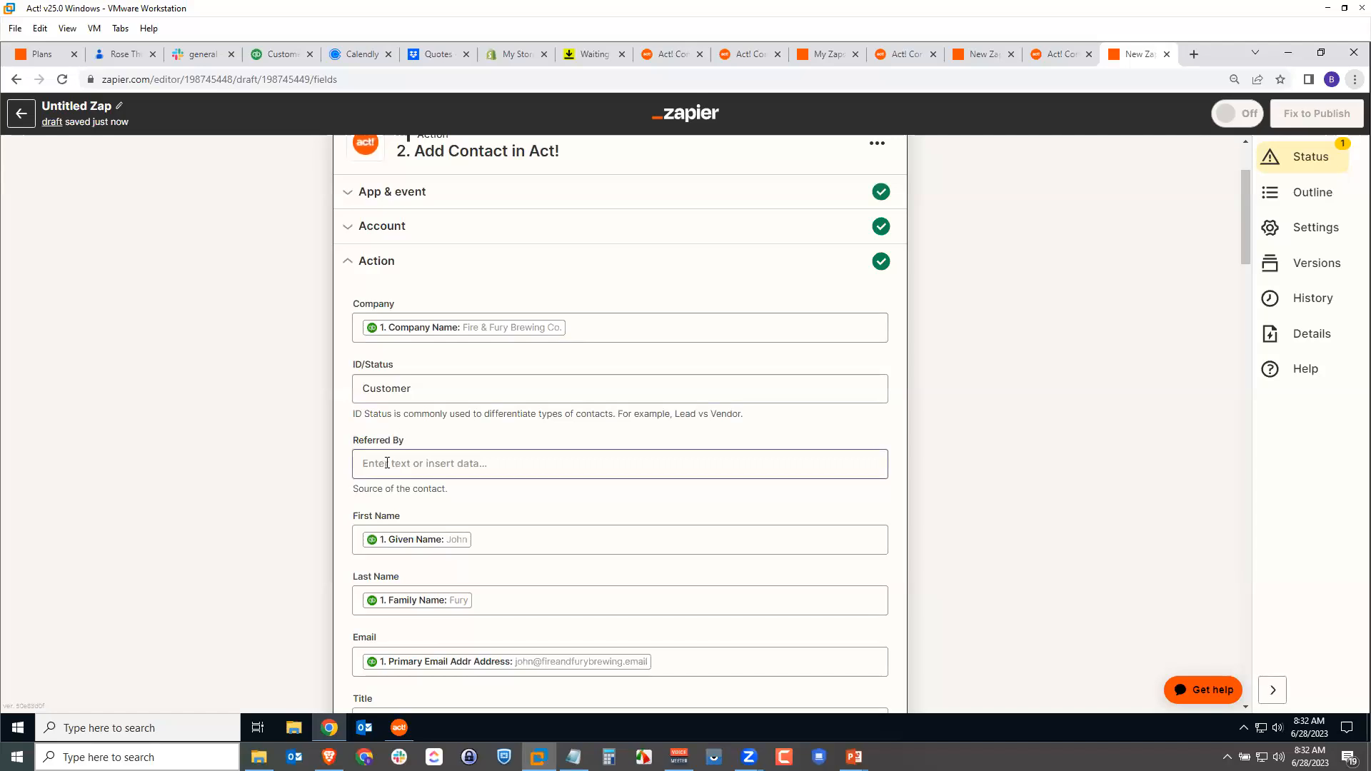
click(387, 464)
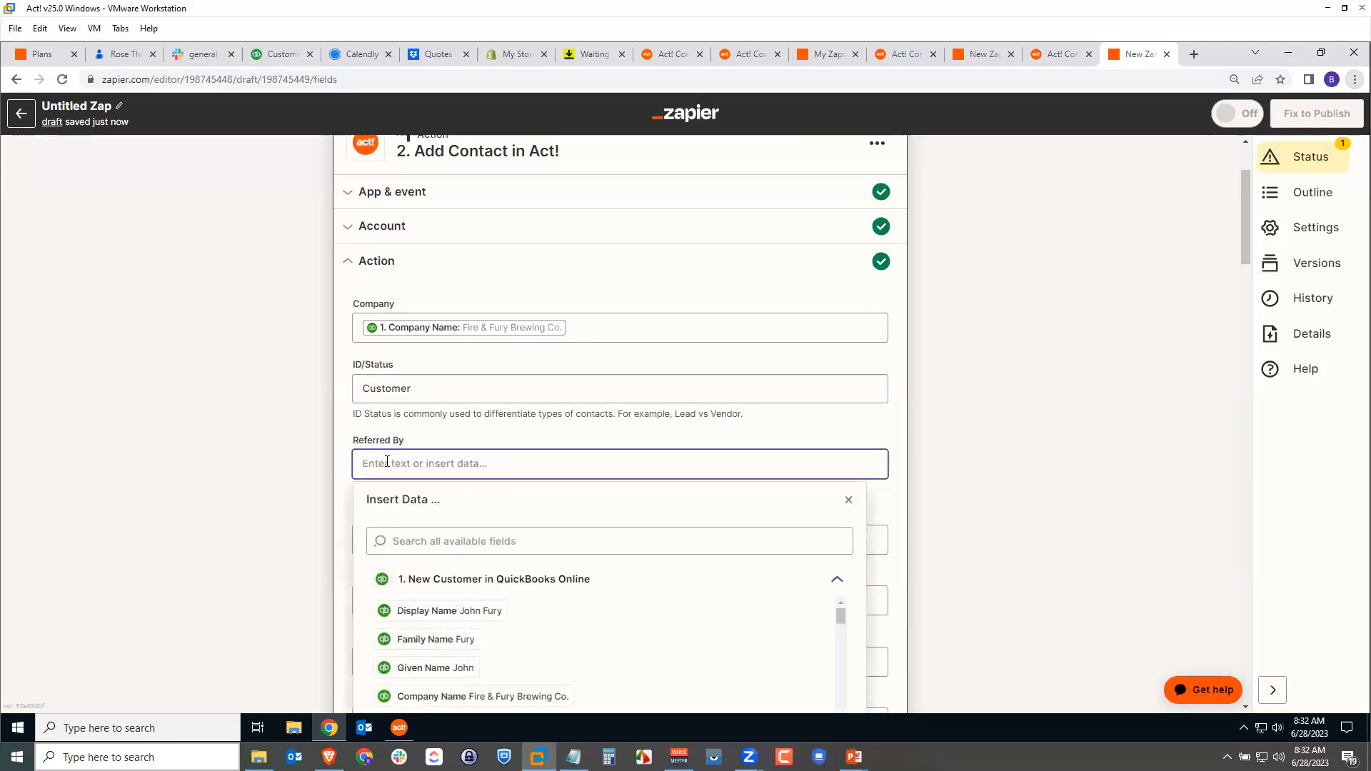
text(QuickBooks)
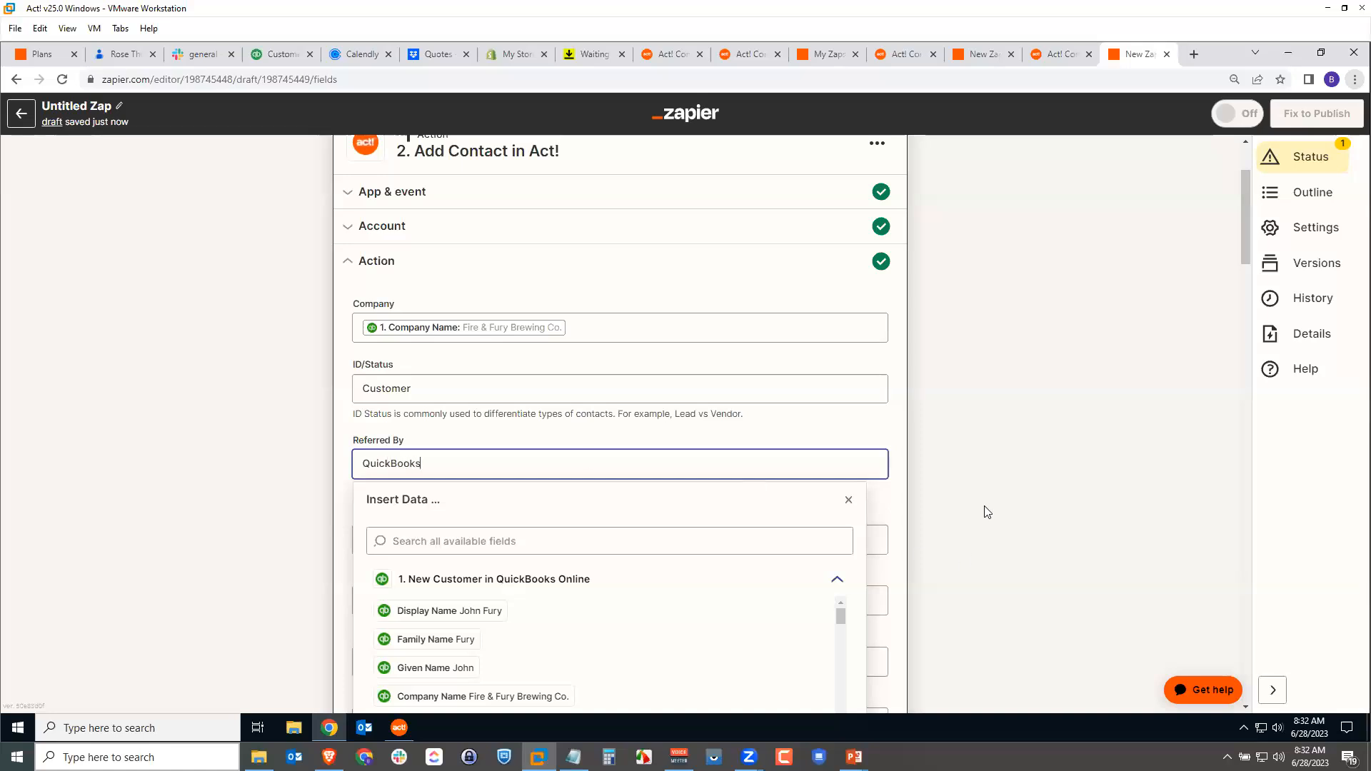
click(848, 499)
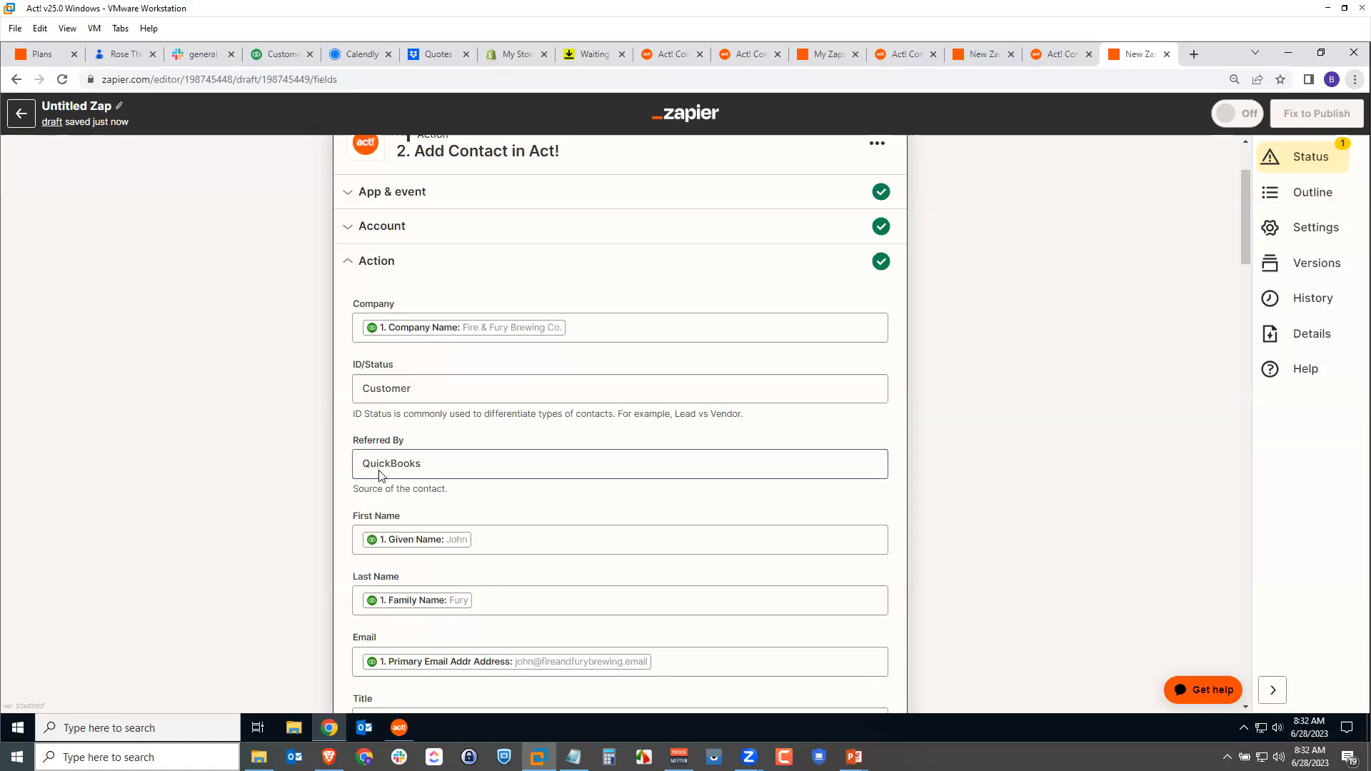
Review the remaining fields down to Email and Mobile Phone, leaving Title empty
scroll(543, 534, down, 1)
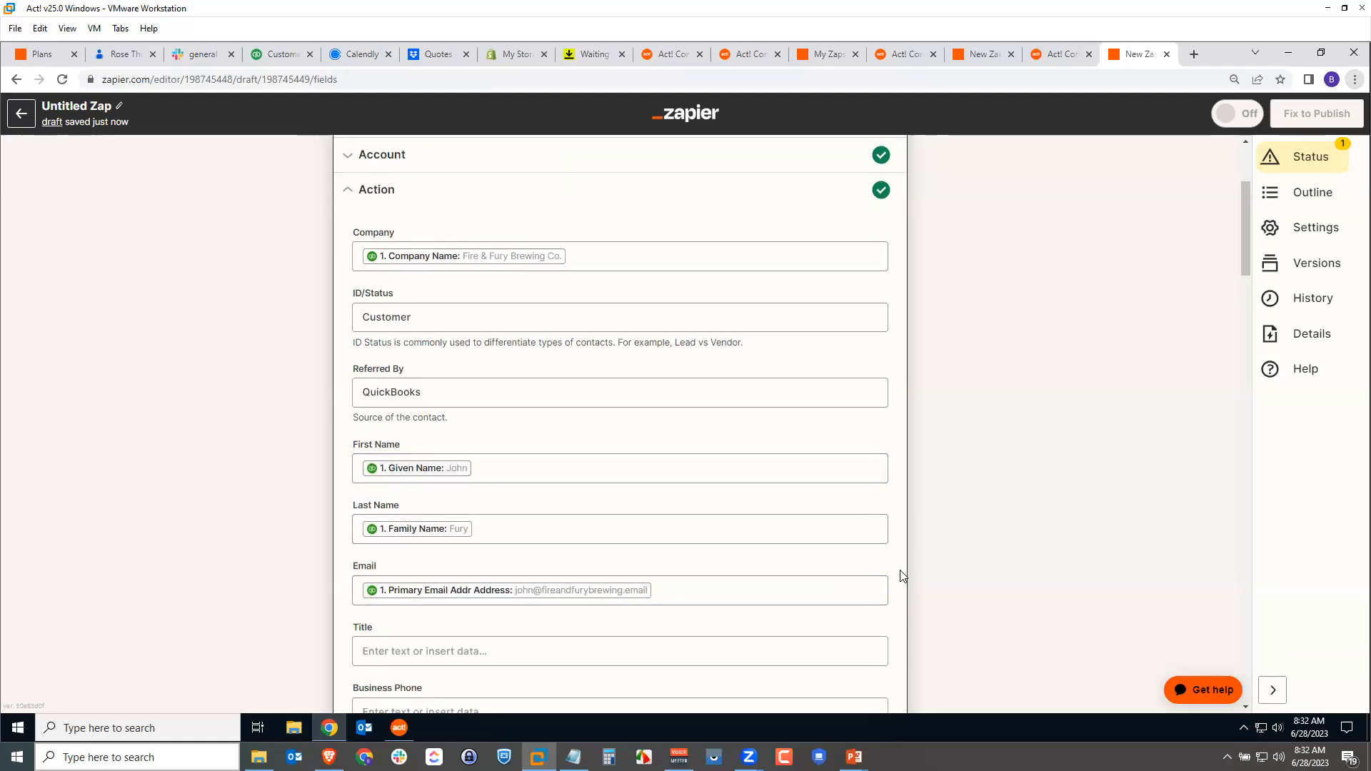
scroll(901, 572, down, 3)
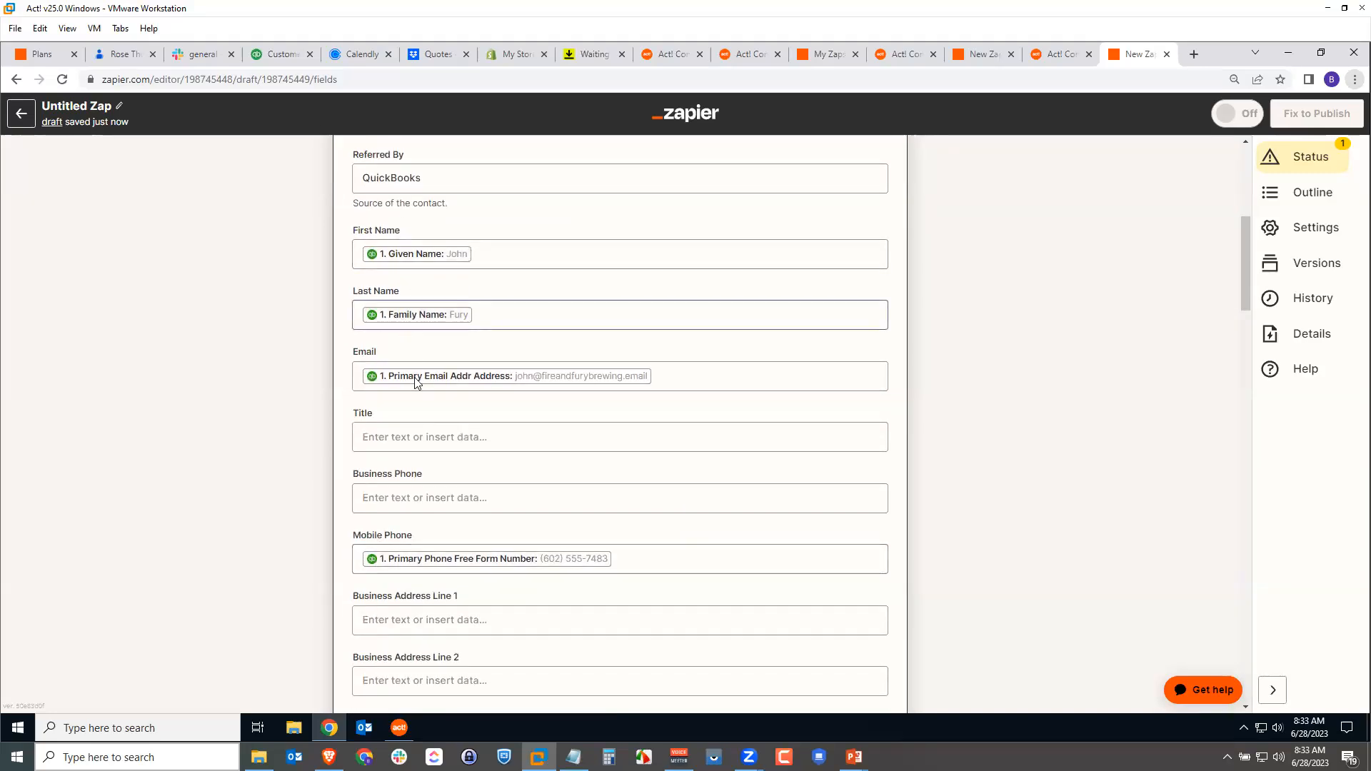
click(495, 435)
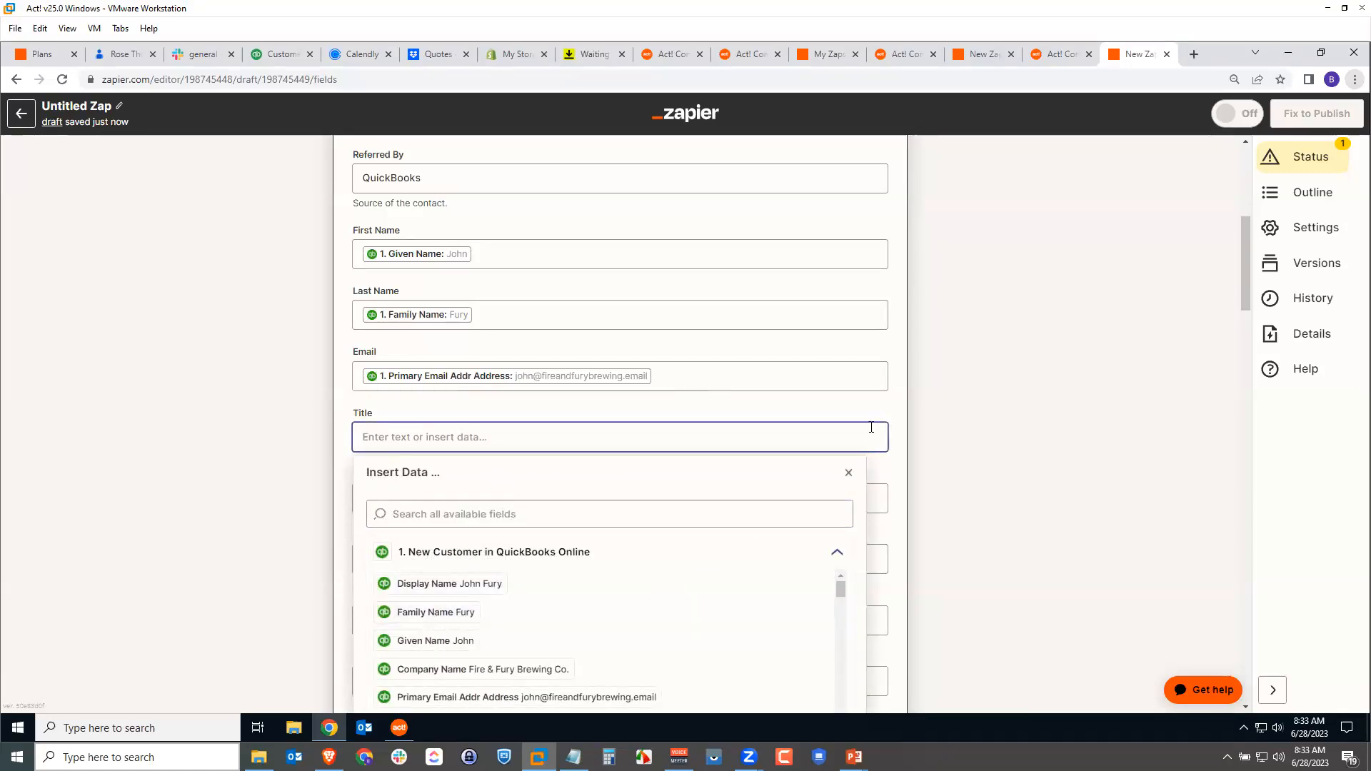
click(898, 411)
scroll(901, 428, down, 5)
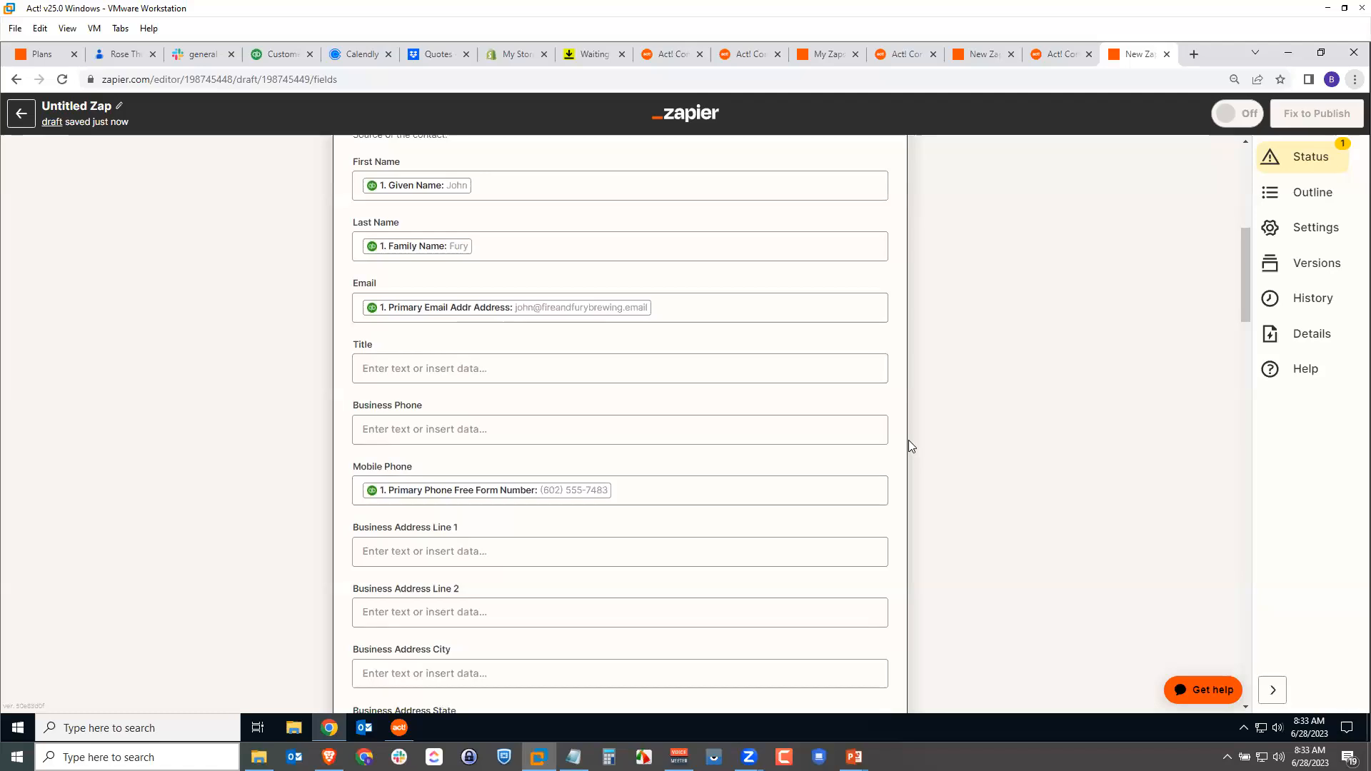
scroll(901, 446, down, 1)
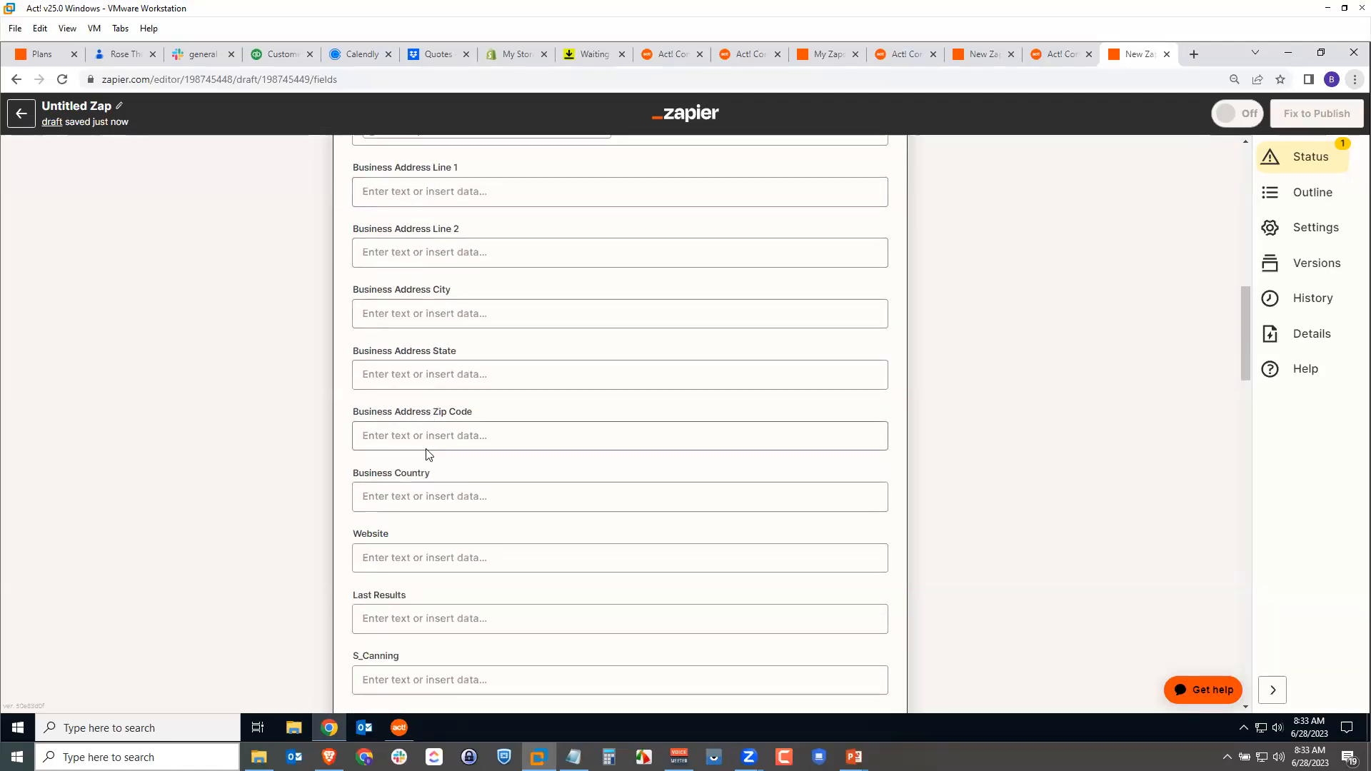
scroll(407, 586, down, 2)
scroll(428, 578, up, 5)
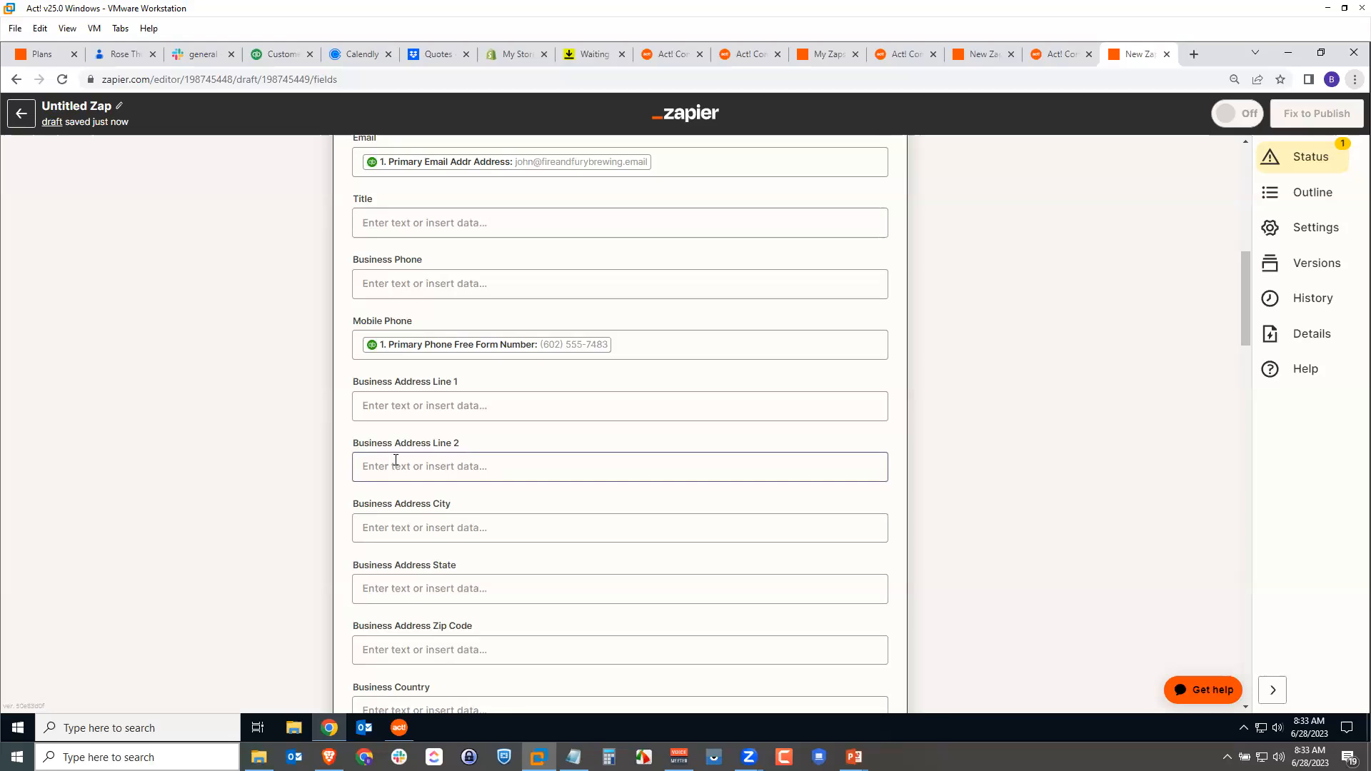
scroll(978, 505, down, 14)
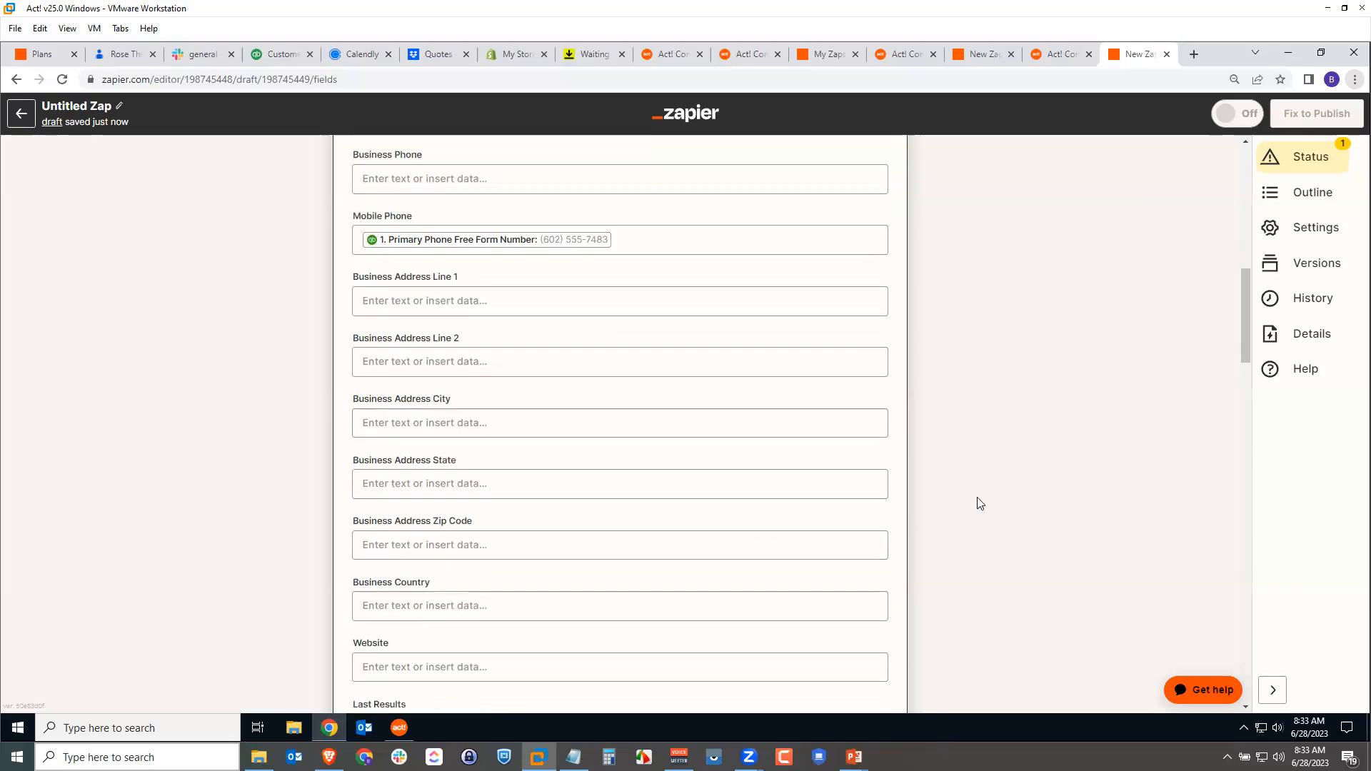
scroll(980, 503, down, 15)
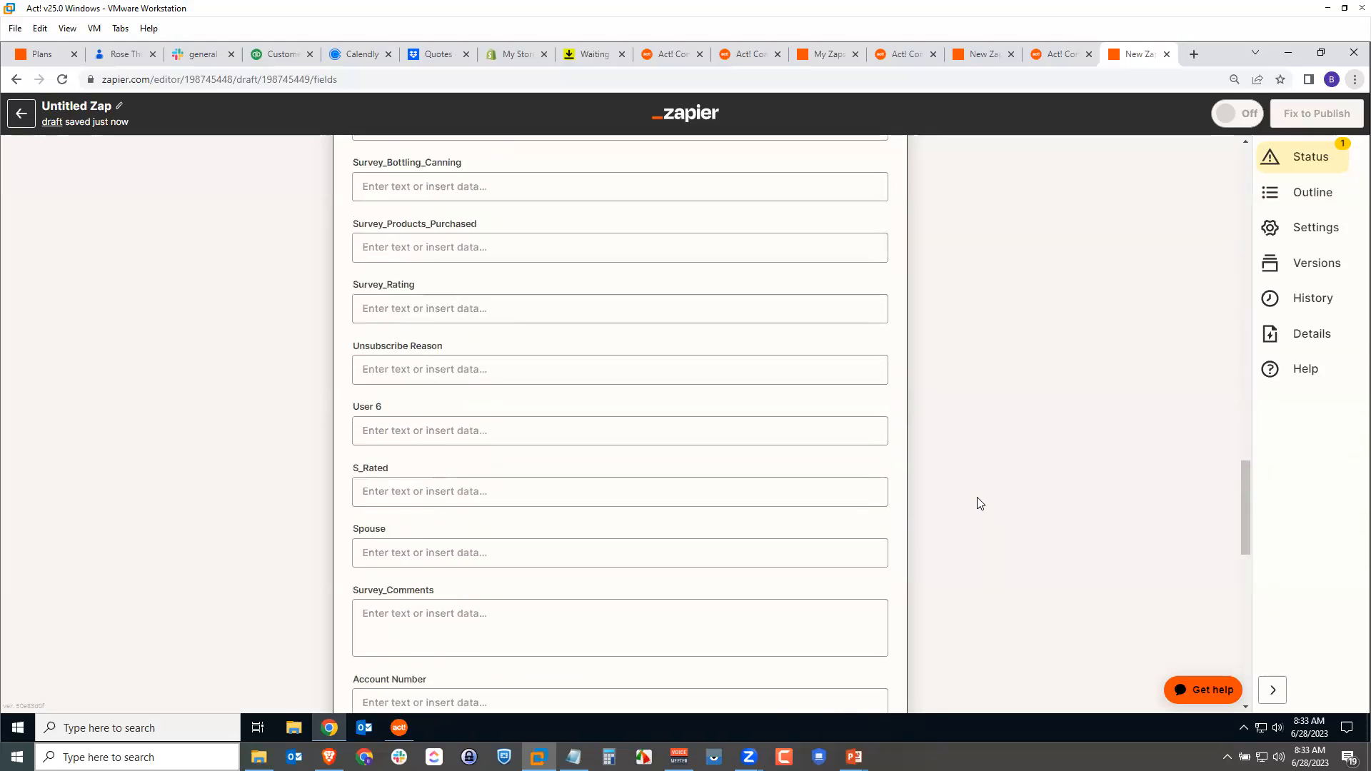
scroll(980, 500, down, 3)
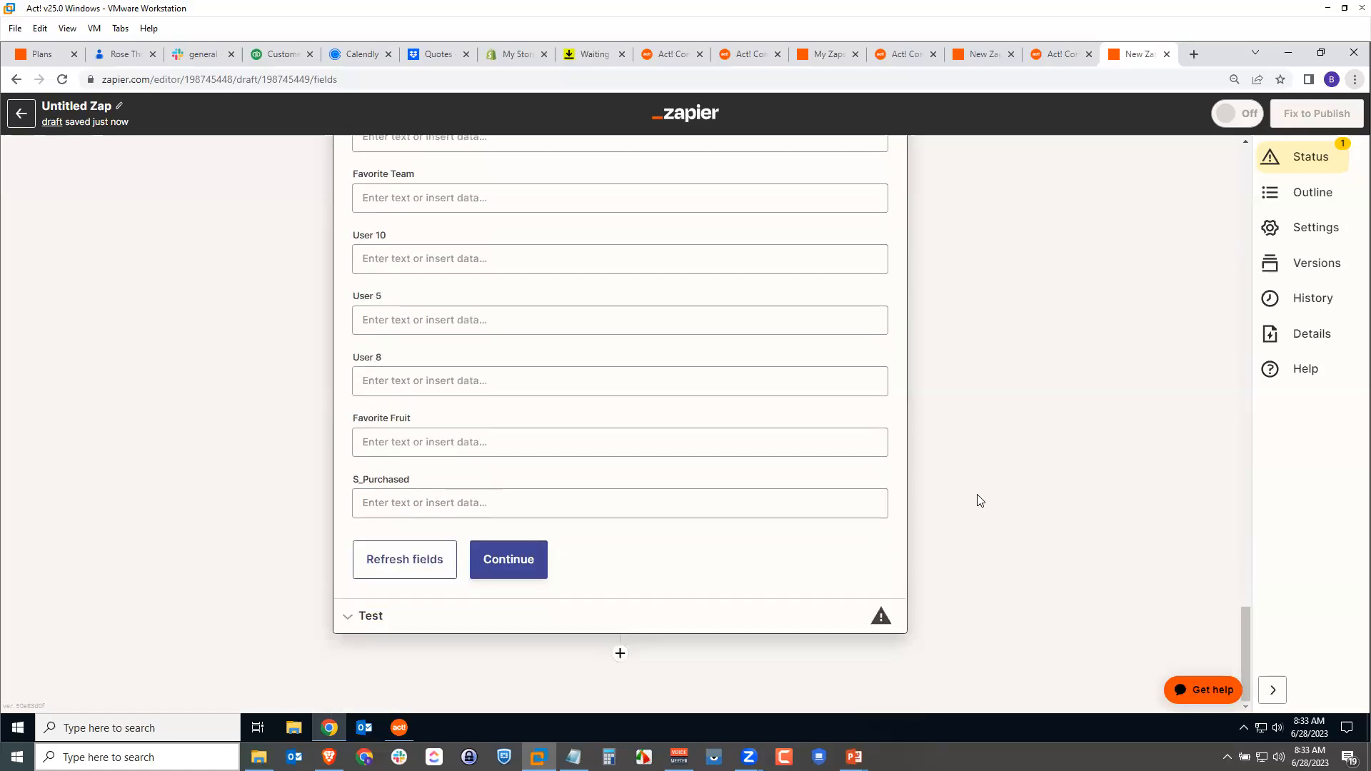
Test the Add Contact action, sending the Fire & Fury Brewing Co. sample contact to Act!
click(507, 563)
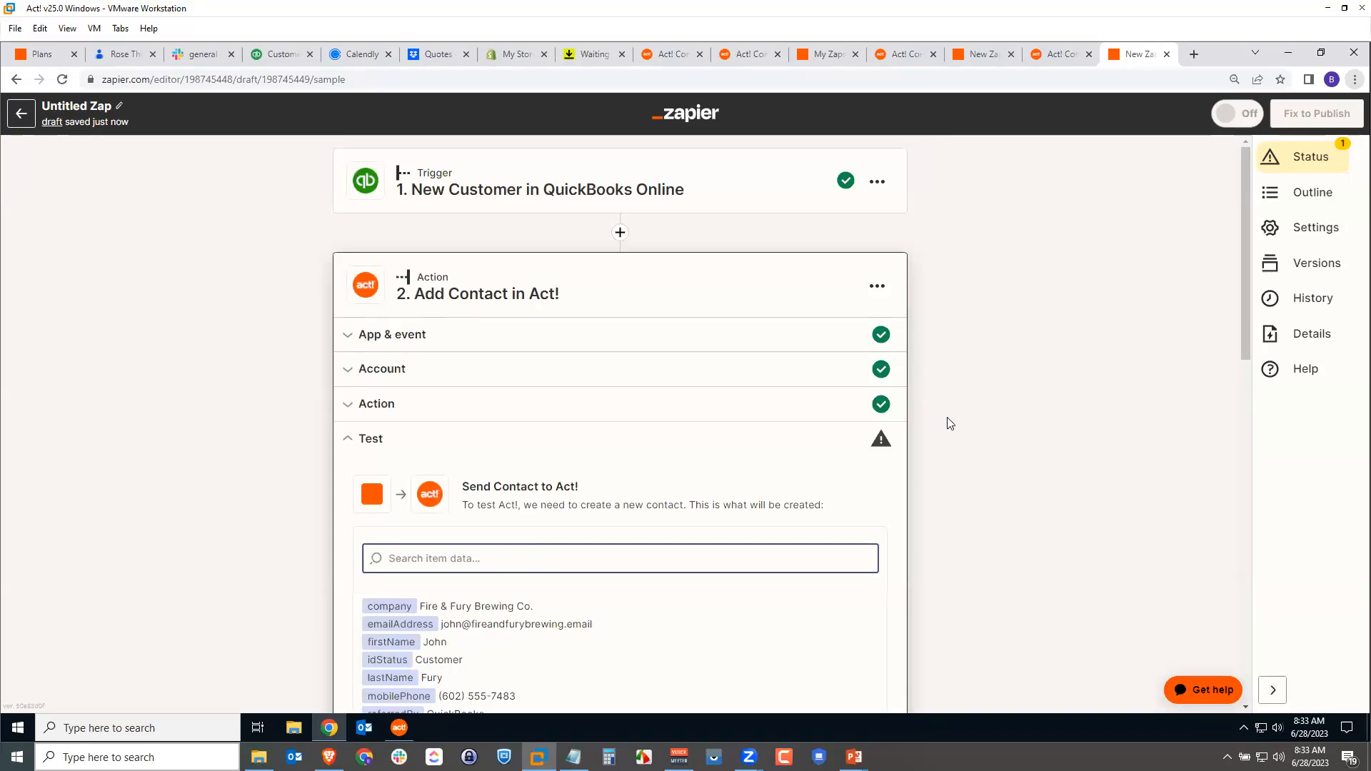
scroll(949, 423, down, 2)
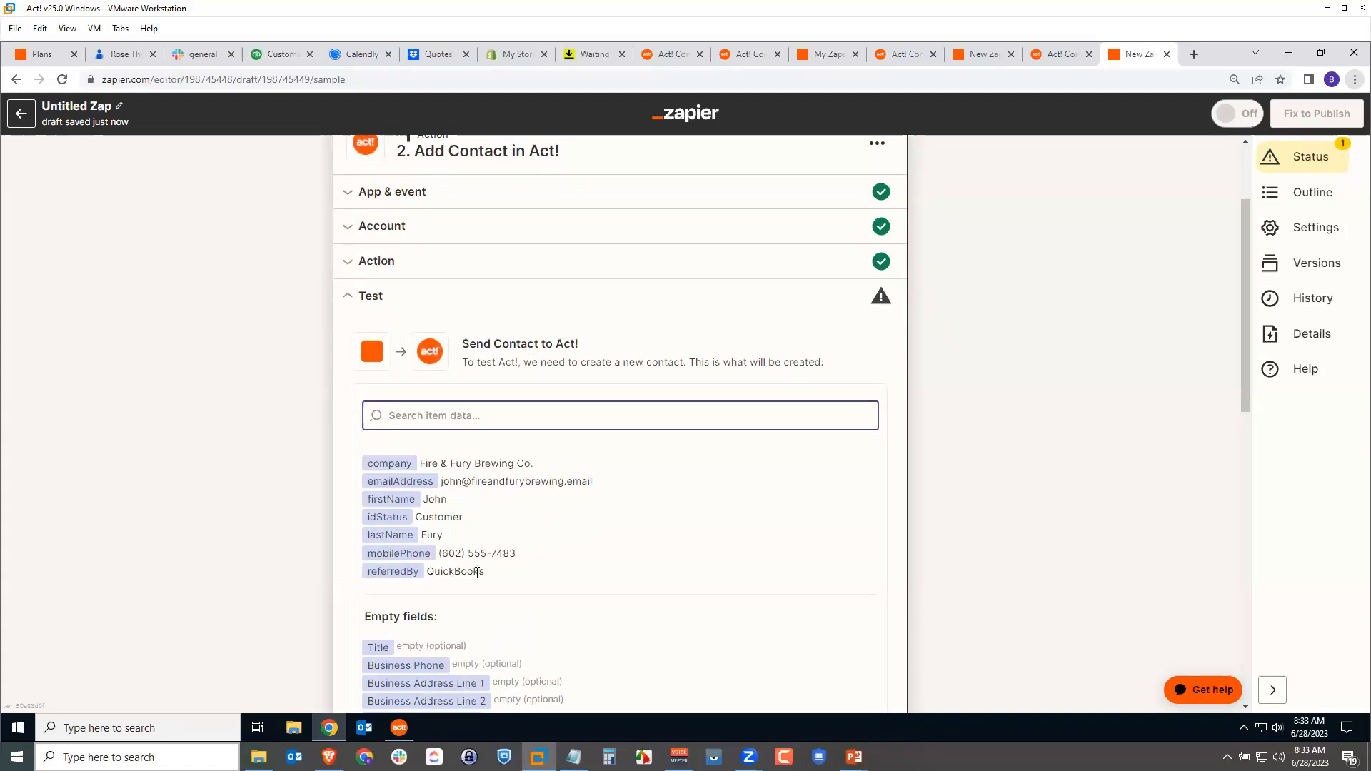
scroll(561, 581, down, 3)
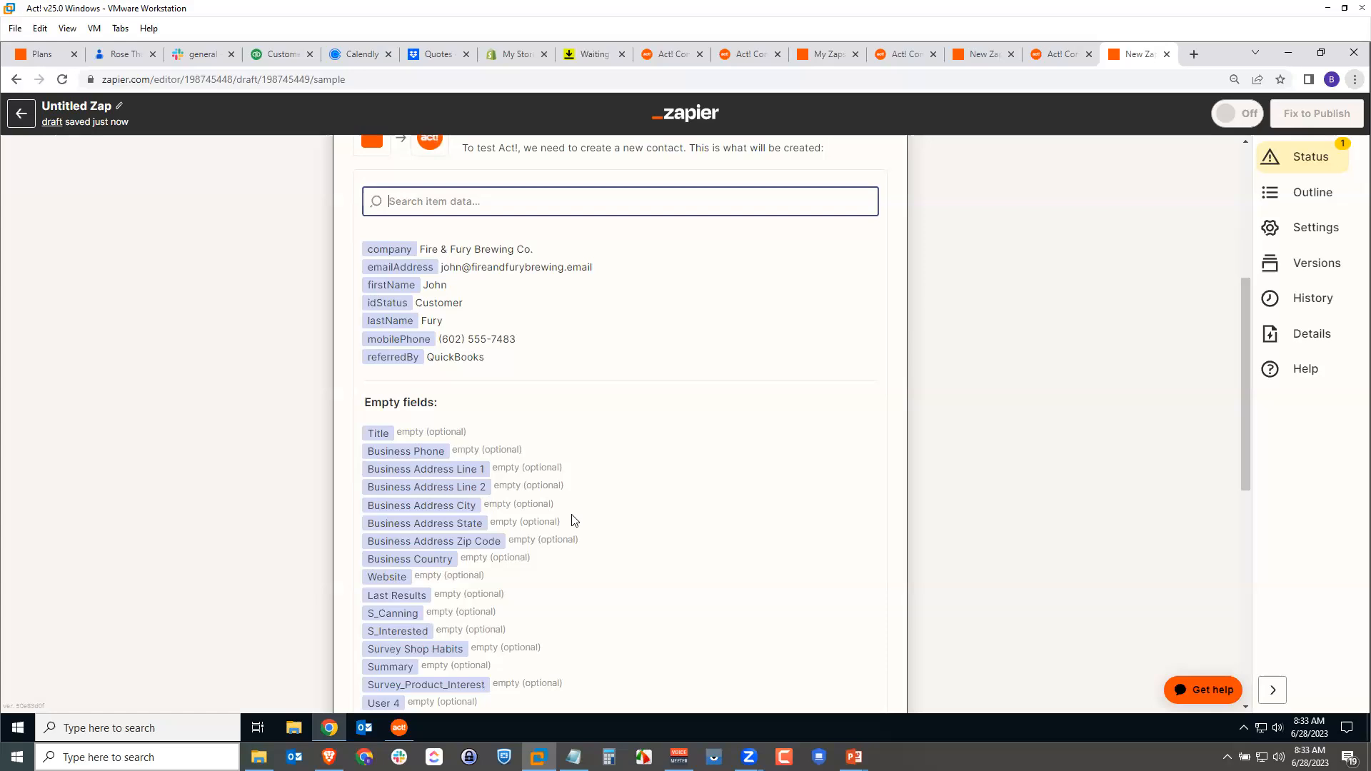
scroll(512, 498, down, 8)
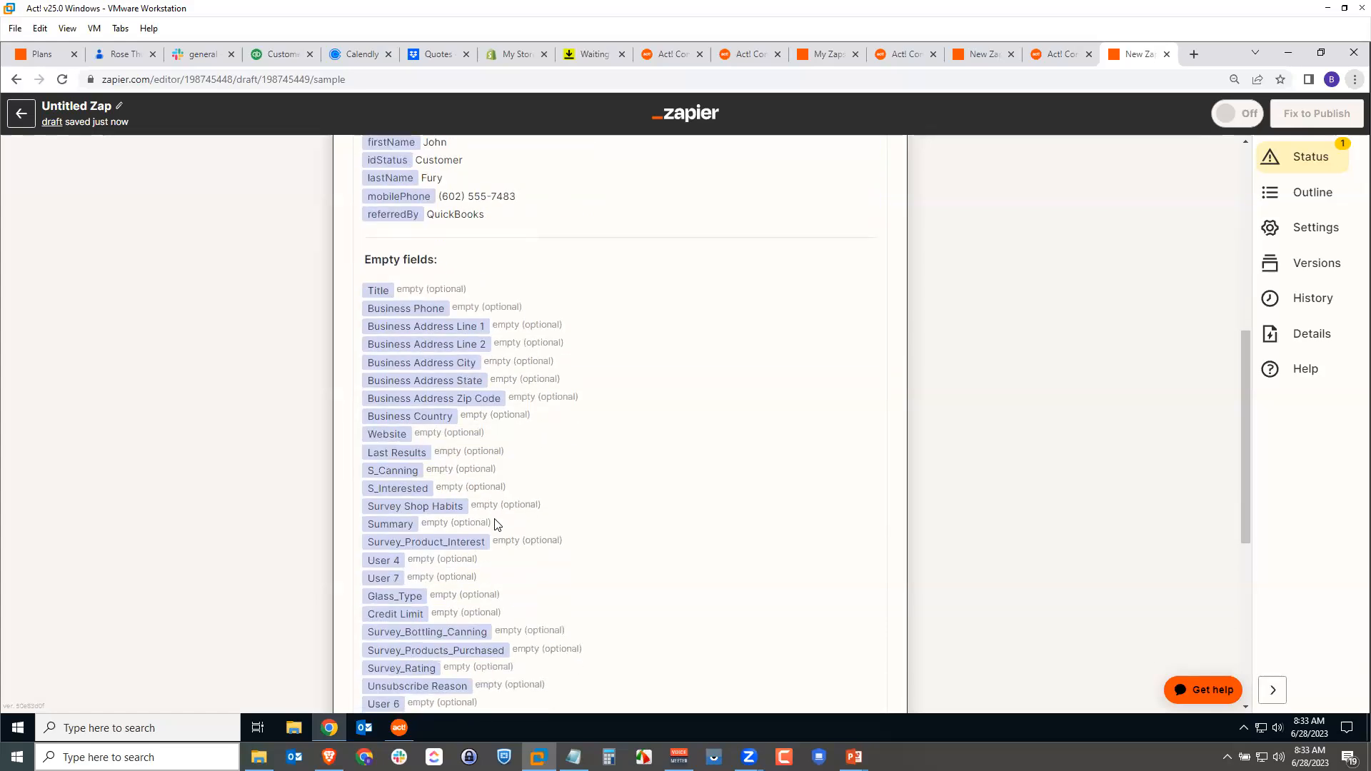
click(491, 597)
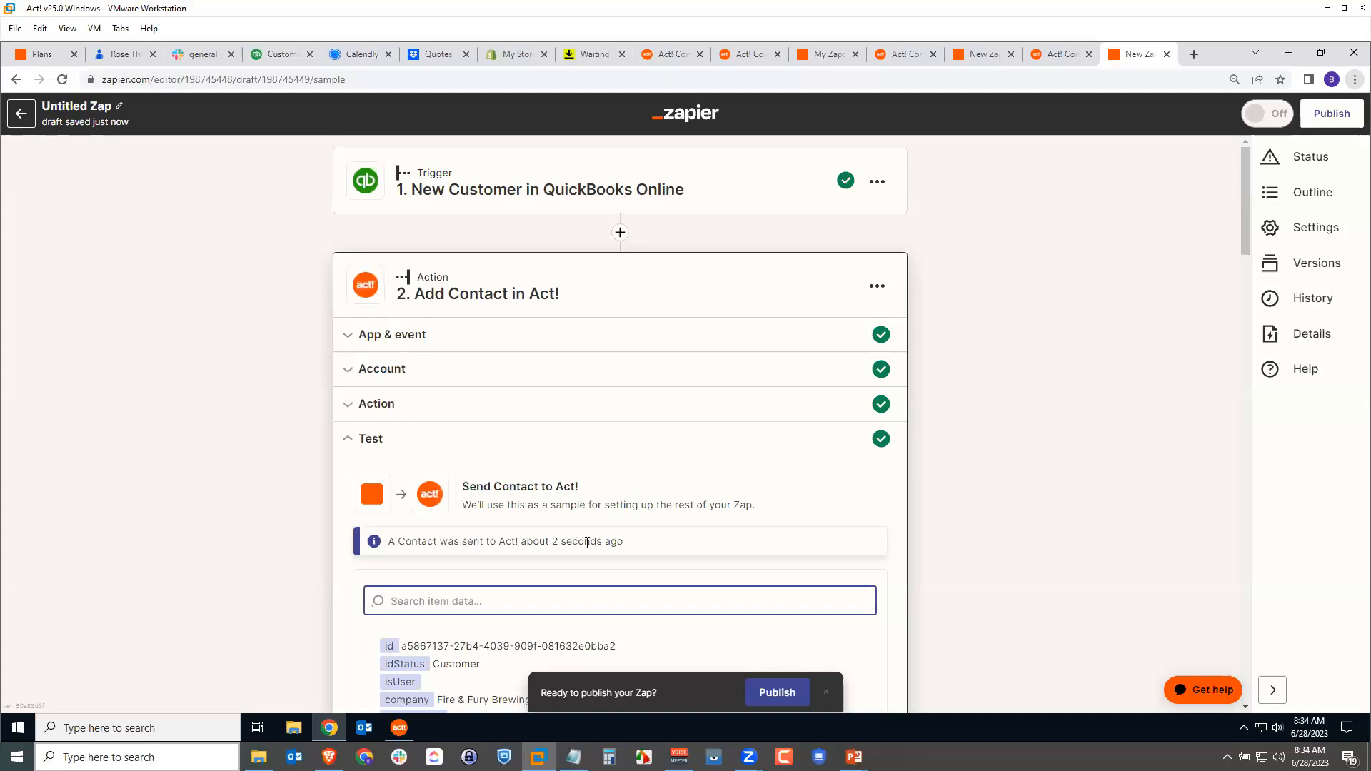
Look up 'fury' in Act! to verify the Customer, QuickBooks-referred contact, then return to Zapier
click(400, 728)
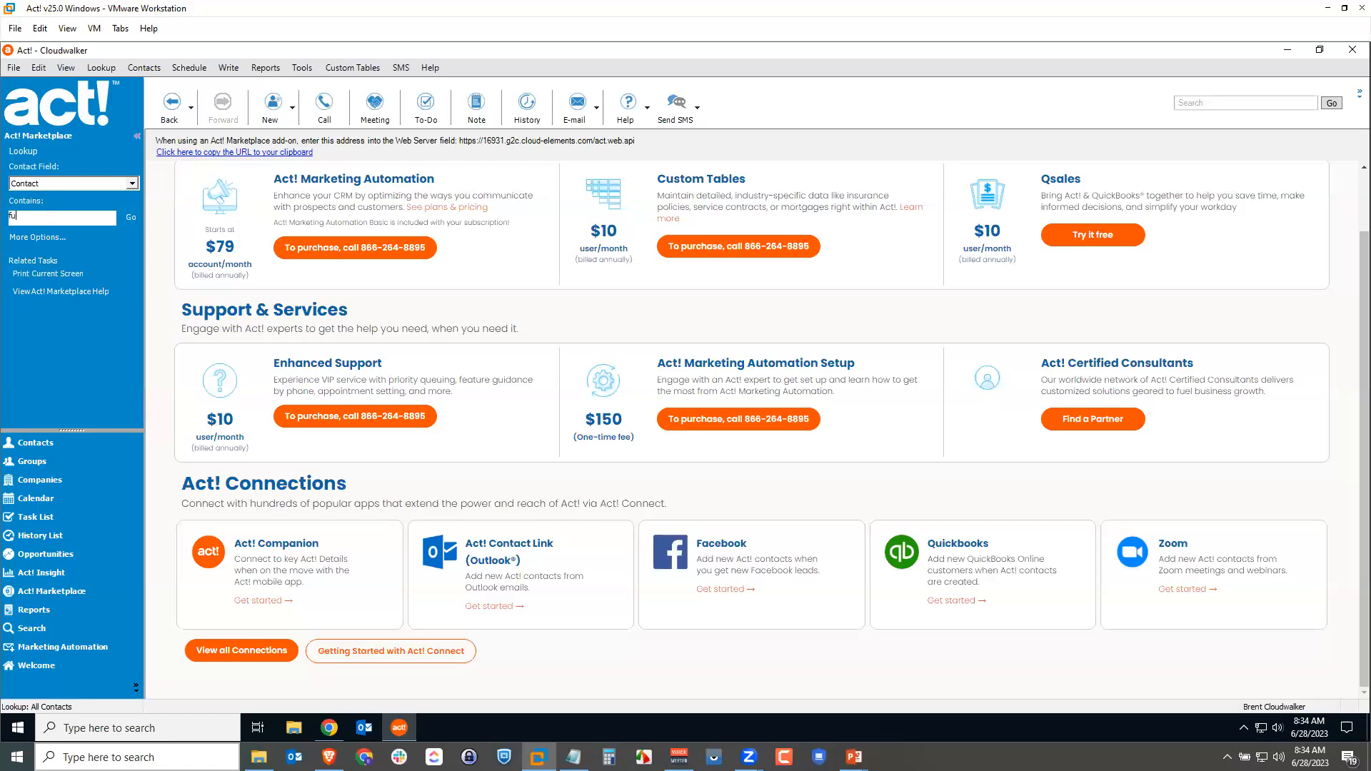
click(132, 217)
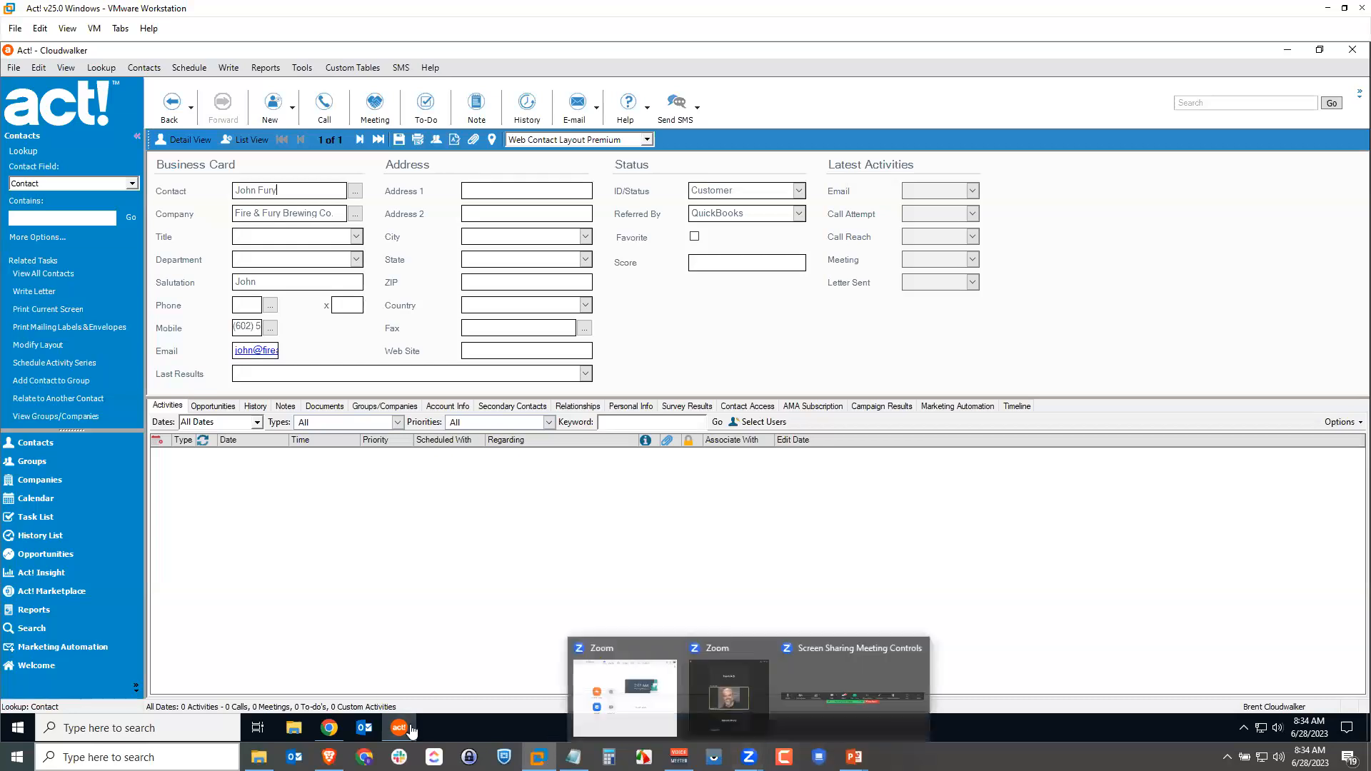
click(337, 729)
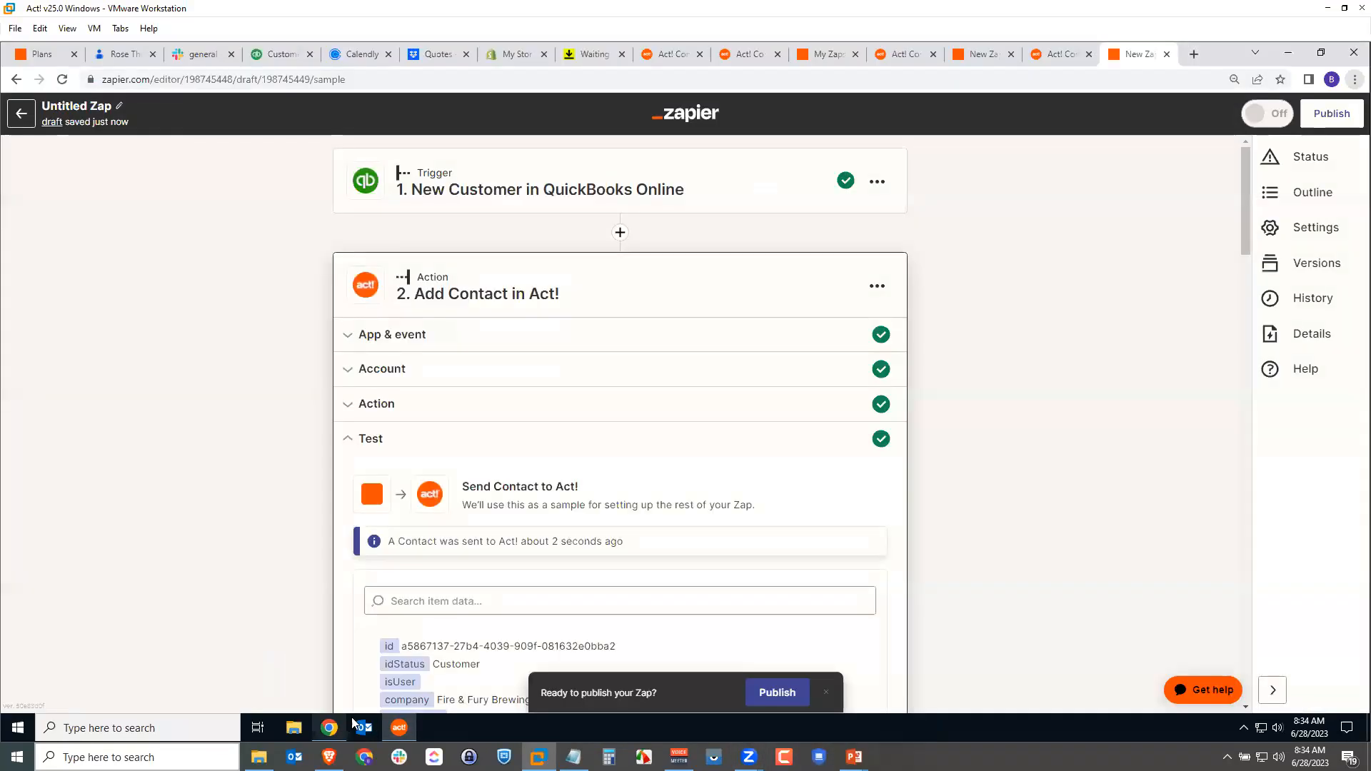
Rename the Zap 'QuickBooks Customers to Act! Contacts' and publish it
scroll(968, 507, down, 6)
scroll(975, 507, down, 20)
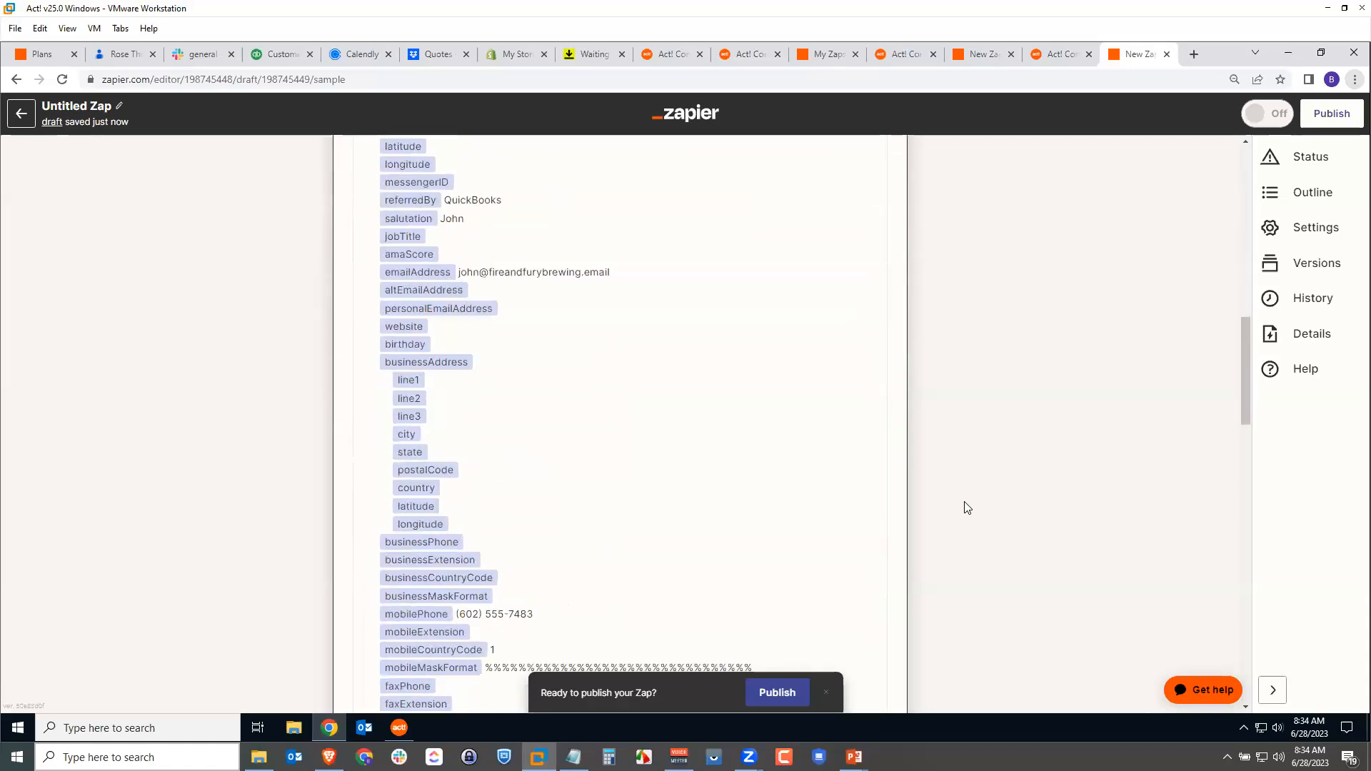
scroll(498, 554, down, 5)
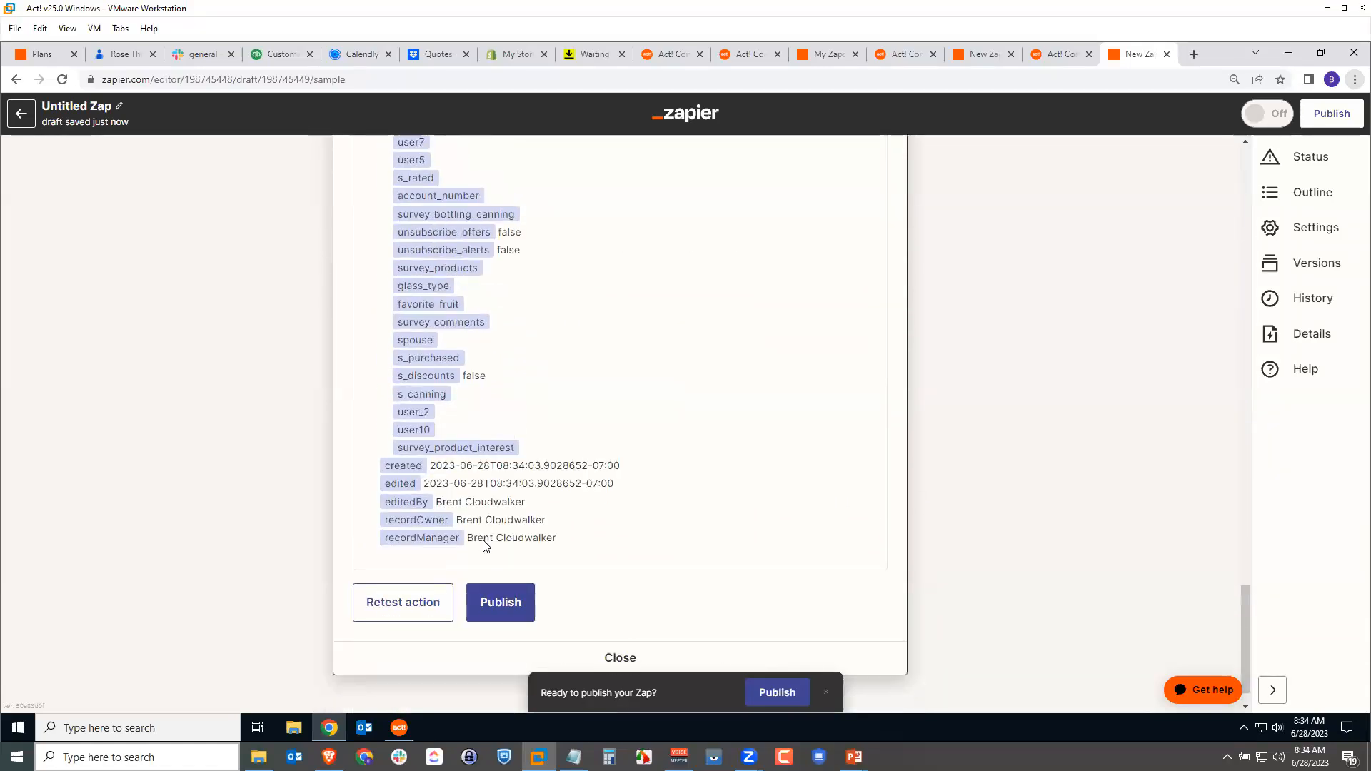
click(86, 112)
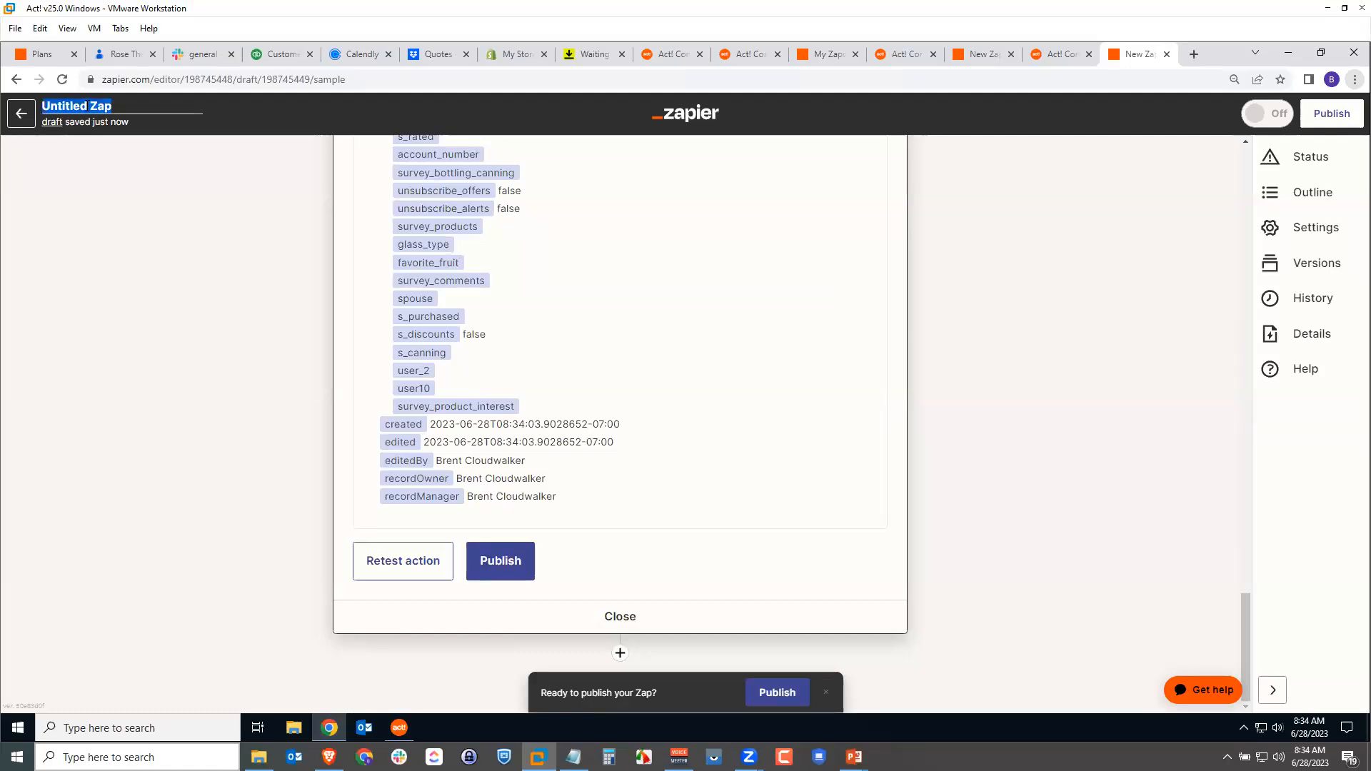
text(QuickBooks)
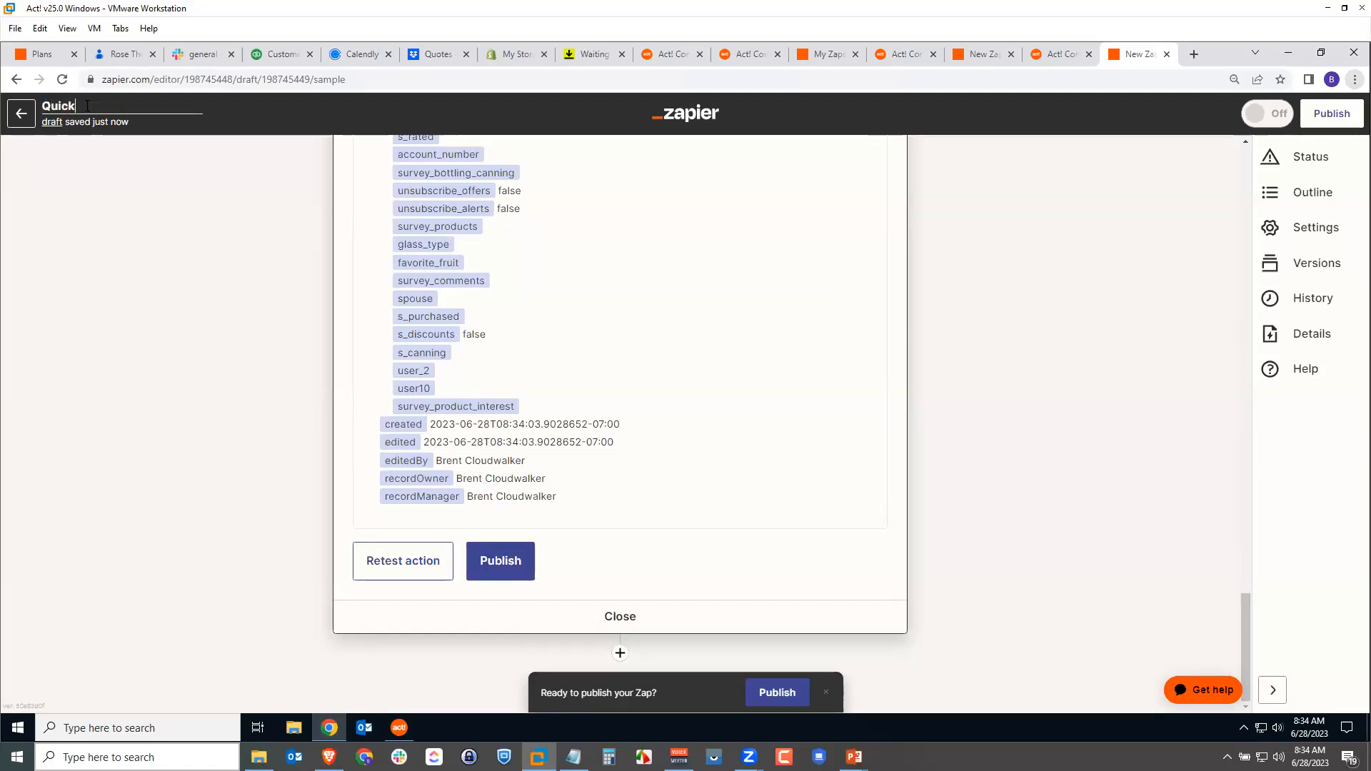
text( Customers to AcT!)
key(BackSpace)
key(BackSpace)
text(t! Contact)
key(Return)
click(498, 564)
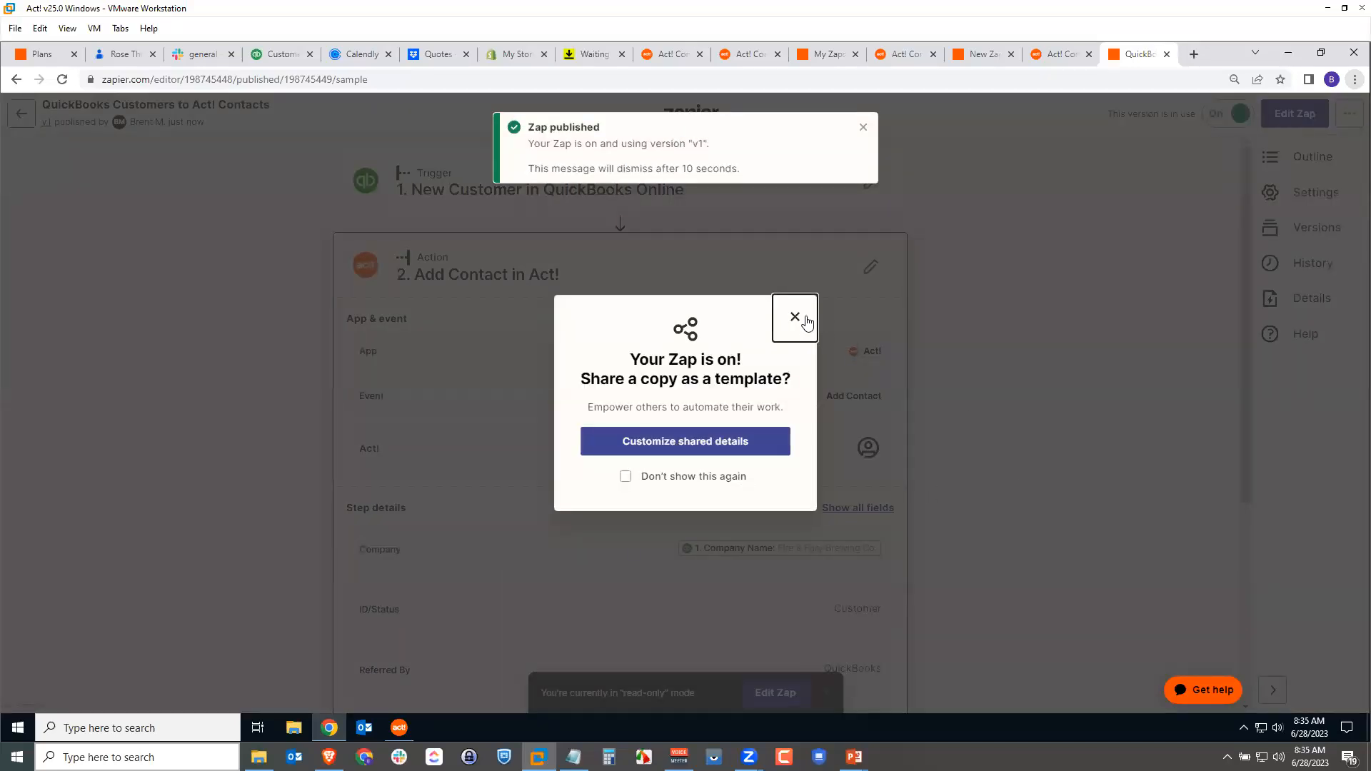
Switch on the 'Name your Zap' Zap in the Zaps list, then advance to the Calendly slide
click(804, 325)
click(24, 114)
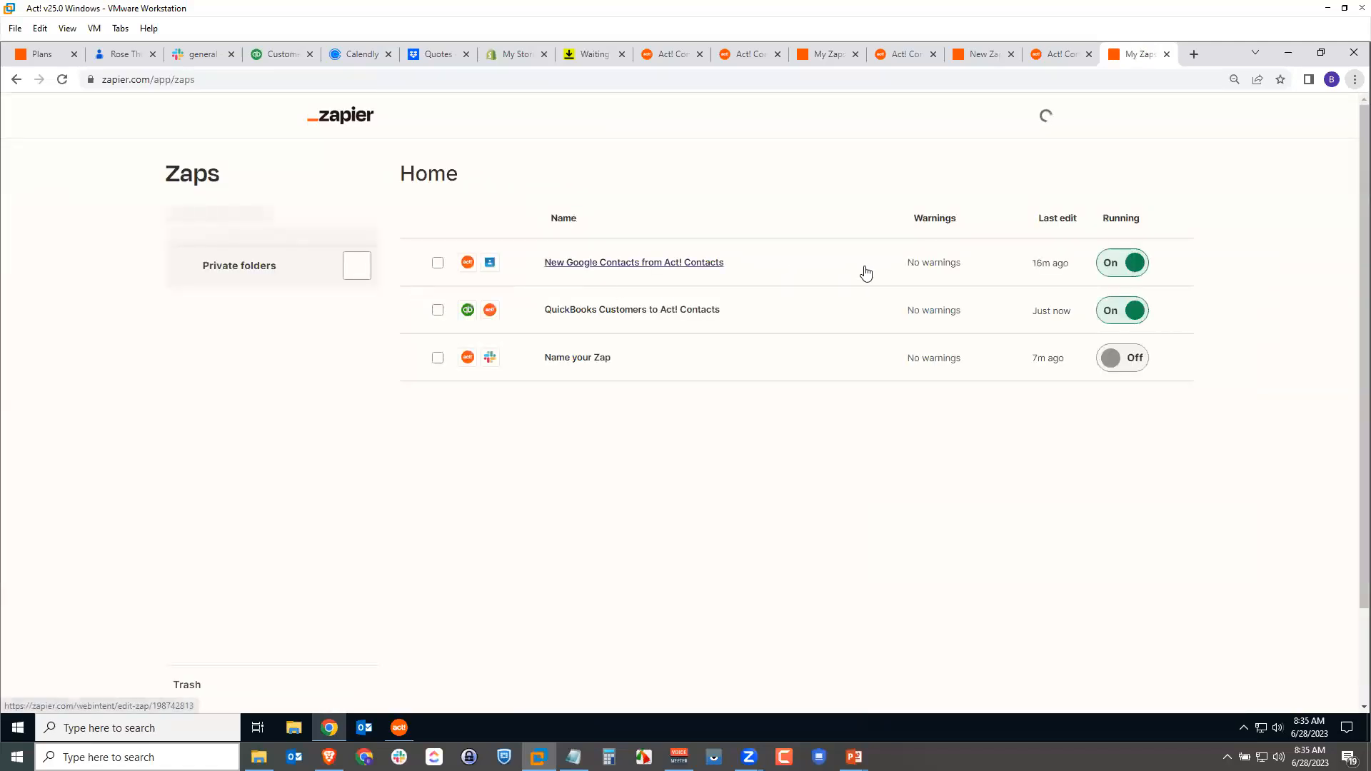
click(571, 268)
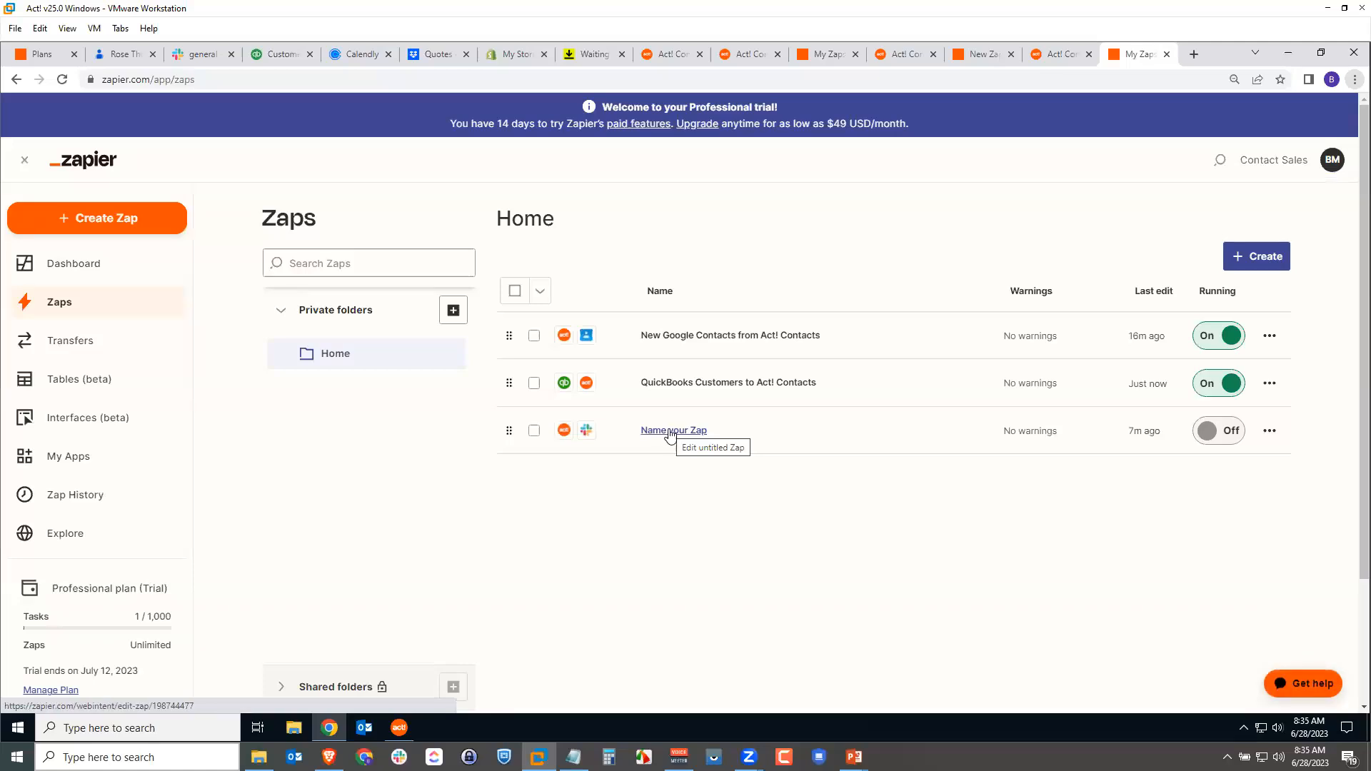
click(1188, 434)
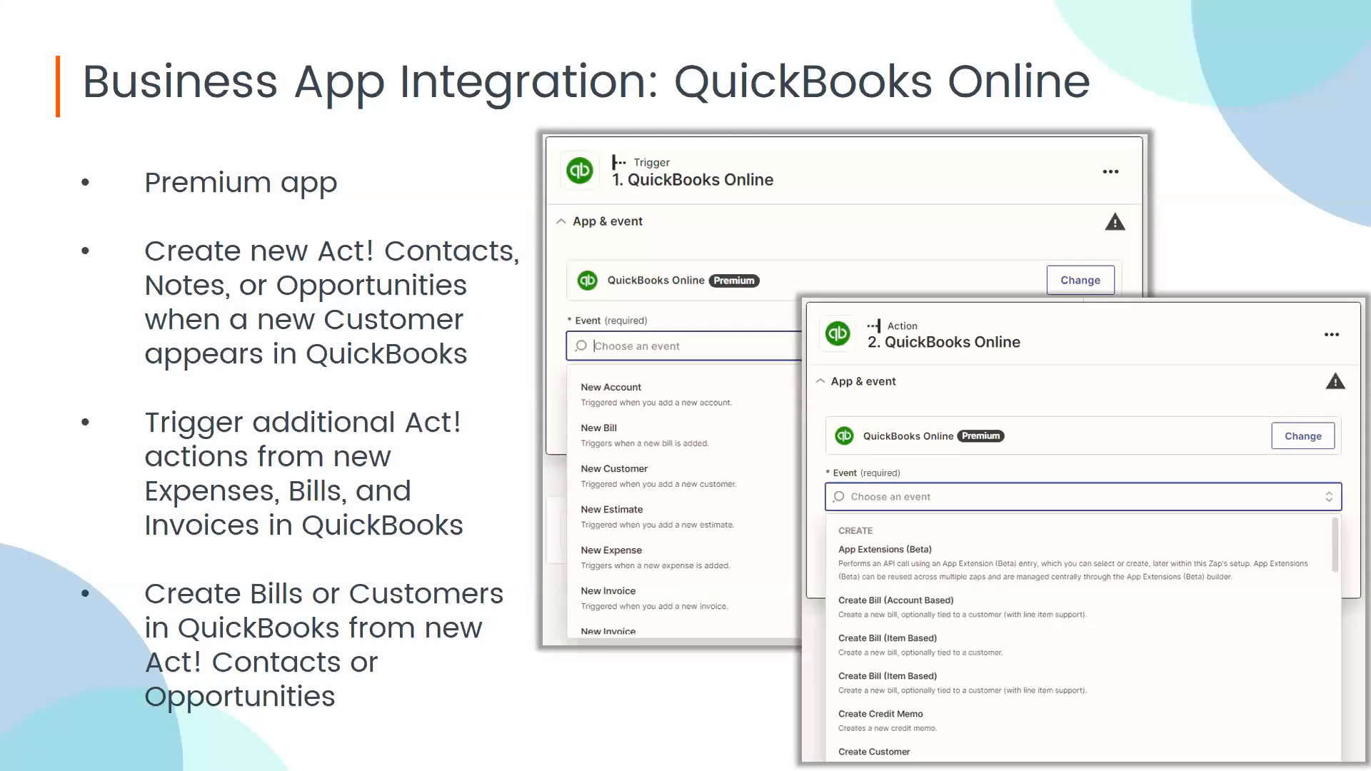
key(Right)
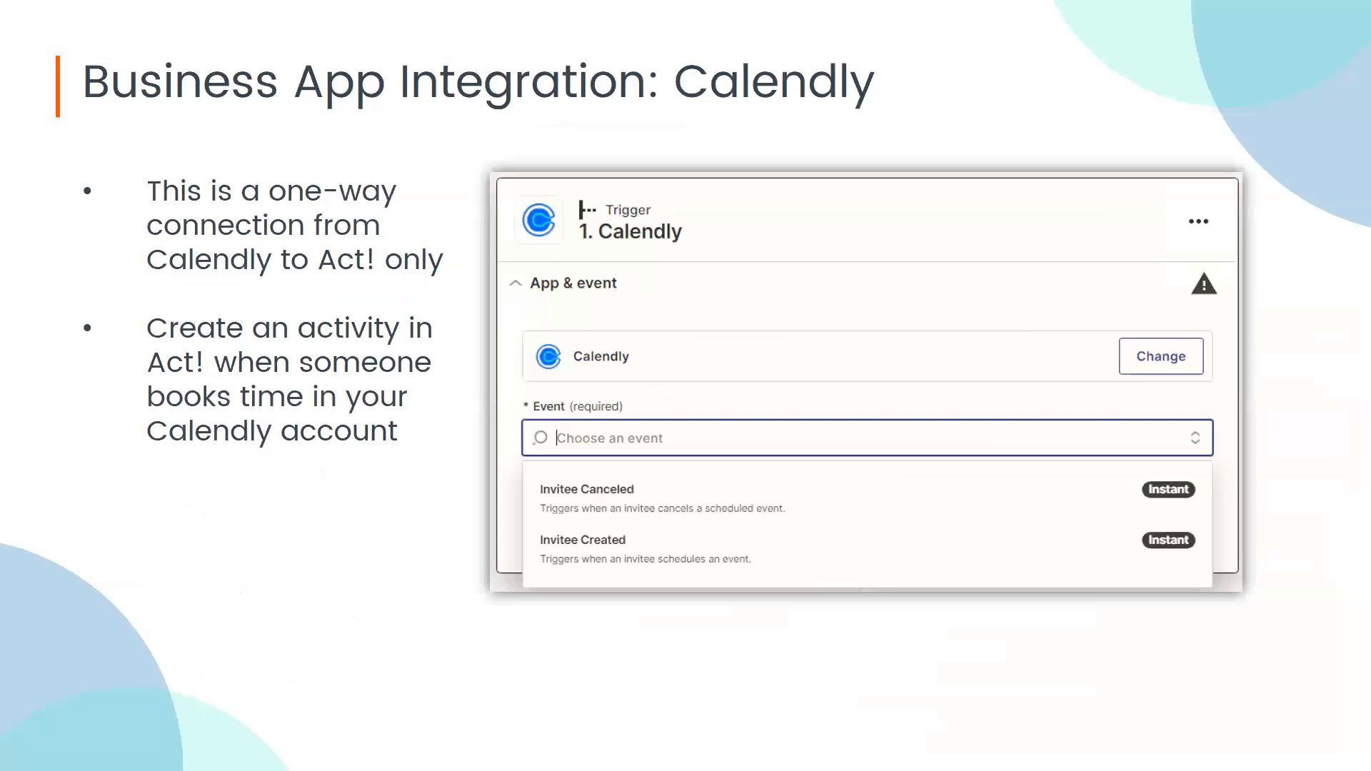
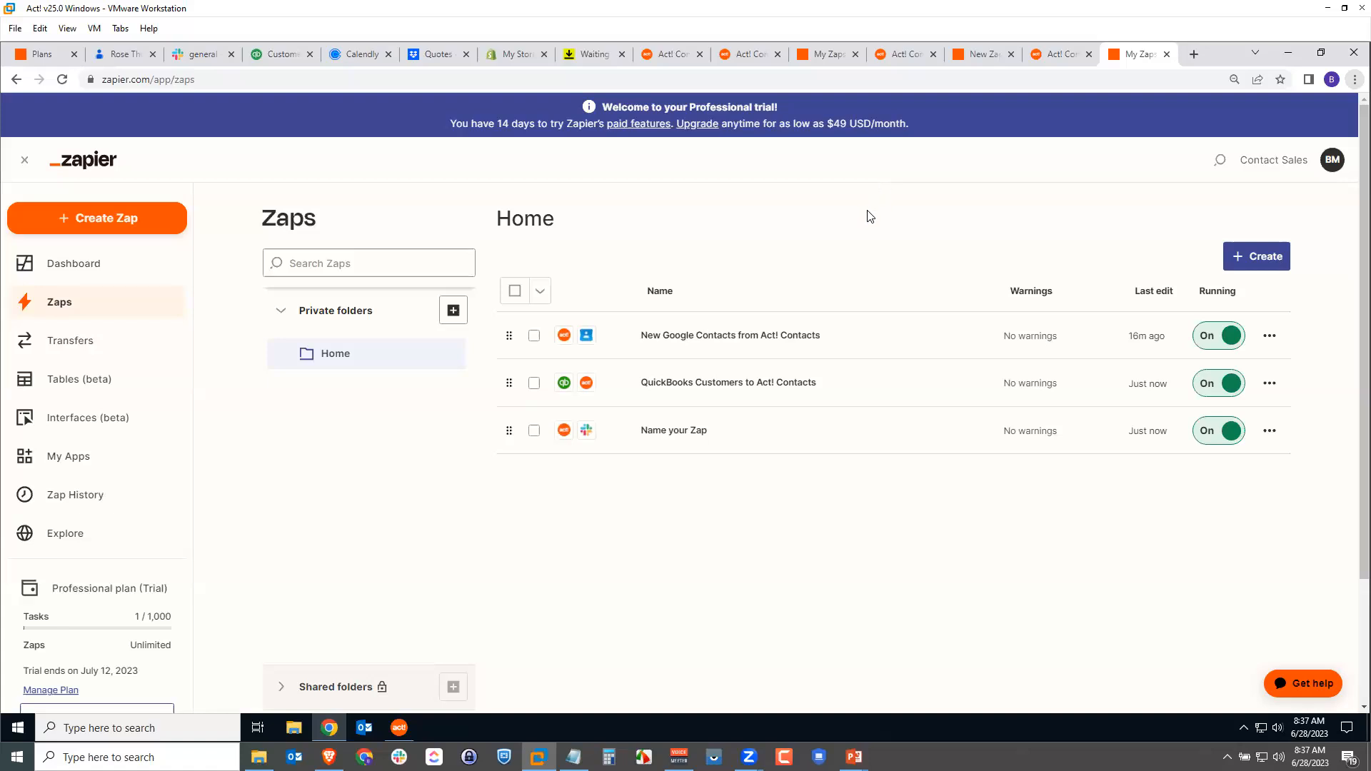
Start a new Untitled Zap draft from the Zaps list with Create Zap
click(85, 220)
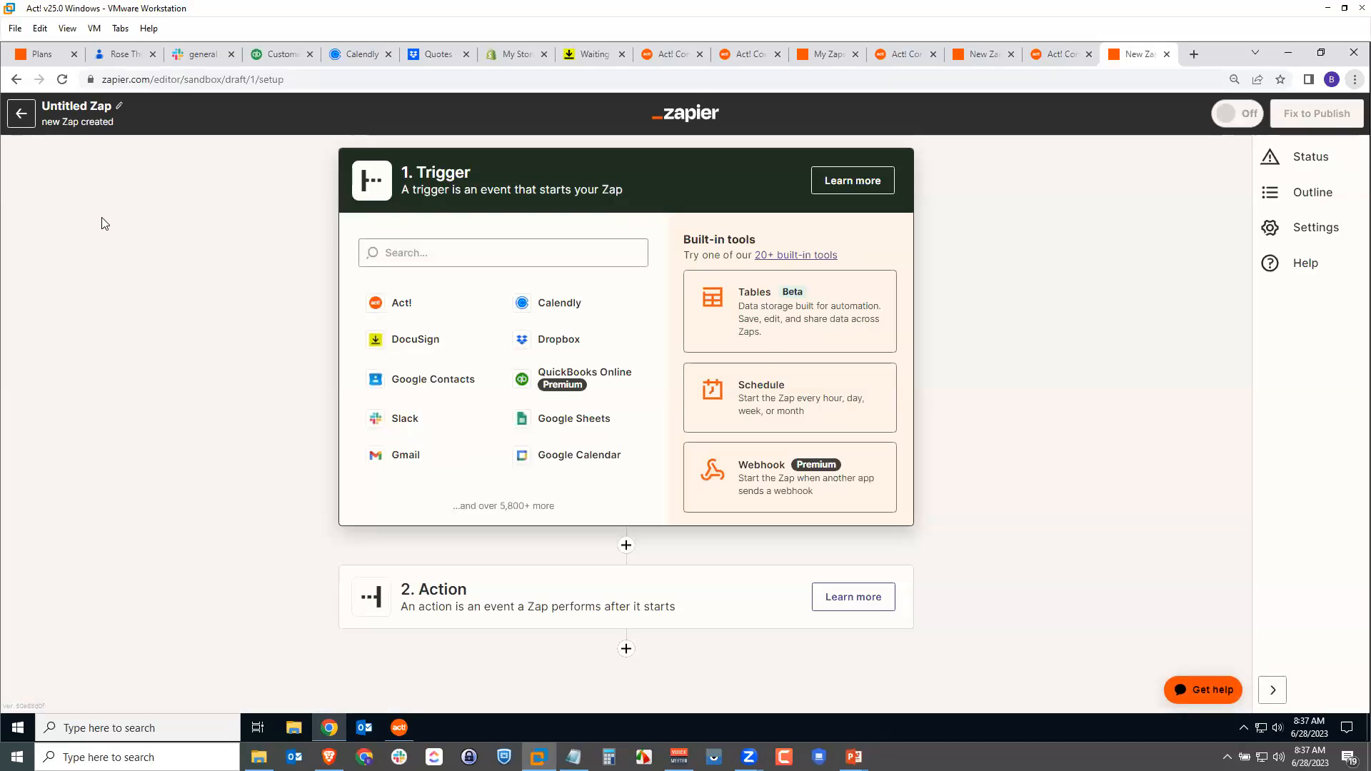
Search the trigger apps for 'cal' and choose Calendly
click(457, 247)
text(cal)
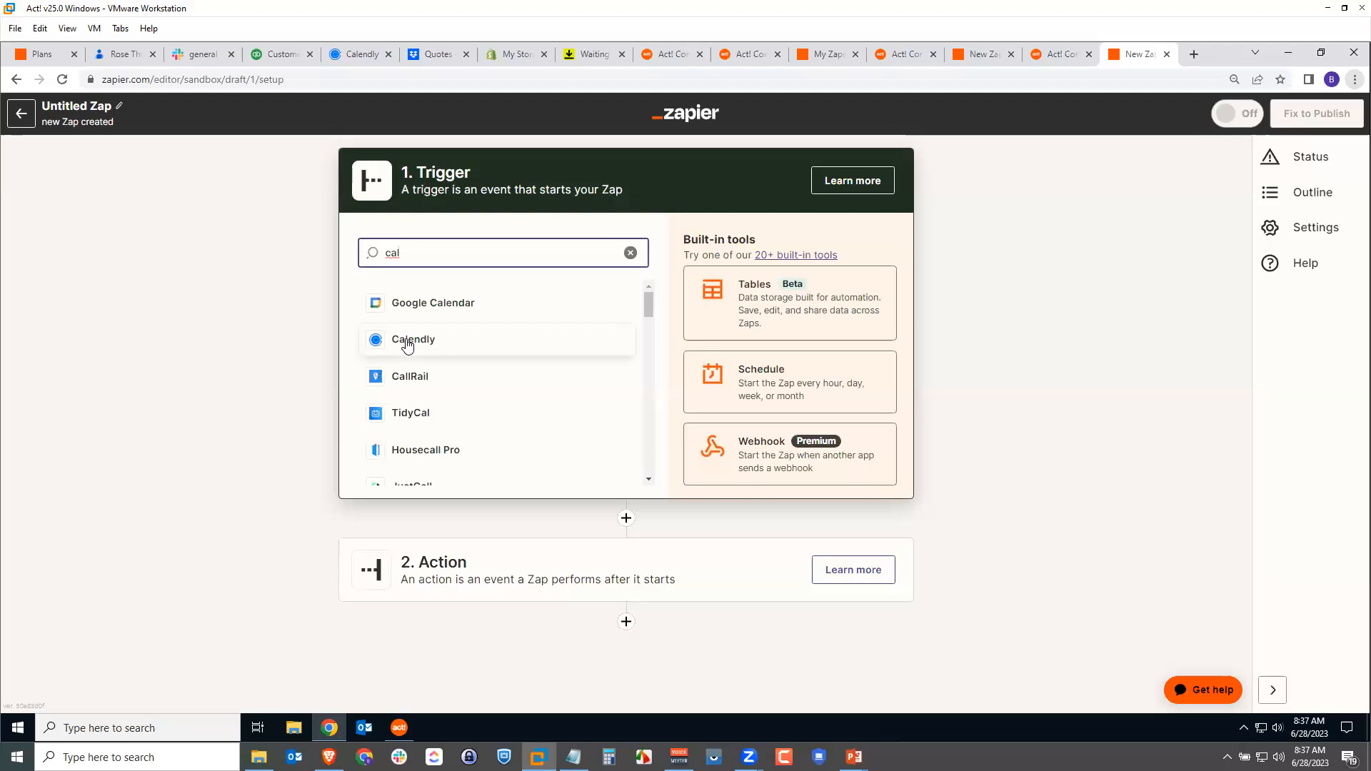
click(404, 342)
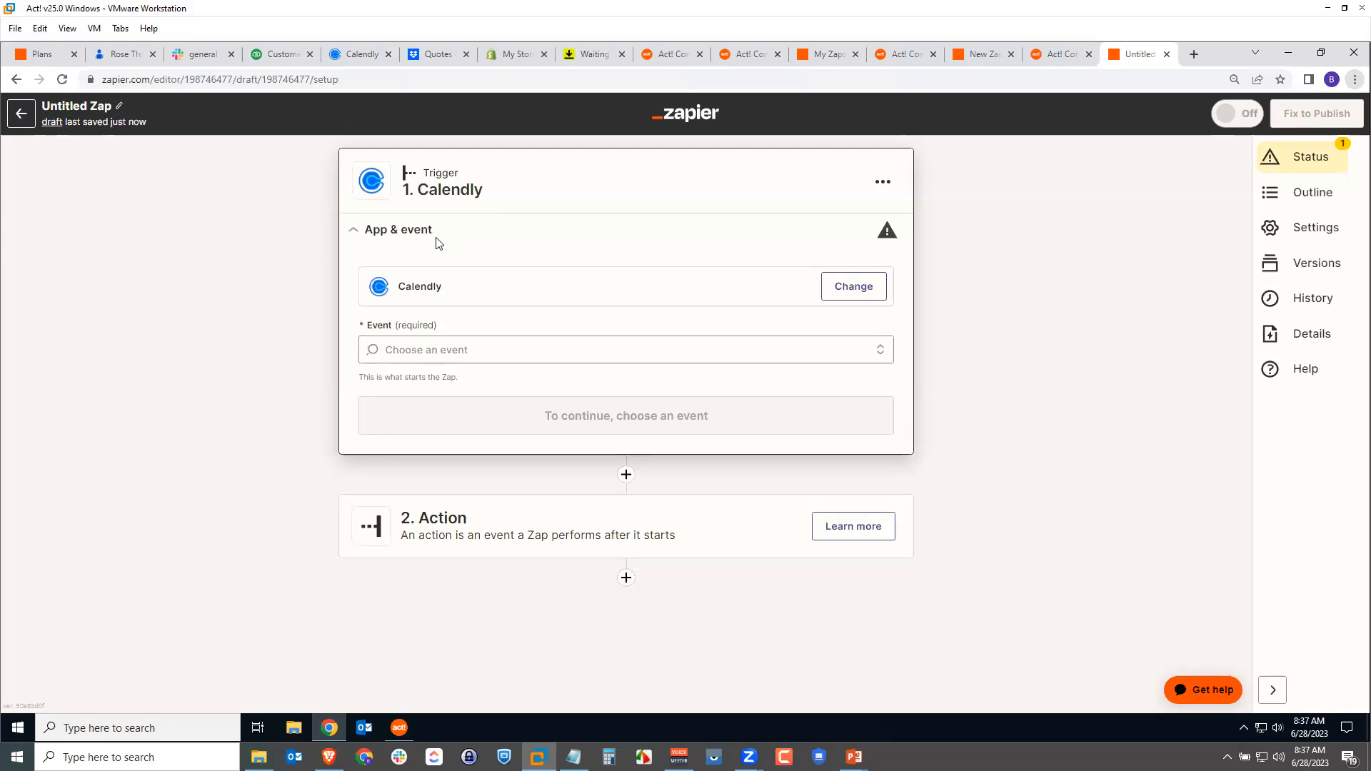
Choose Invitee Created as the Calendly trigger event and continue
click(430, 349)
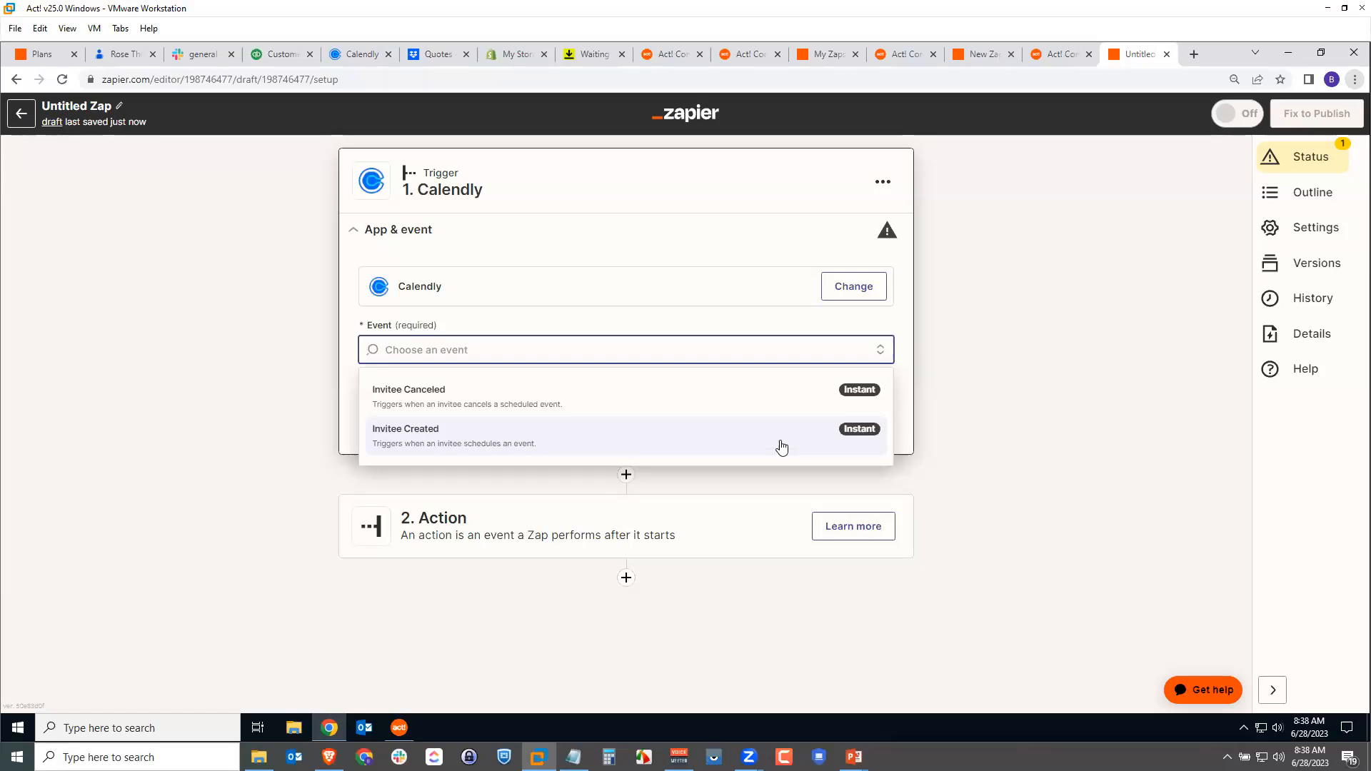
click(412, 439)
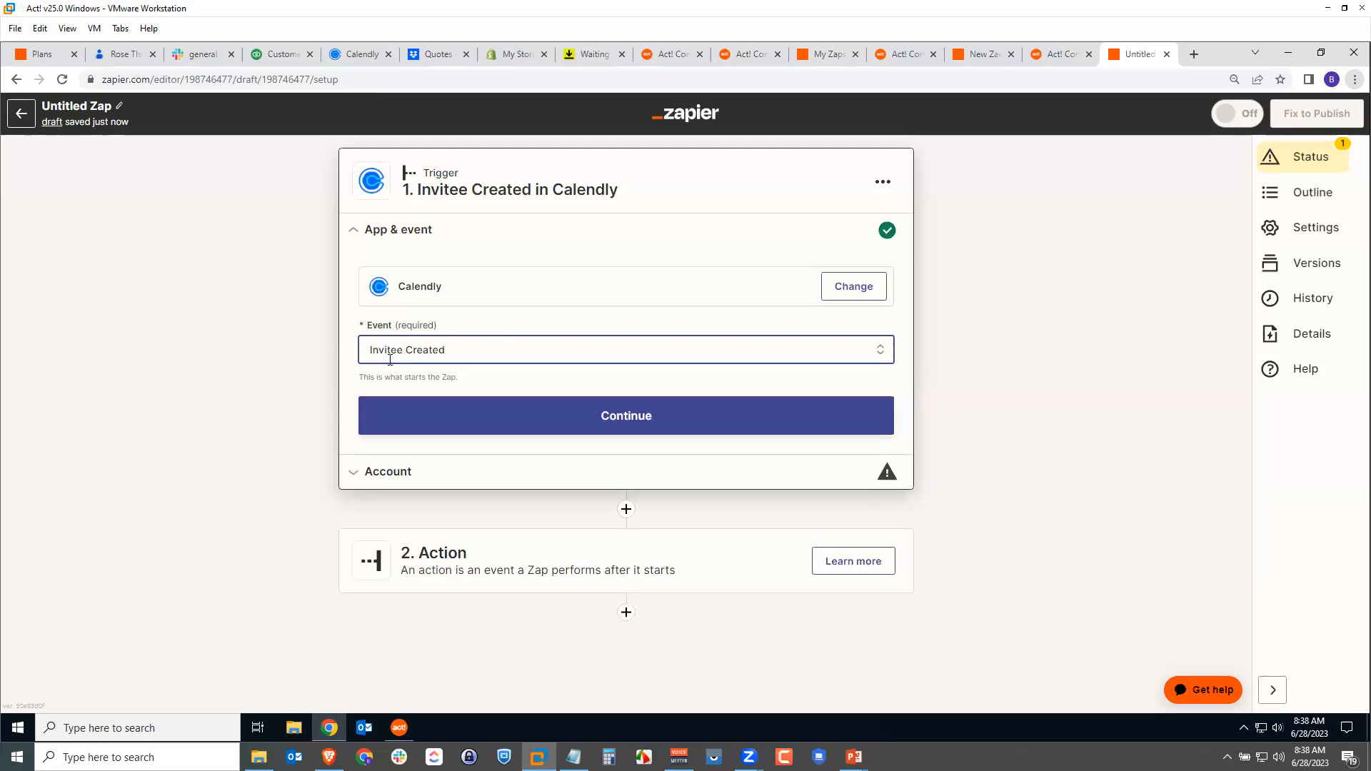
click(622, 414)
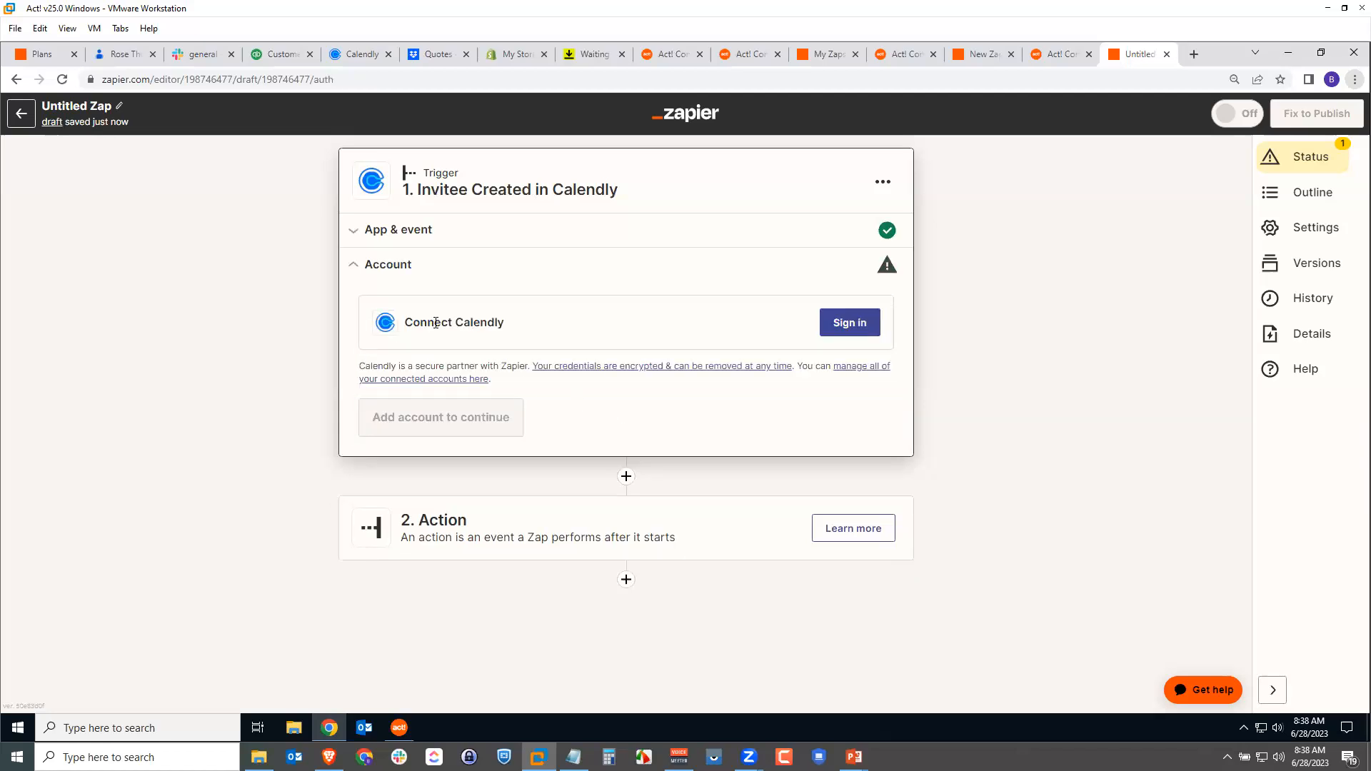
Copy the API key from Calendly's Zapier Integration page
click(849, 326)
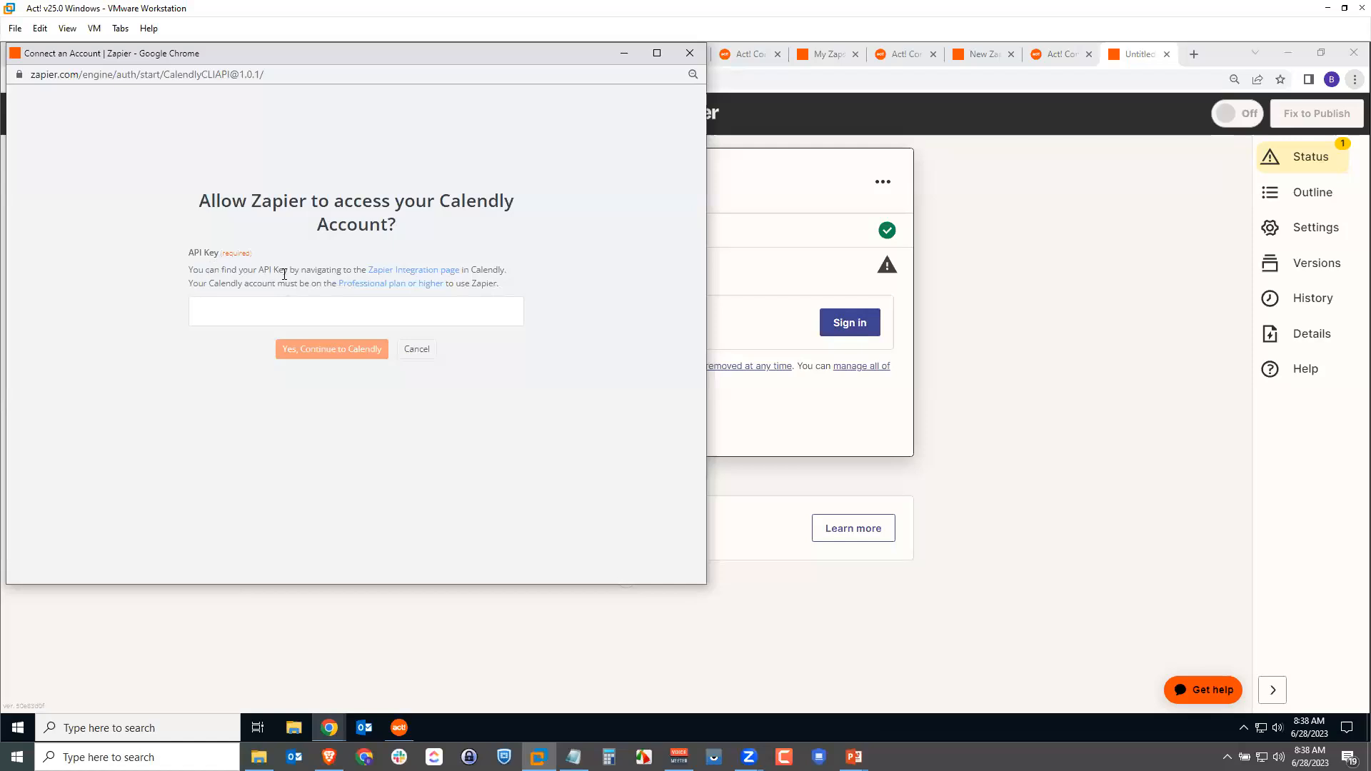
click(403, 271)
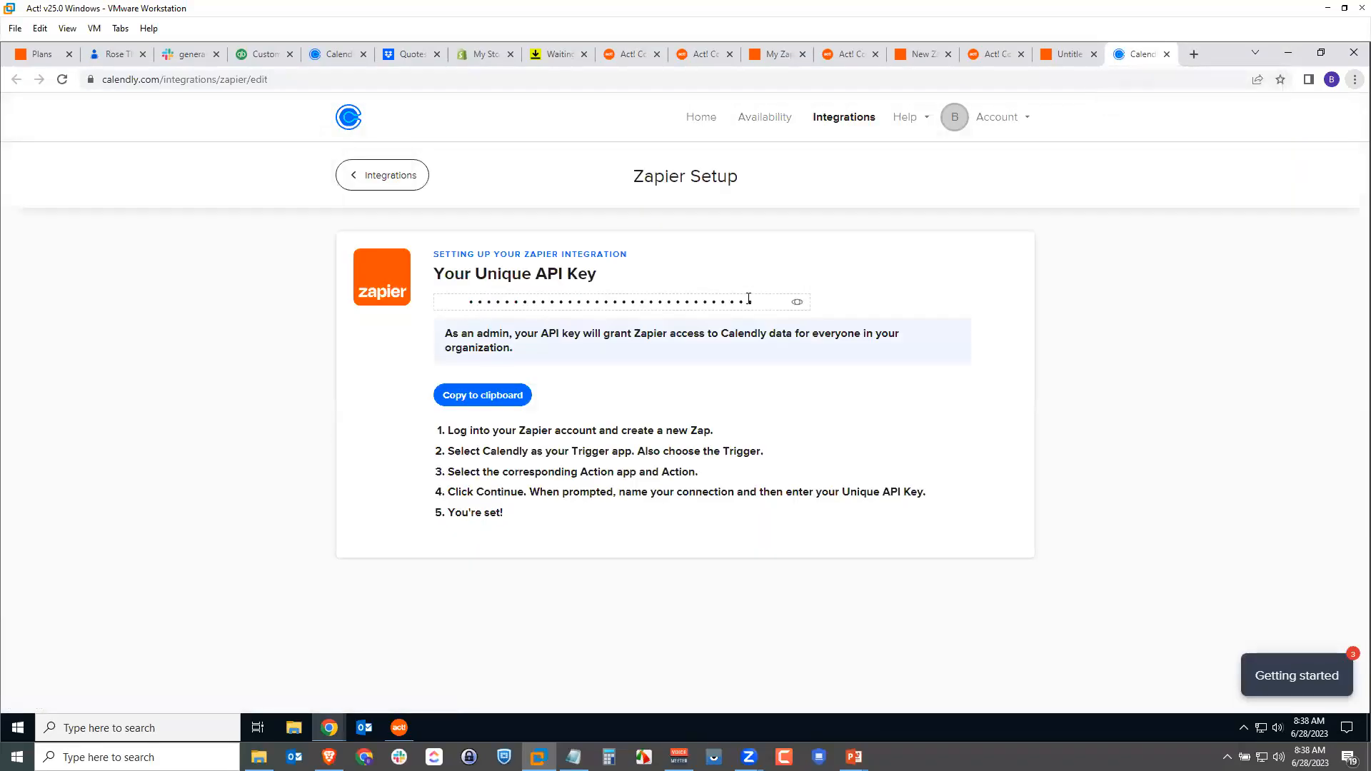
click(478, 397)
Connect the Calendly account with the copied key and continue to the trigger test
mouse_move(328, 727)
click(402, 628)
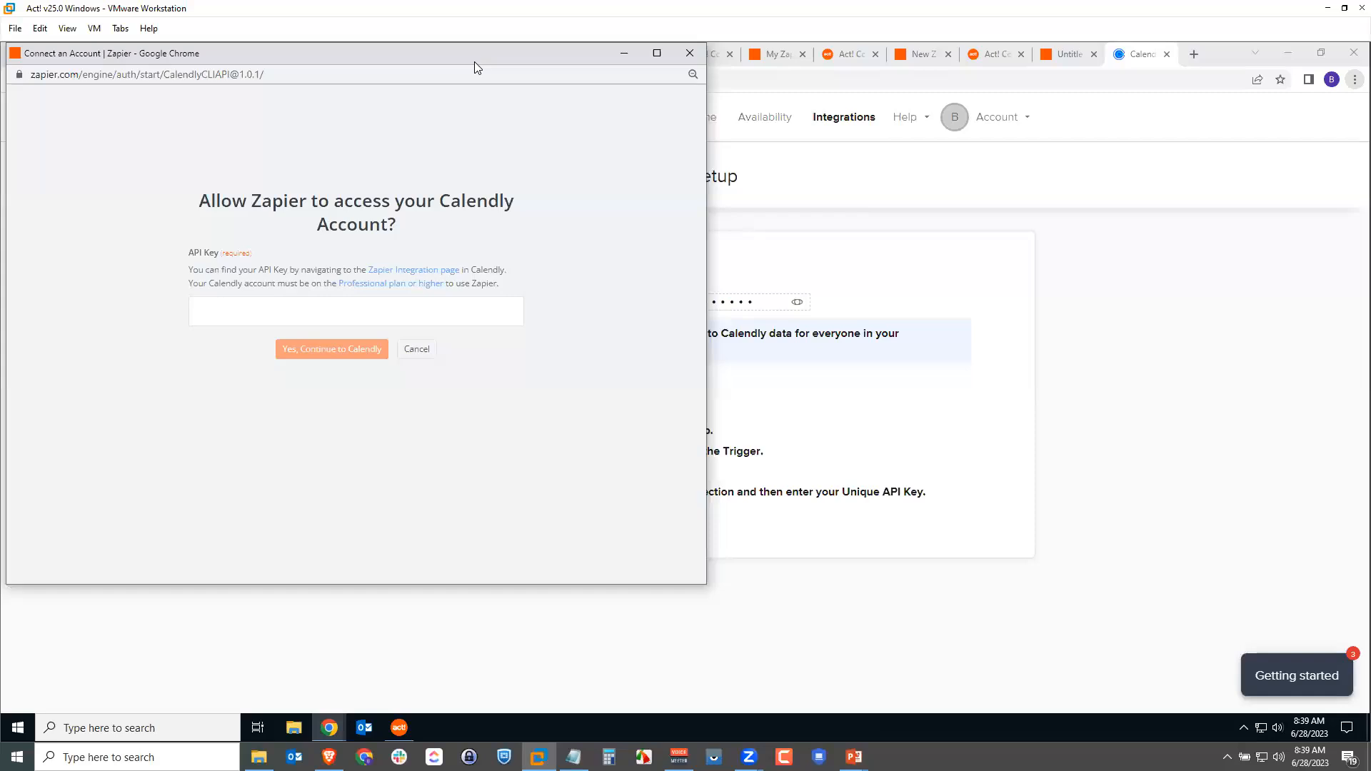
drag(477, 53, 721, 152)
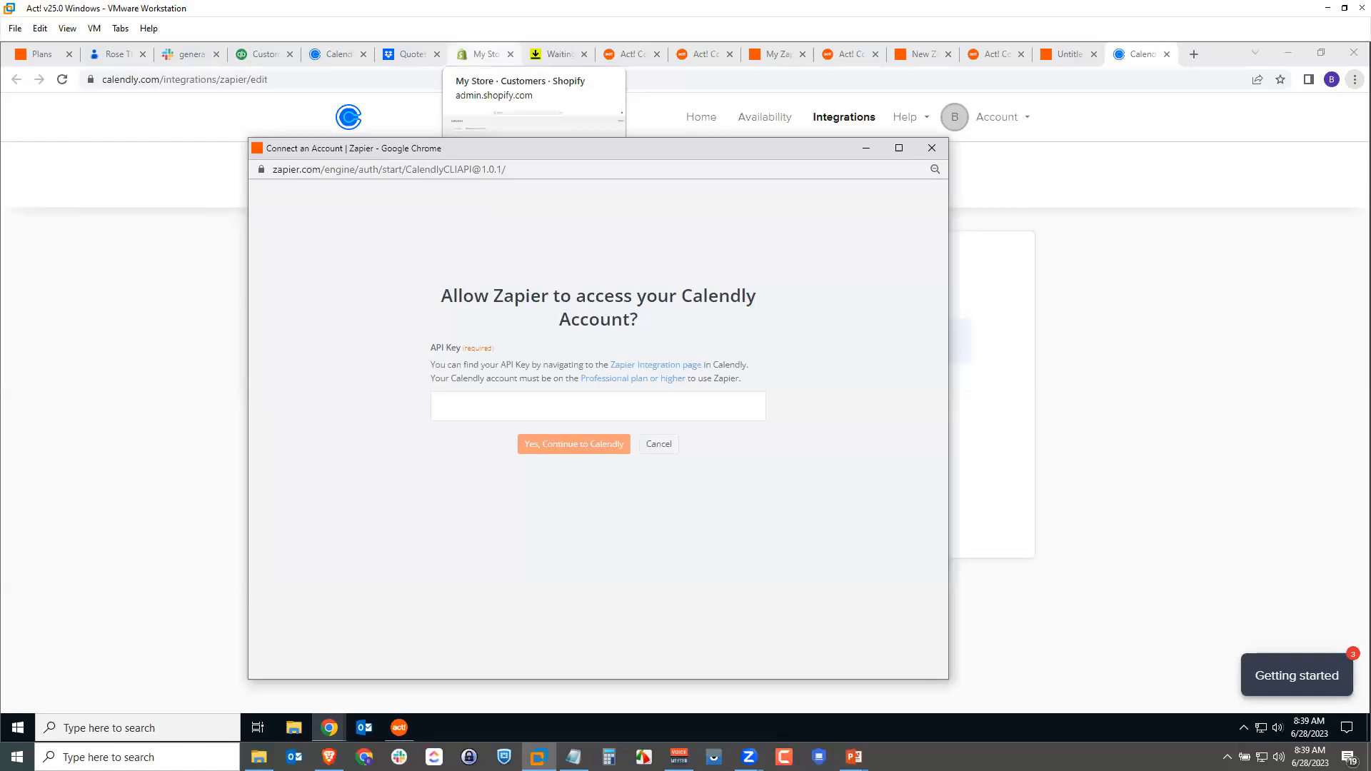
click(931, 148)
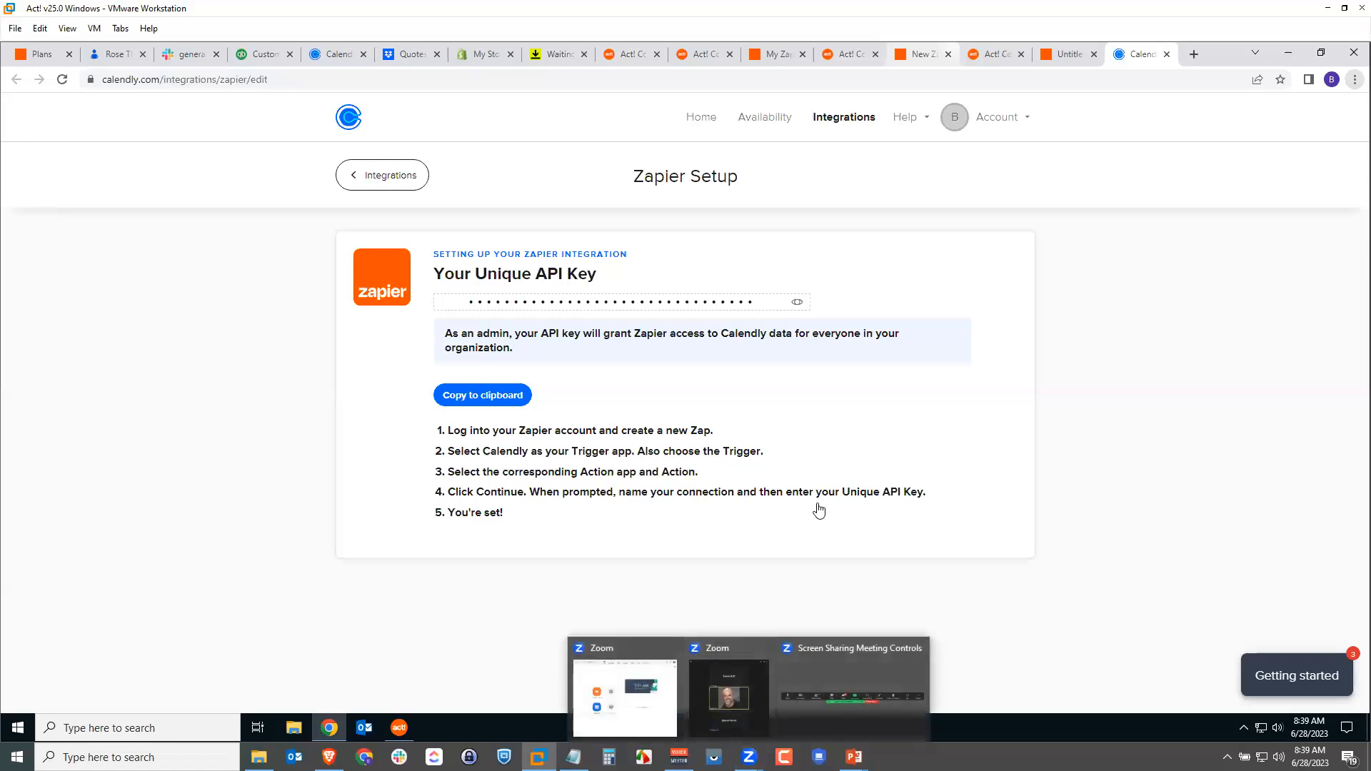
click(1069, 56)
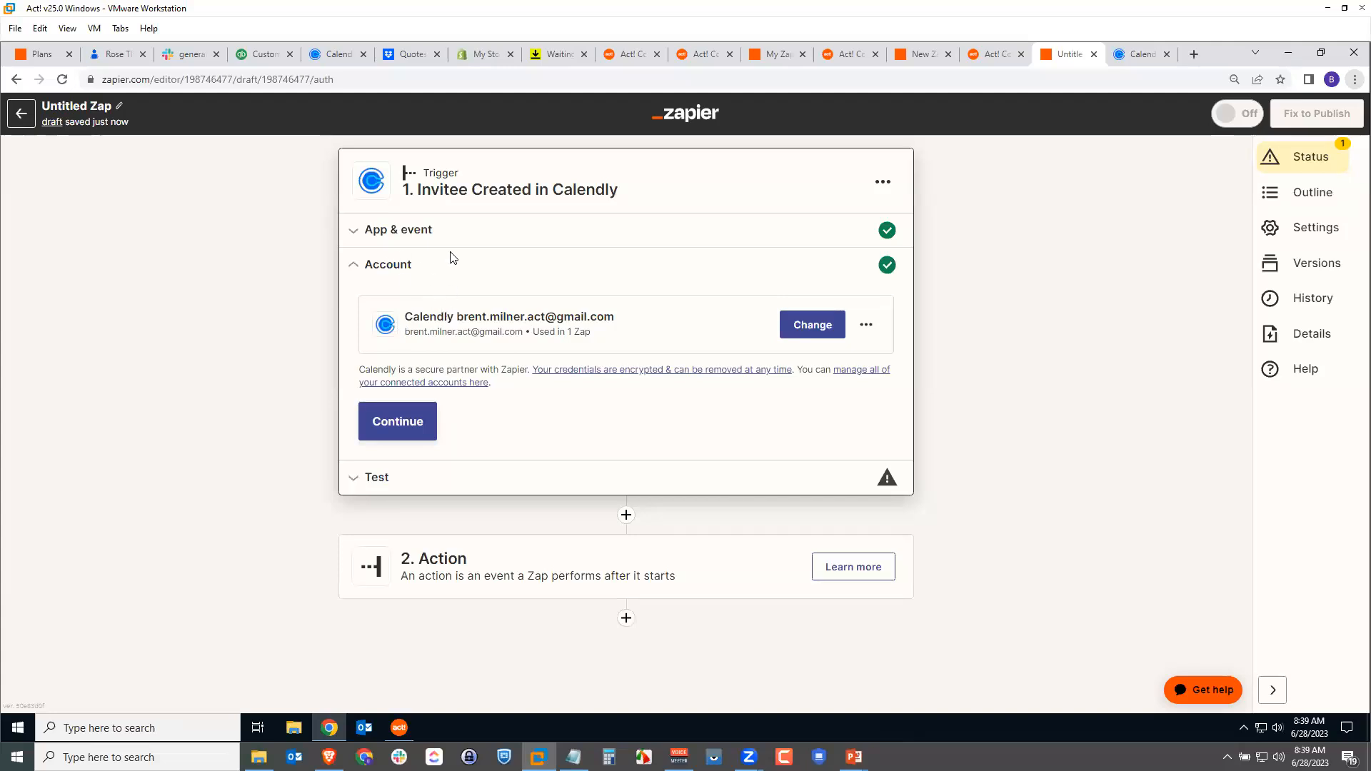
click(413, 422)
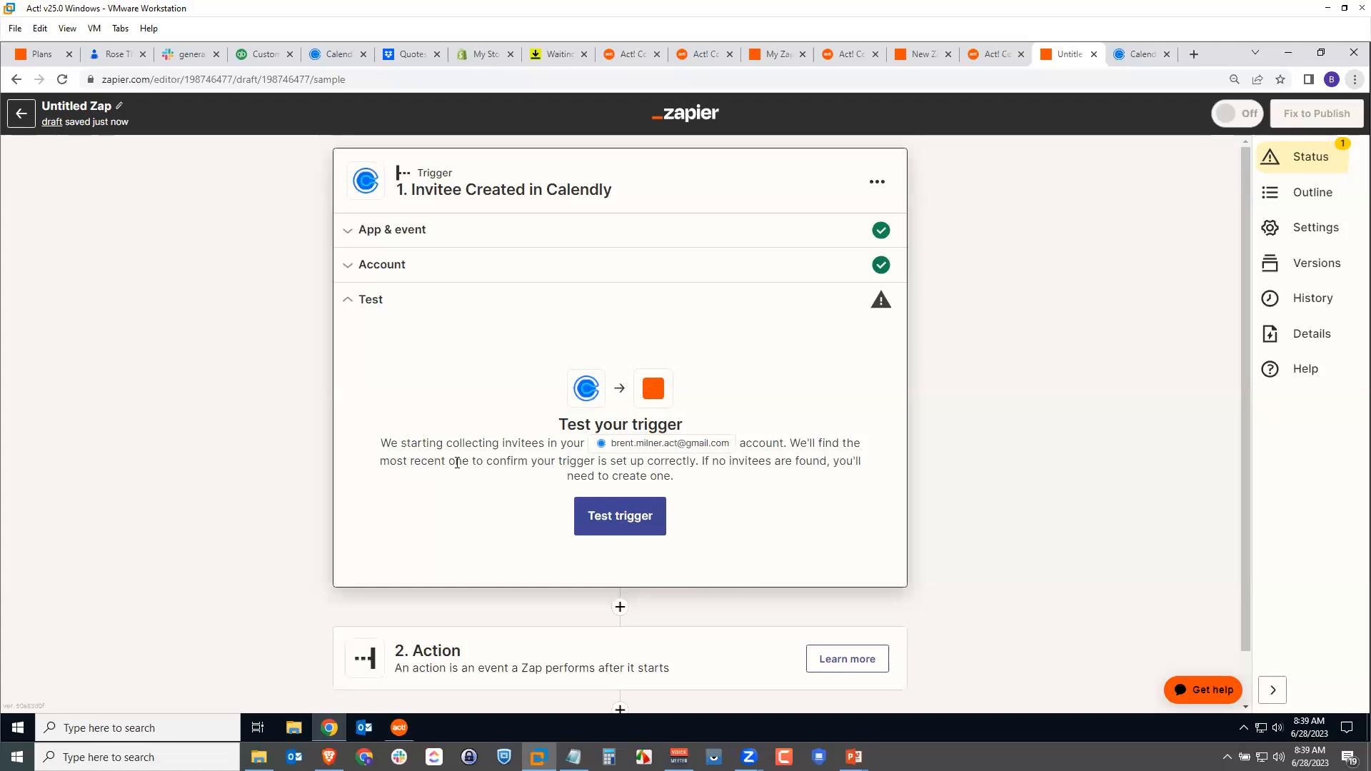
Test the trigger and confirm the upcoming Product demo booking in Calendly's Scheduled Events
click(610, 516)
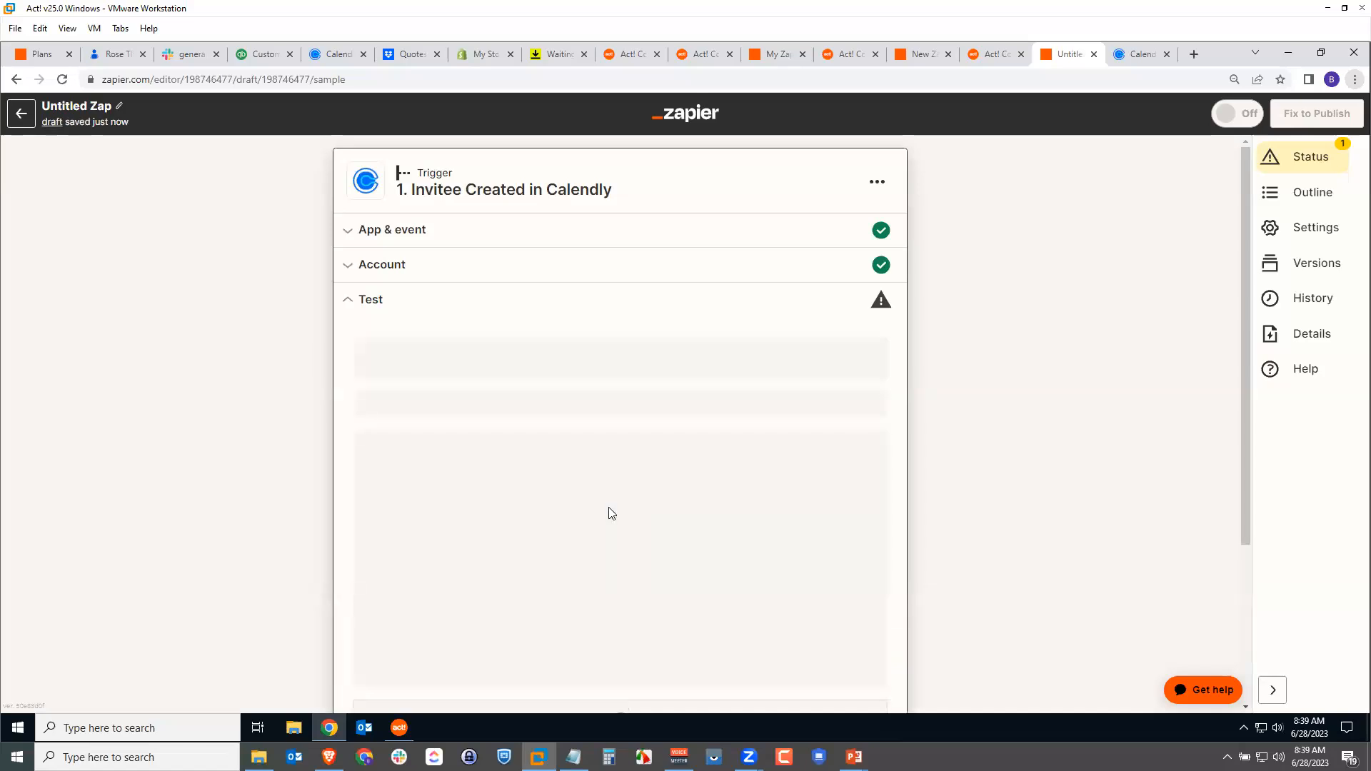
click(335, 57)
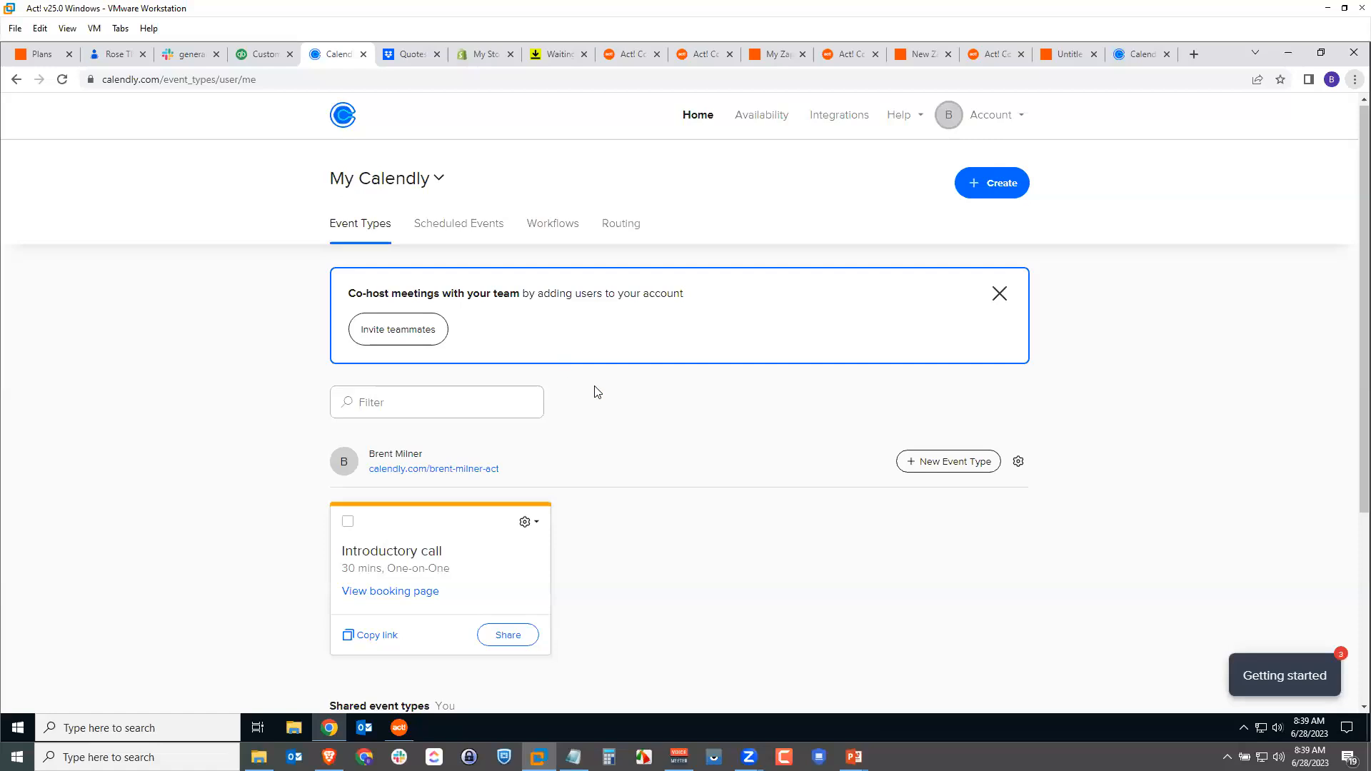
scroll(814, 461, down, 4)
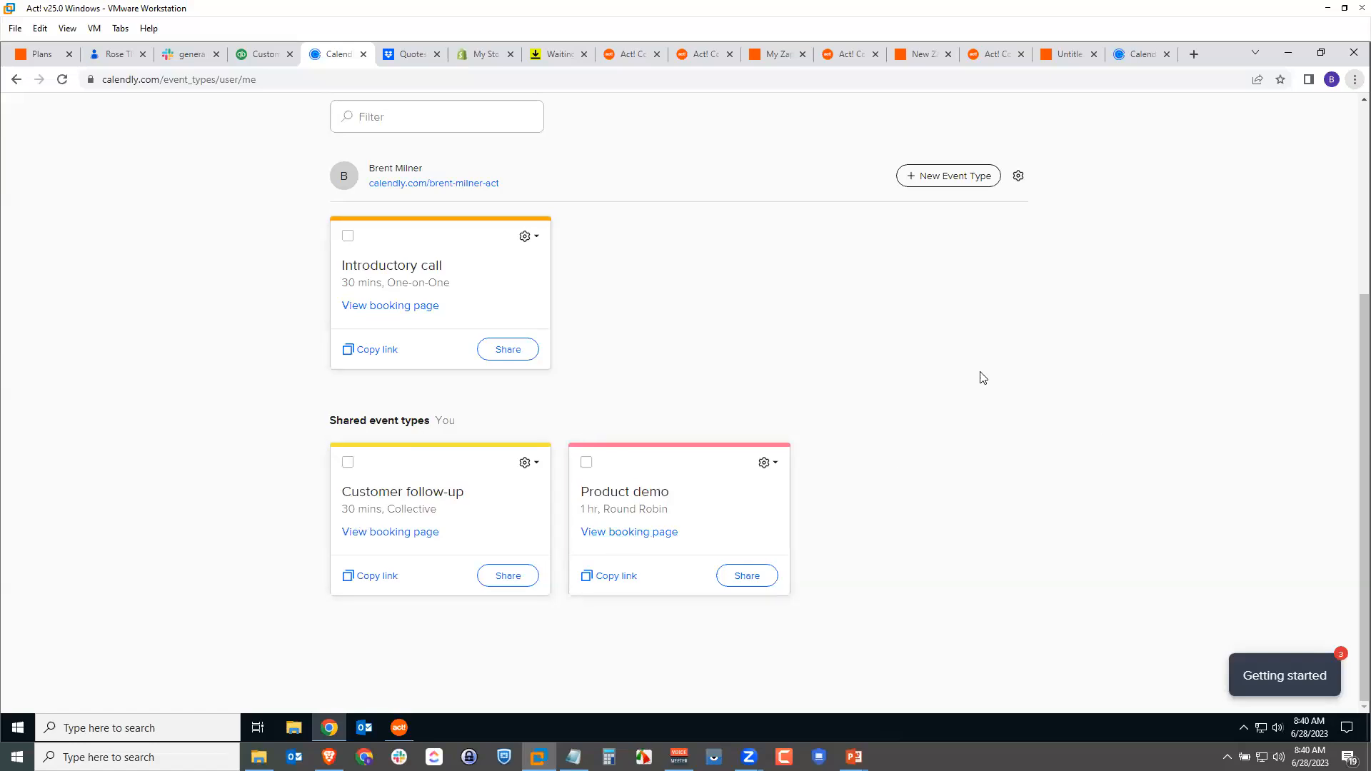
scroll(885, 377, up, 1)
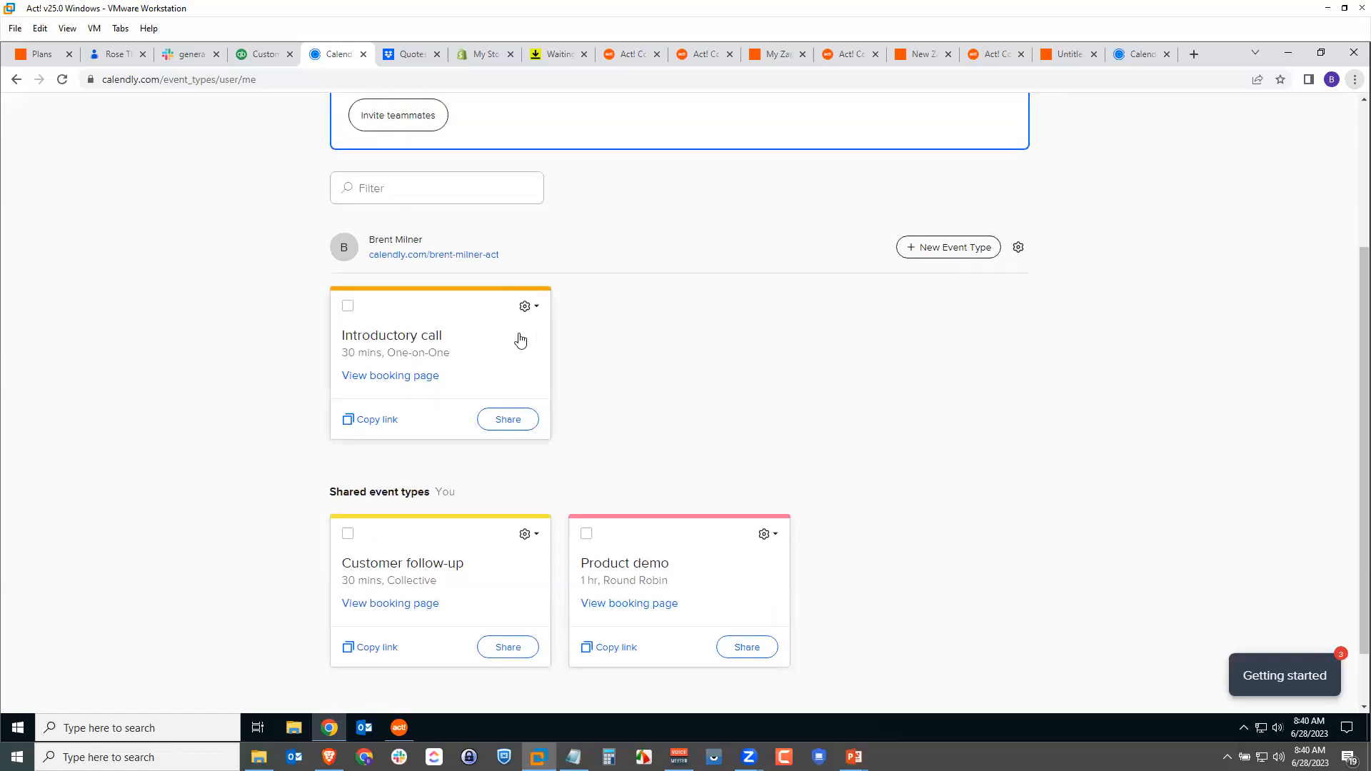
scroll(737, 398, up, 2)
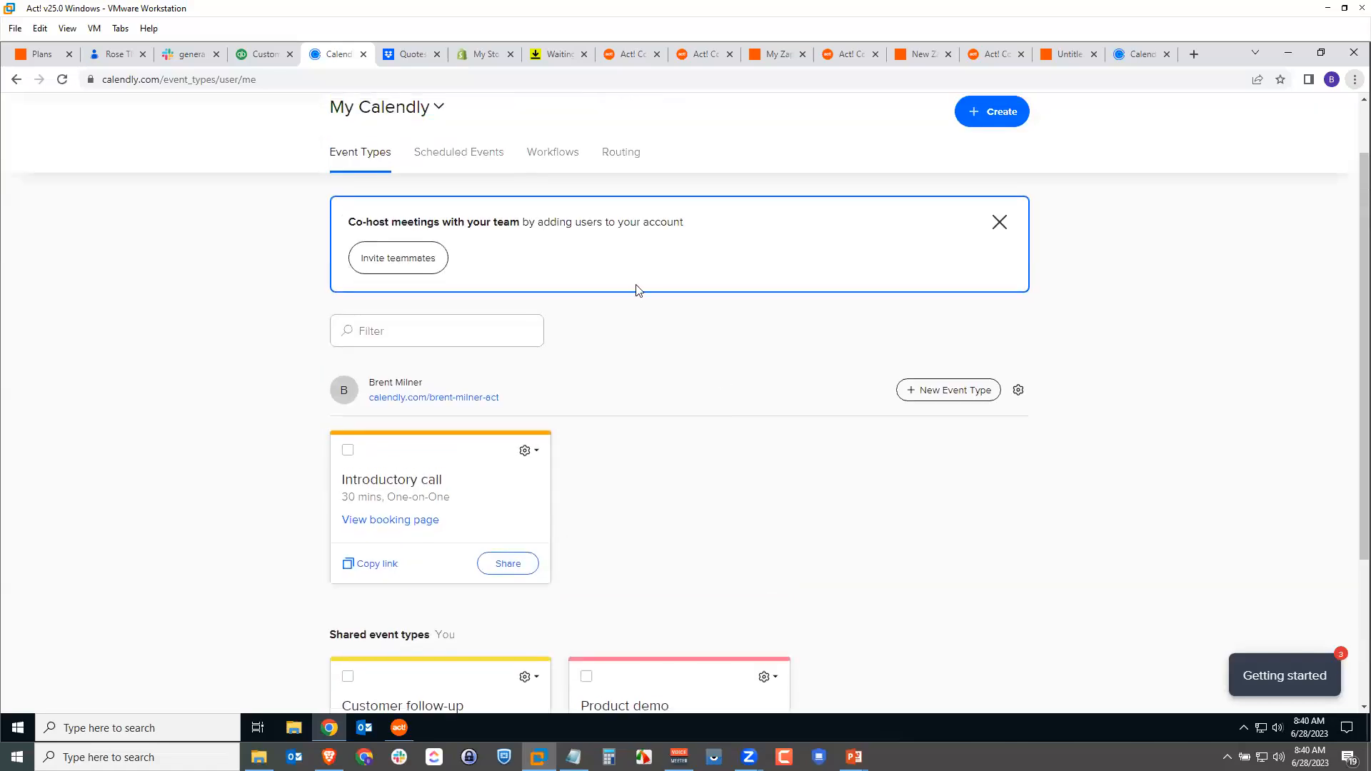
click(437, 155)
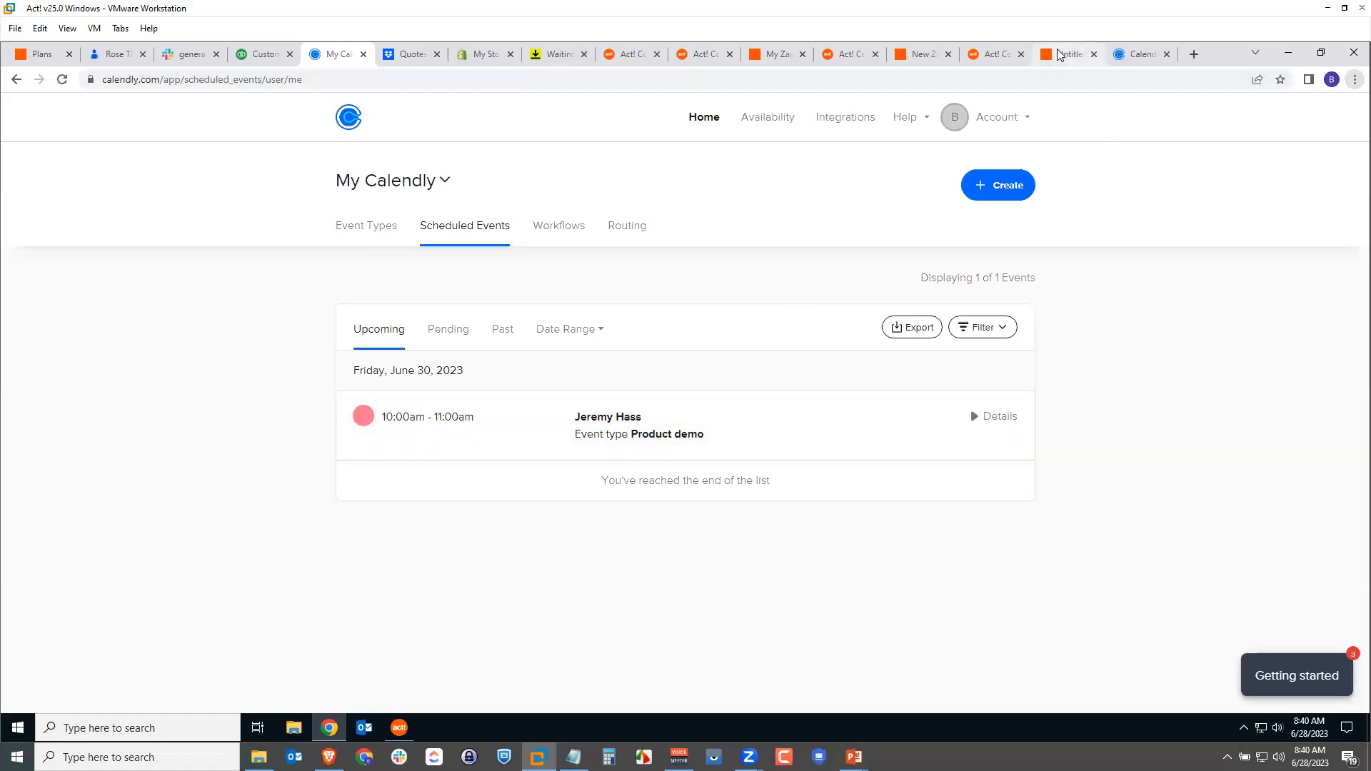
click(1166, 55)
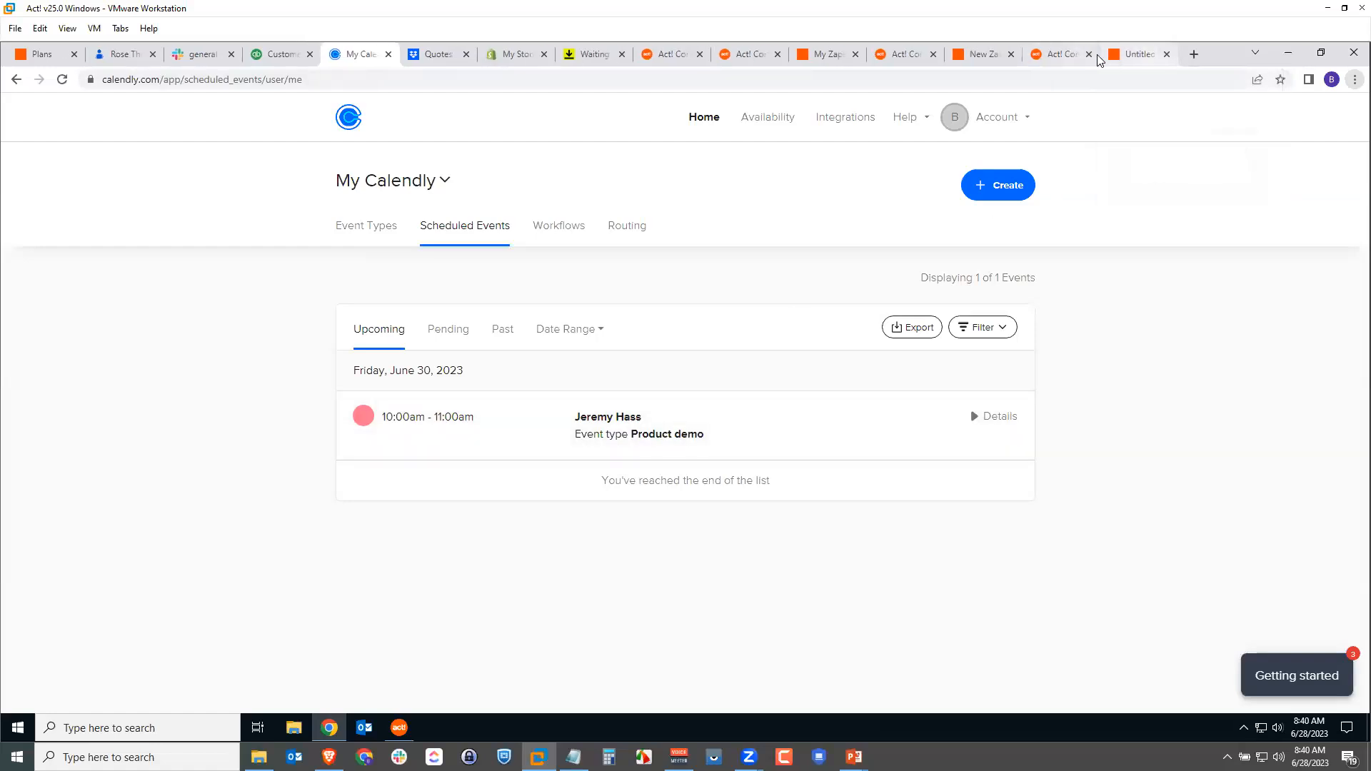
click(1128, 54)
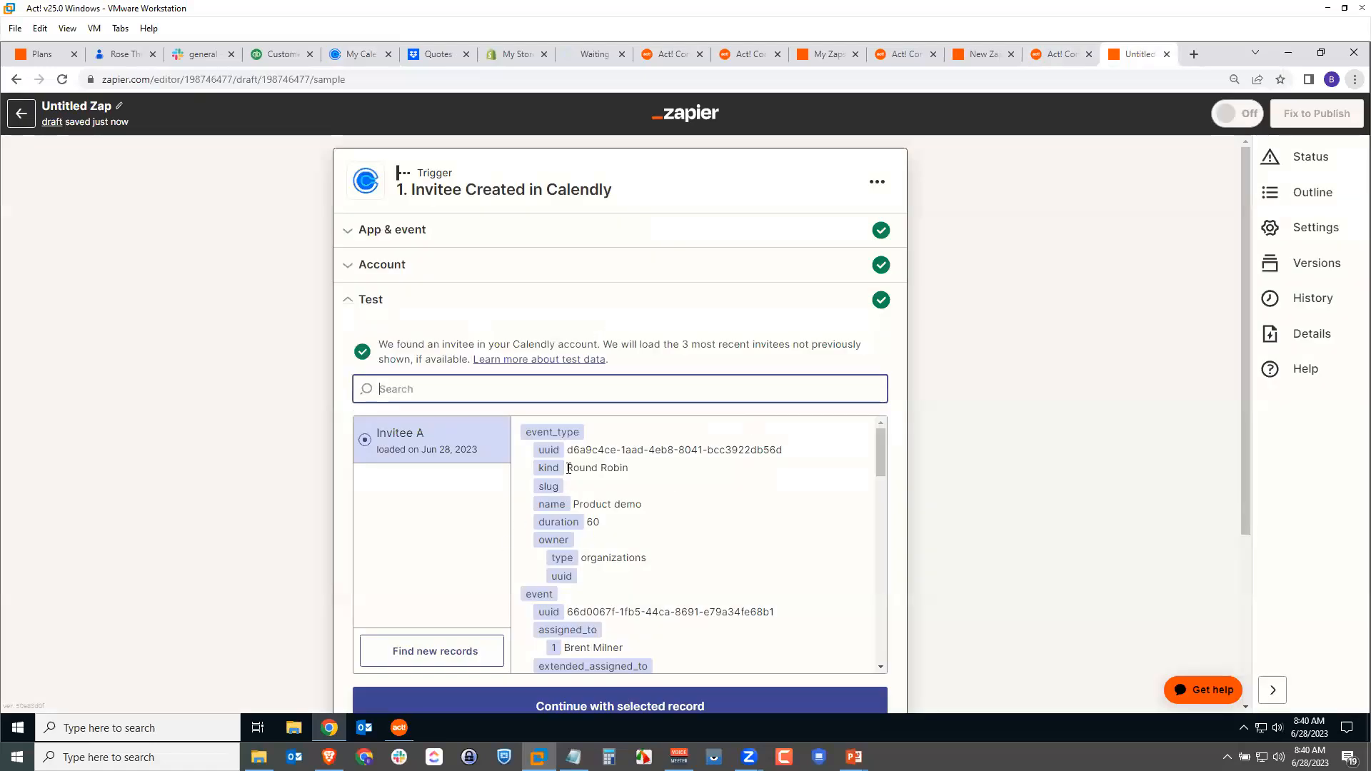
Review the Invitee A sample data and continue with that record
drag(882, 462, 882, 472)
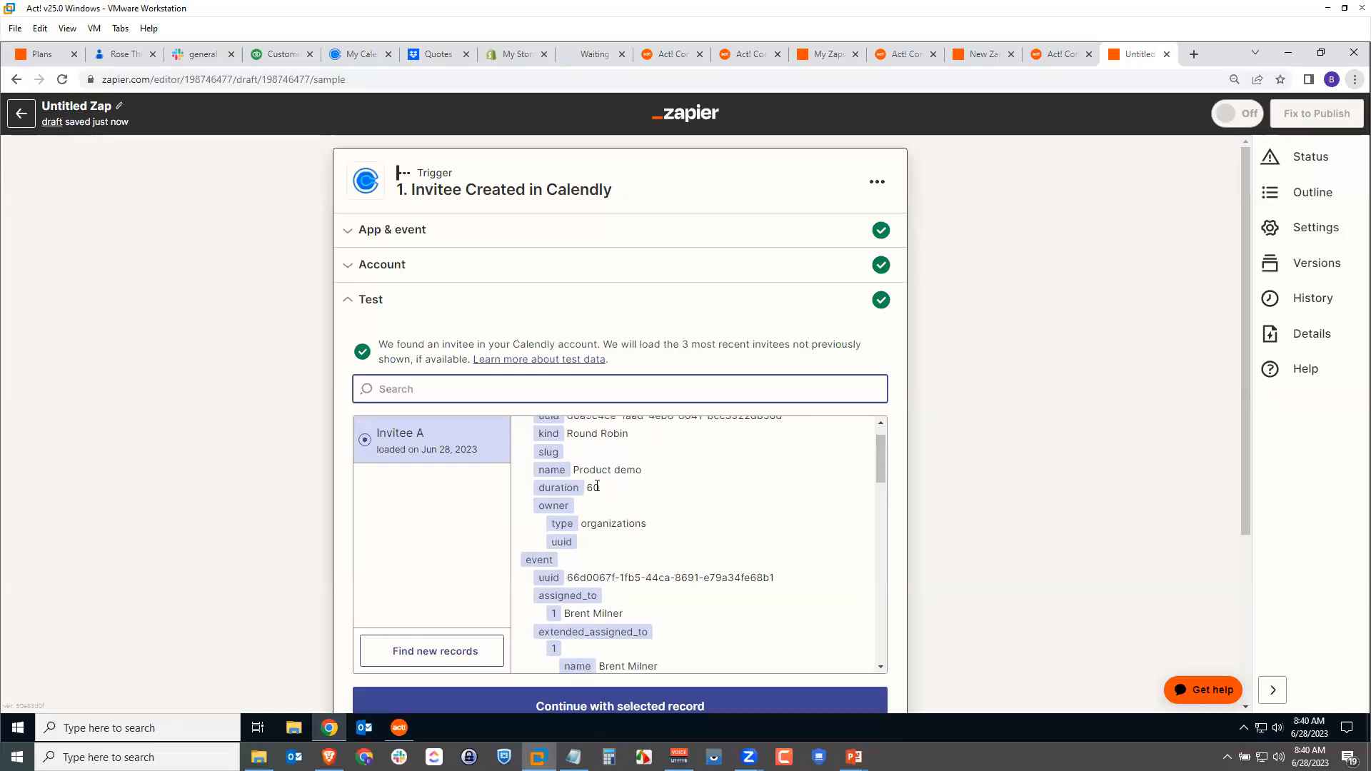
drag(879, 460, 877, 560)
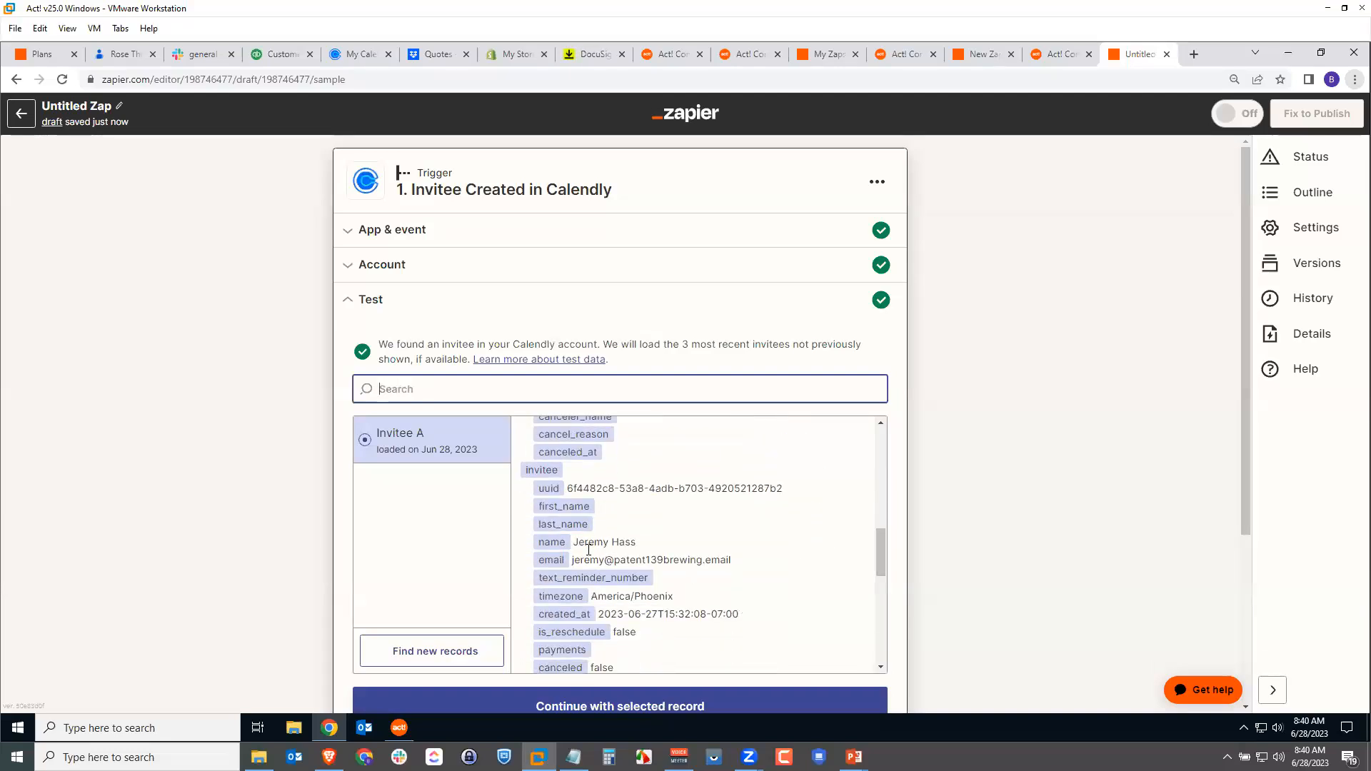
drag(877, 552, 880, 519)
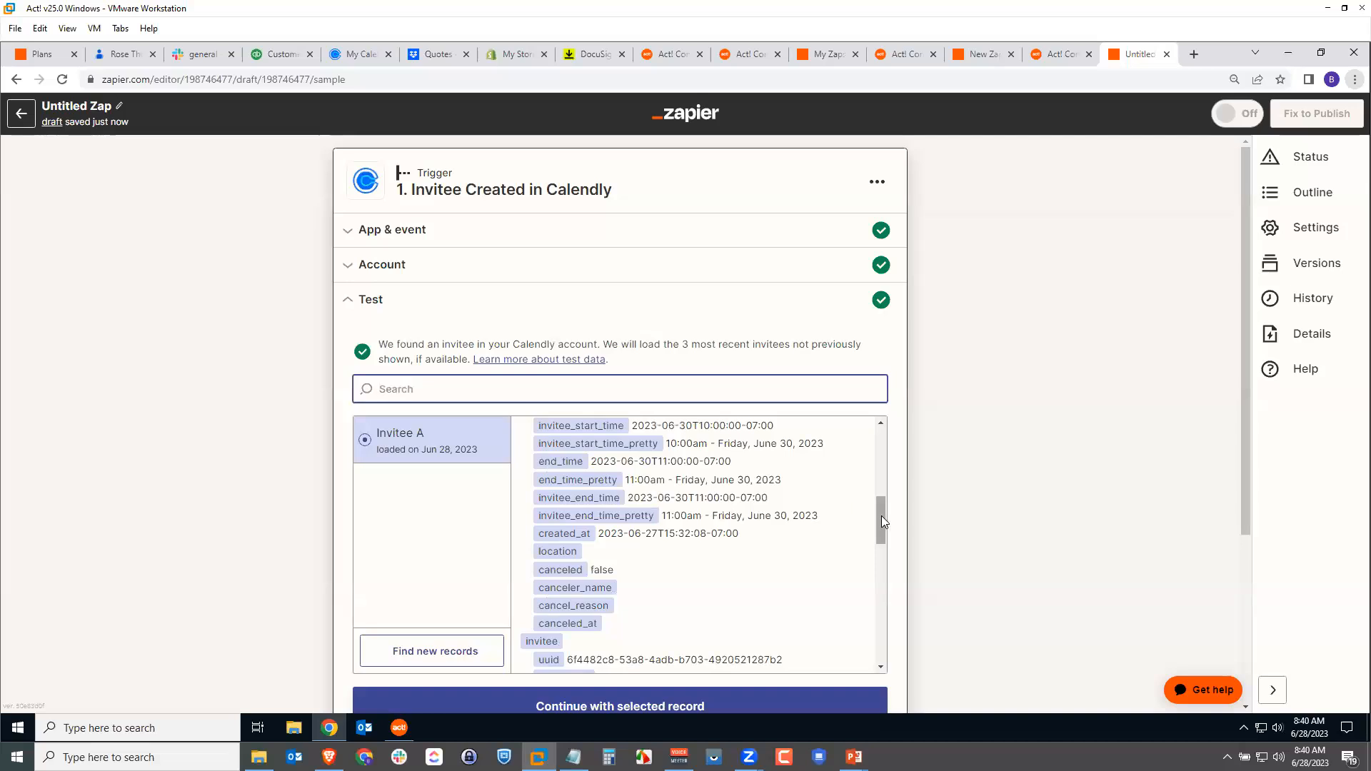
scroll(979, 505, down, 3)
scroll(979, 504, up, 1)
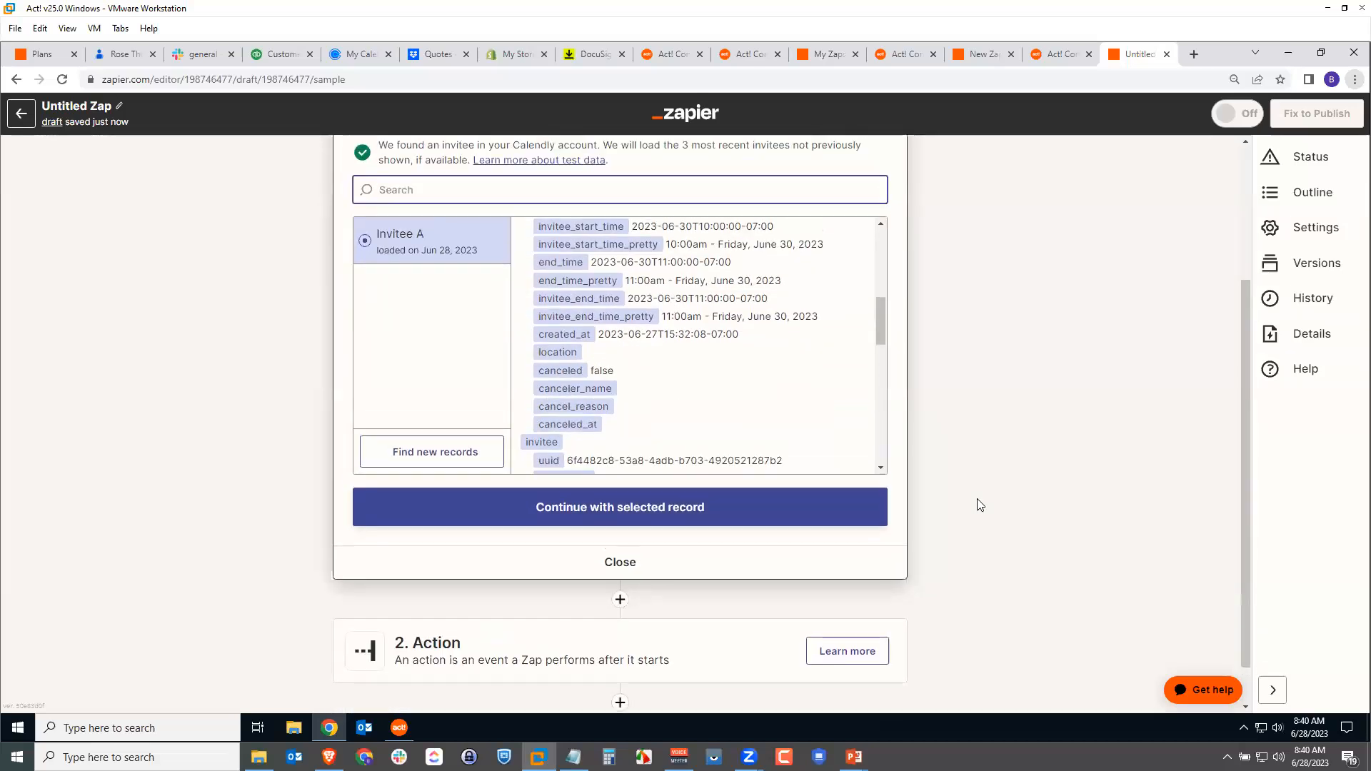
click(628, 564)
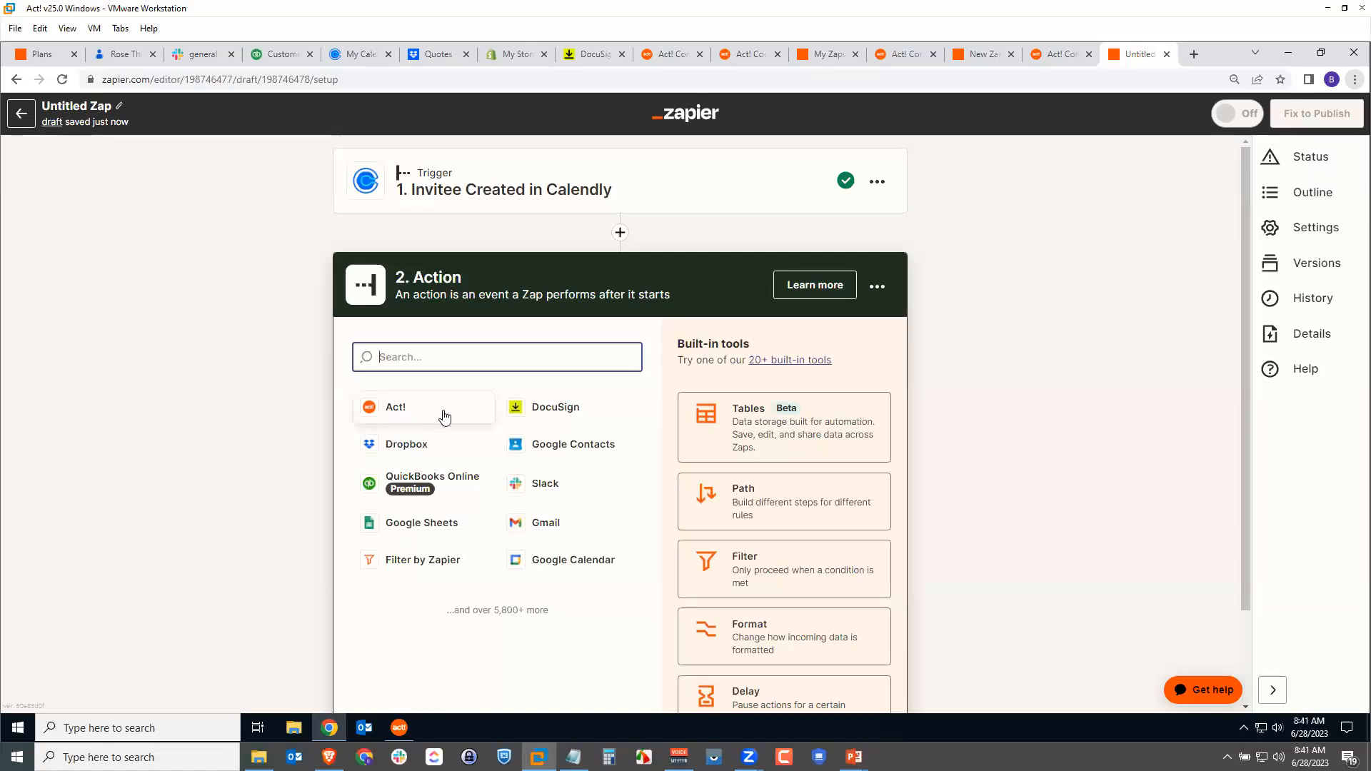
Set the action to Act! Add Activity using the already connected Act! account
click(404, 414)
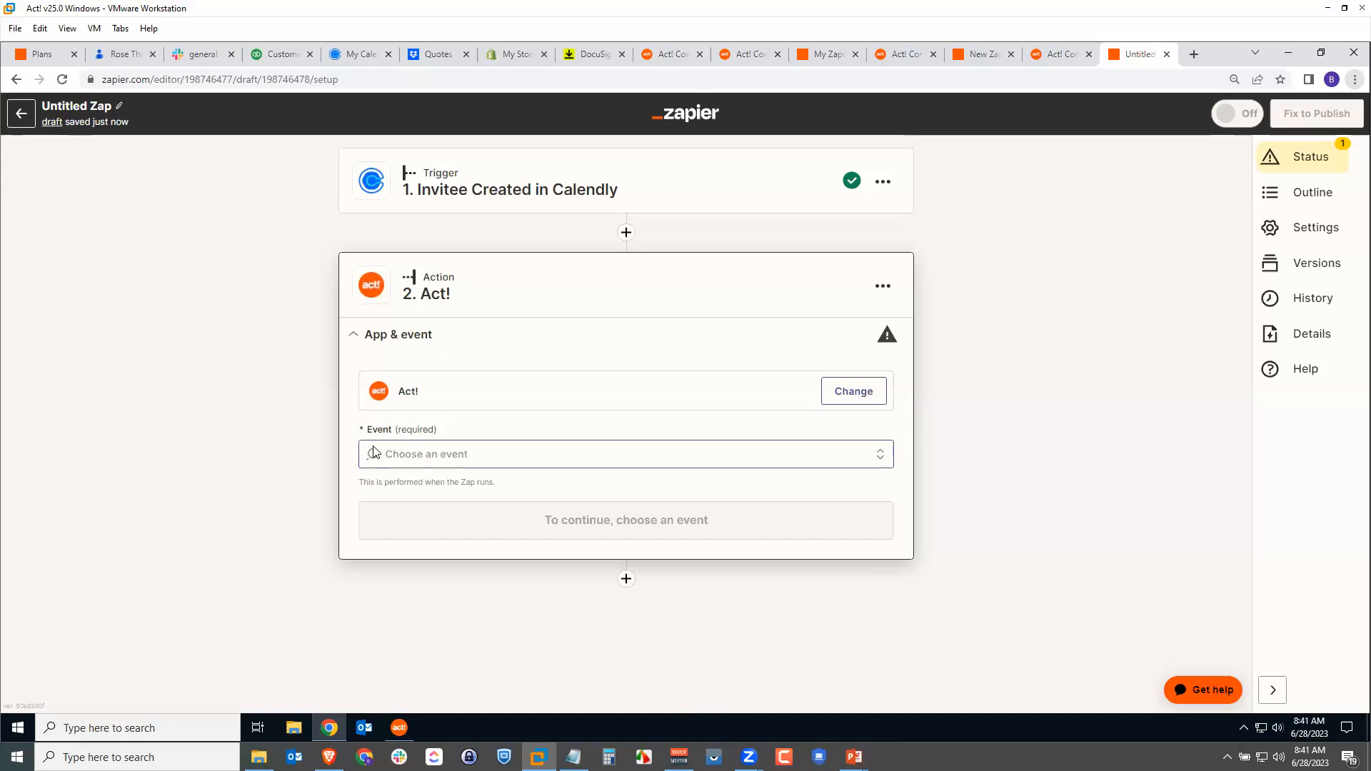
click(430, 455)
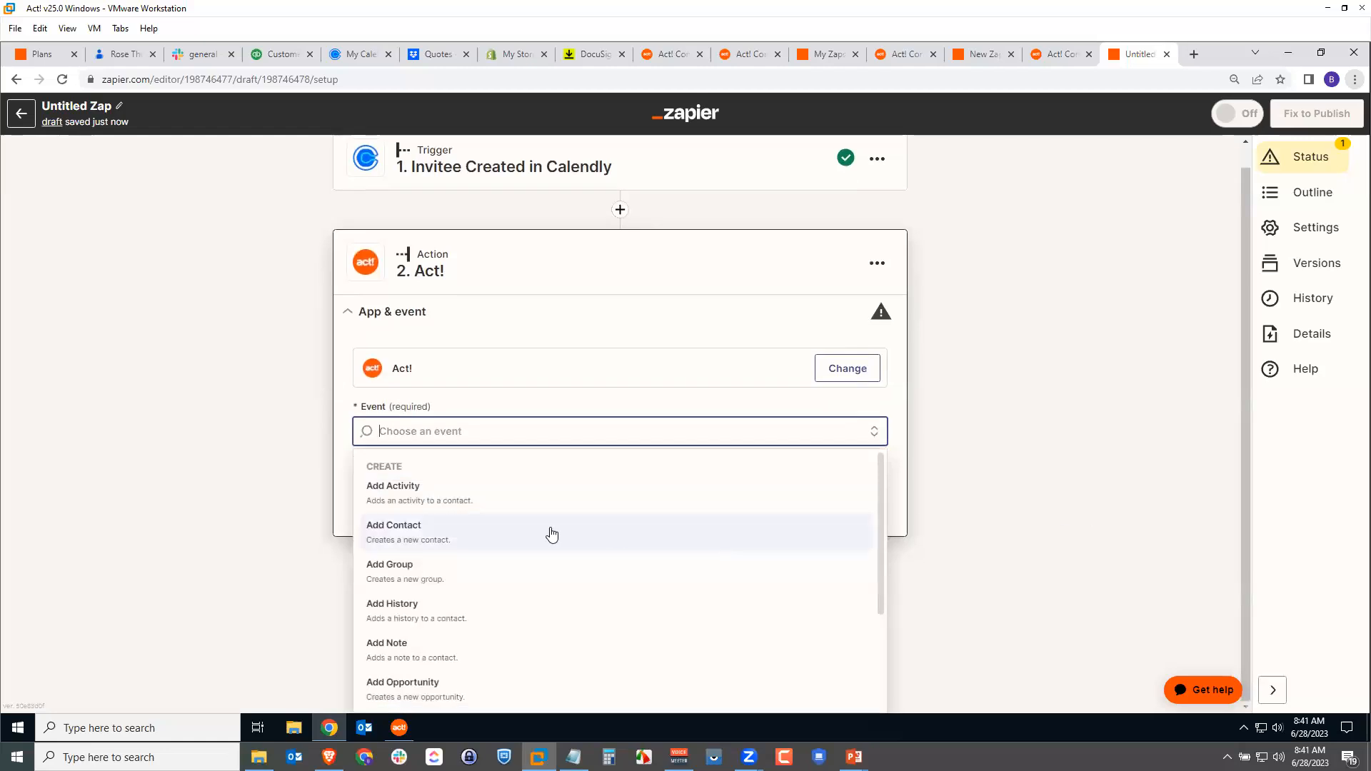
mouse_move(878, 497)
mouse_down()
mouse_move(878, 615)
mouse_move(886, 470)
mouse_up()
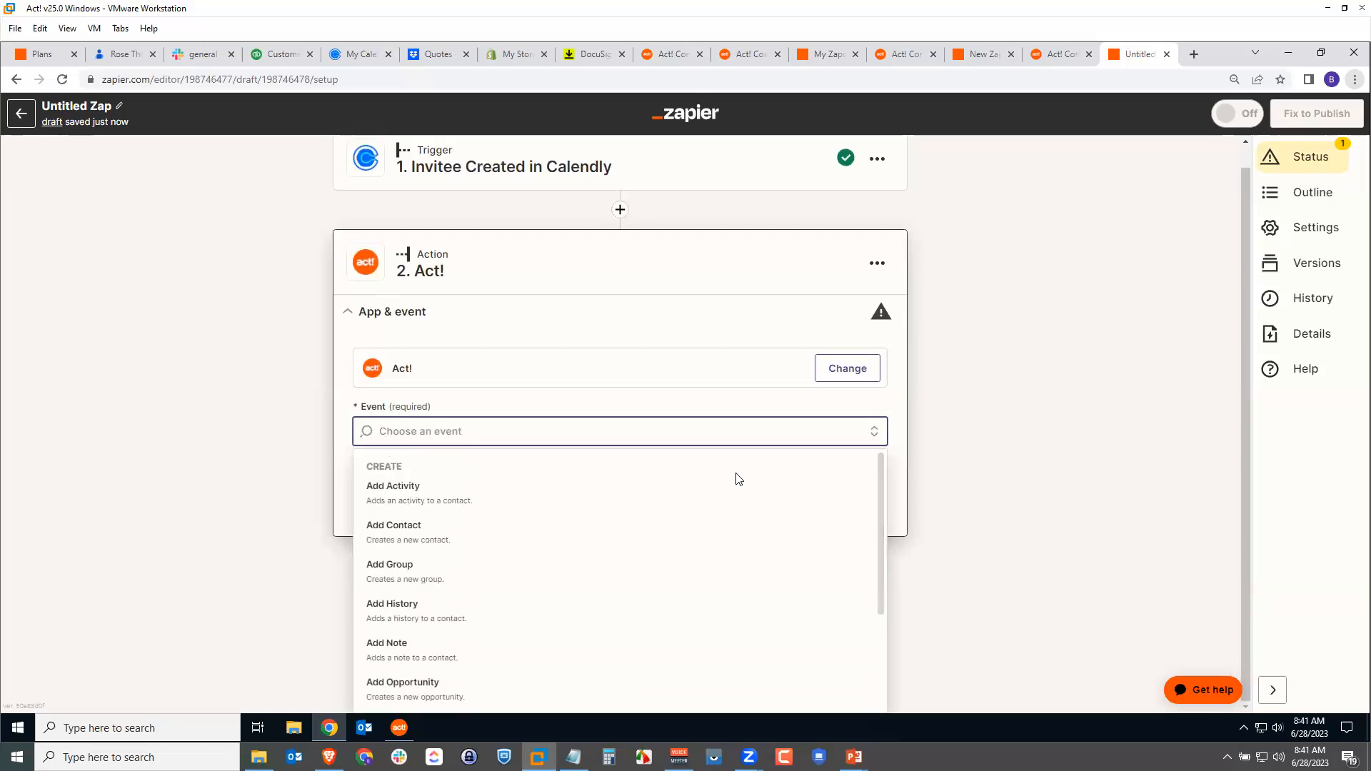
click(460, 500)
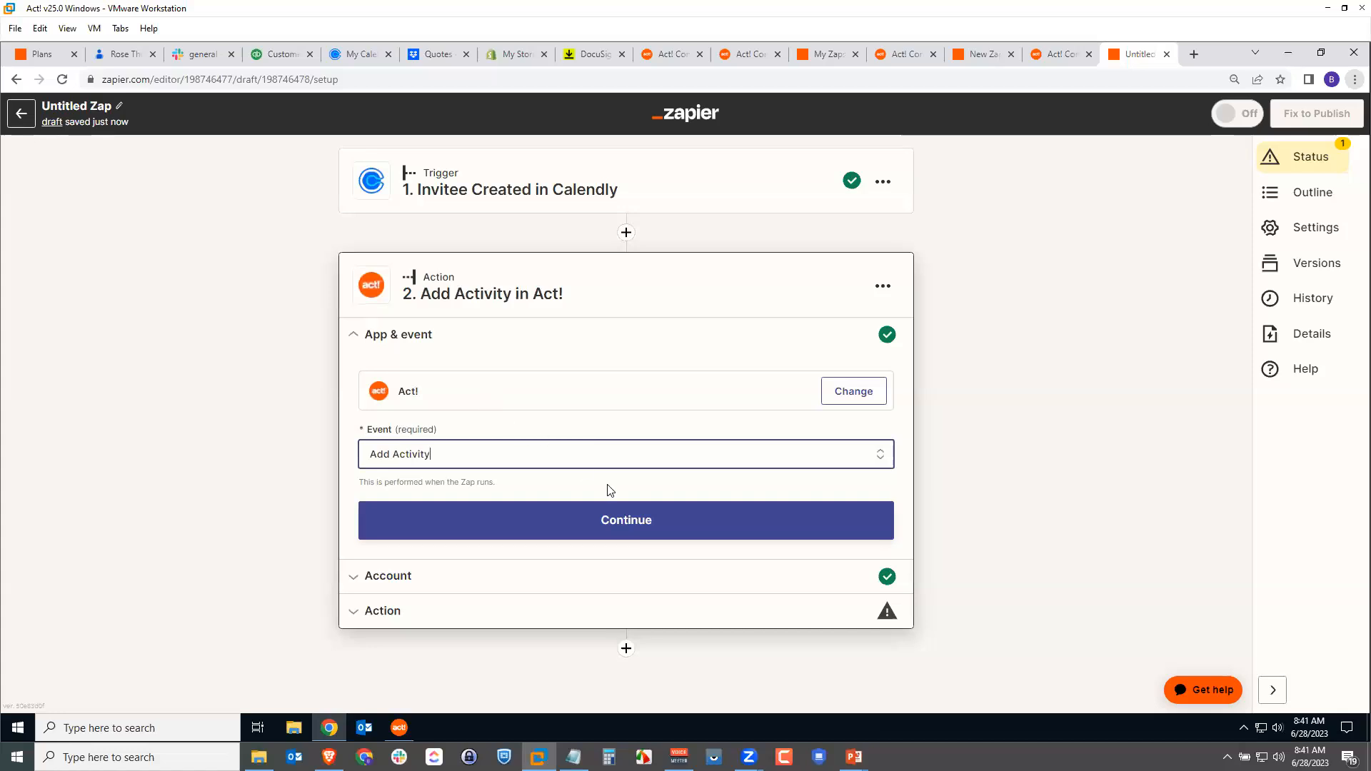
click(625, 521)
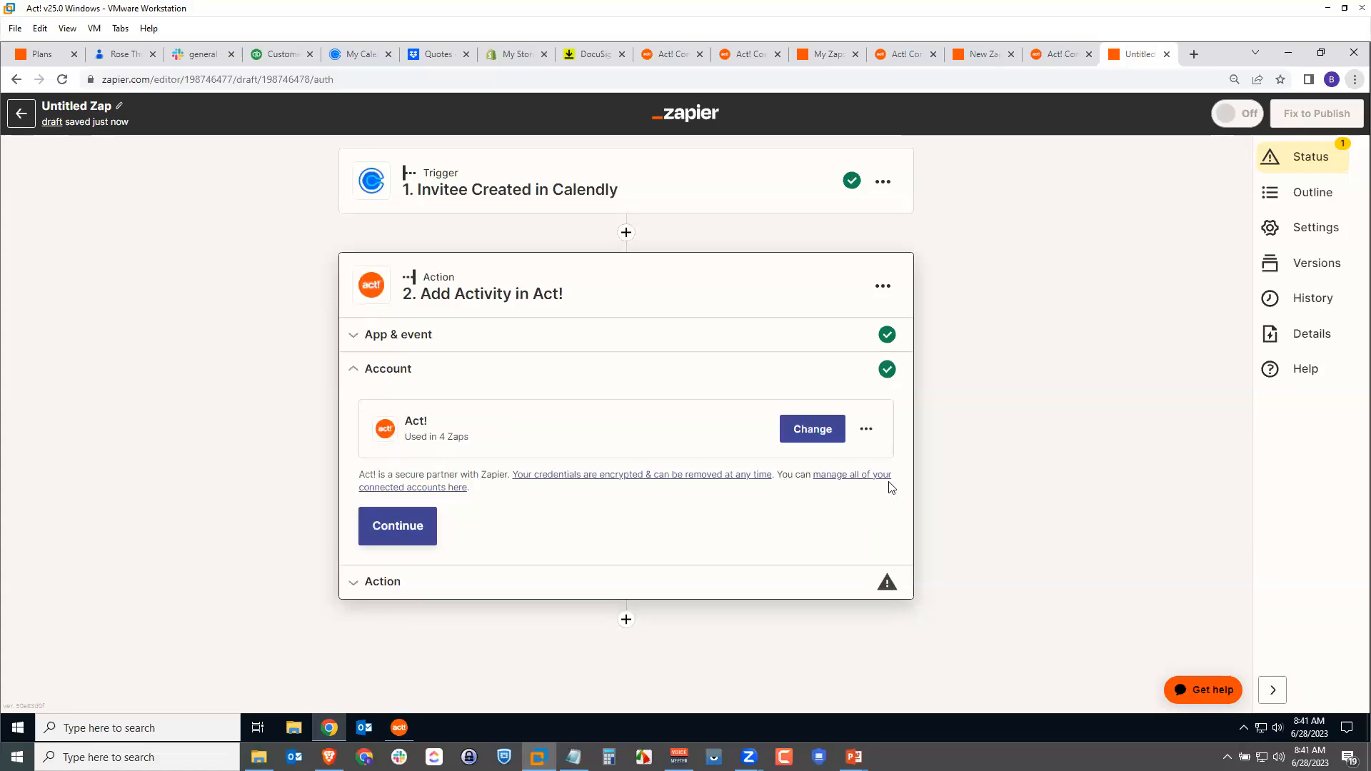
click(398, 528)
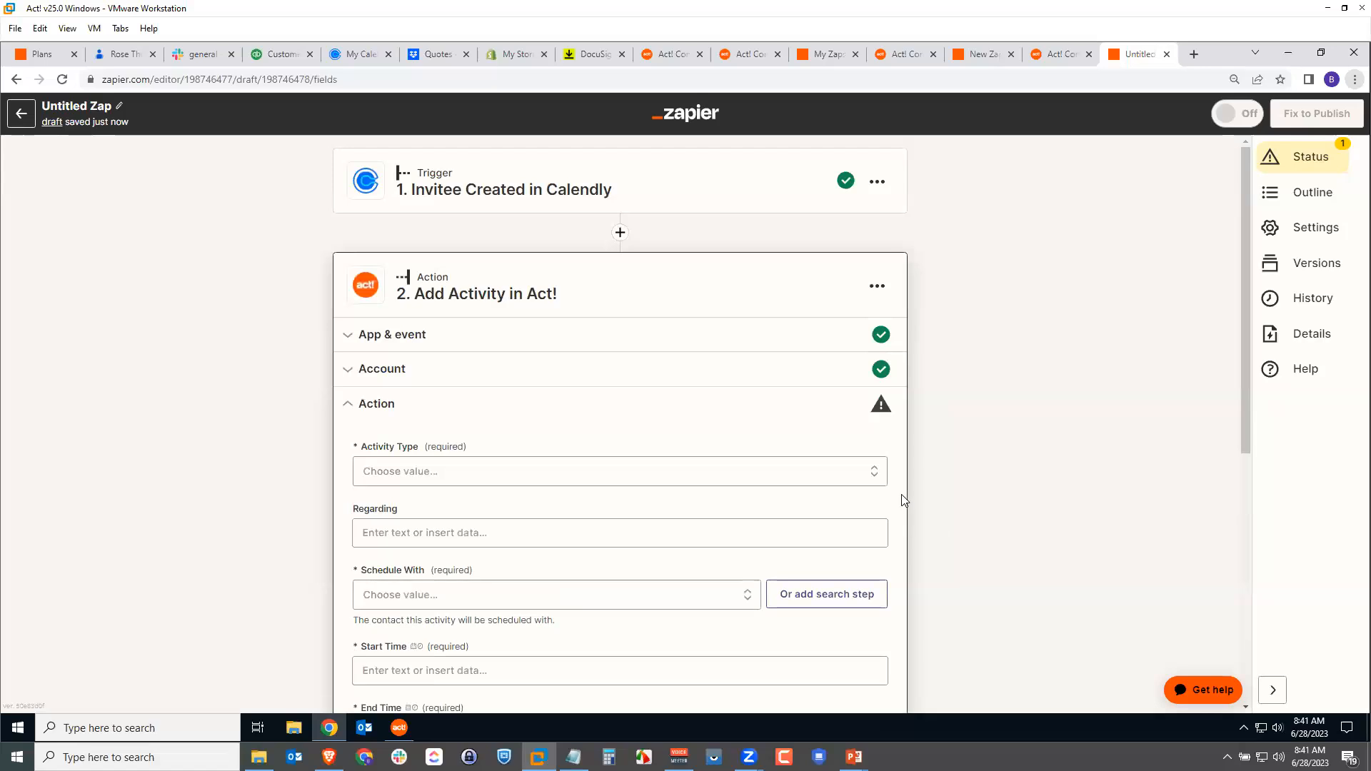
Choose Call as the Activity Type and put the cursor in the Regarding field
scroll(903, 500, down, 1)
scroll(903, 500, down, 1)
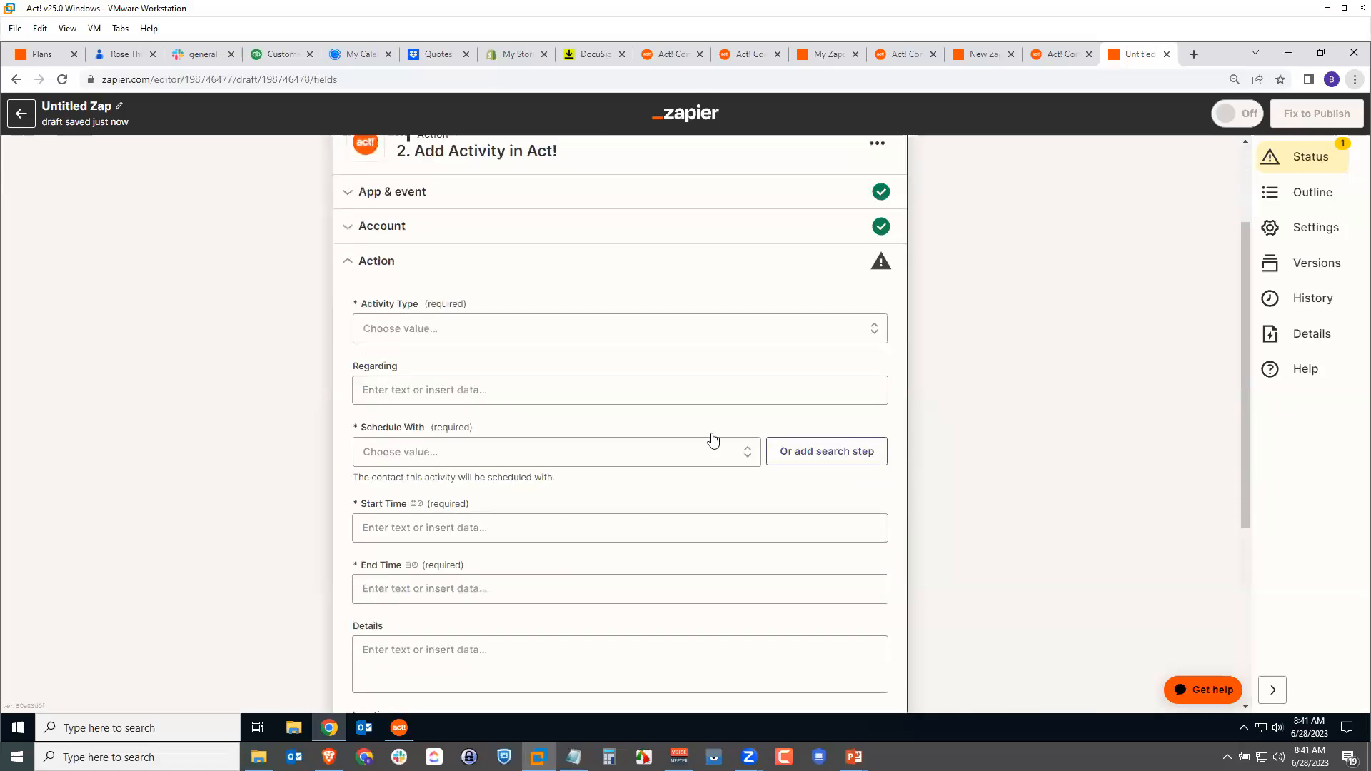
click(402, 335)
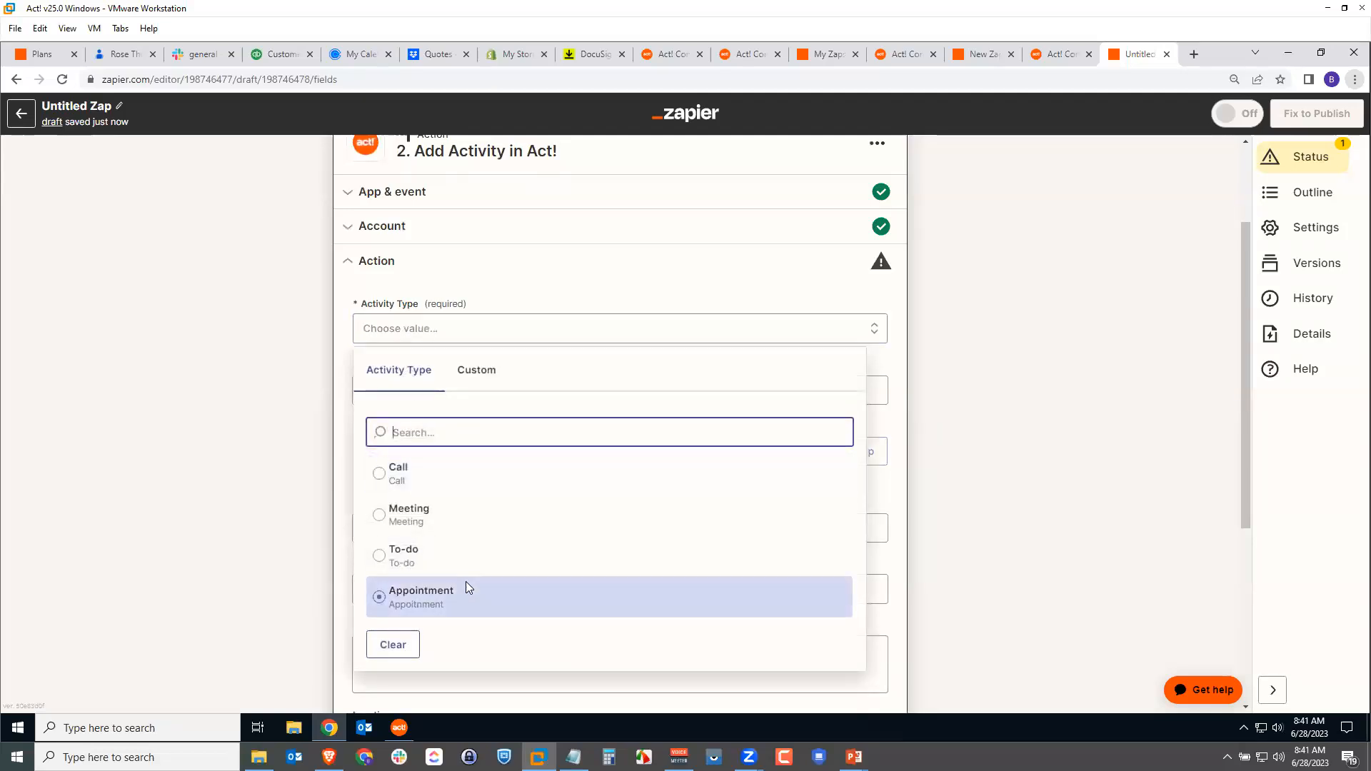
click(383, 480)
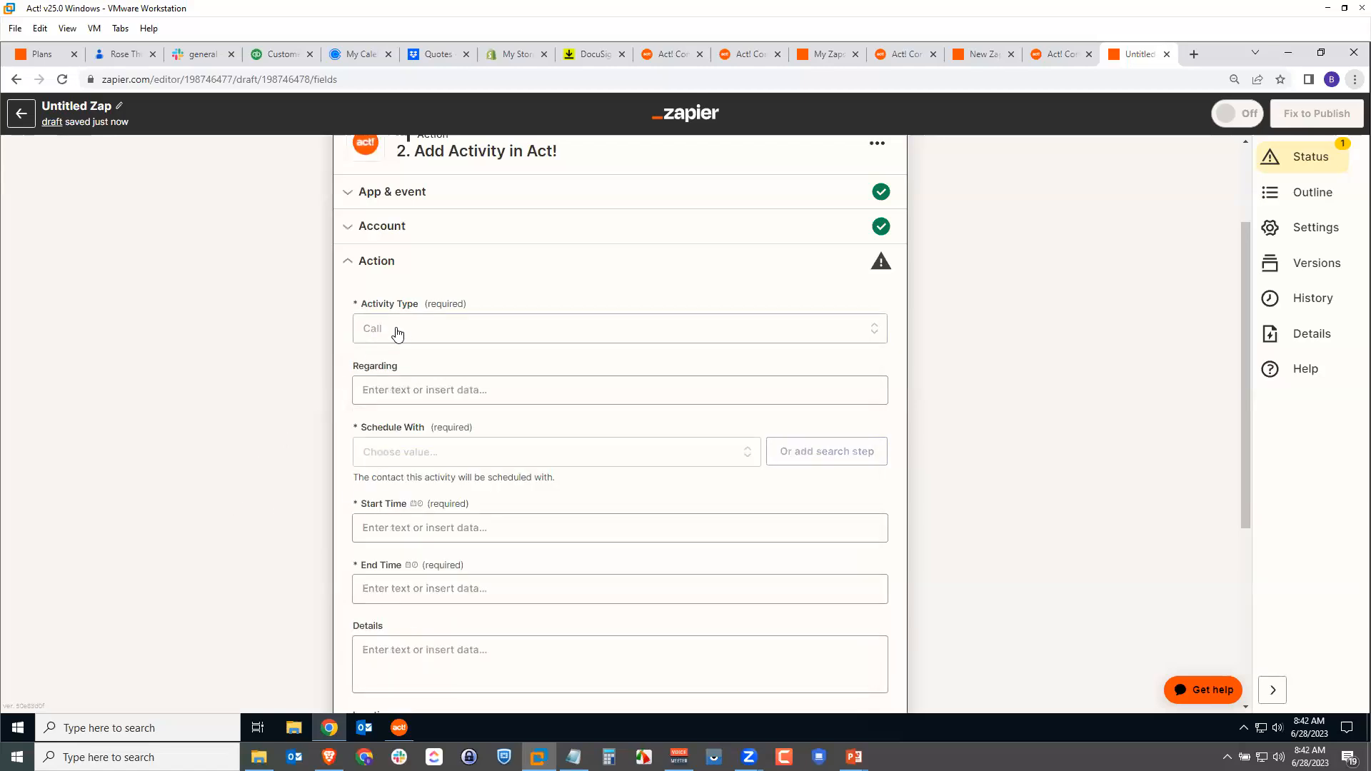
click(422, 390)
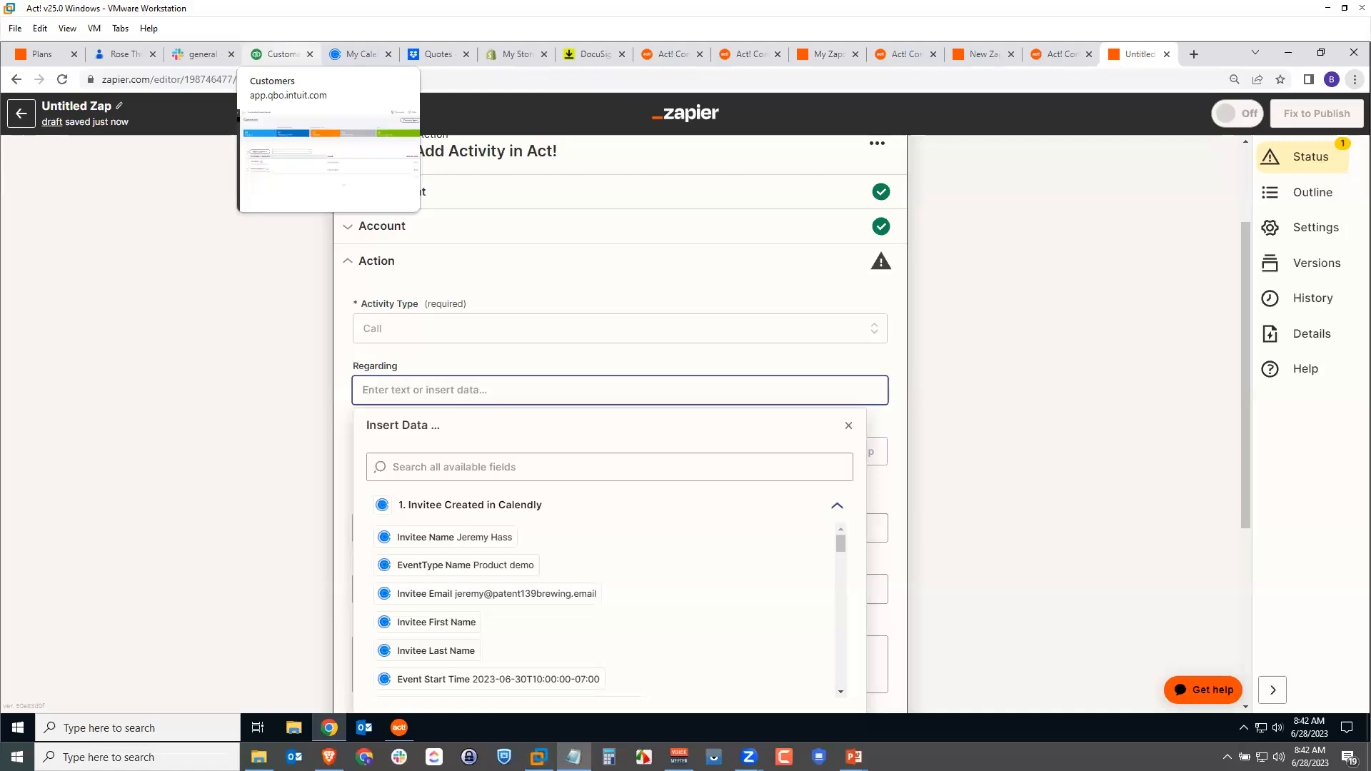
Paste the 'From Calendly:' Regarding wording and swap its placeholder for the EventType Name pill
click(452, 391)
text(From Calendly [EventType Name] for [Invitee Name])
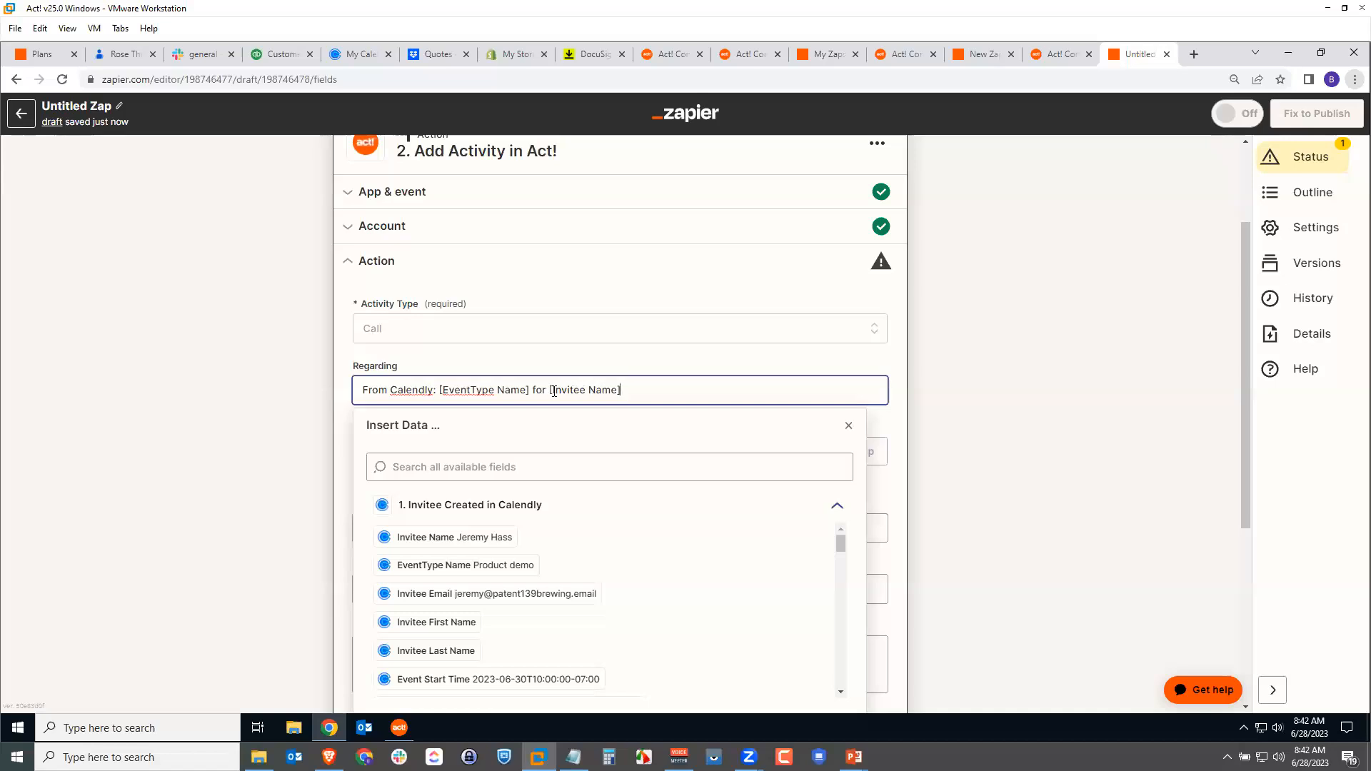
click(528, 390)
key(BackSpace)
key(BackSpace)
key(BackSpace)
key(BackSpace)
key(BackSpace)
key(BackSpace)
key(BackSpace)
key(BackSpace)
key(BackSpace)
key(BackSpace)
key(BackSpace)
key(BackSpace)
key(BackSpace)
key(BackSpace)
key(BackSpace)
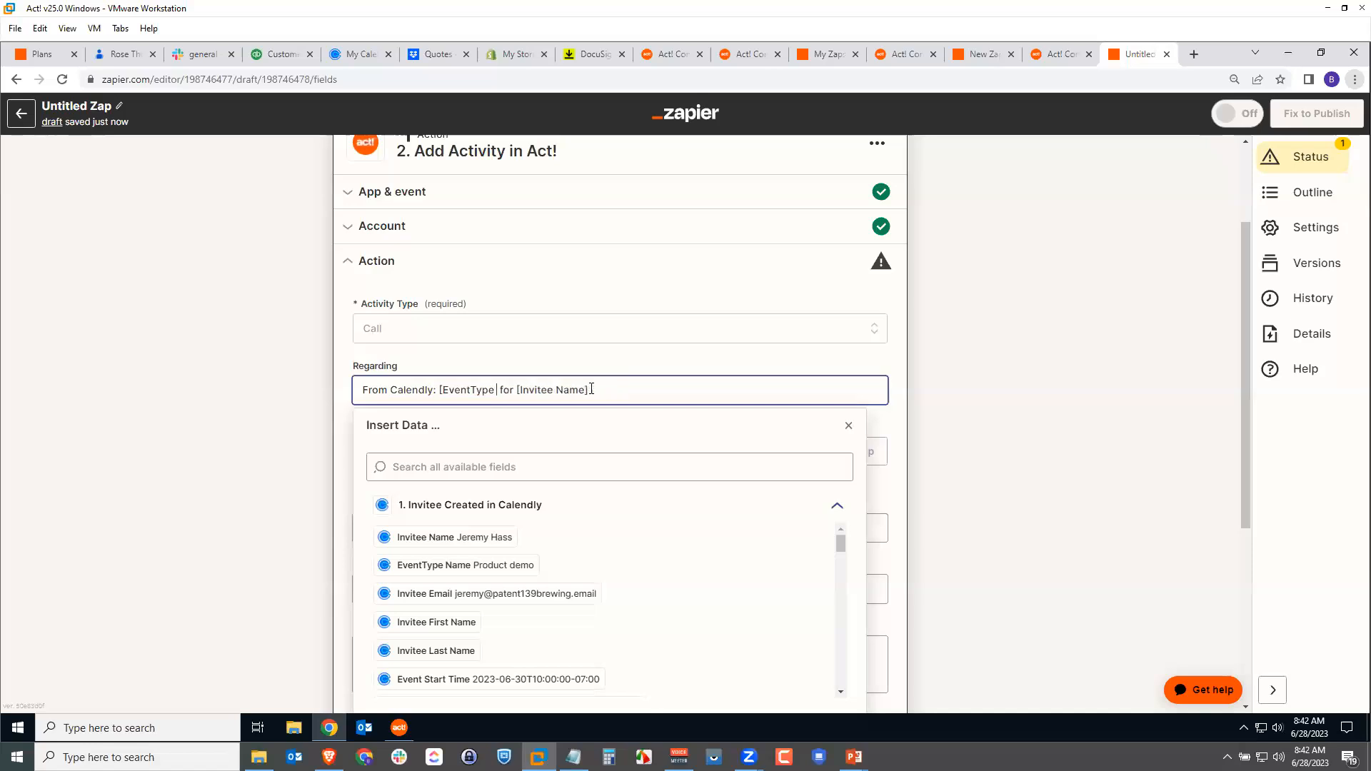
key(BackSpace)
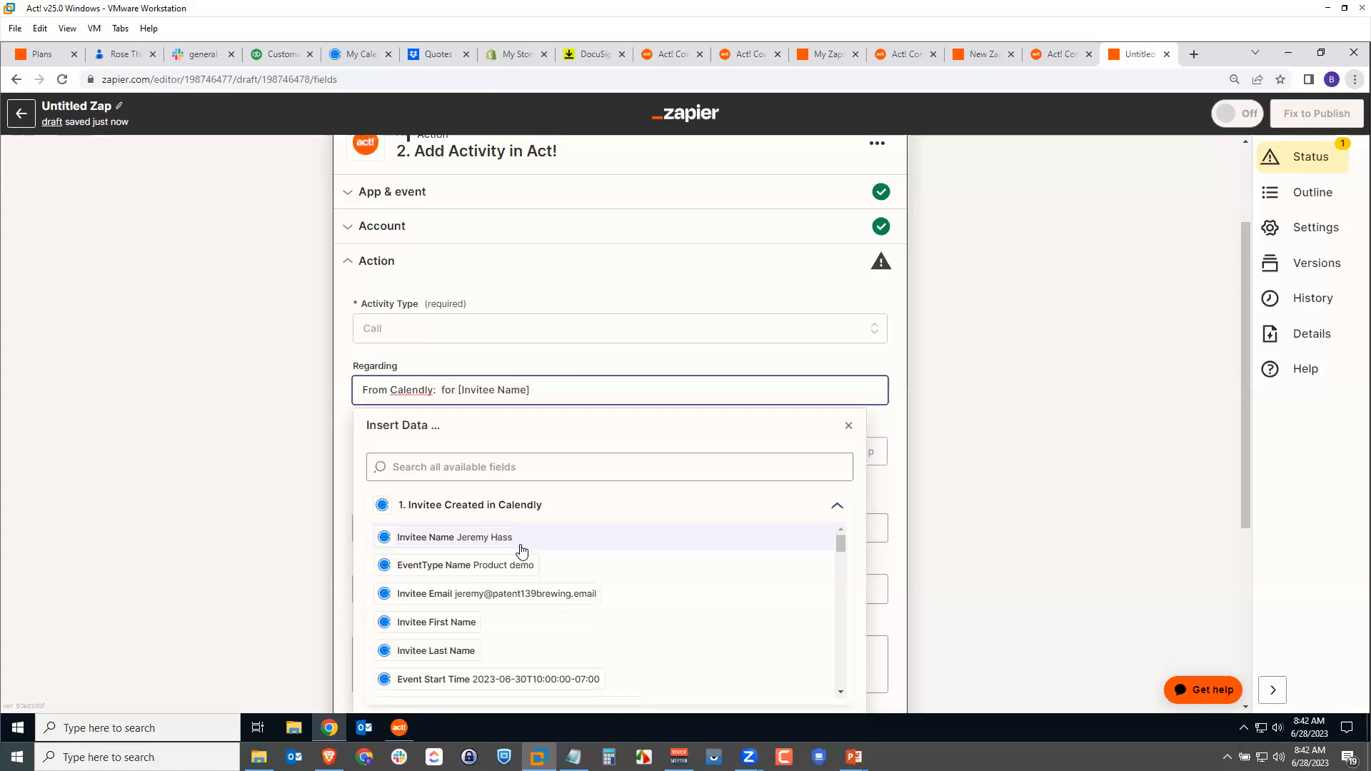
click(461, 566)
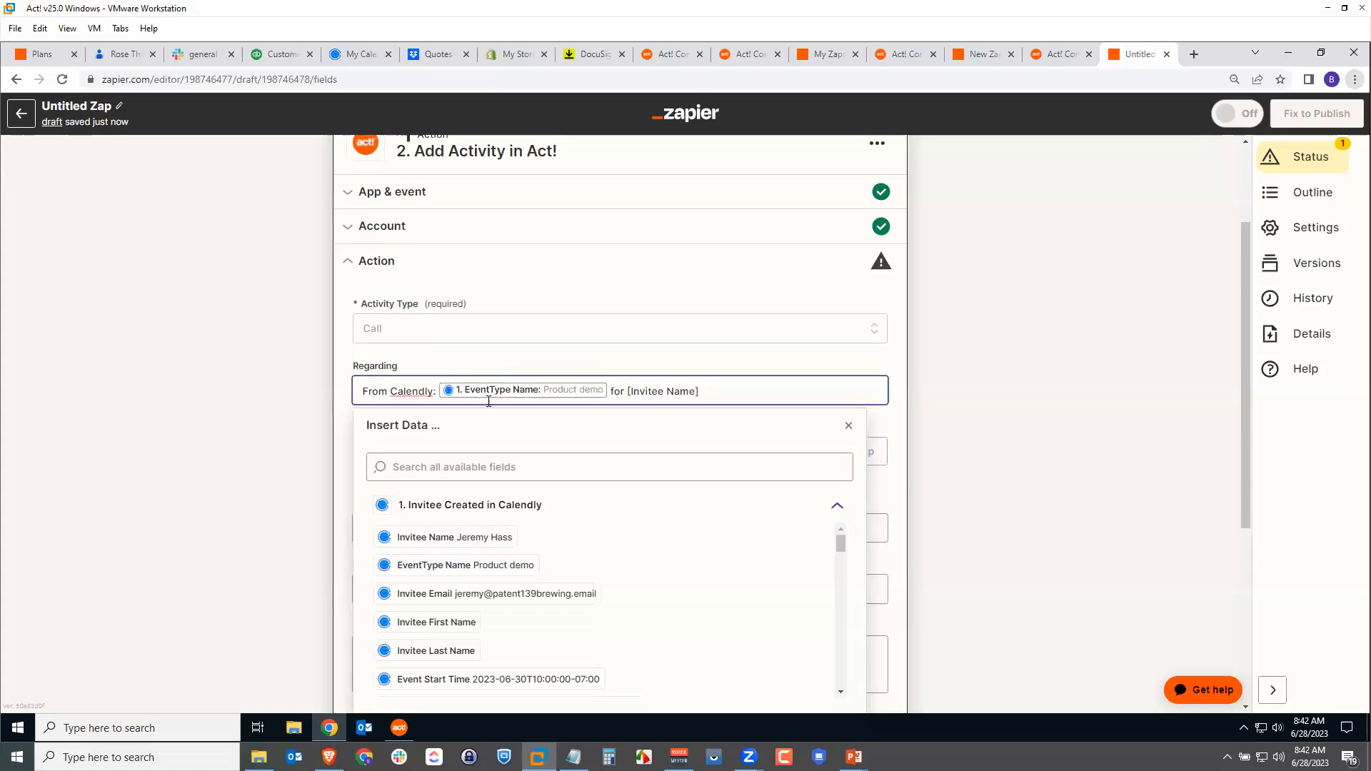
Add the Invitee Name pill after 'for', then glance at the Schedule With contact list
click(731, 394)
key(BackSpace)
key(BackSpace)
key(BackSpace)
key(BackSpace)
key(BackSpace)
key(BackSpace)
key(BackSpace)
key(BackSpace)
key(BackSpace)
key(BackSpace)
key(BackSpace)
key(BackSpace)
key(BackSpace)
click(442, 542)
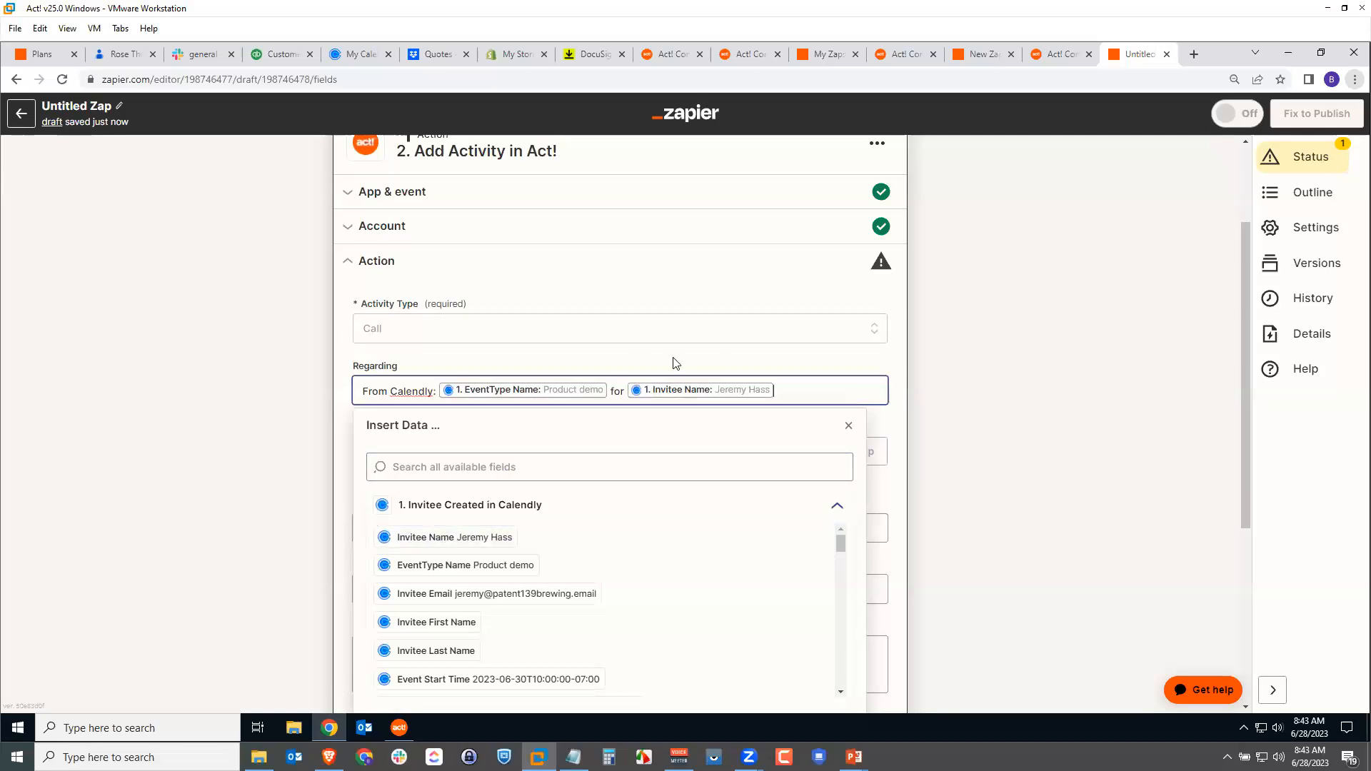
click(901, 363)
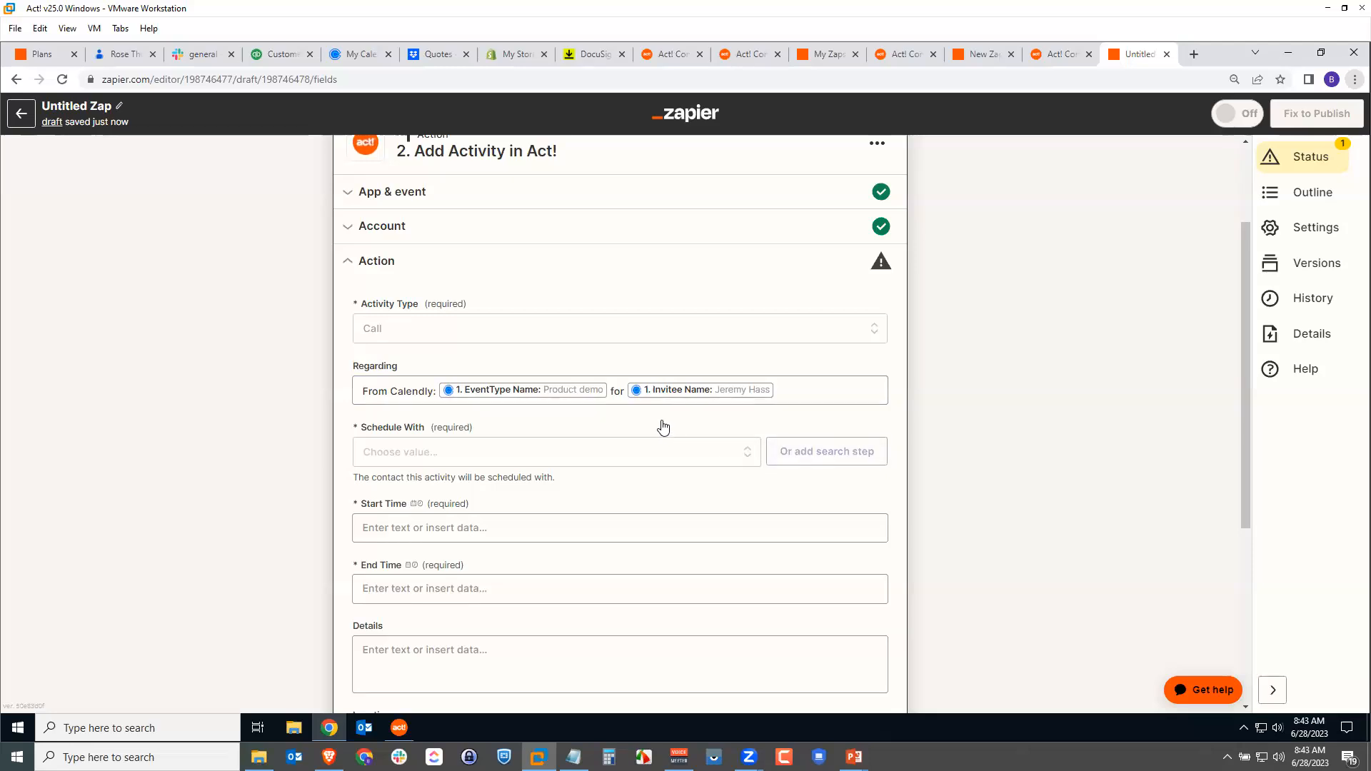
click(440, 460)
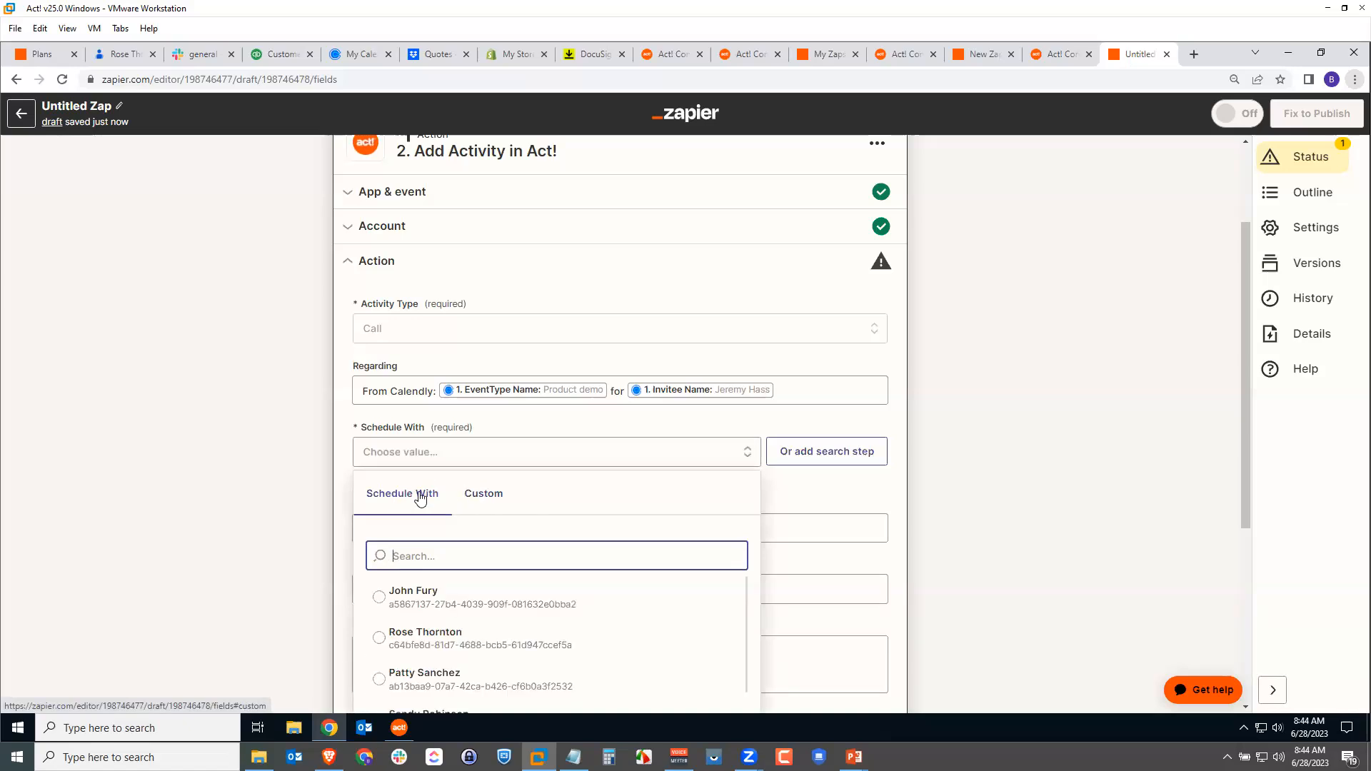
click(816, 489)
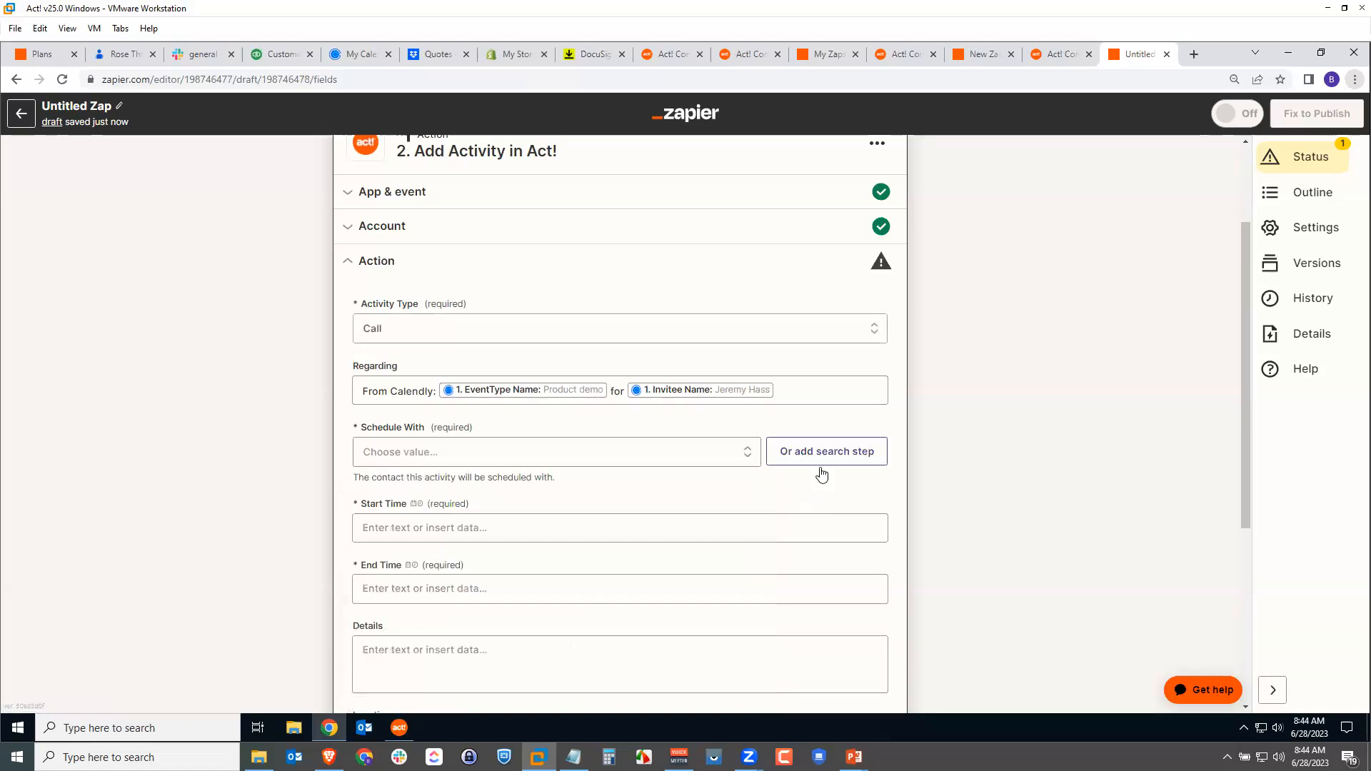
Add a Find or Create Contact search step via 'Or add search step' beside Schedule With
click(821, 459)
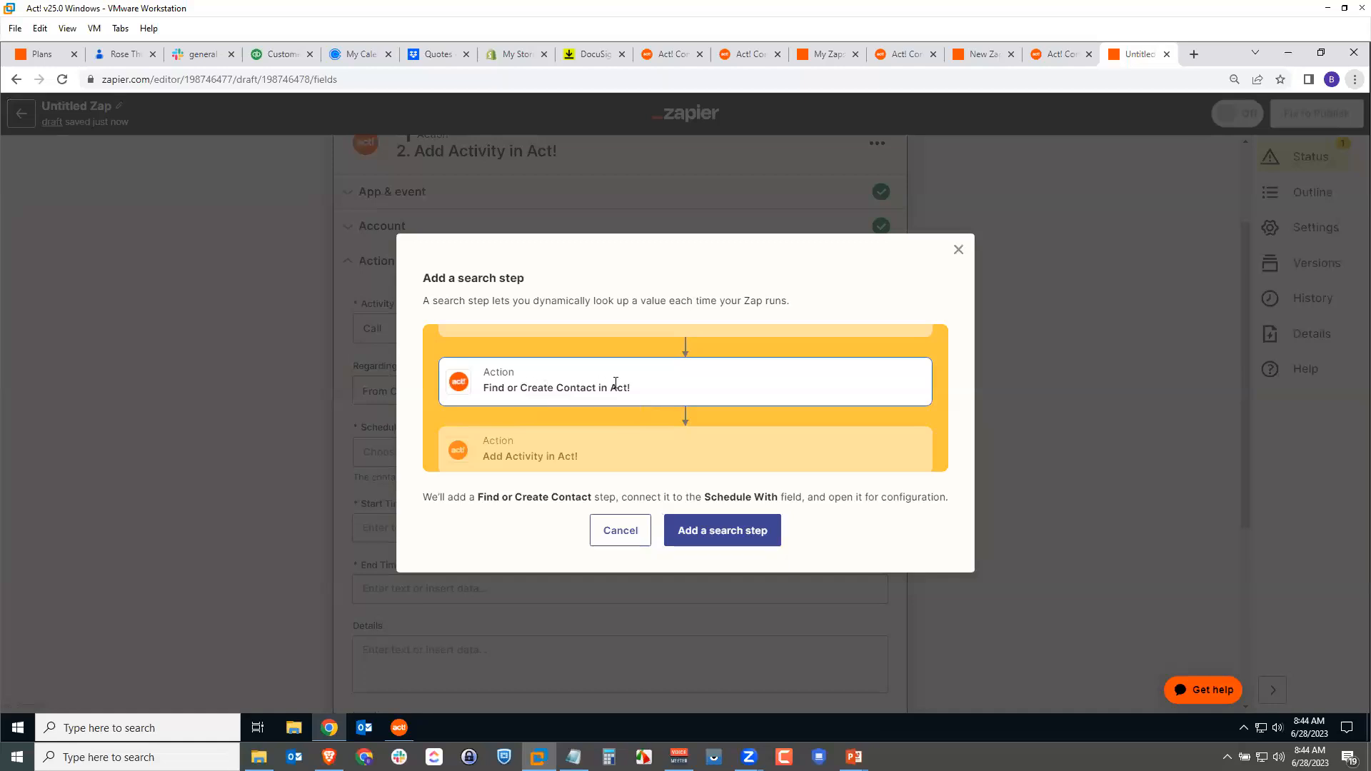
click(718, 531)
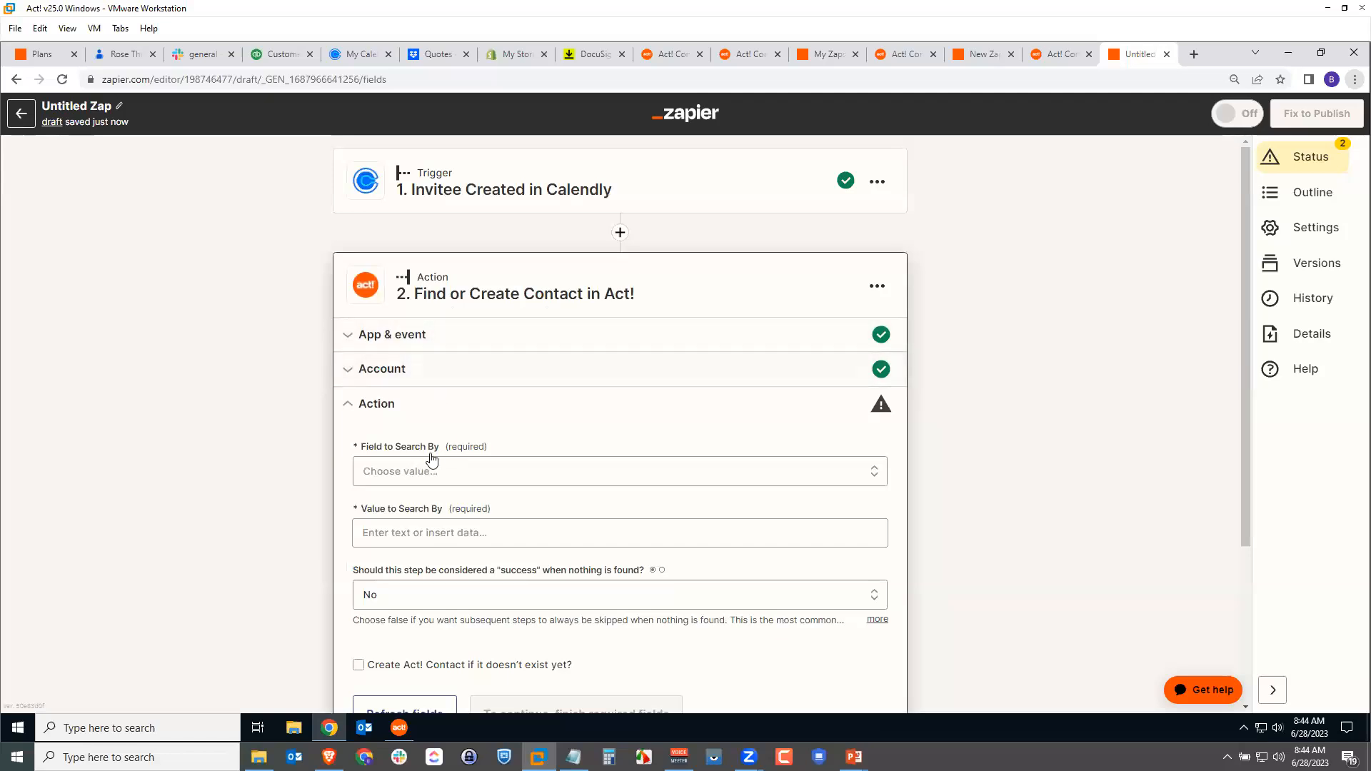
Put the custom Invitee Email value into Field to Search By
click(504, 483)
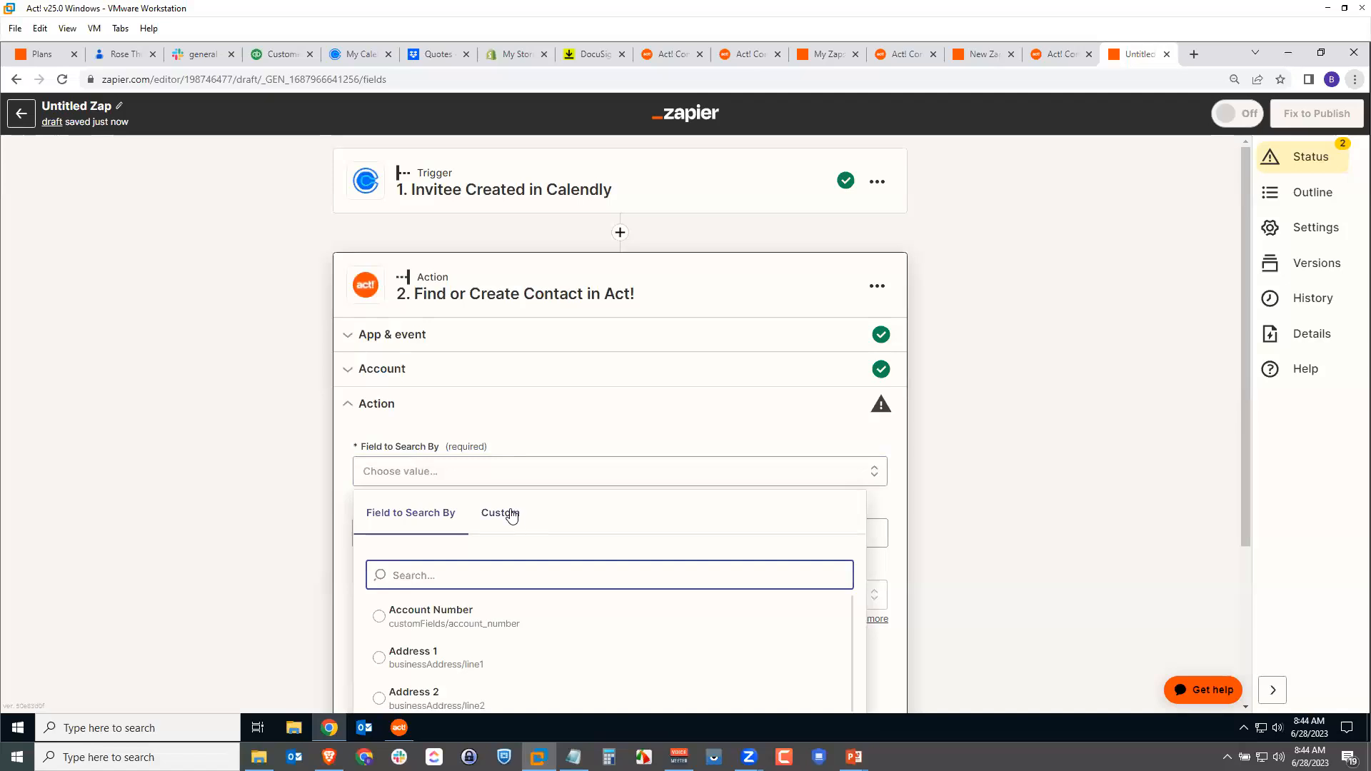
click(505, 514)
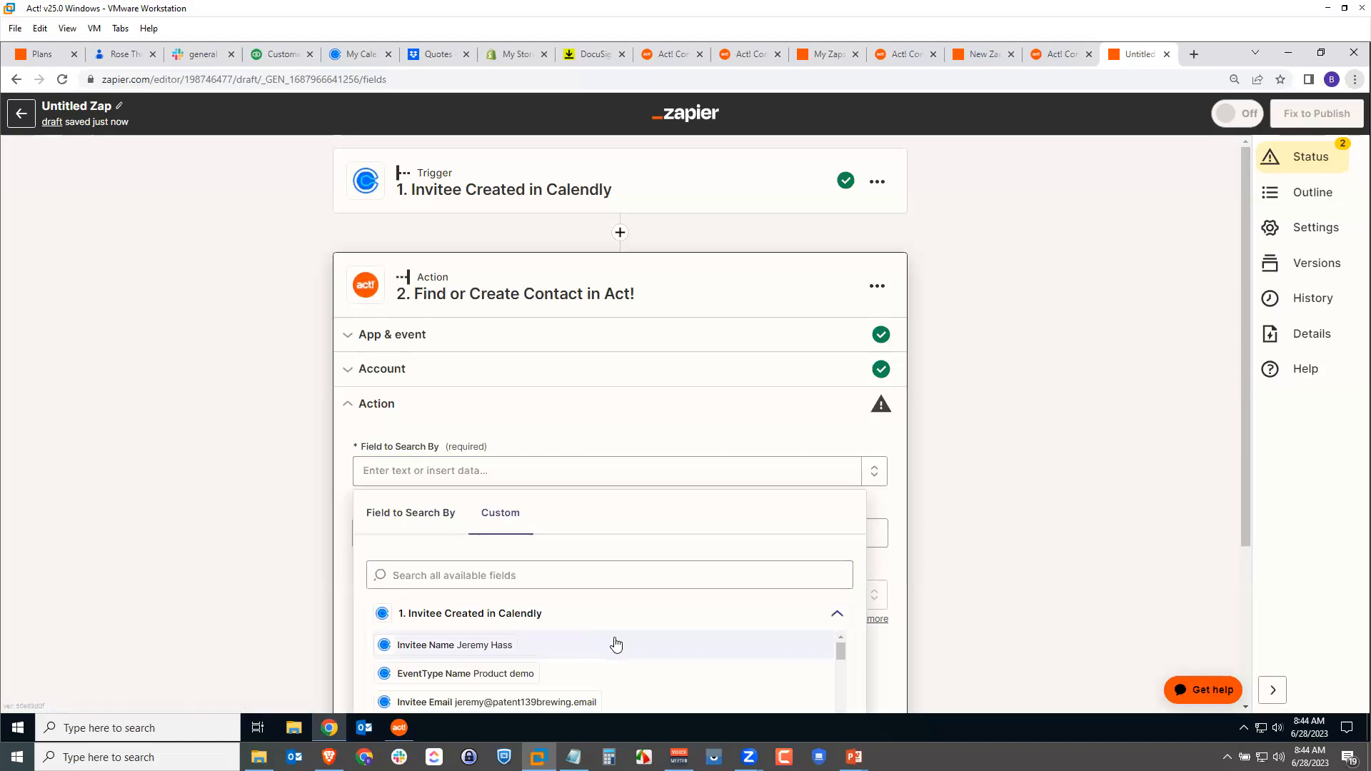
click(543, 704)
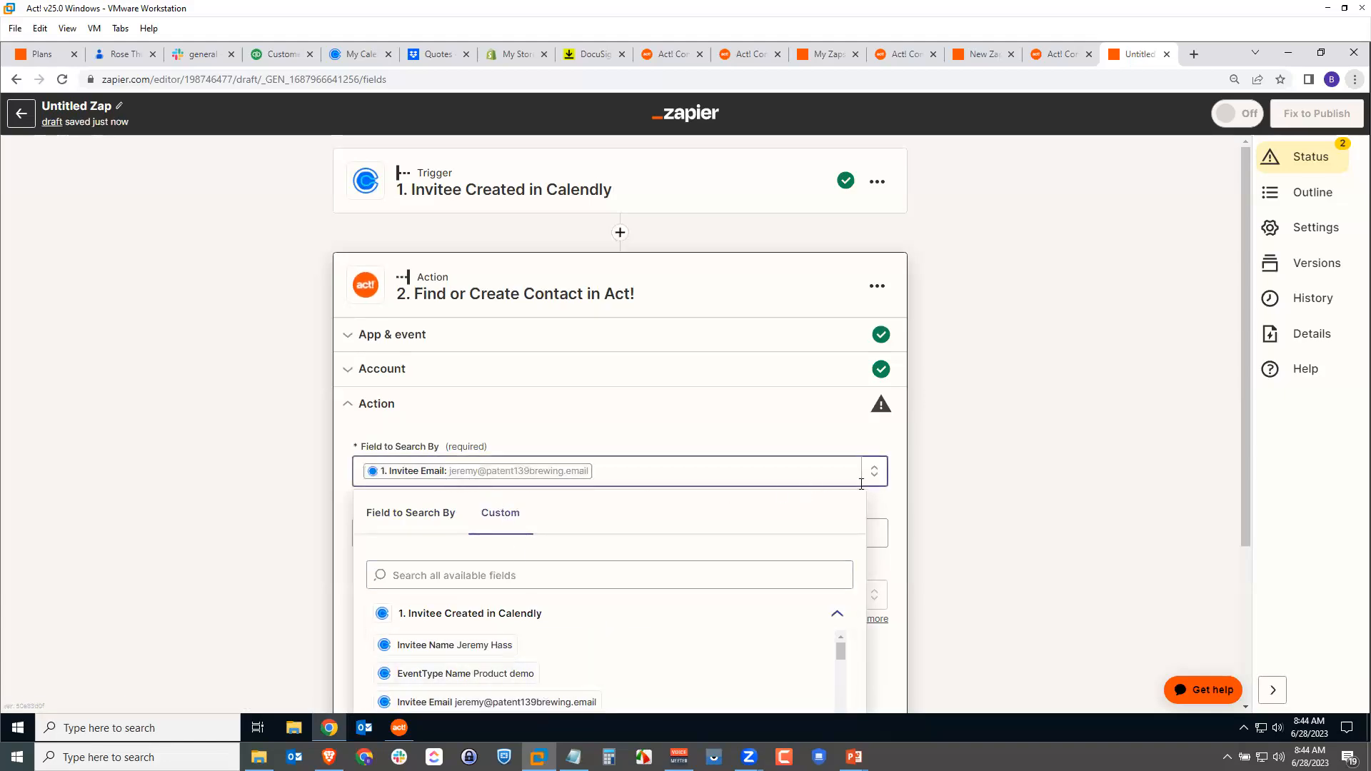
click(902, 476)
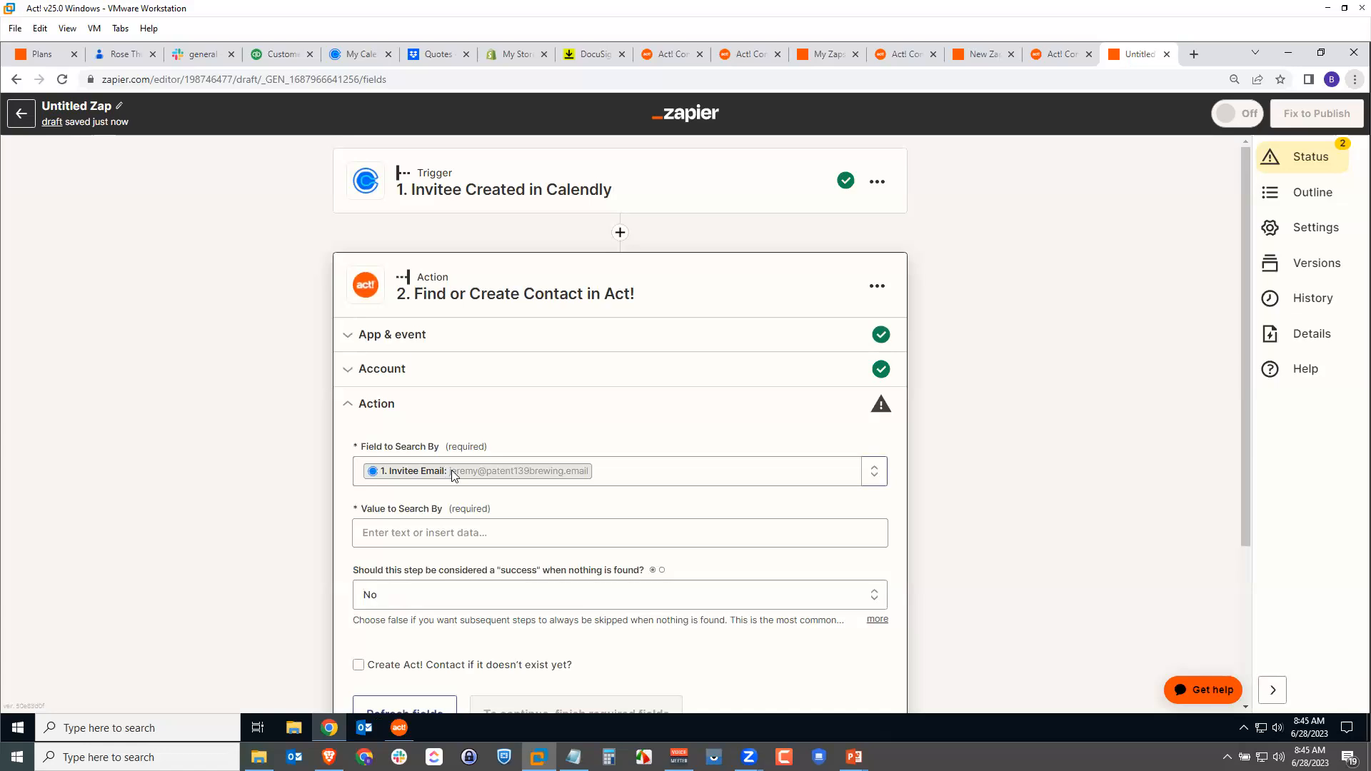
Remove the Invitee Email pill and choose the standard Act! field E-mail instead
click(618, 467)
key(BackSpace)
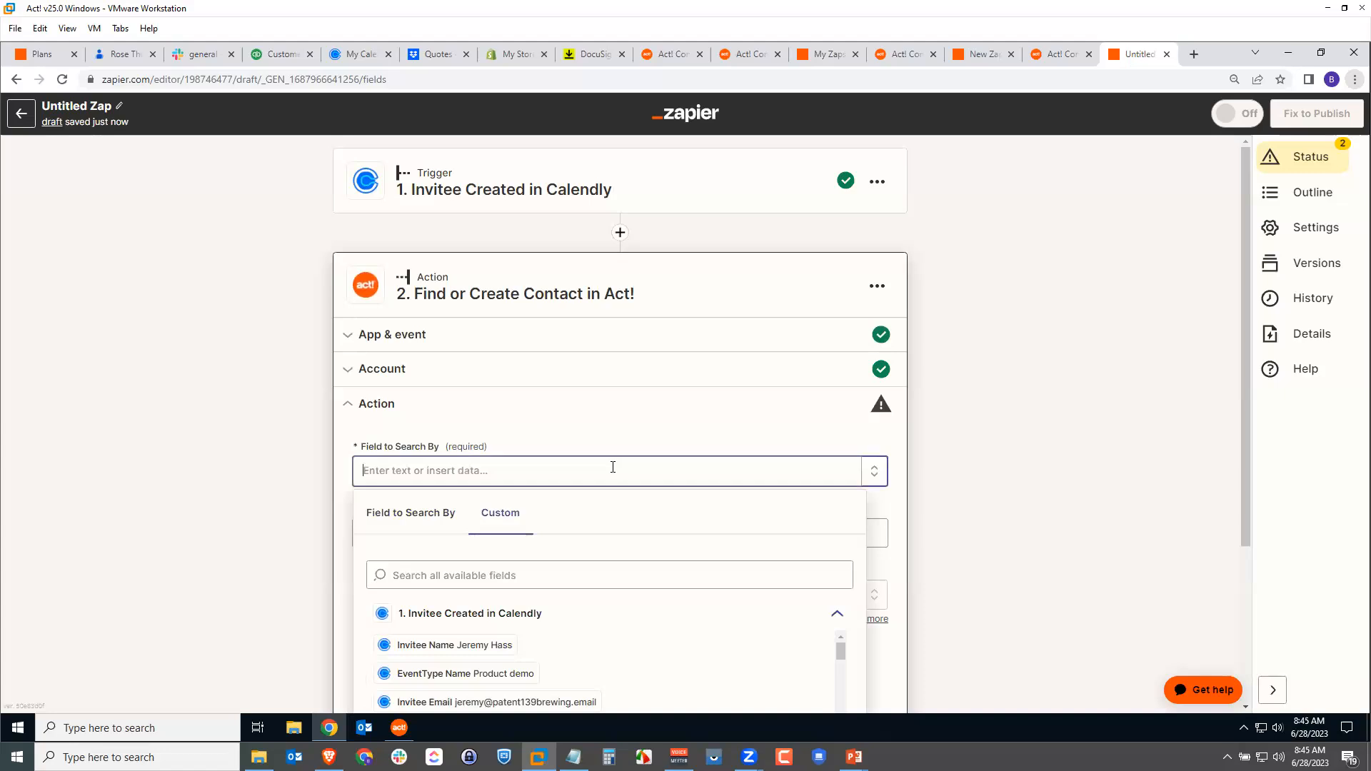
scroll(699, 499, down, 3)
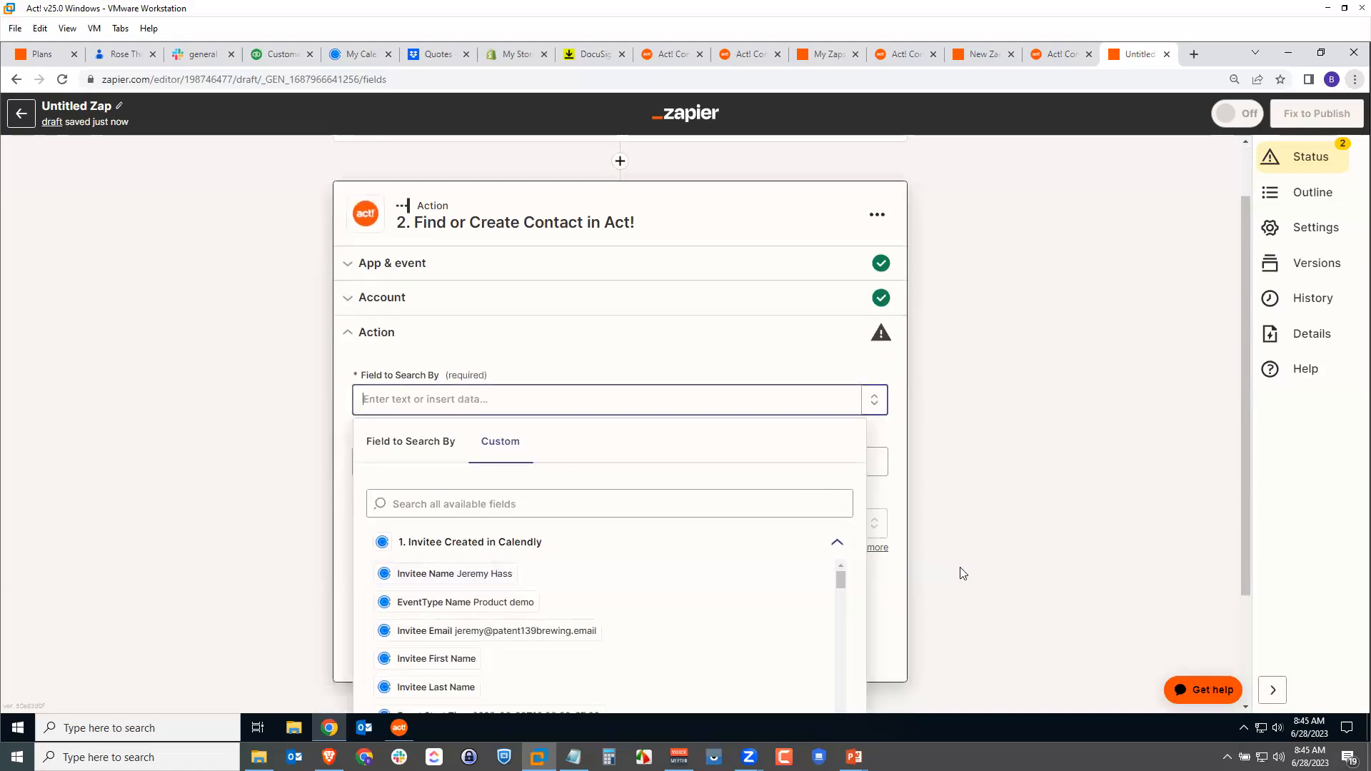
drag(841, 437, 840, 570)
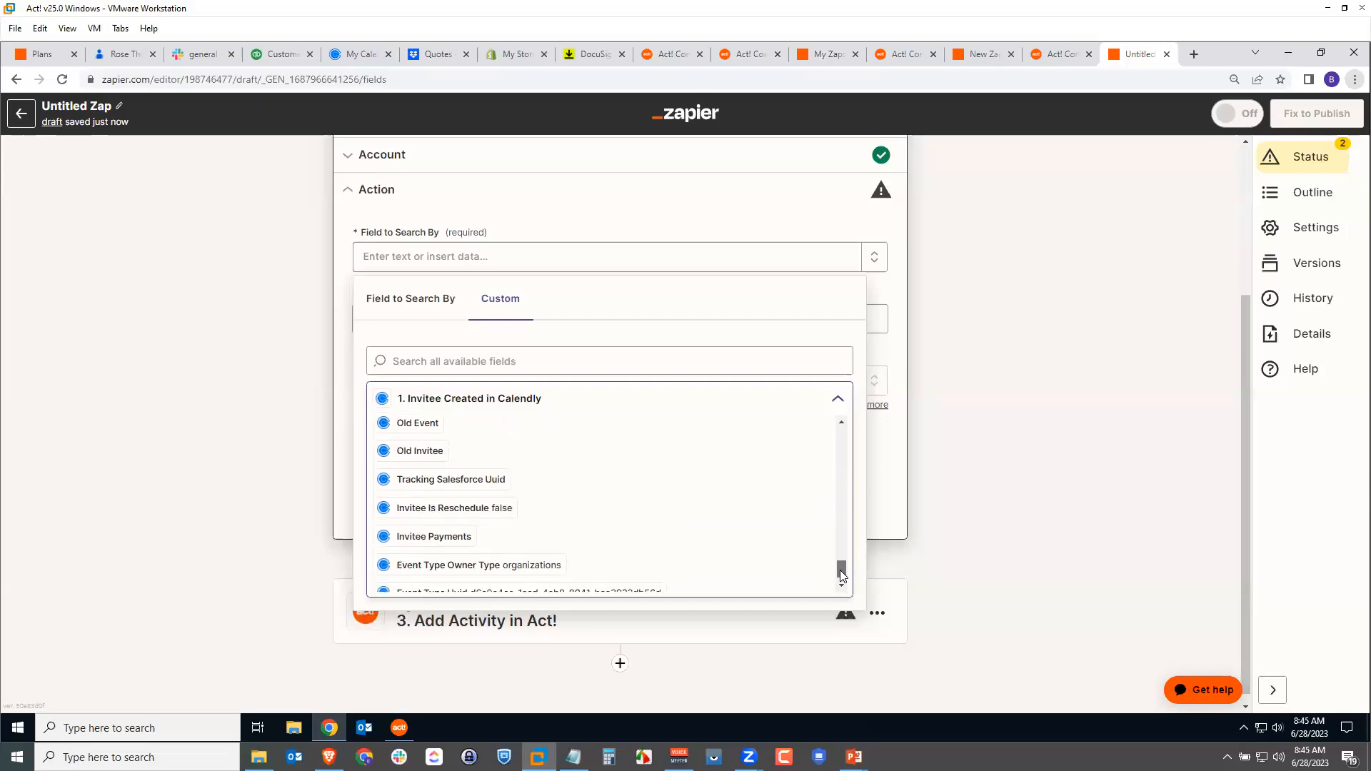
click(391, 301)
click(421, 299)
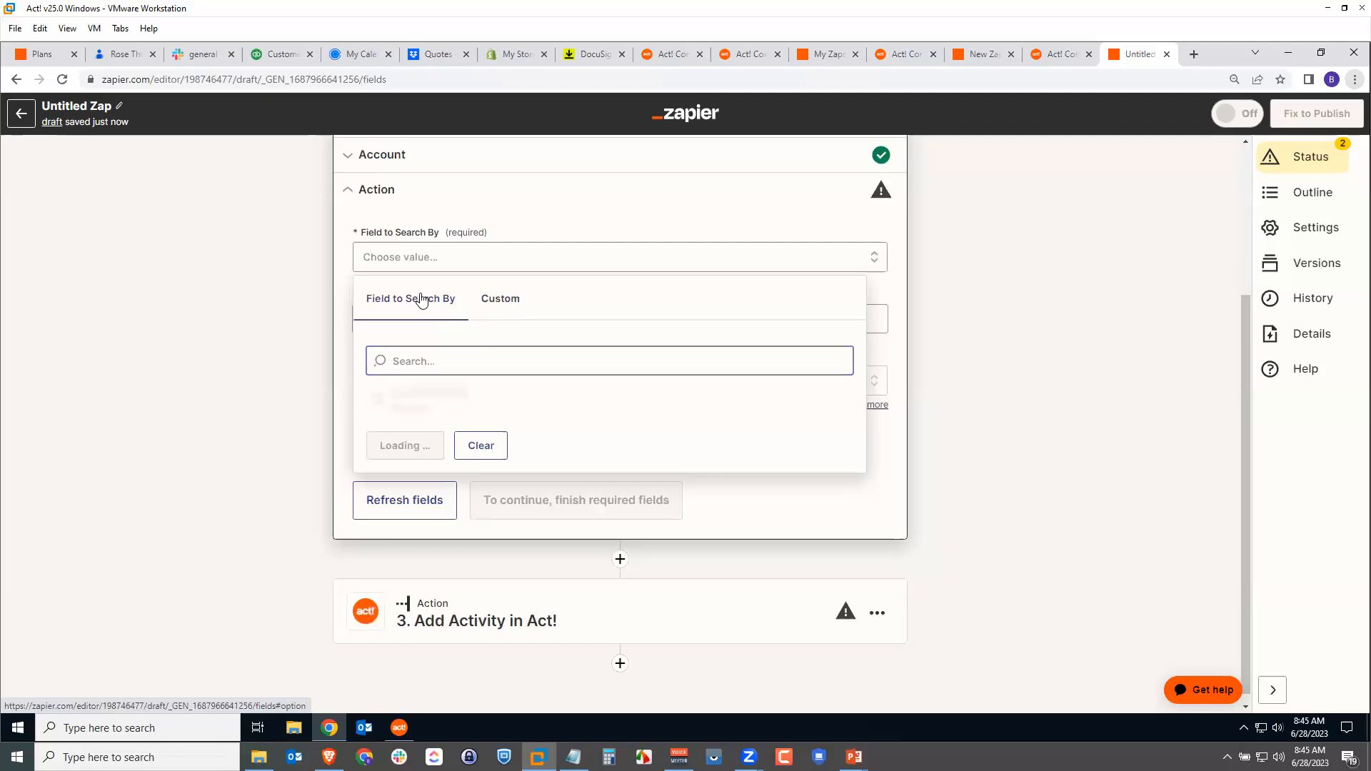
click(418, 360)
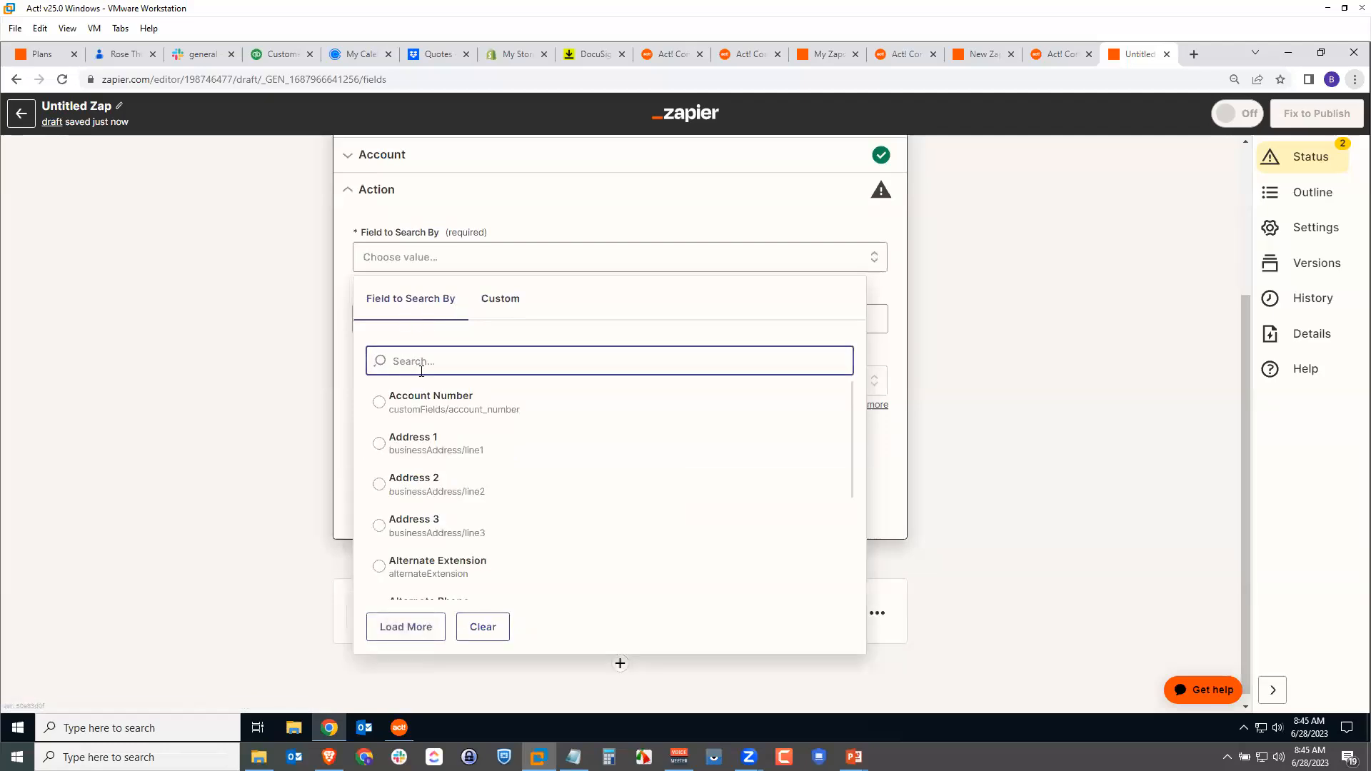
click(446, 486)
scroll(442, 482, down, 5)
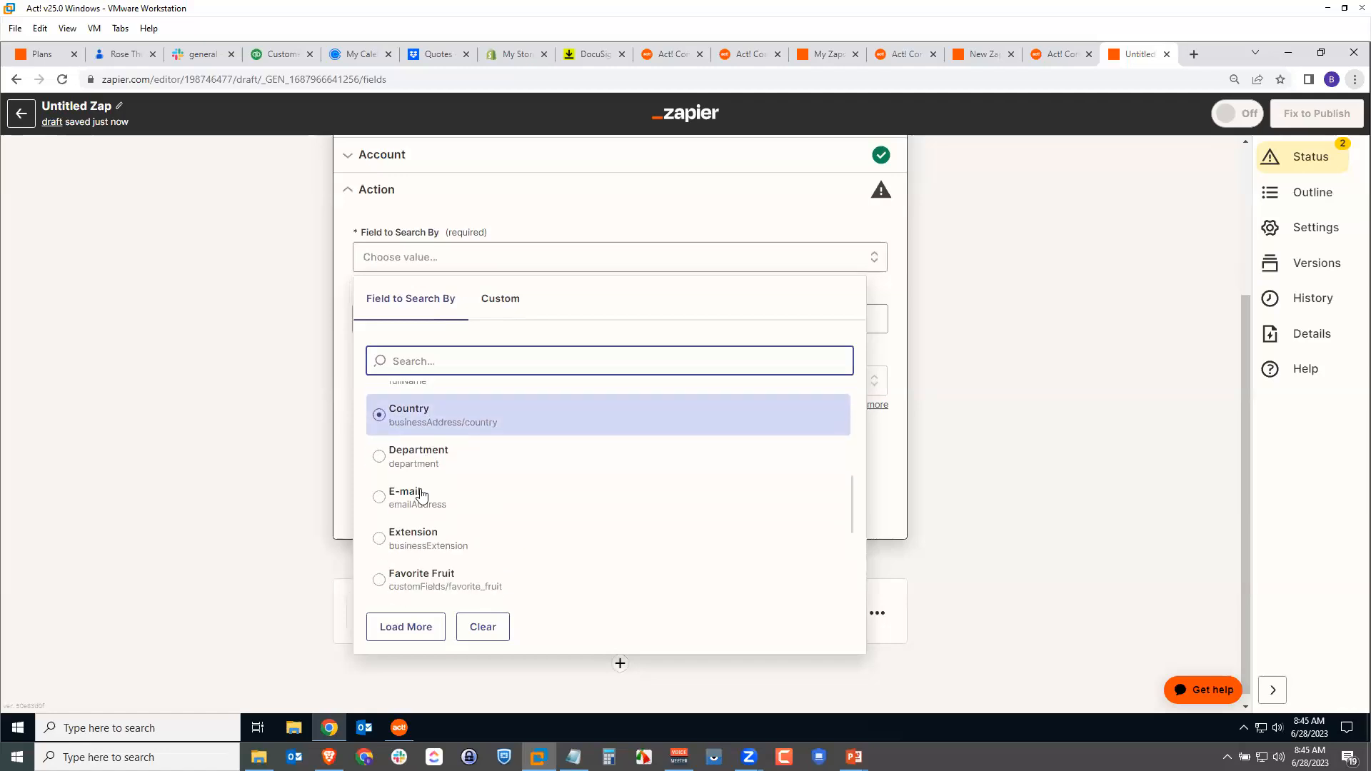
click(421, 494)
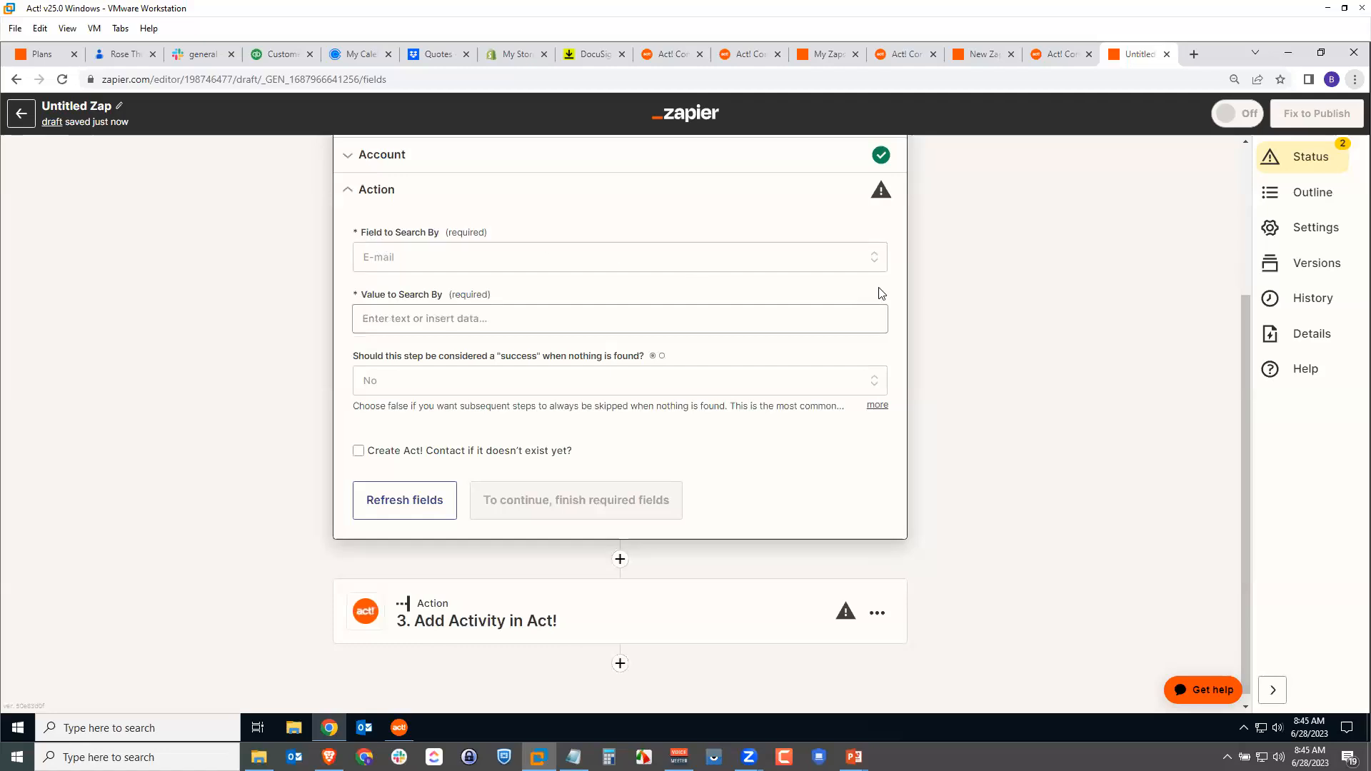
scroll(499, 314, up, 1)
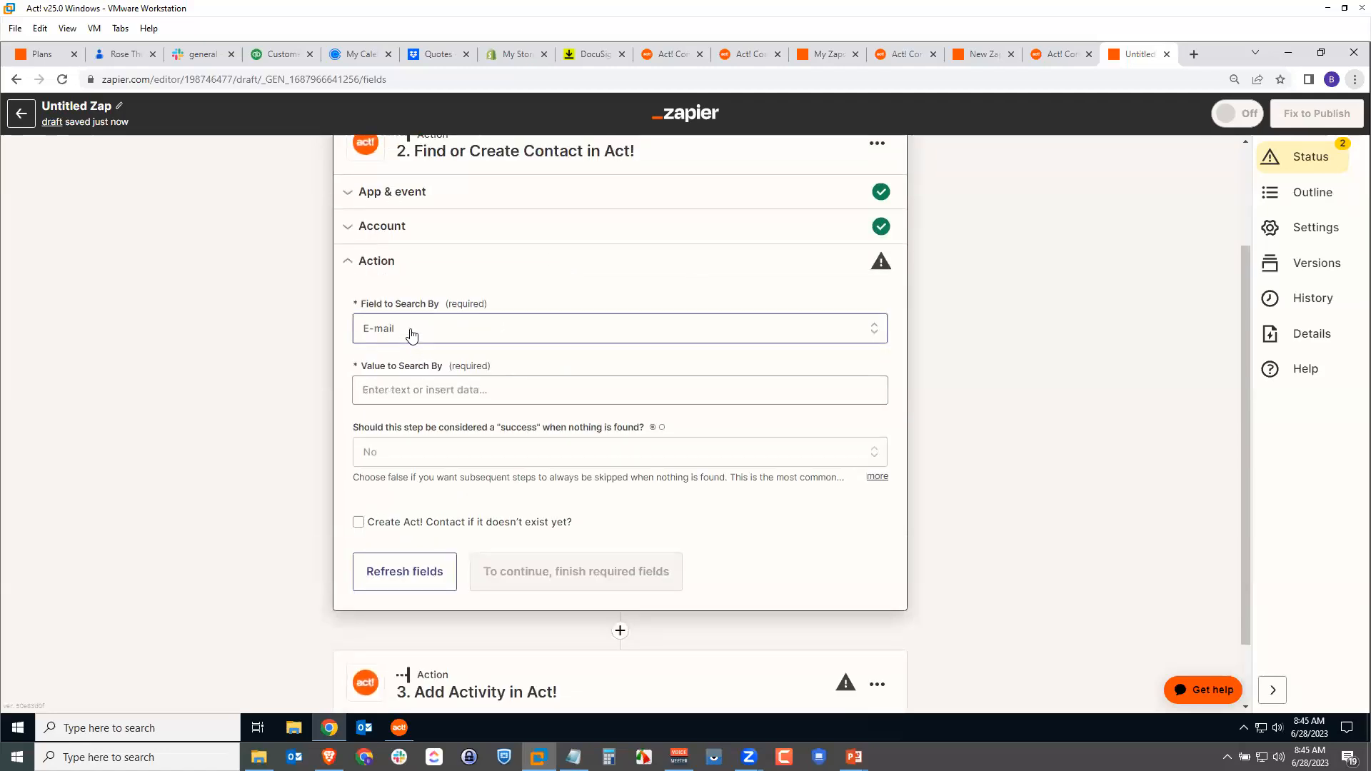
Keep E-mail as the search field and map Calendly's Invitee Email into Value to Search By
click(412, 336)
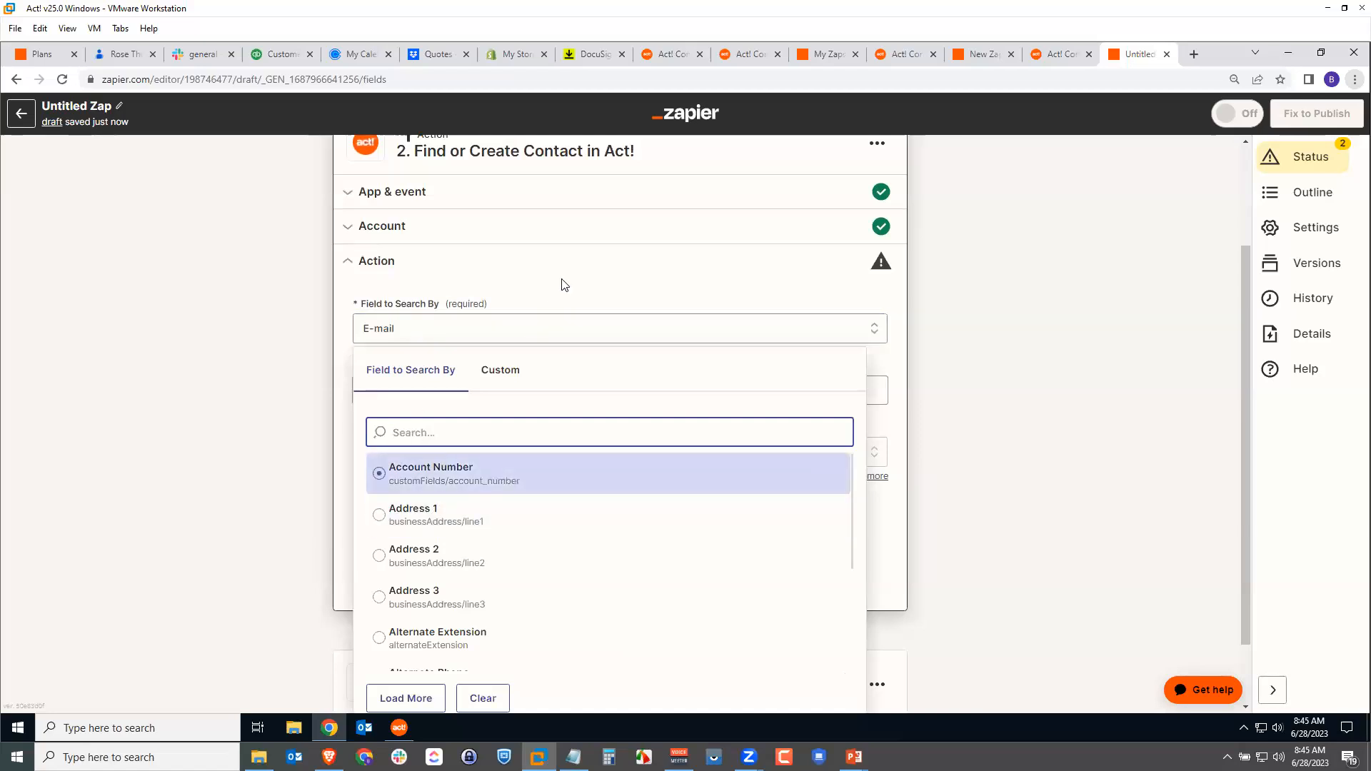
click(445, 287)
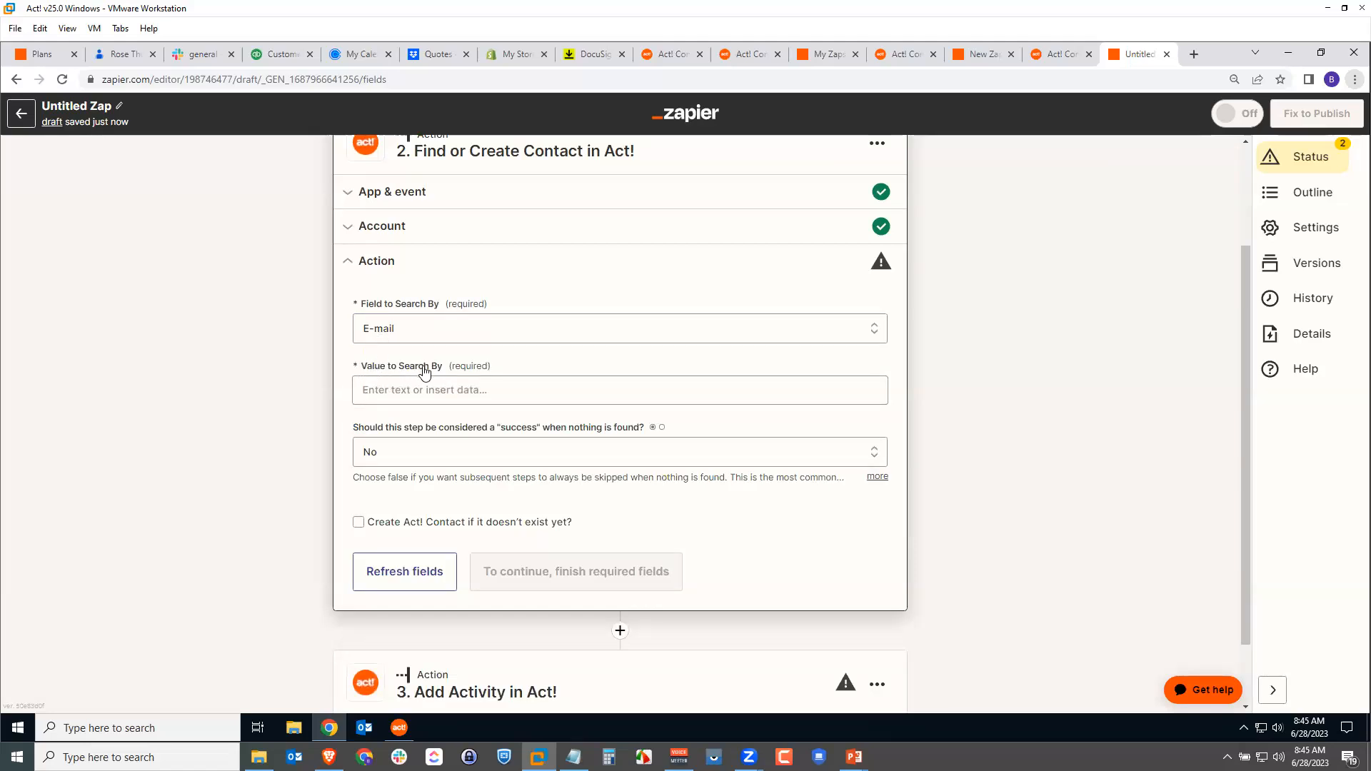
click(456, 385)
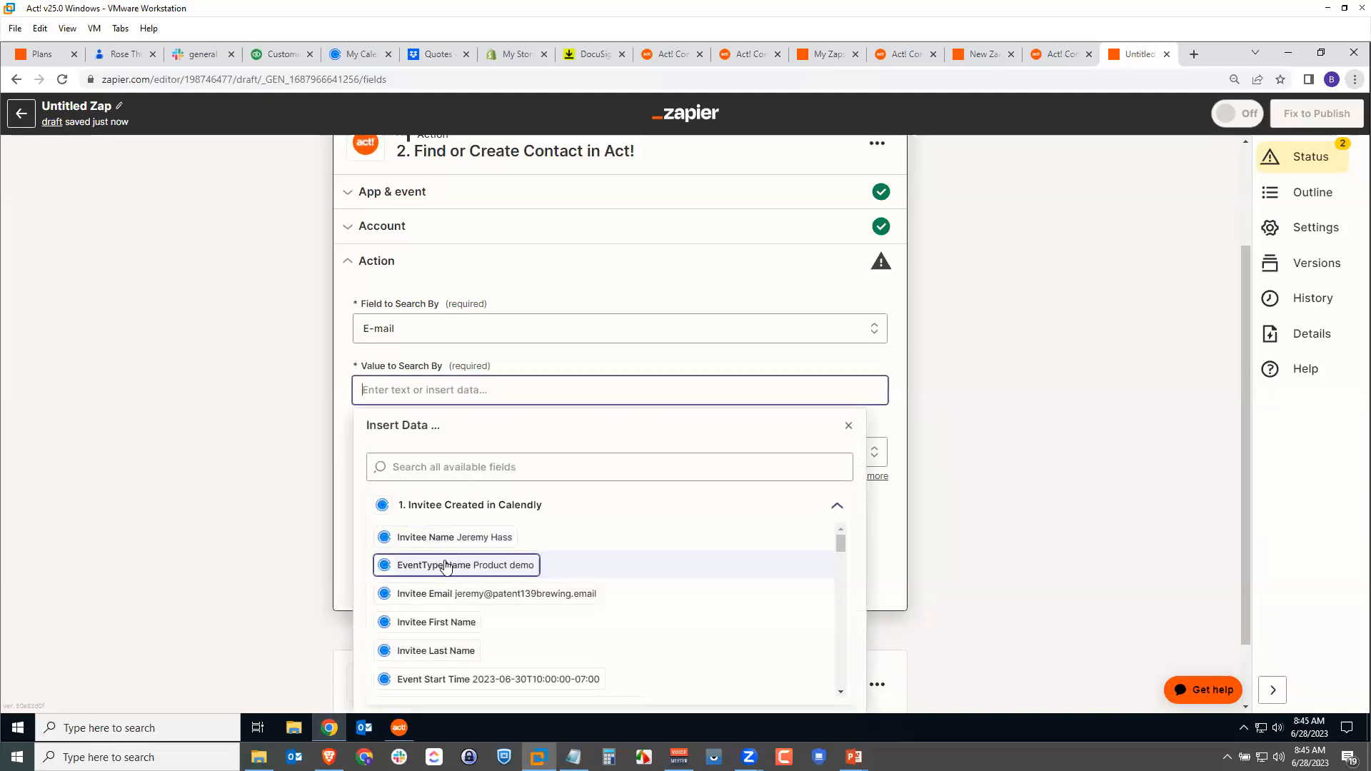
click(427, 597)
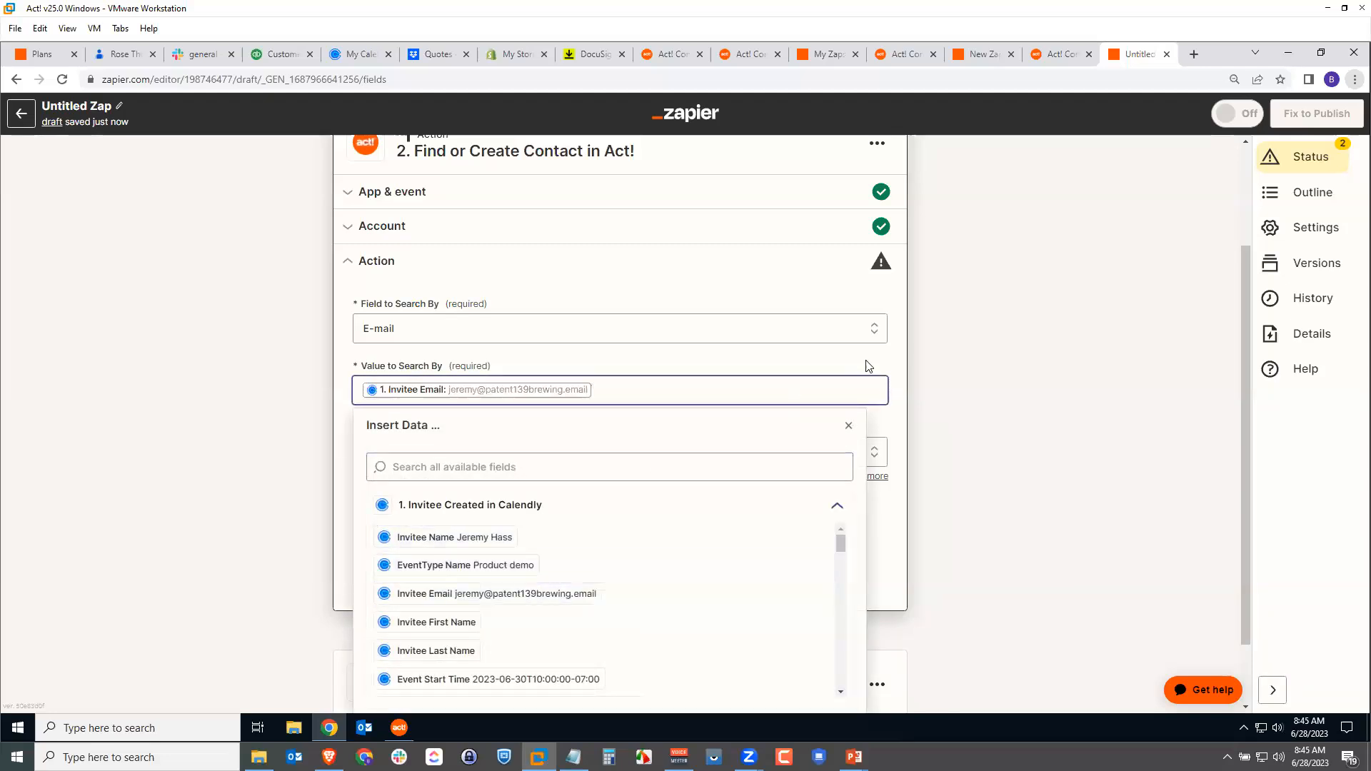
click(900, 358)
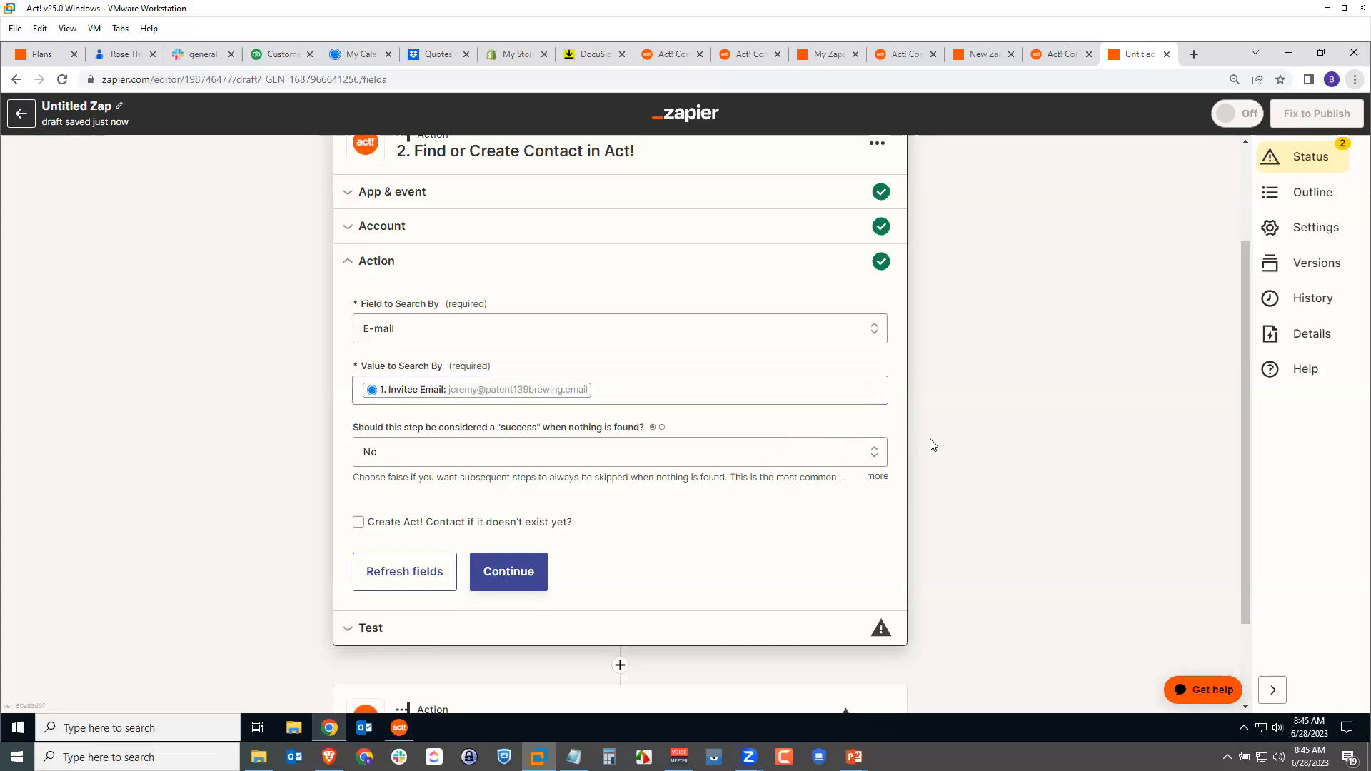
scroll(1009, 447, down, 1)
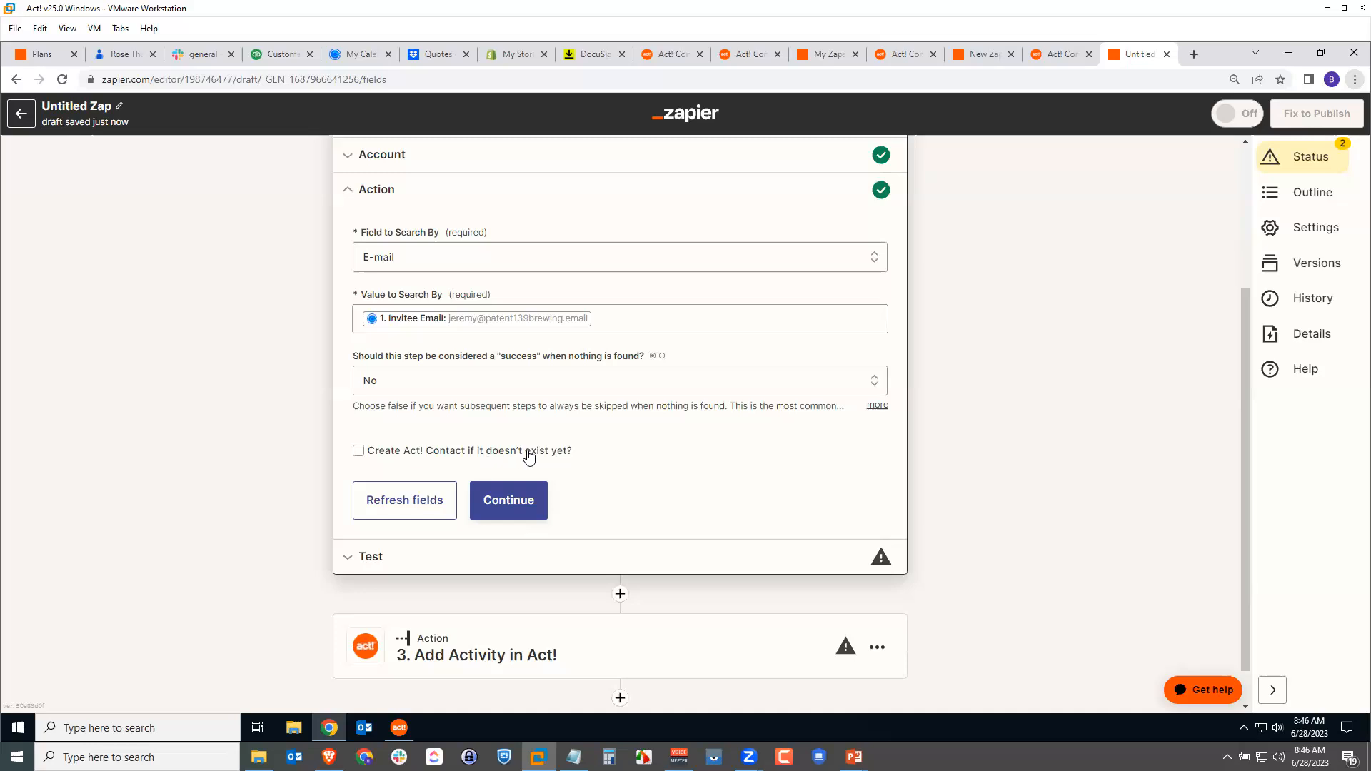
Tick 'Create Act! Contact if it doesn't exist yet?' and leave the Company field empty
click(358, 451)
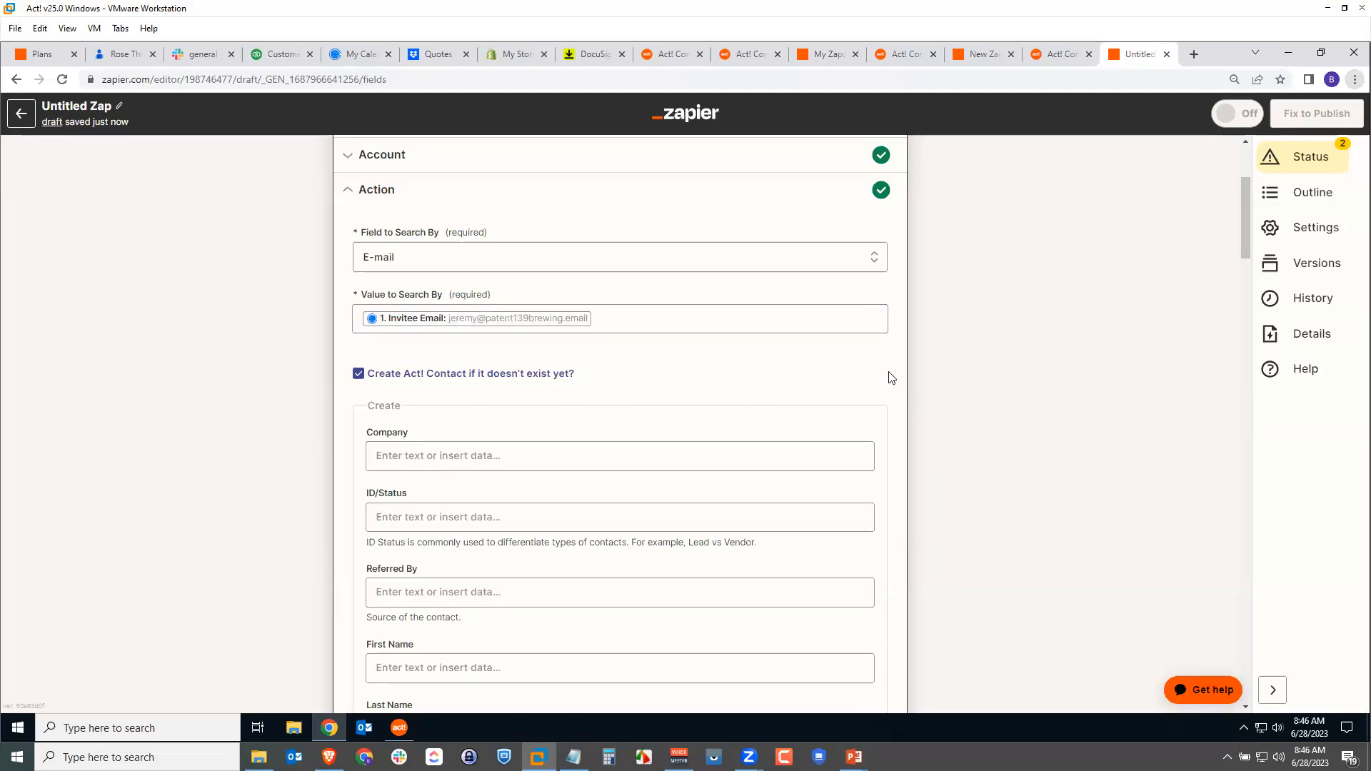
scroll(794, 371, down, 2)
click(500, 316)
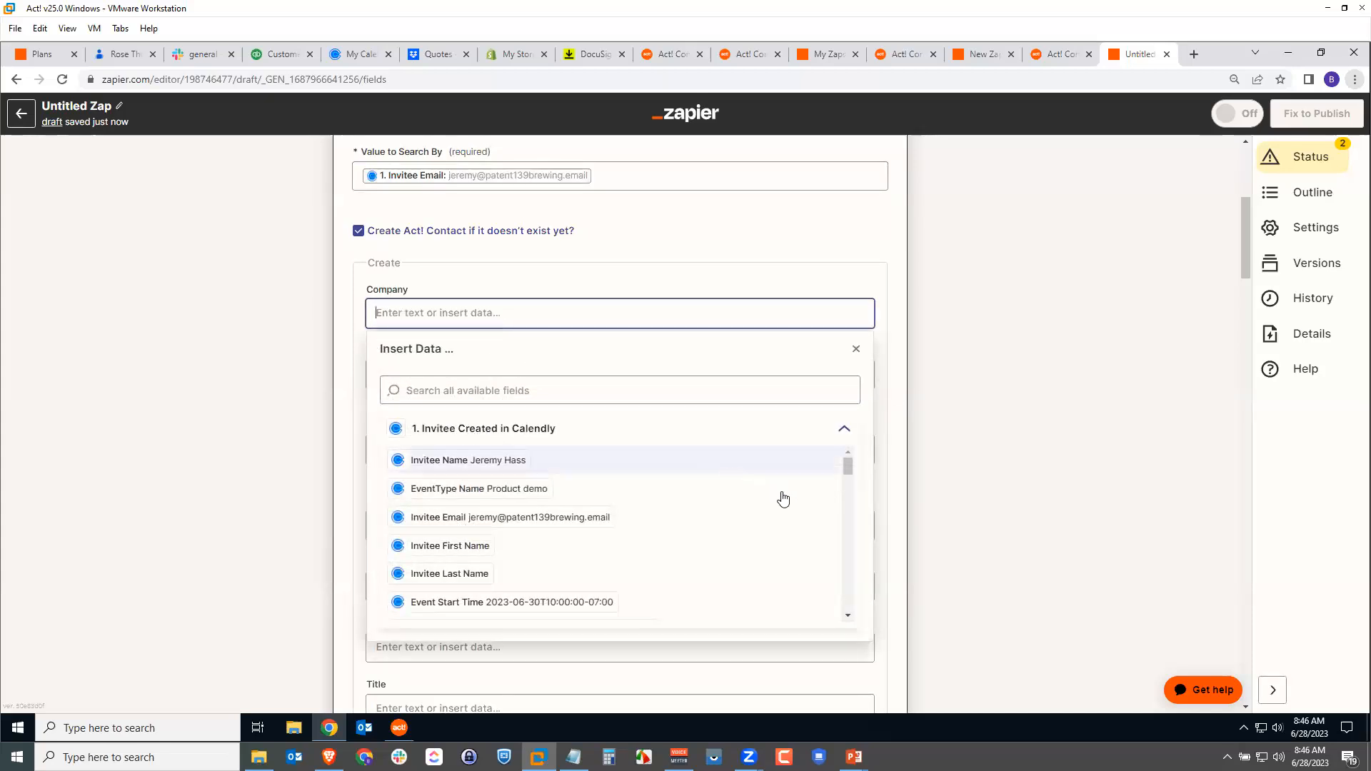
mouse_move(846, 468)
mouse_down()
mouse_move(848, 539)
mouse_move(857, 444)
mouse_up()
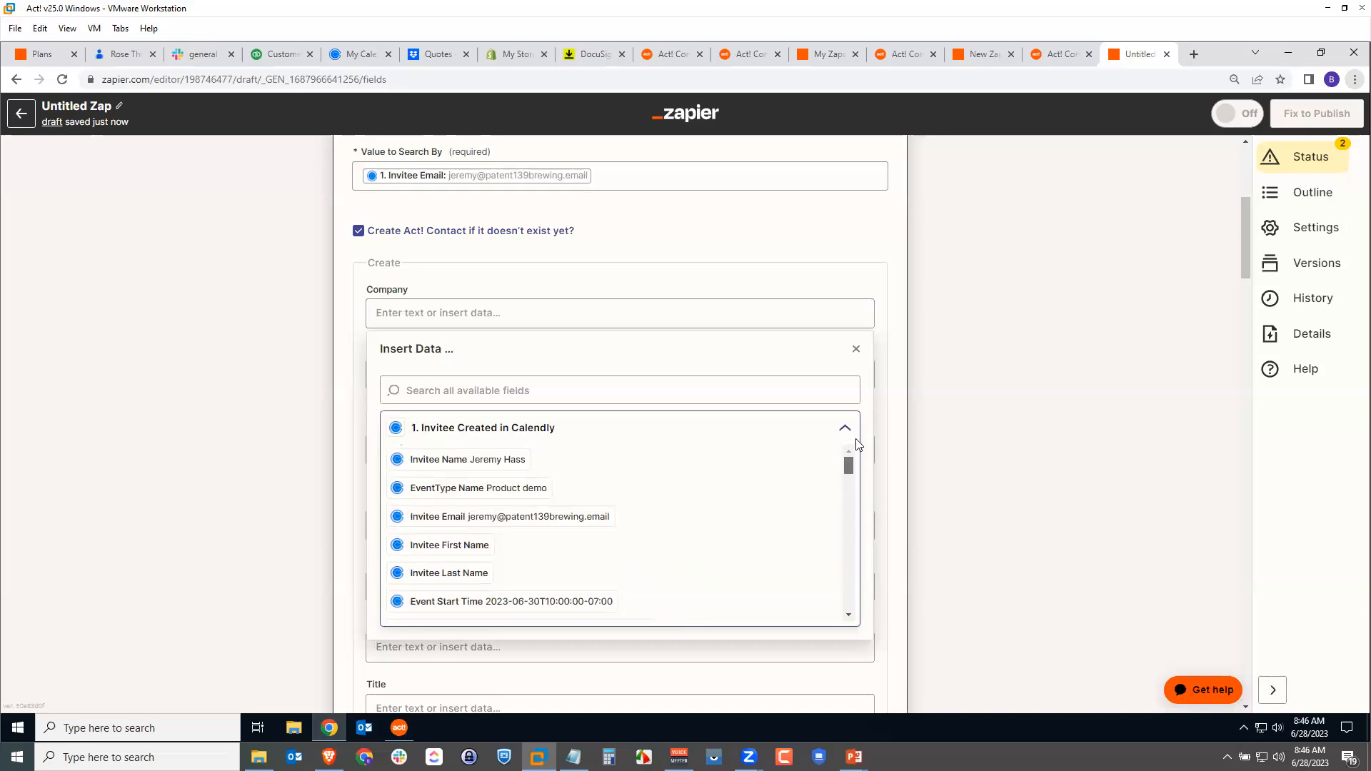
click(897, 380)
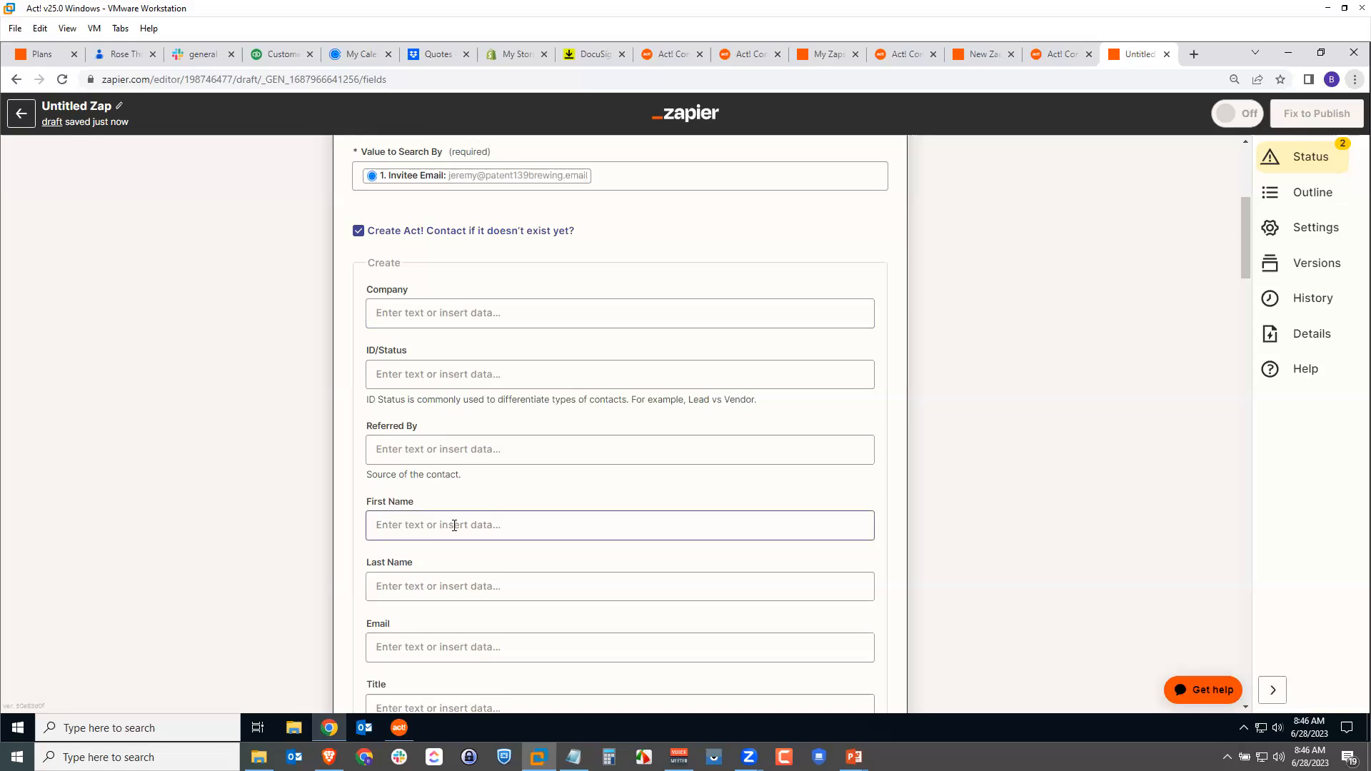
Fill the new contact's First Name with 1. Invitee Name
scroll(456, 523, down, 1)
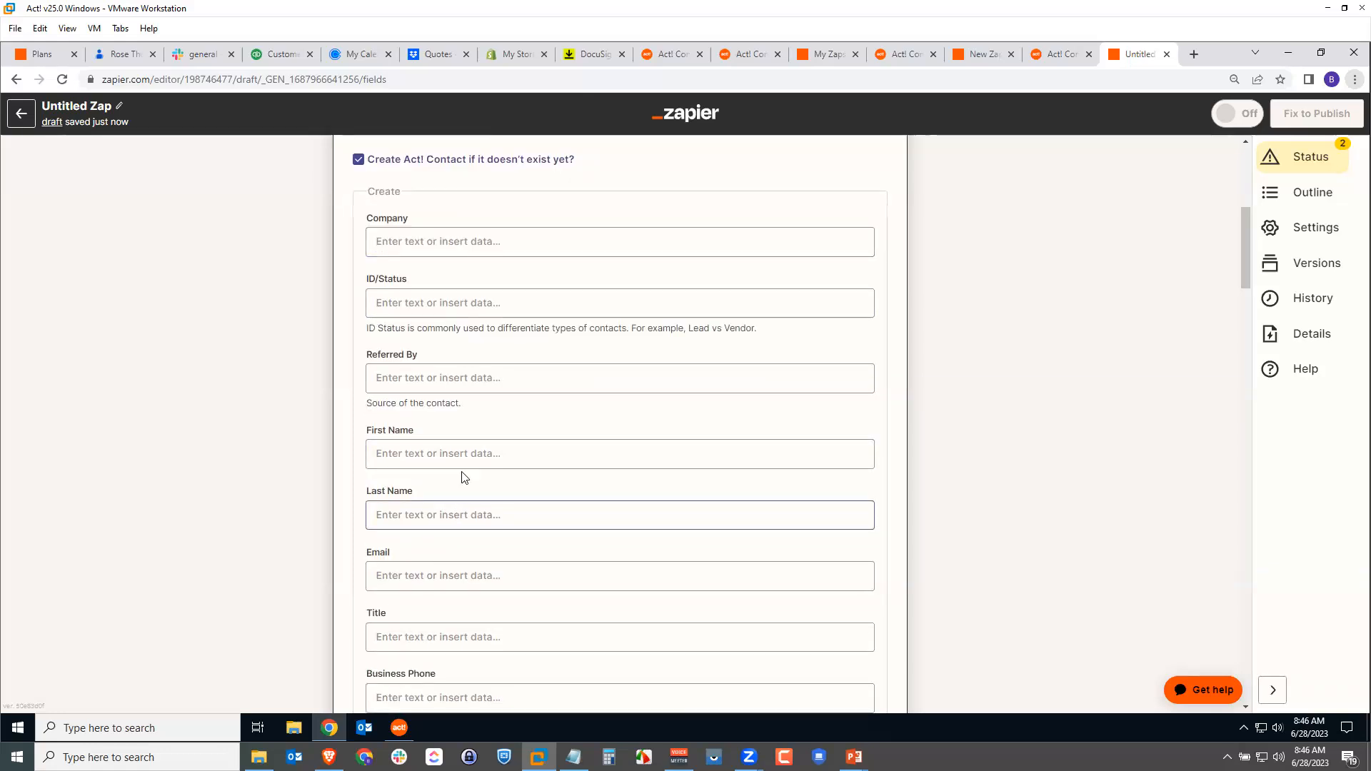
click(442, 453)
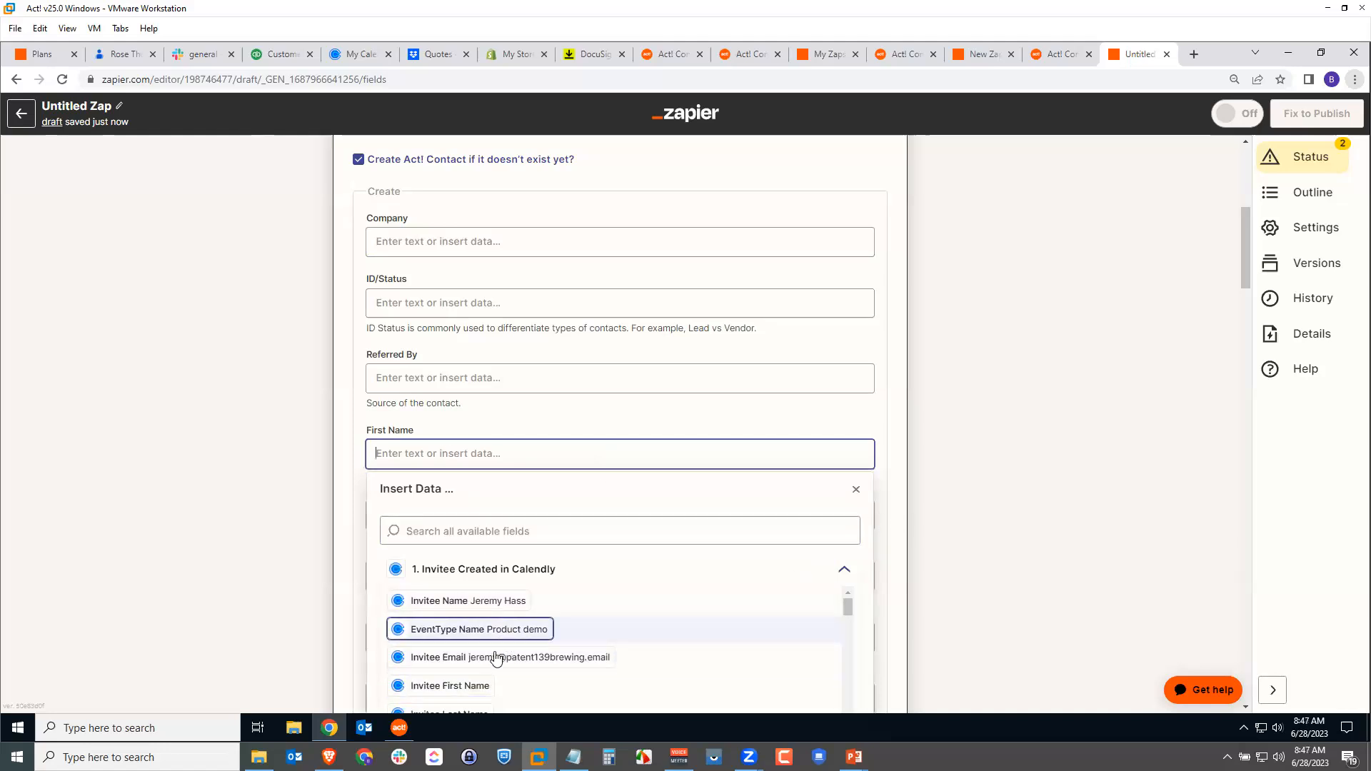
scroll(497, 657, down, 2)
scroll(512, 641, up, 2)
scroll(512, 640, down, 2)
scroll(508, 628, up, 2)
click(497, 602)
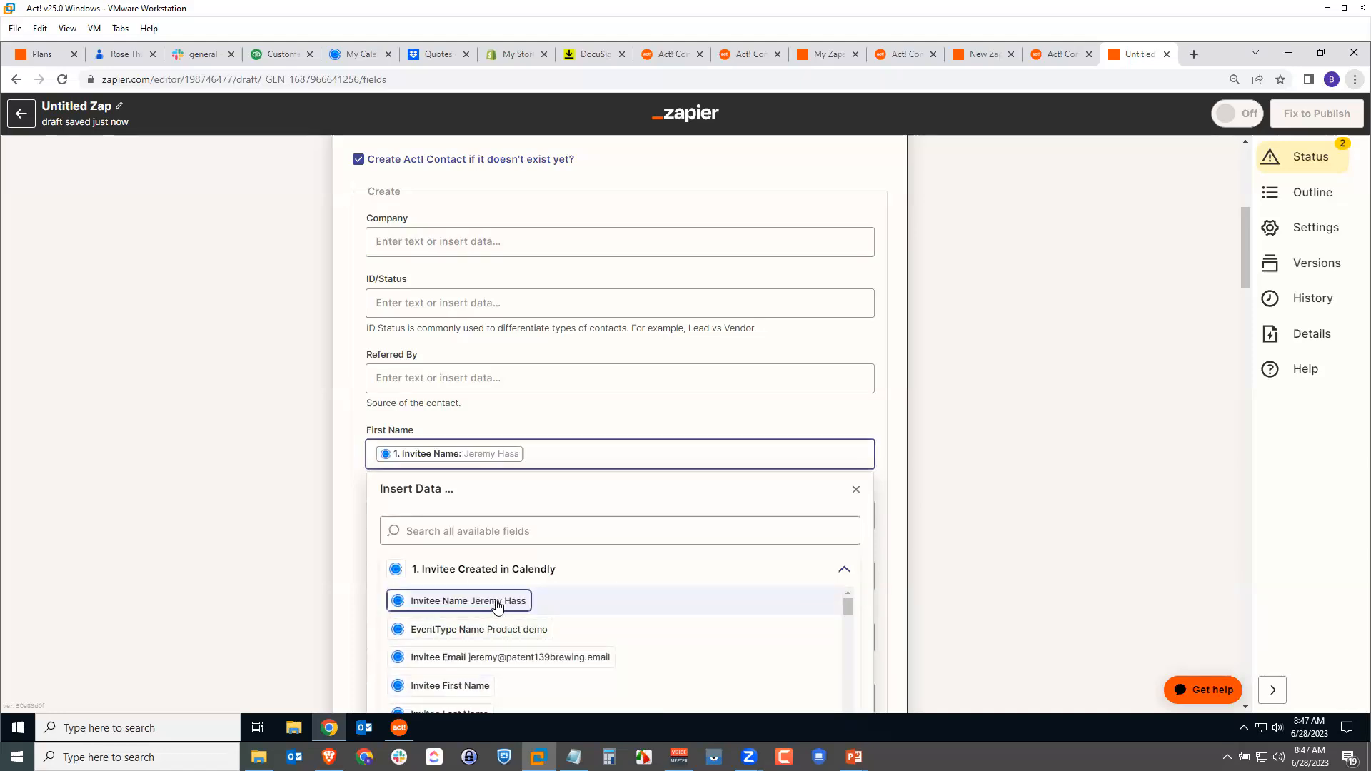
click(888, 418)
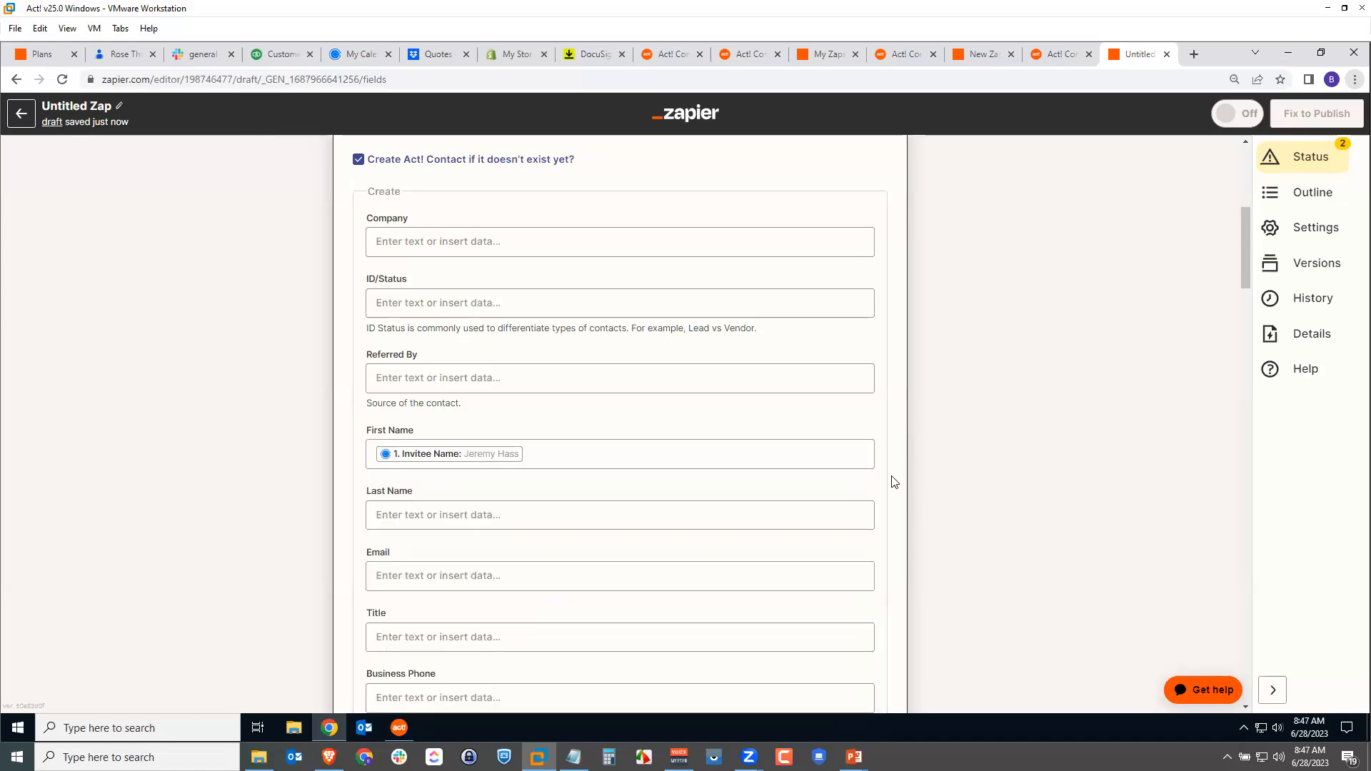
scroll(891, 480, down, 4)
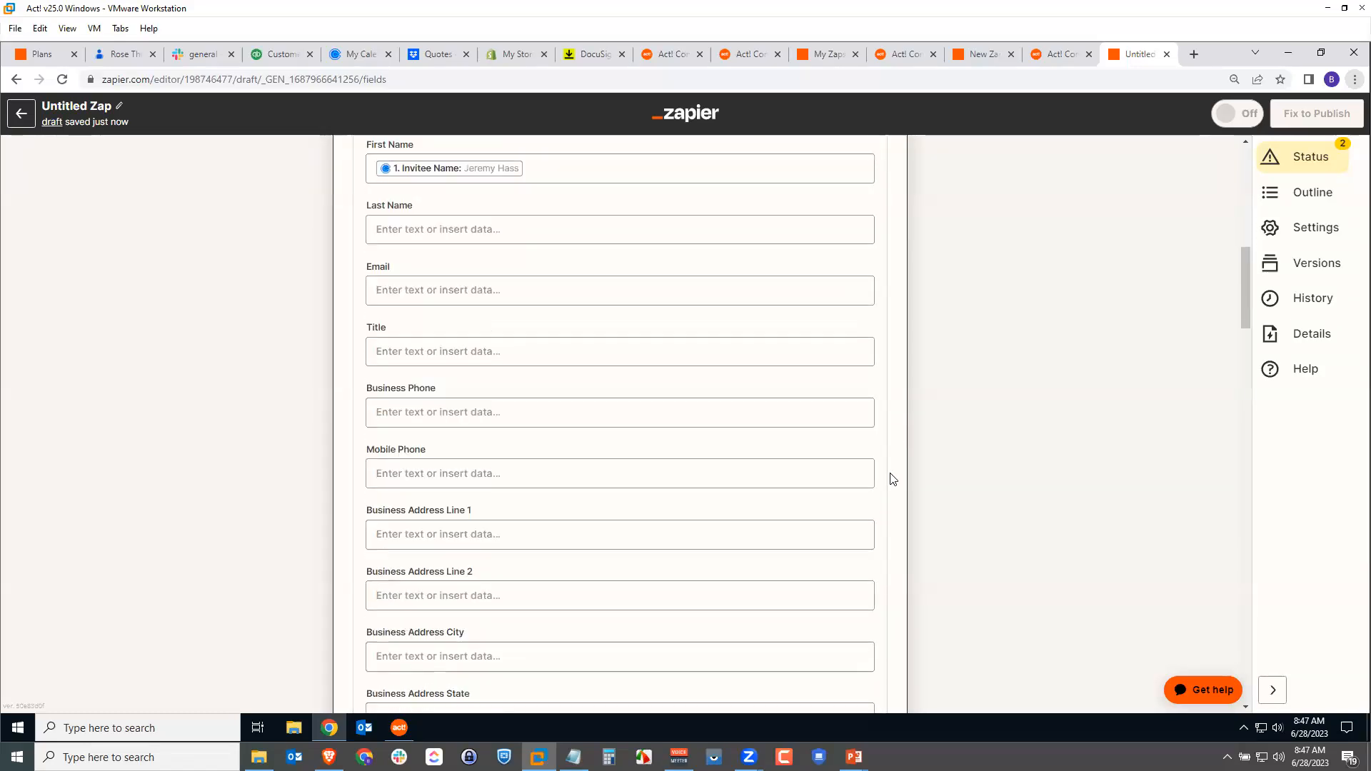
scroll(892, 479, up, 4)
Fill the Email field with 1. Invitee Email and scroll down to Continue
click(452, 583)
scroll(585, 592, down, 2)
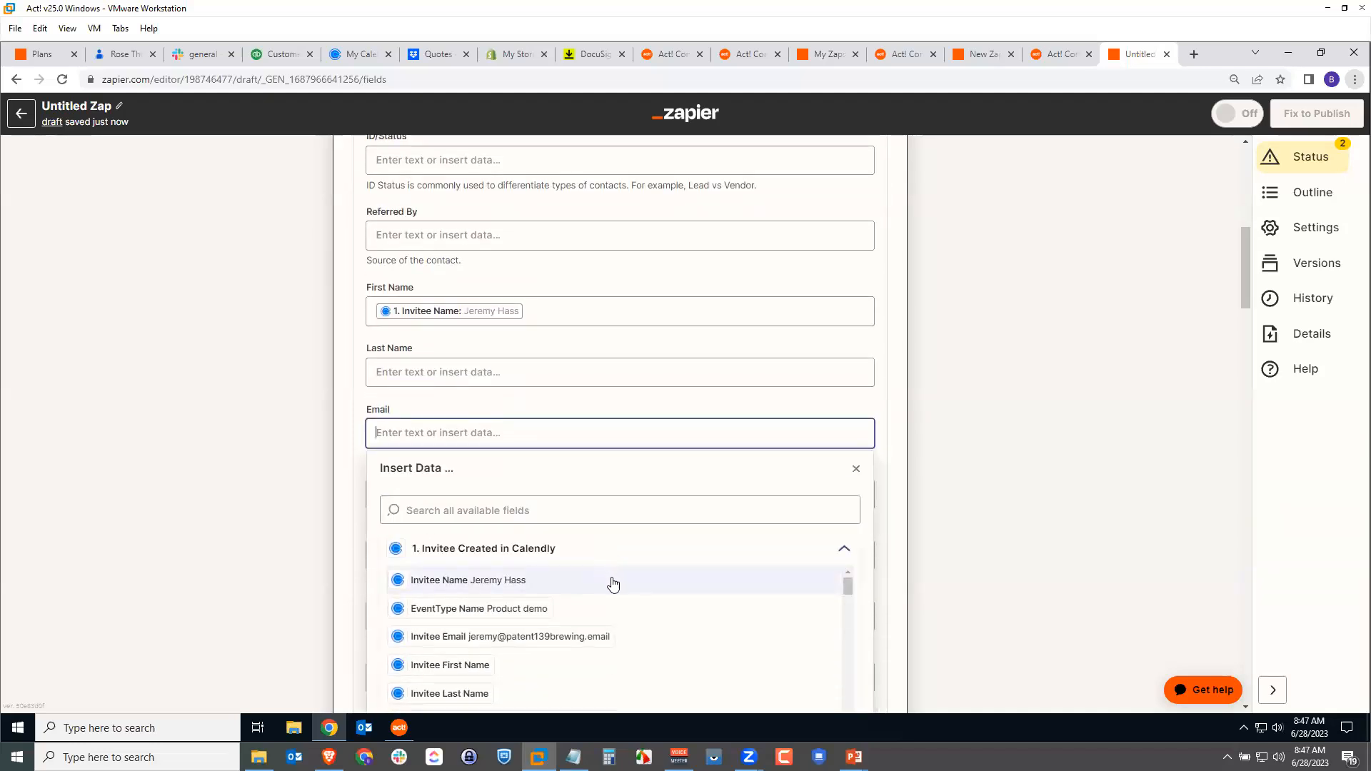
click(579, 638)
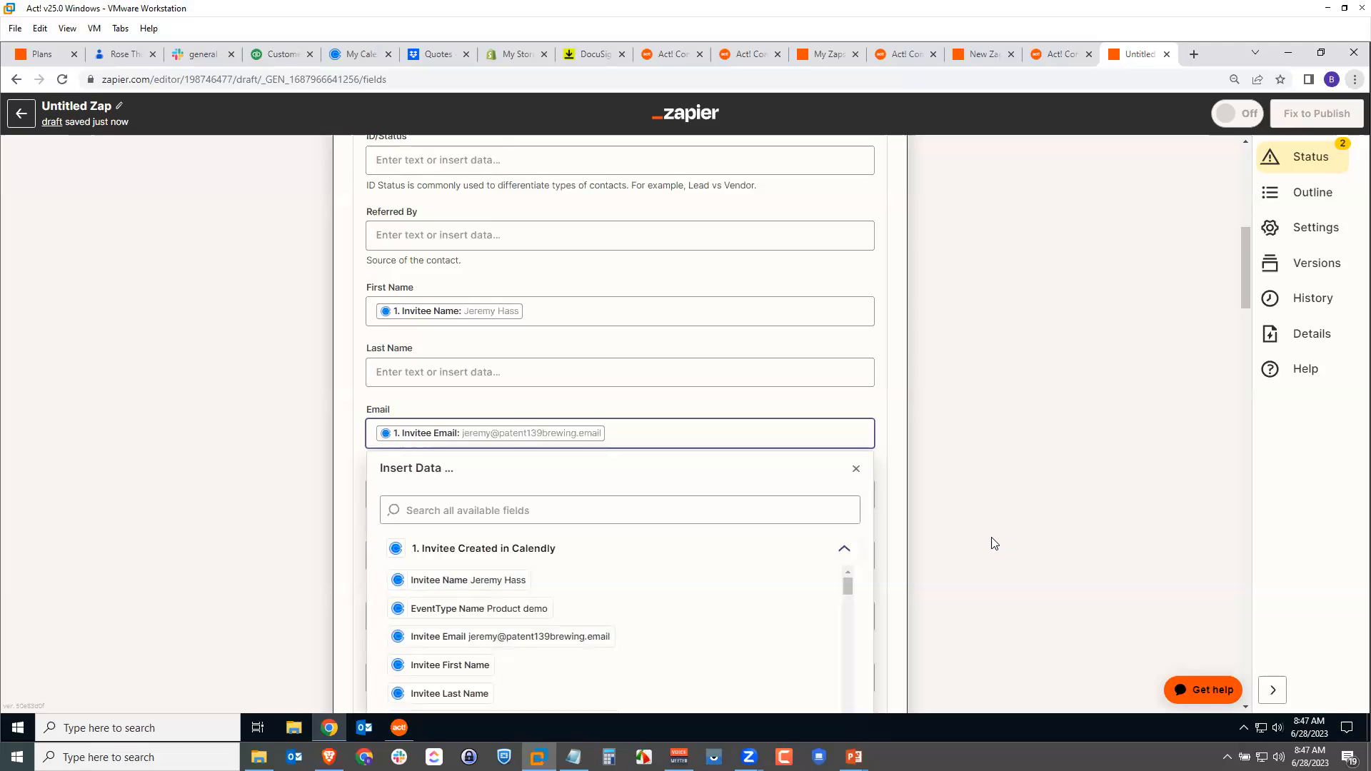
click(947, 526)
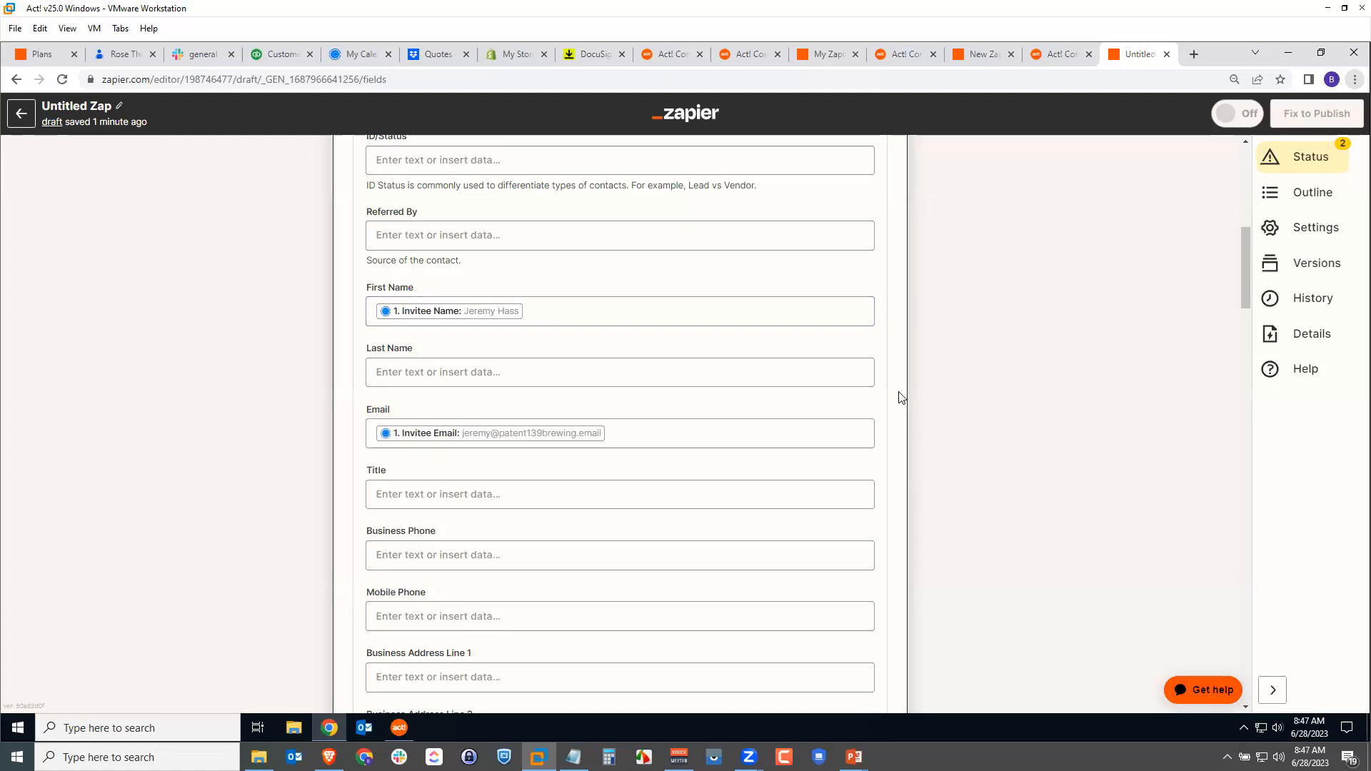
scroll(901, 398, down, 7)
scroll(898, 388, down, 4)
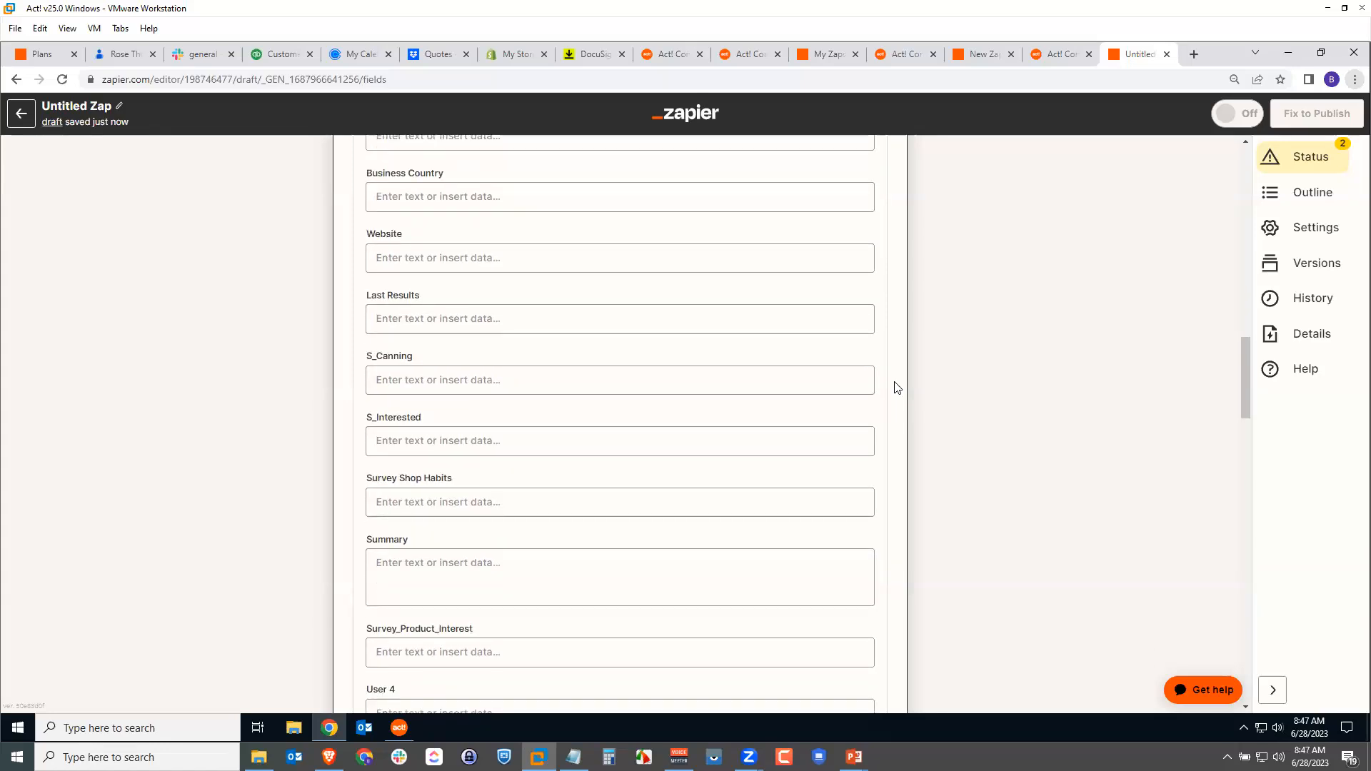
scroll(897, 388, down, 11)
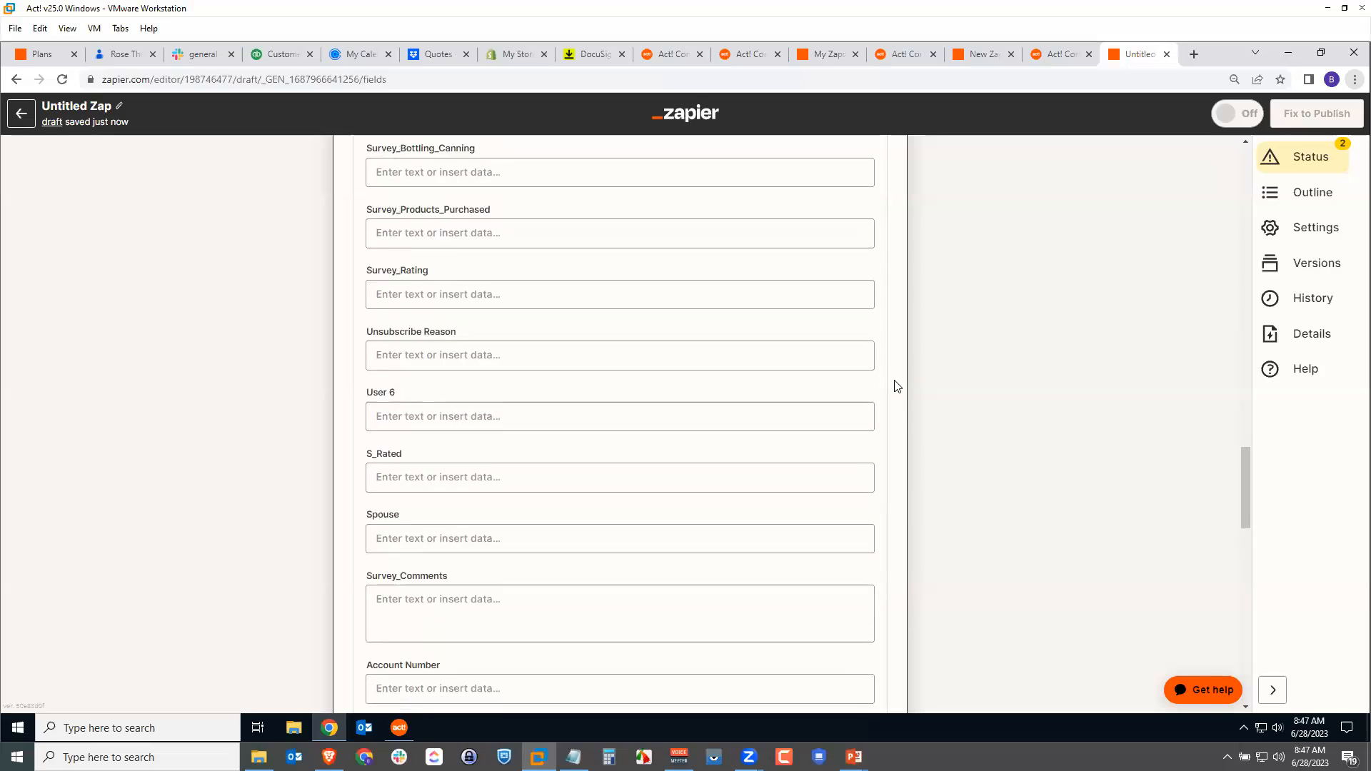
scroll(897, 386, down, 3)
scroll(897, 387, down, 8)
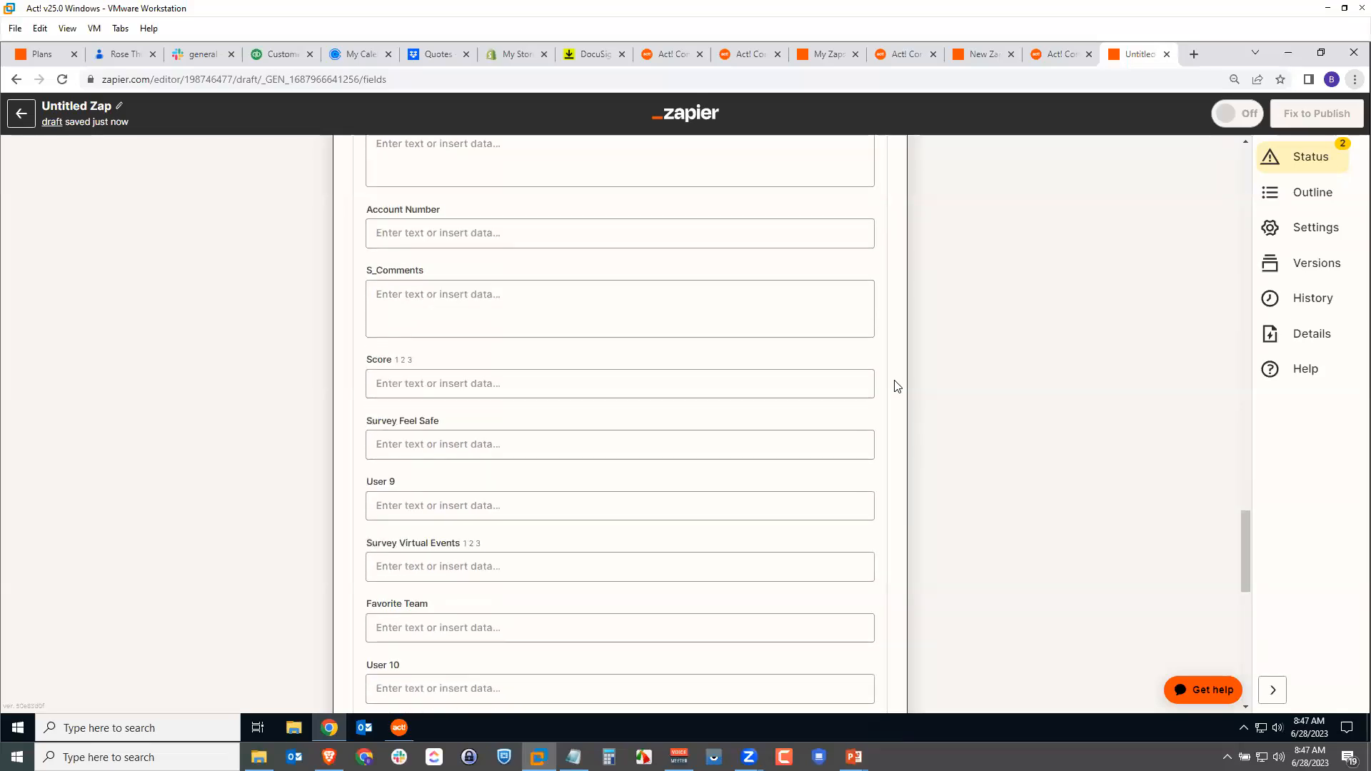
scroll(899, 384, down, 6)
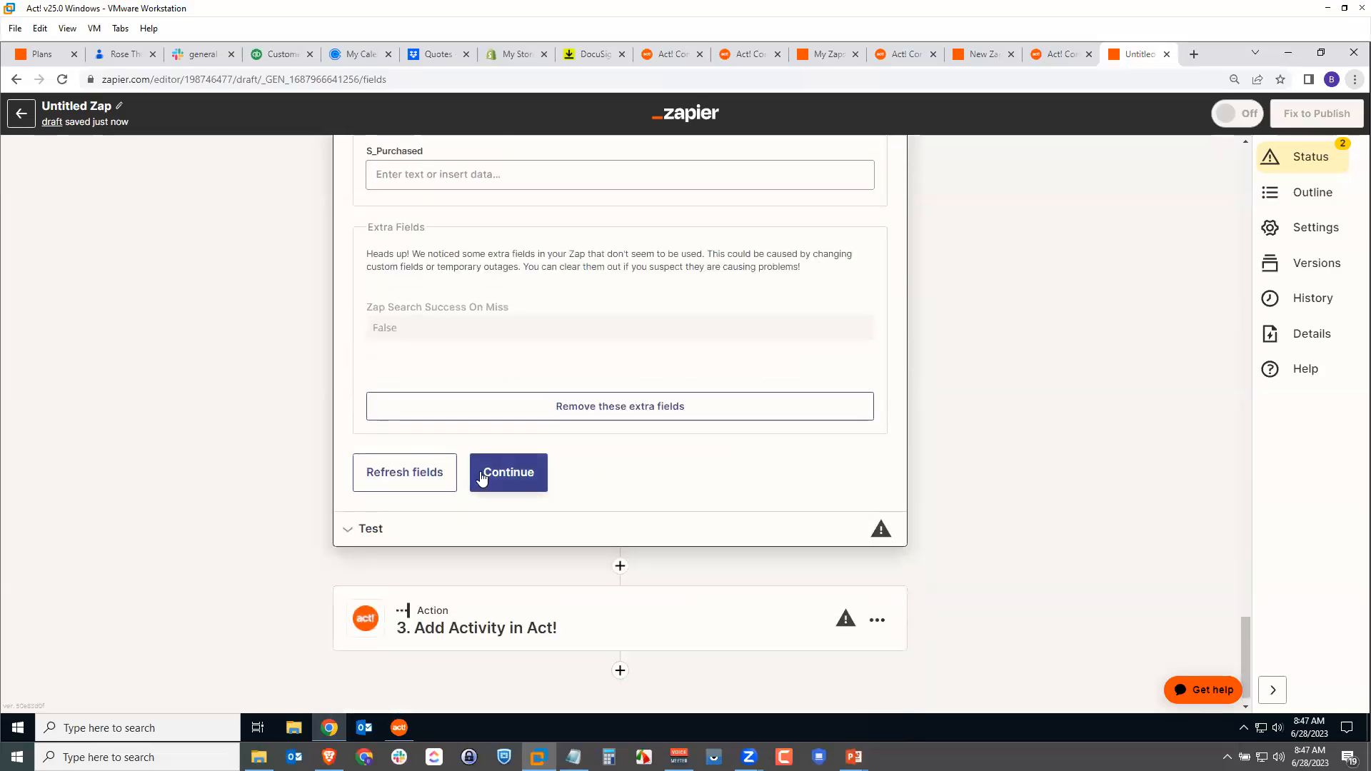
Continue to testing, run Test action to send the contact to Act!, and switch to Act!
click(504, 475)
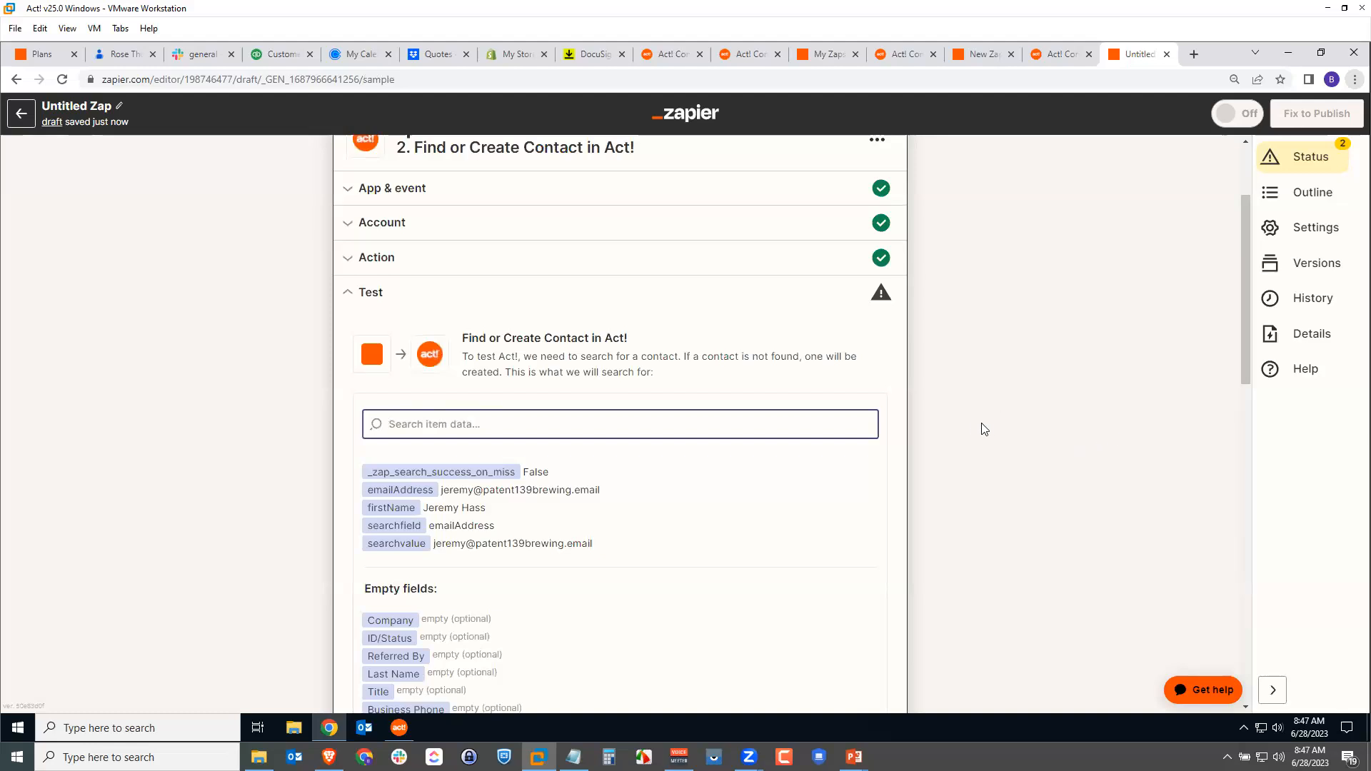
scroll(988, 428, down, 2)
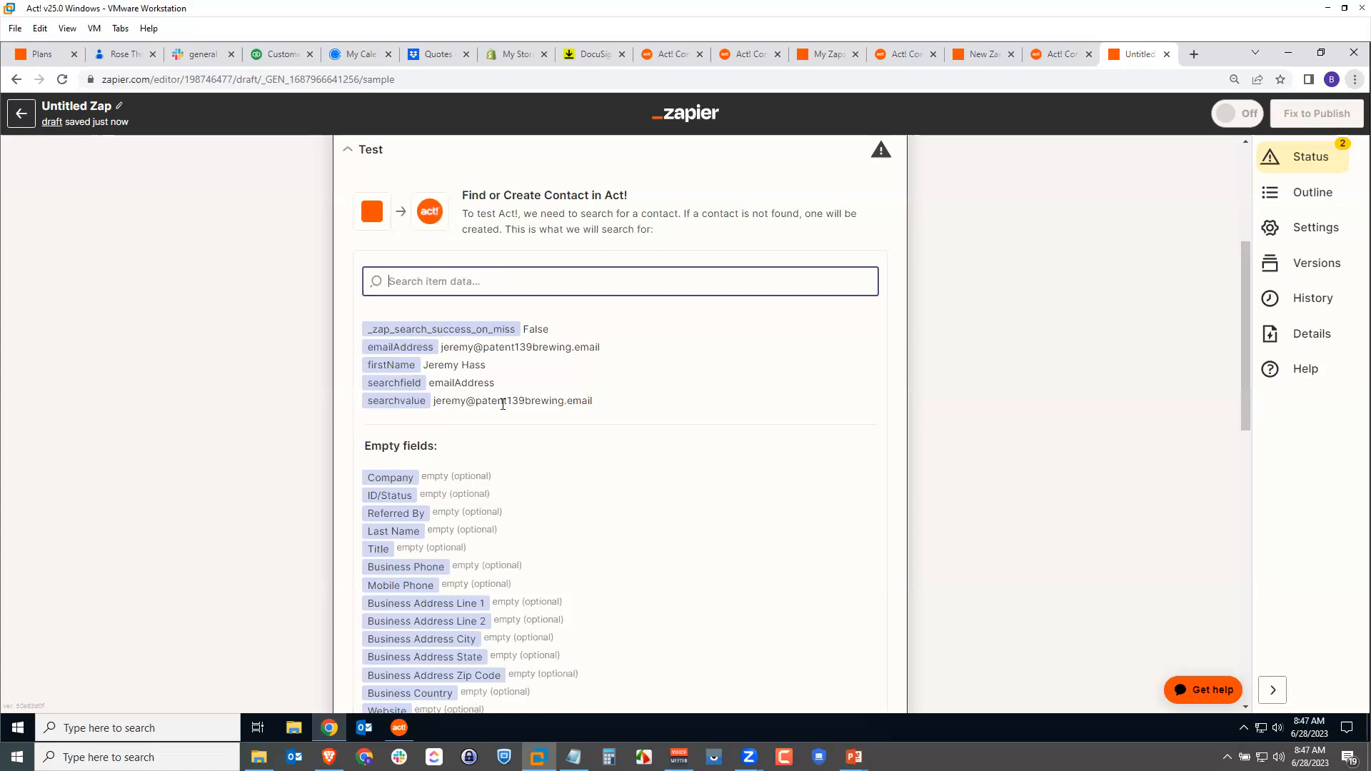
scroll(947, 462, down, 3)
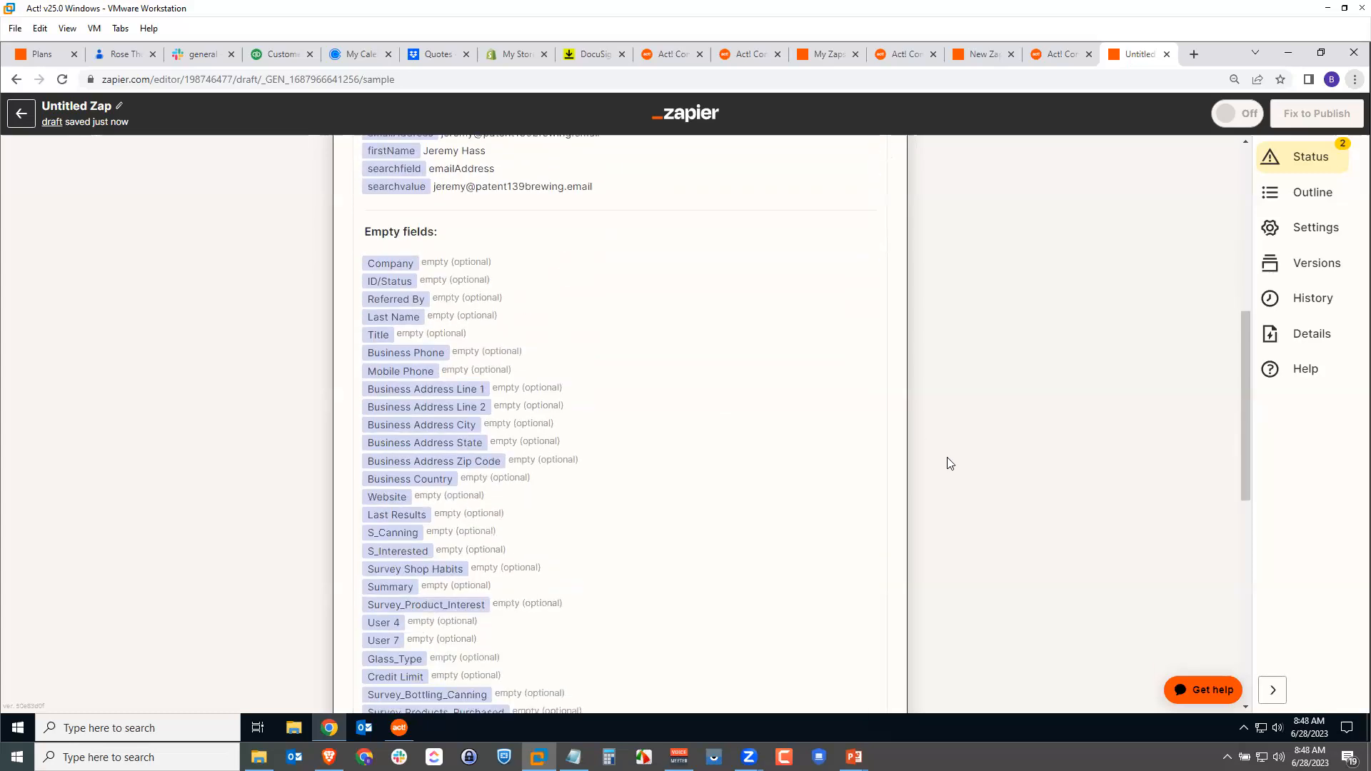
scroll(947, 462, down, 9)
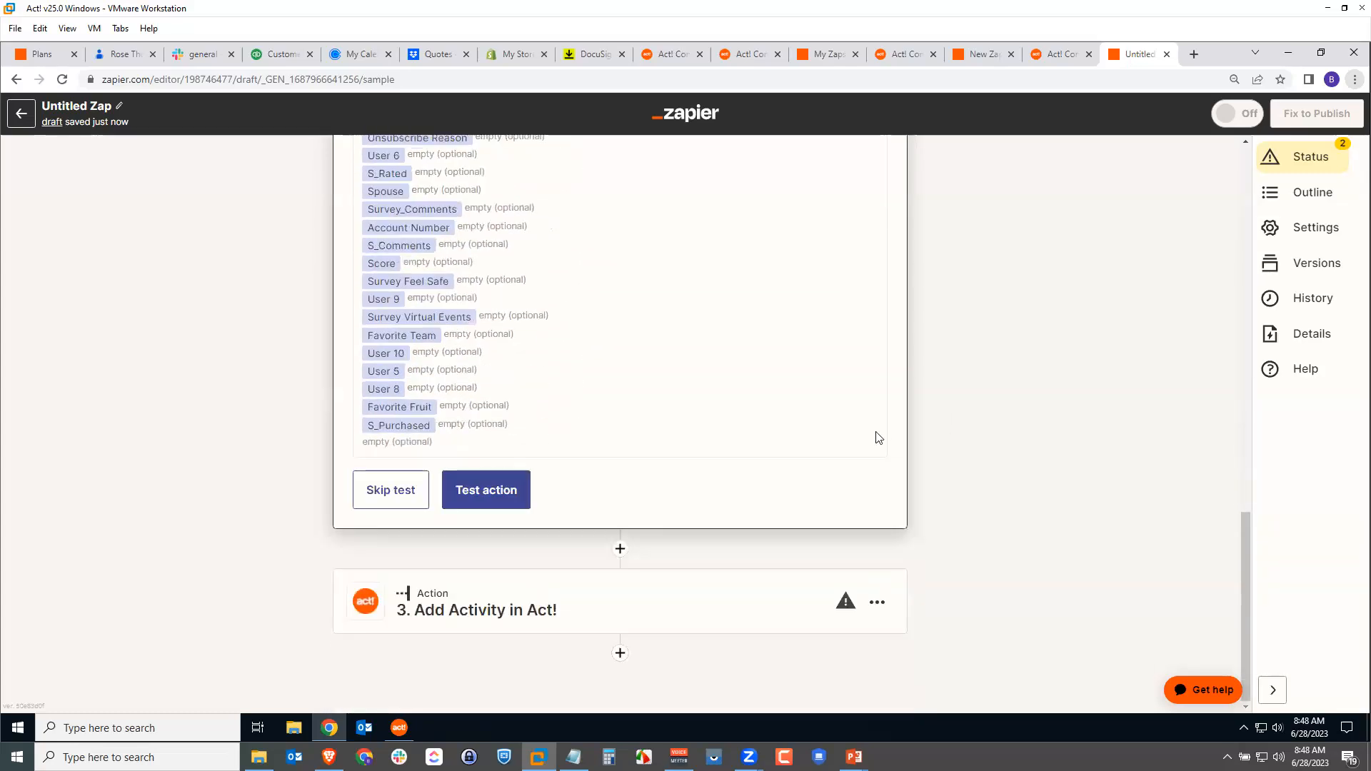
click(521, 485)
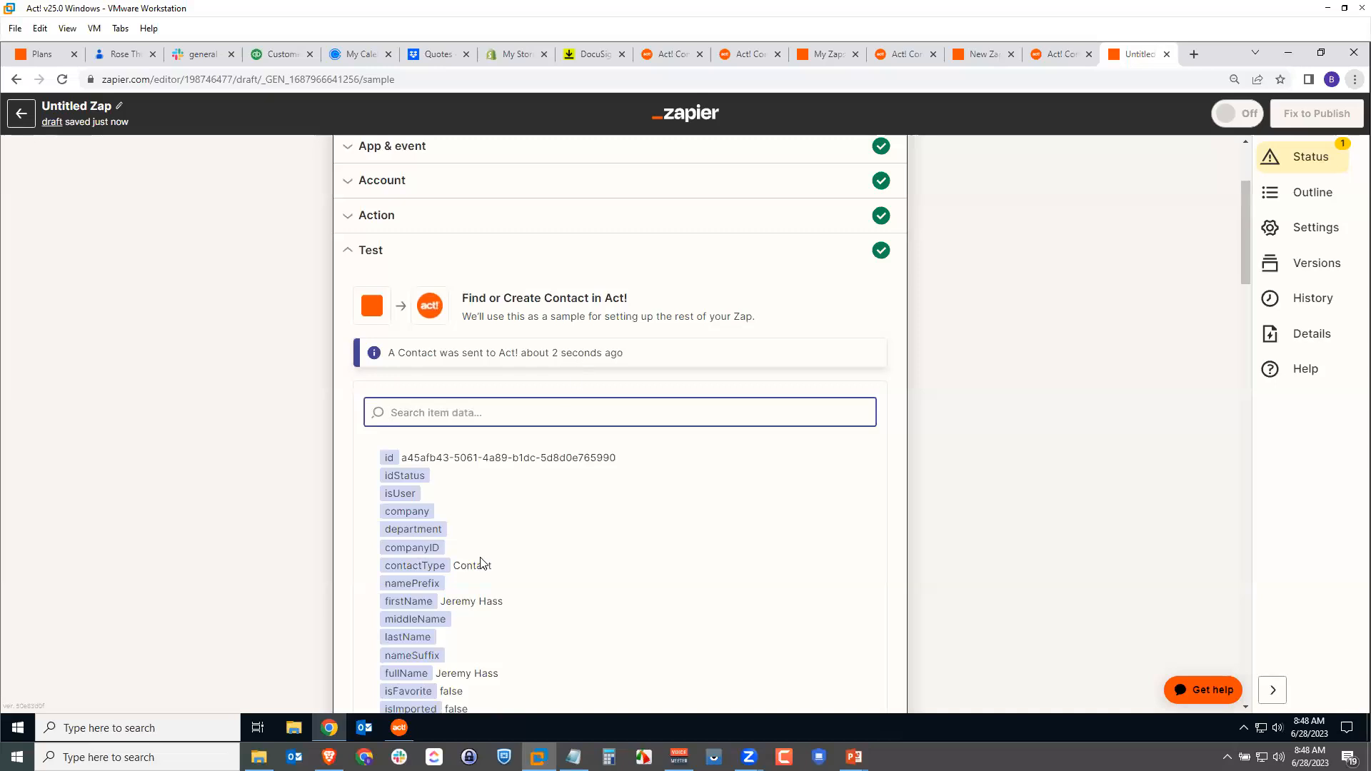
click(398, 731)
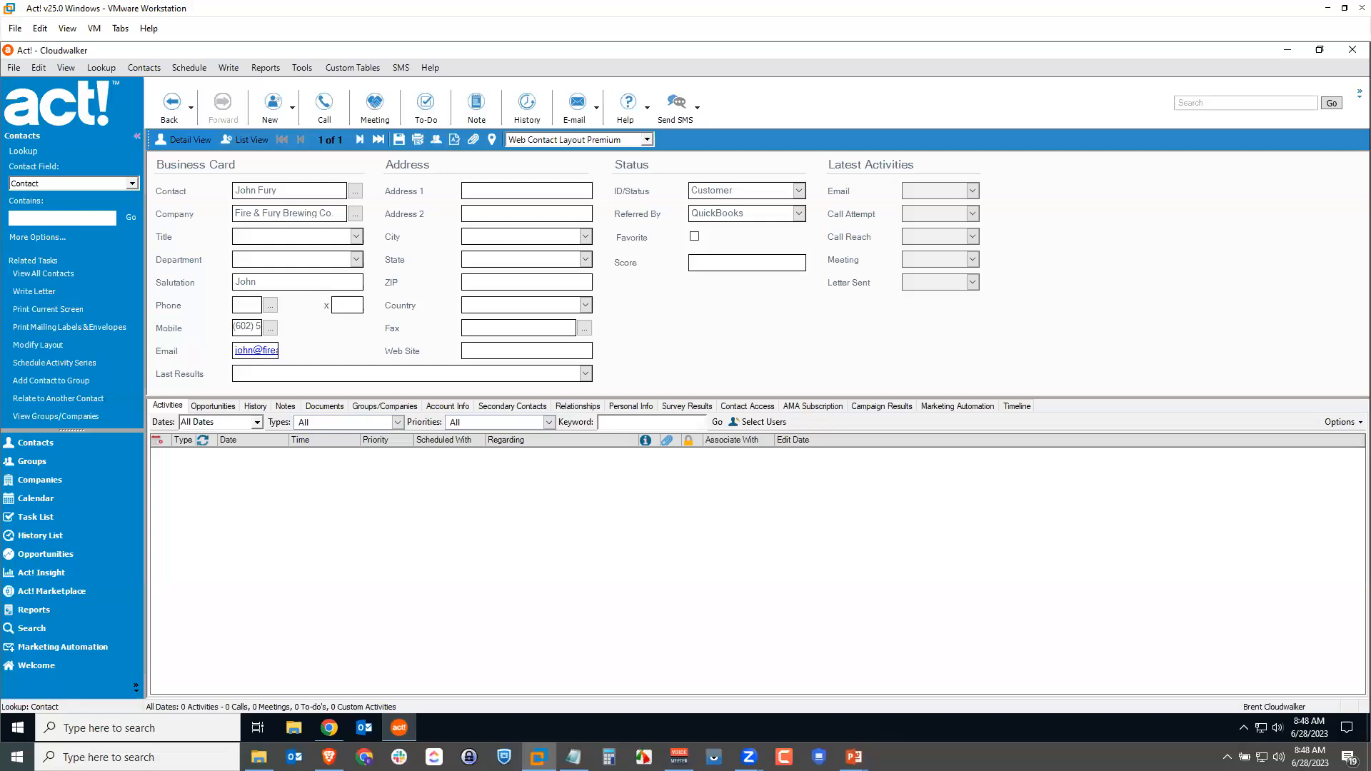
Open the new Act! contact, delete the surname from Salutation, save, and return to Zapier
click(131, 217)
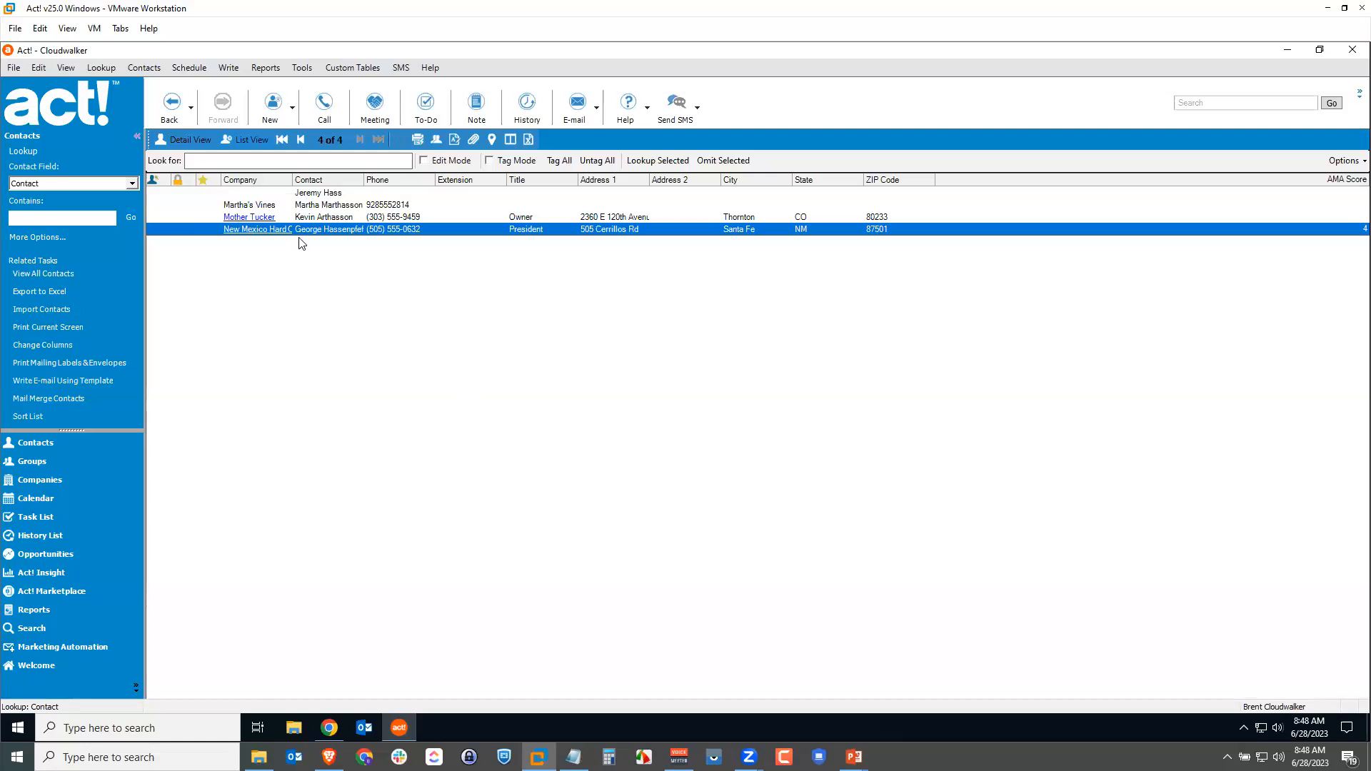
double_click(329, 195)
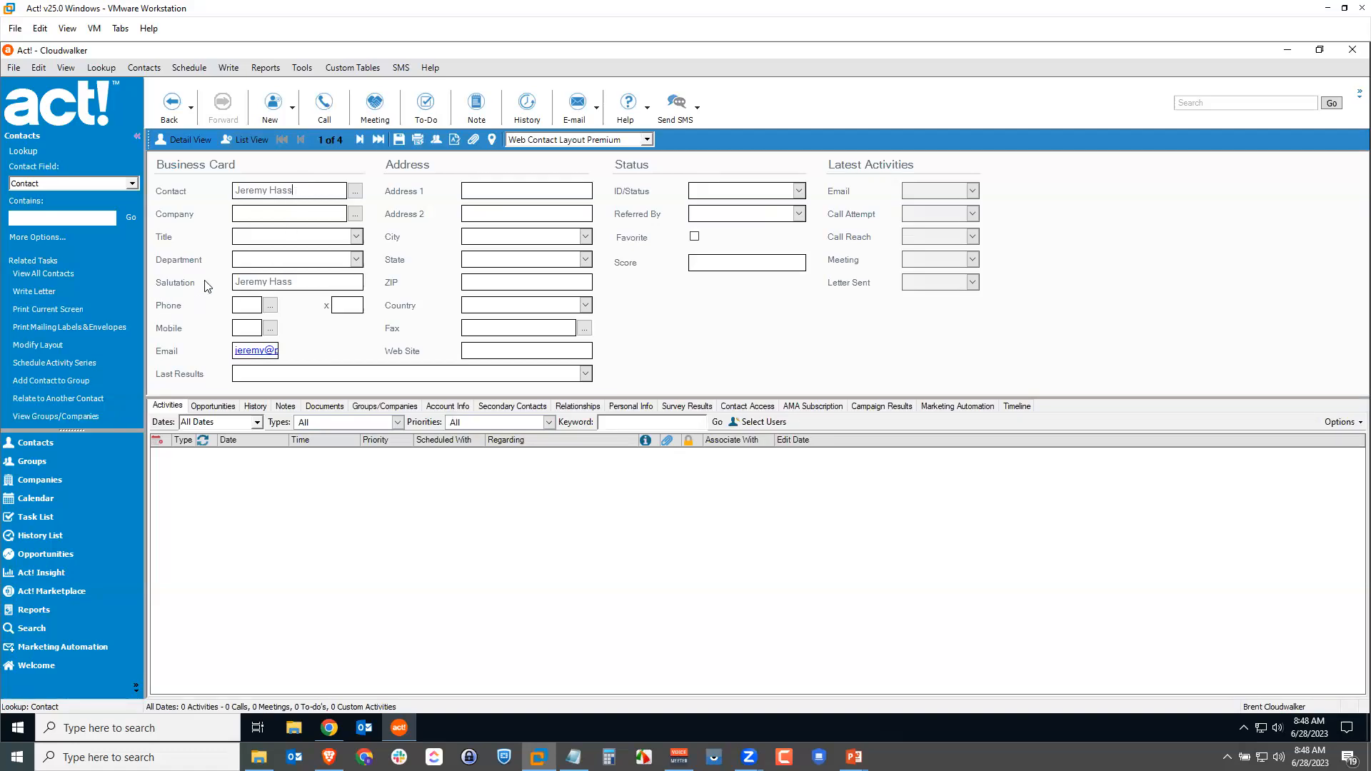
drag(269, 281, 331, 299)
key(BackSpace)
click(400, 140)
click(329, 728)
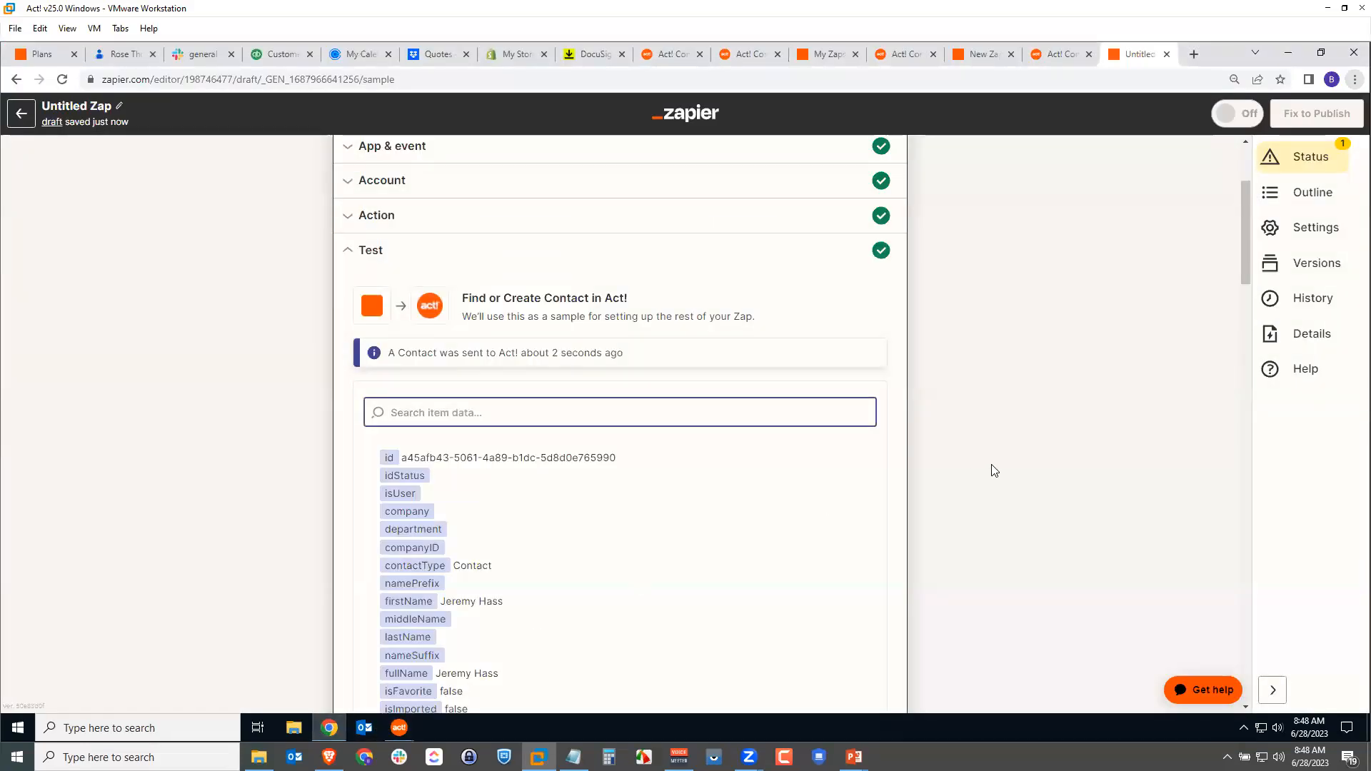
Accept the contact test result and move on to the Add Activity step
scroll(994, 468, down, 20)
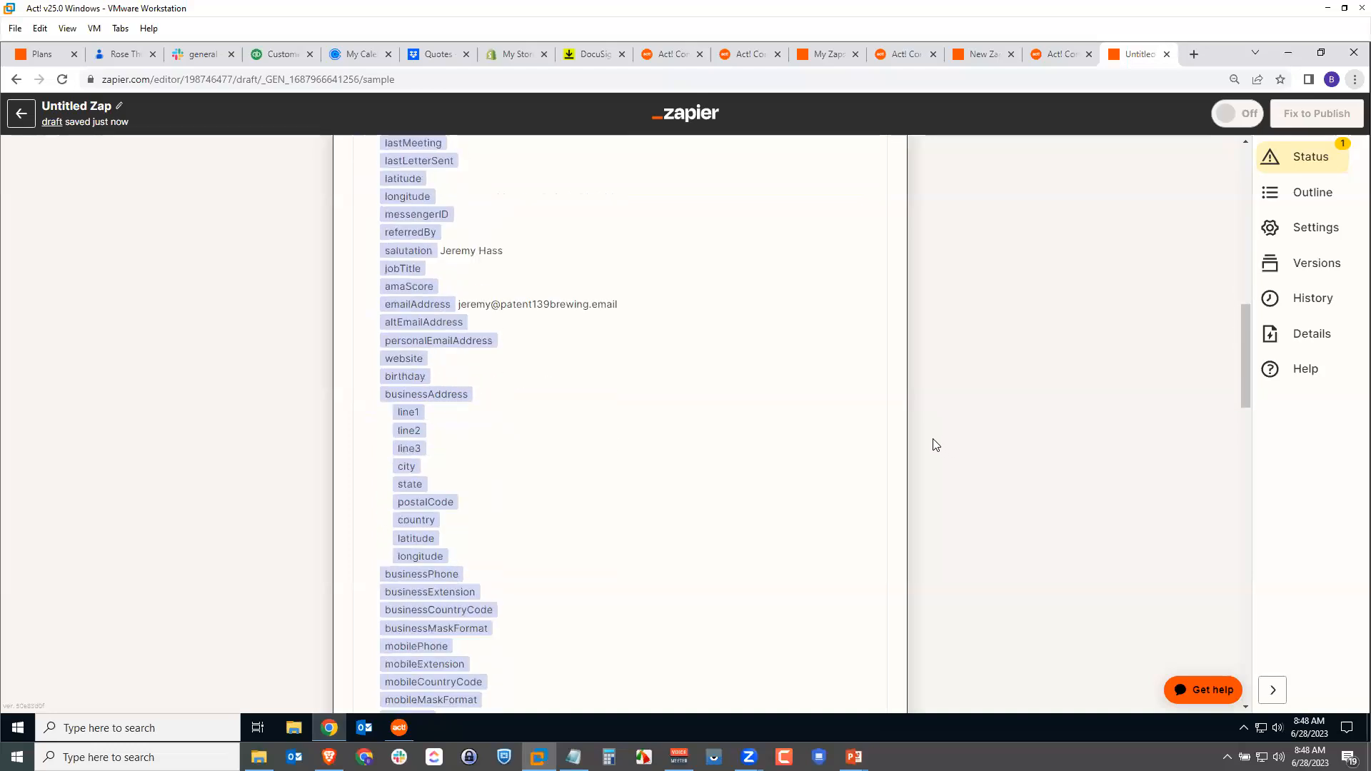
scroll(928, 439, down, 15)
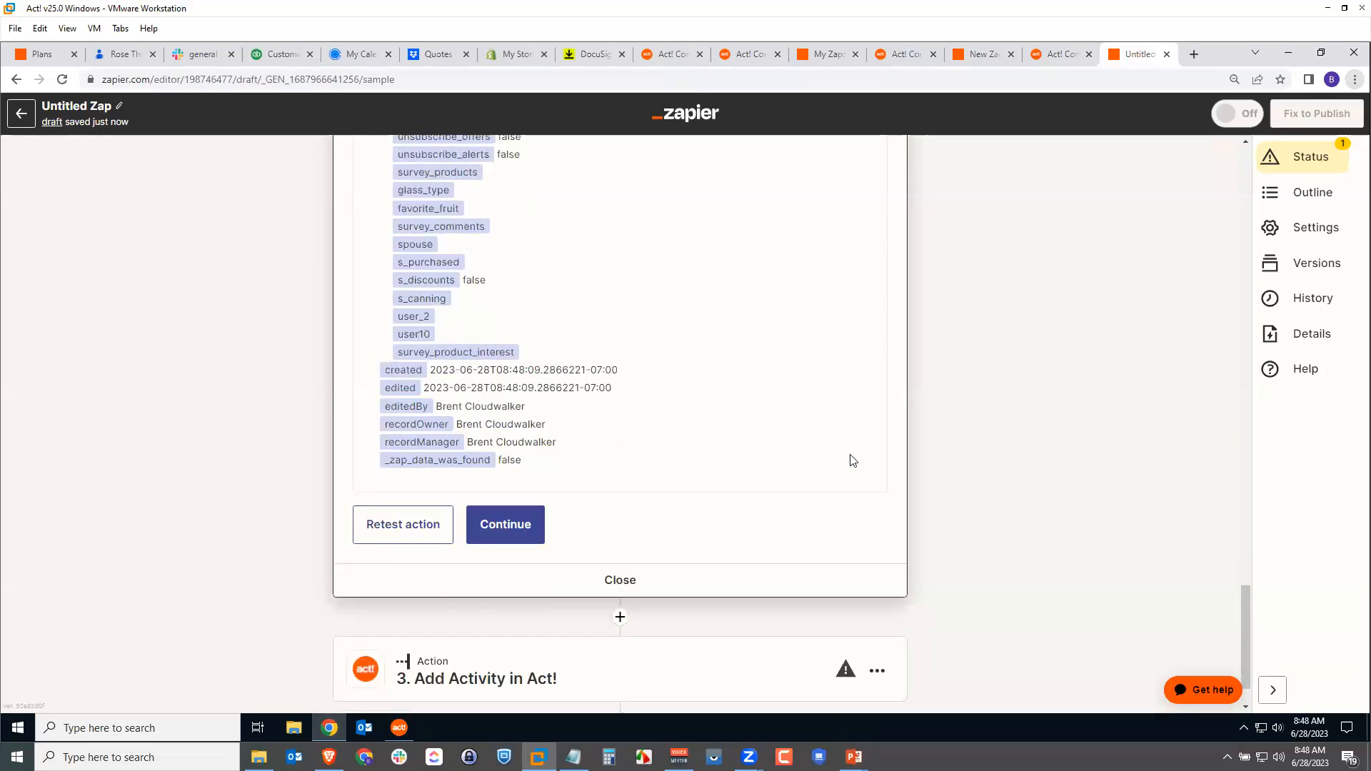
click(505, 460)
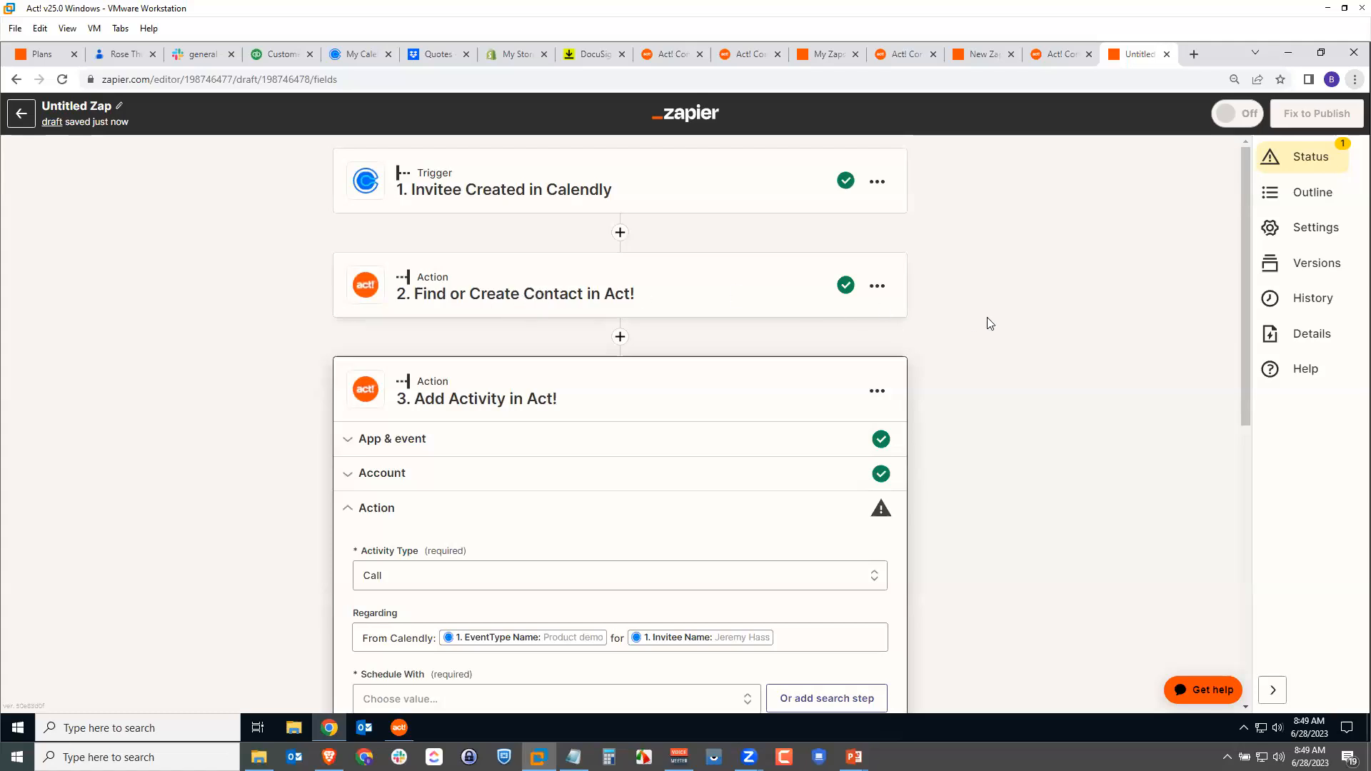
Set Schedule With to the ID field from 2. Find or Create Contact in Act!
scroll(1040, 335, down, 2)
scroll(1035, 334, down, 1)
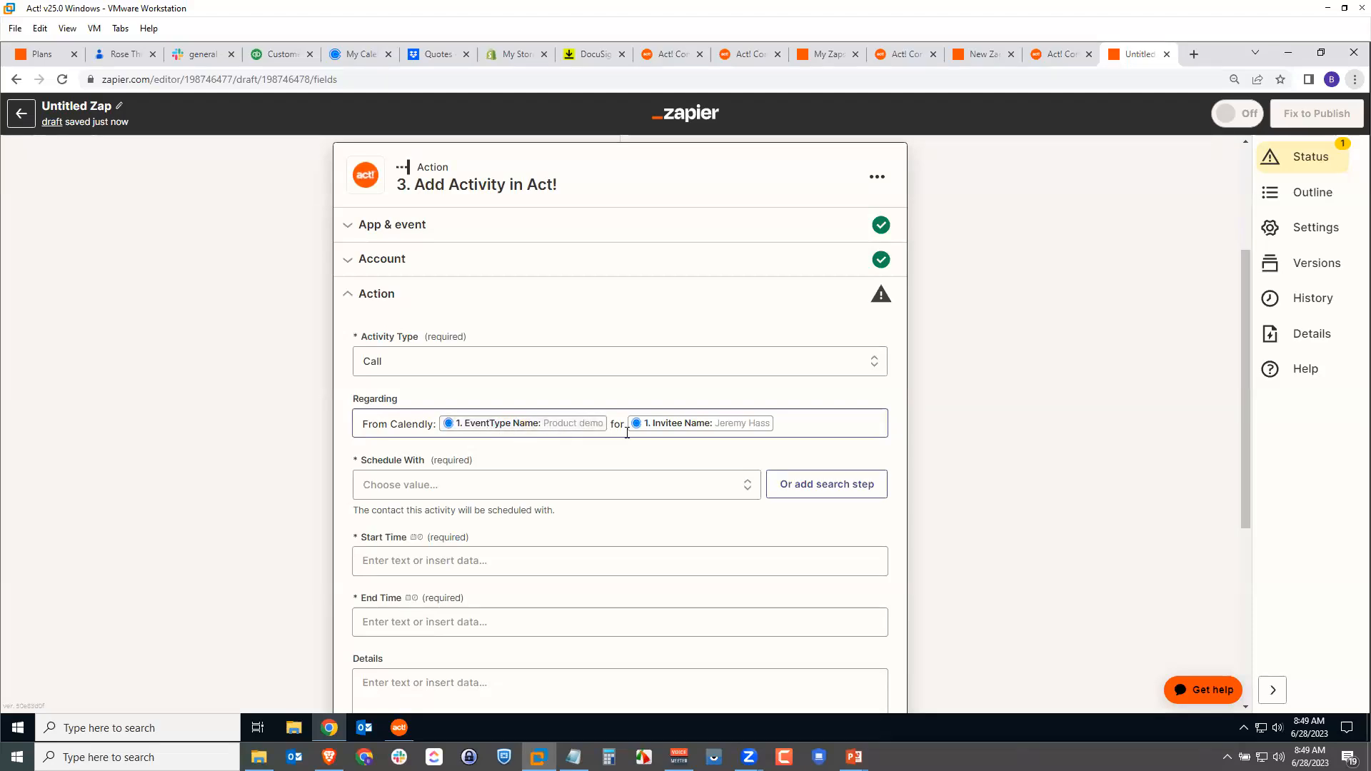
scroll(1006, 435, down, 2)
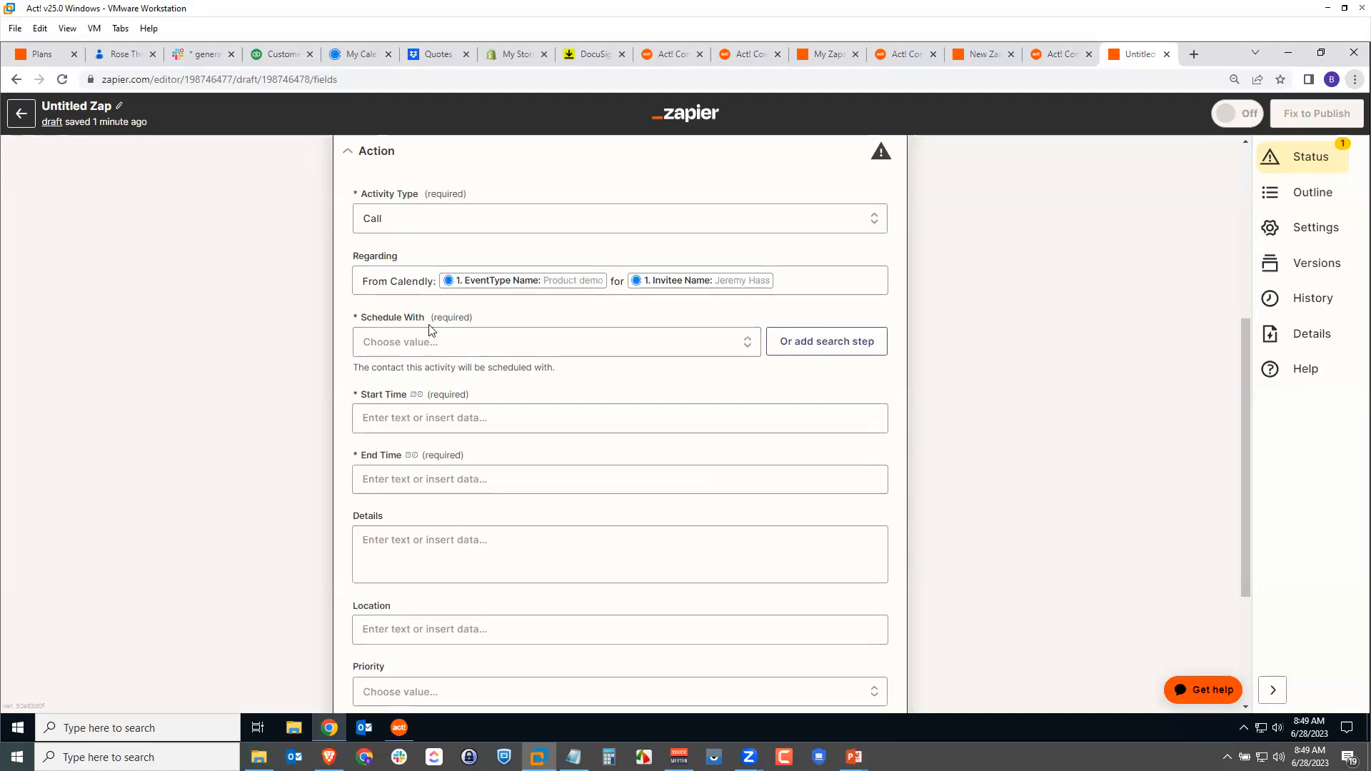
click(432, 343)
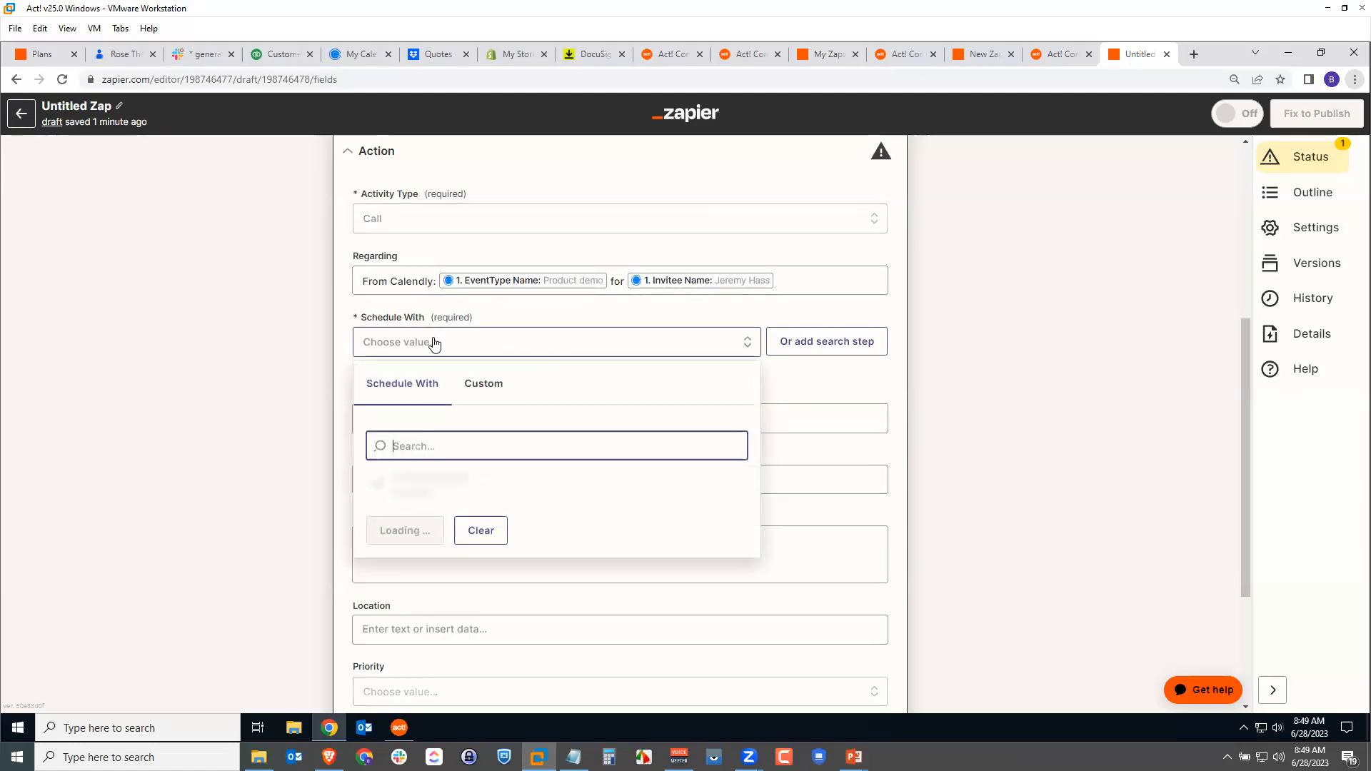
click(487, 386)
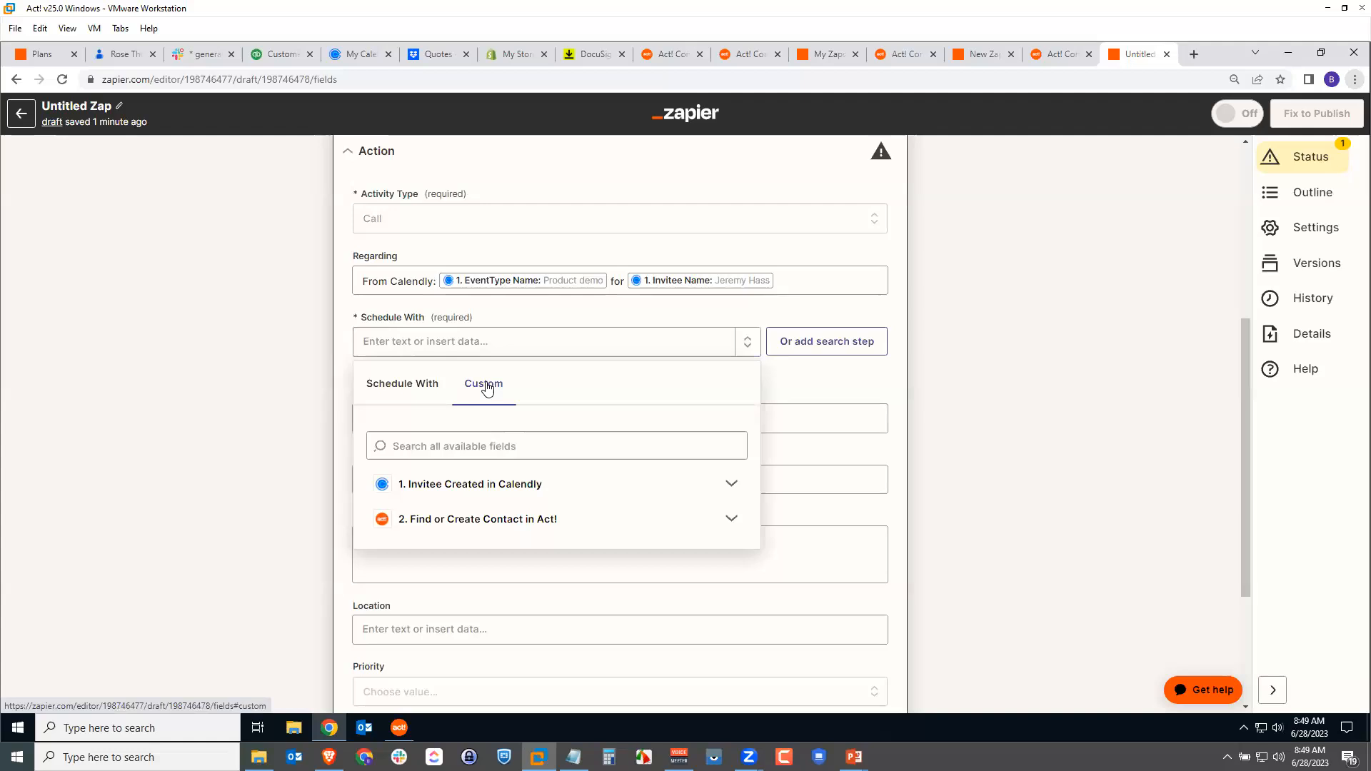
click(732, 521)
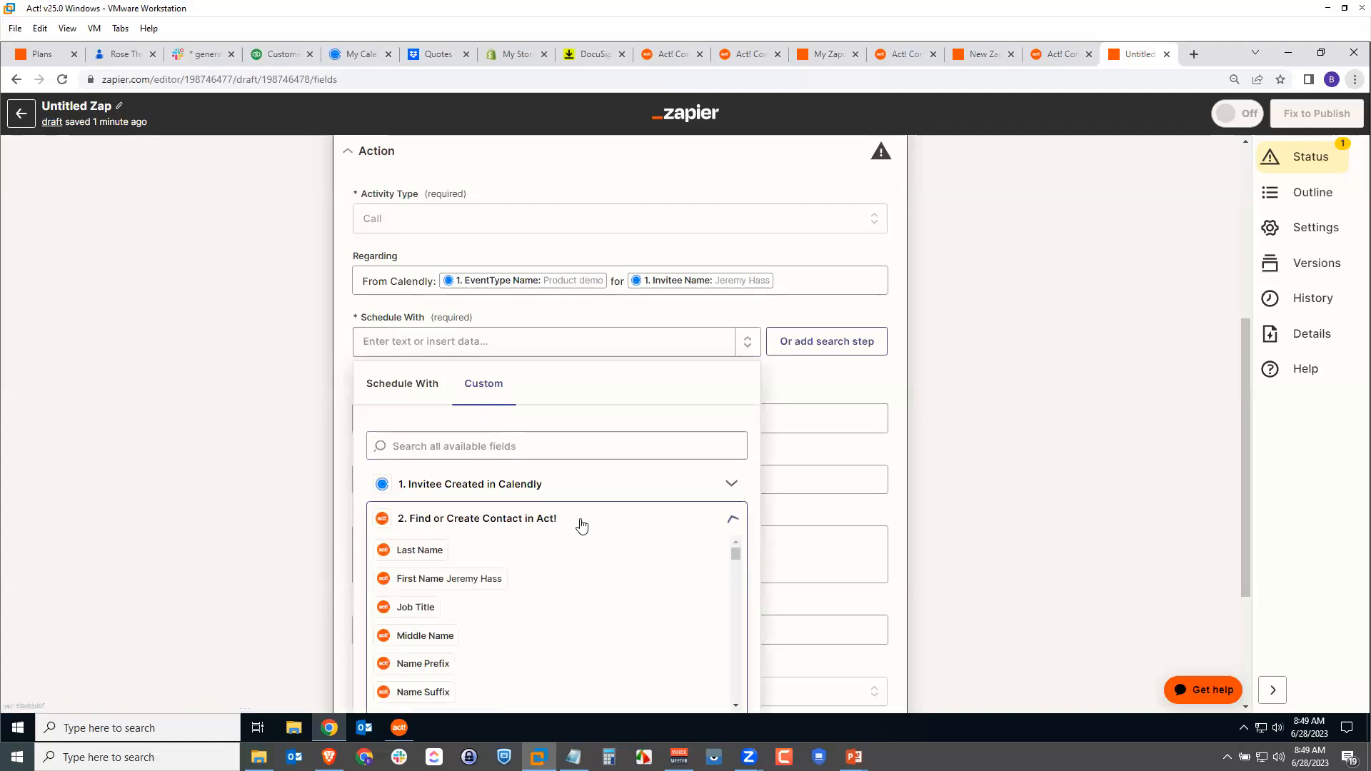
scroll(539, 554, down, 2)
scroll(926, 587, down, 1)
scroll(926, 587, down, 3)
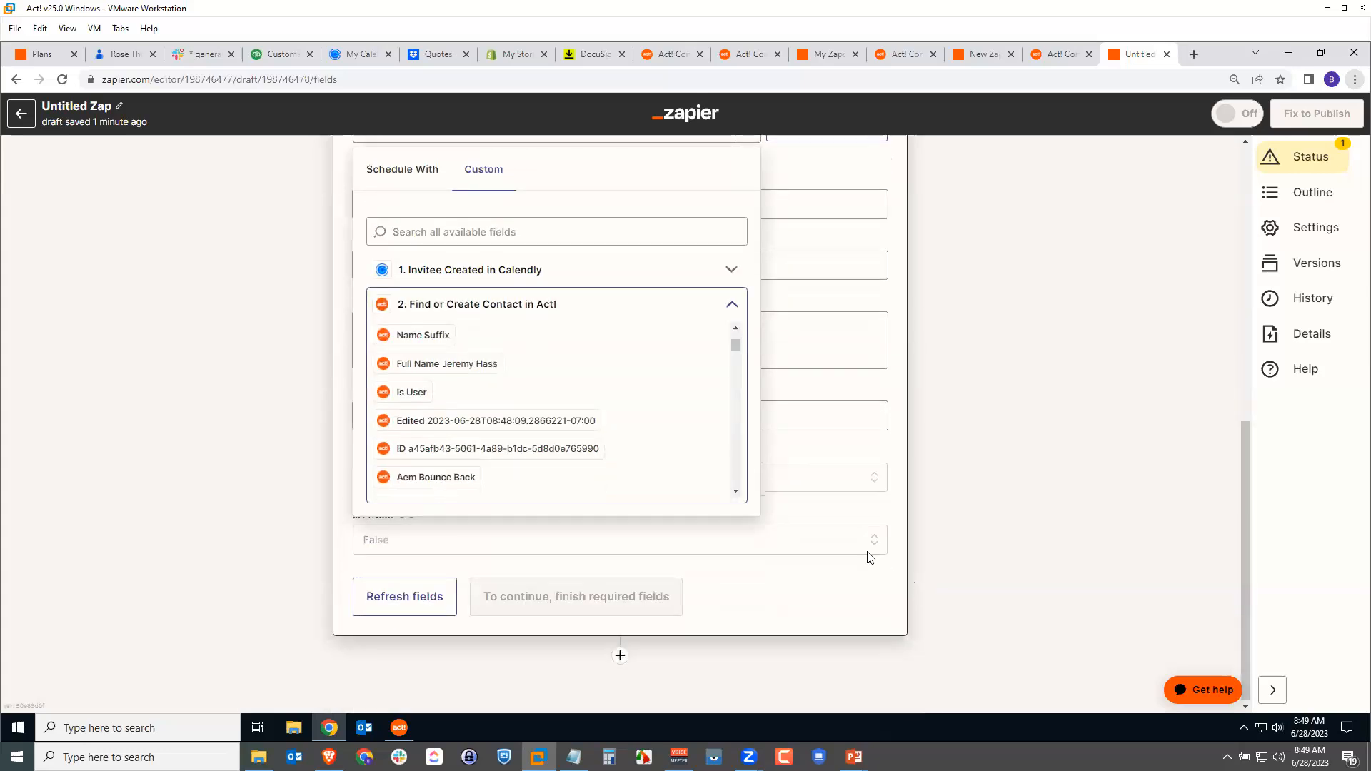
drag(737, 347, 736, 347)
scroll(982, 457, up, 4)
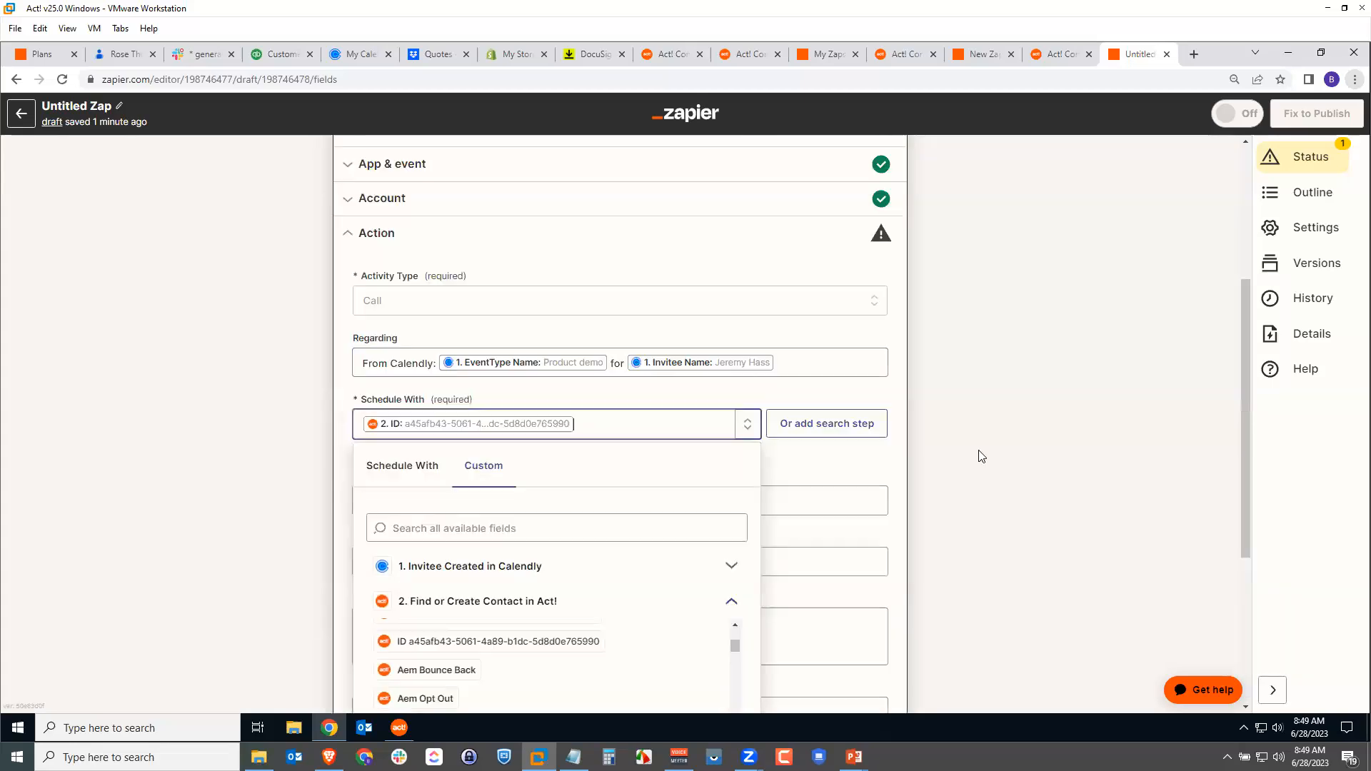
click(996, 457)
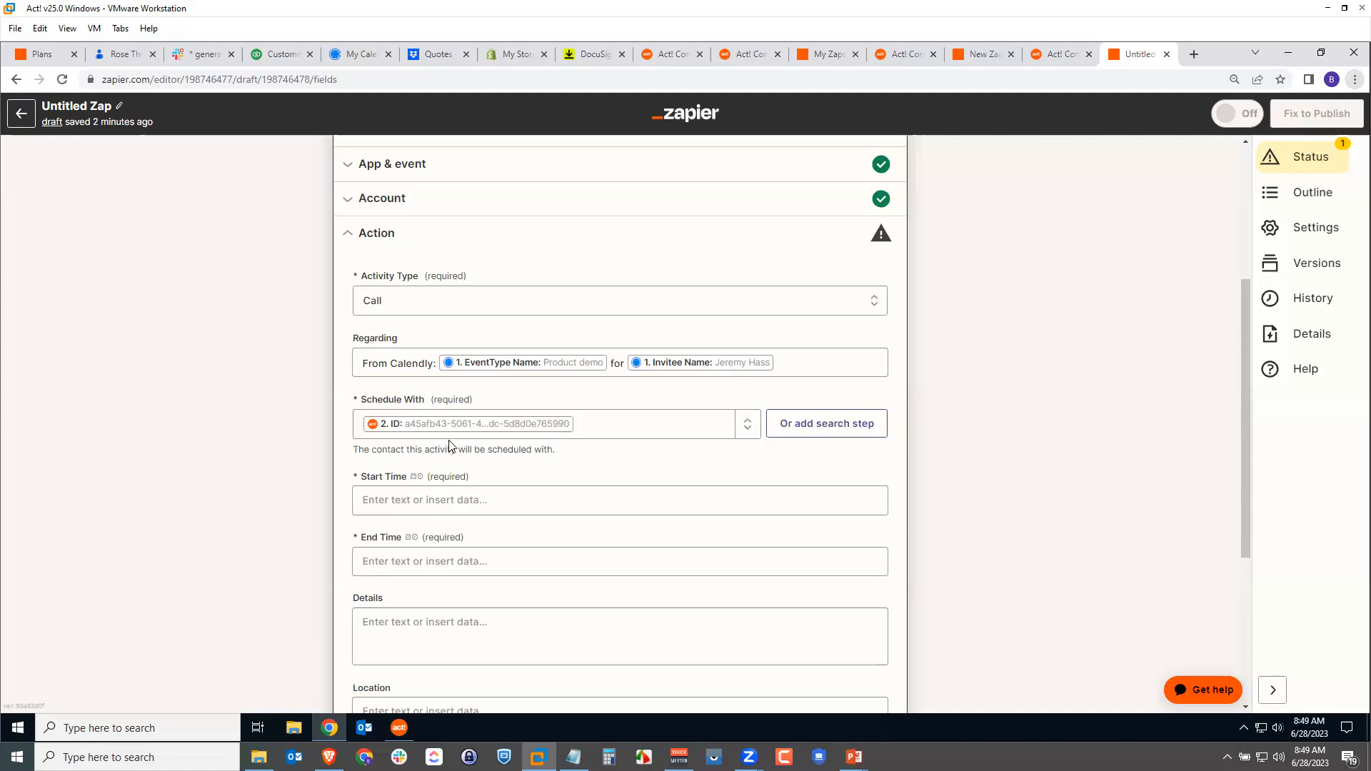
Map Calendly's Event Start Time into Start Time and Event End Time into End Time
click(444, 494)
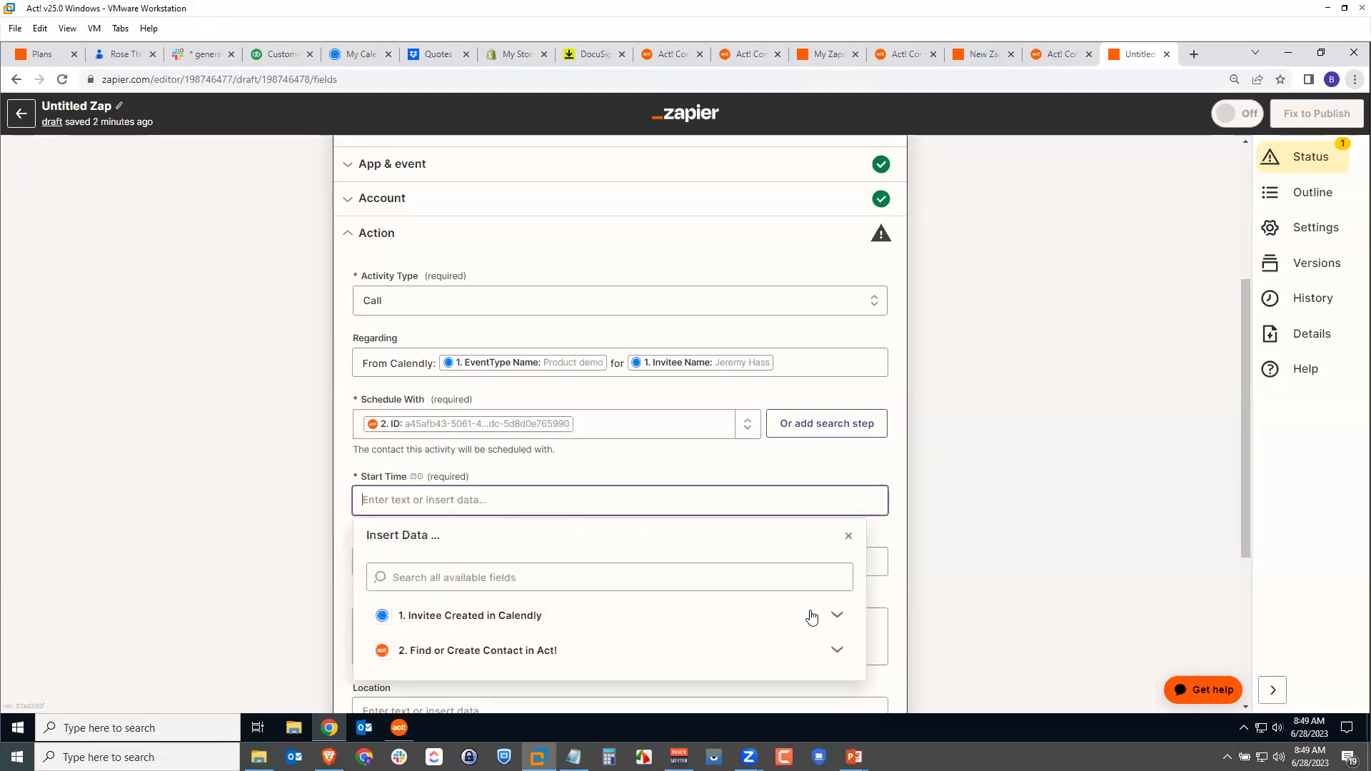
scroll(938, 572, down, 2)
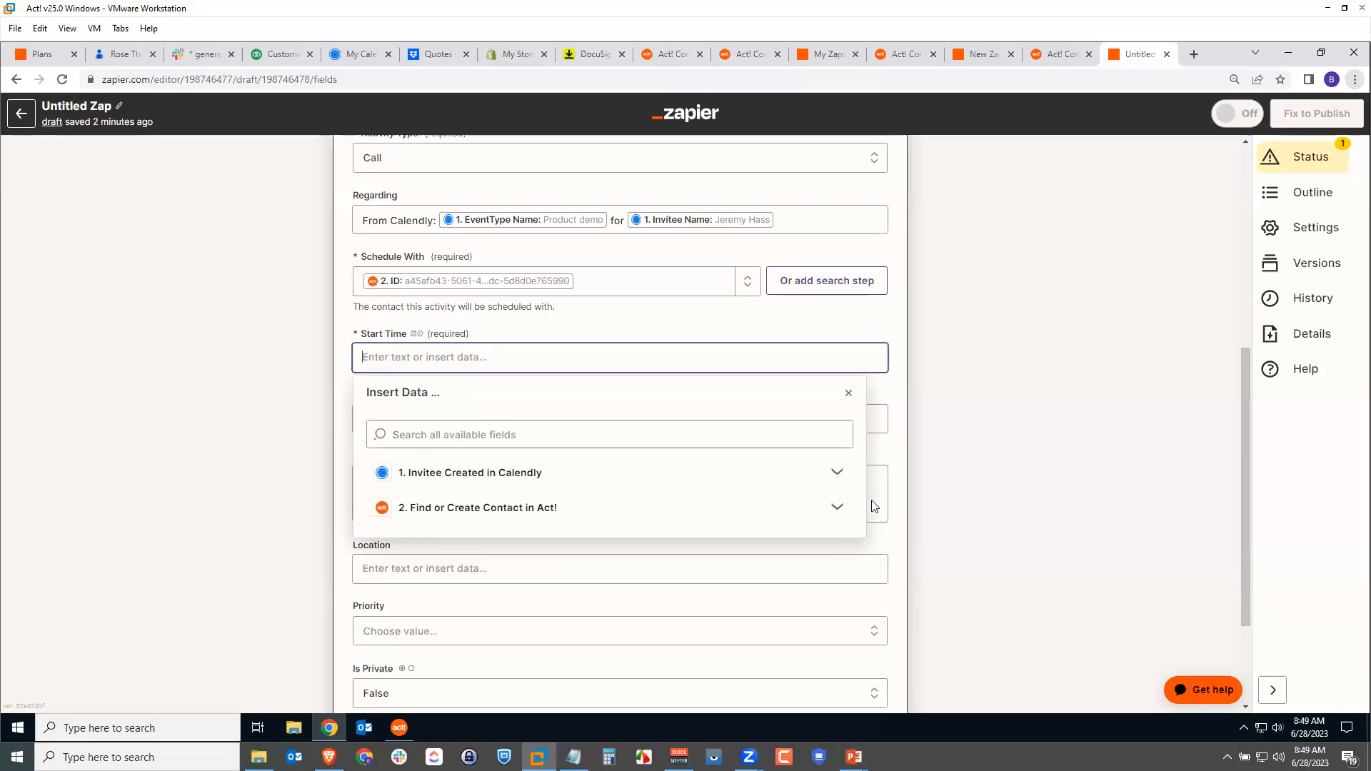
click(838, 472)
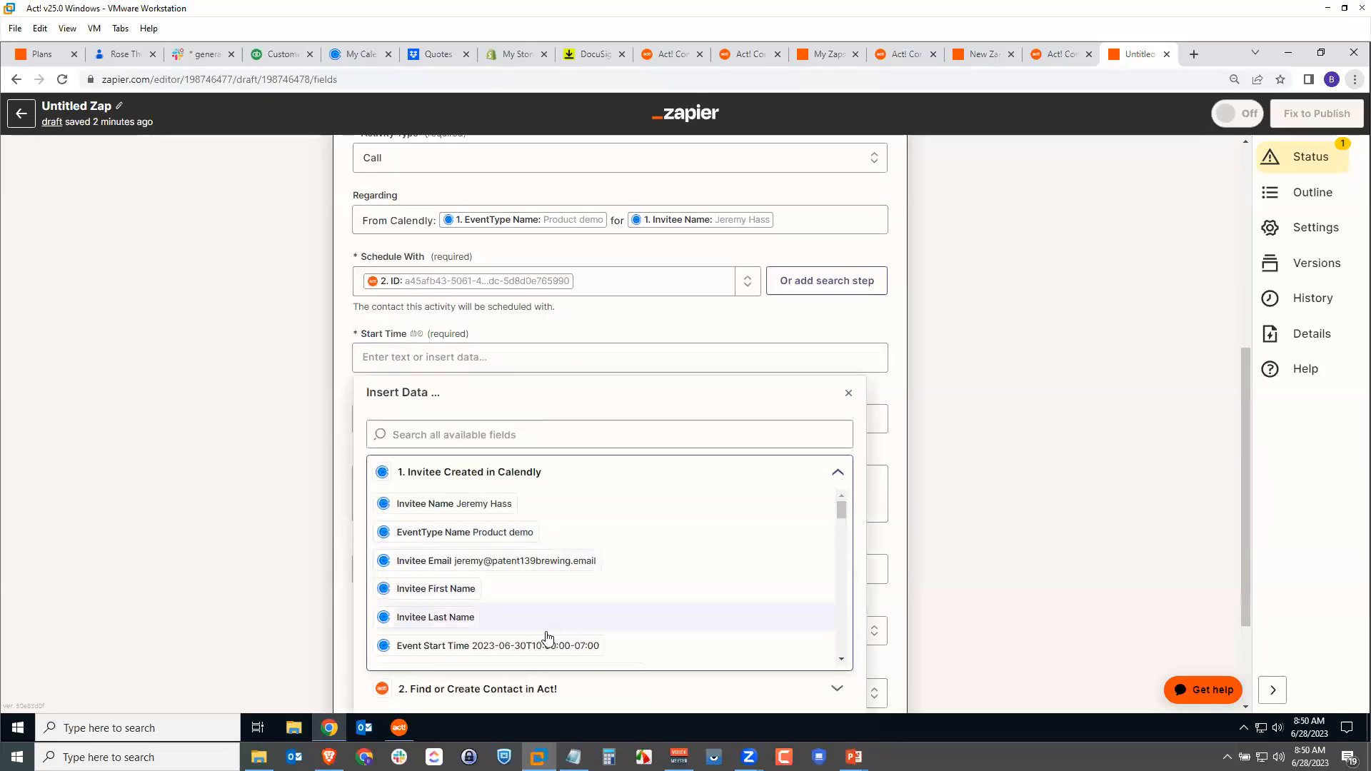
click(497, 646)
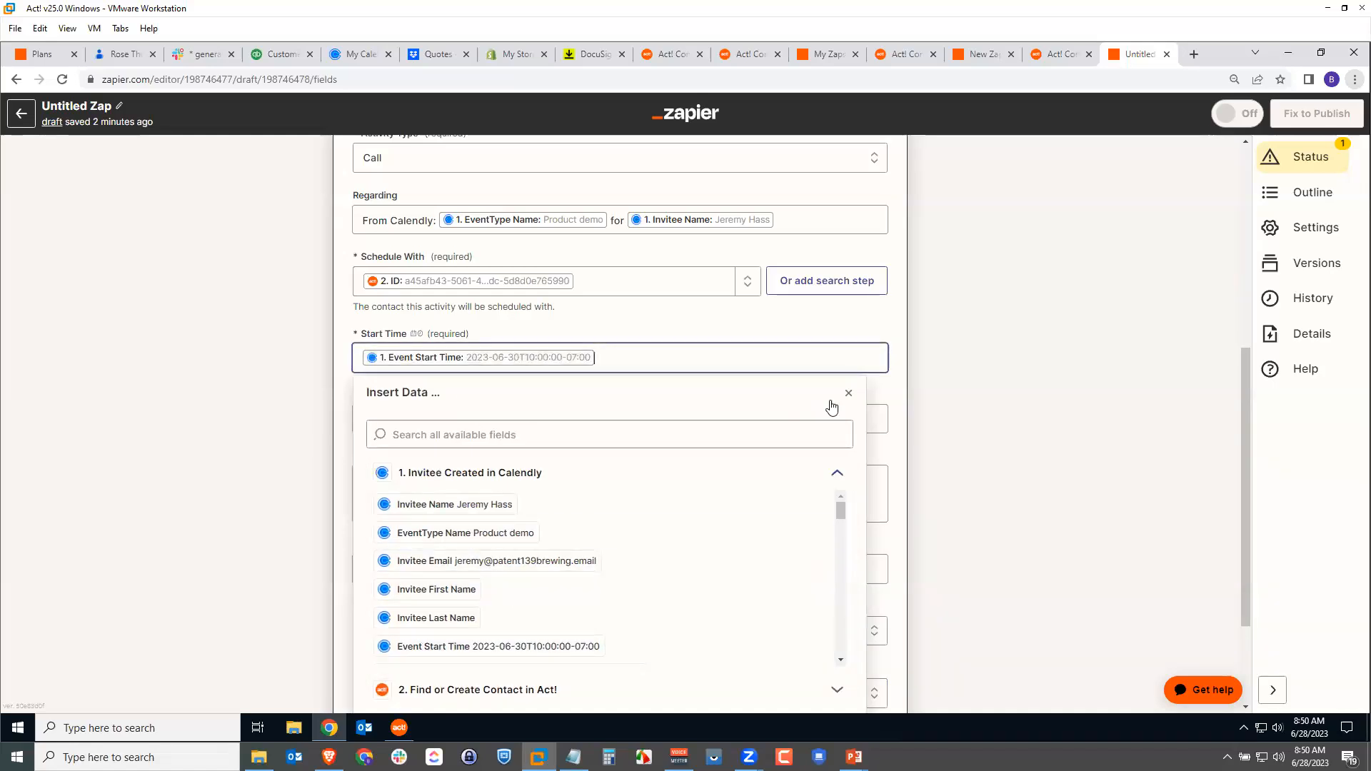
click(899, 393)
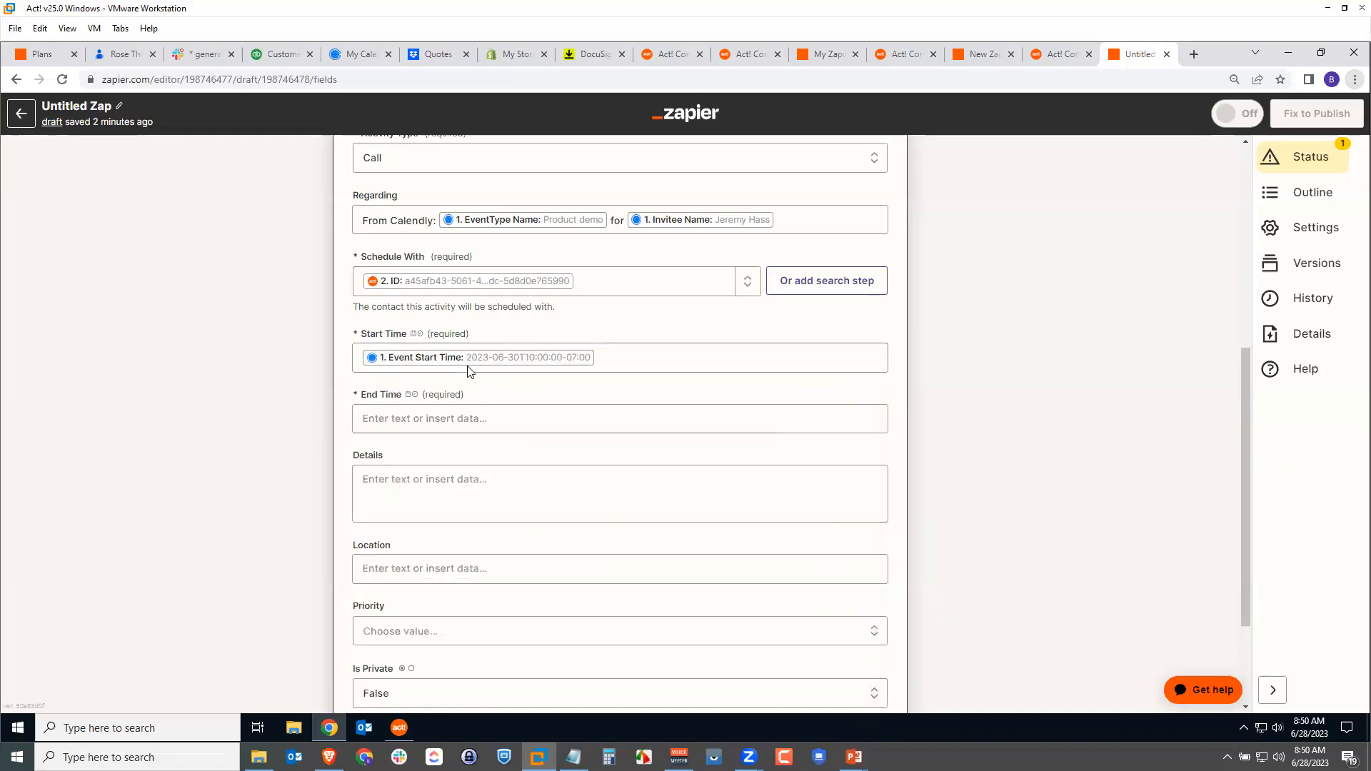
click(460, 417)
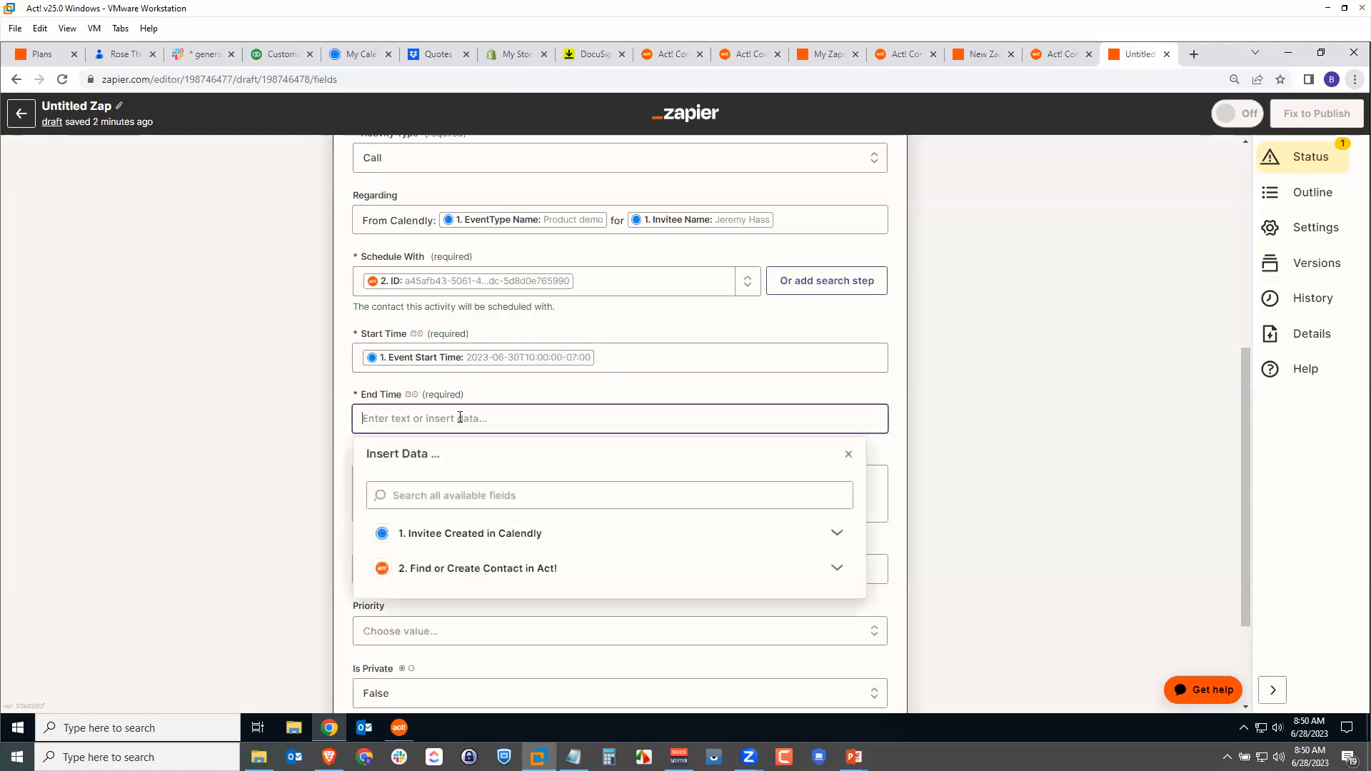
click(836, 532)
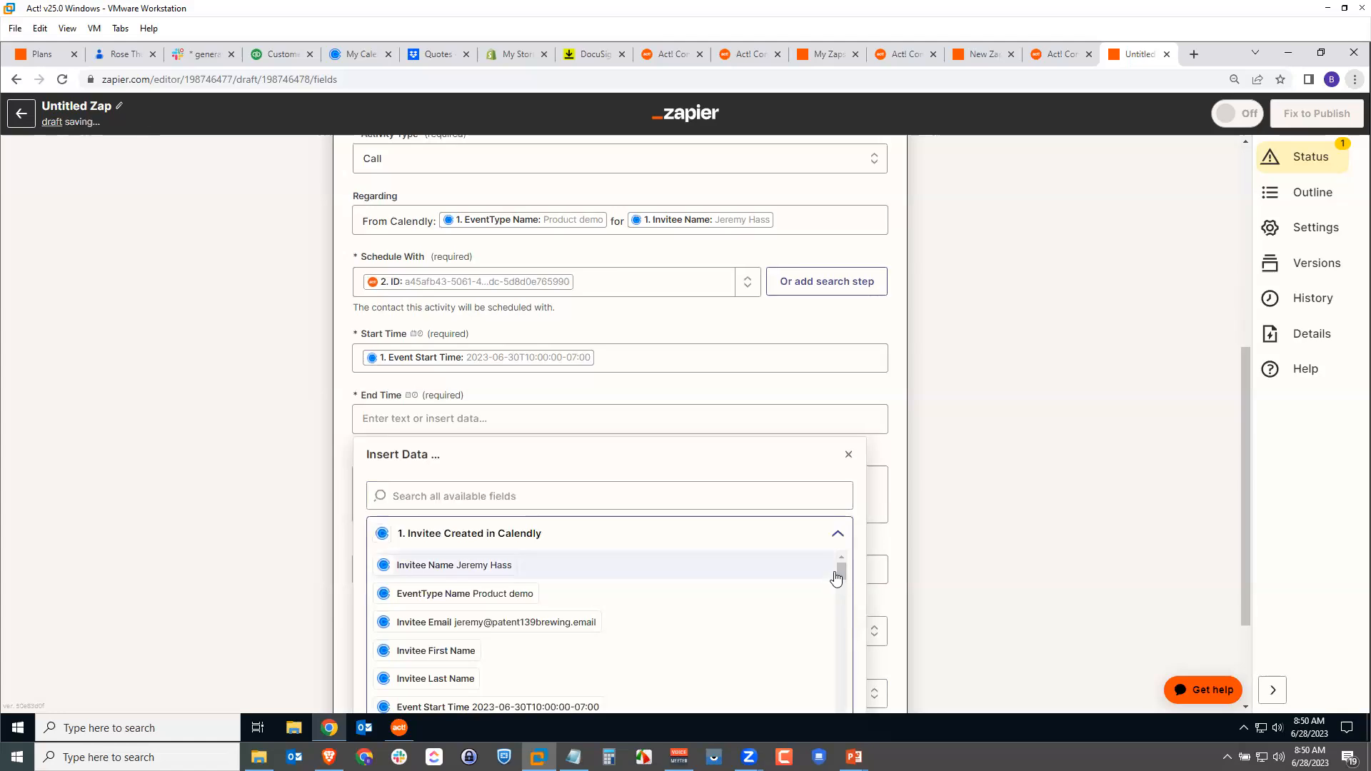
drag(841, 574, 845, 584)
scroll(841, 584, down, 2)
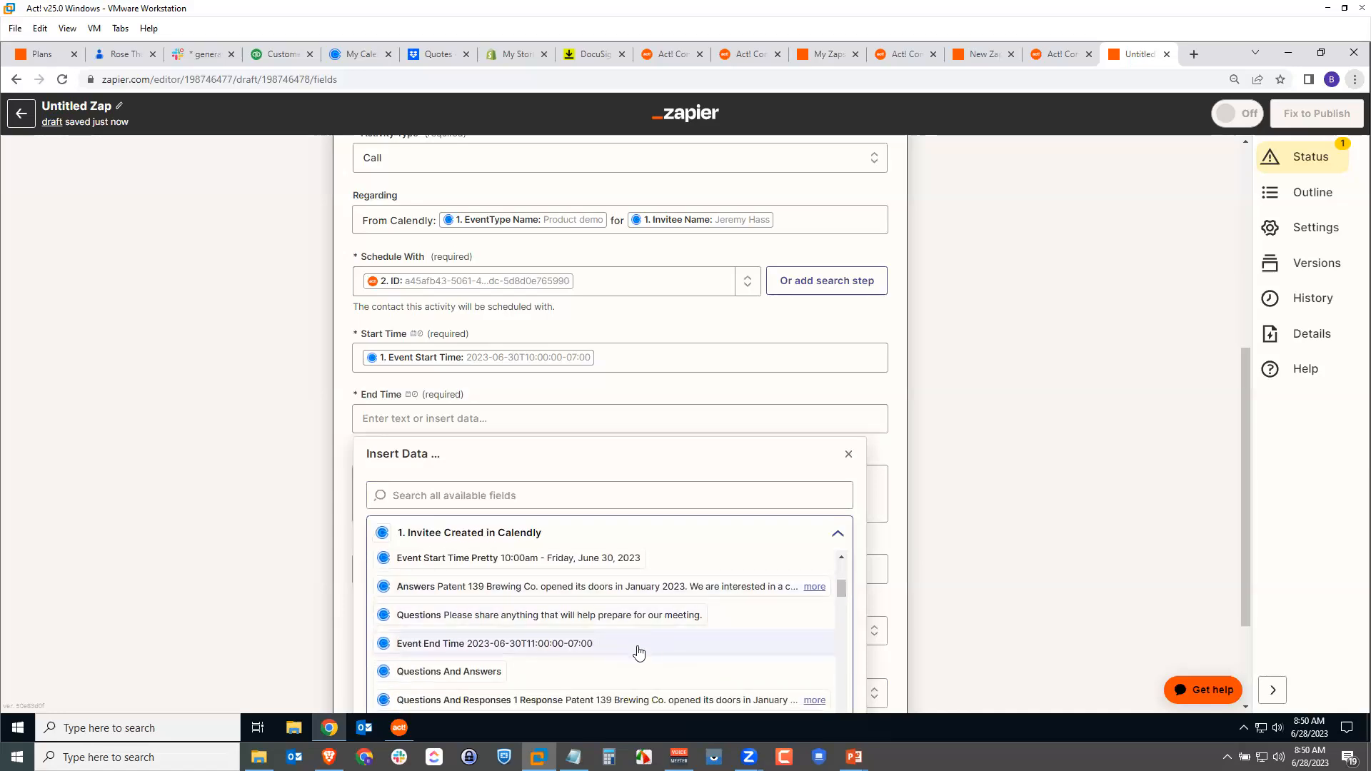
click(639, 645)
click(898, 463)
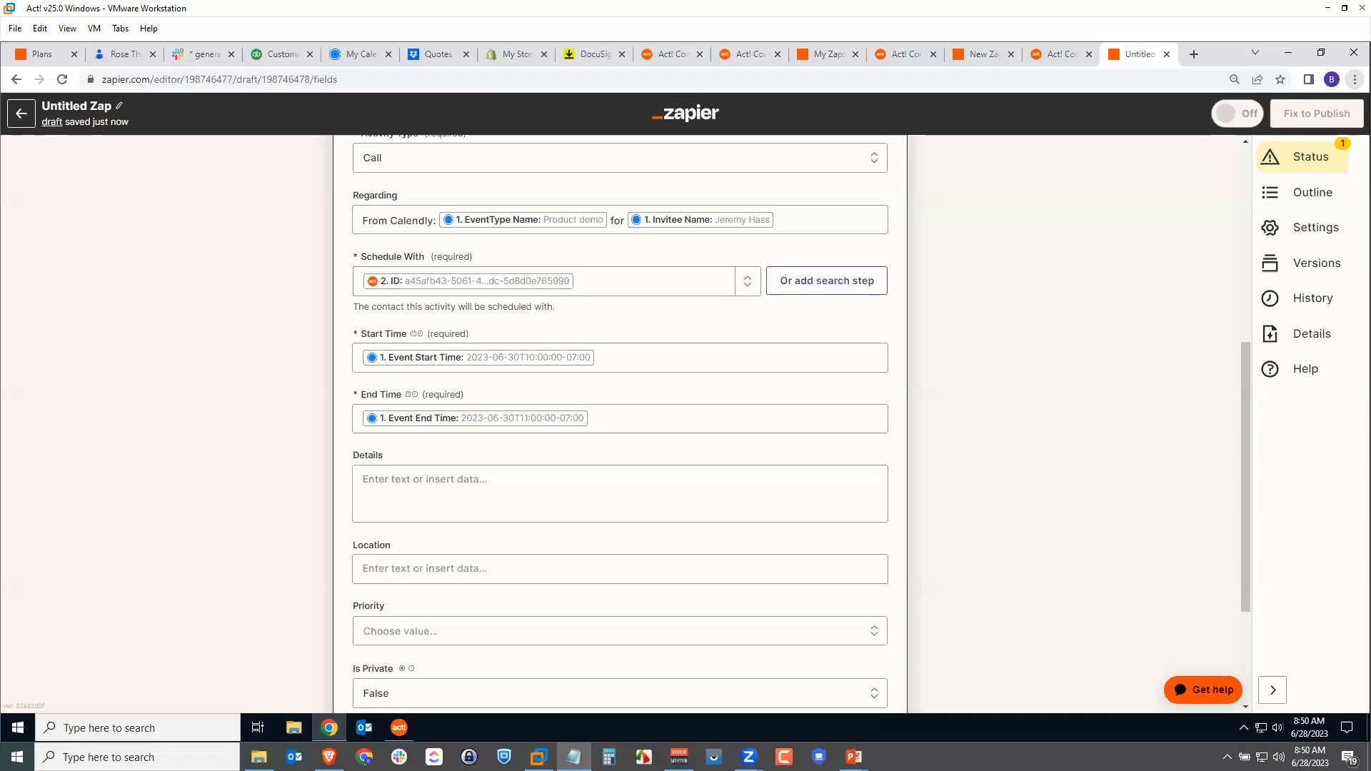
Paste 'Activity request from Calendly.' into the Details field
click(481, 486)
text(Activity request from Calendly.)
click(962, 498)
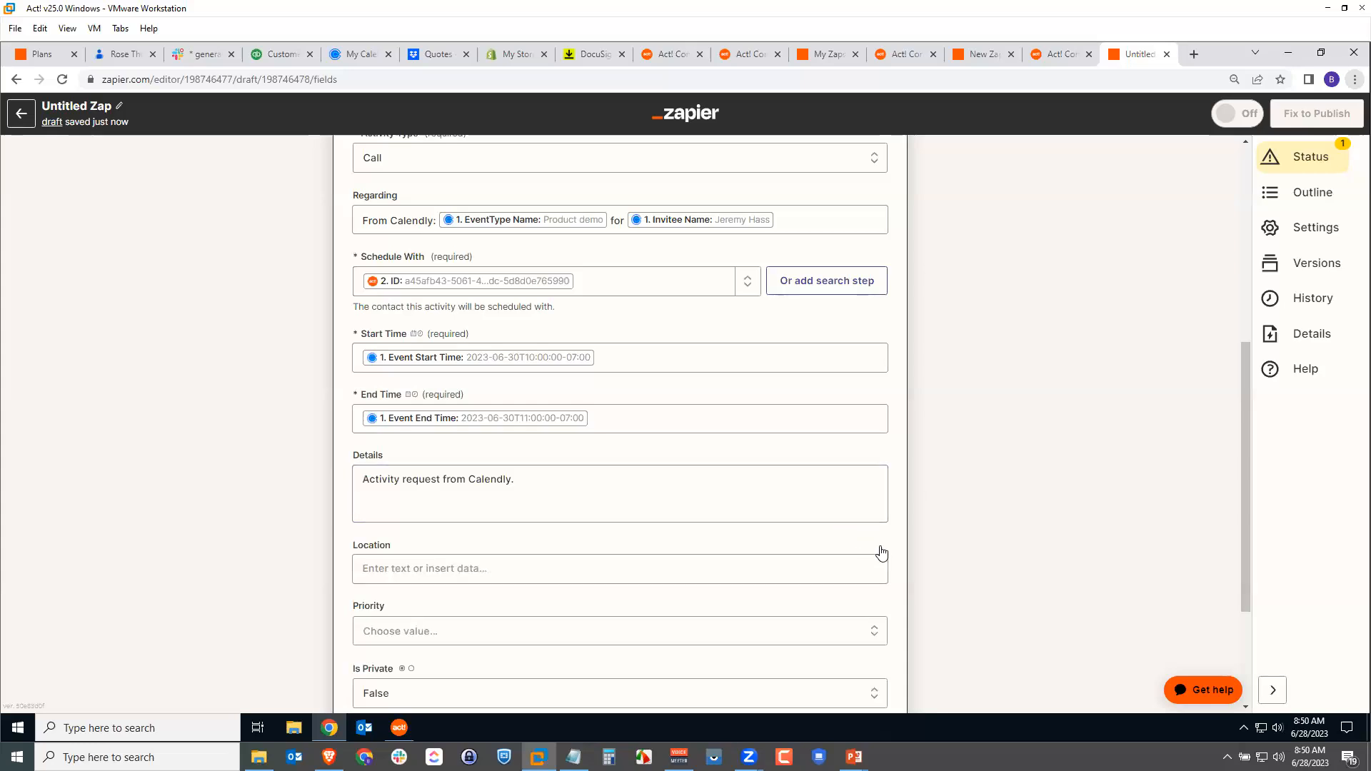
scroll(881, 549, down, 2)
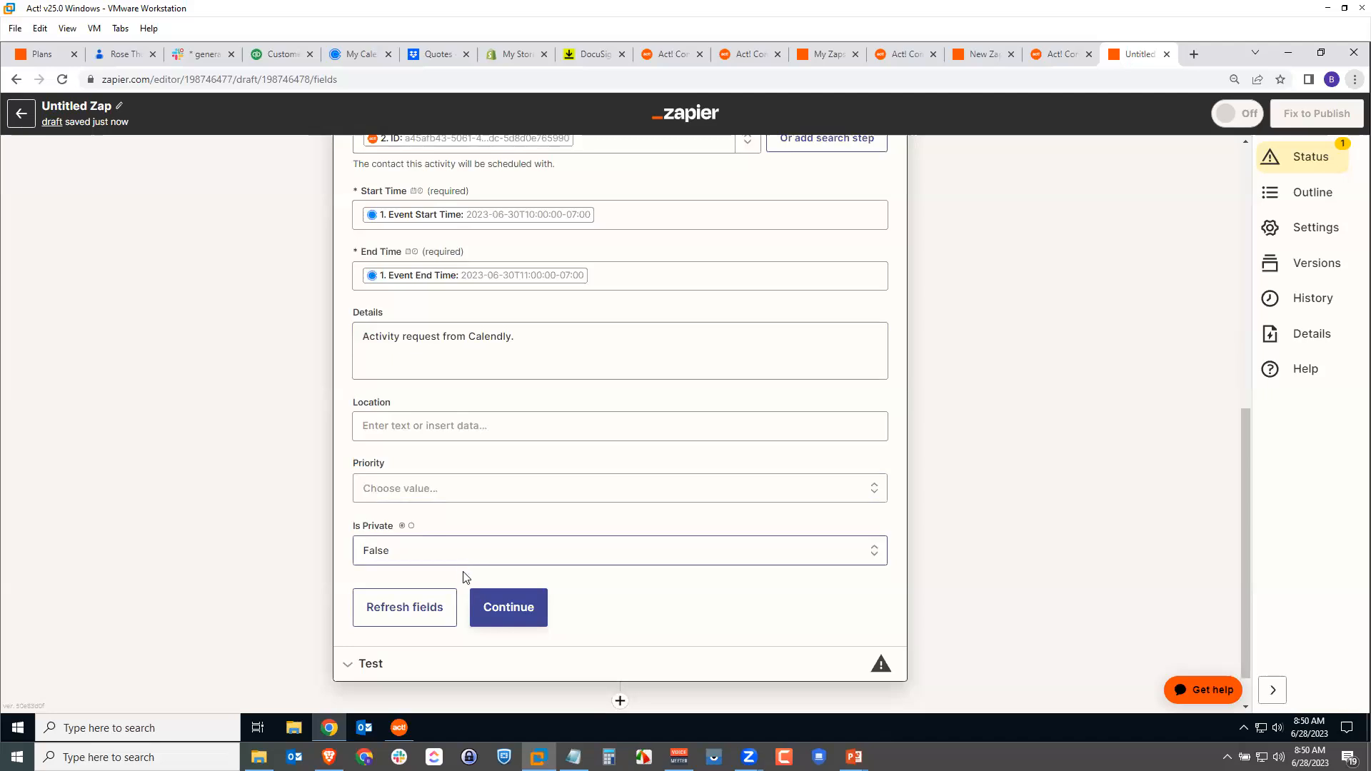
Continue, run Test action to send a sample Call activity to Act!, and switch to Act!
click(517, 609)
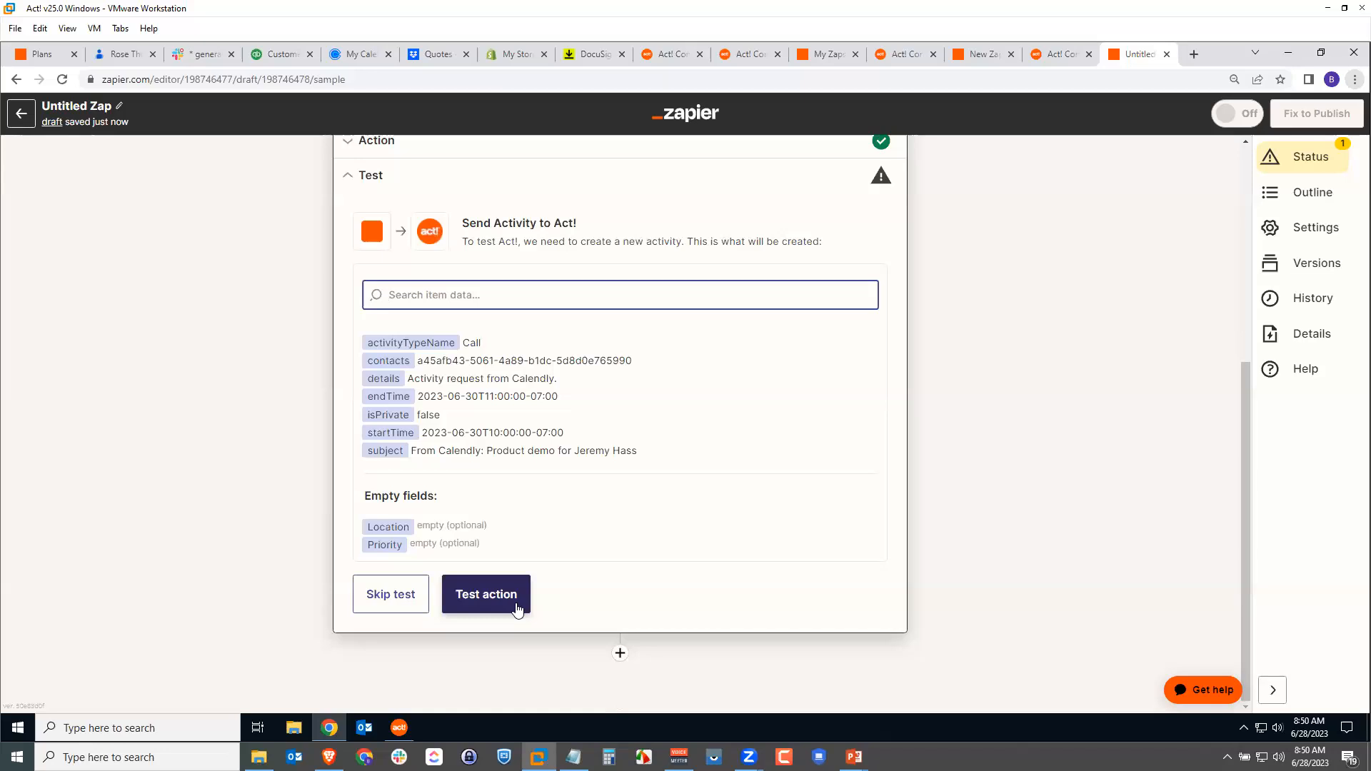
click(524, 604)
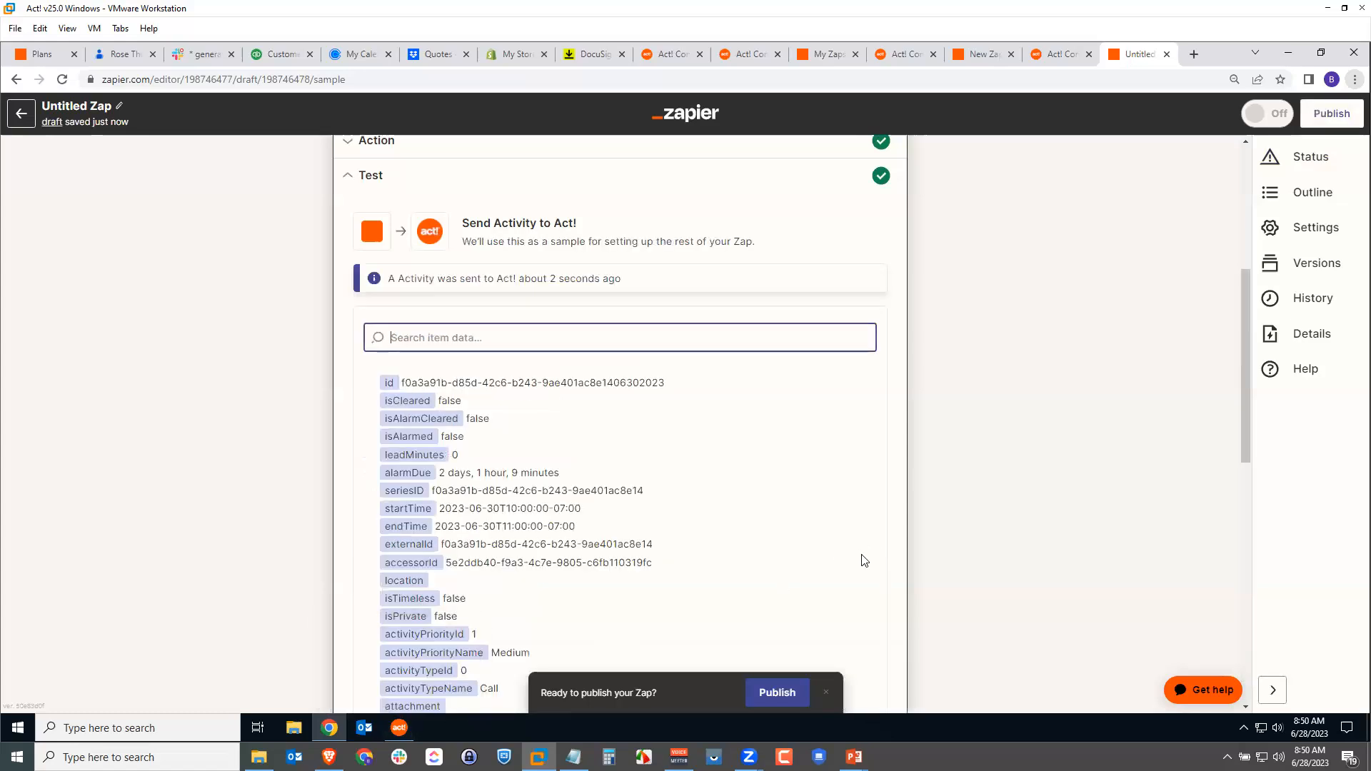
click(398, 728)
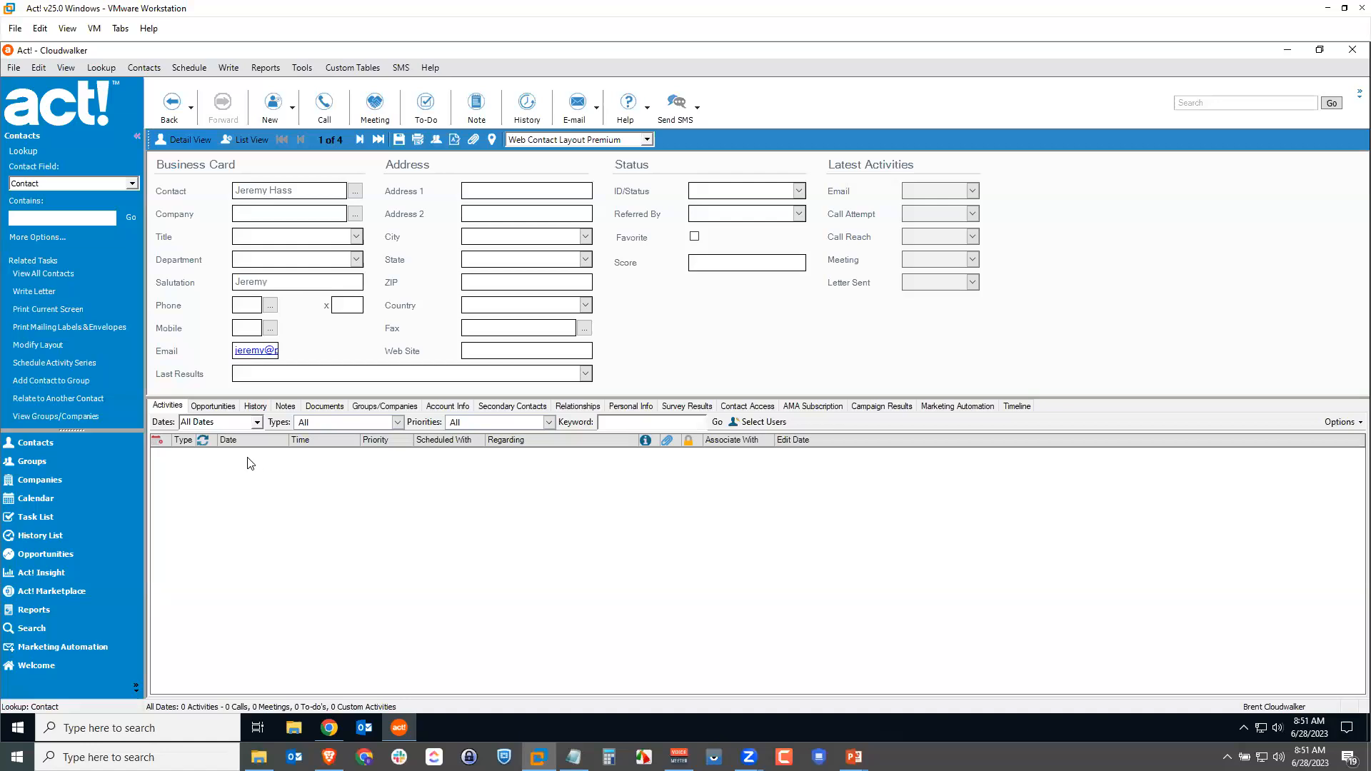
Open Act!'s Task List, select the 6/30/2023 Calendly product demo call, then switch back to the browser
click(50, 516)
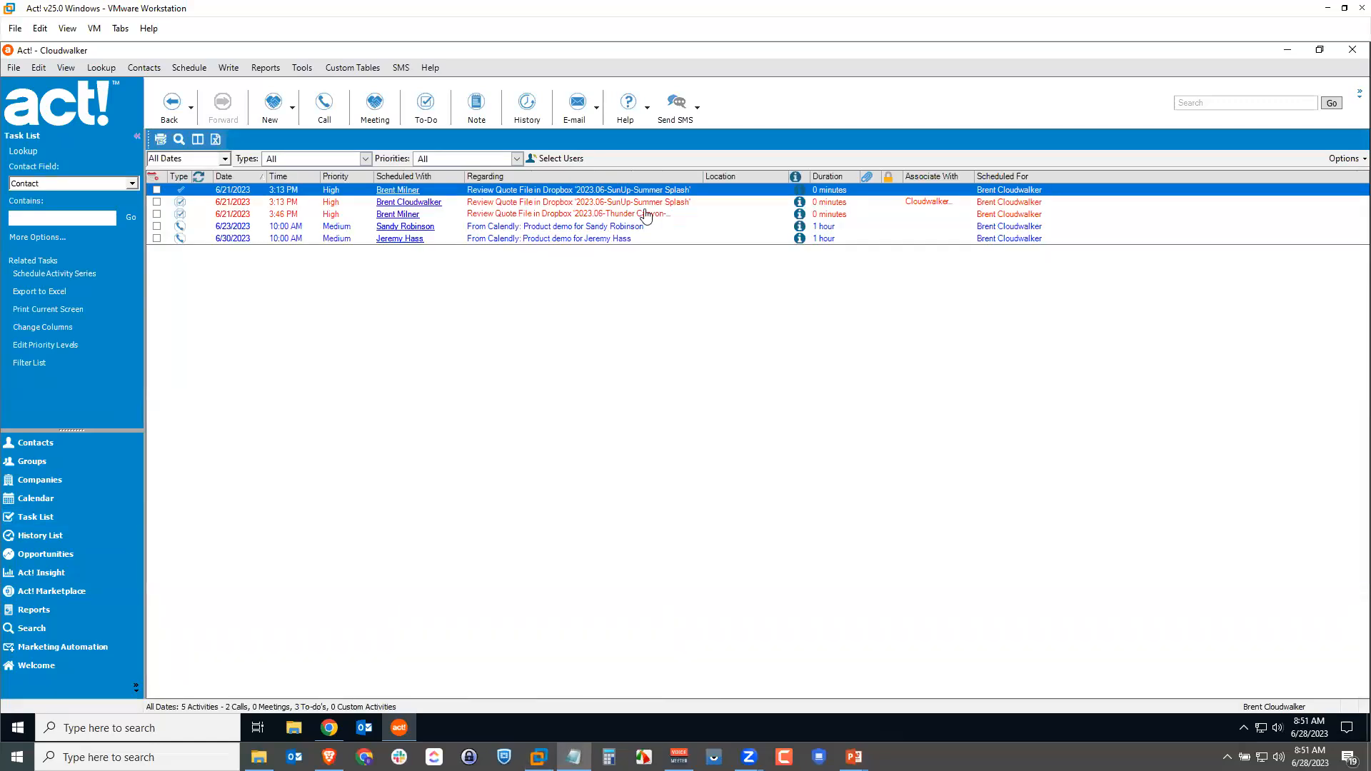
click(648, 371)
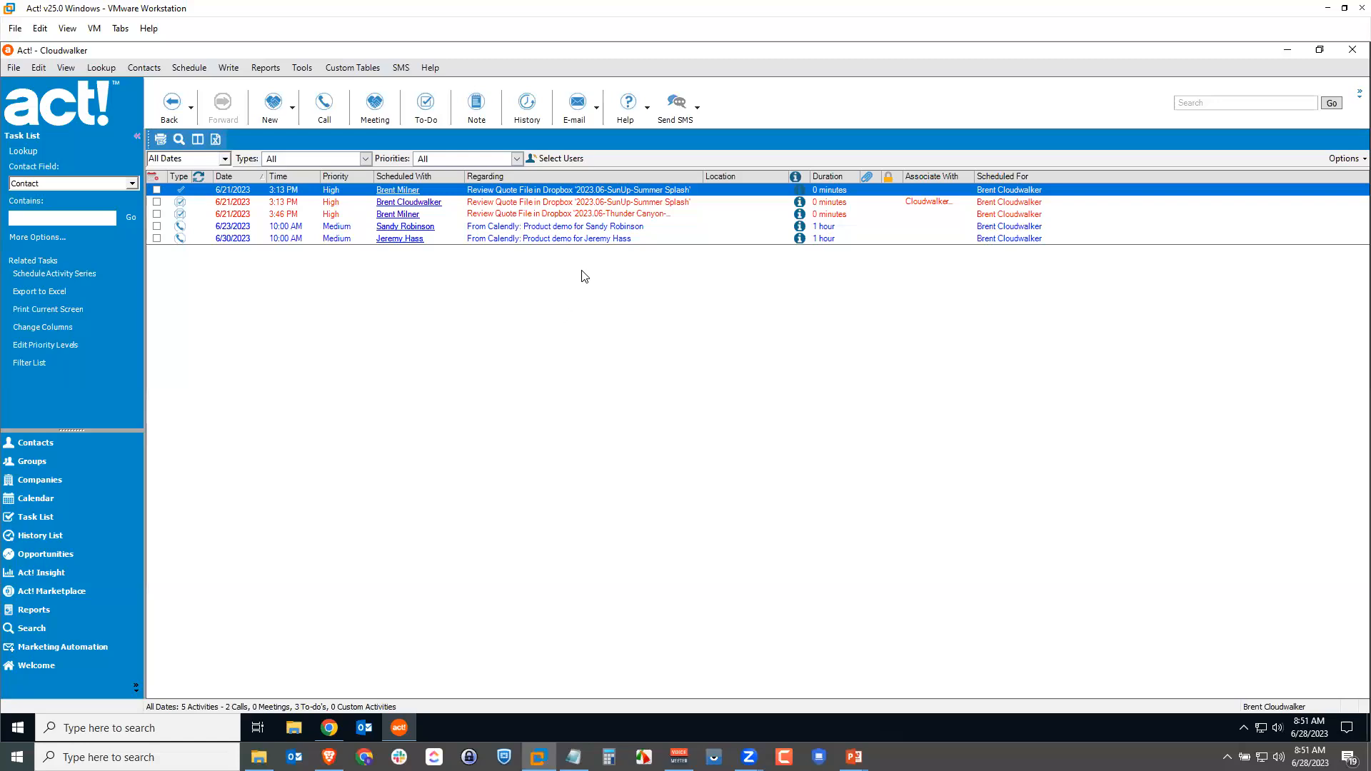
click(544, 239)
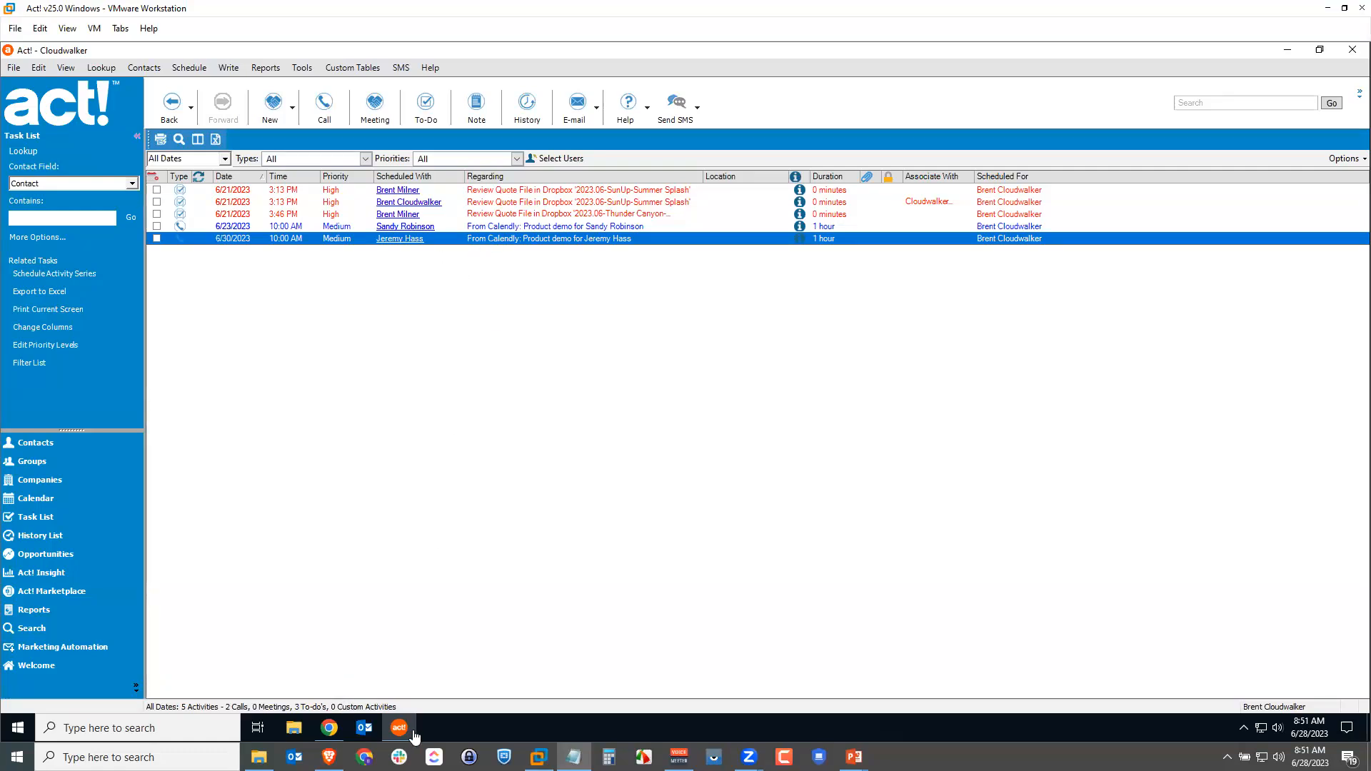
click(331, 729)
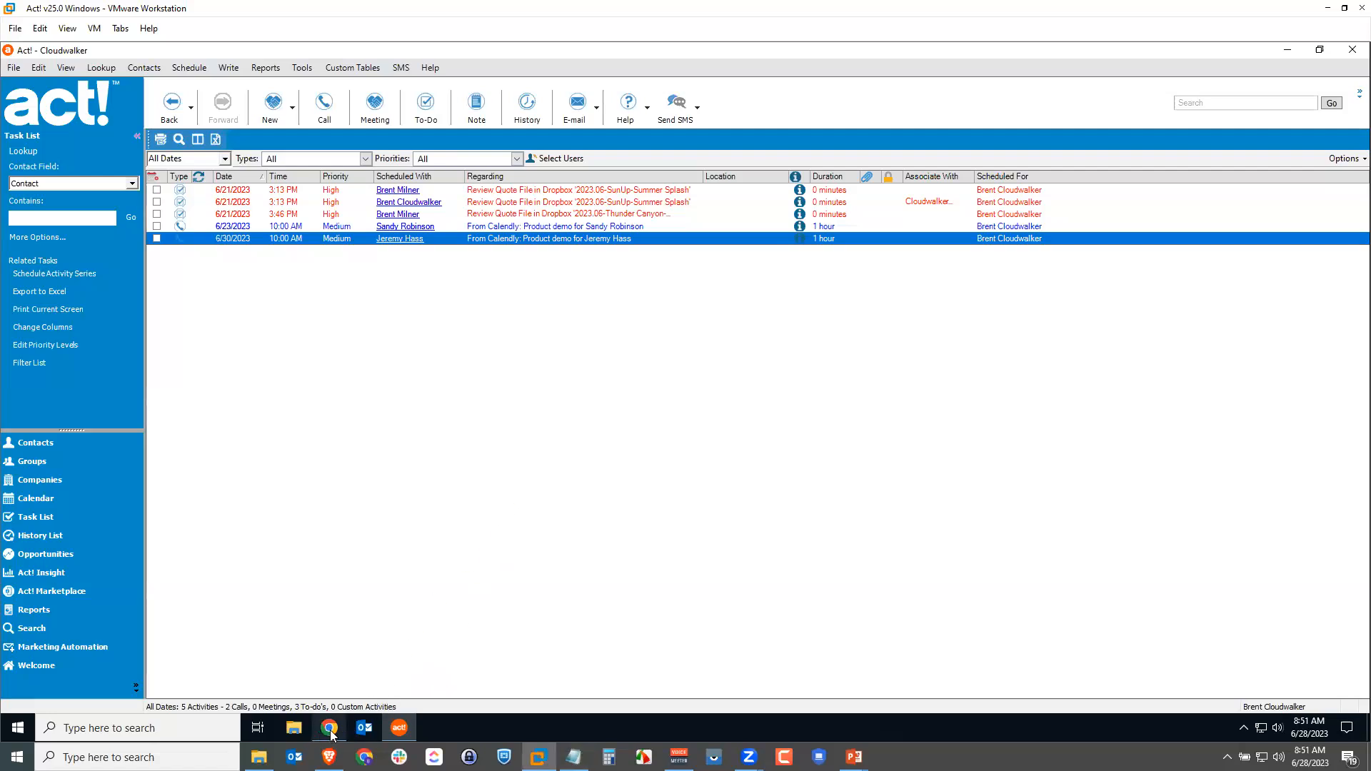
Back in the Zap editor, publish the Zap so it is switched on, declining the template prompt
click(330, 730)
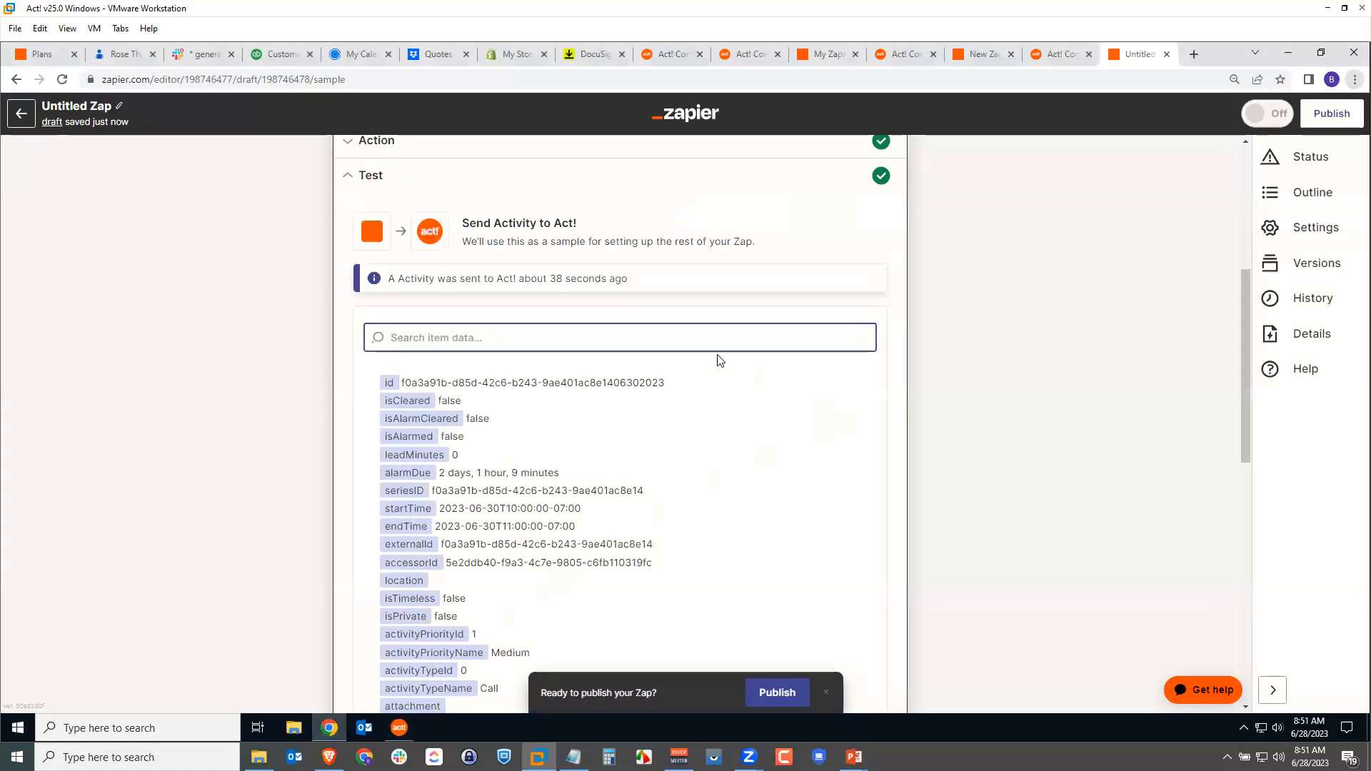
scroll(1046, 447, down, 5)
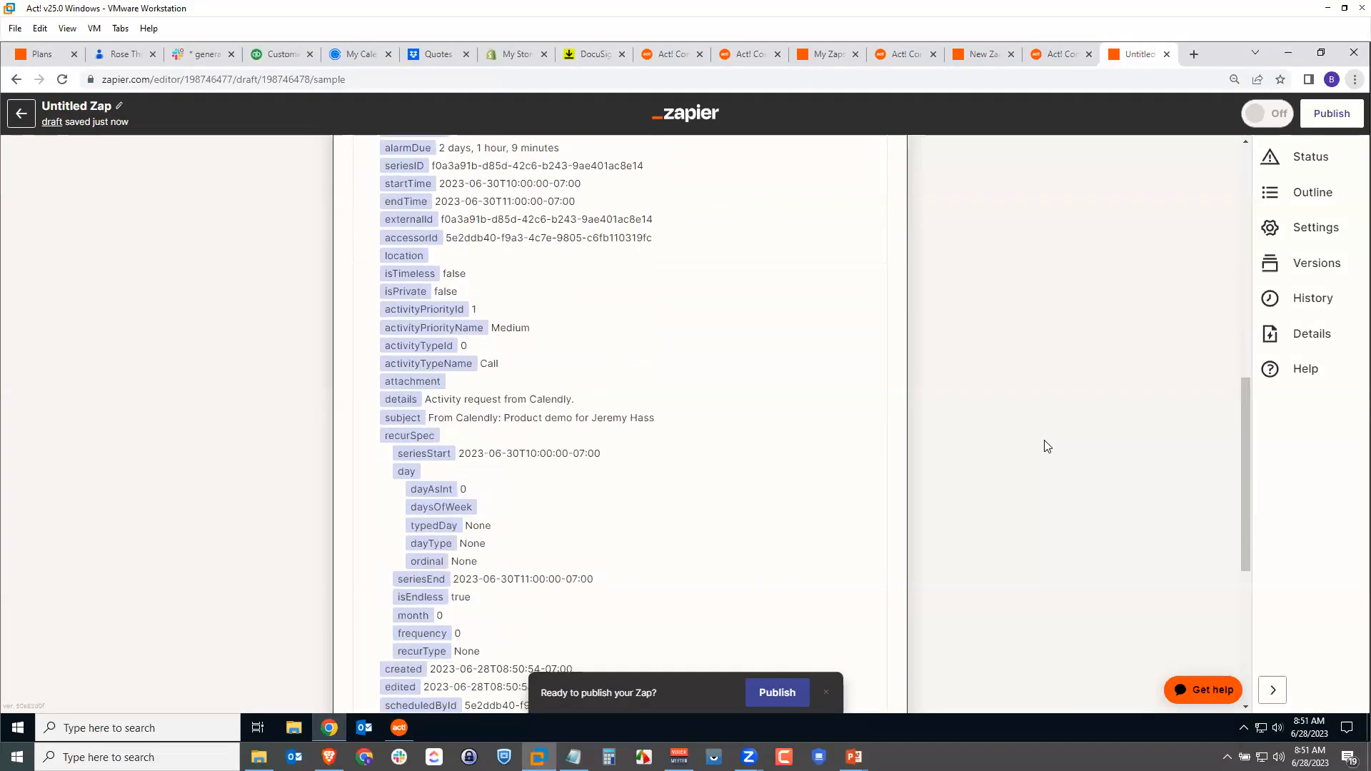
scroll(1042, 446, down, 5)
click(493, 561)
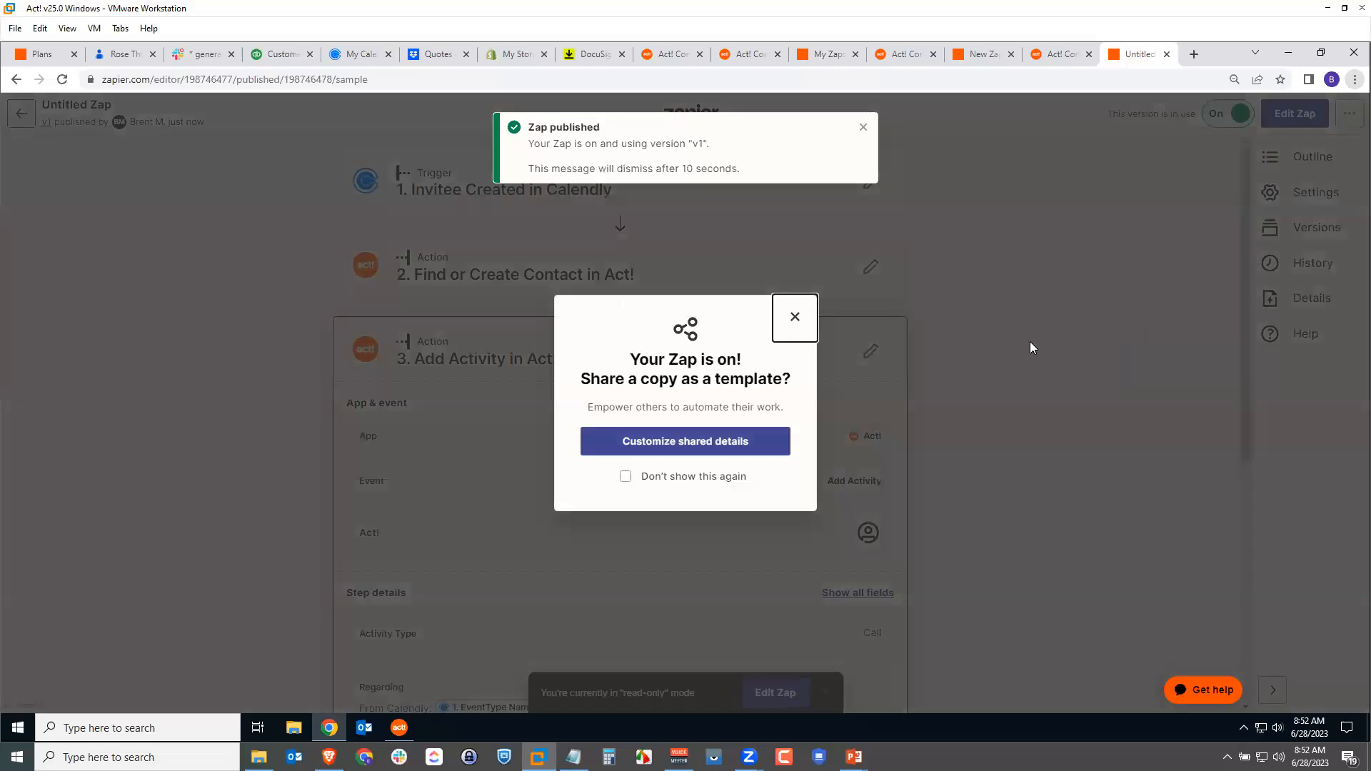
click(794, 318)
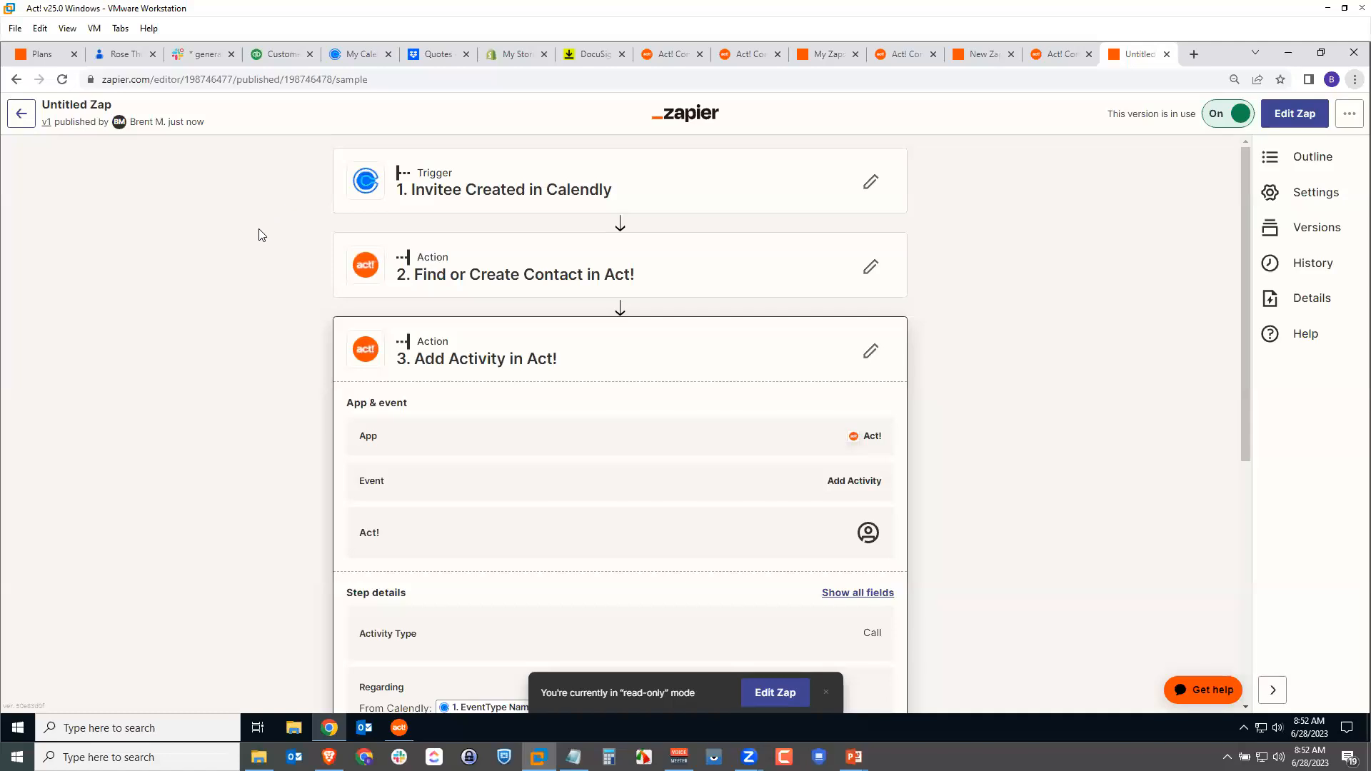
Rename the Zap to 'Calendly to Act!' and return to the Zaps list
click(91, 102)
text(Calendly to Act!)
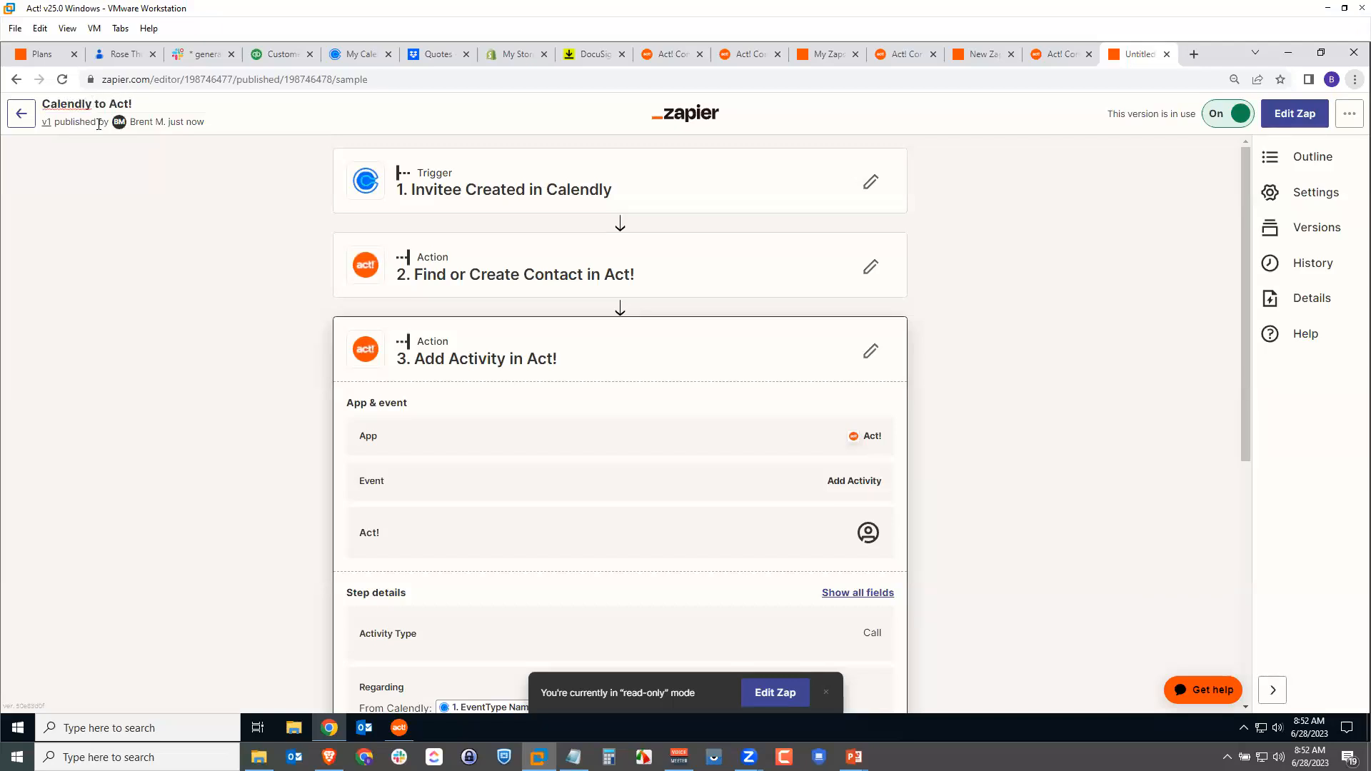
click(157, 226)
click(21, 113)
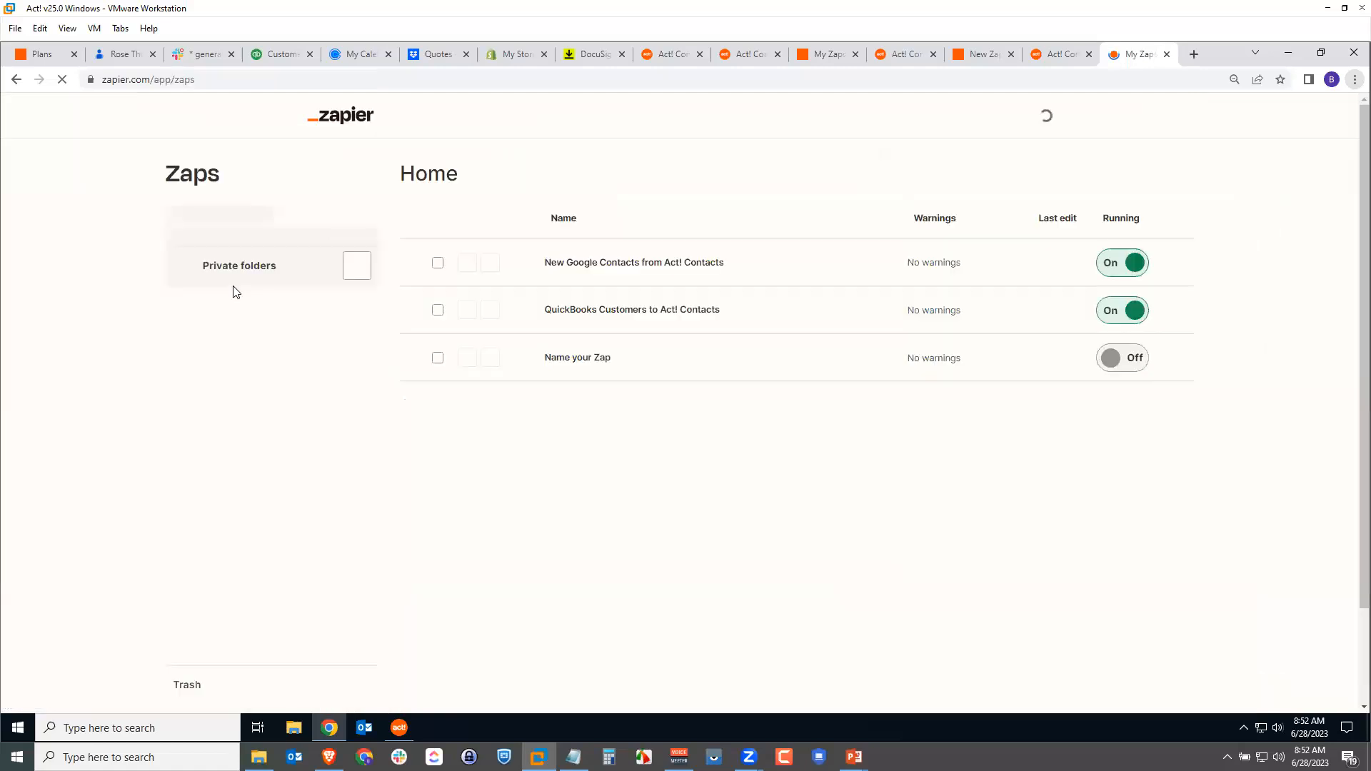
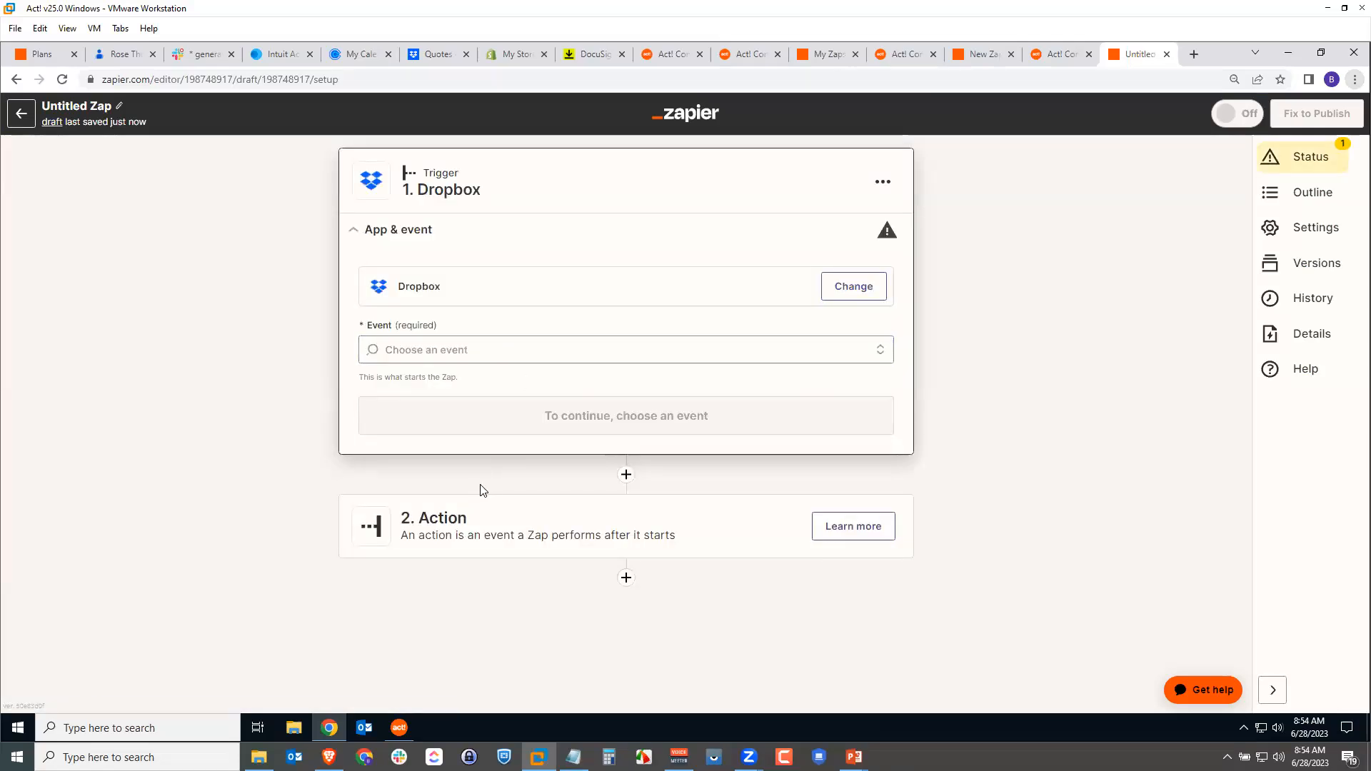
Choose 'New File in Folder' as the Dropbox trigger event and sign in to the Dropbox account
click(413, 349)
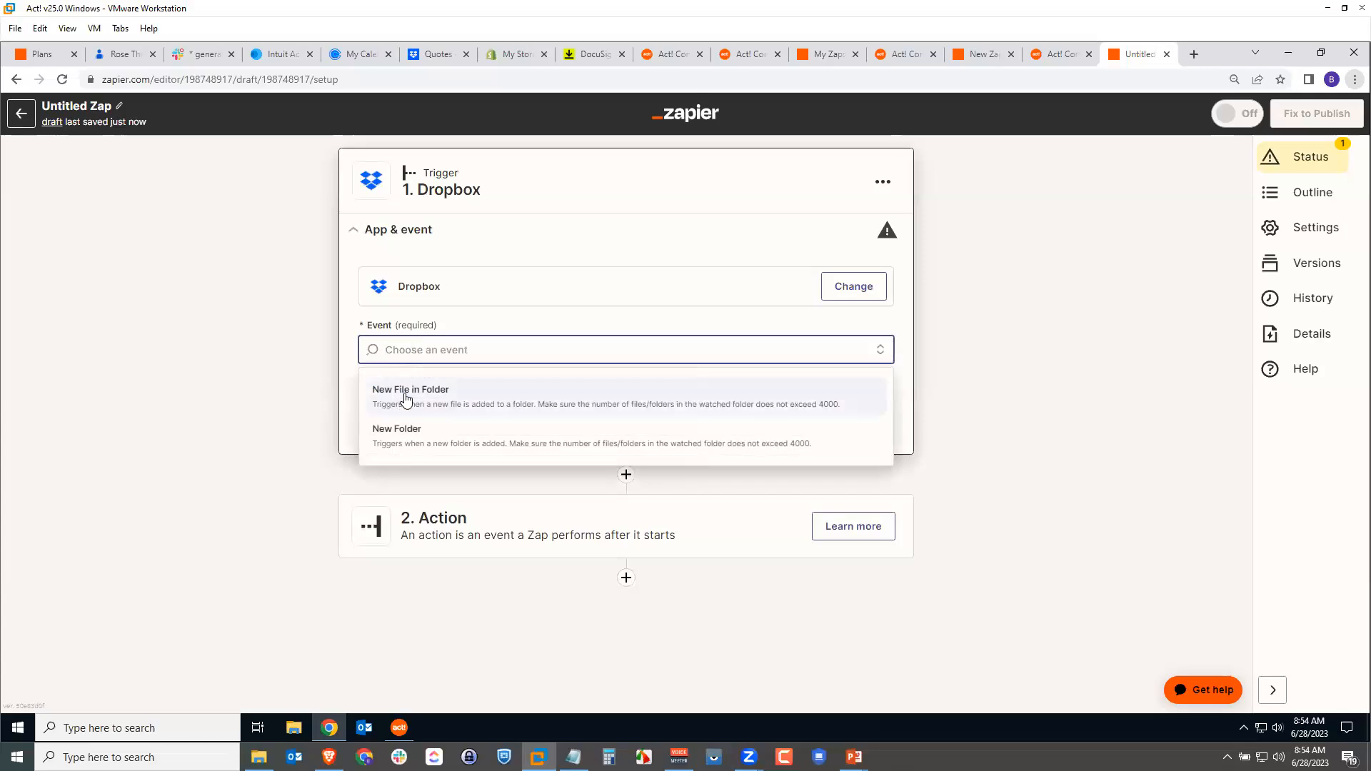
click(482, 402)
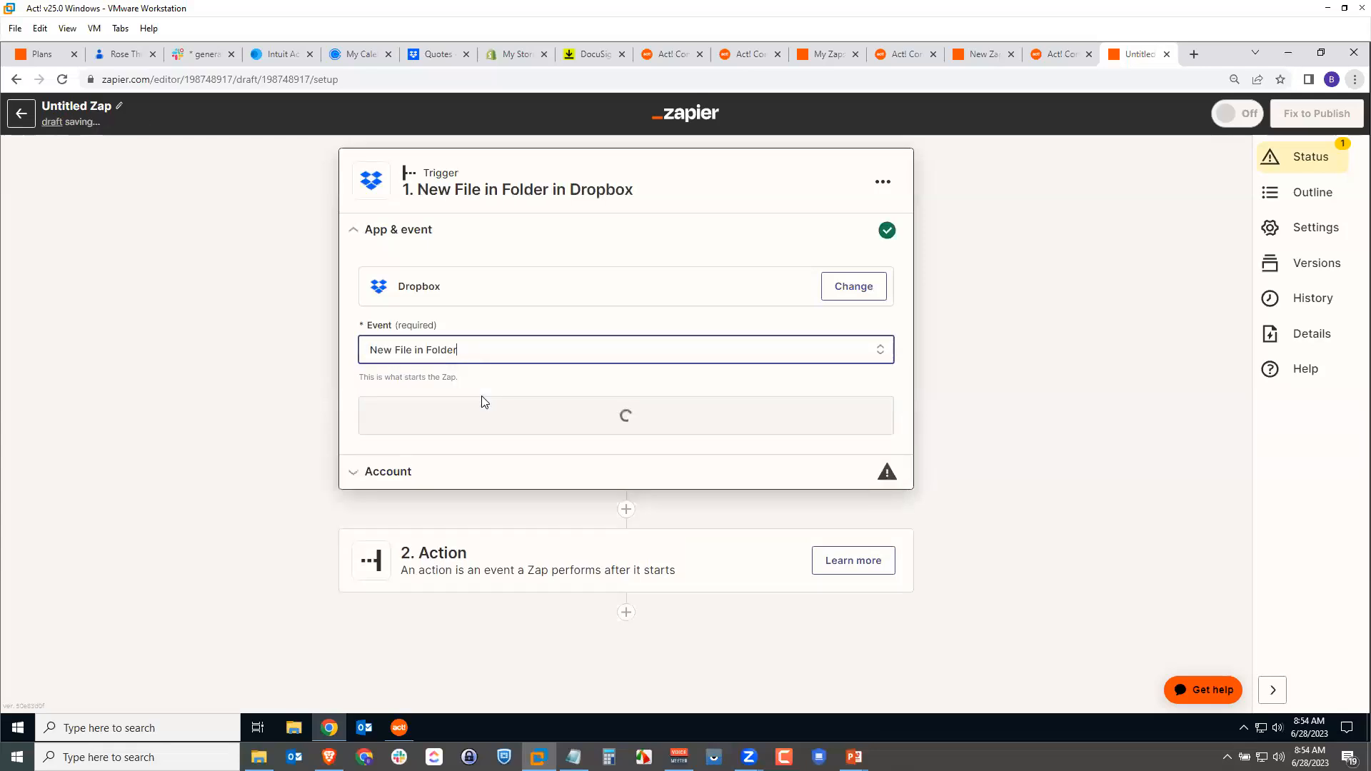
click(601, 414)
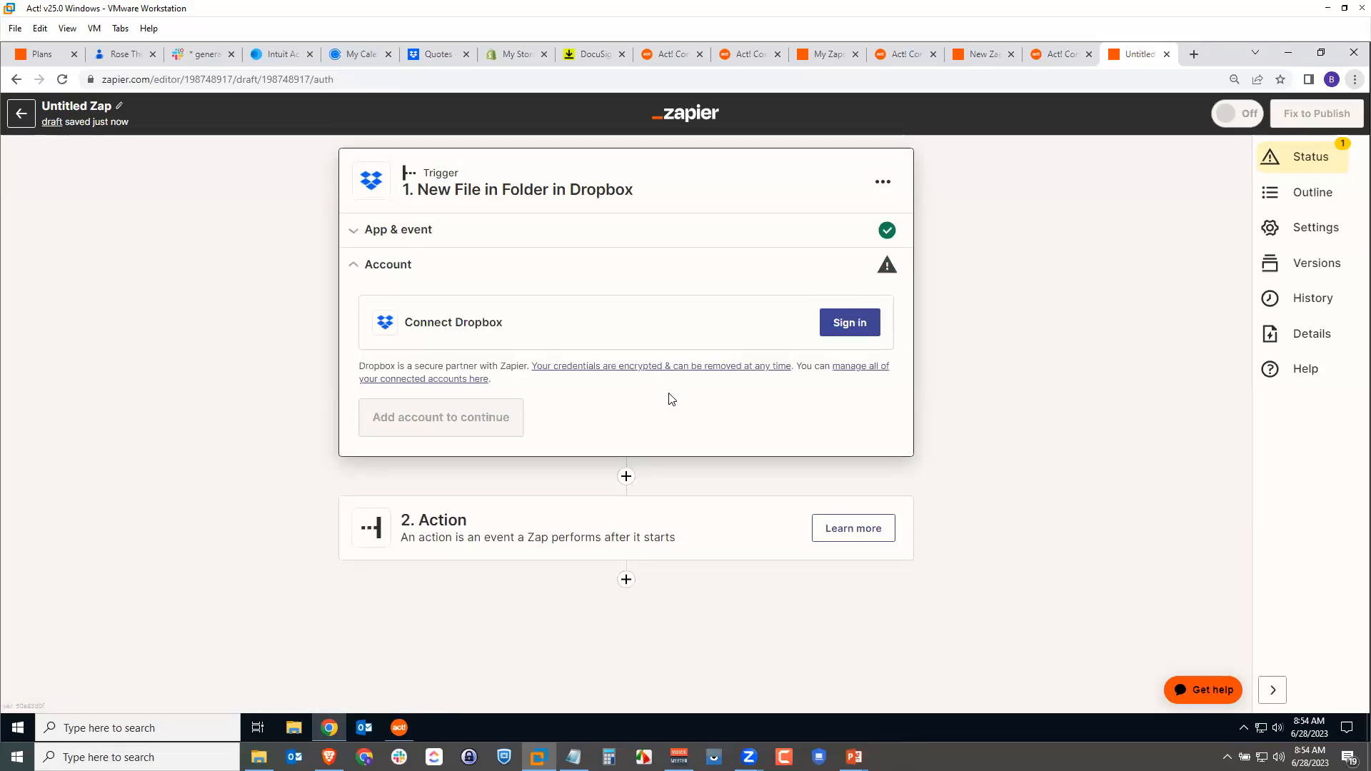
click(837, 325)
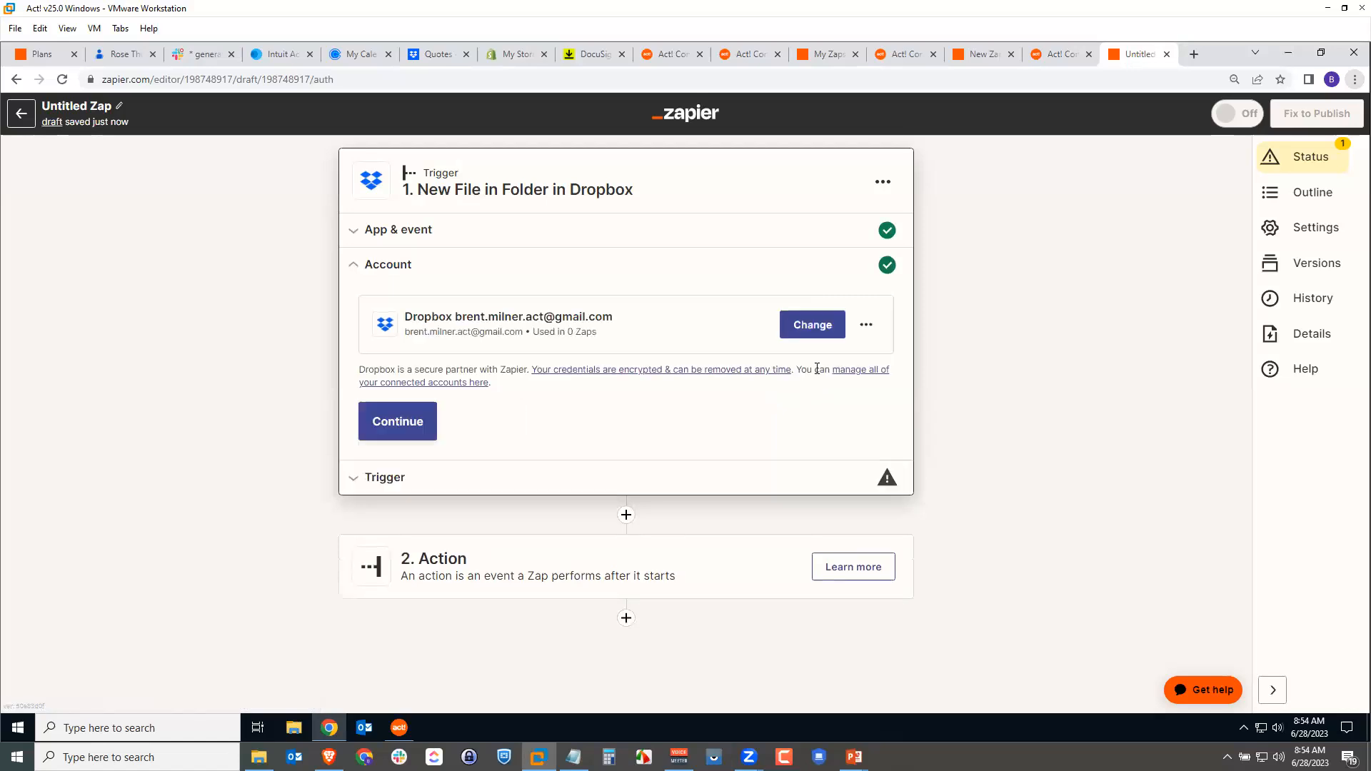
click(407, 423)
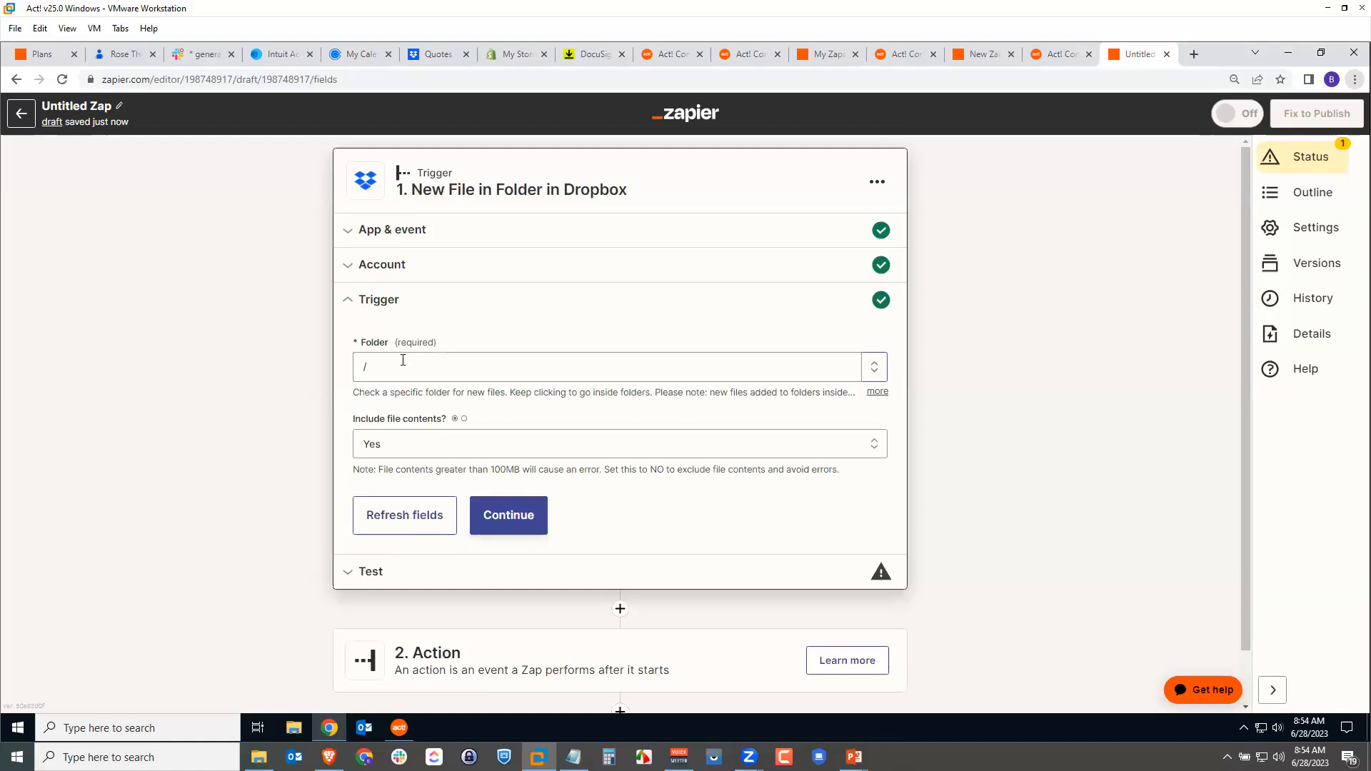
Point the trigger at the /Quotes folder with Include file contents set to No
click(402, 360)
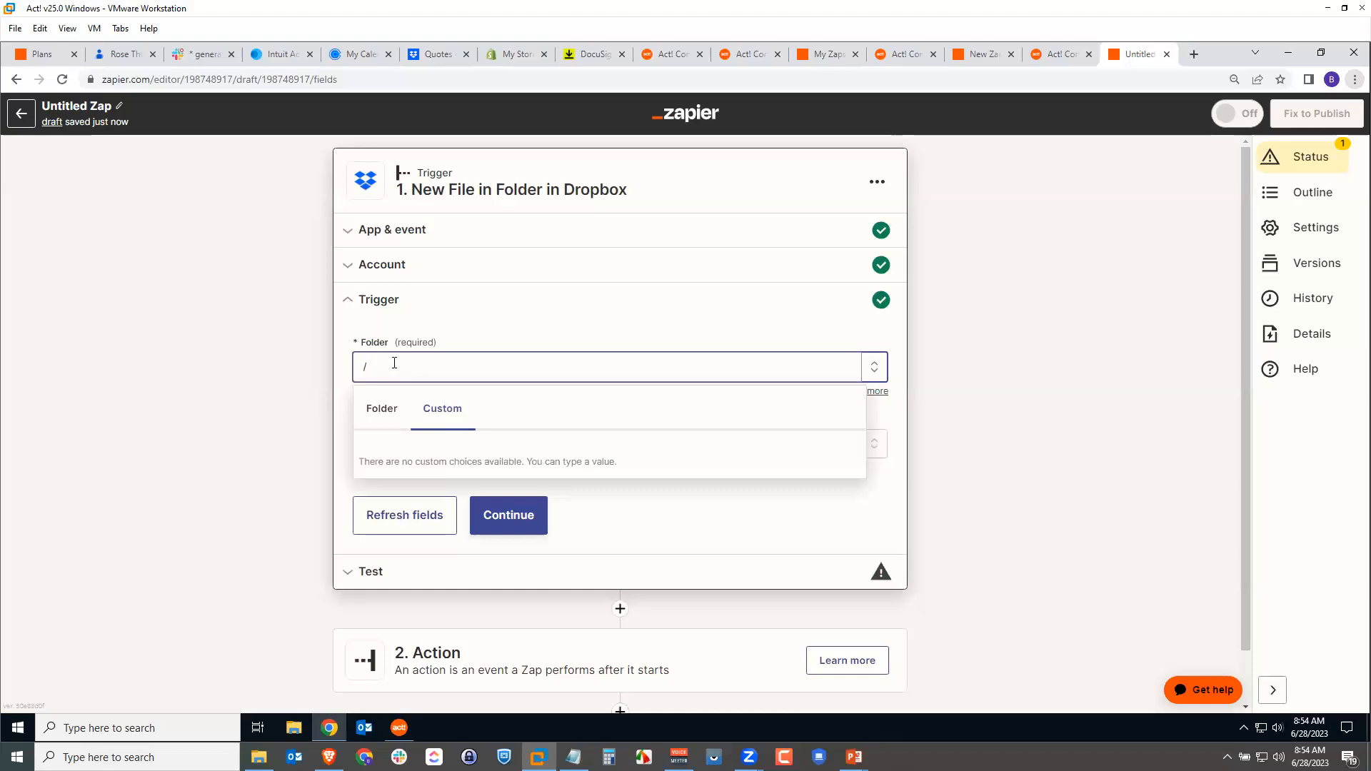
click(395, 415)
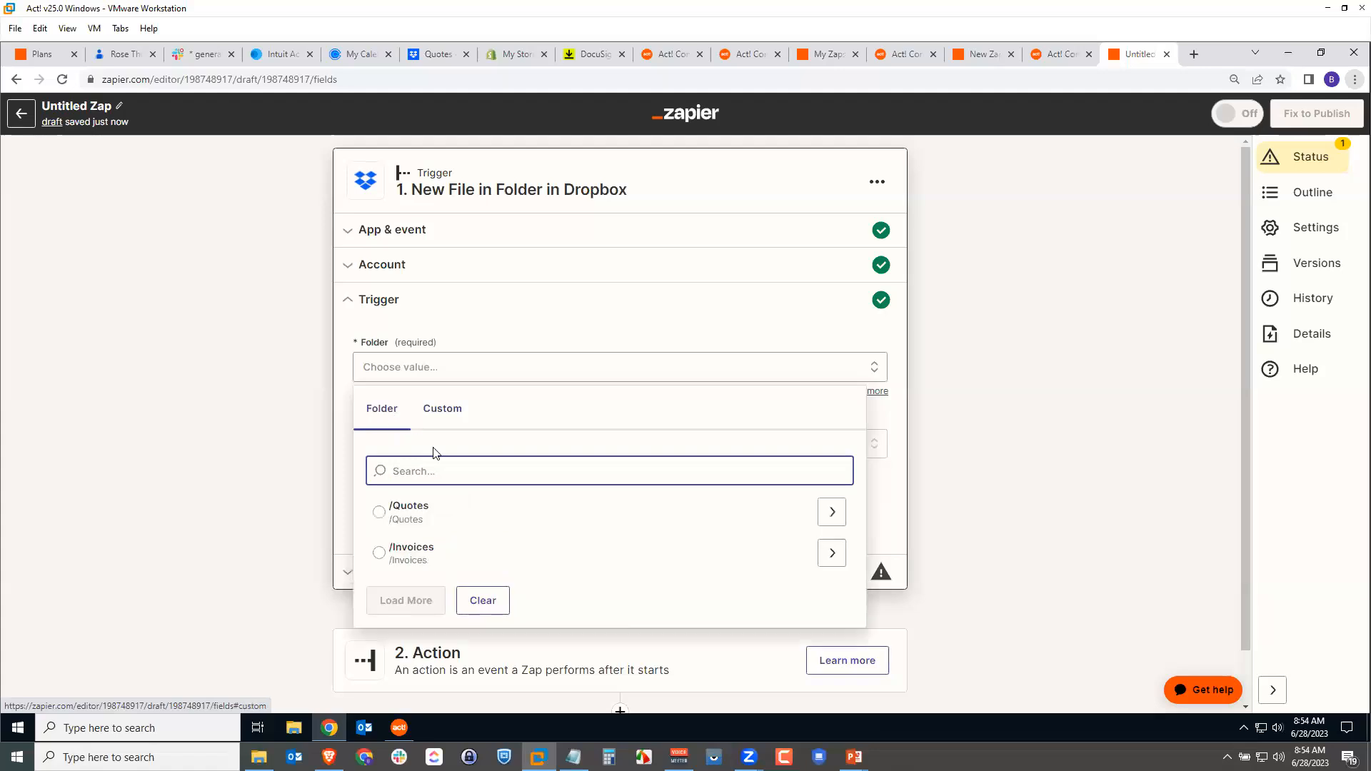
click(379, 513)
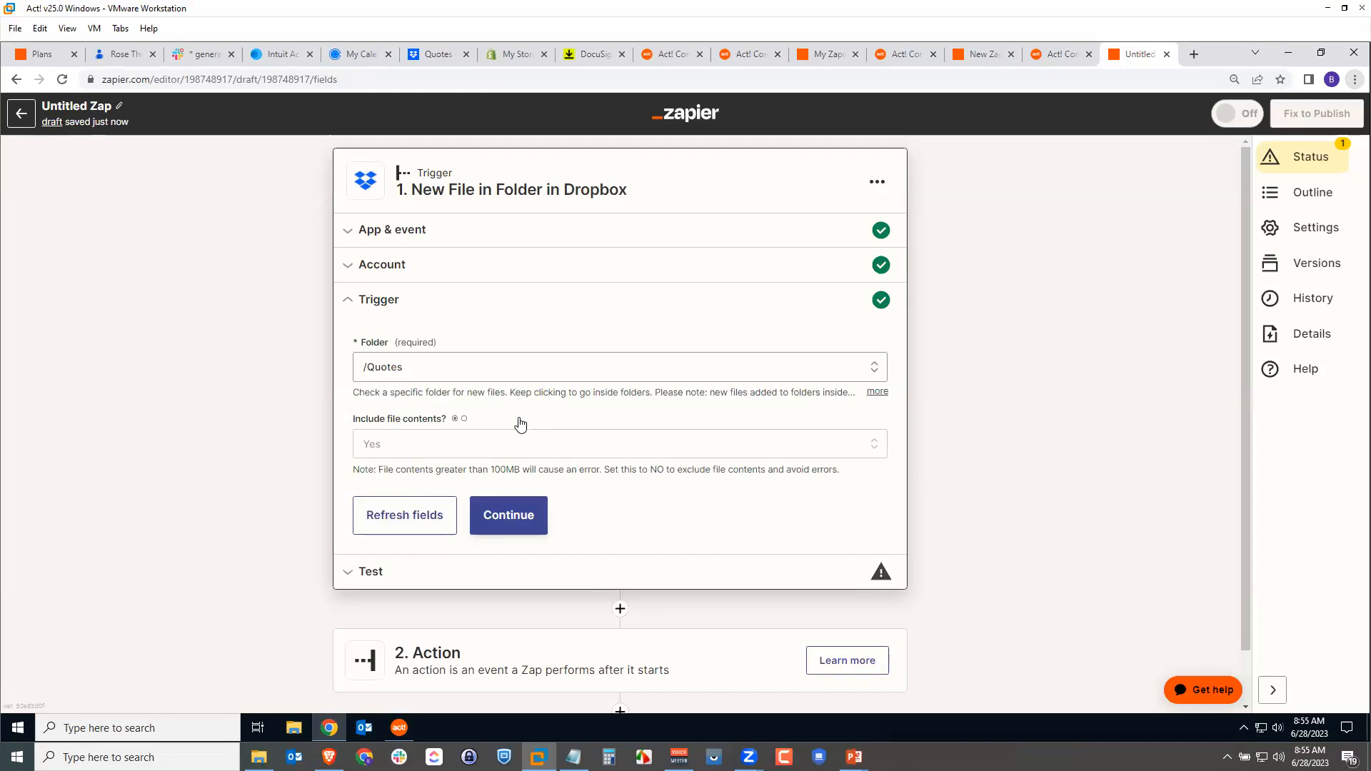
click(400, 444)
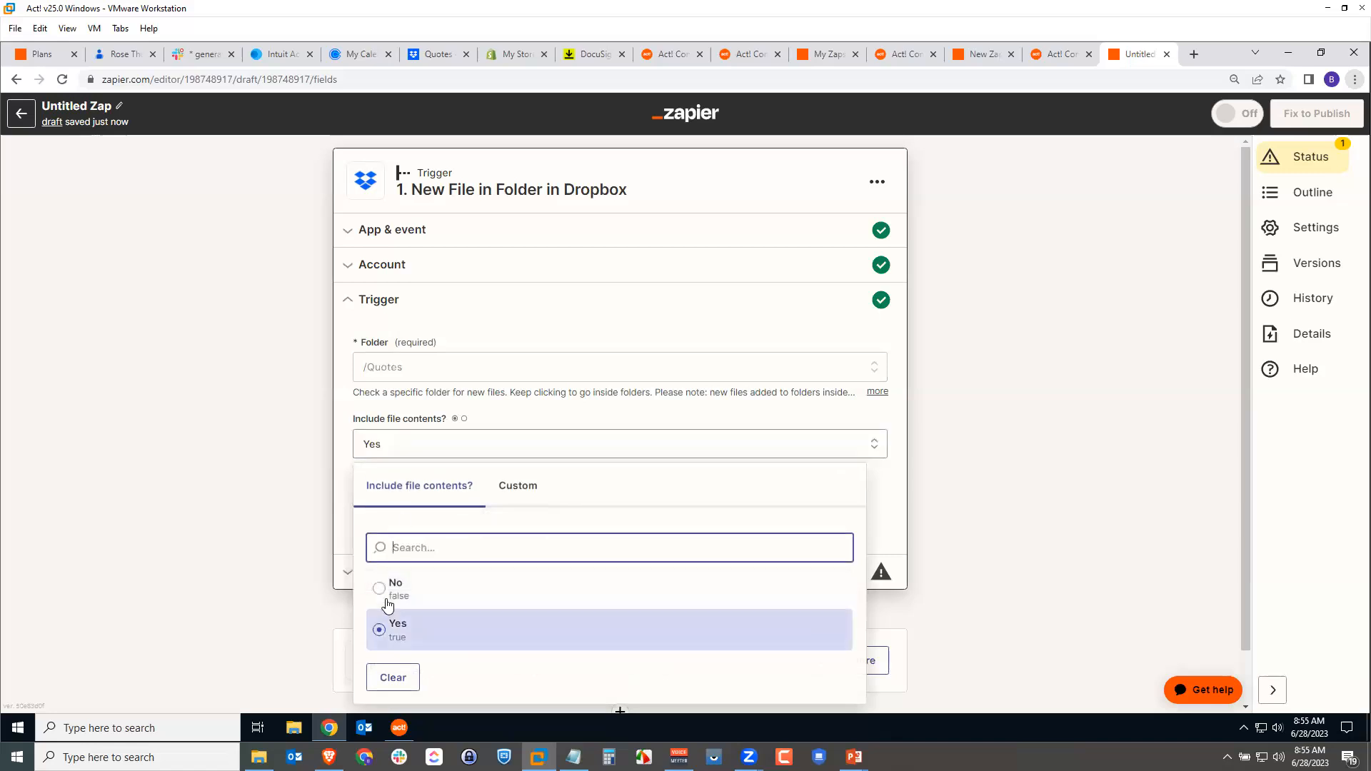
click(389, 598)
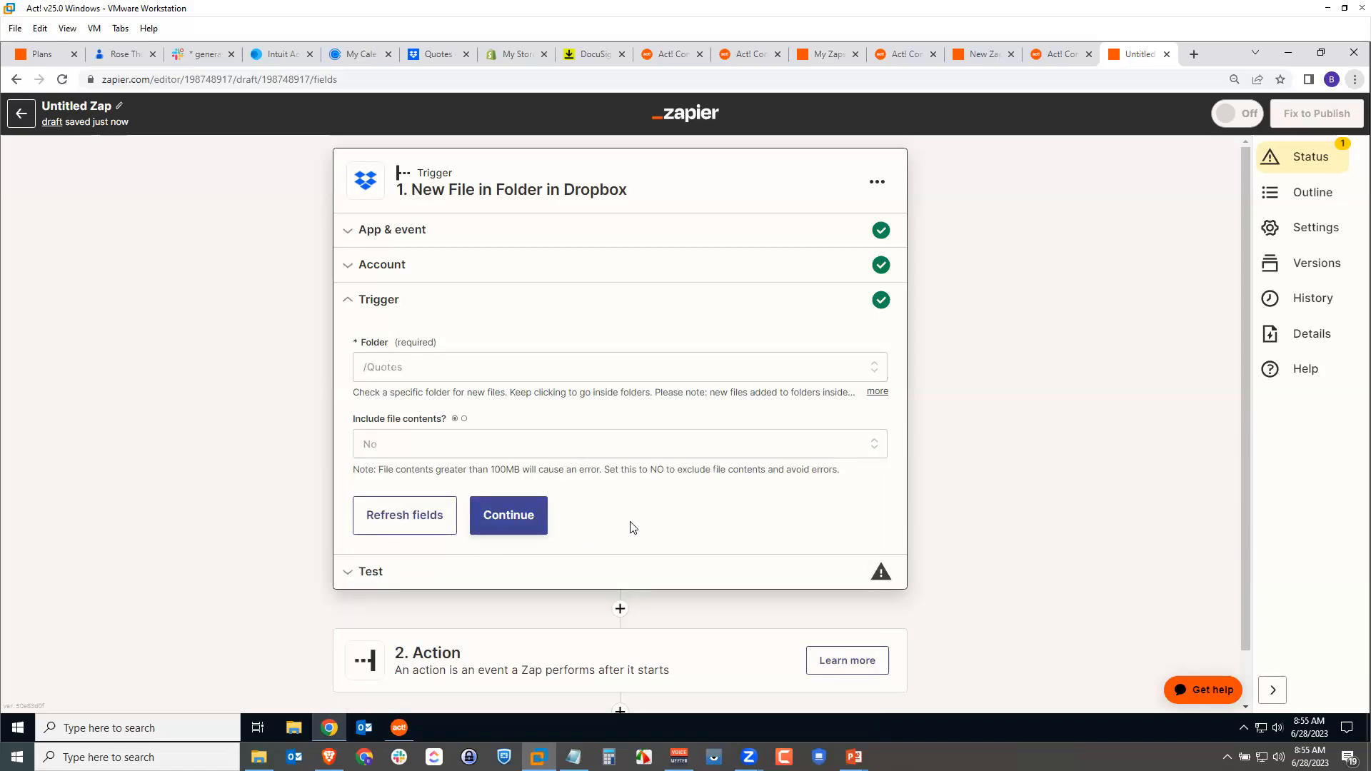
click(498, 517)
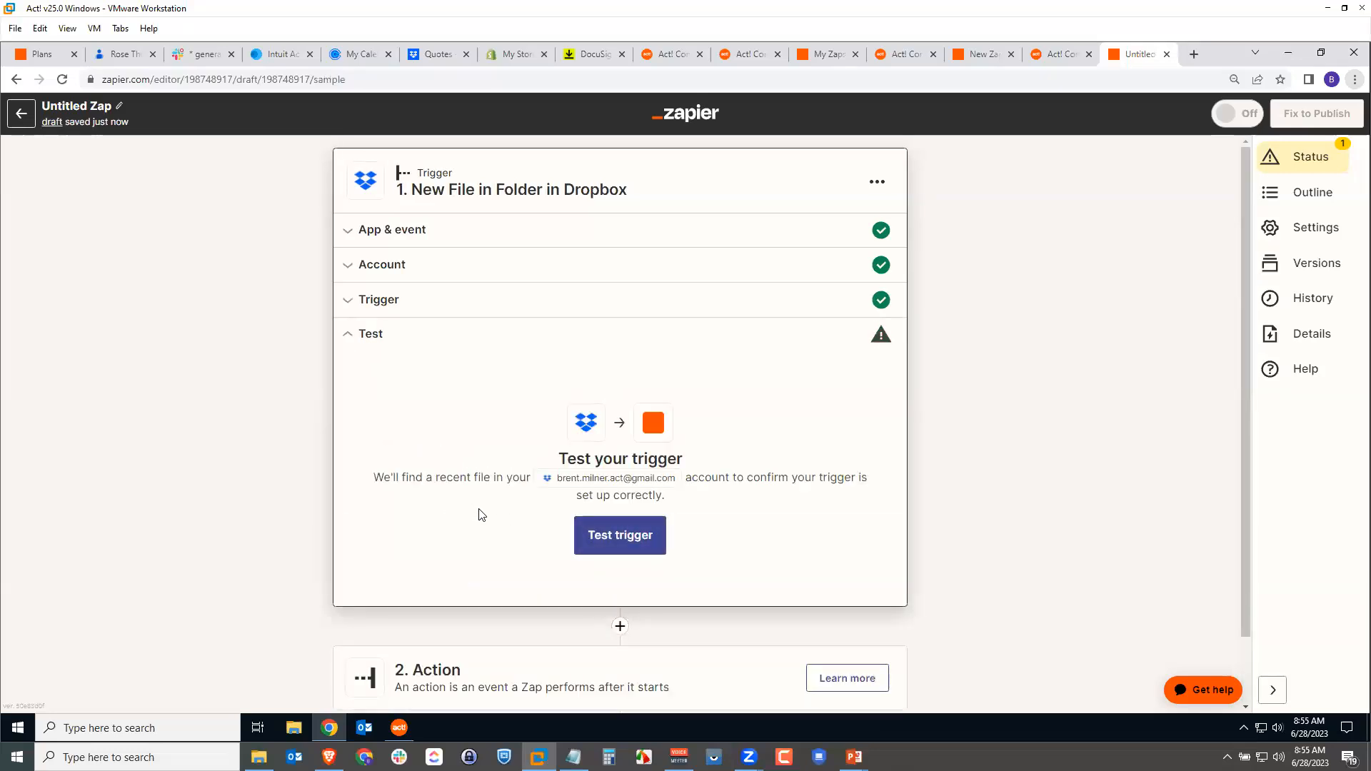
Test the trigger and select File A, '2023-06-Quote-Good Liquid-Grand Opening.pdf', as the sample
click(619, 538)
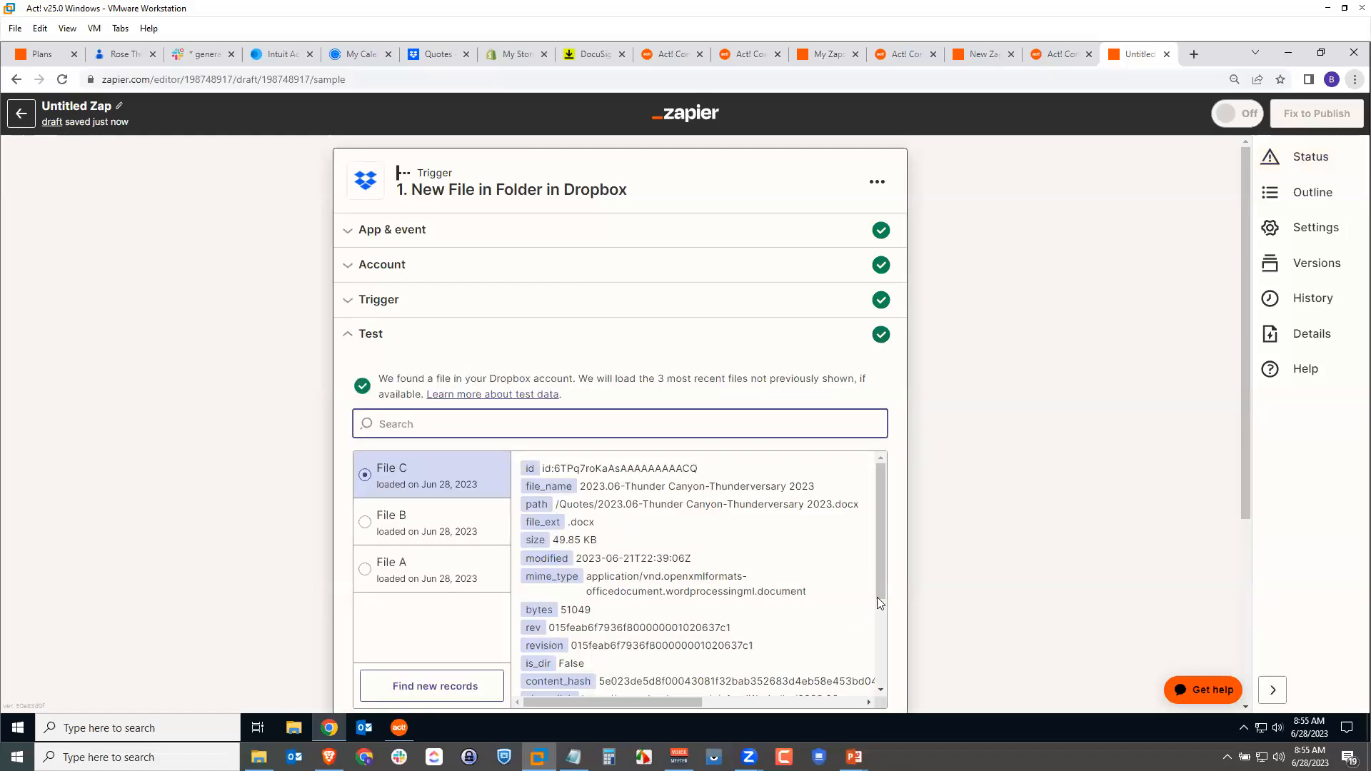
drag(882, 541, 882, 558)
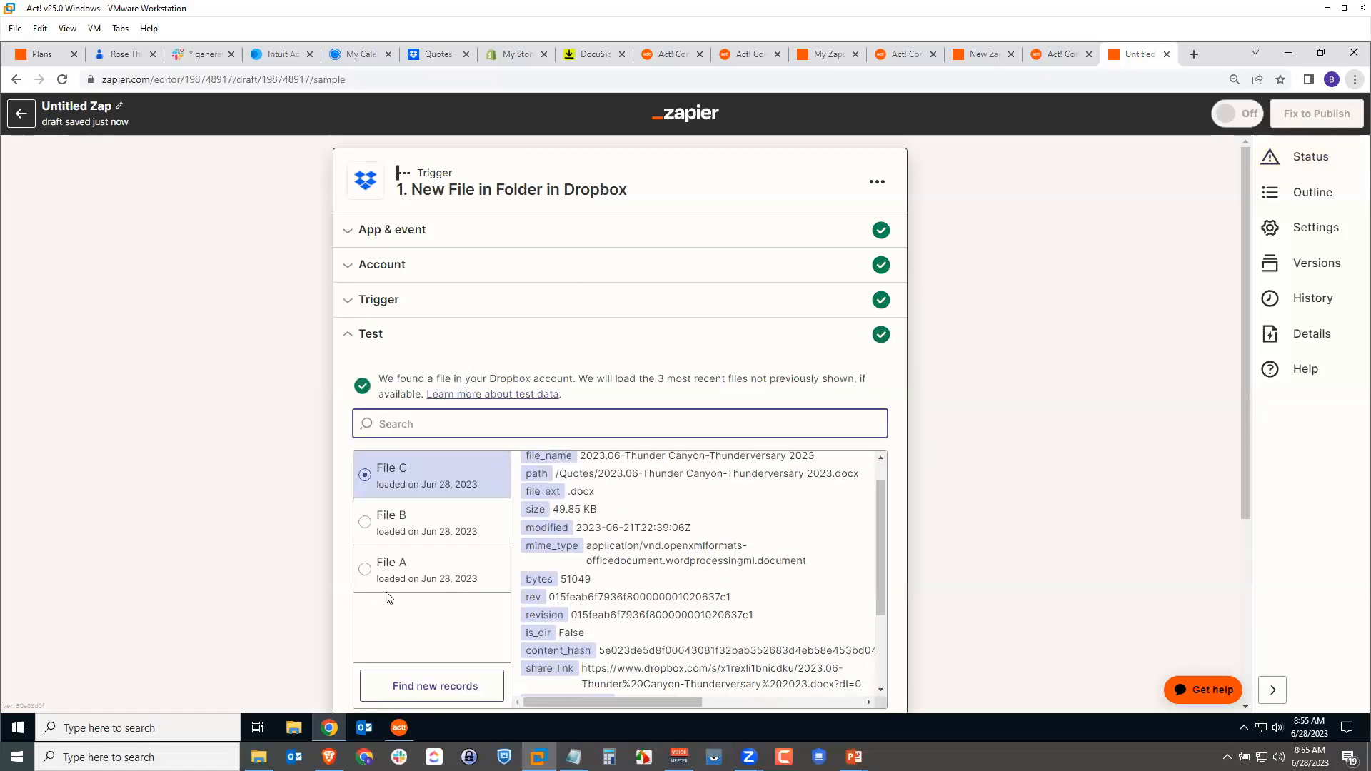
click(368, 571)
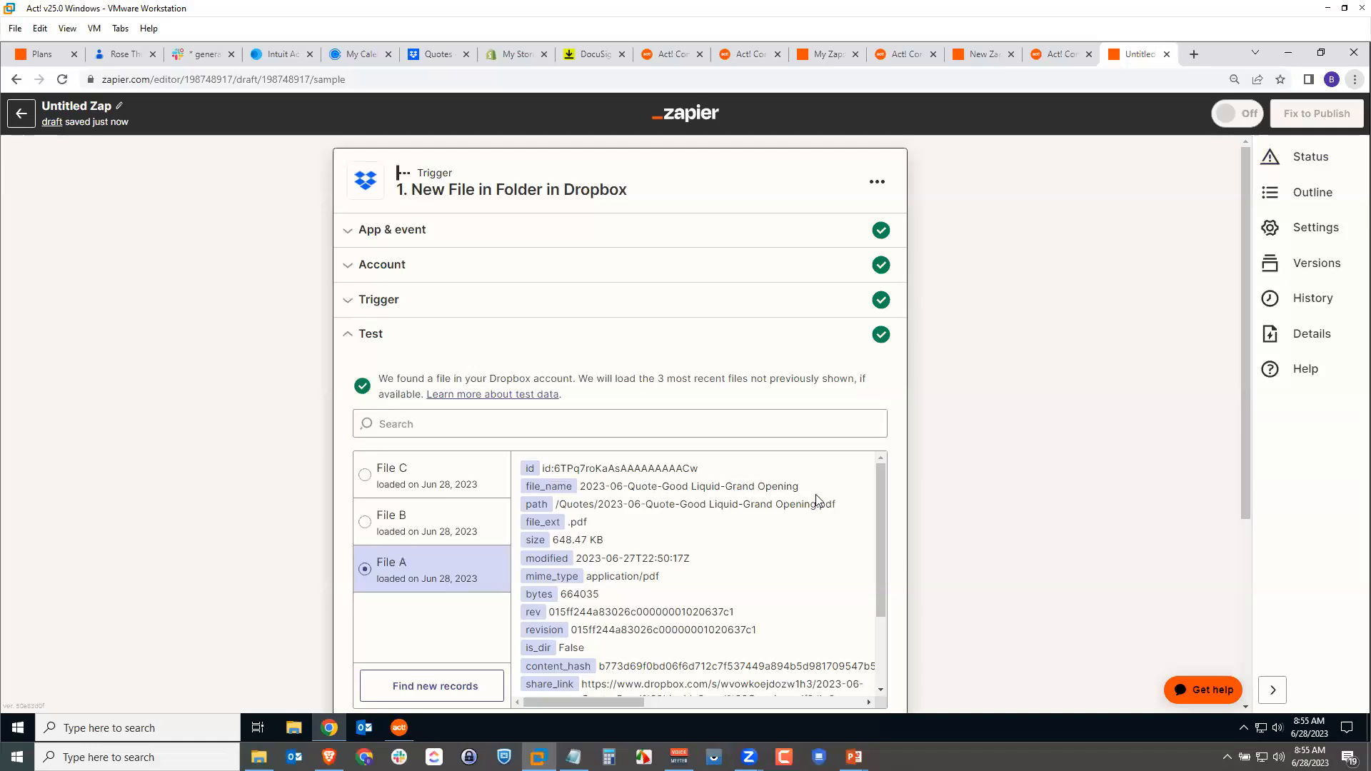
drag(878, 504, 790, 497)
Check the Dropbox Quotes folder, then continue with File A as the test record
click(436, 54)
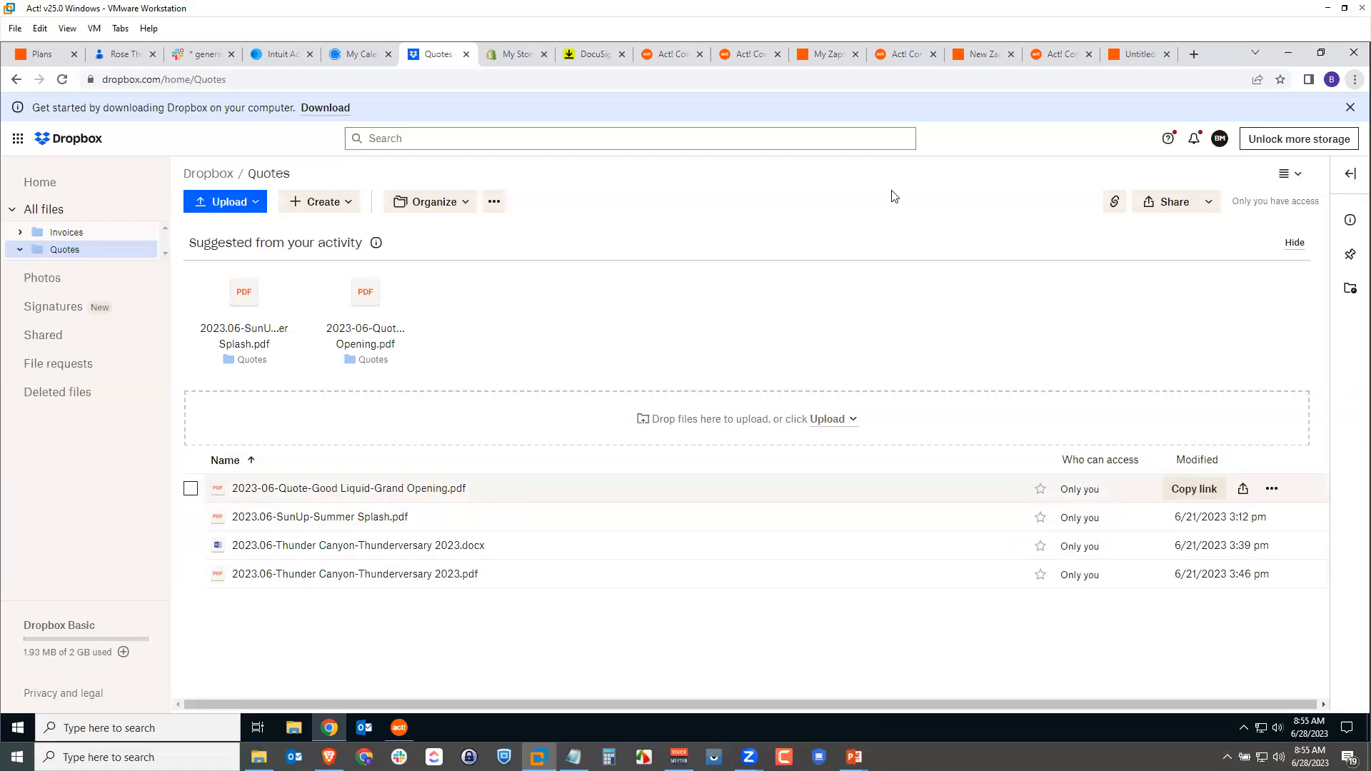
click(1136, 57)
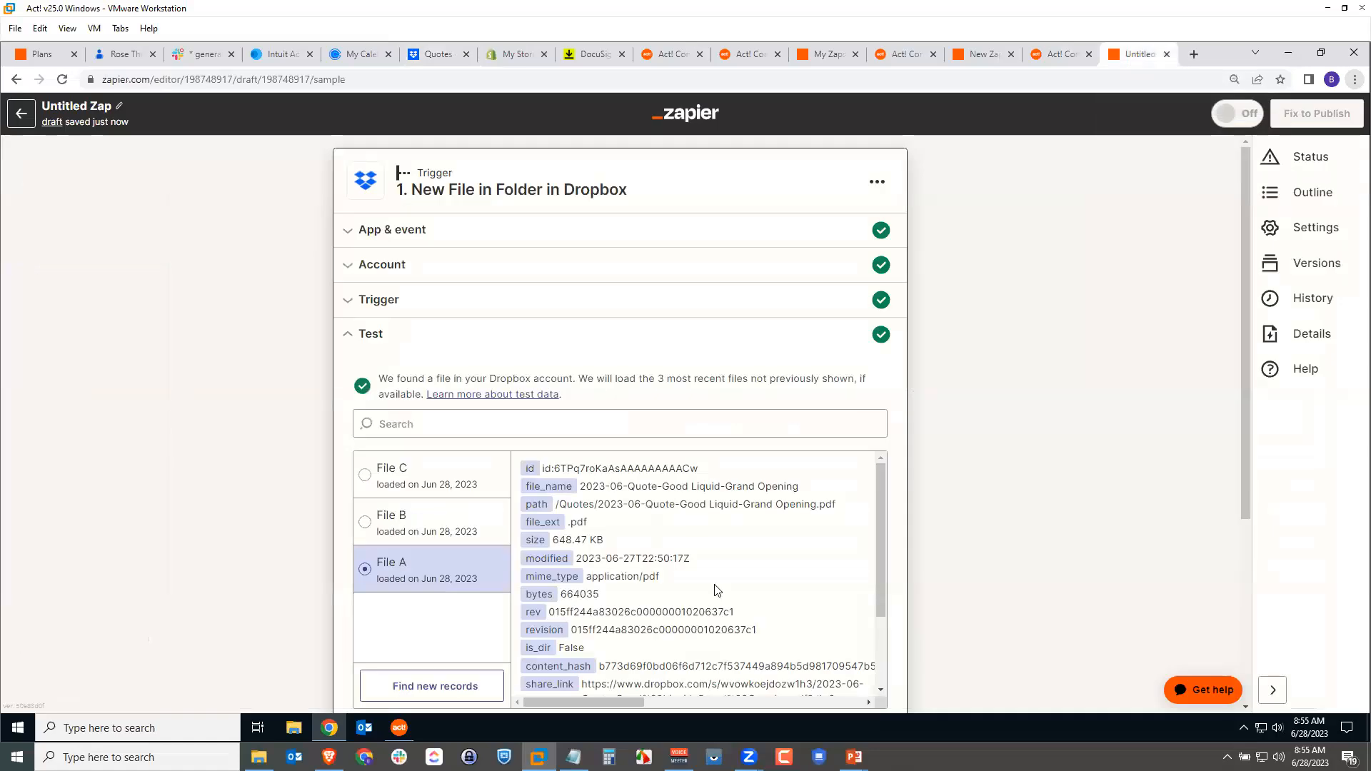
scroll(857, 571, down, 4)
click(607, 461)
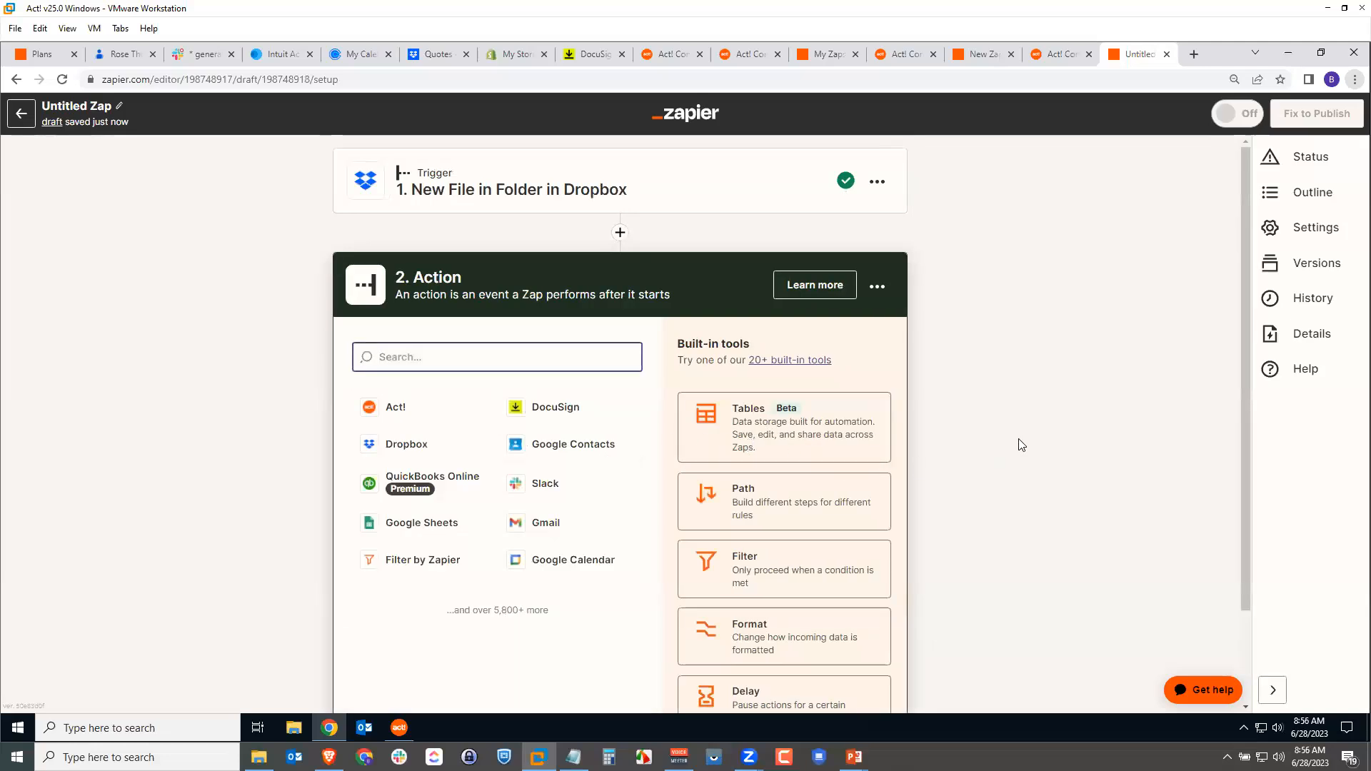
Add an Act! action with the Add Activity event, keeping the connected Act! account
click(389, 408)
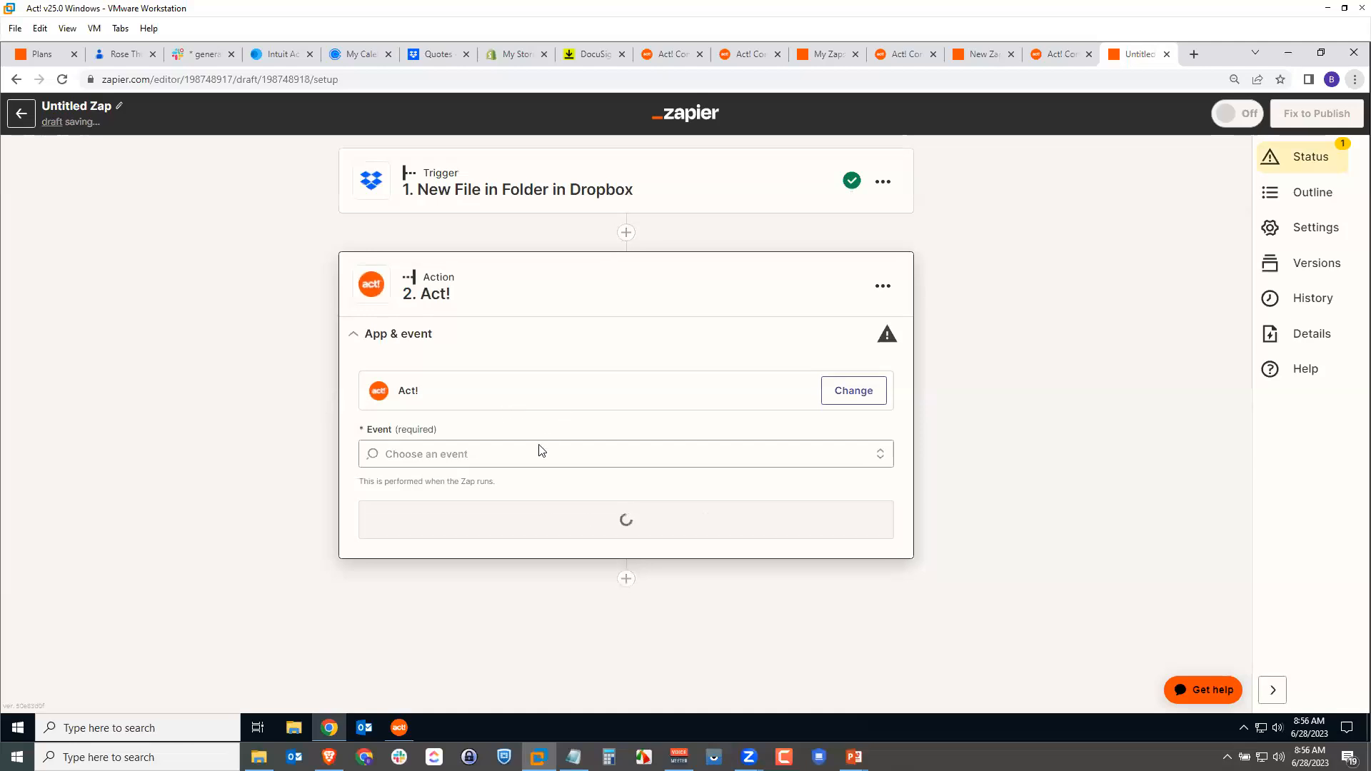
click(513, 454)
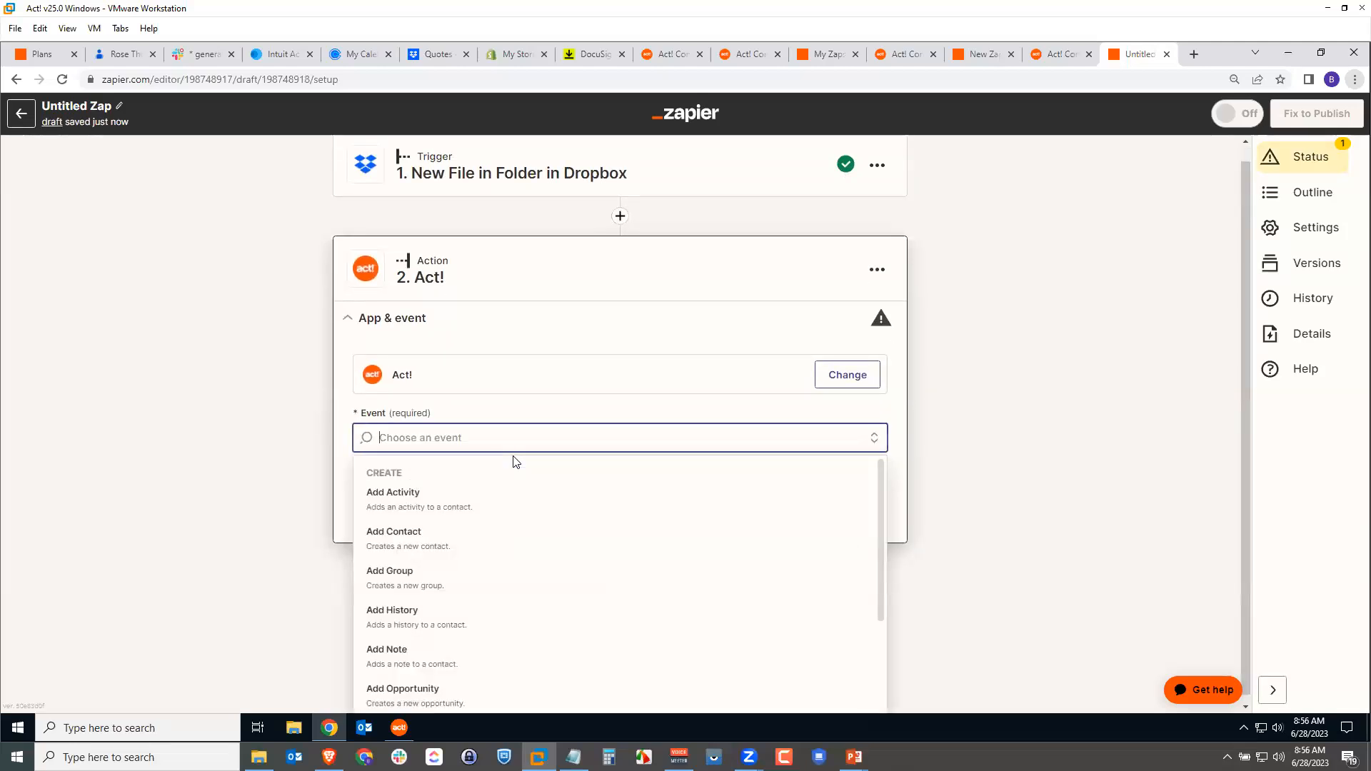
click(407, 494)
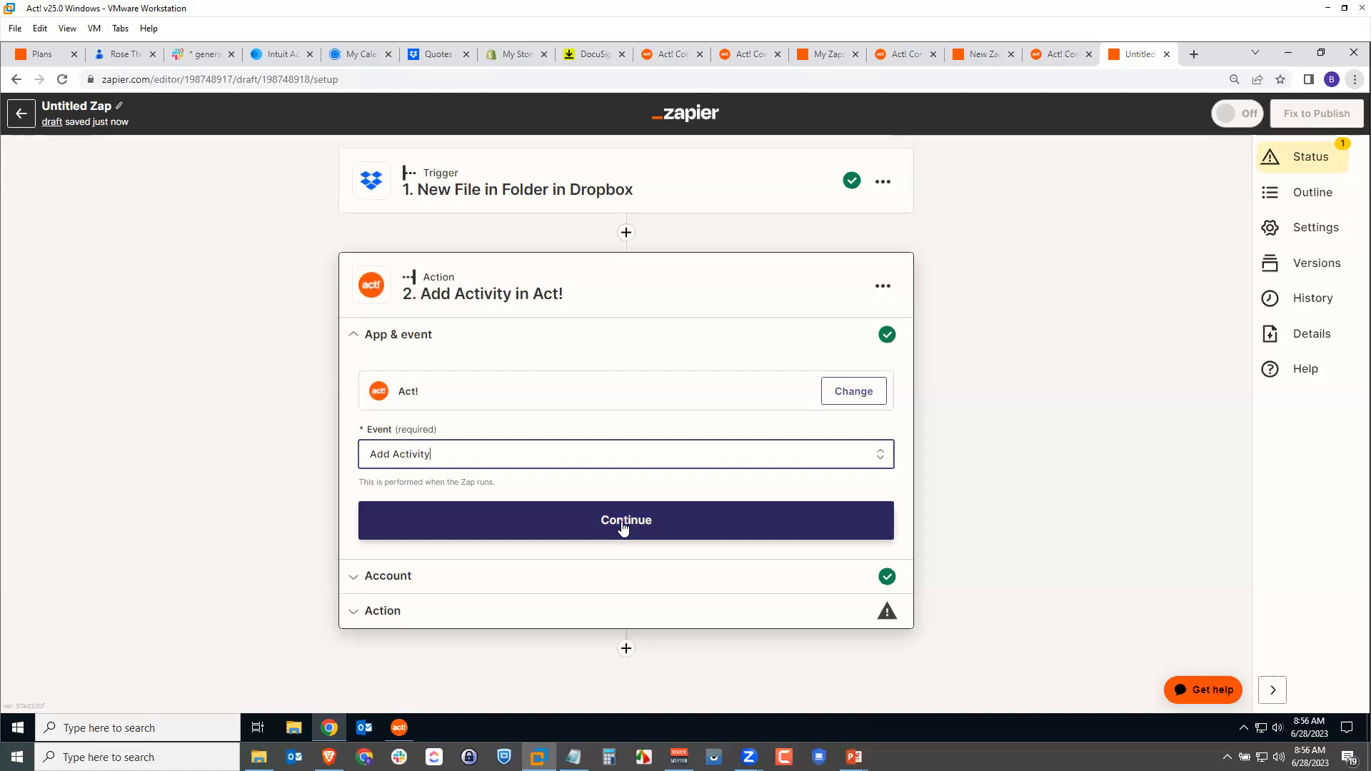
click(623, 529)
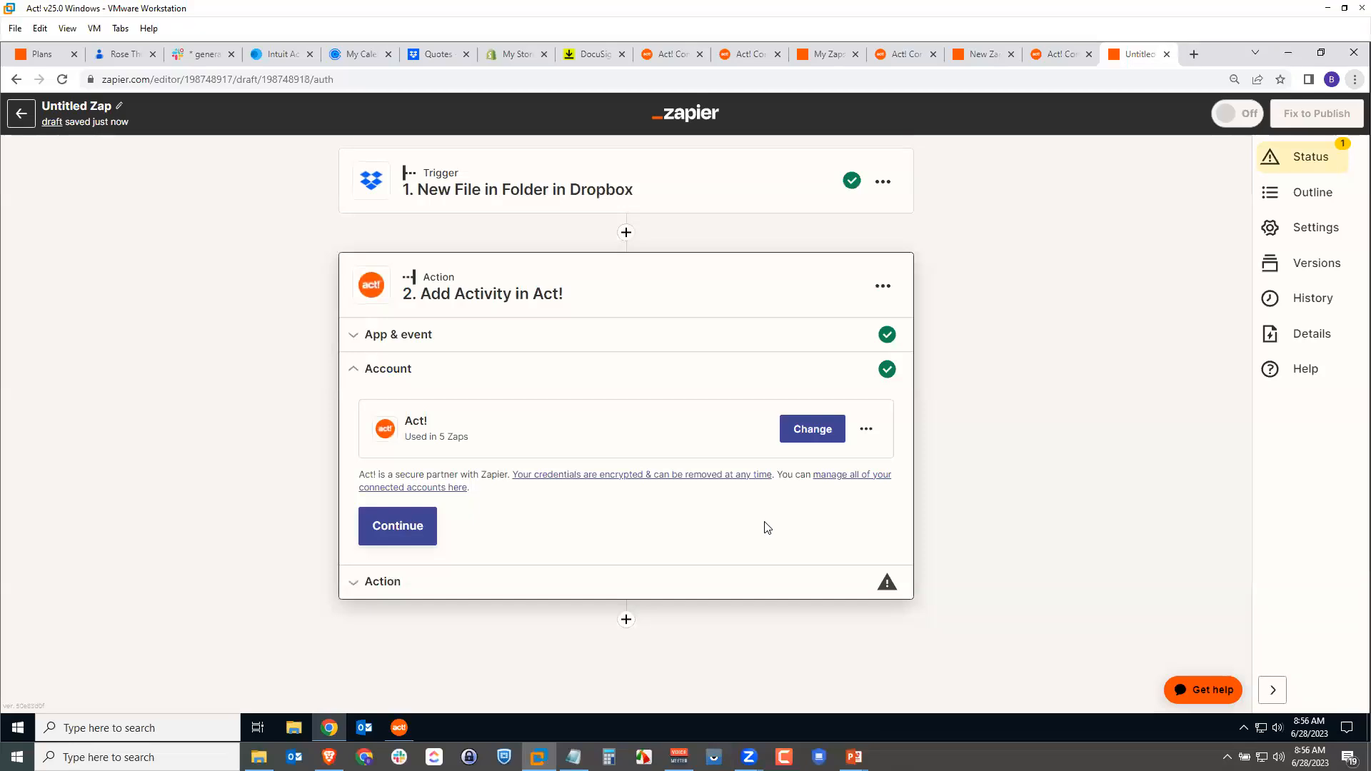
click(413, 526)
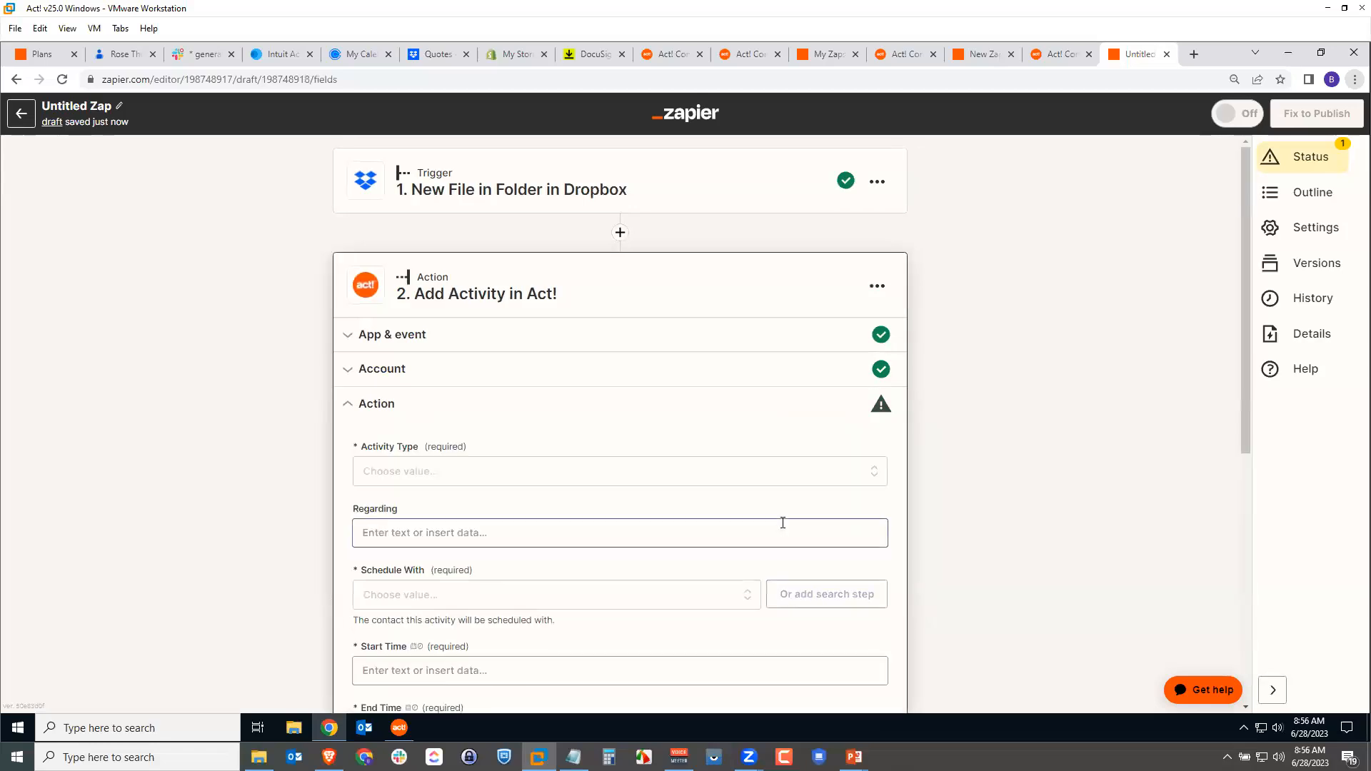
Set the Act! activity type to To-do
scroll(698, 516, down, 1)
click(502, 398)
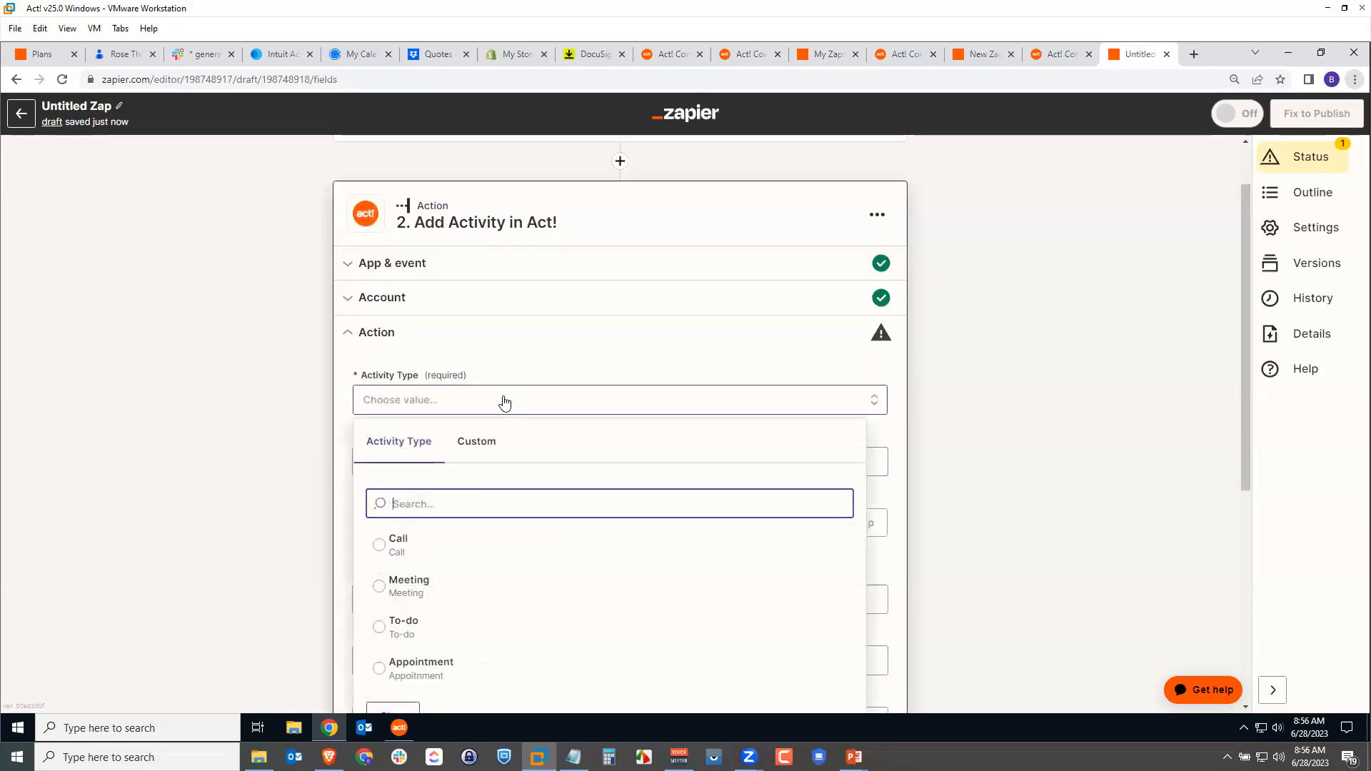
click(382, 624)
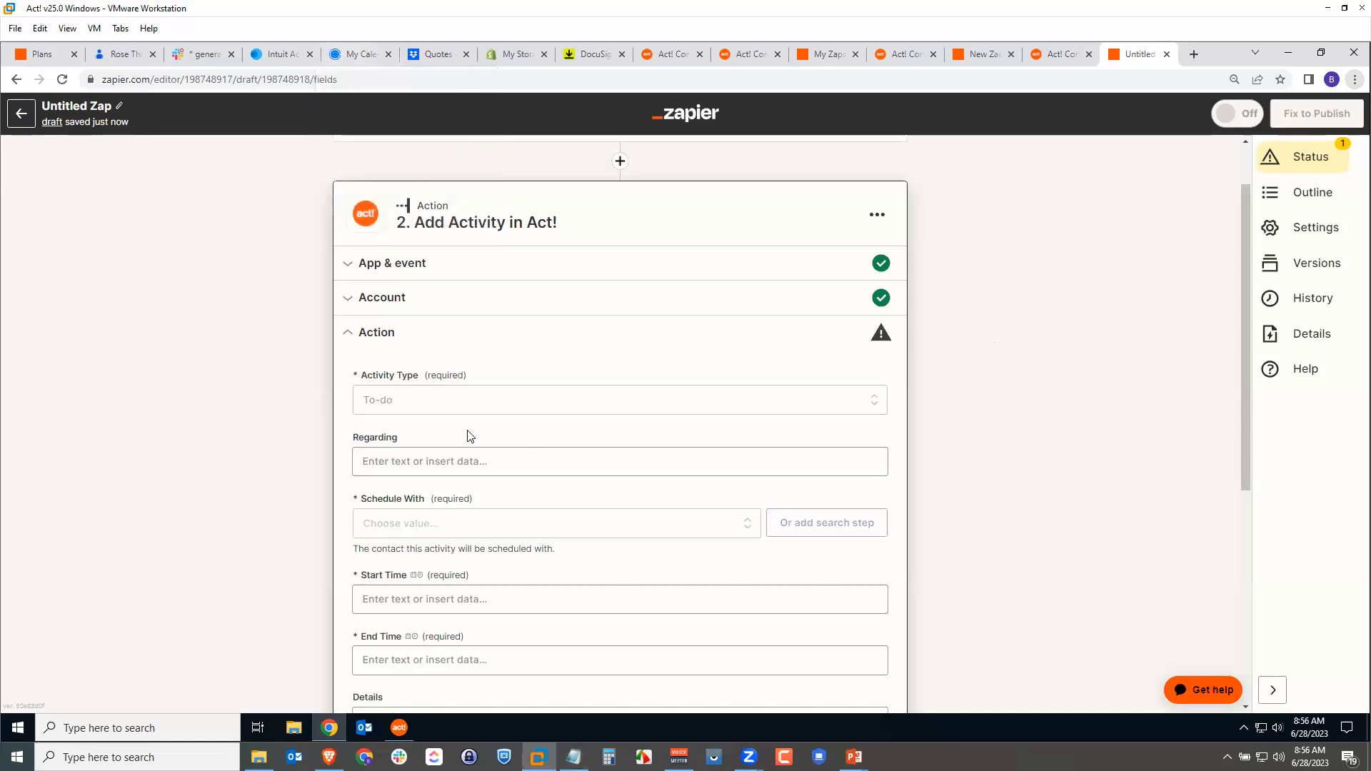
Fill Regarding with 'Follow up on Quote File in Dropbox' followed by the Dropbox File Name
text(Follow up on Quote File in Dropbox '[File Name]')
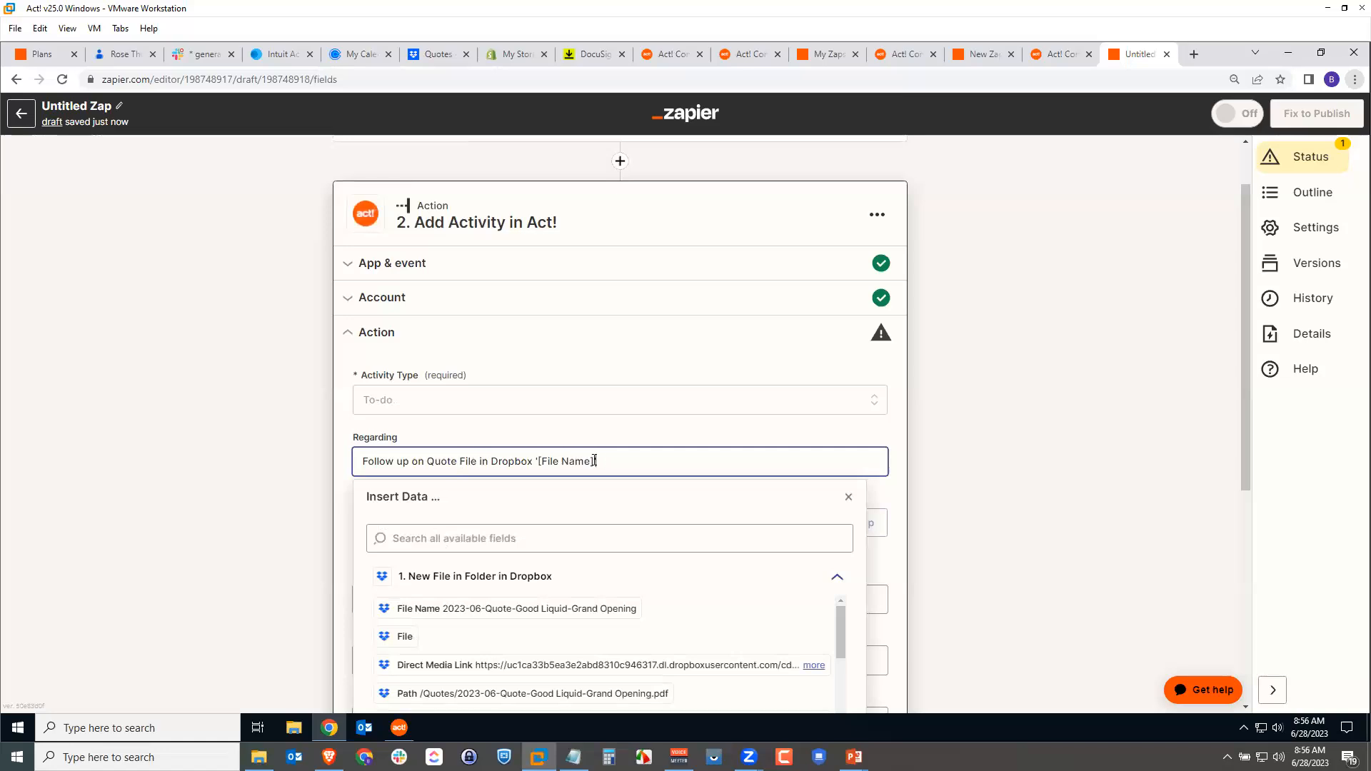
key(BackSpace)
key(BackSpace)
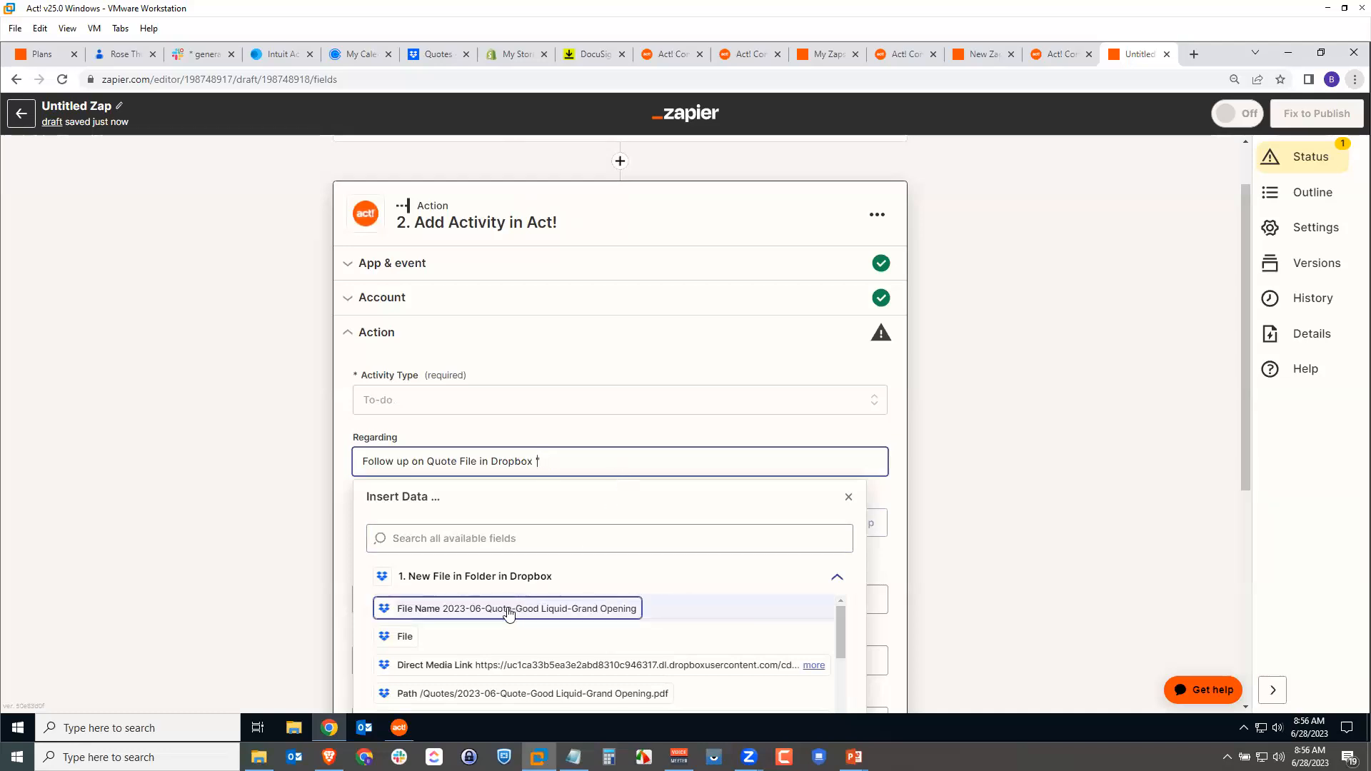
click(464, 610)
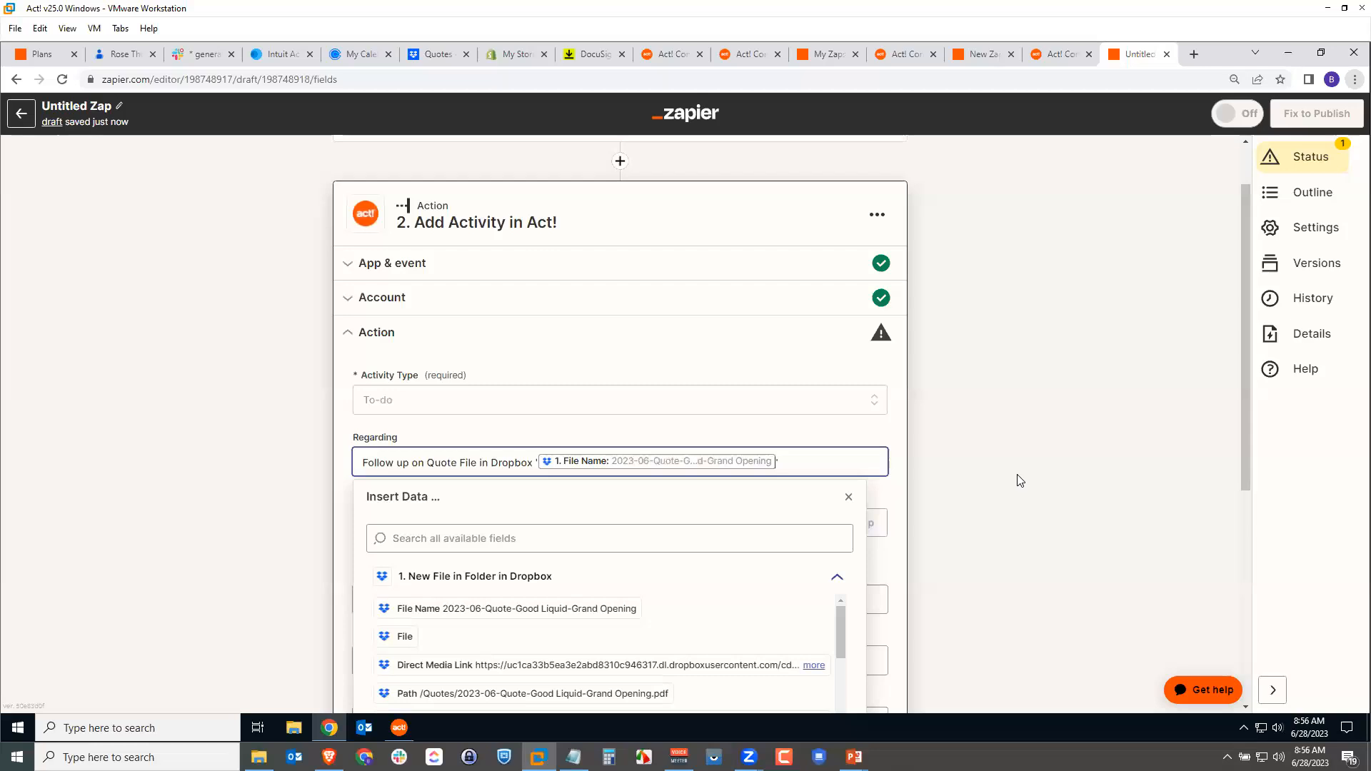
click(840, 493)
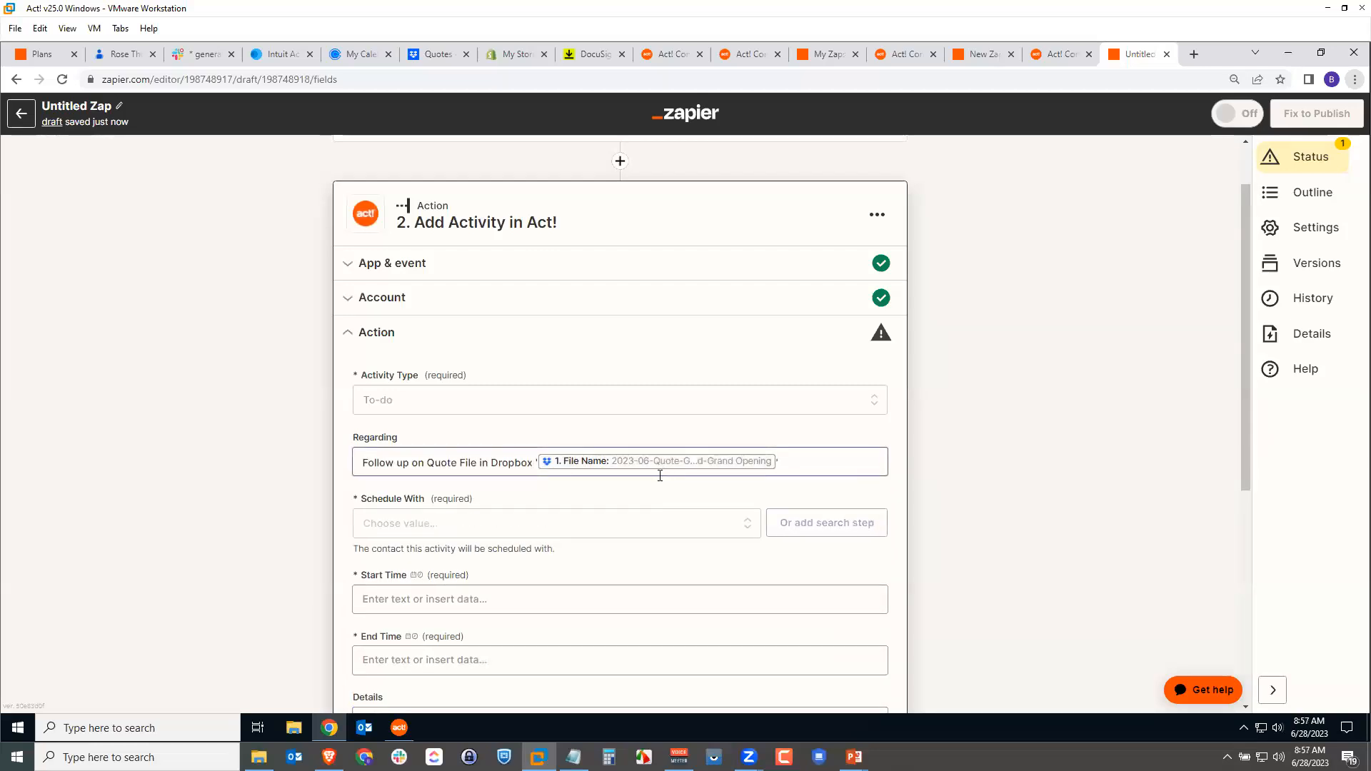
Set Schedule With to the matching contact found by searching the Act! contact list by name
click(541, 525)
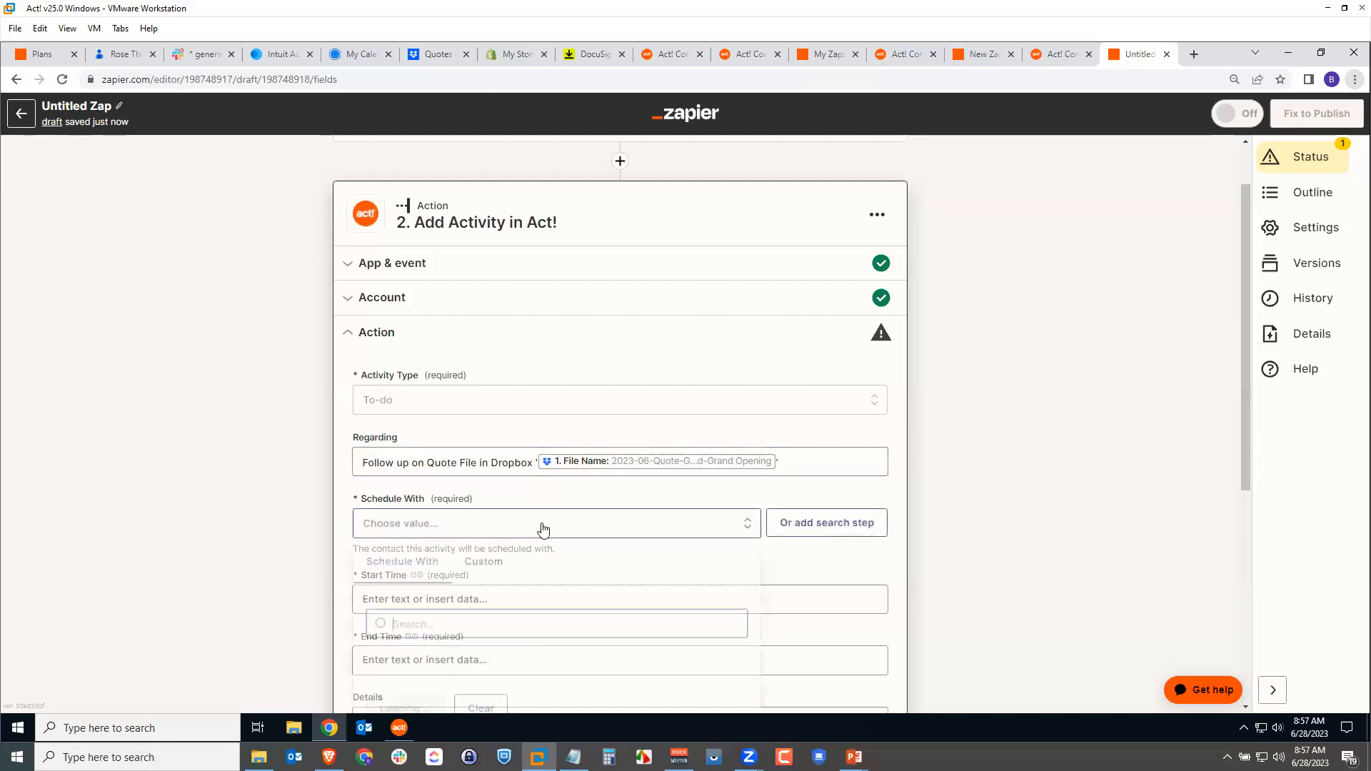
scroll(978, 592, down, 2)
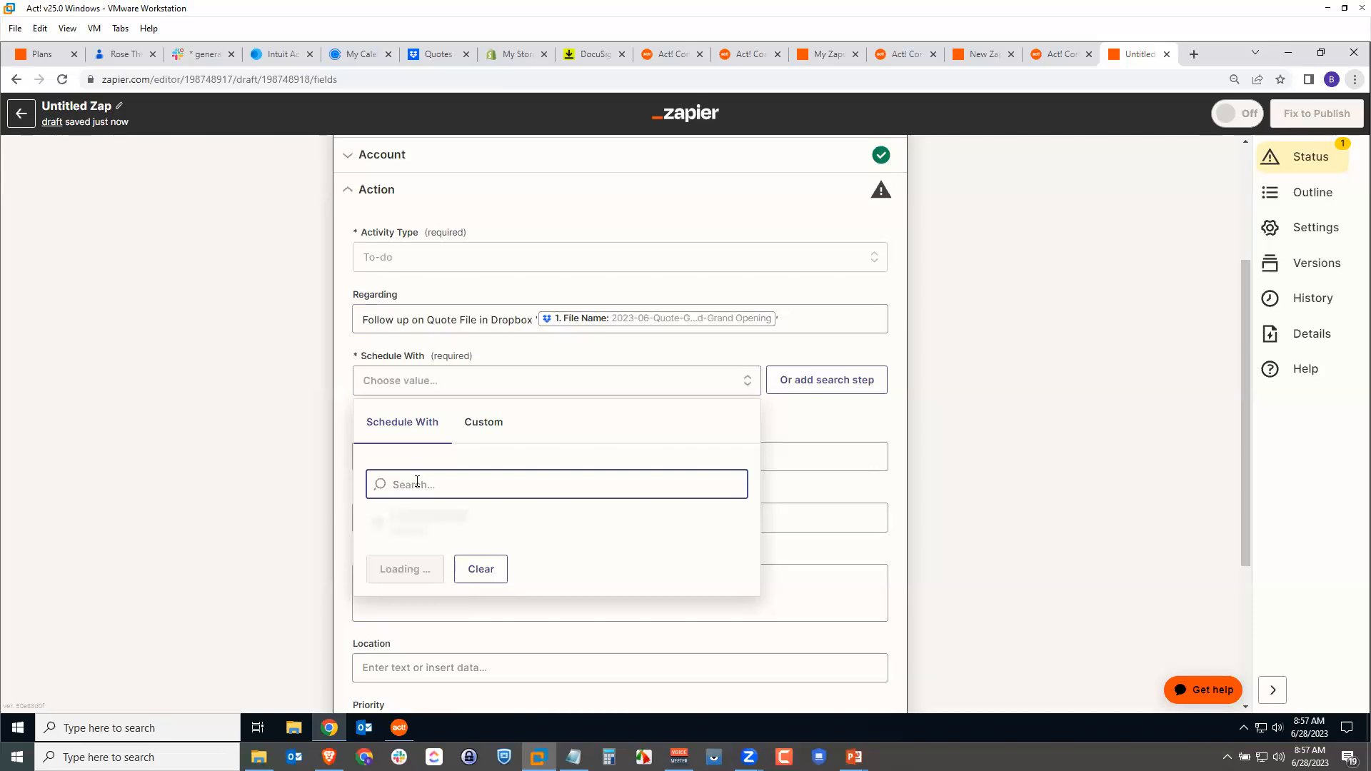
click(487, 423)
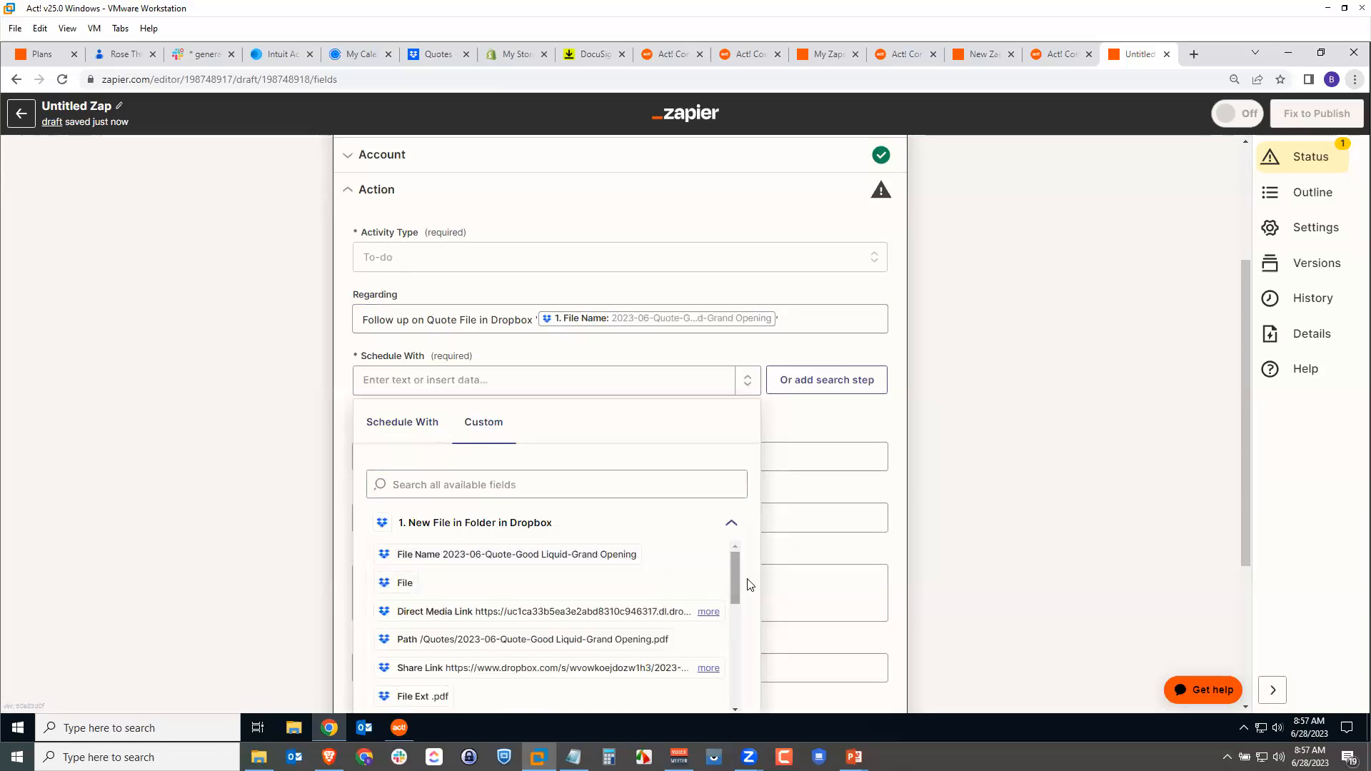
scroll(964, 581, down, 1)
scroll(964, 580, down, 2)
scroll(732, 327, down, 5)
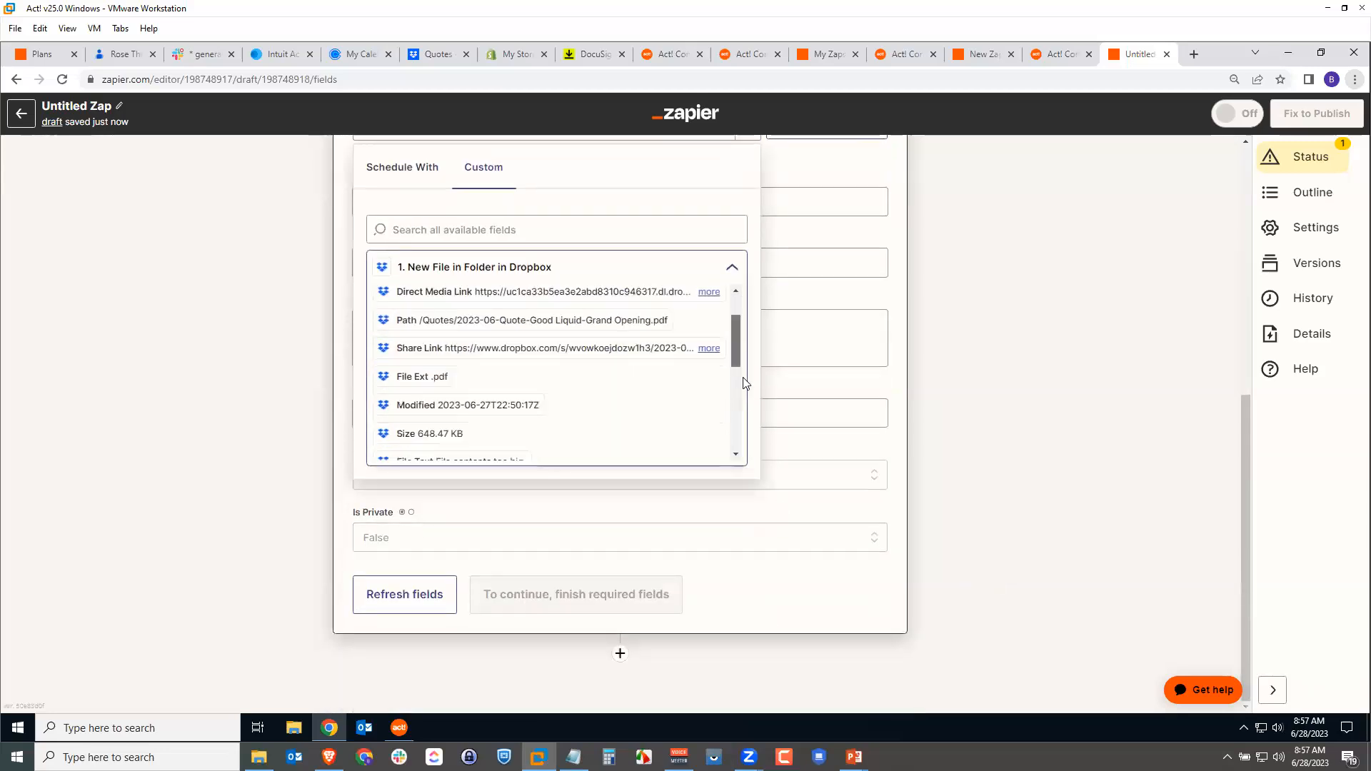
scroll(572, 386, up, 5)
scroll(961, 350, up, 1)
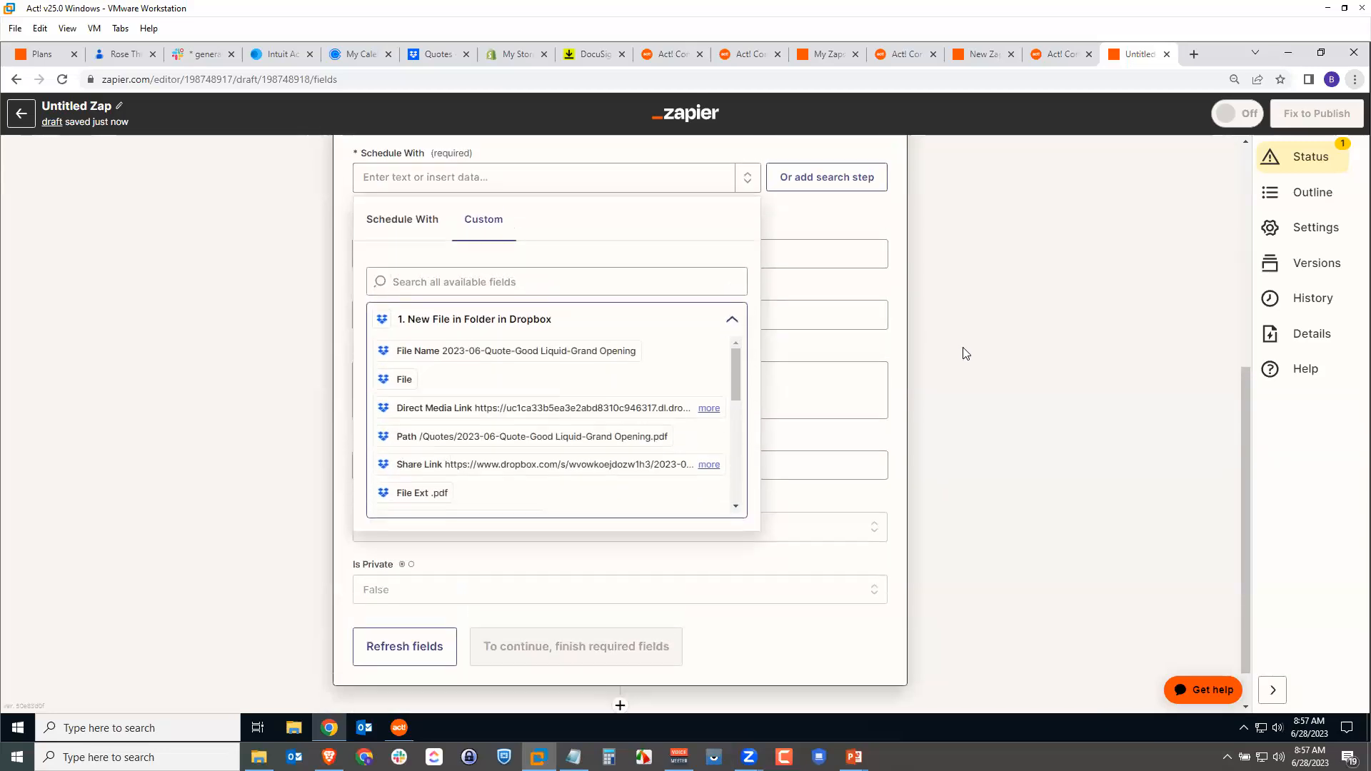
click(478, 304)
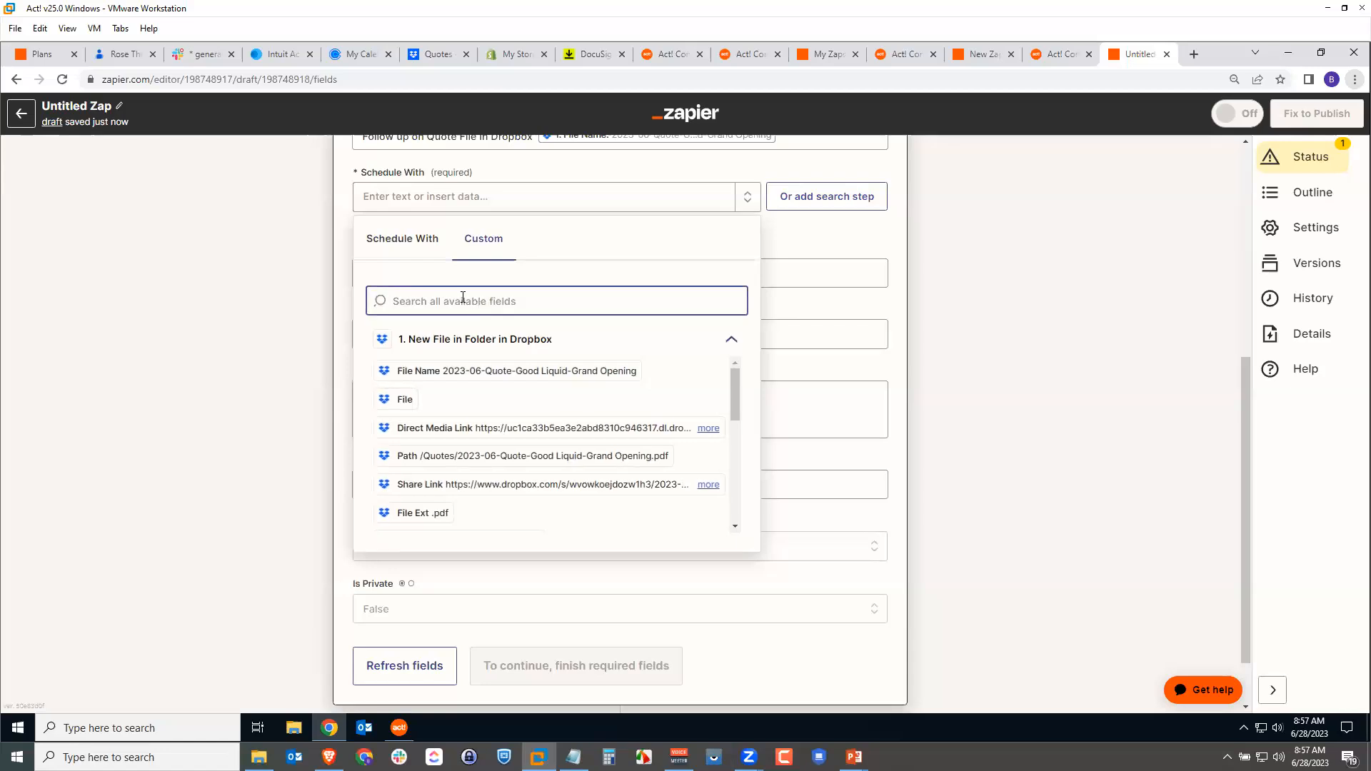
click(402, 238)
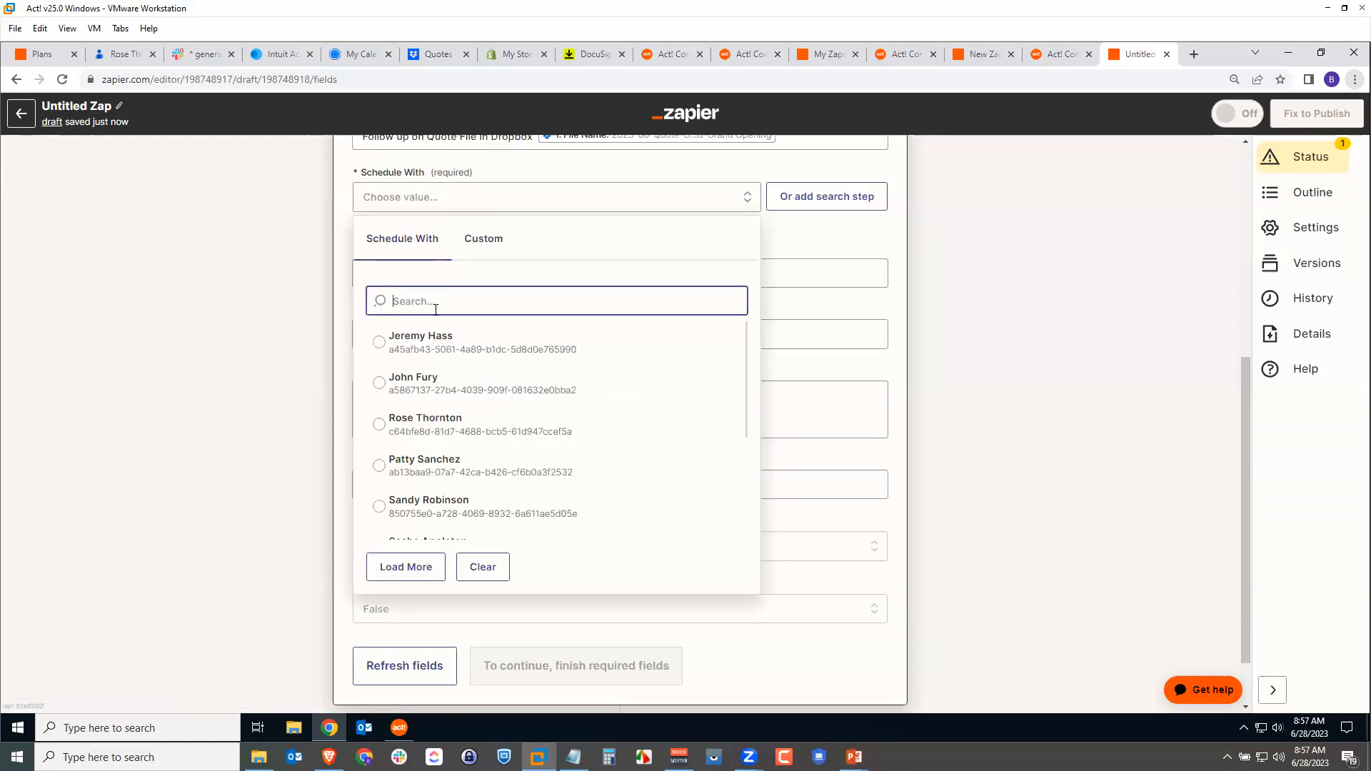
text(Brfuc)
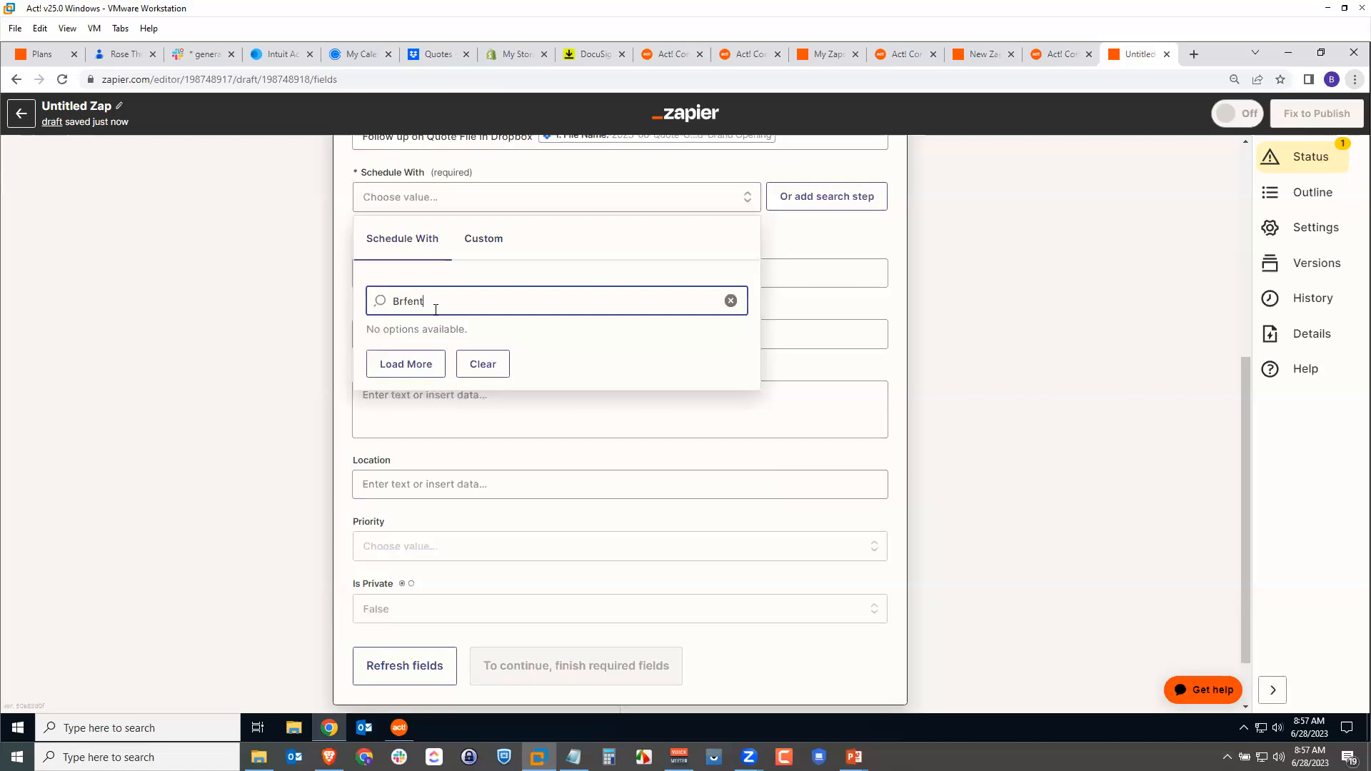
key(BackSpace)
key(BackSpace)
key(BackSpace)
text(e)
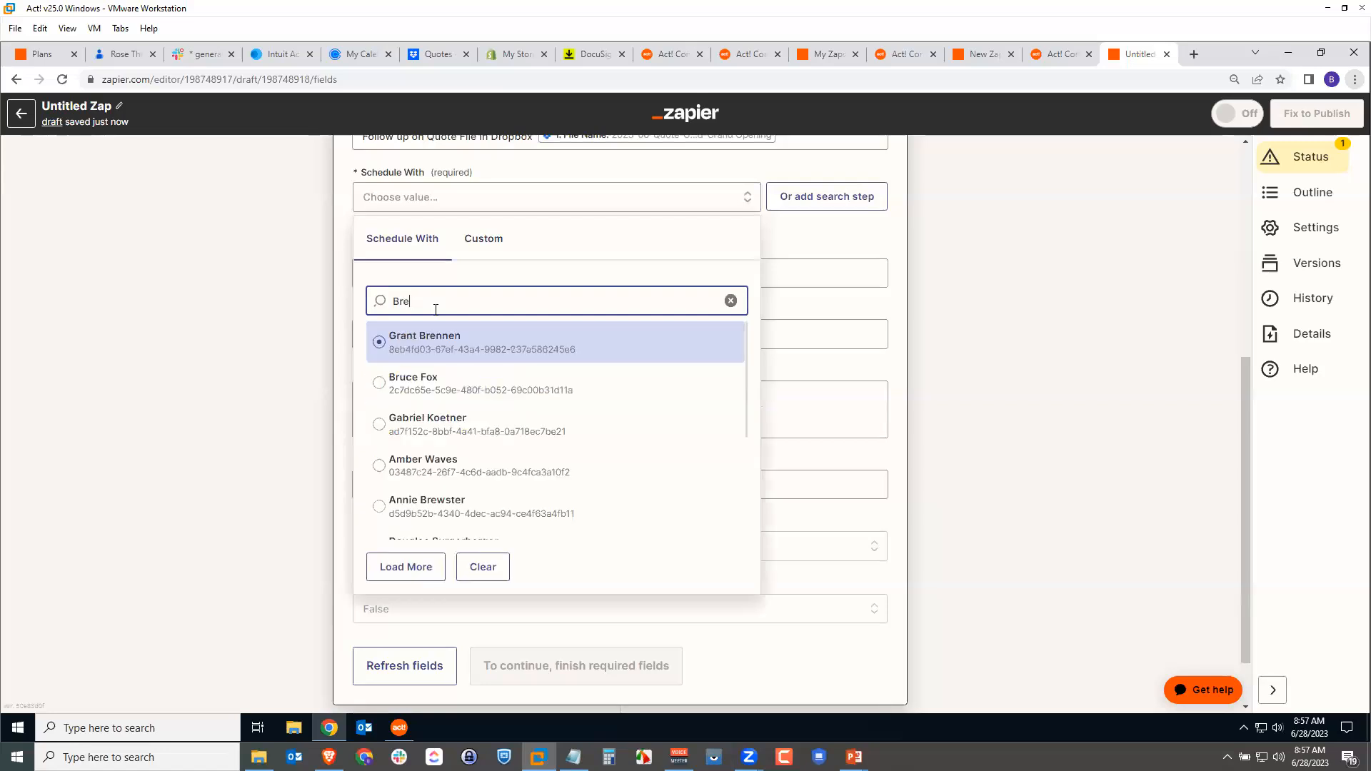
text(nt)
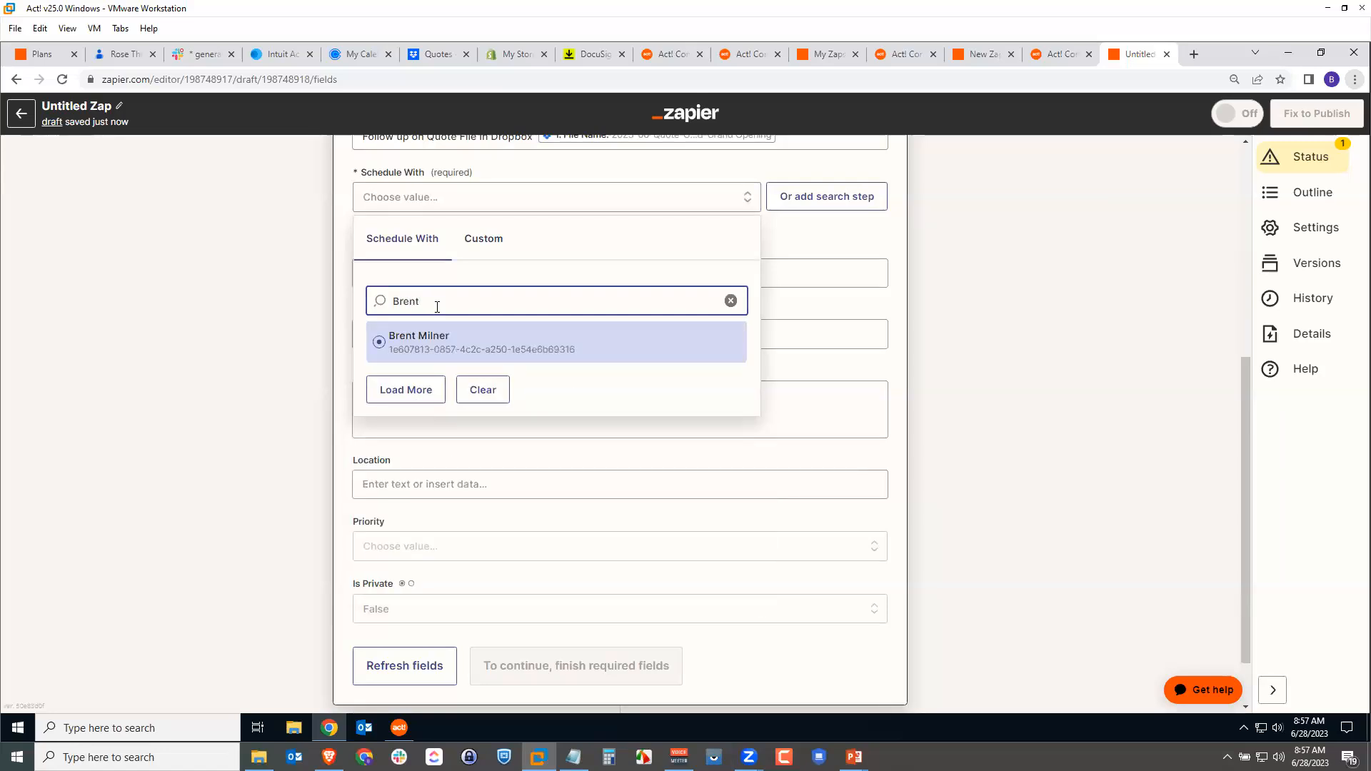
click(406, 349)
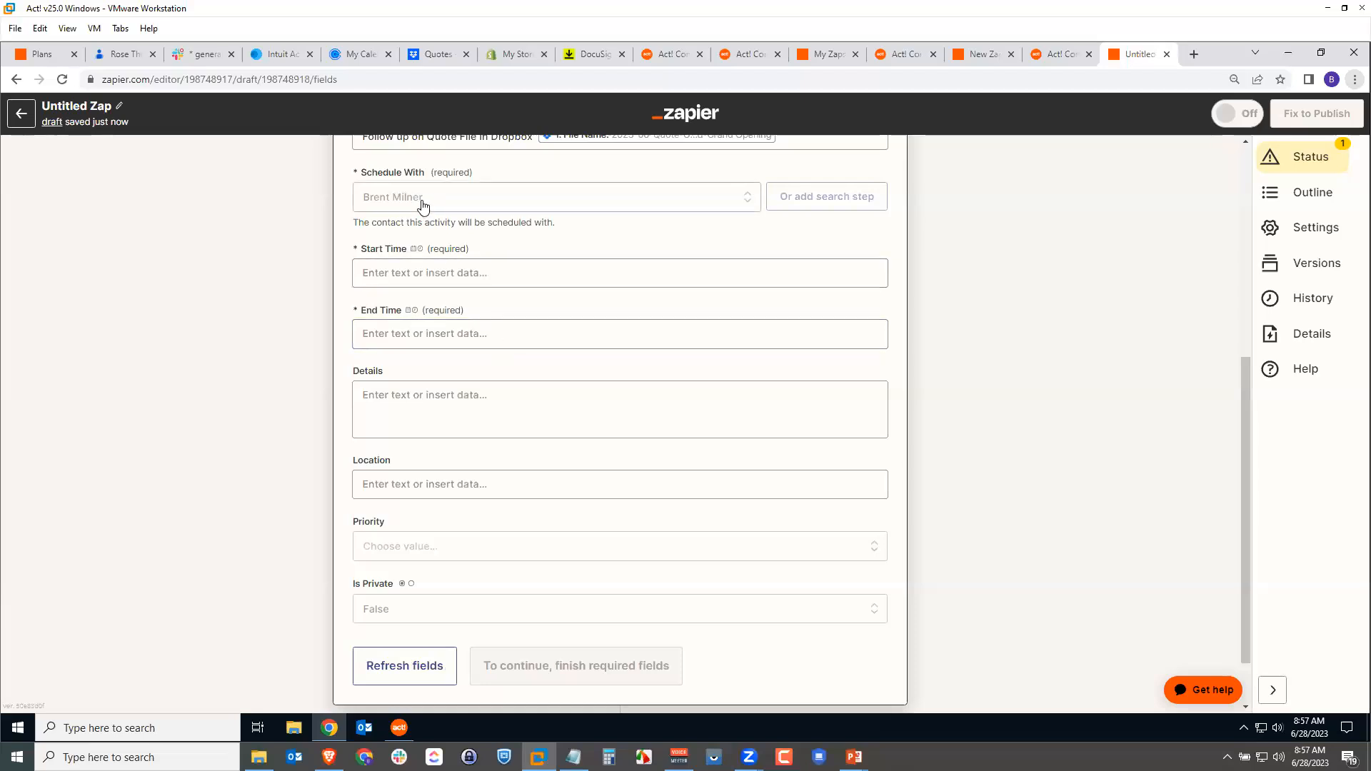
scroll(1057, 432, up, 1)
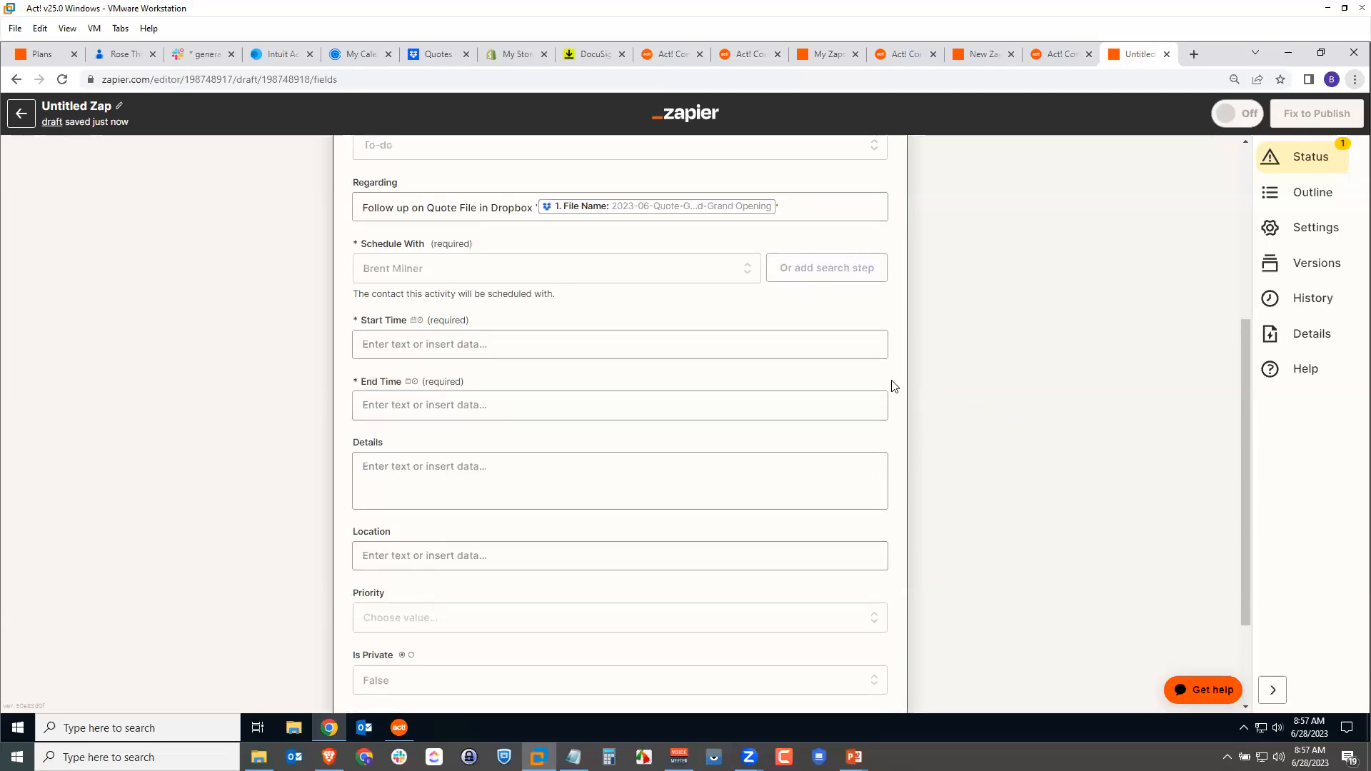
Map both Start Time and End Time to the Dropbox file's Modified timestamp
click(493, 340)
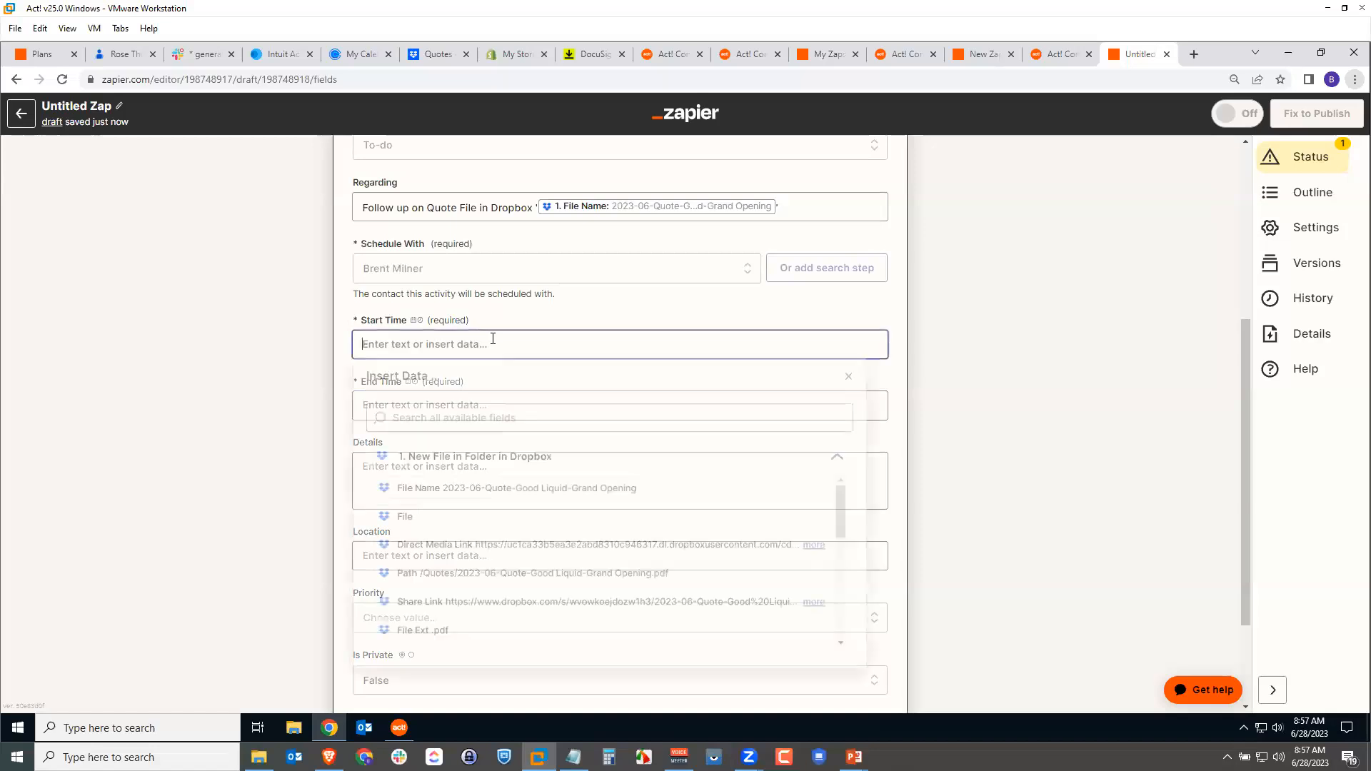
drag(838, 520, 841, 536)
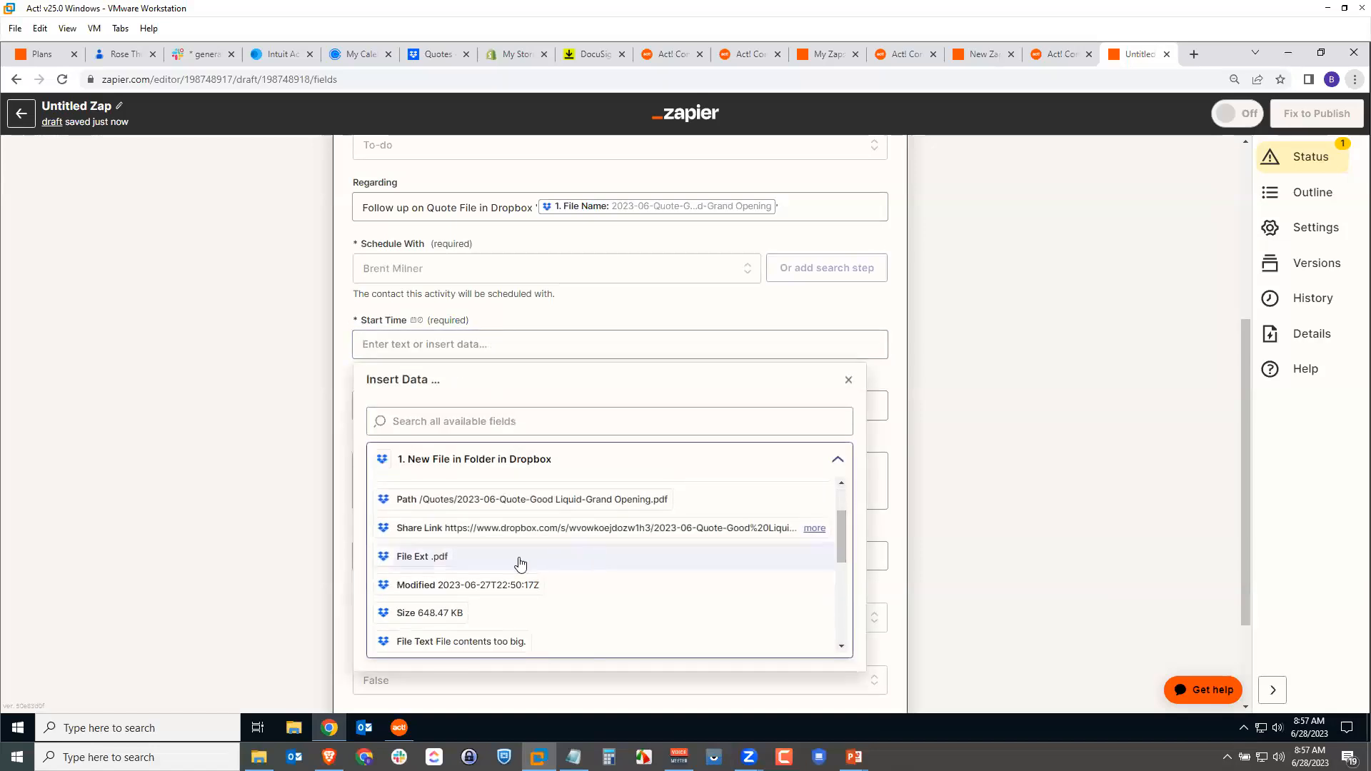
click(448, 586)
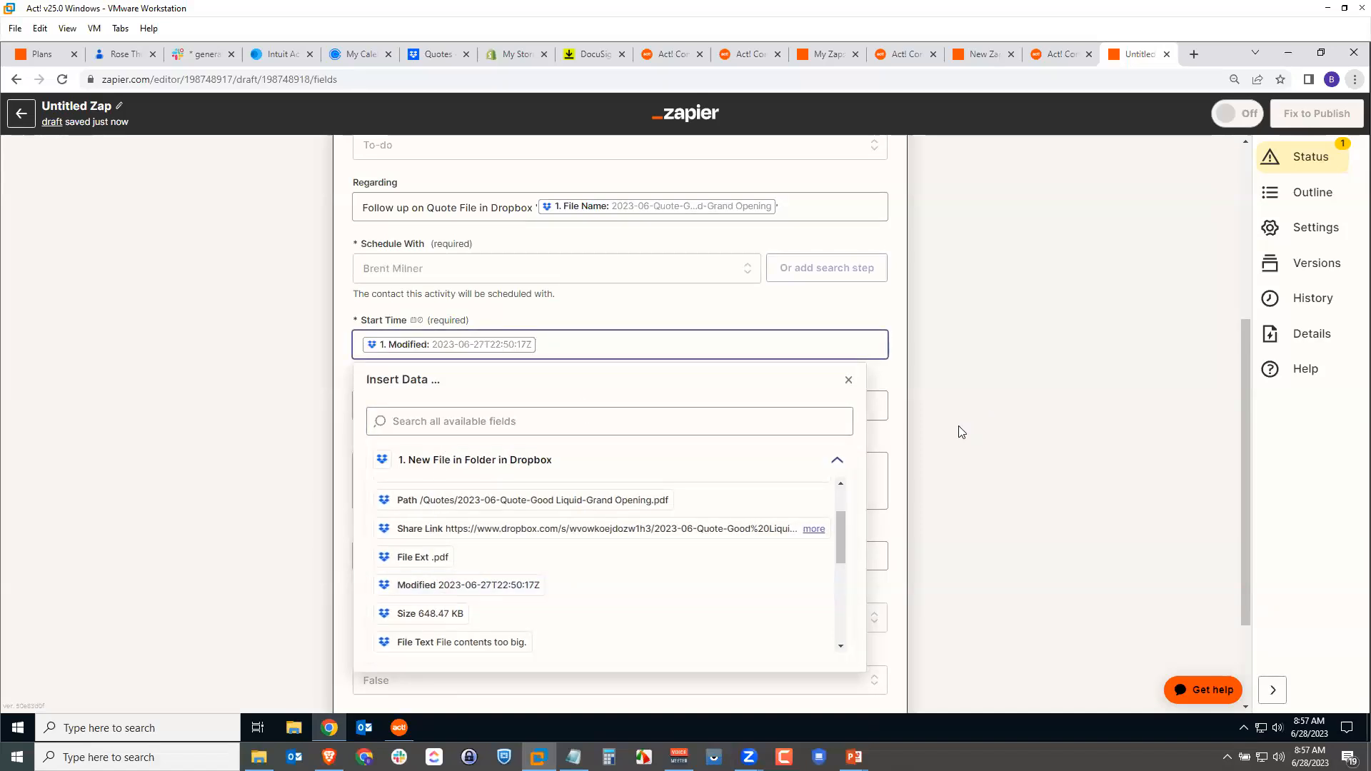
click(929, 585)
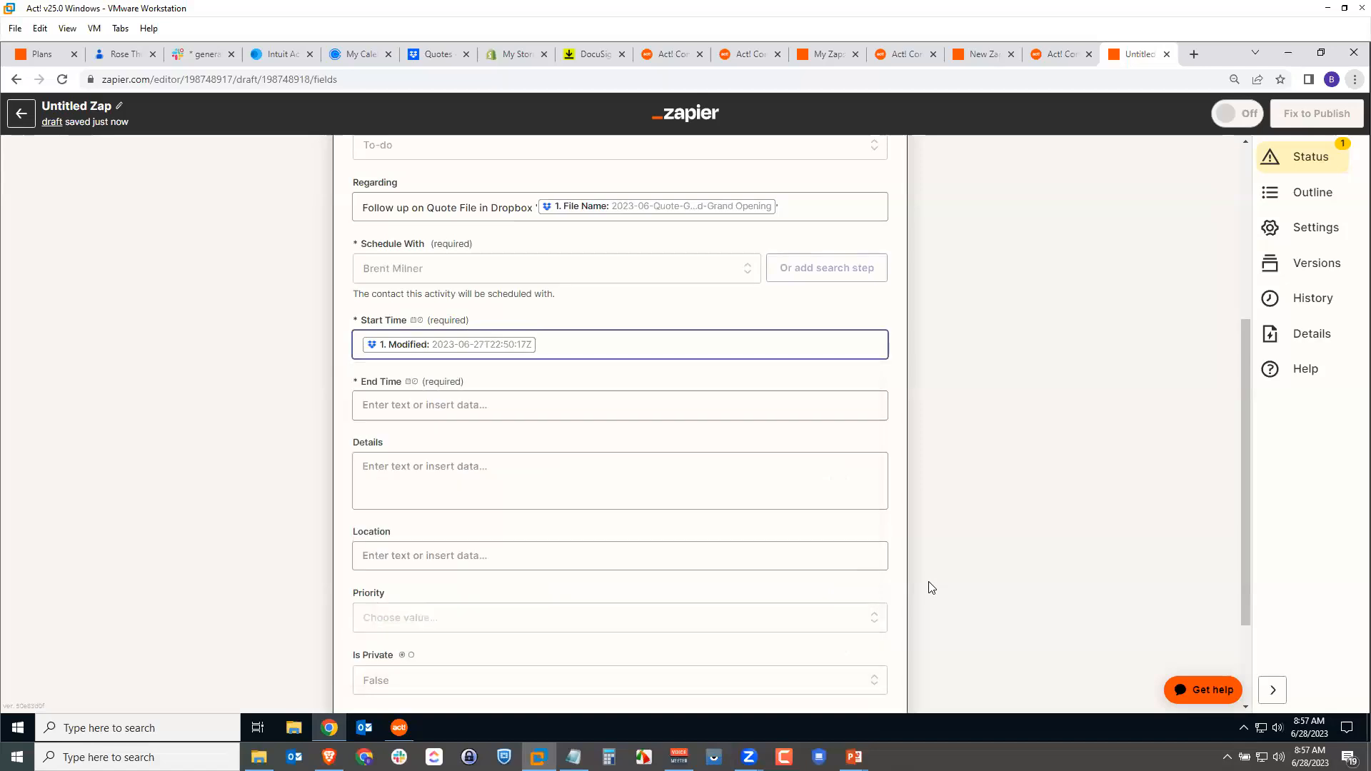
click(517, 402)
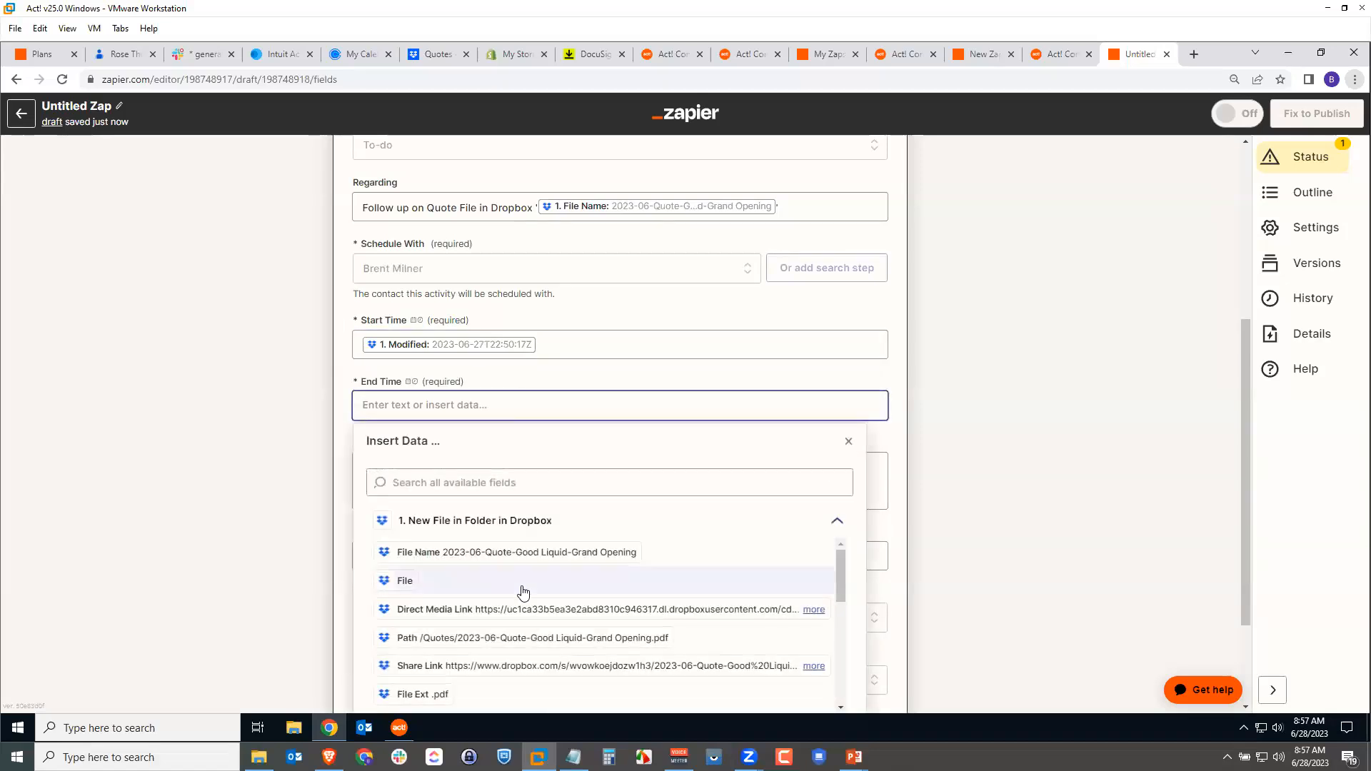
scroll(520, 592, down, 1)
click(531, 653)
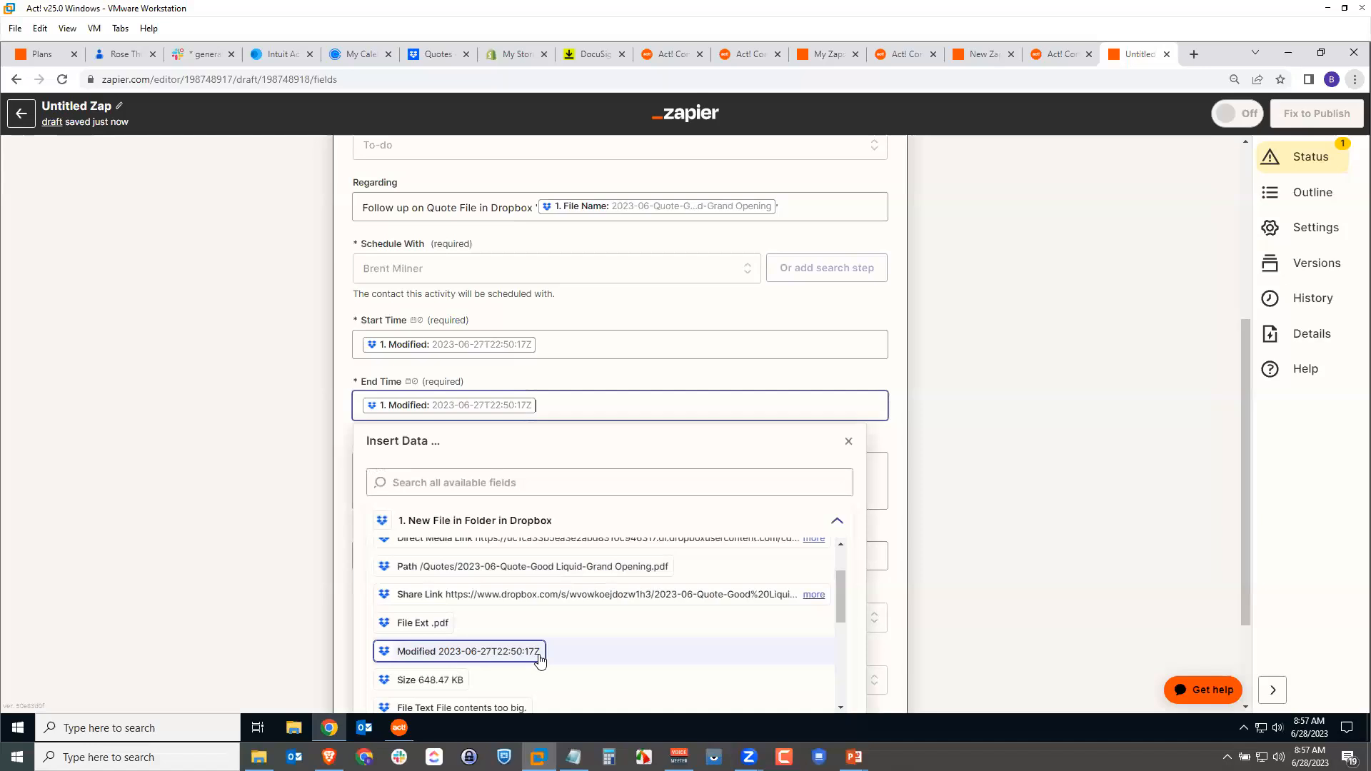
click(950, 518)
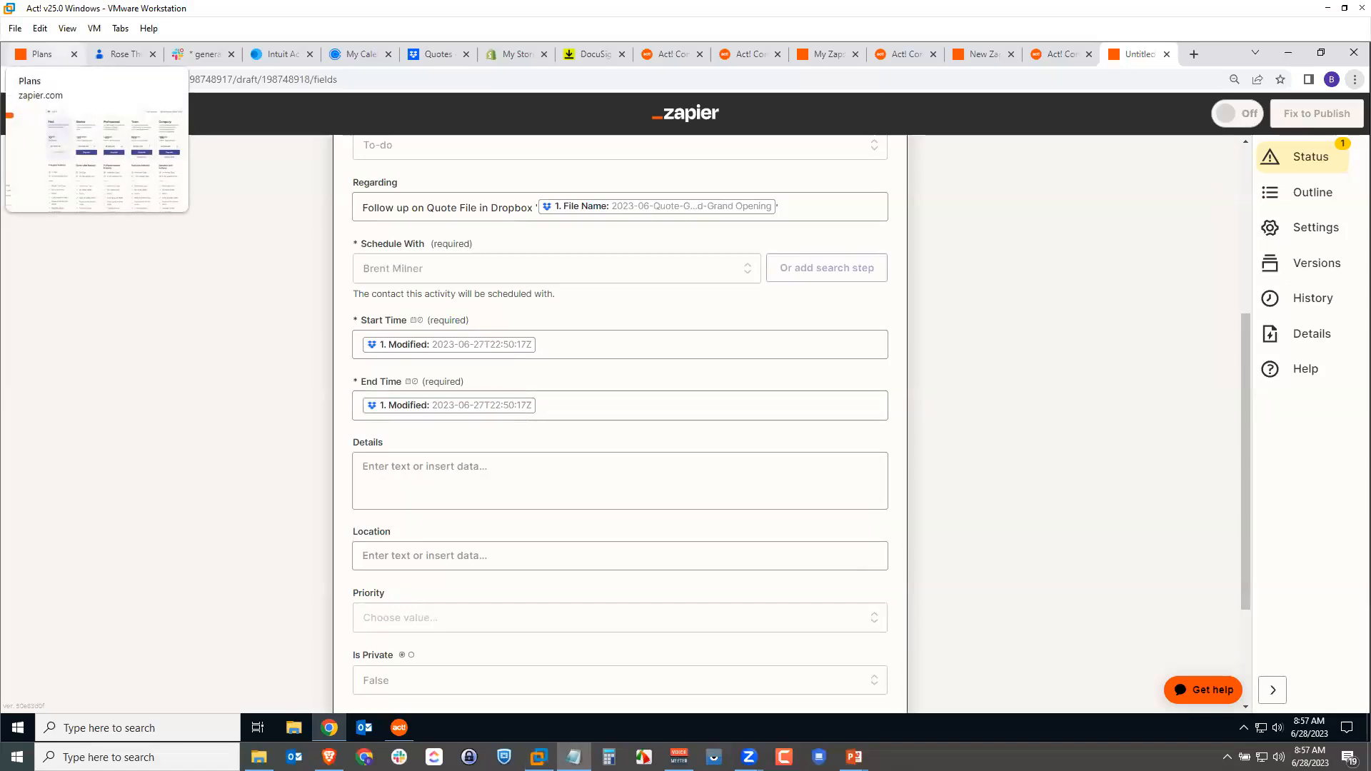
Fill Details with 'Direct link to Quote:' followed by the Dropbox Share Link
click(464, 468)
text(Direct link to Quote: [Share Link])
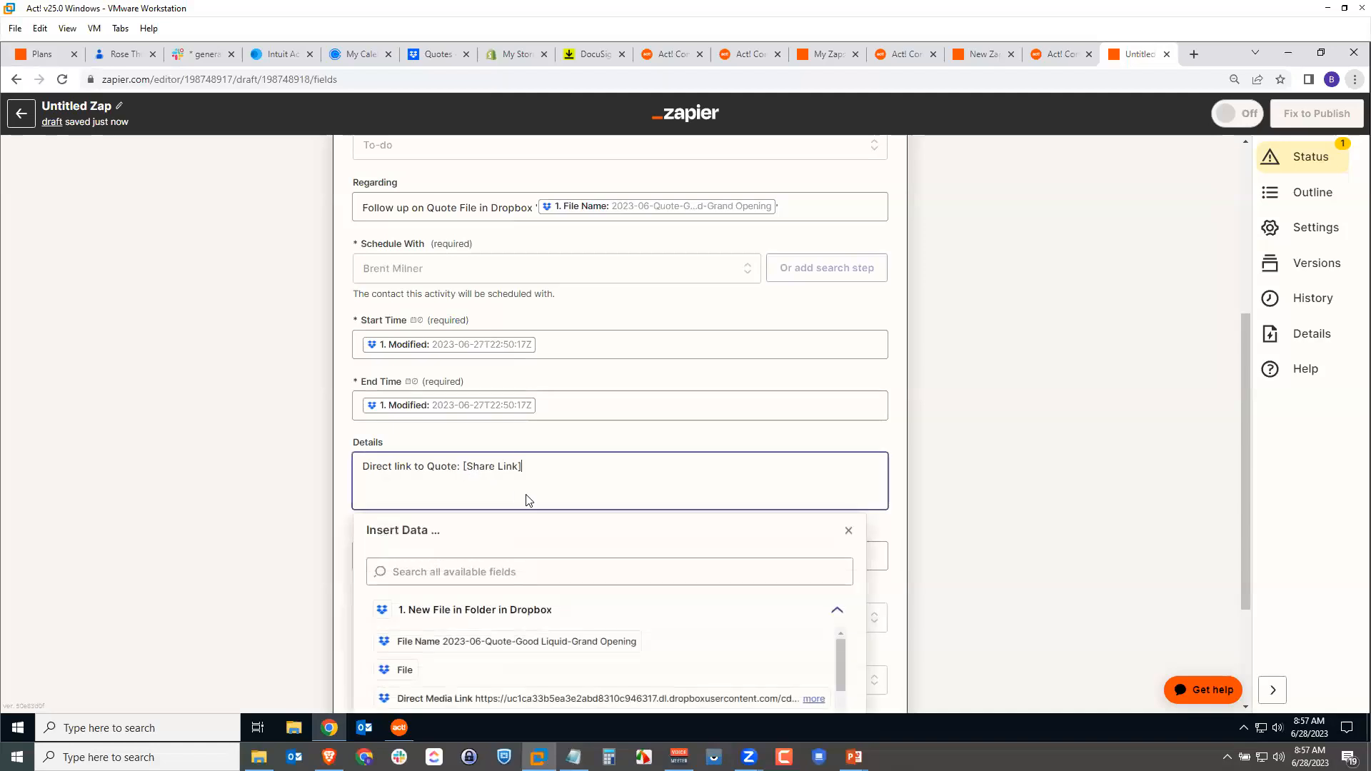
key(BackSpace)
key(BackSpace)
key(BackSpace)
key(BackSpace)
key(BackSpace)
key(BackSpace)
key(BackSpace)
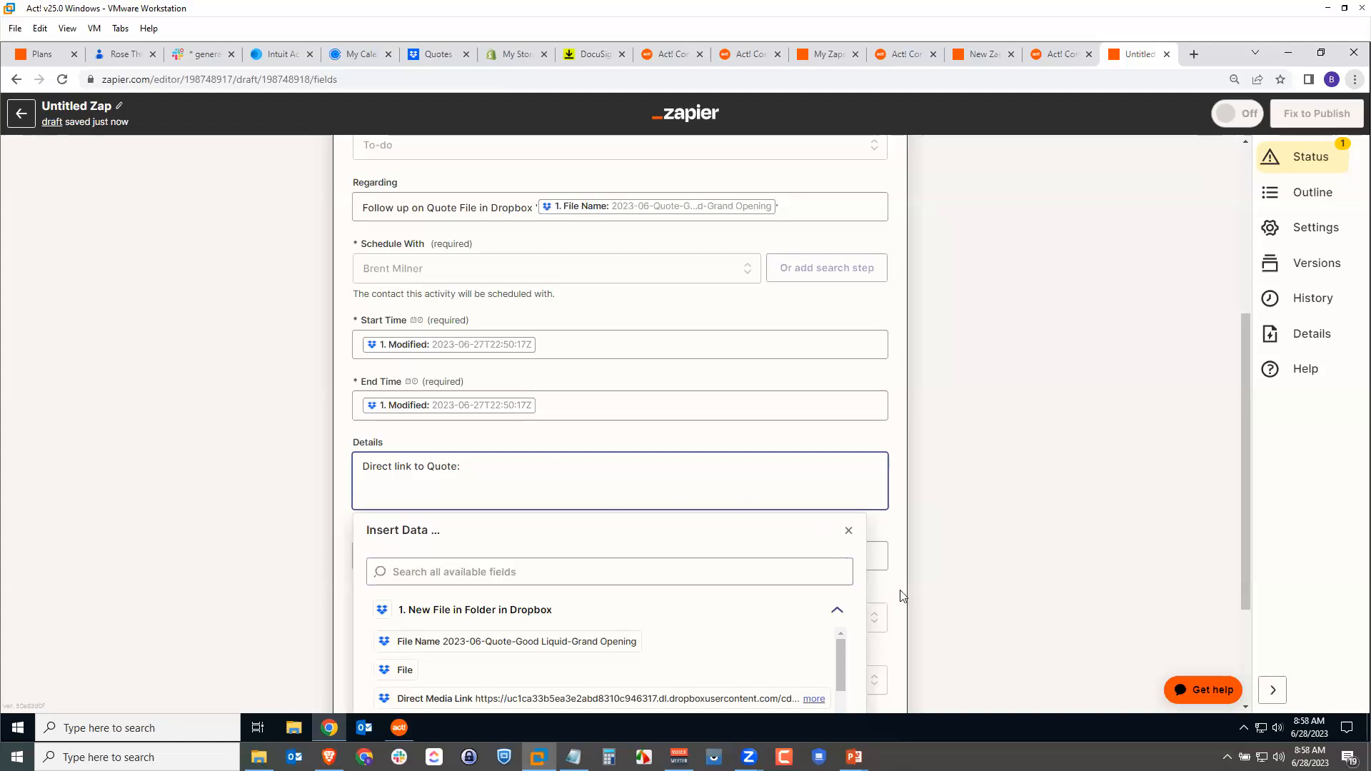
click(956, 589)
click(552, 461)
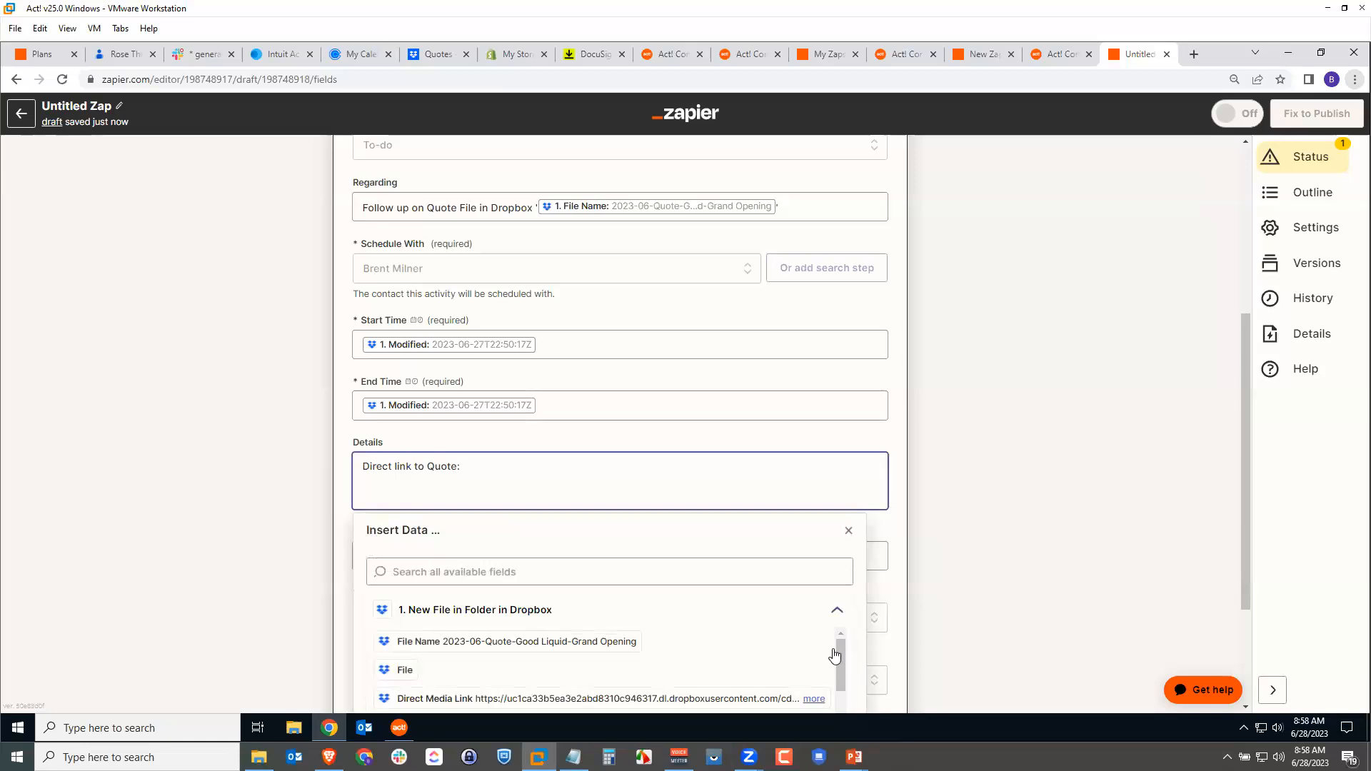
scroll(871, 629, down, 3)
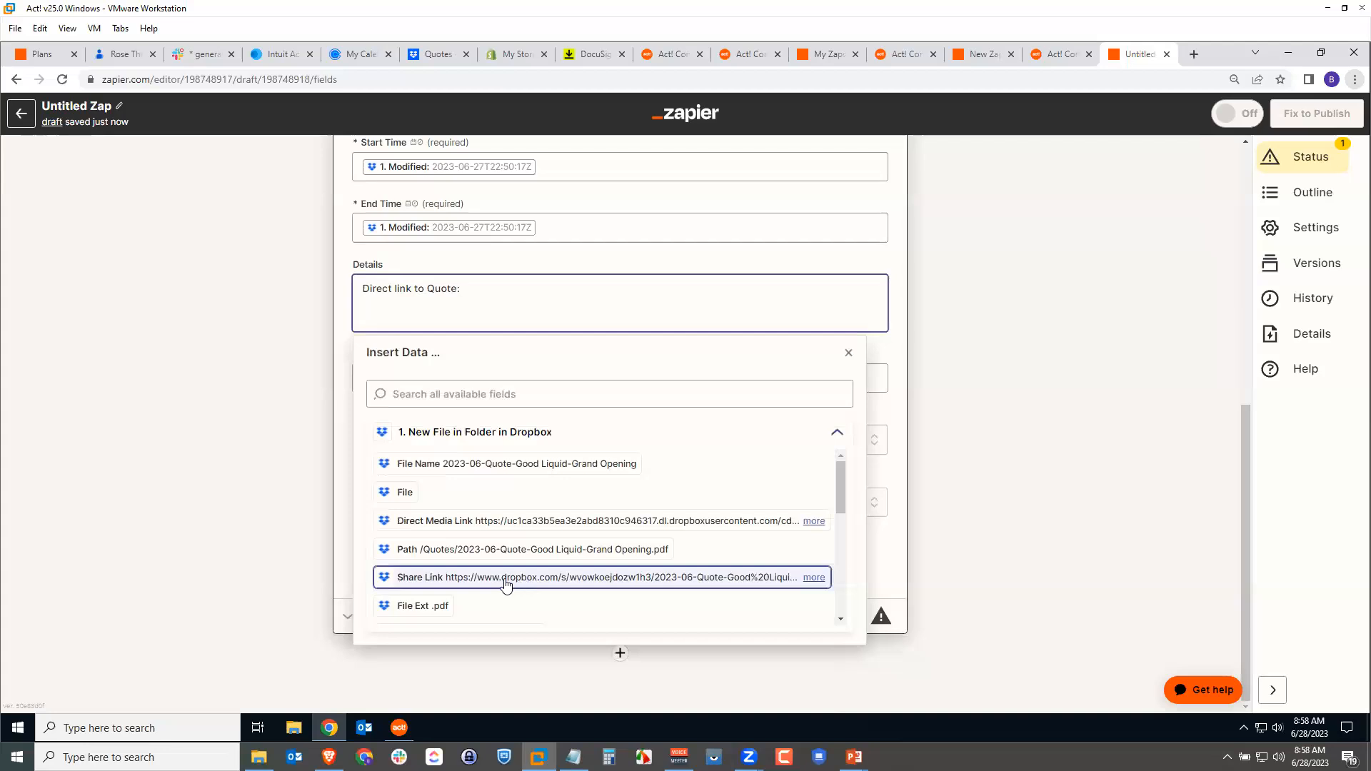
click(464, 582)
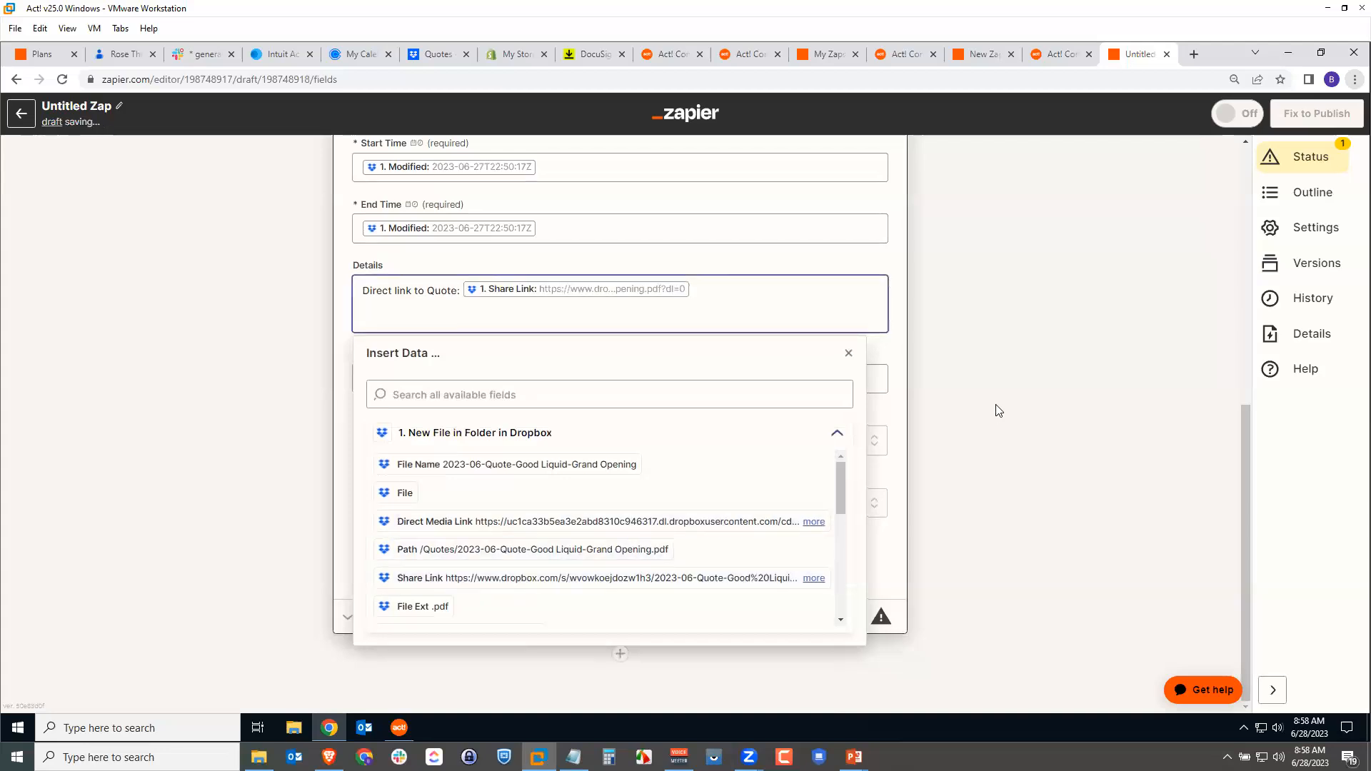
click(973, 366)
click(701, 290)
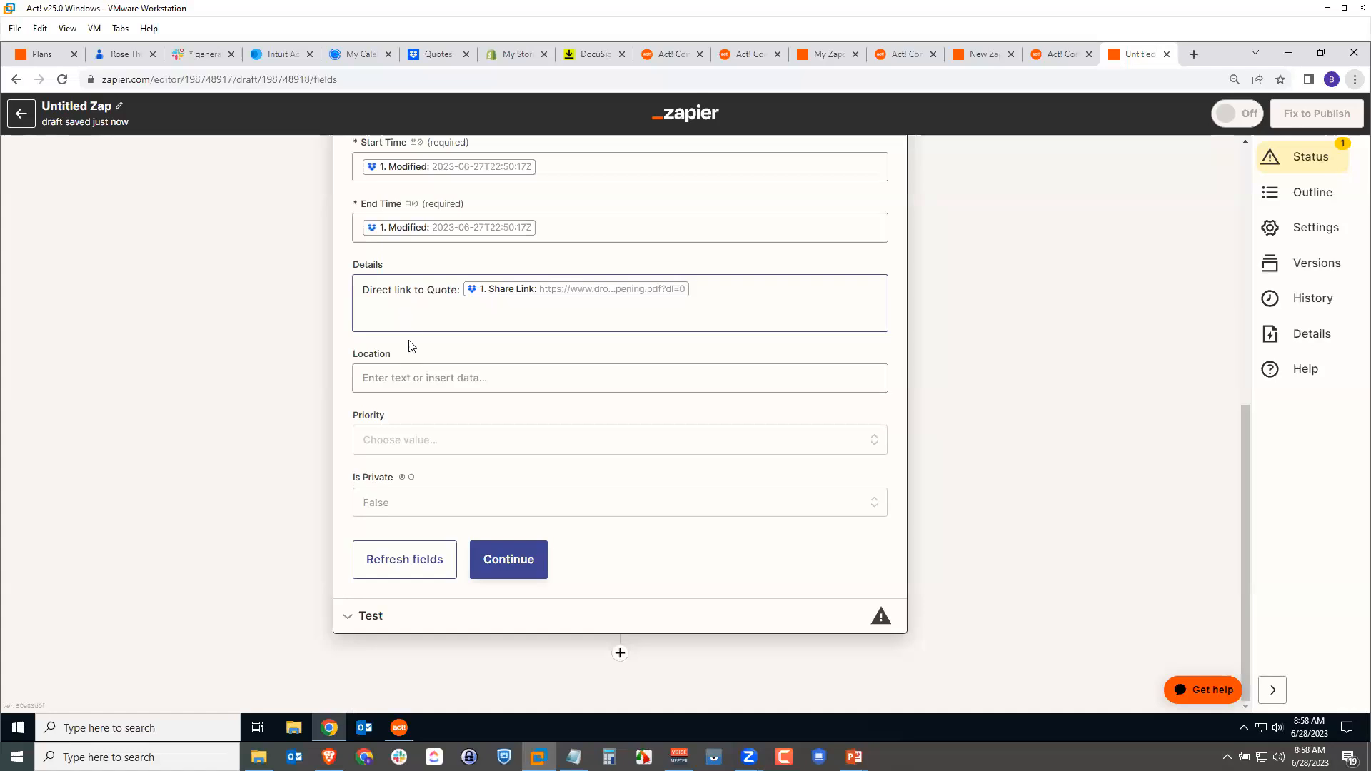
Set the activity priority to High and continue to the test step
click(429, 446)
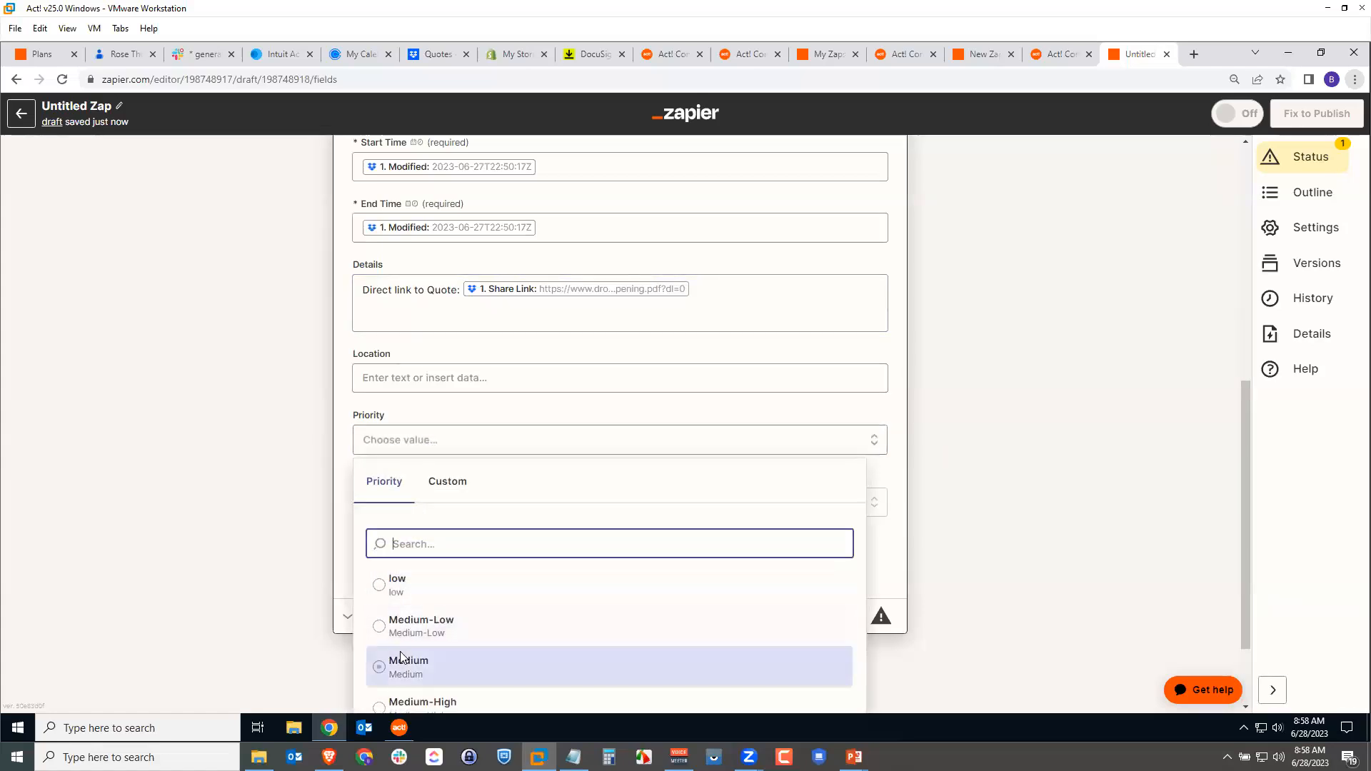
scroll(398, 659, down, 2)
click(379, 640)
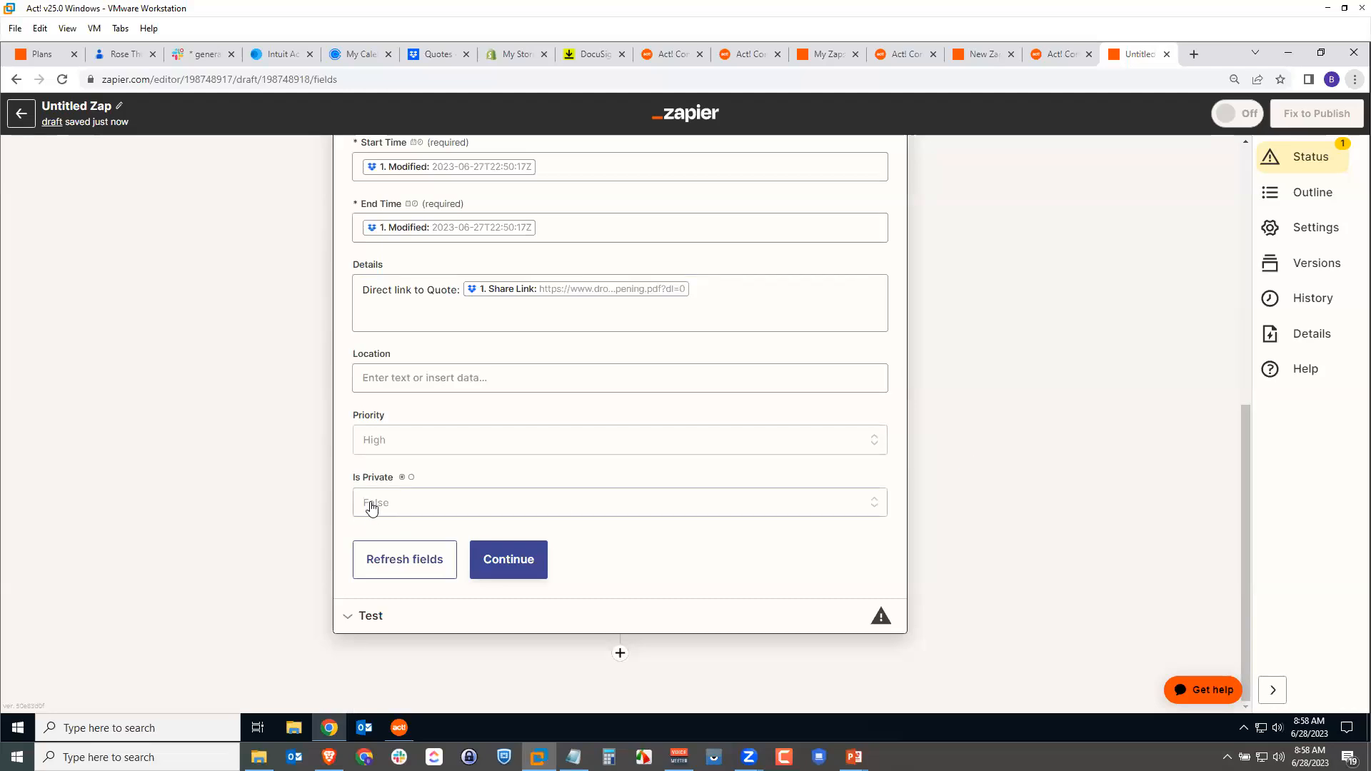
click(523, 563)
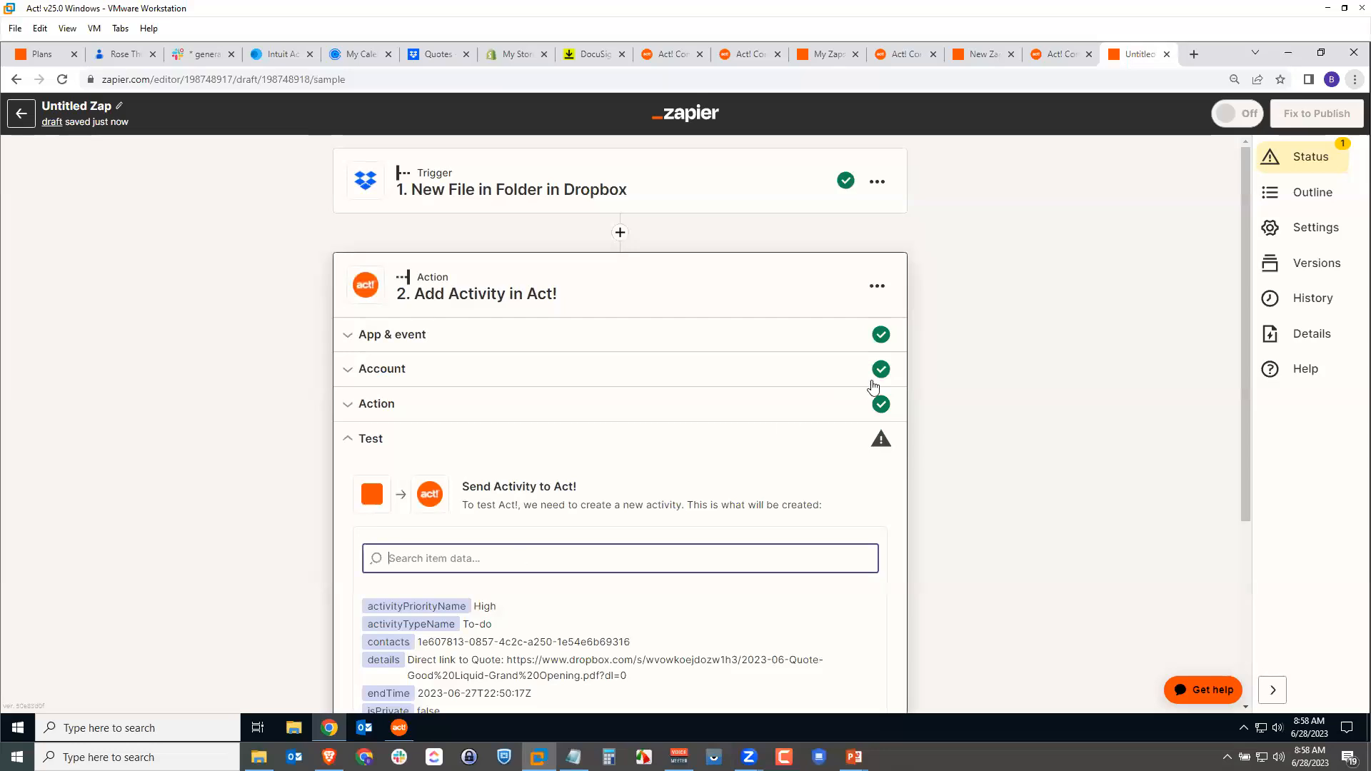
Run the action test so a sample To-do reaches Act!, then bring up Act!
scroll(1037, 432, down, 3)
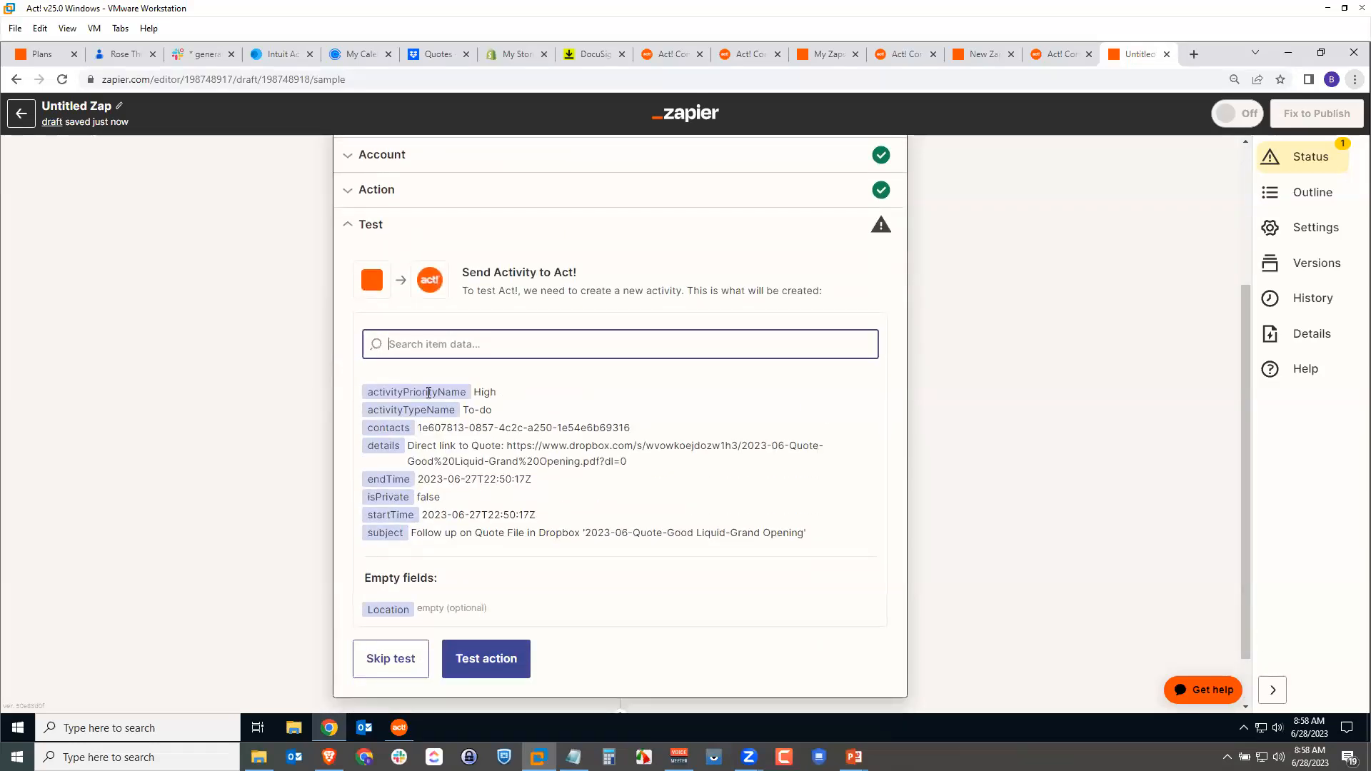
click(514, 660)
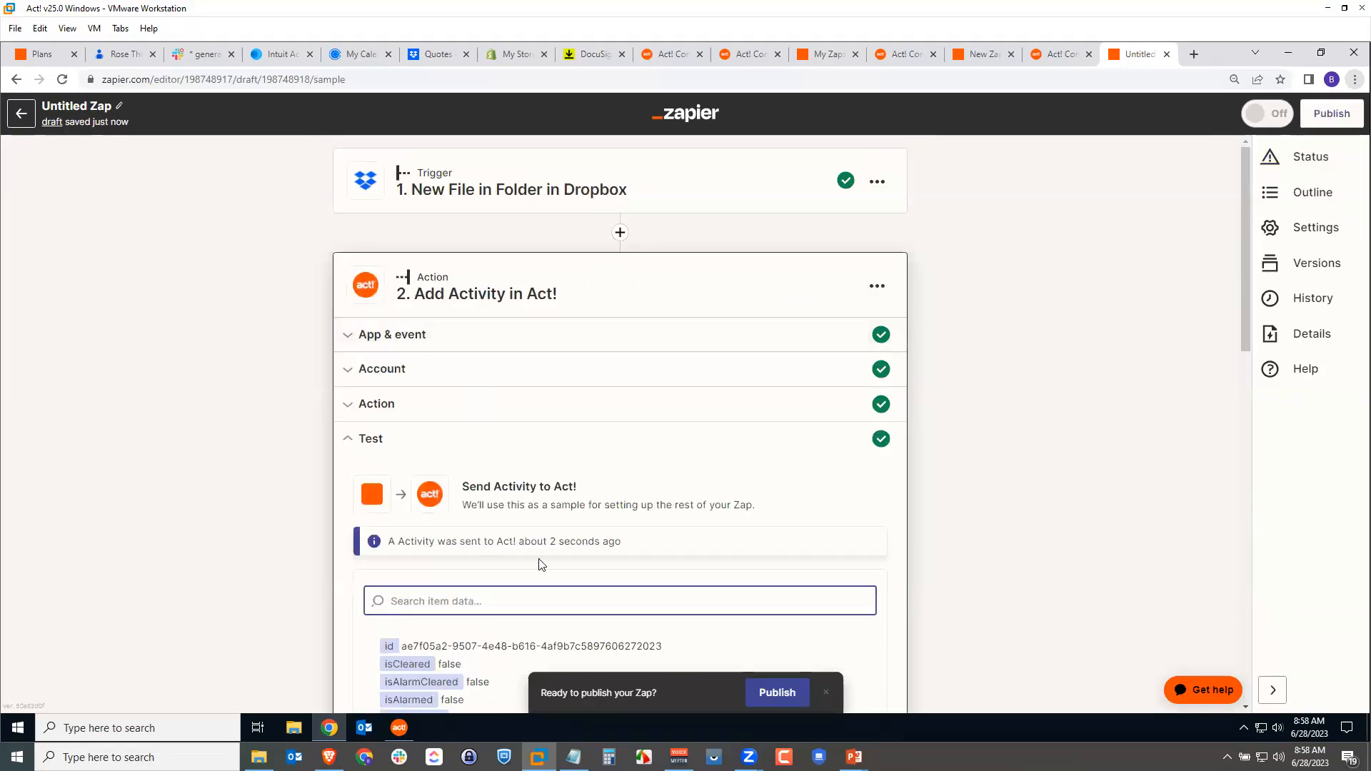
click(398, 727)
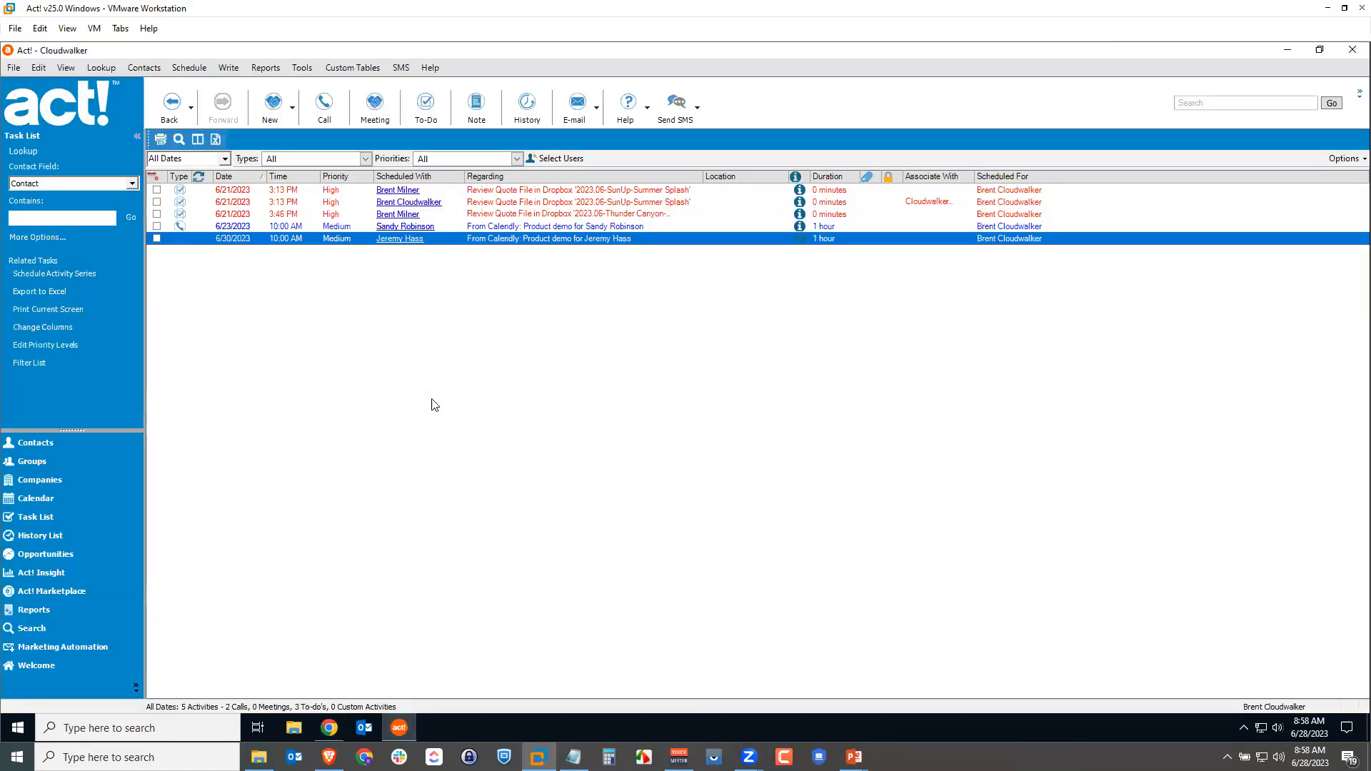
Refresh the Task List, open the new High-priority quote follow-up To-do, check its Details, and close it unchanged
key(F5)
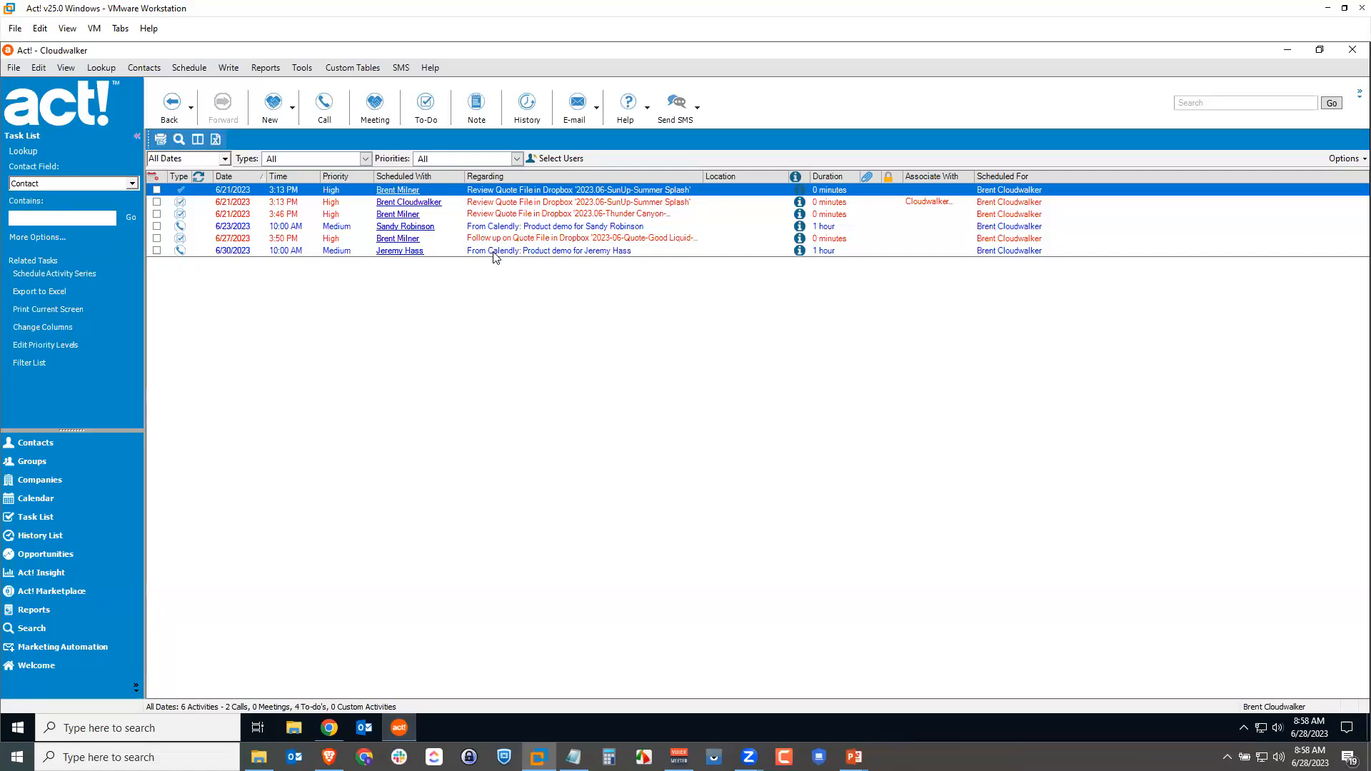
click(637, 241)
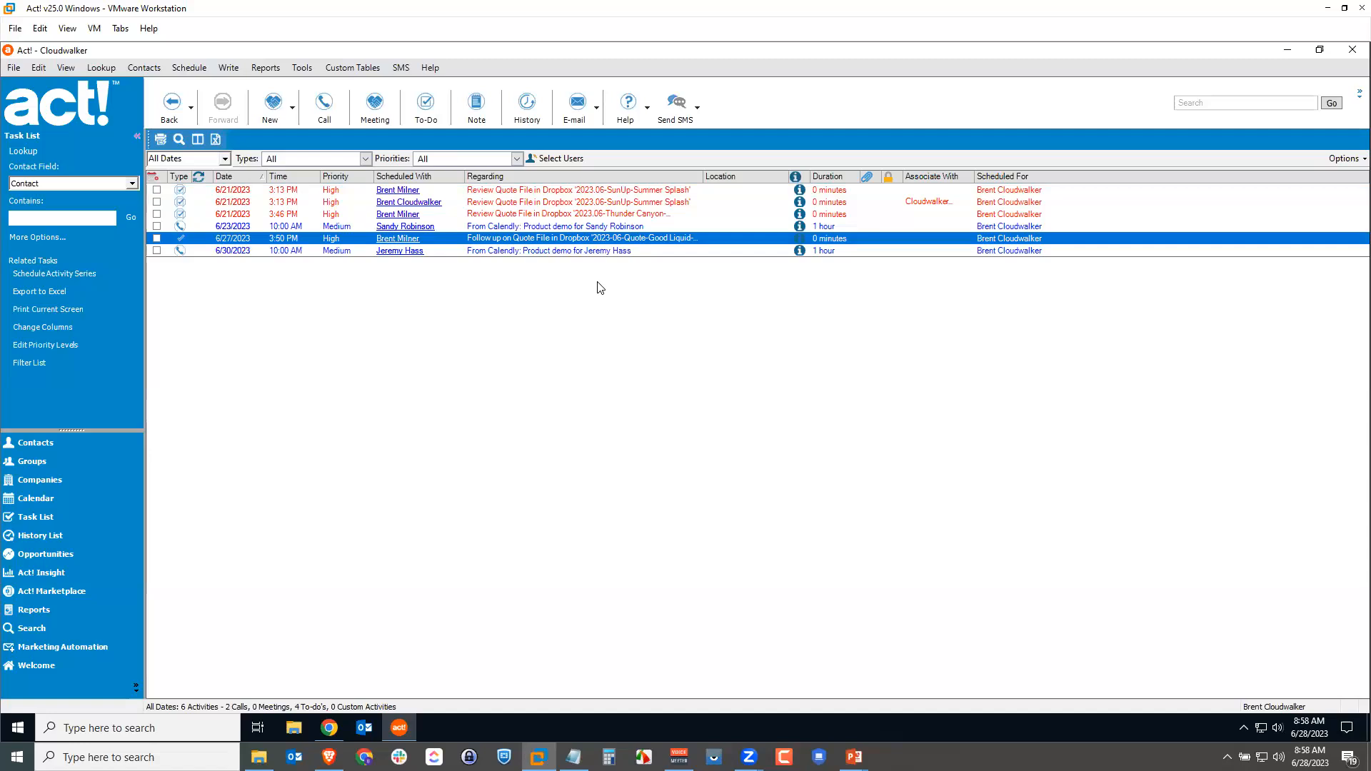
double_click(505, 238)
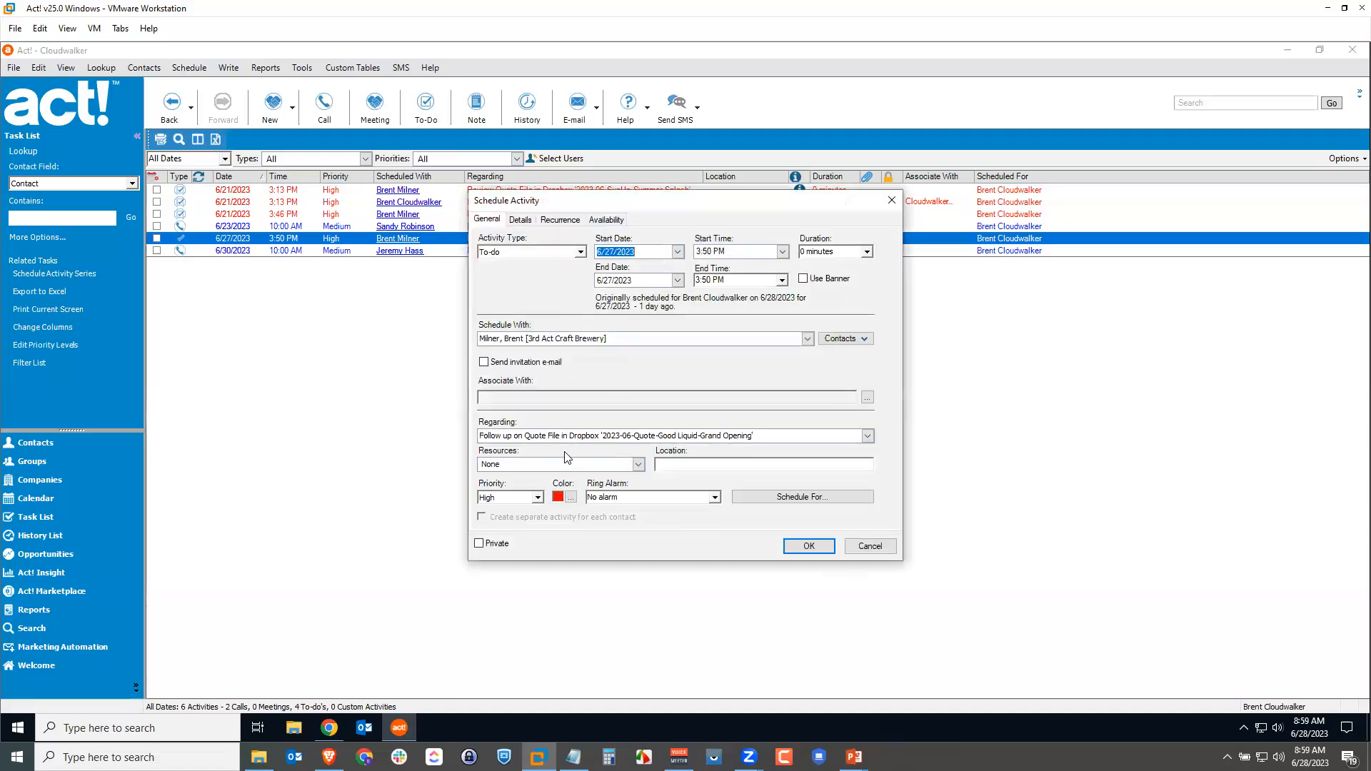
click(521, 220)
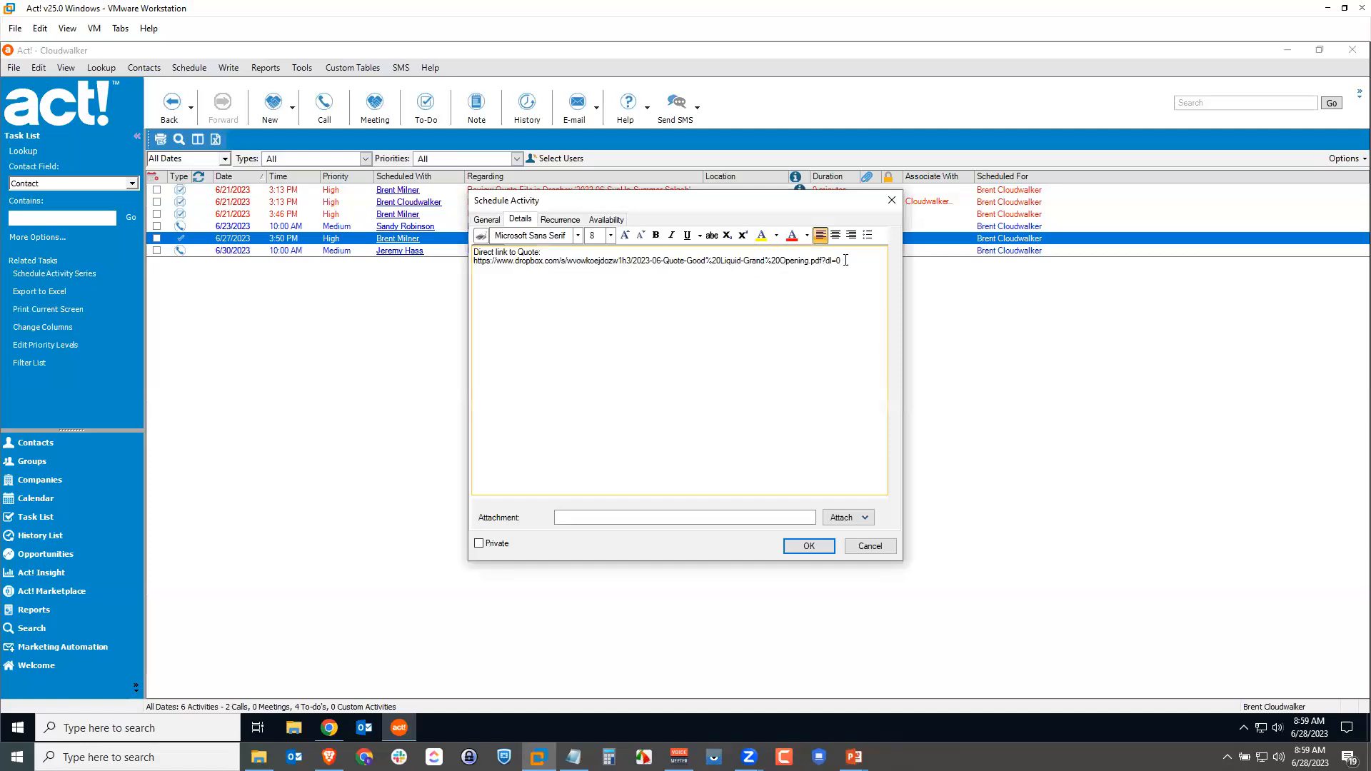
click(488, 219)
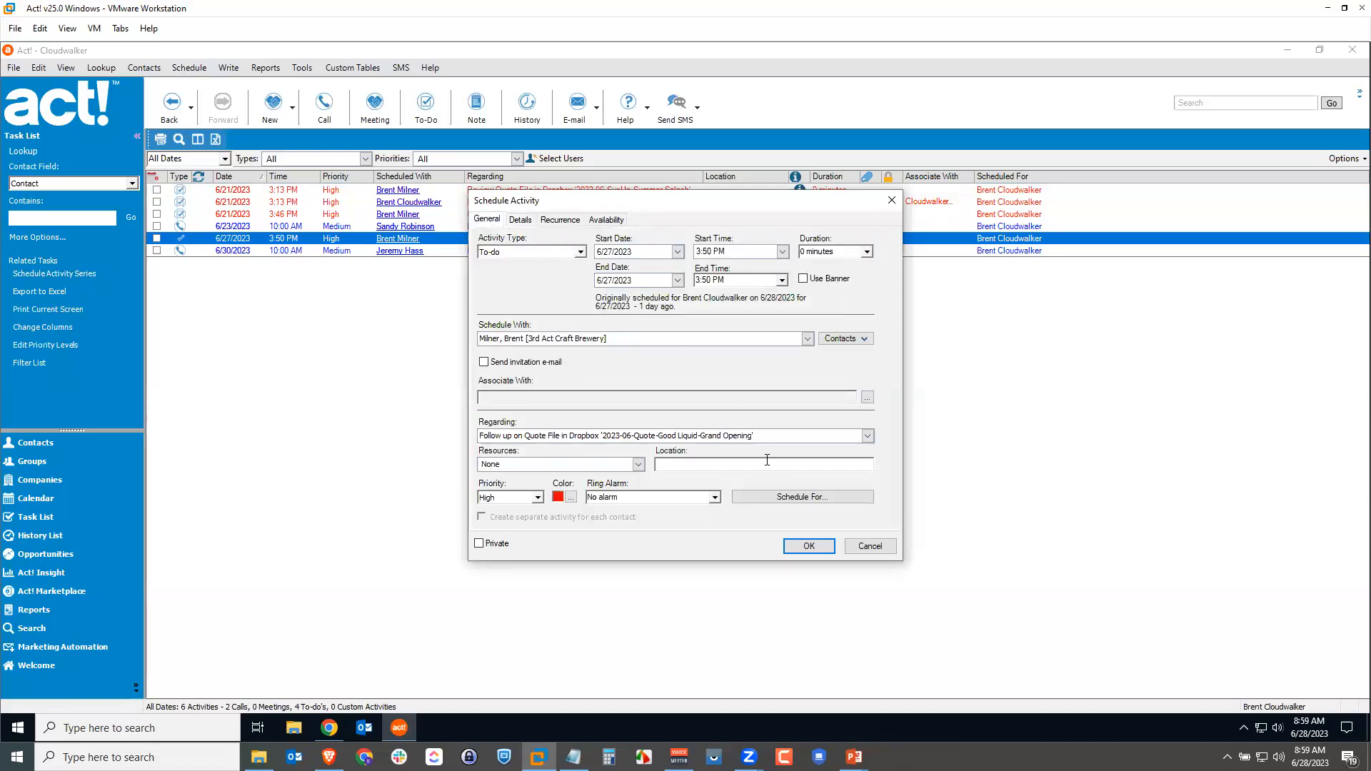
click(869, 547)
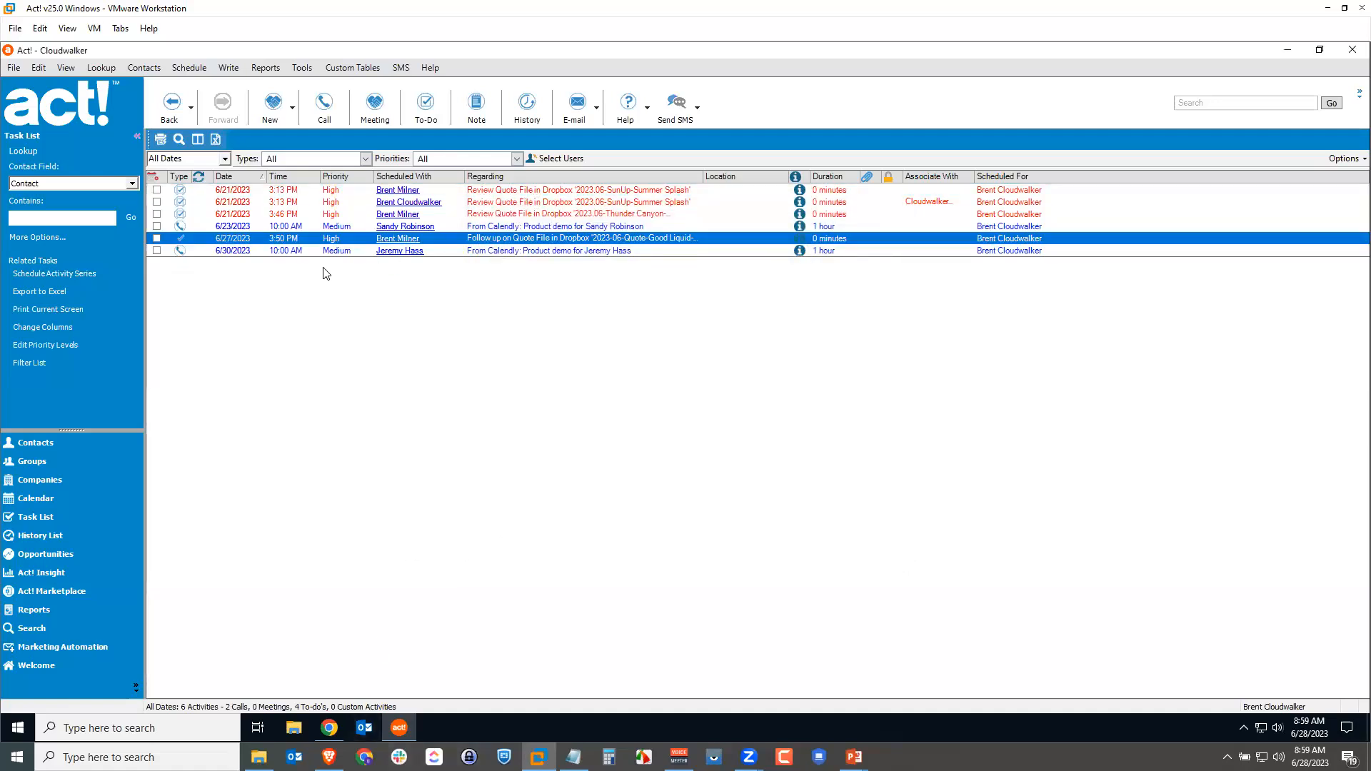
Publish the Zap in the Zapier editor and dismiss the Zap-is-on notice
click(329, 728)
scroll(964, 482, down, 3)
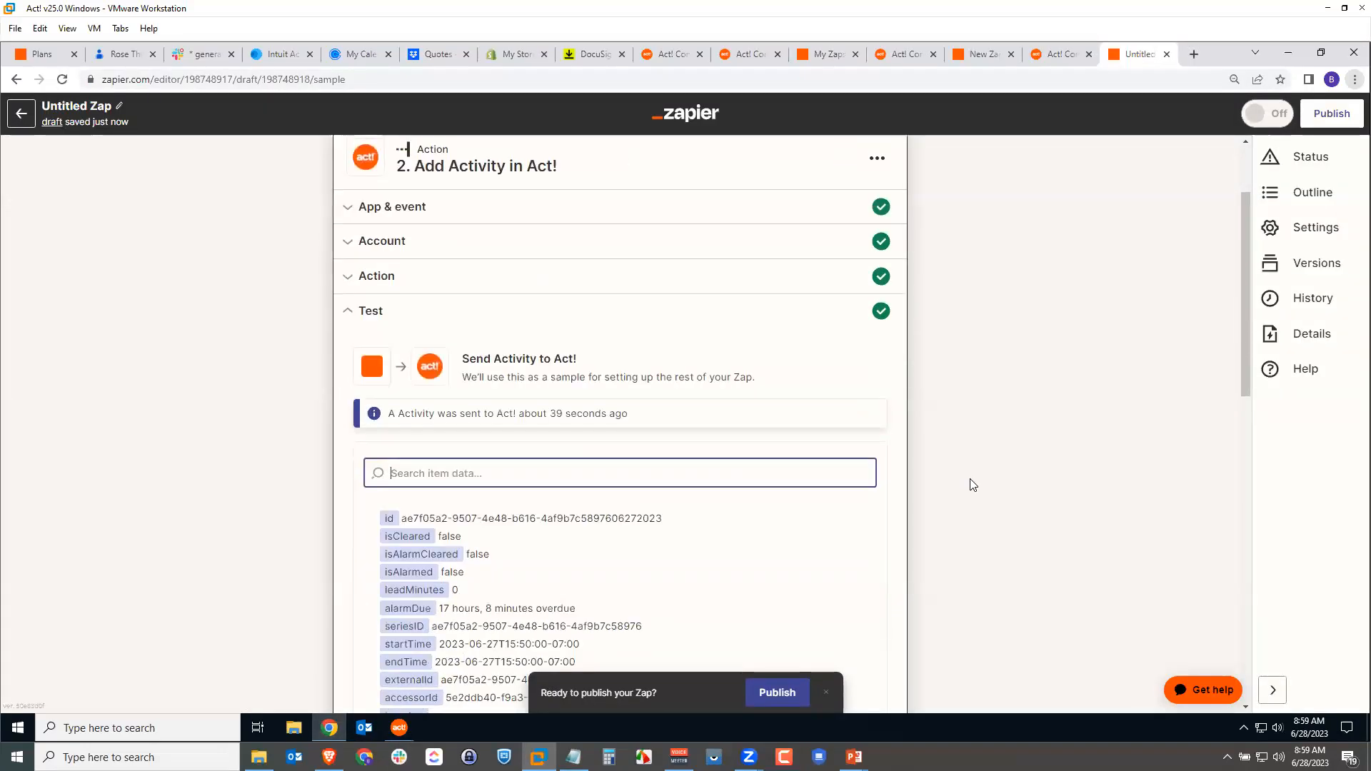
scroll(943, 429, down, 10)
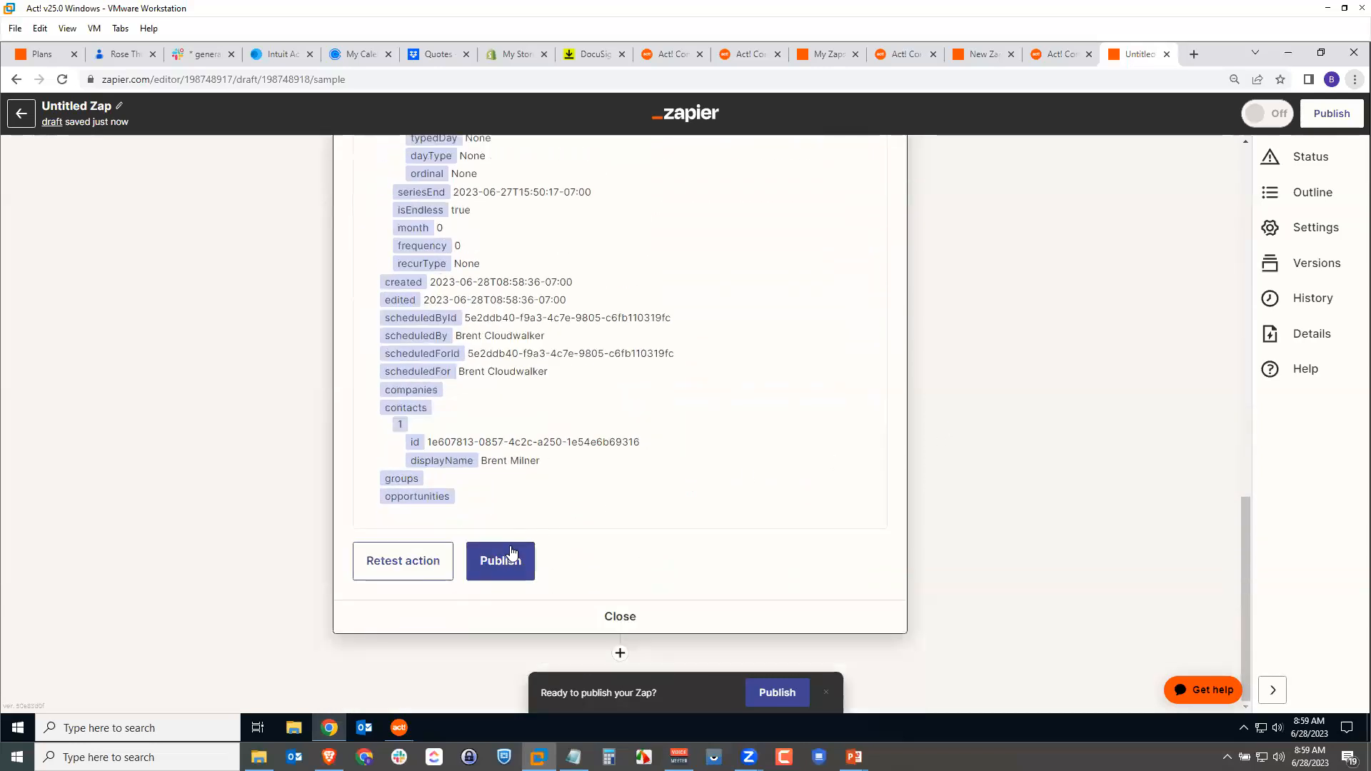
click(486, 564)
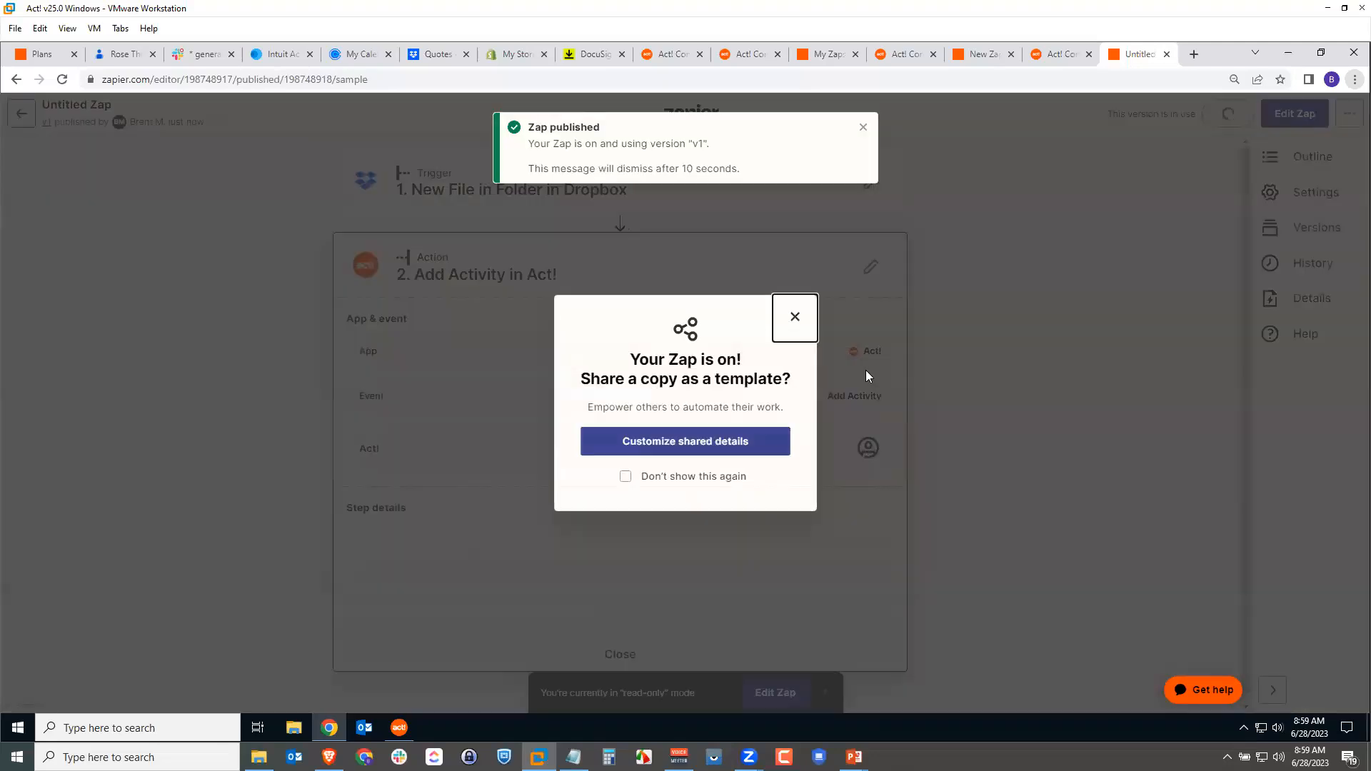
click(792, 317)
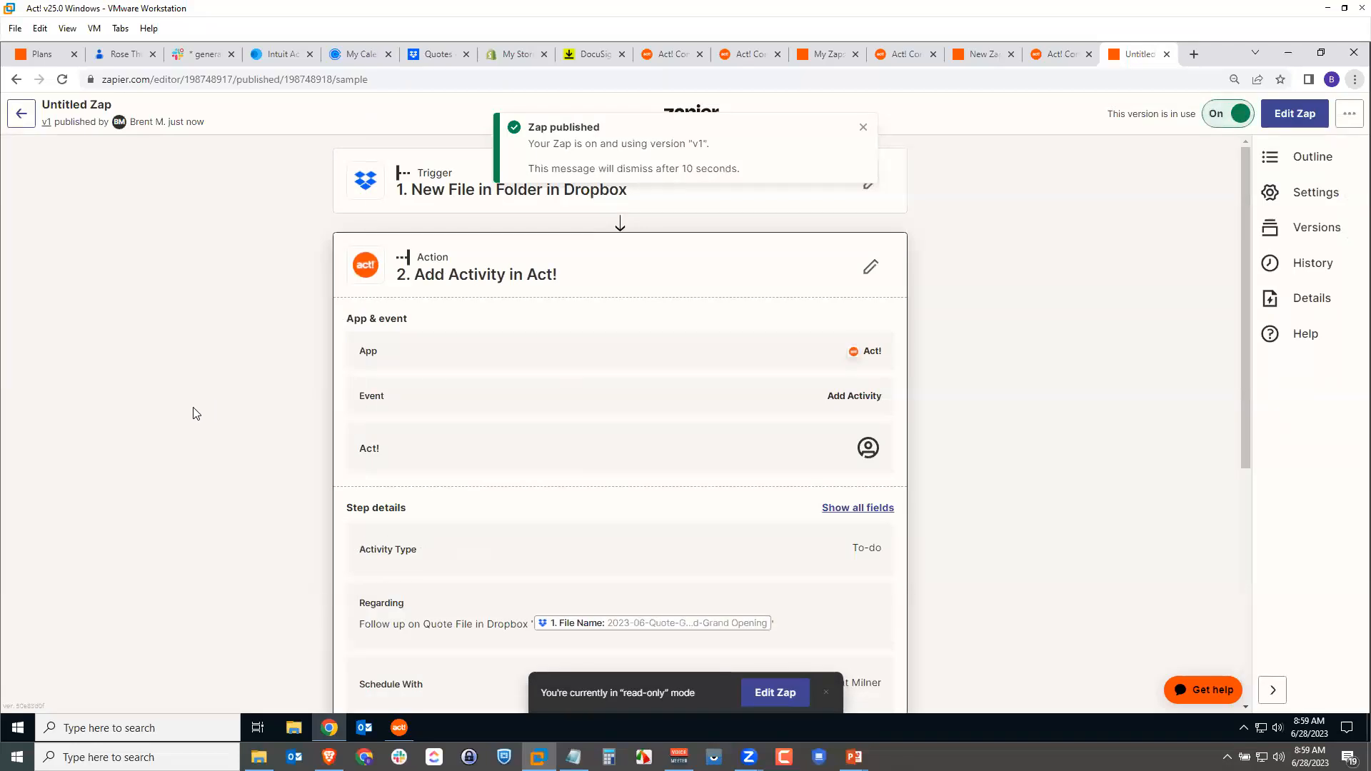
Rename the Zap to 'Dropbox Quotes to Act! Activities' and return to the Zaps list
scroll(196, 401, down, 6)
scroll(196, 401, up, 6)
click(79, 106)
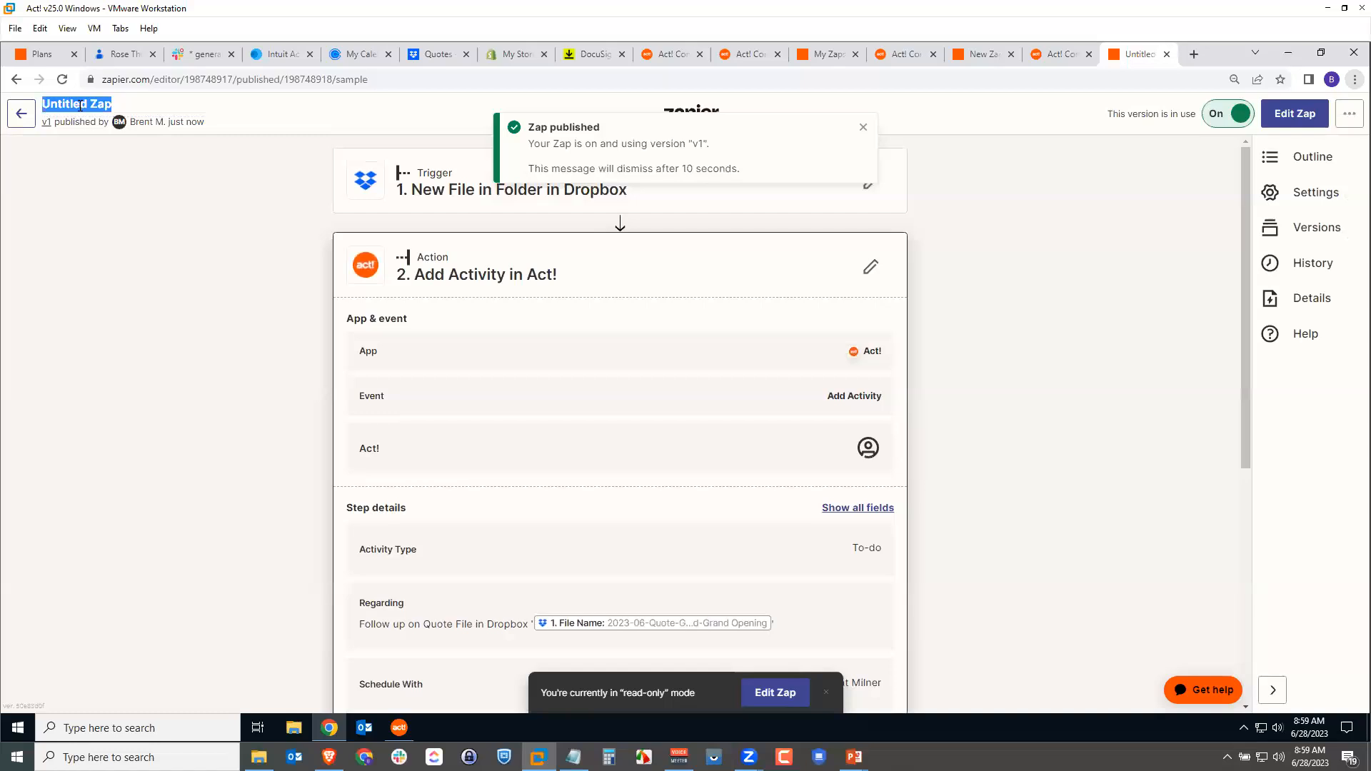
text(Dropb)
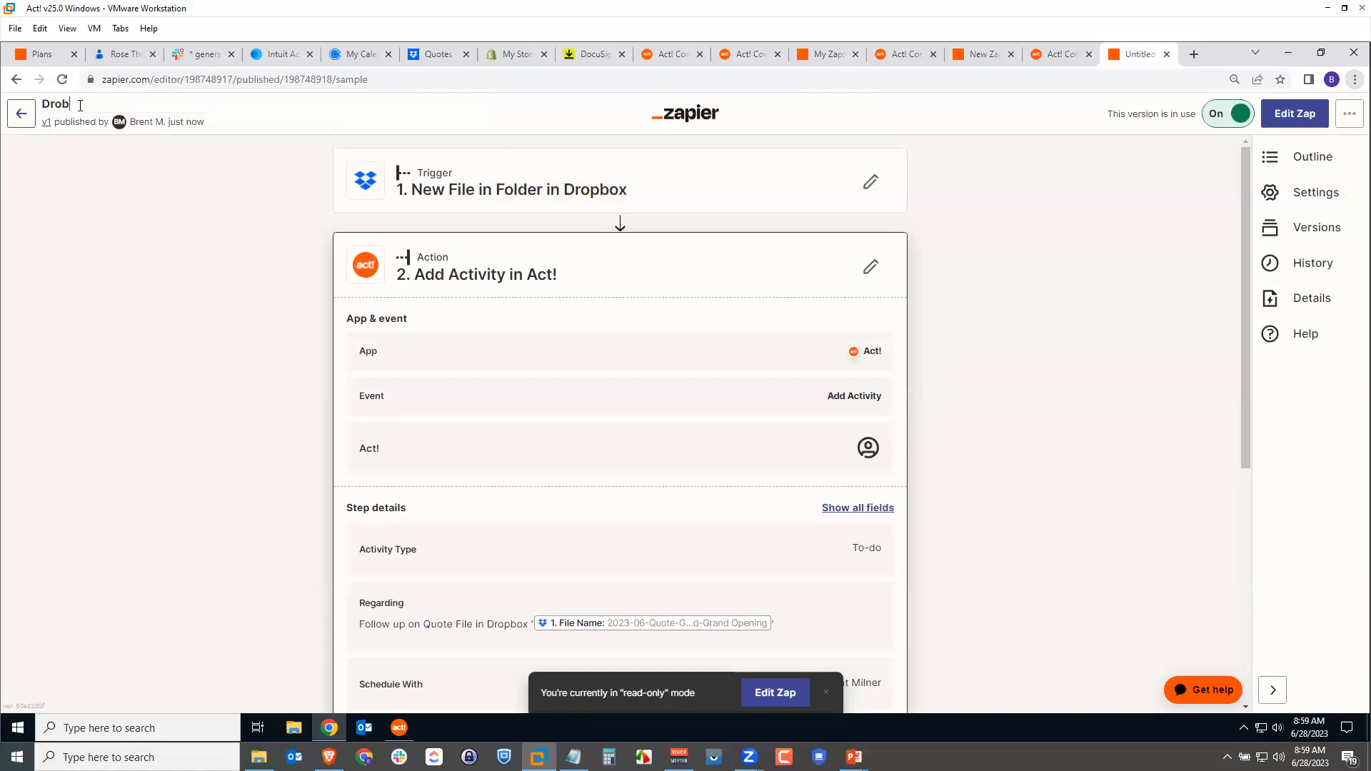
text(ox)
key(BackSpace)
key(BackSpace)
text(Quotes to A)
key(BackSpace)
text(t! Activities)
click(72, 282)
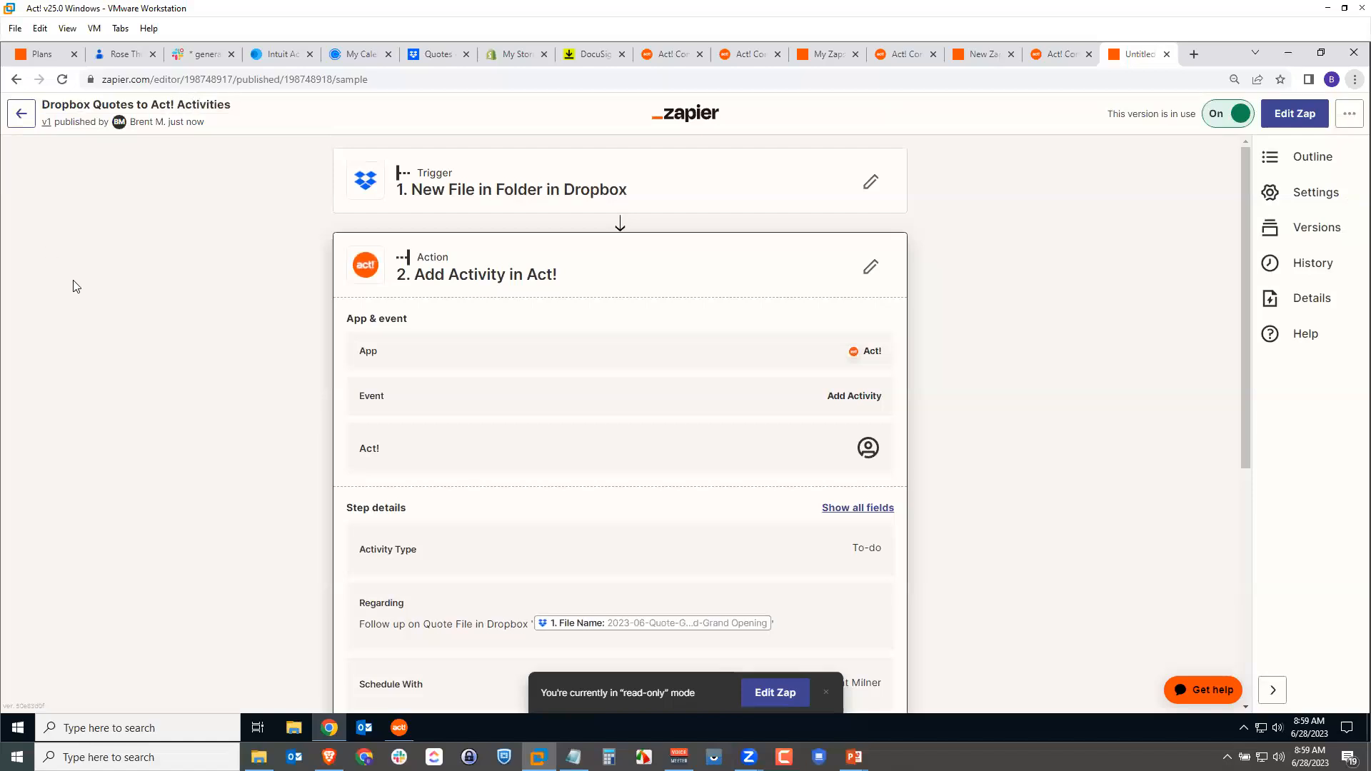
click(21, 114)
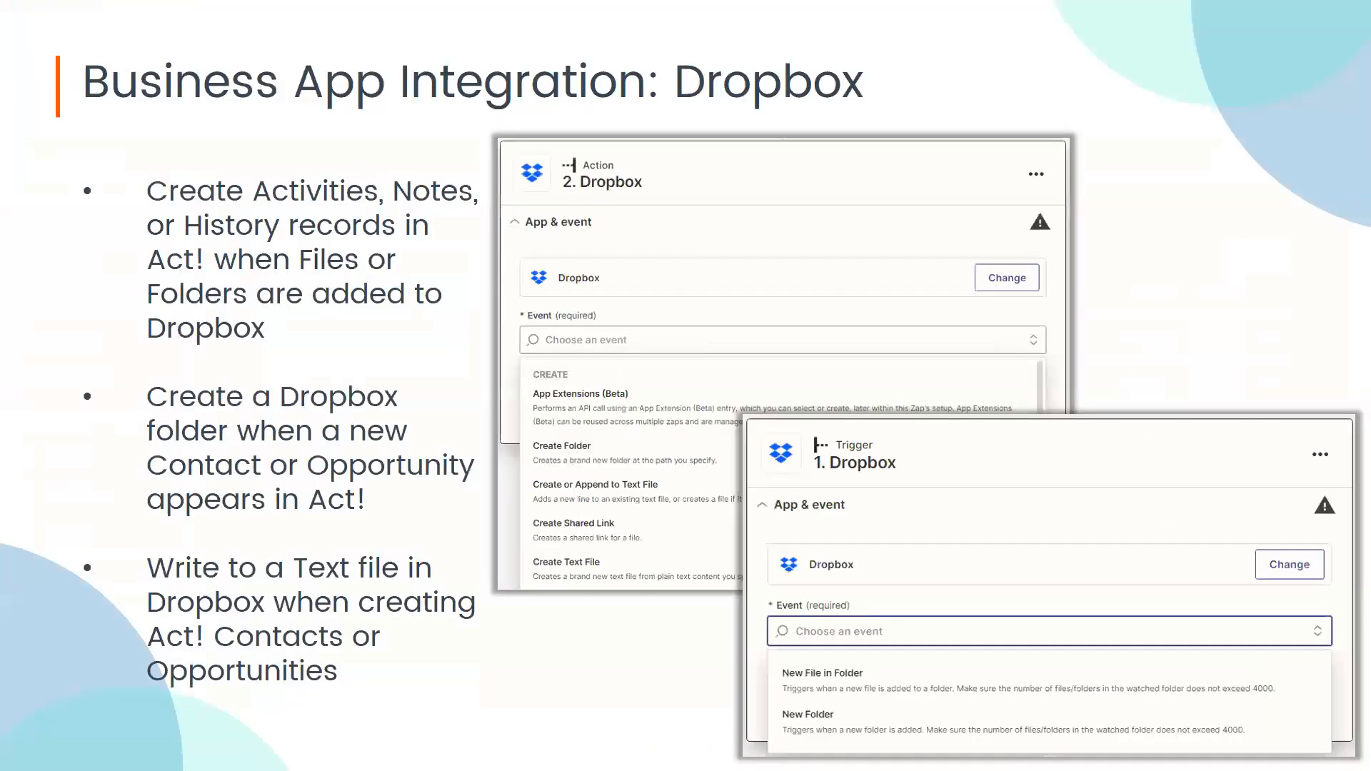
Advance from the Dropbox integration slide to the Shopify integration slide
key(Right)
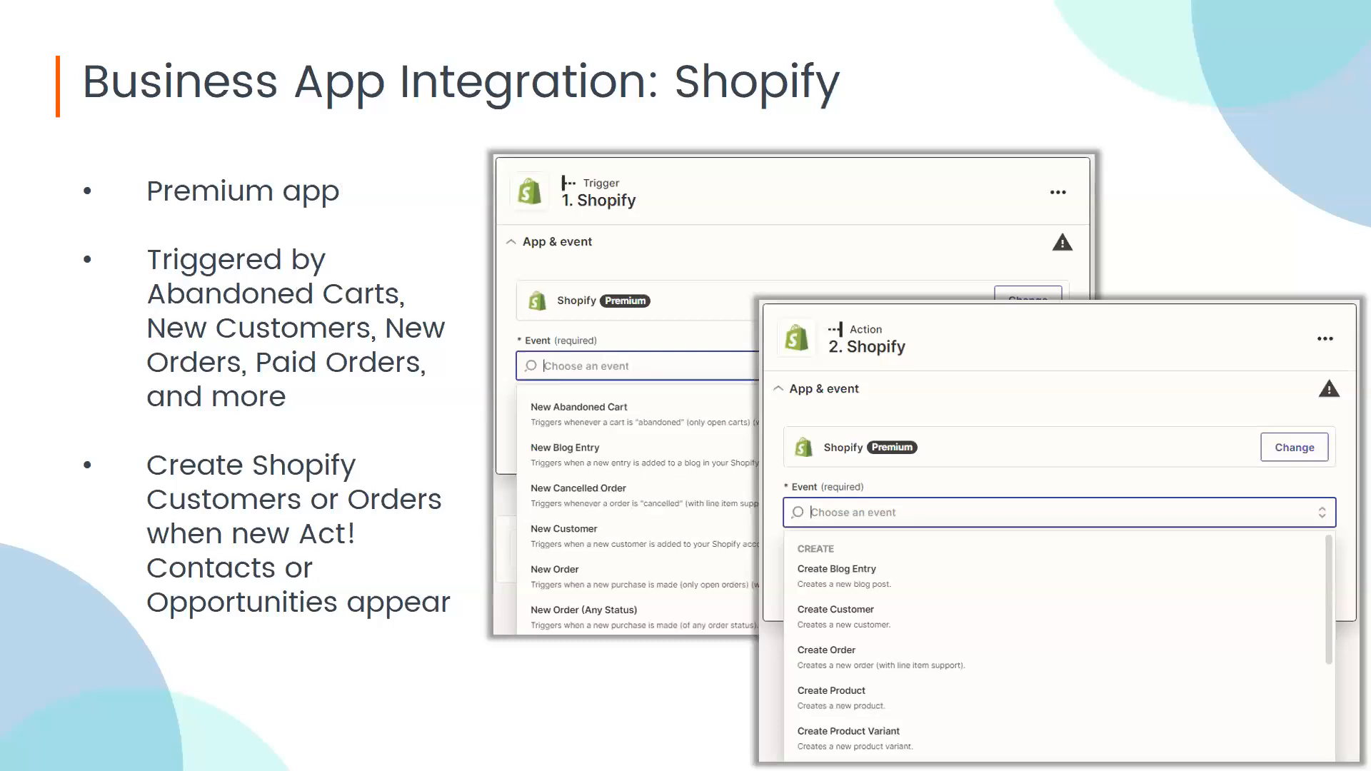
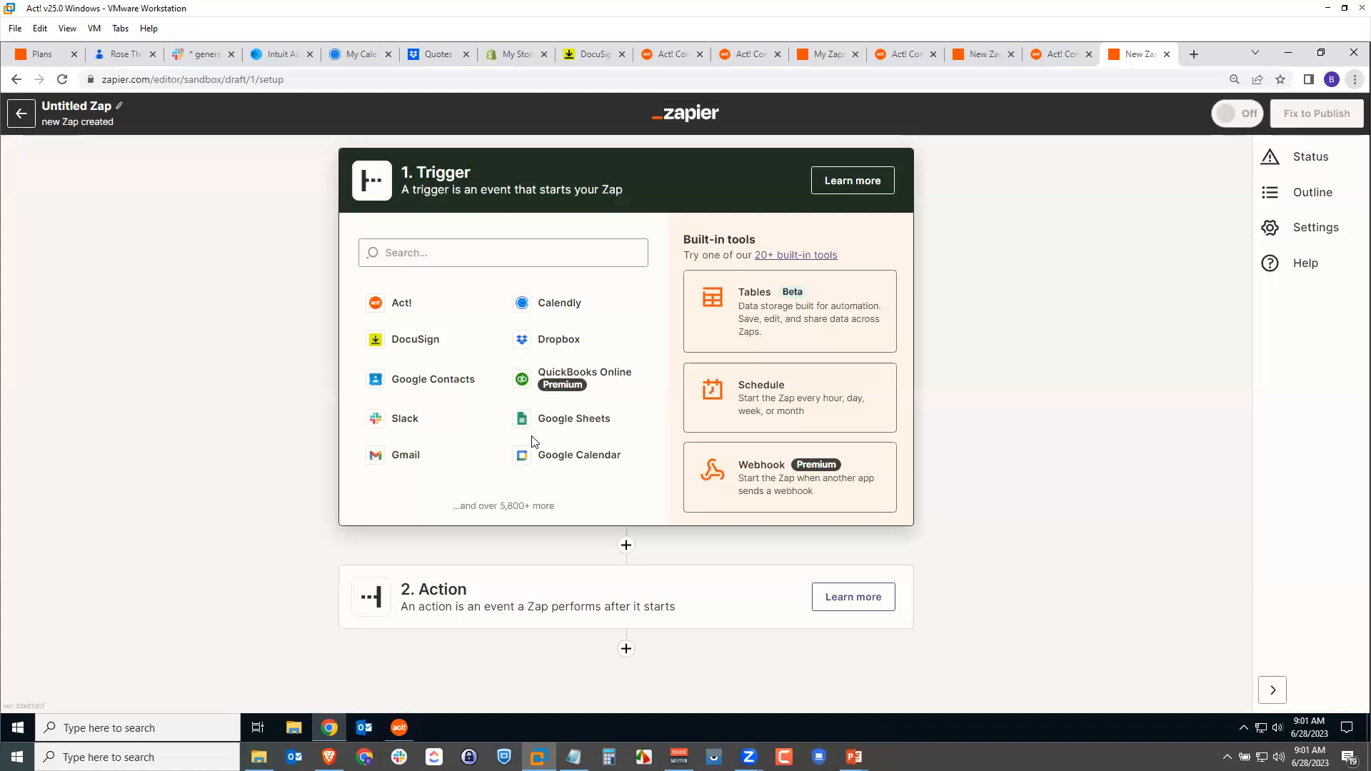
Set the Zap's trigger to Shopify's New Customer event, searching 'shop' to find it
click(444, 253)
text(shop)
click(398, 305)
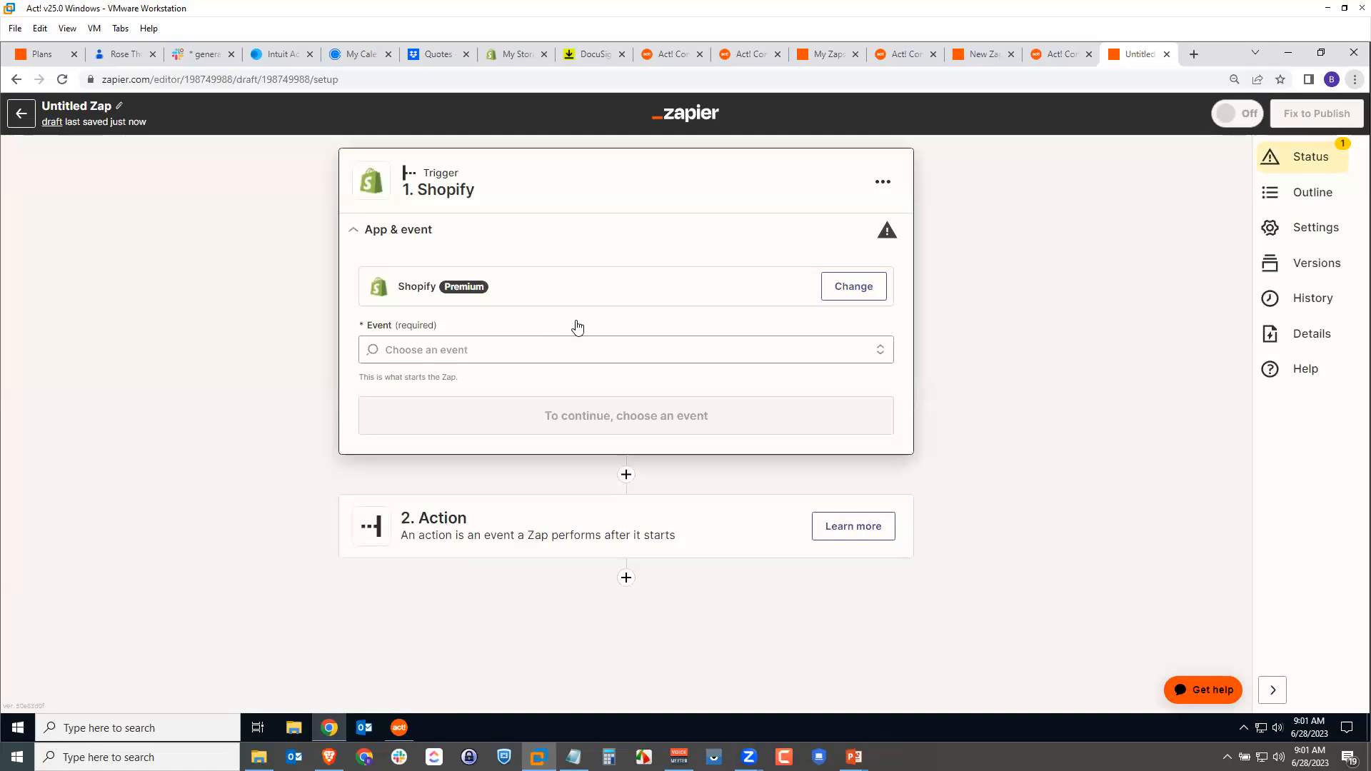
click(504, 345)
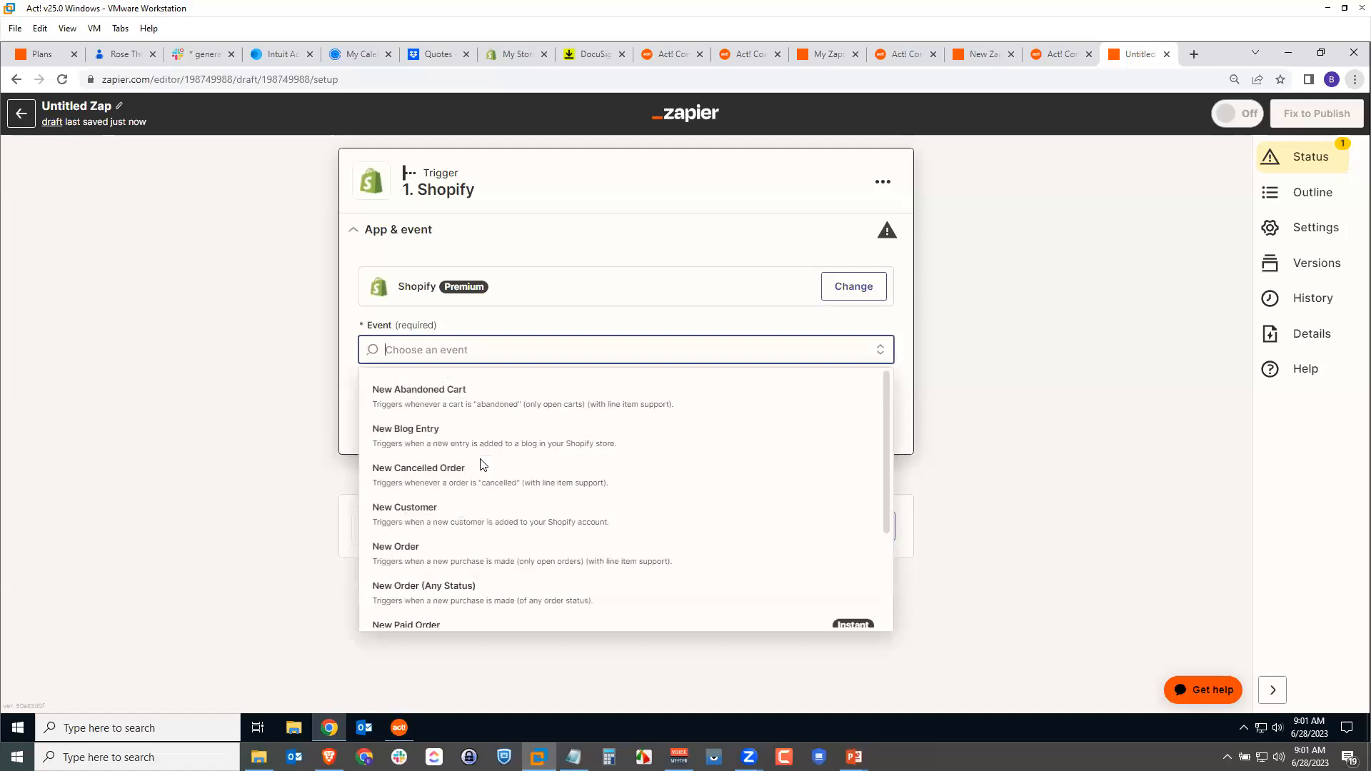
click(465, 516)
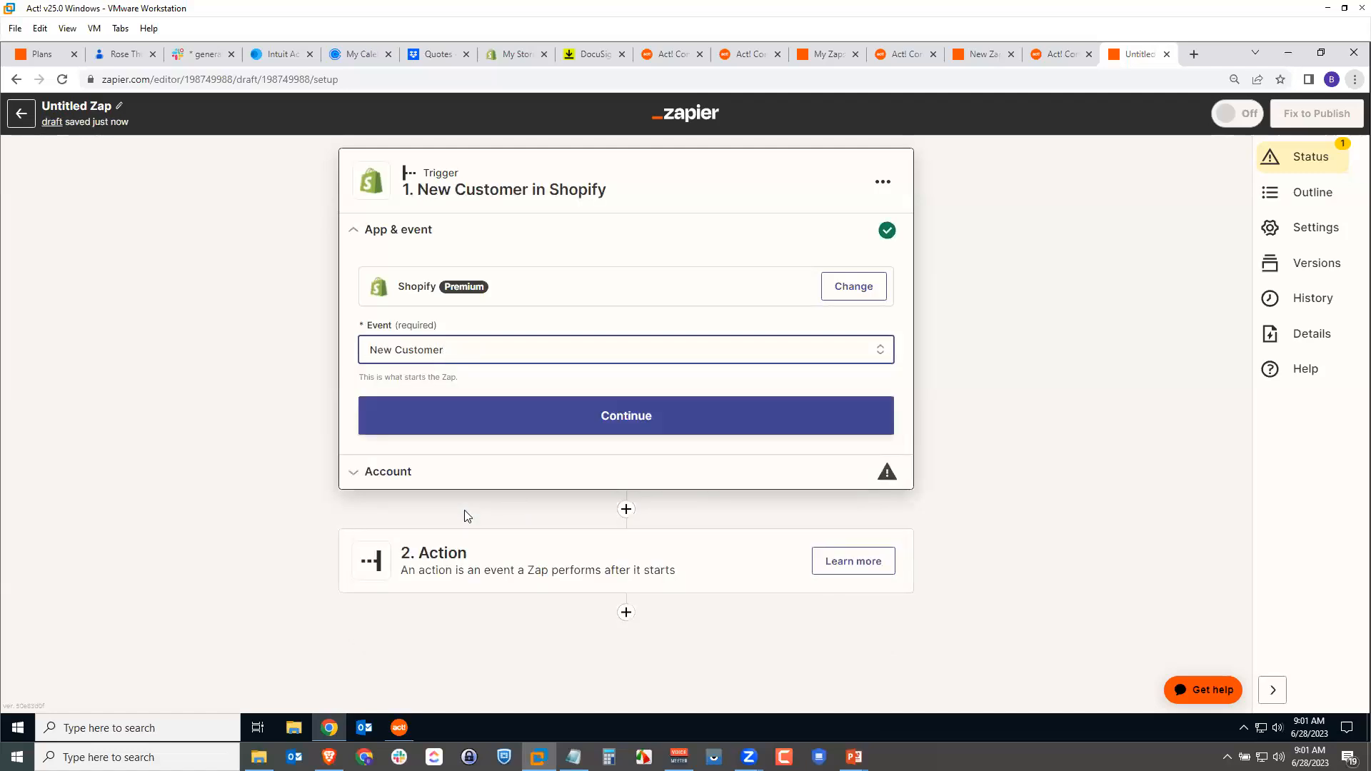
click(622, 419)
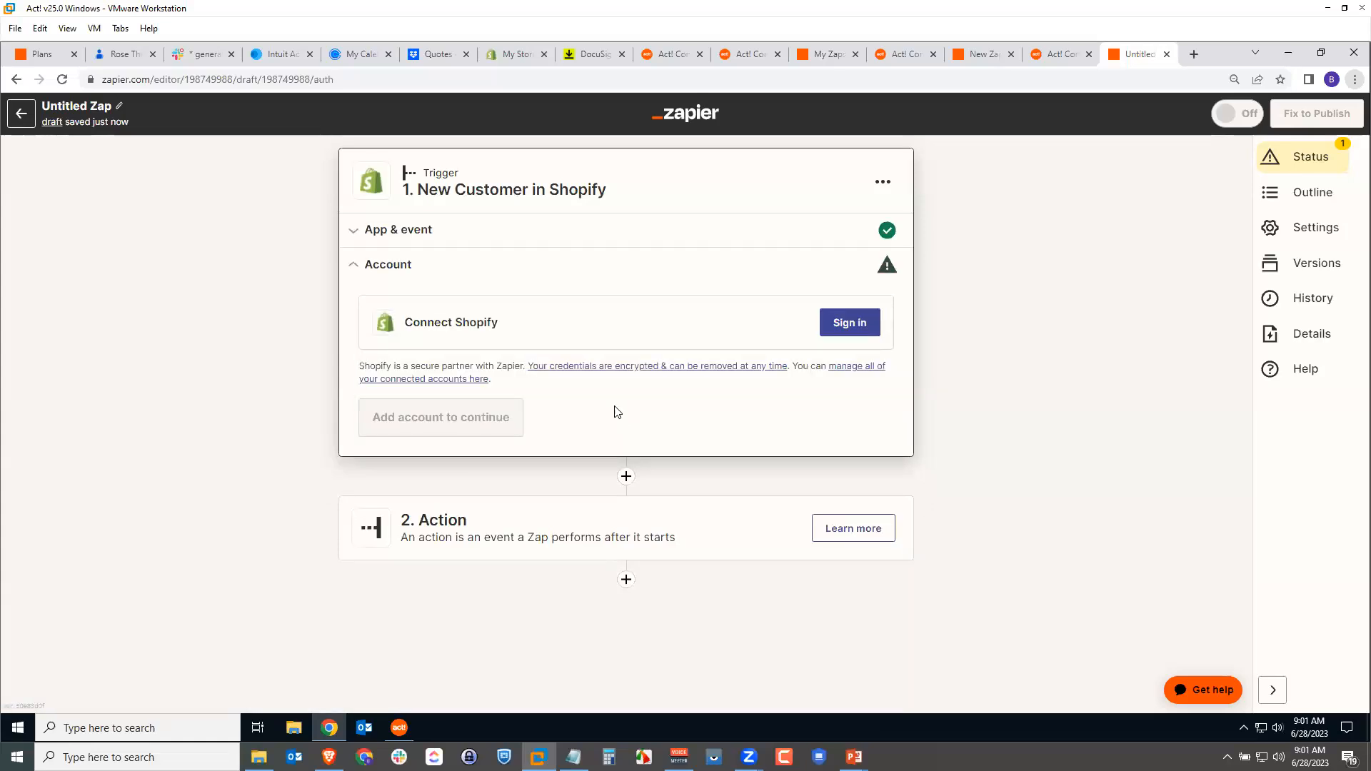
Start the Shopify sign-in and copy the store's shop name from the admin web address
click(858, 325)
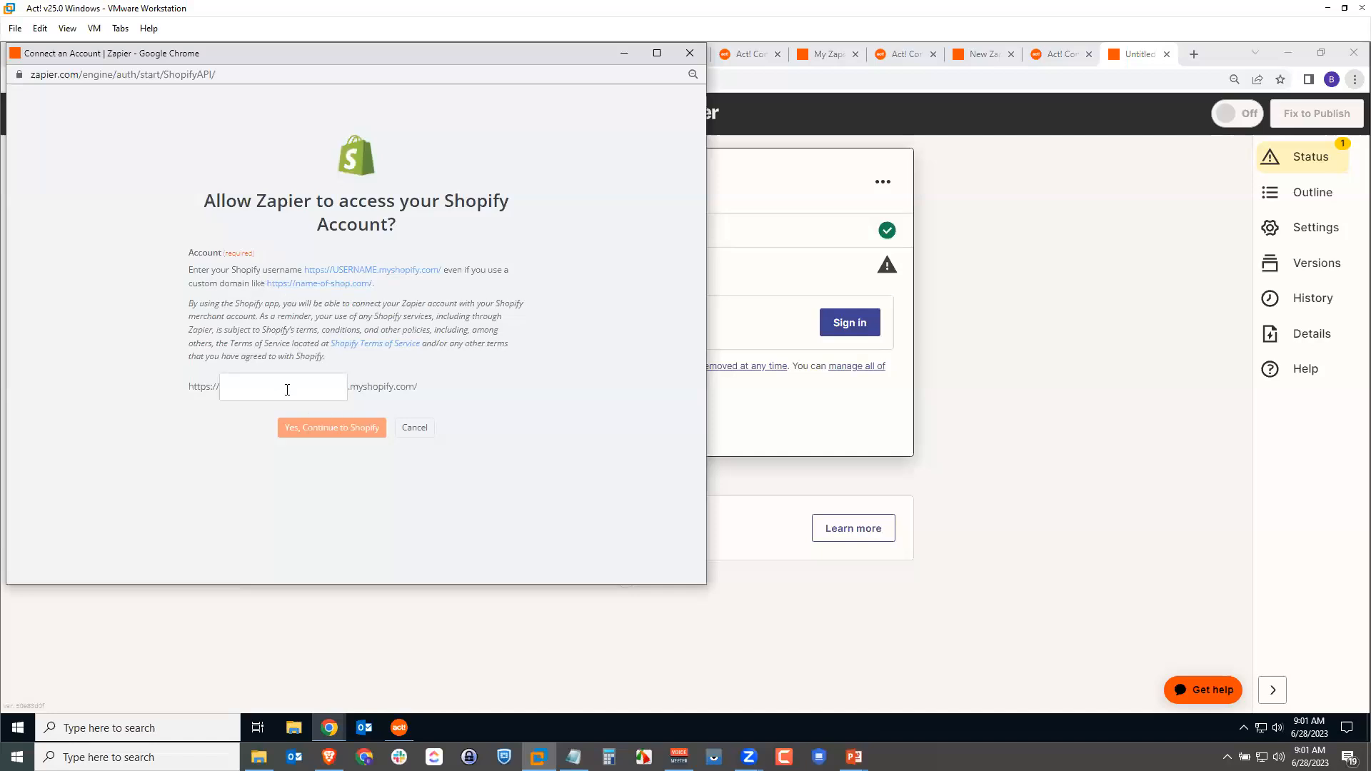
drag(562, 55, 592, 101)
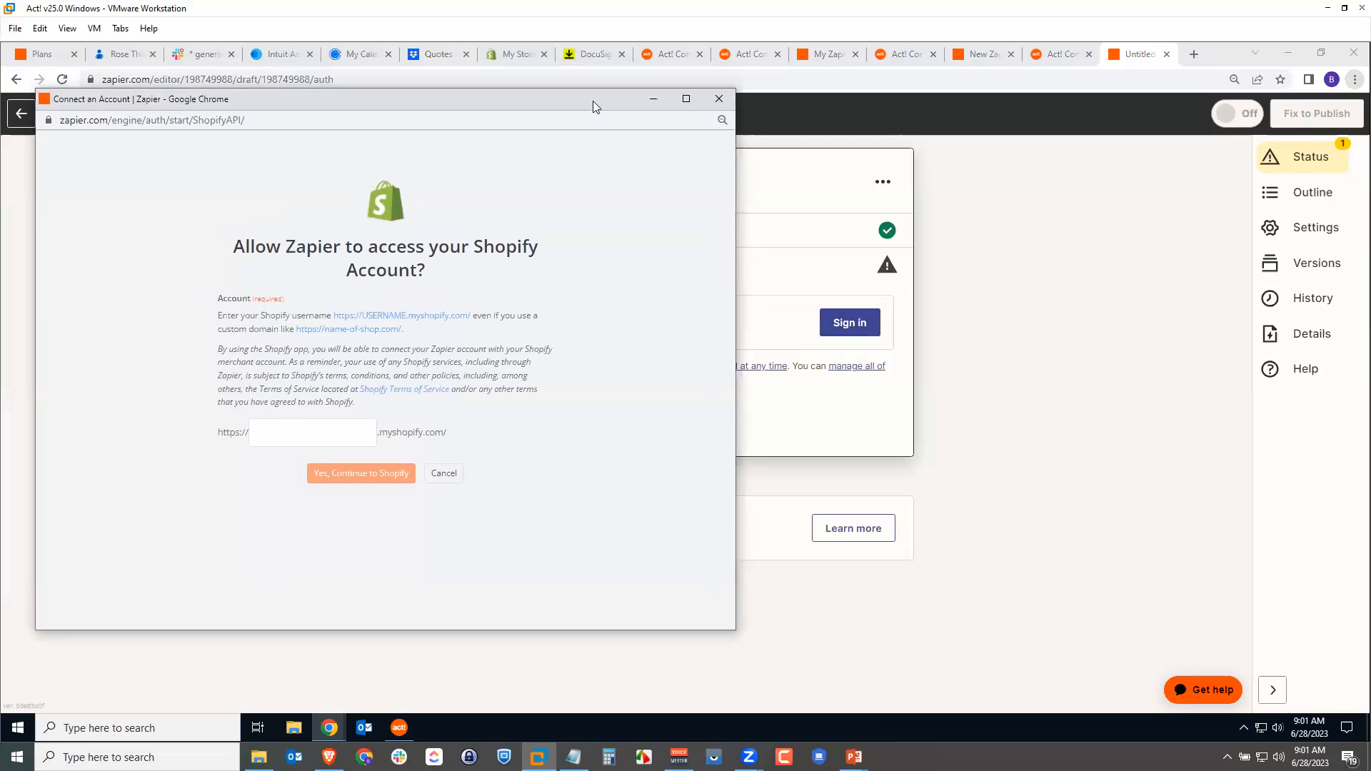
click(511, 55)
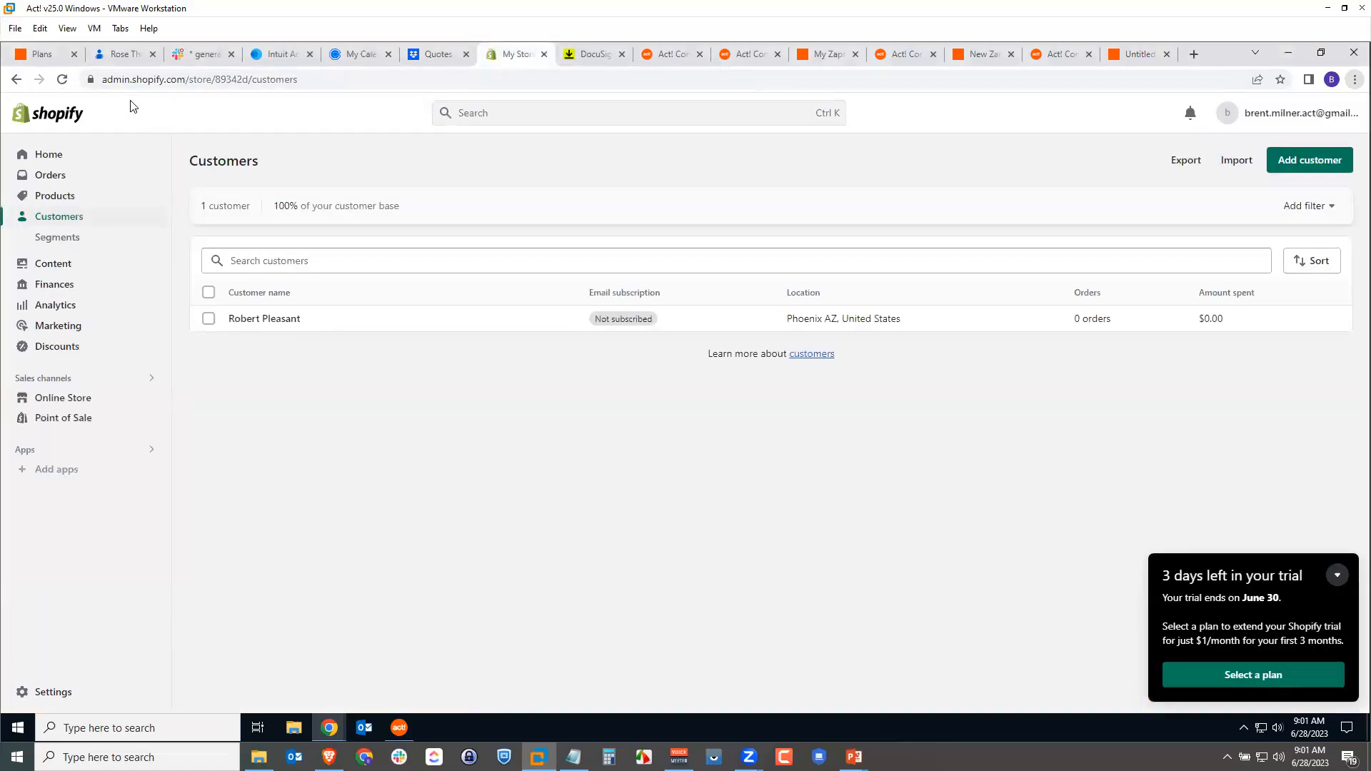
click(64, 122)
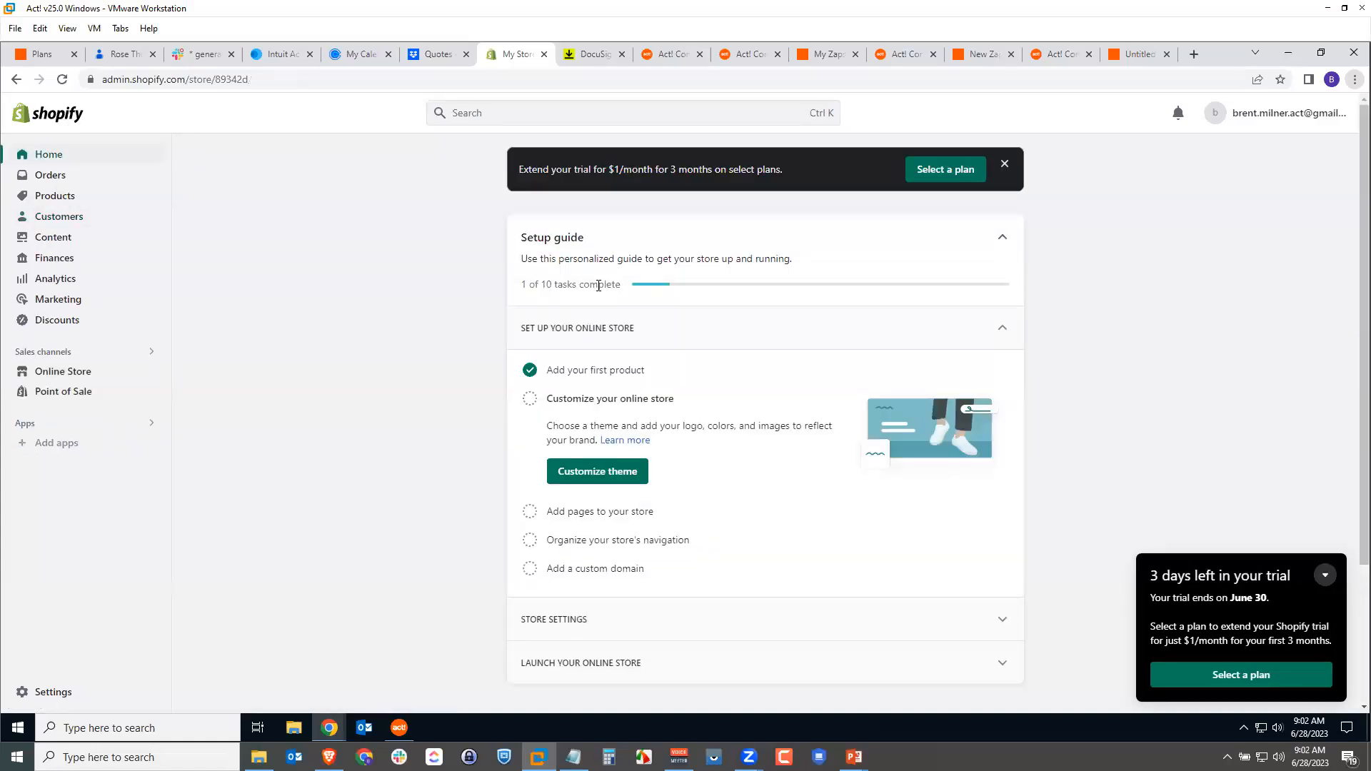
drag(257, 79, 215, 80)
key(ctrl+c)
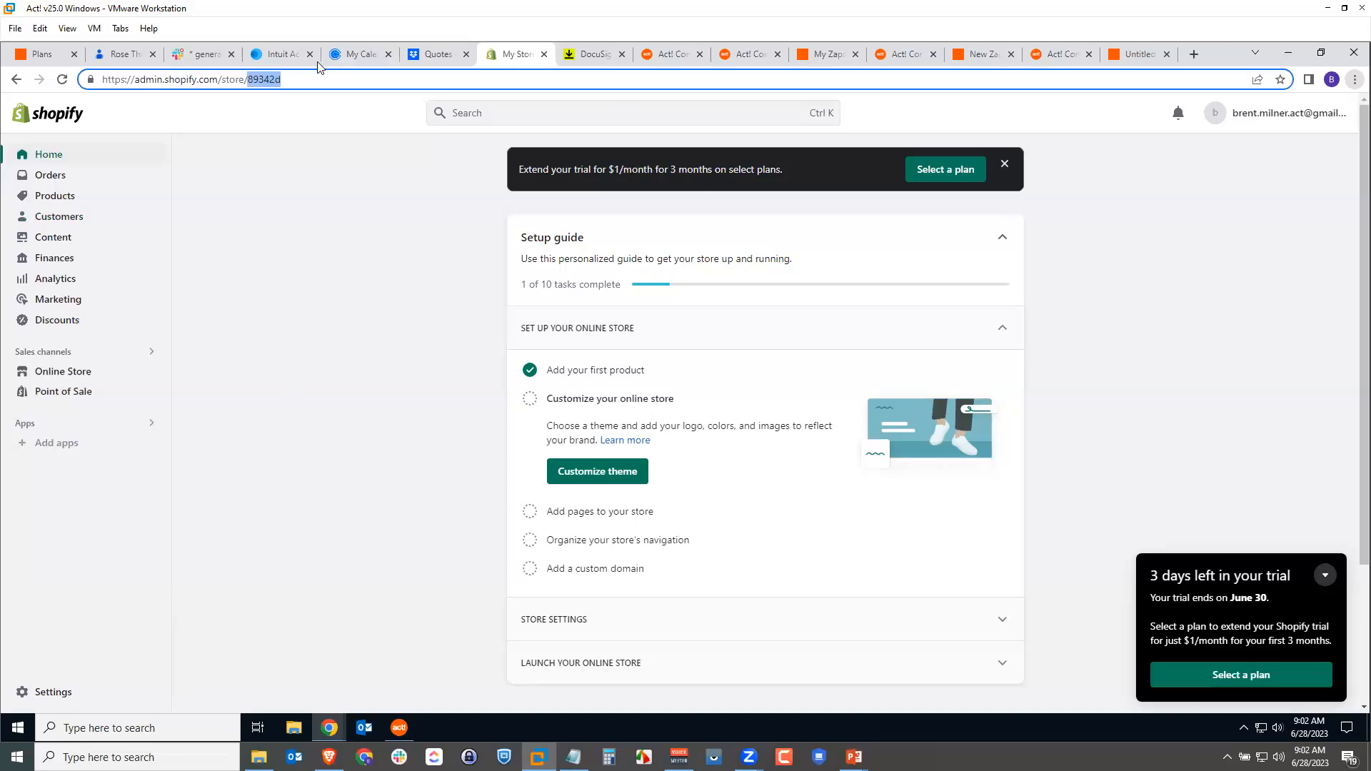
click(59, 160)
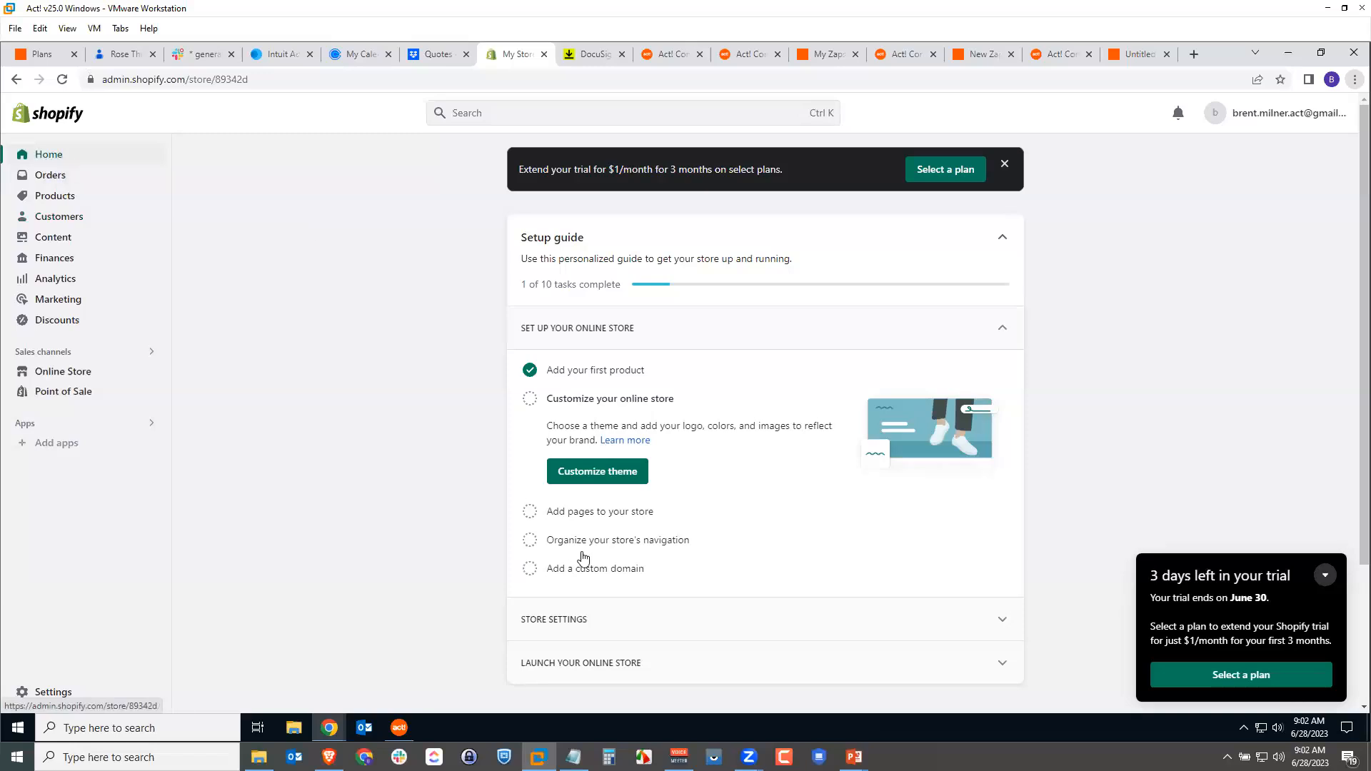
scroll(410, 428, down, 3)
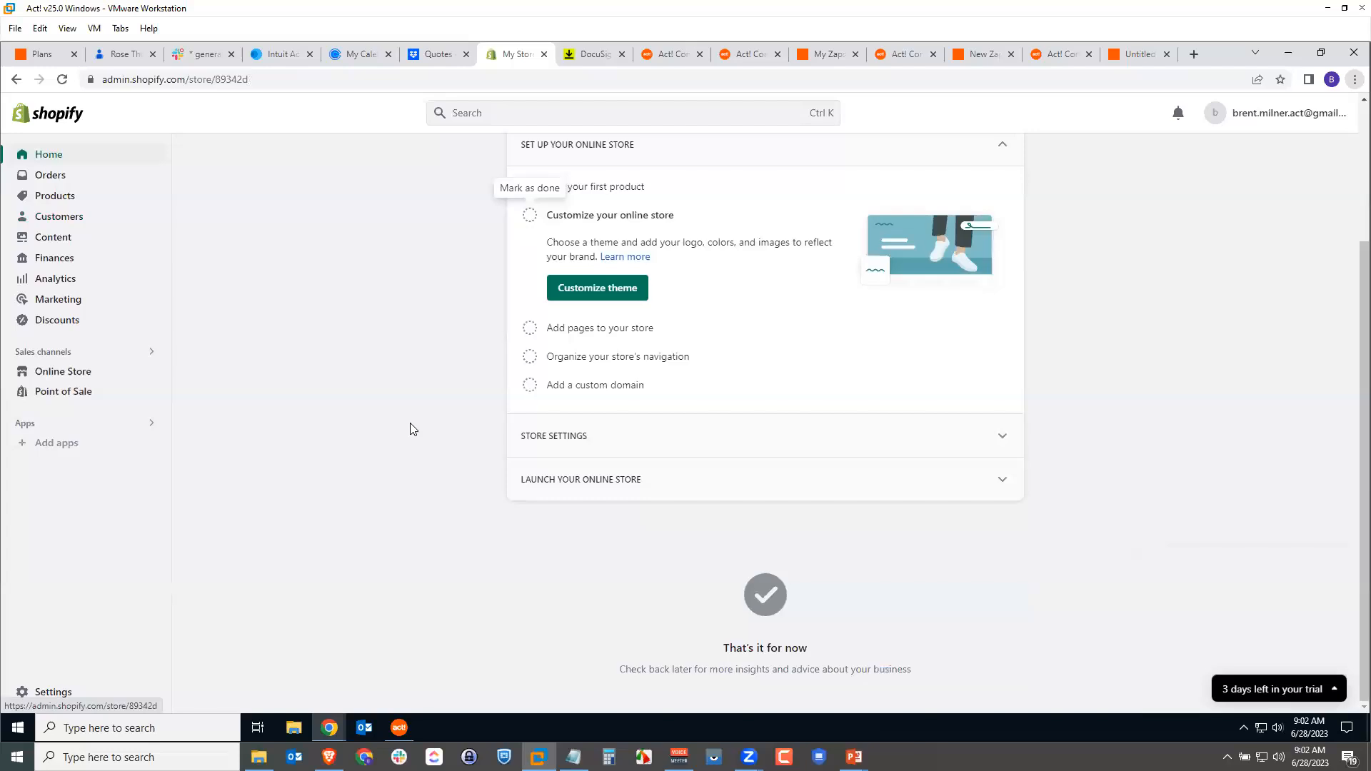
scroll(413, 421, up, 3)
click(63, 217)
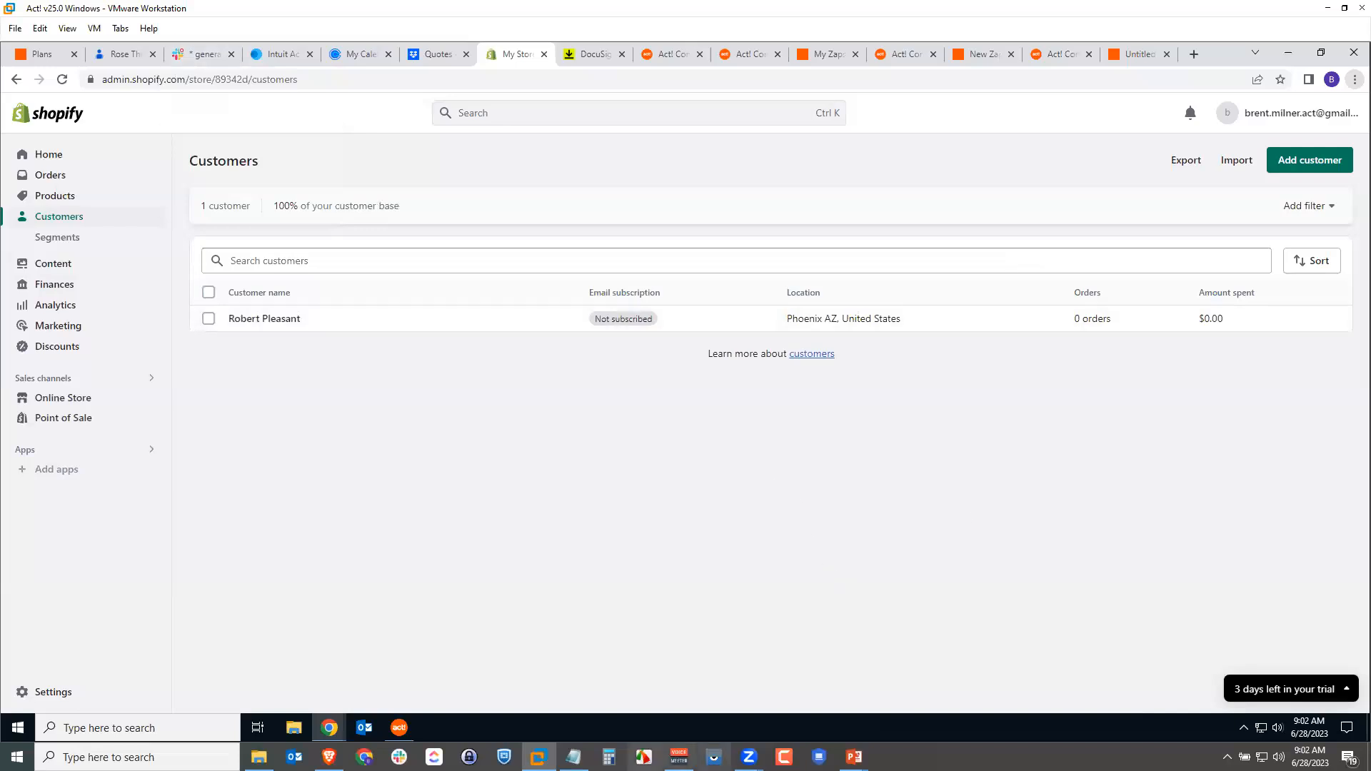
Paste the shop name, authorize and install the Zapier app, then bring Act! forward
mouse_move(341, 725)
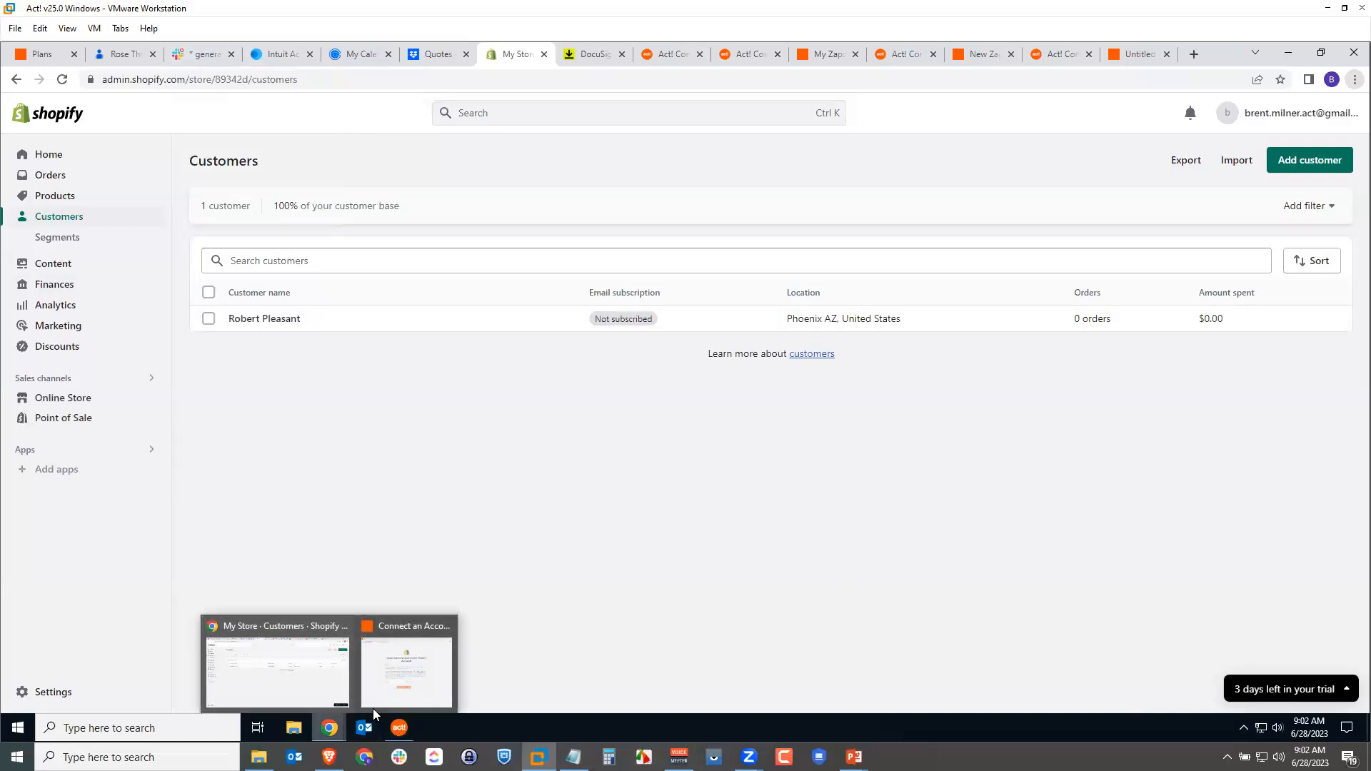
click(410, 668)
key(ctrl+v)
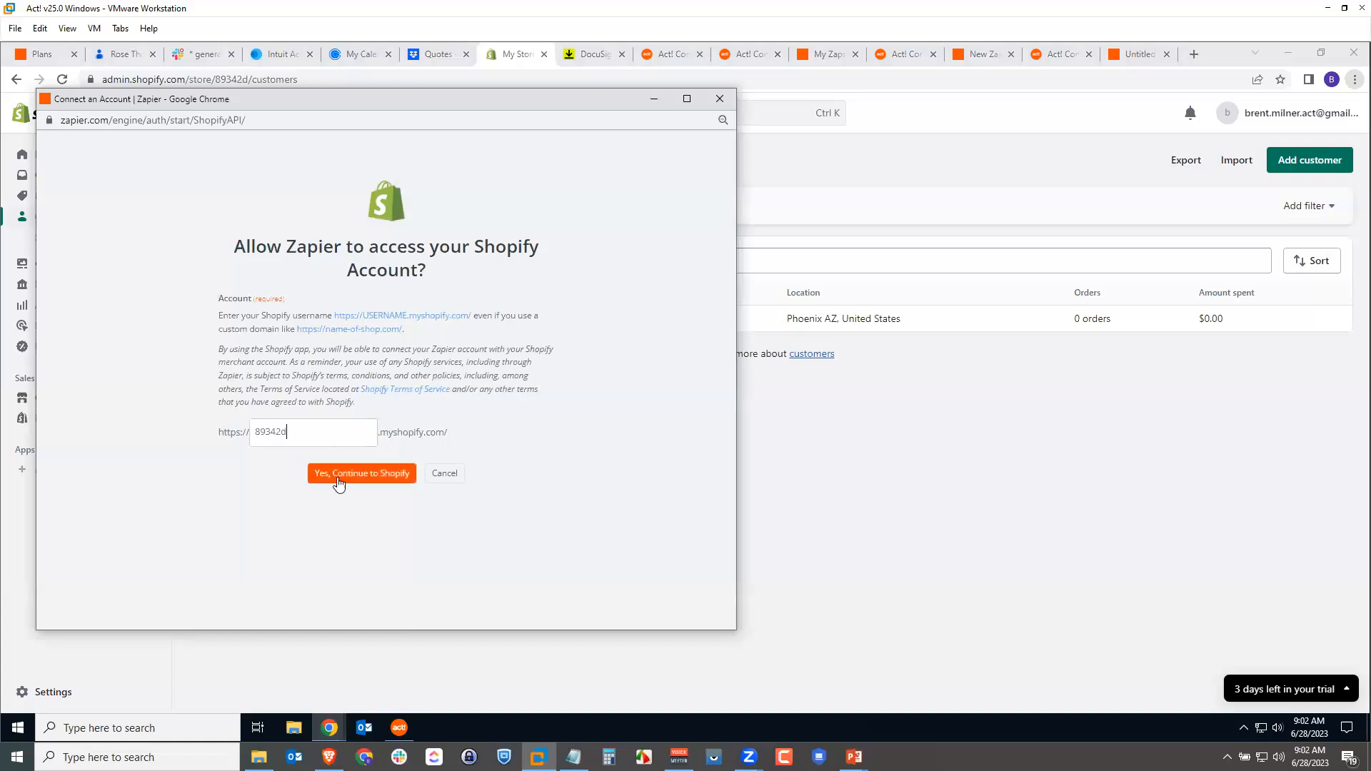
click(358, 474)
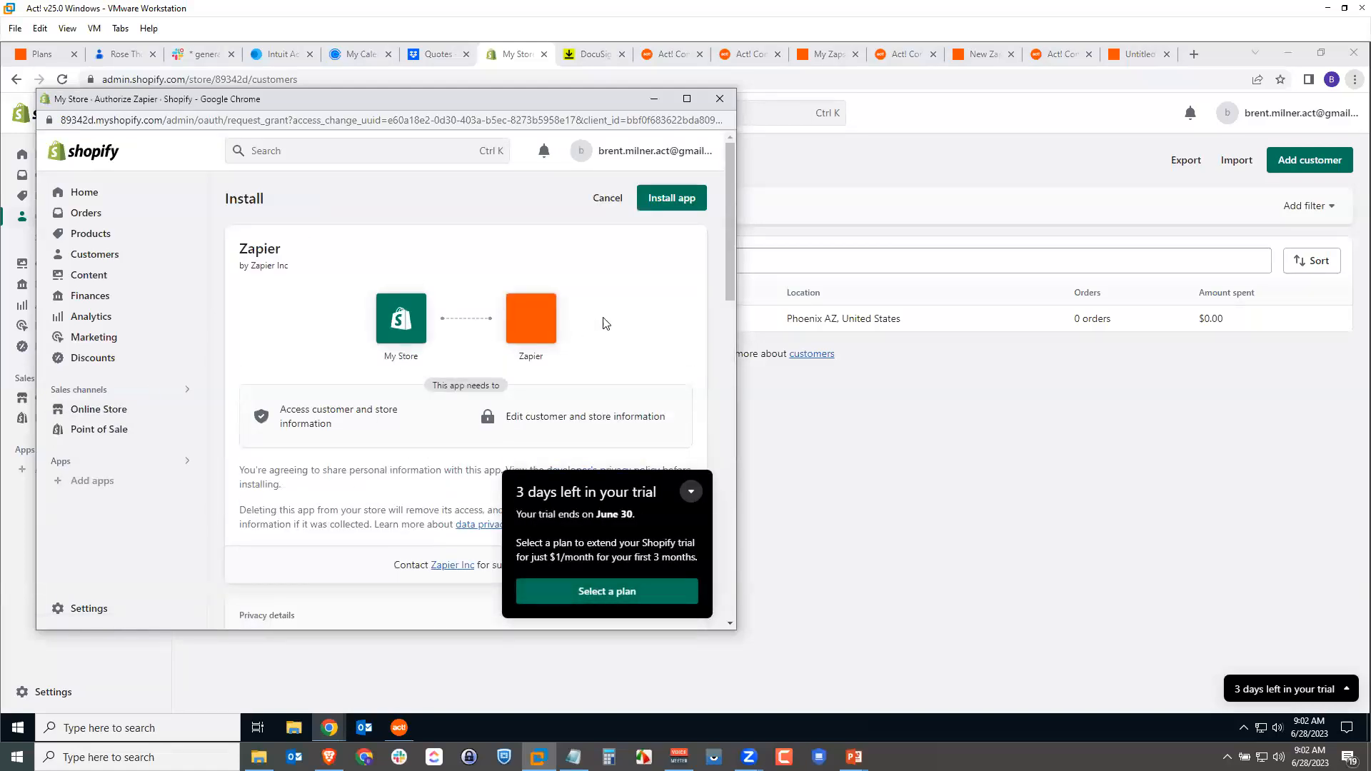
drag(728, 275, 742, 242)
click(674, 202)
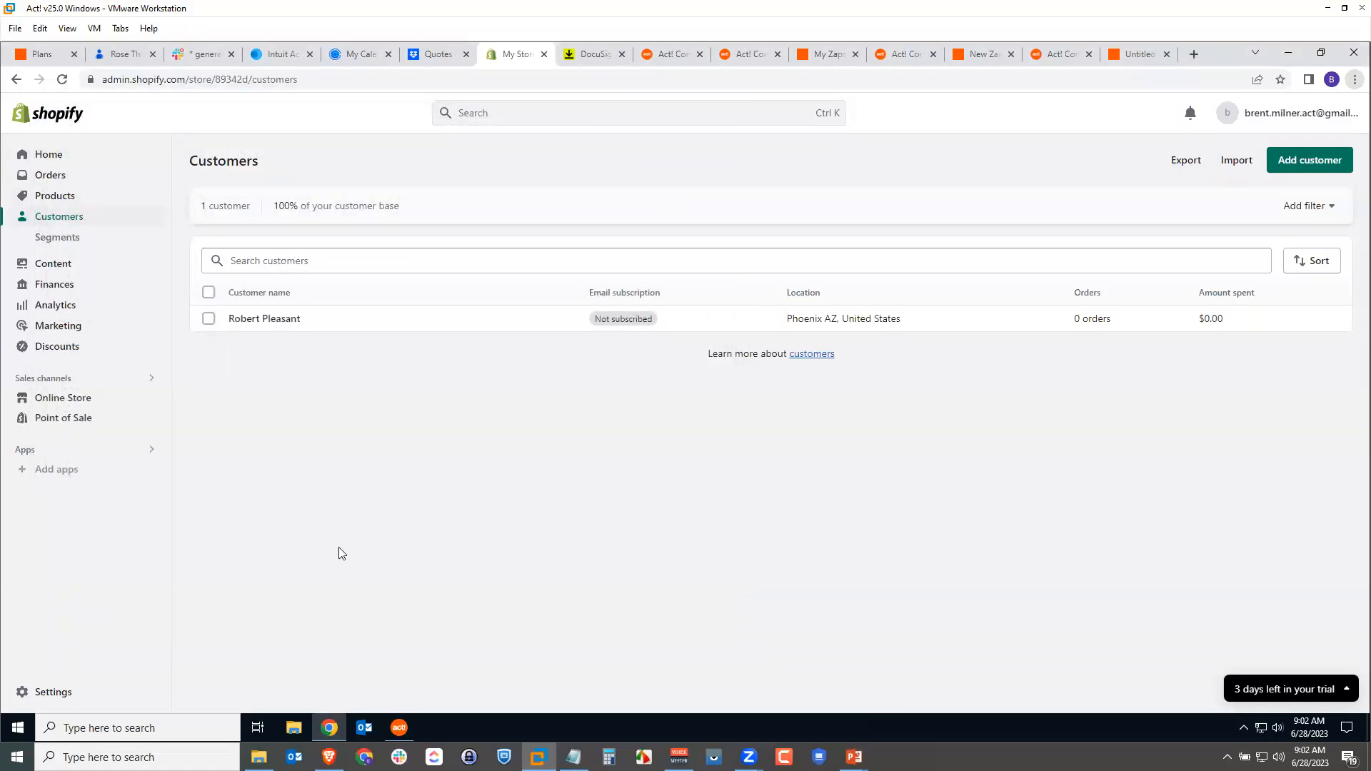
mouse_move(393, 735)
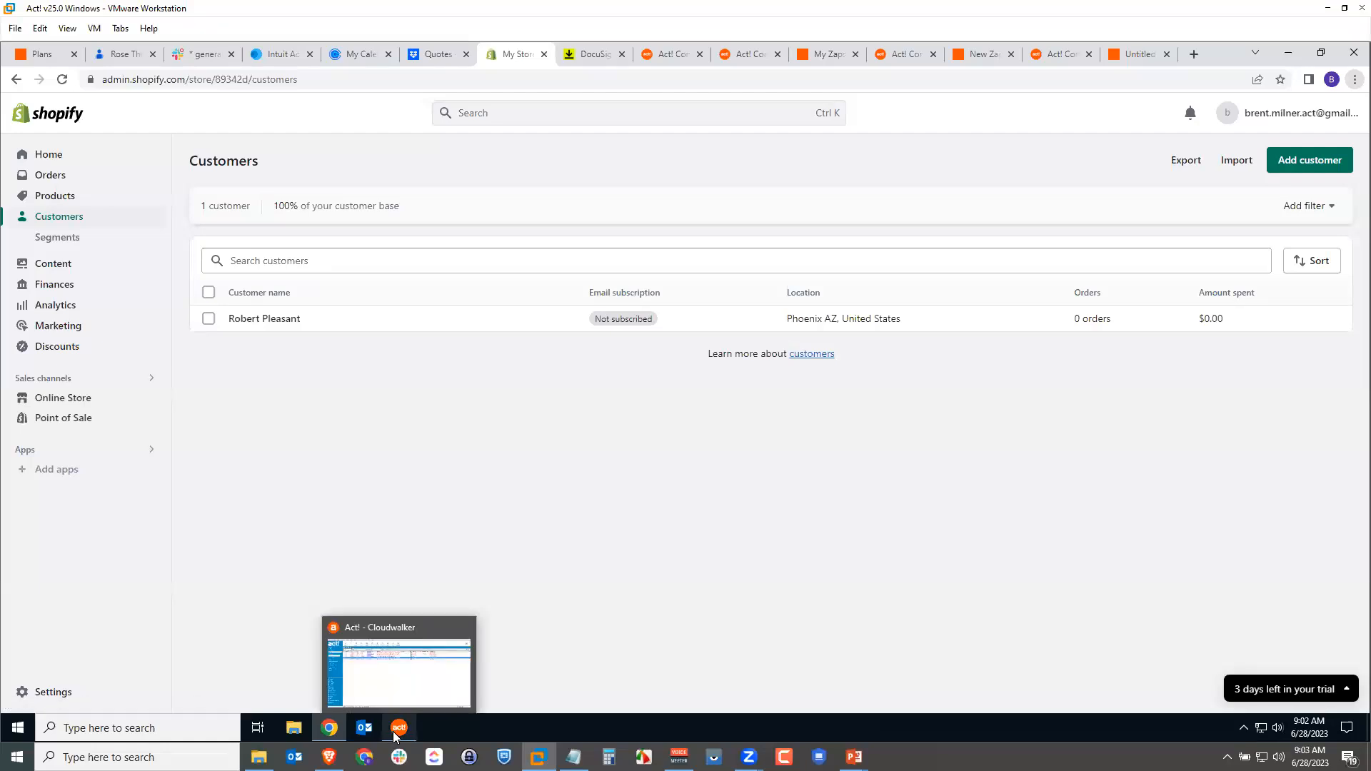
click(393, 735)
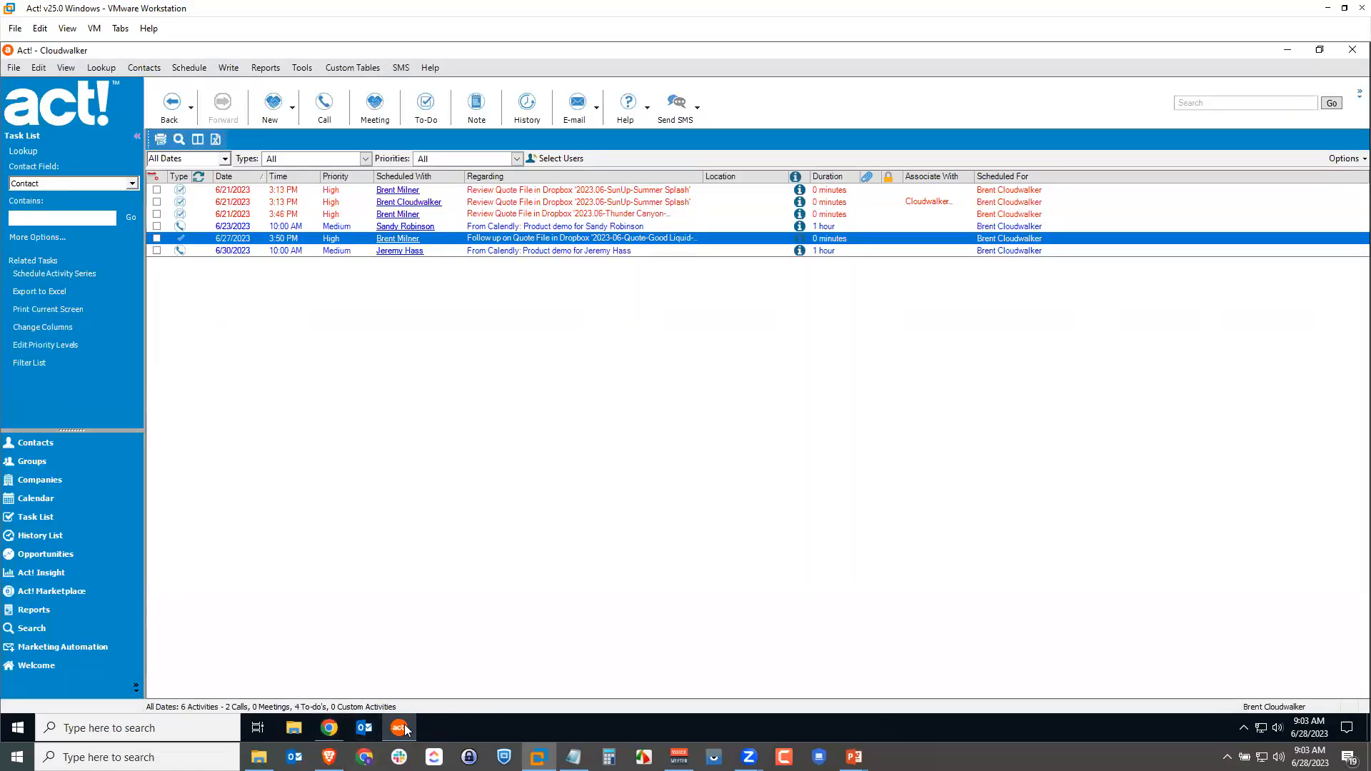
Test the Shopify trigger, check the store's customers, and continue with the found customer record
click(330, 728)
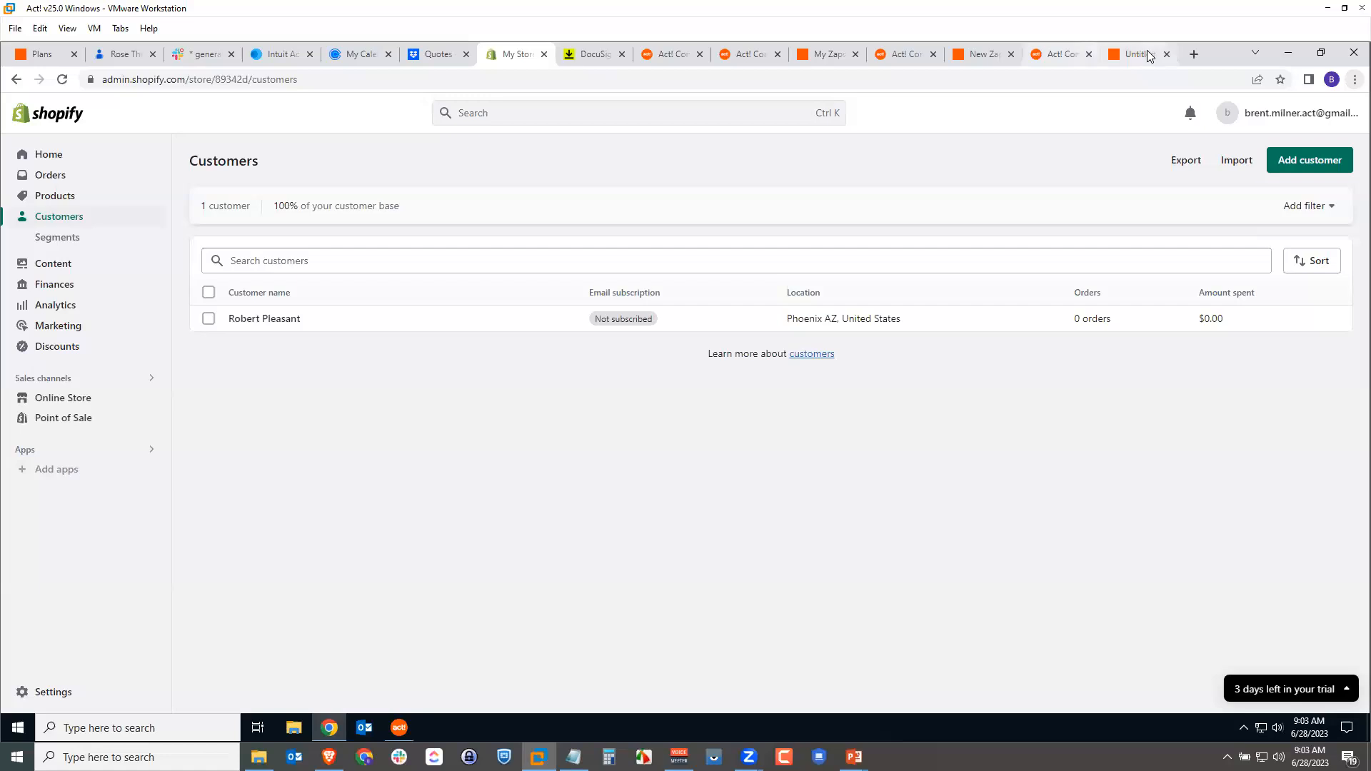
click(1139, 54)
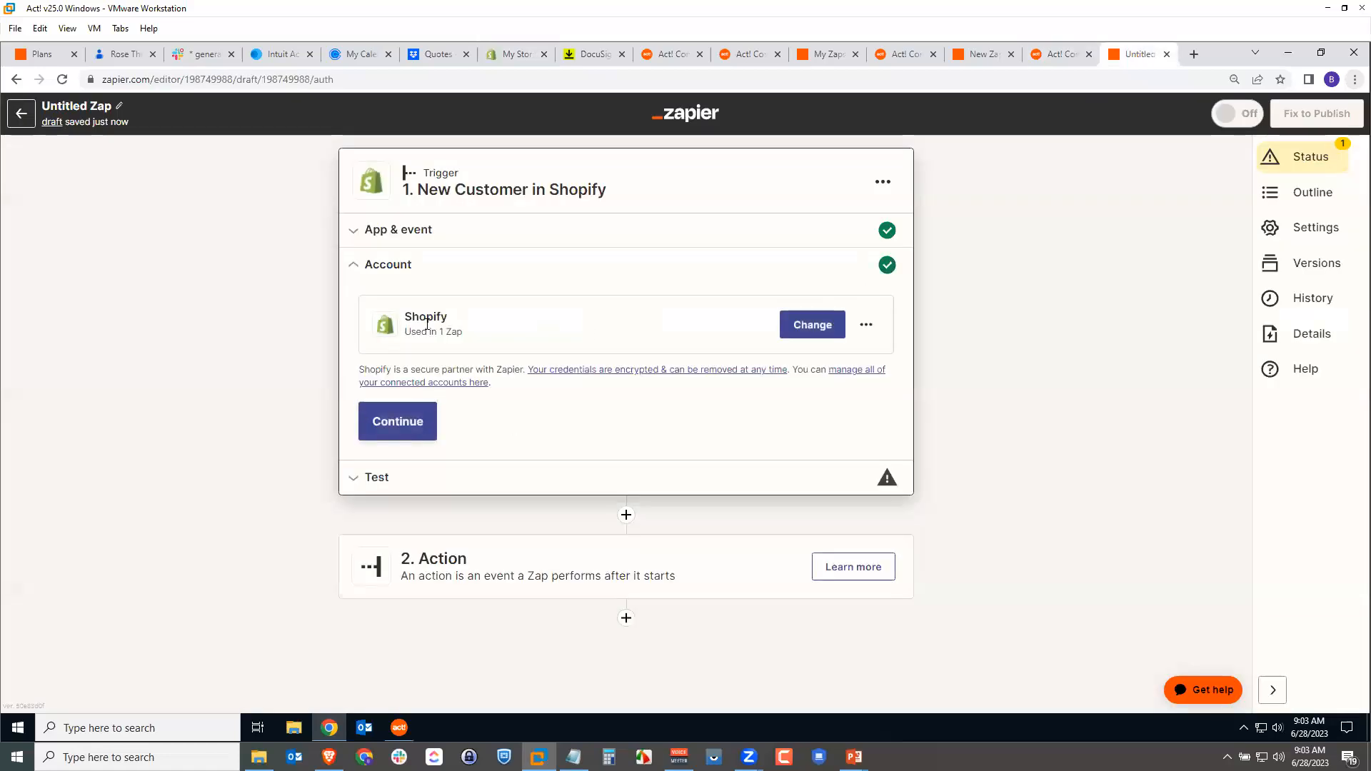
click(390, 420)
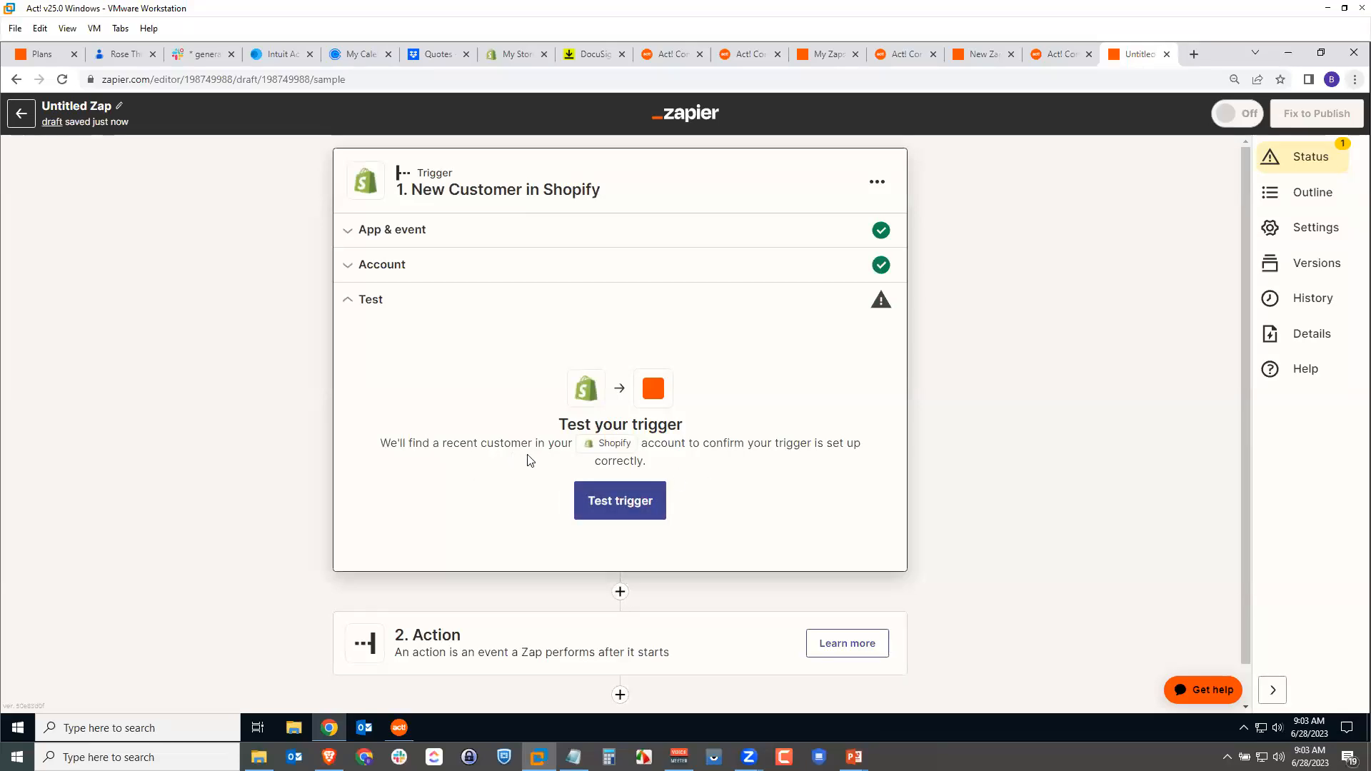
click(620, 501)
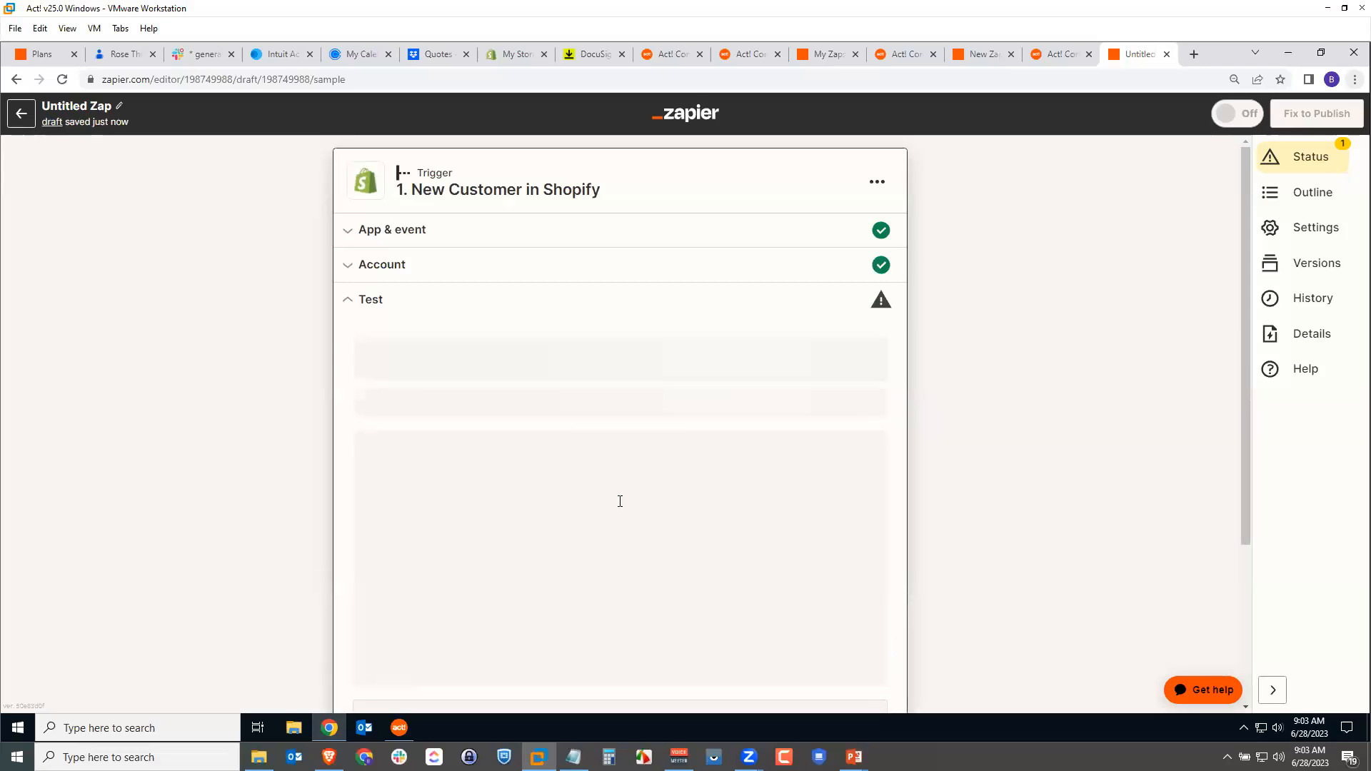
click(517, 60)
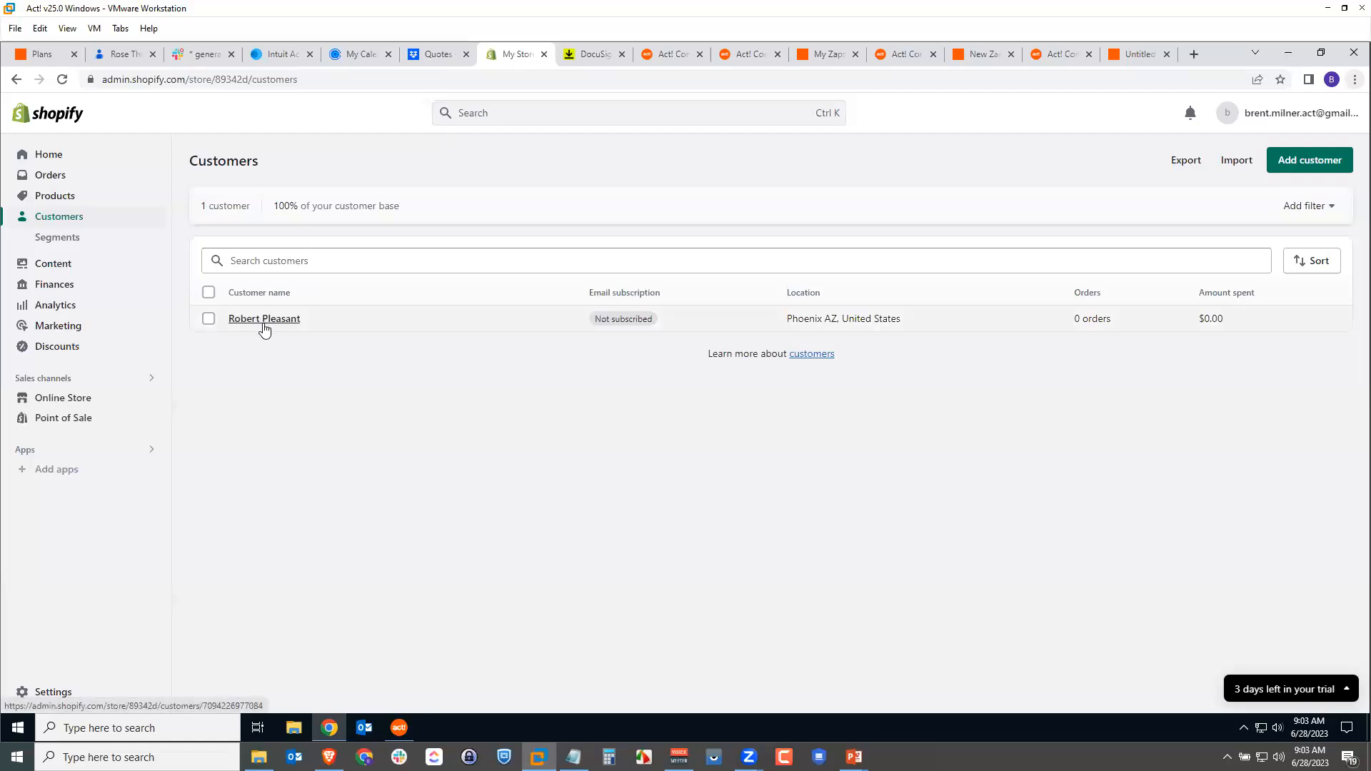
click(1128, 56)
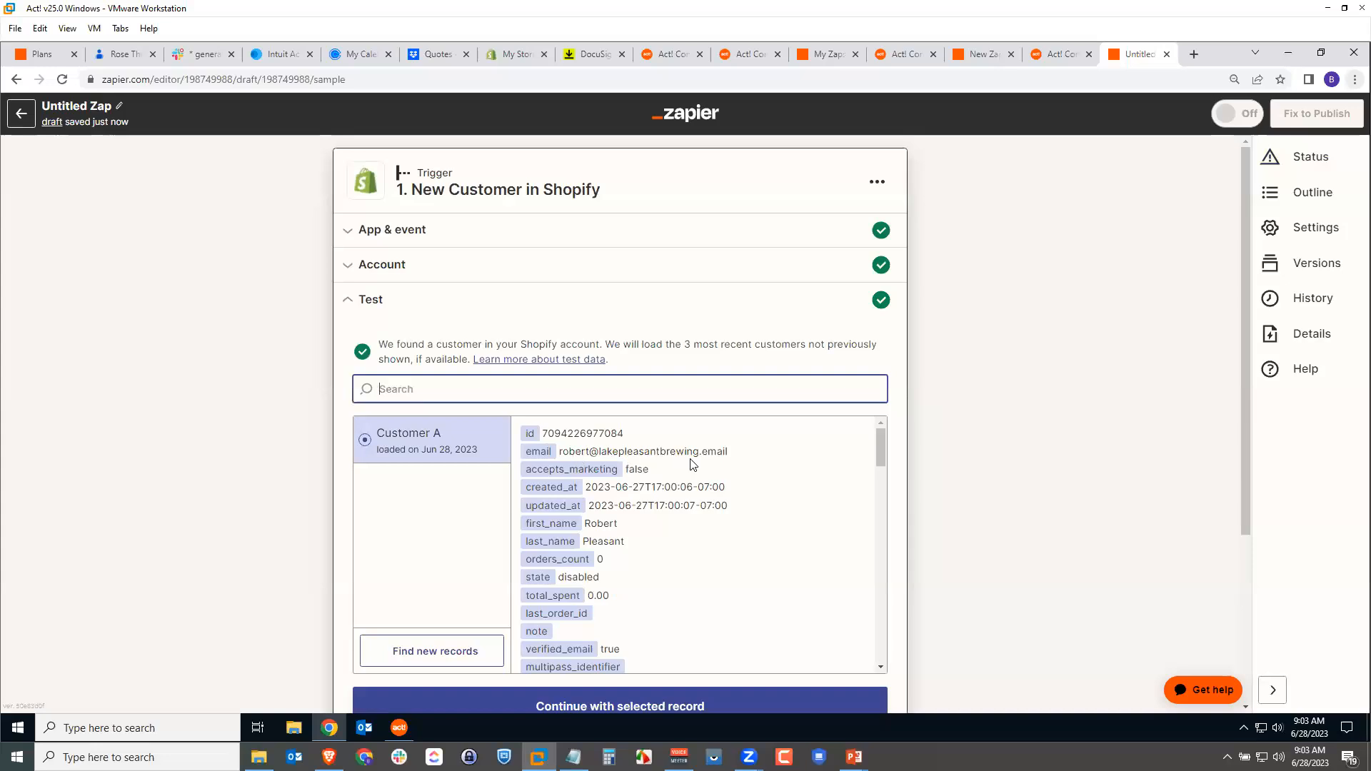
drag(881, 448, 879, 499)
scroll(949, 498, down, 3)
click(677, 489)
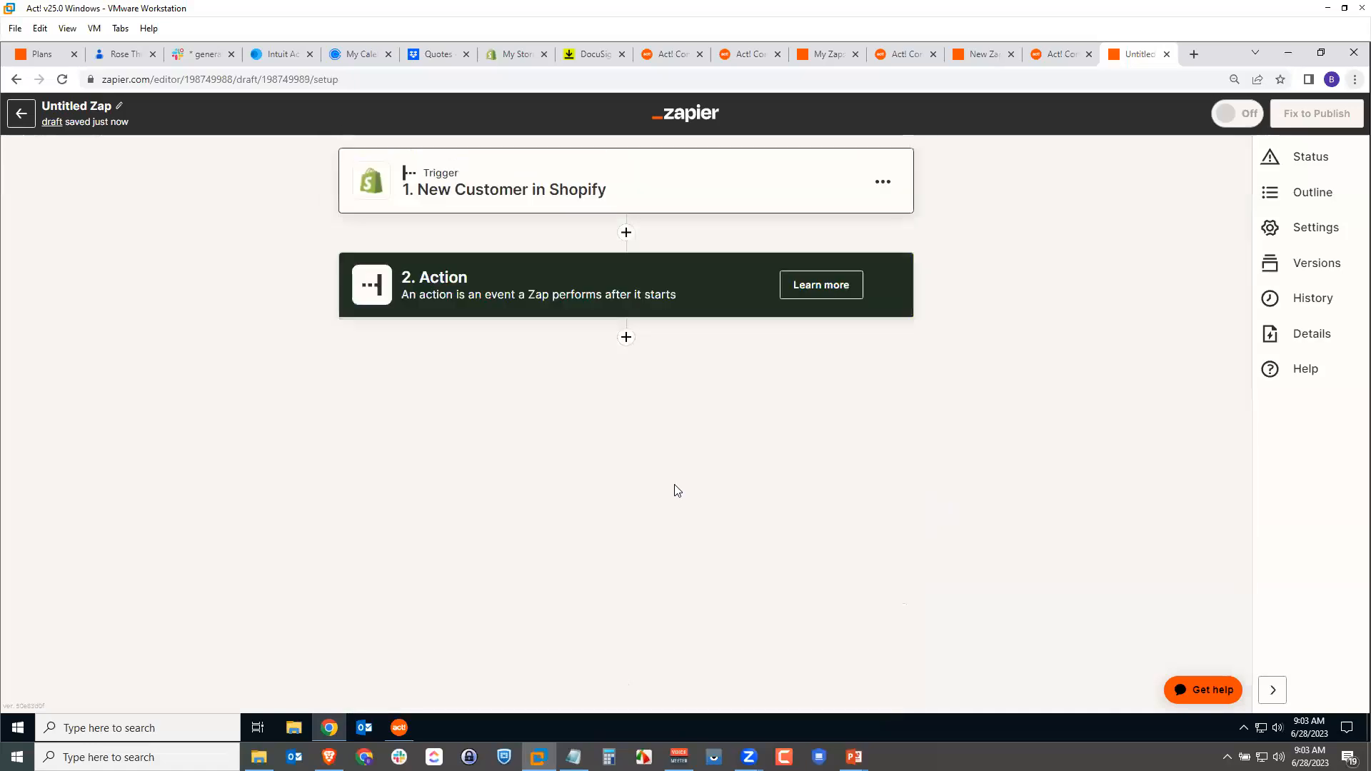
Make Act! Find or Create Contact the action and continue past the Act! account
click(398, 402)
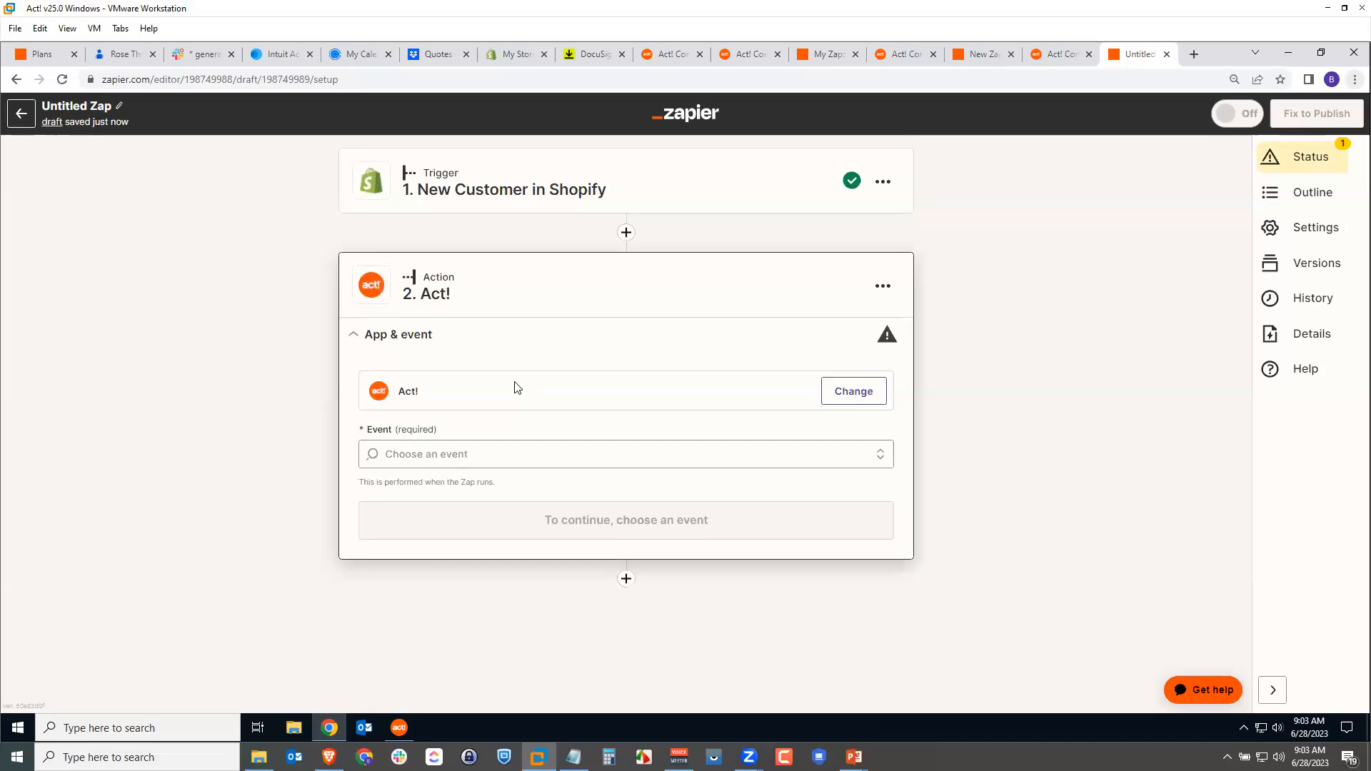
click(508, 453)
scroll(546, 514, down, 2)
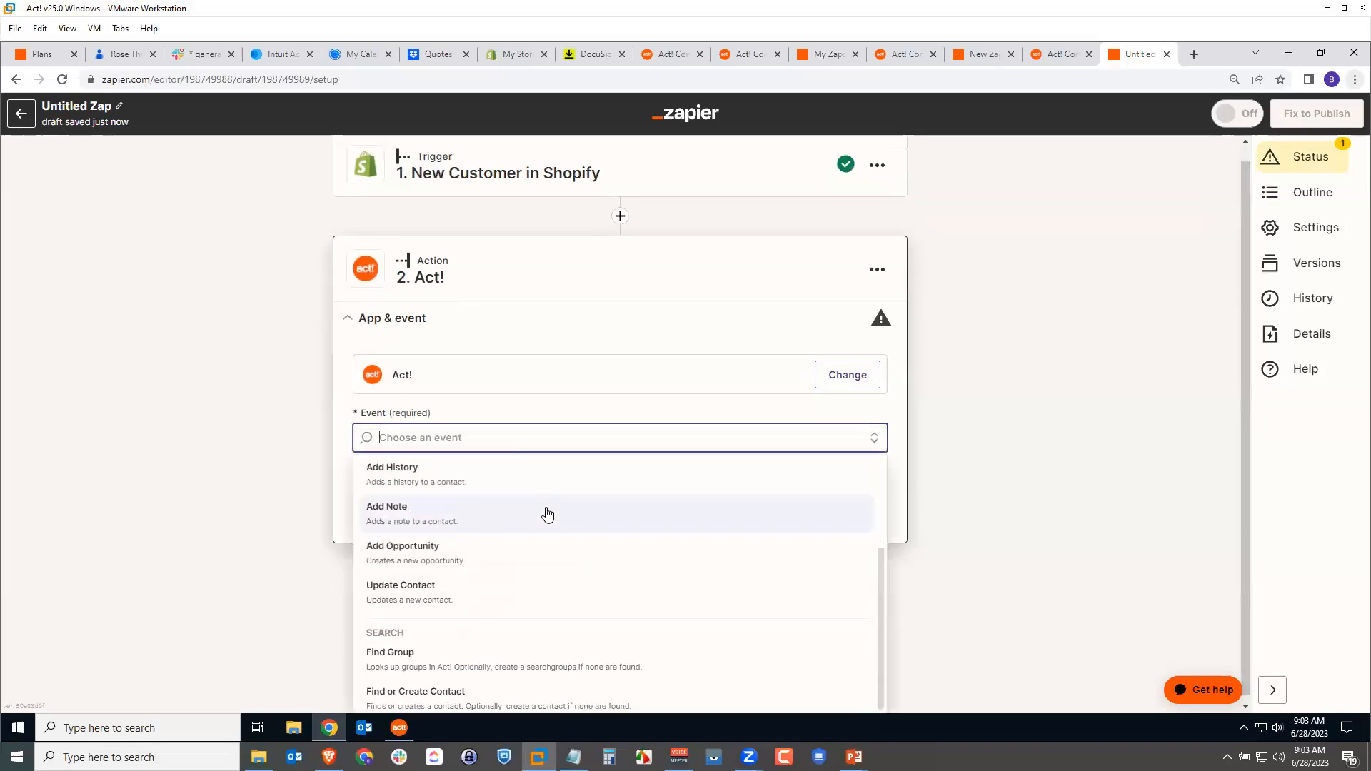
click(430, 687)
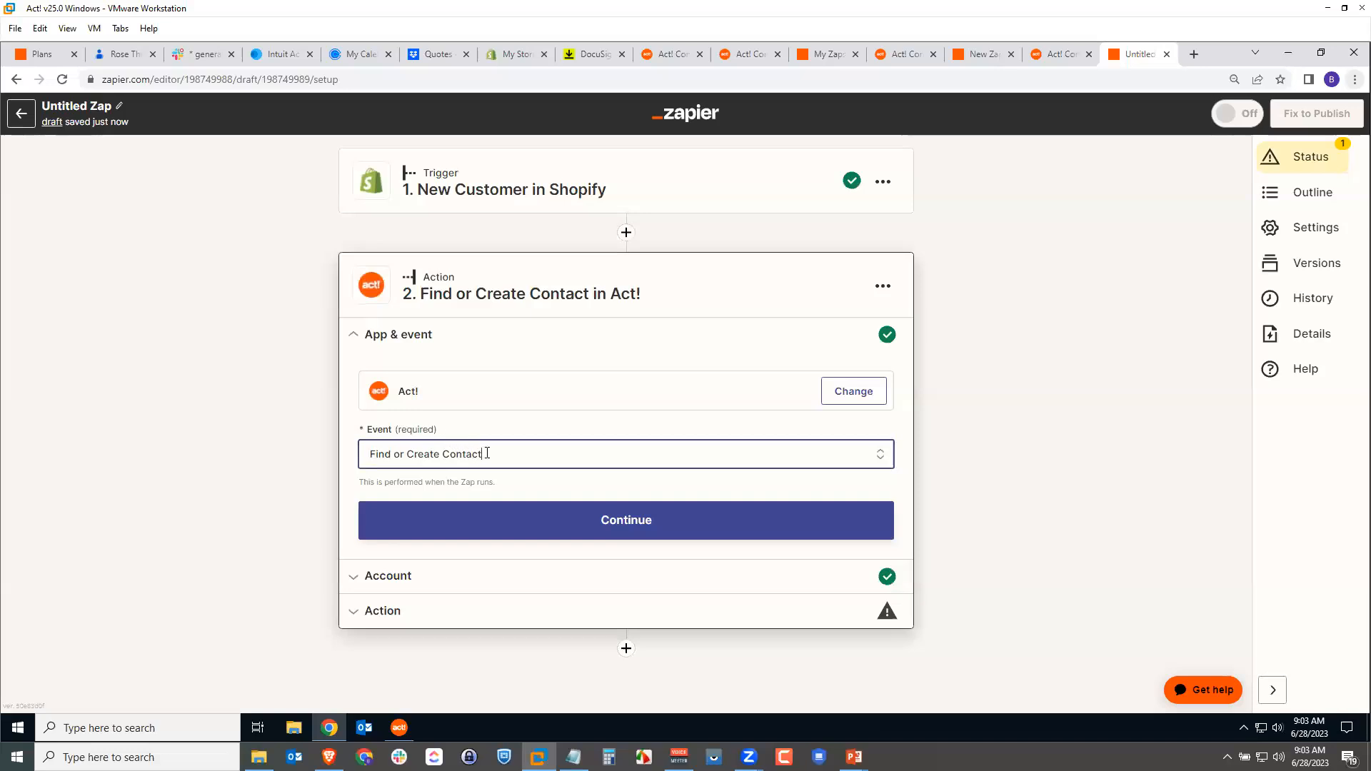
click(619, 520)
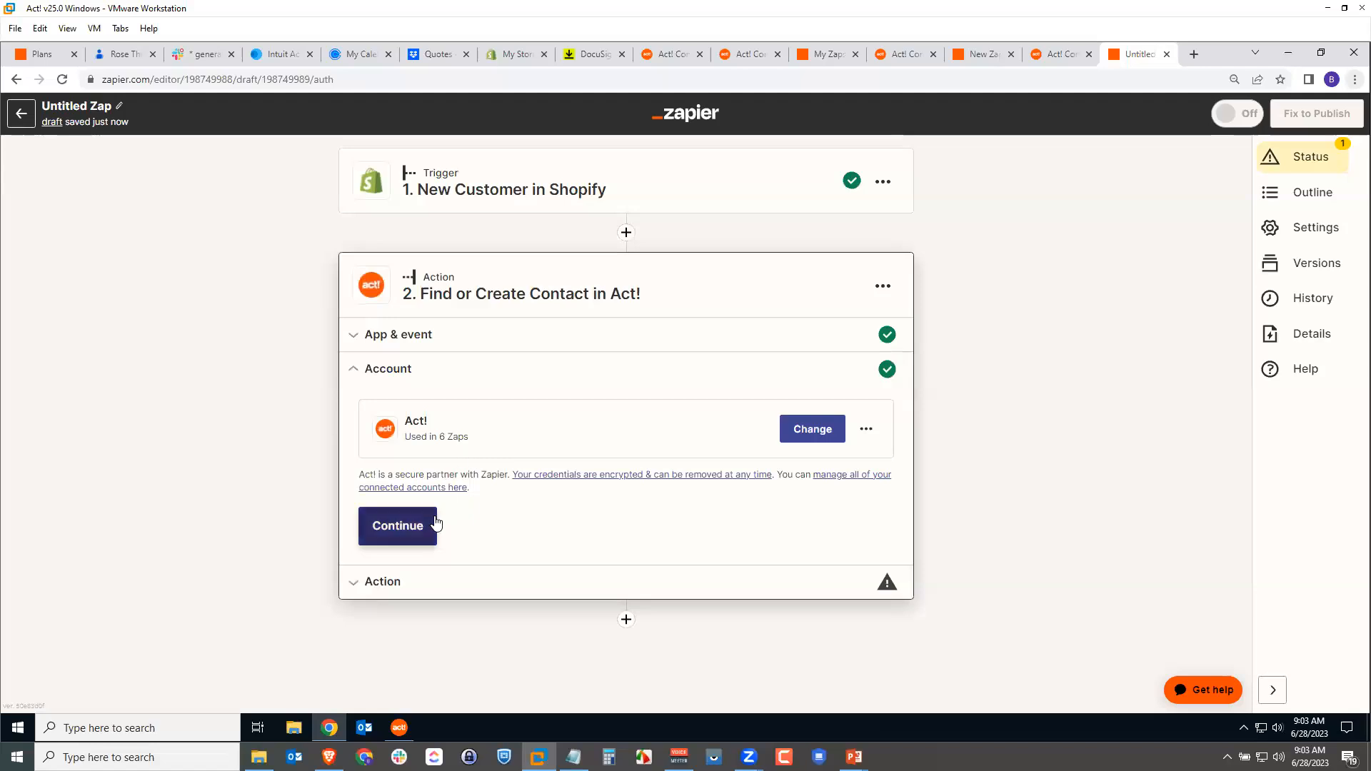
click(413, 529)
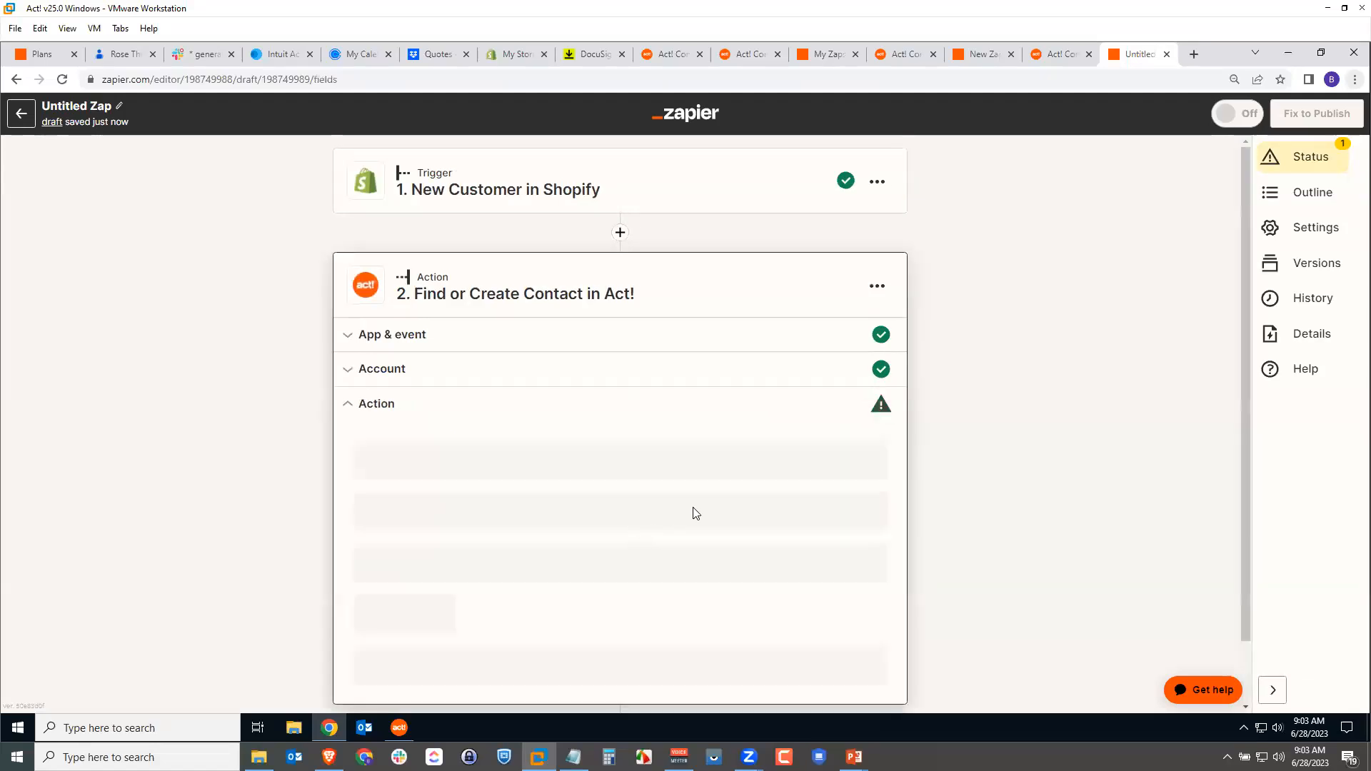
Search Act! contacts by E-mail, using the Shopify customer's Email as the value
scroll(1100, 462, down, 3)
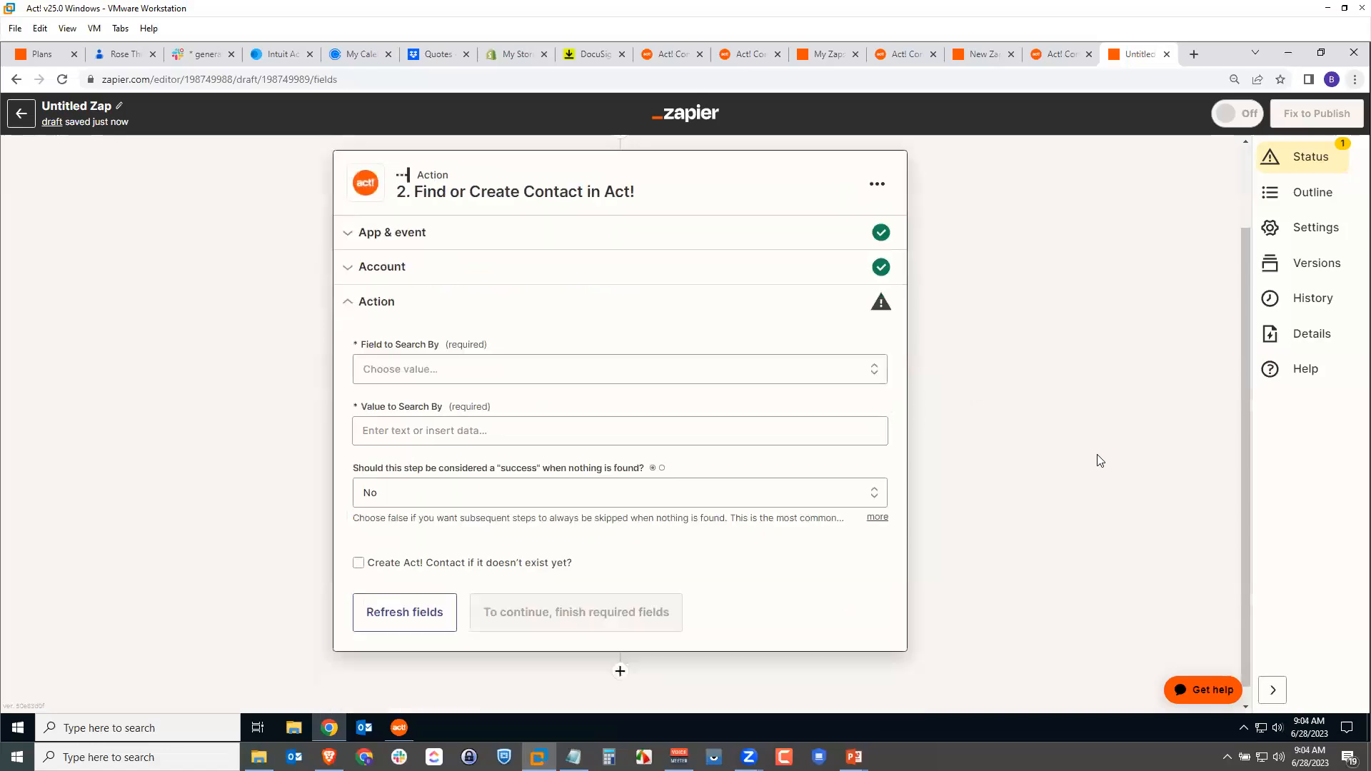
click(469, 354)
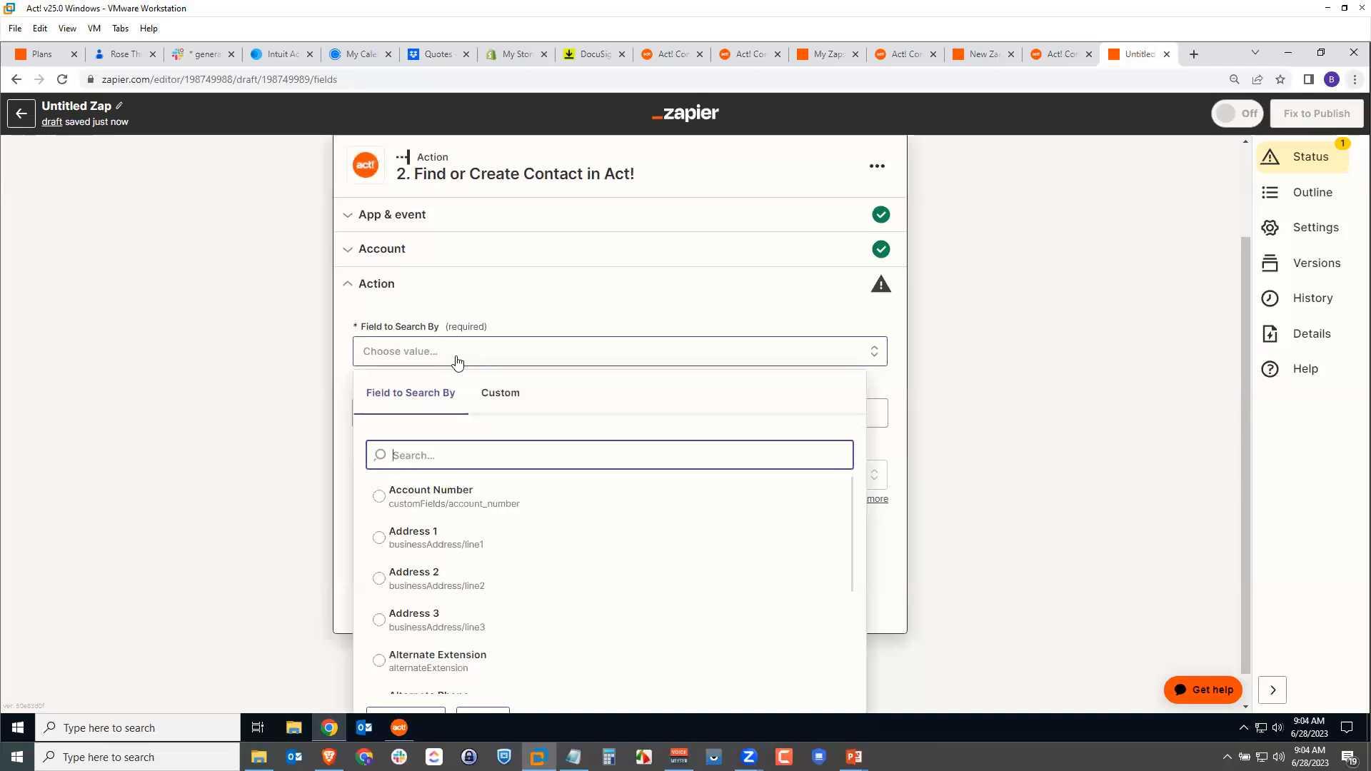
scroll(423, 539, down, 2)
scroll(424, 541, down, 3)
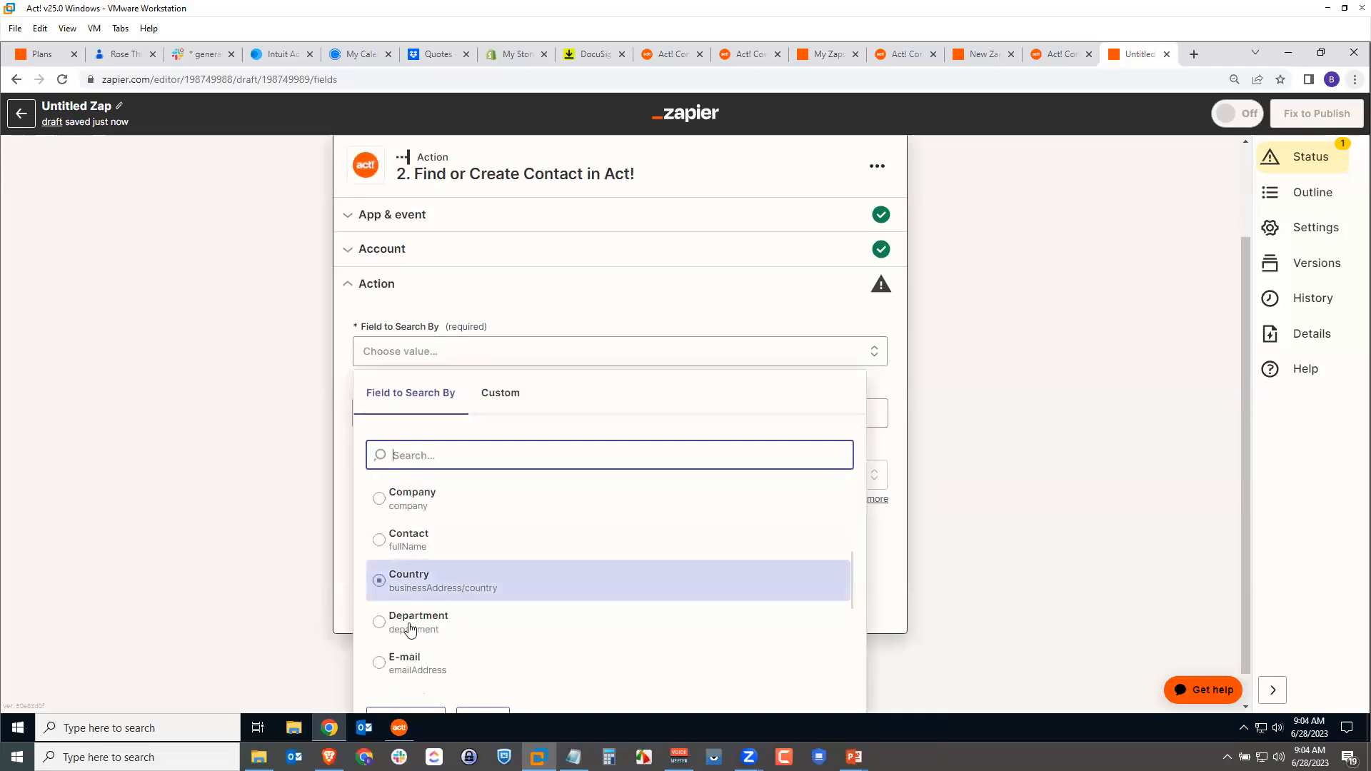
click(378, 658)
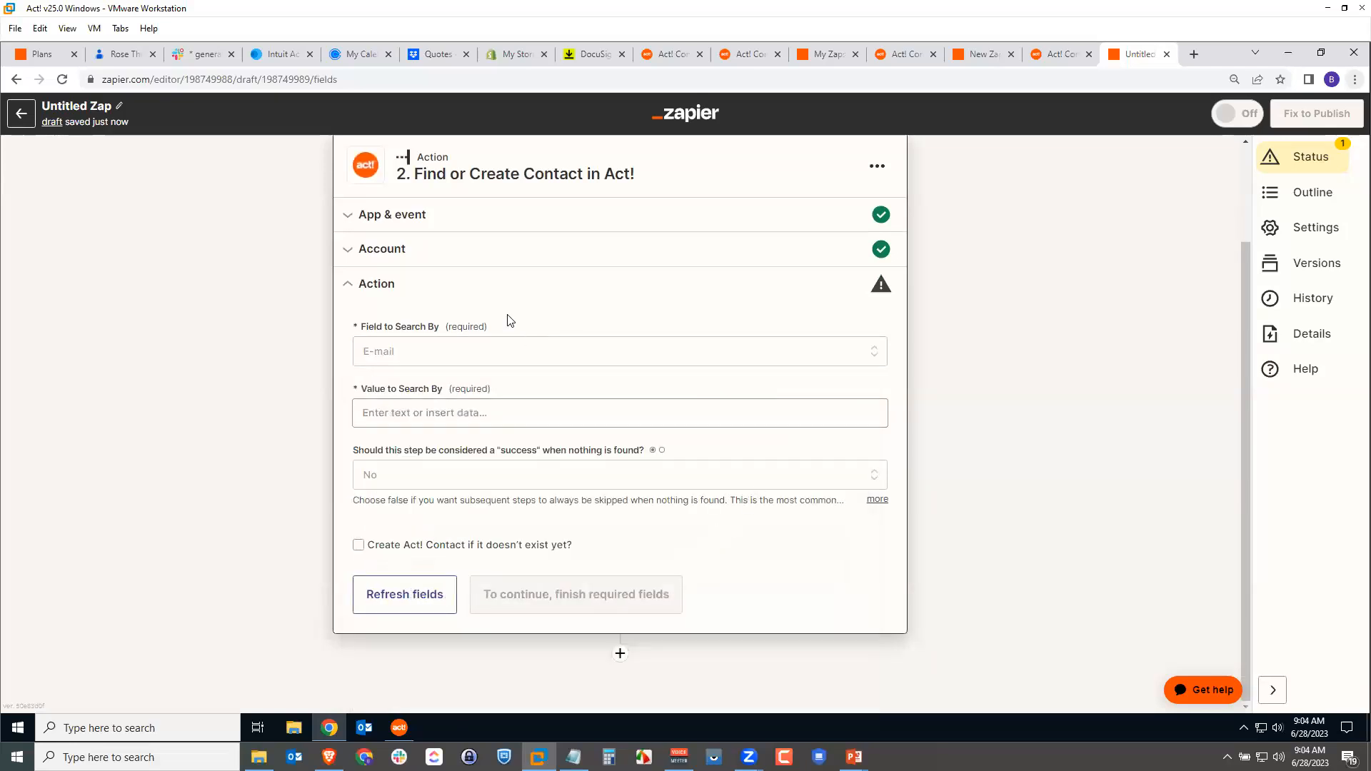
click(449, 412)
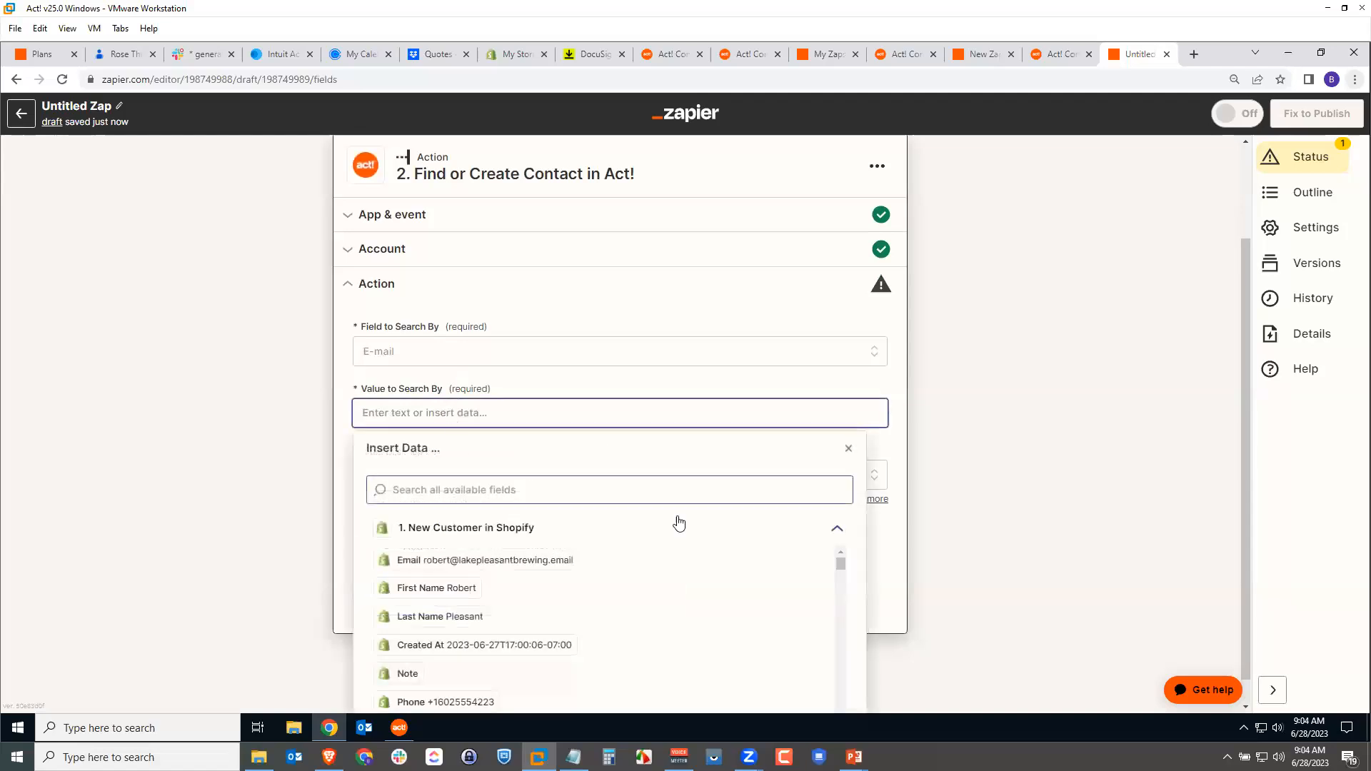
click(475, 561)
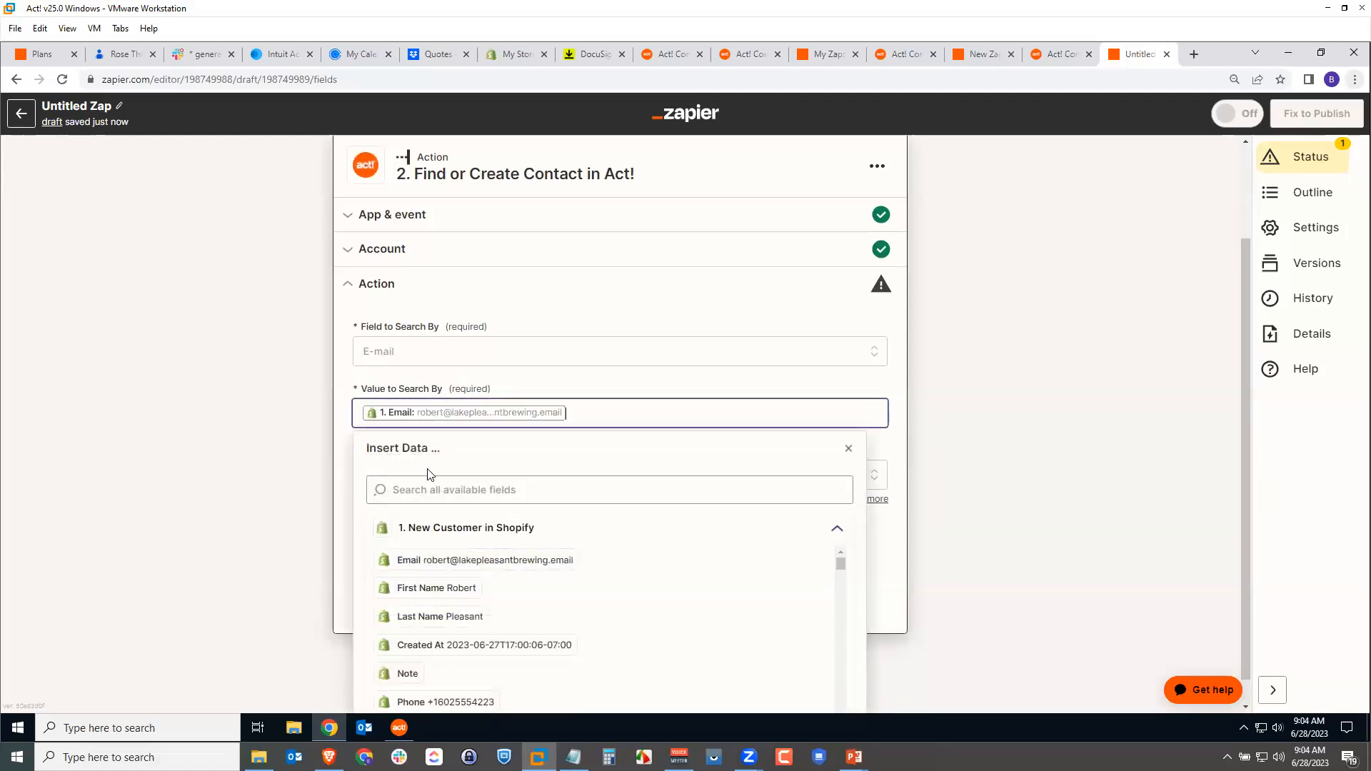
click(1084, 437)
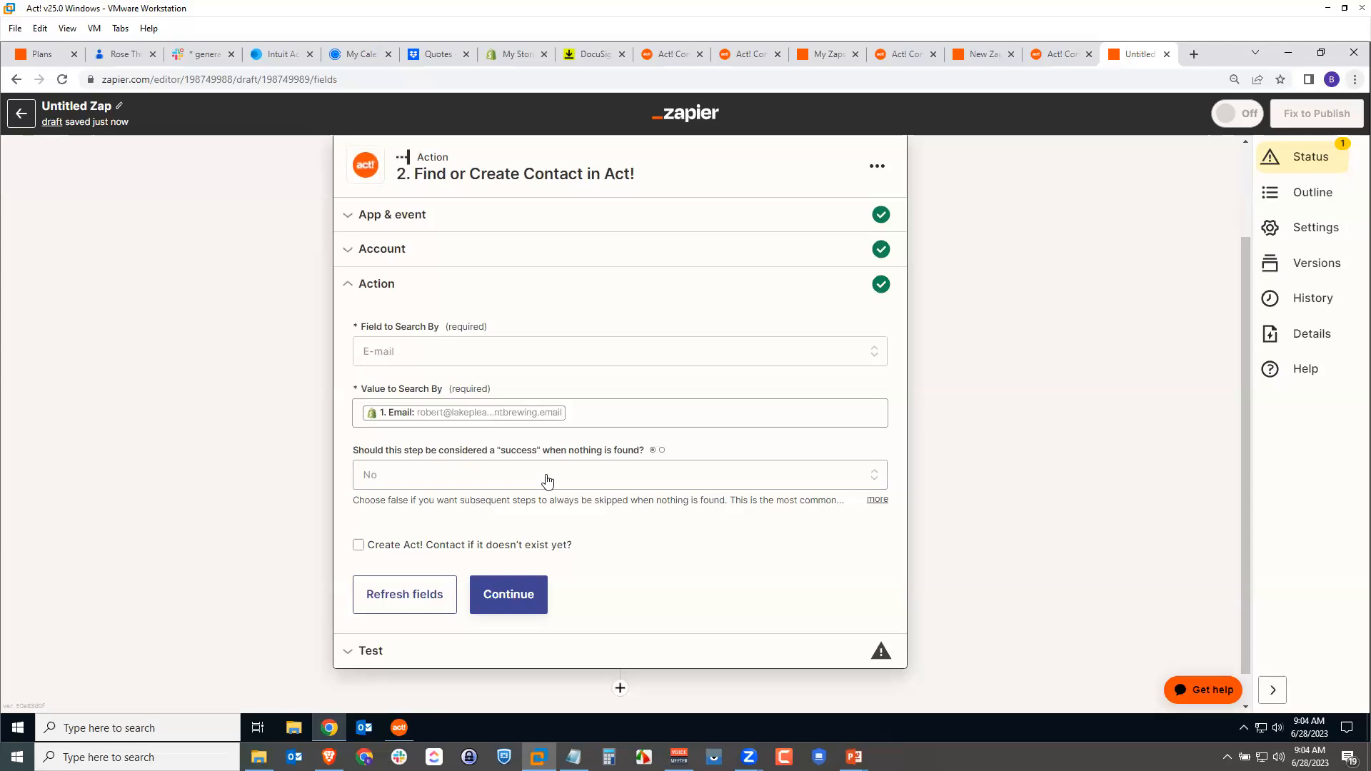
Enable contact creation when none is found and map Company to Shopify's Address Company
click(359, 546)
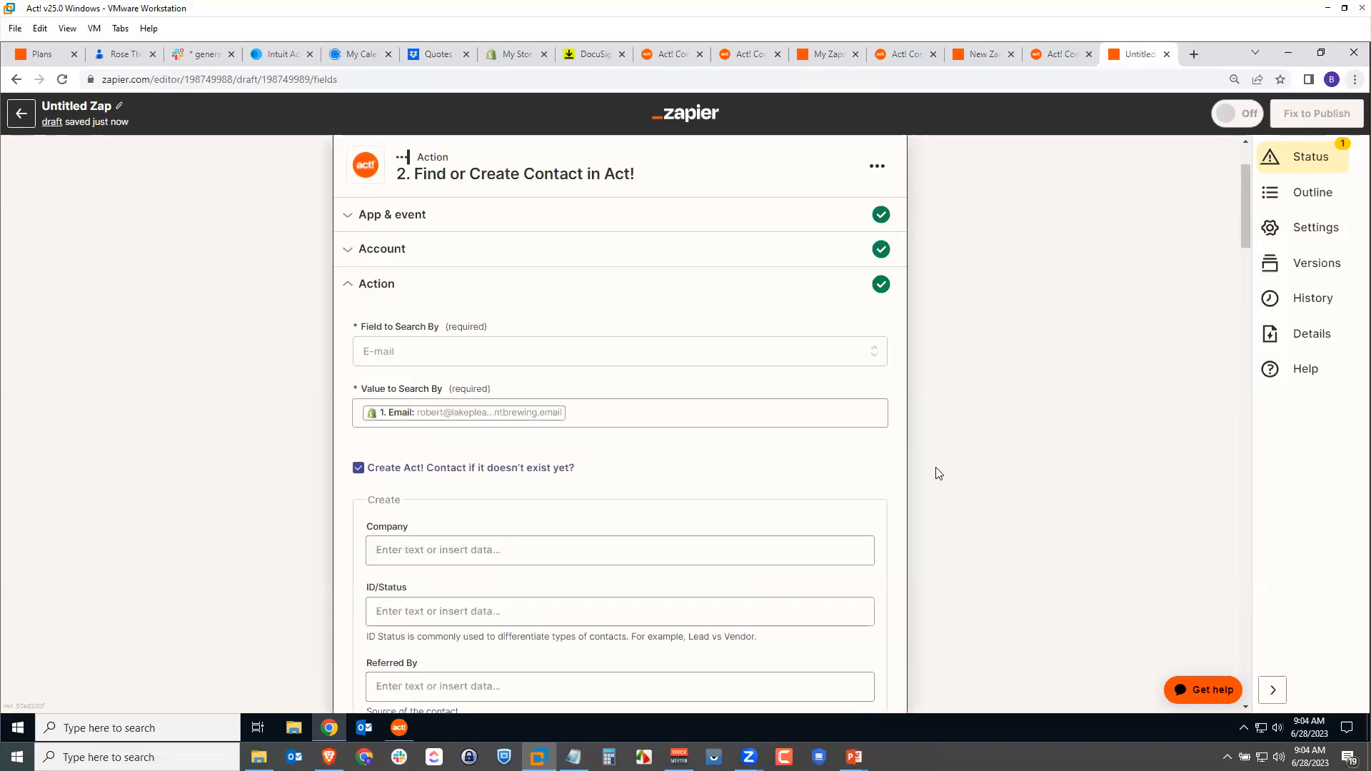
scroll(713, 443, down, 2)
click(528, 407)
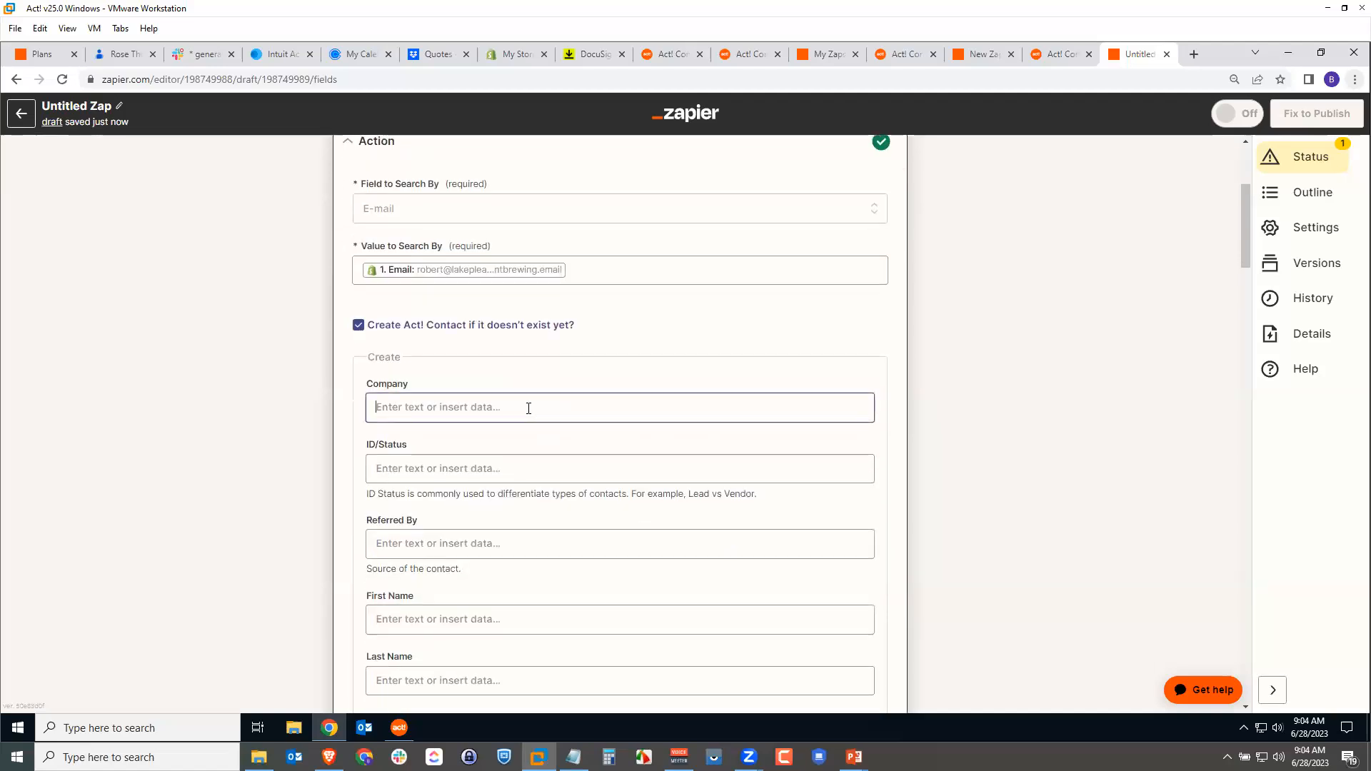
scroll(598, 582, down, 4)
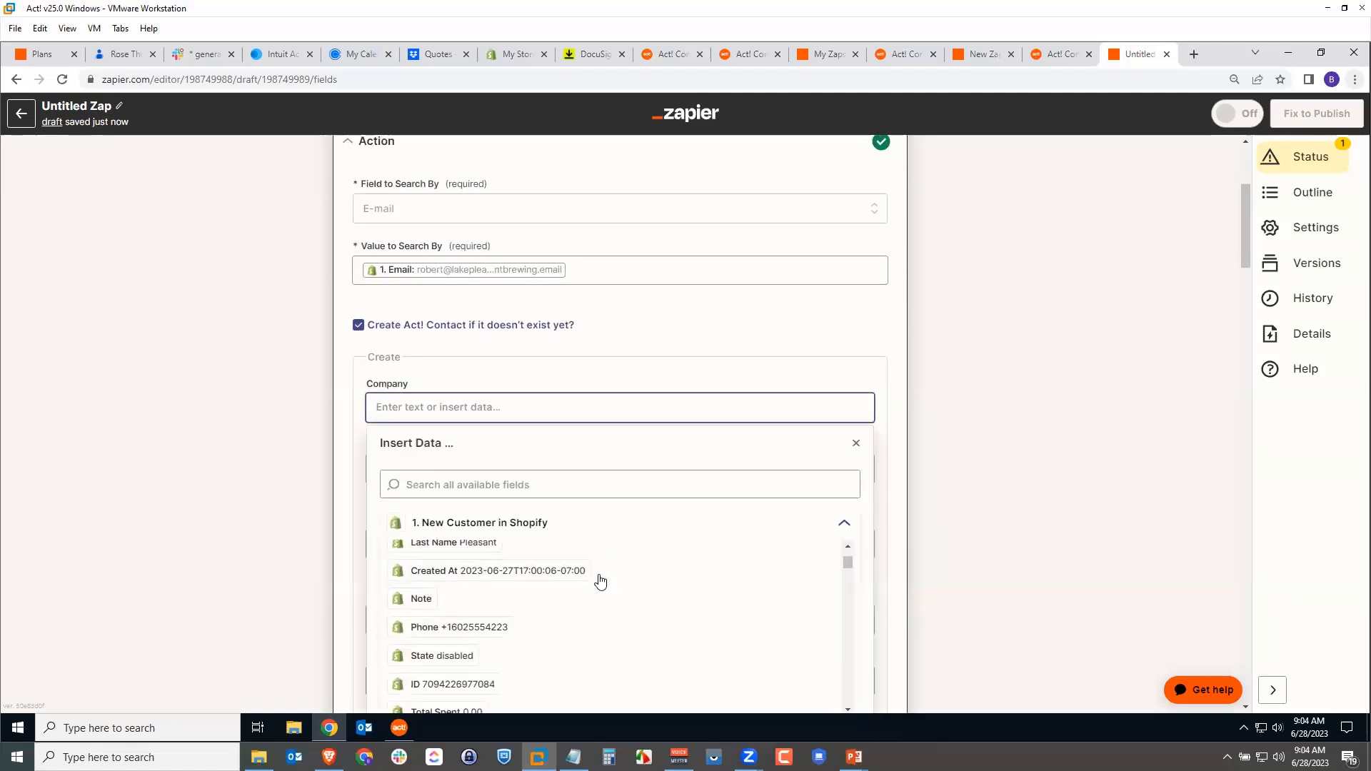
scroll(594, 579, down, 6)
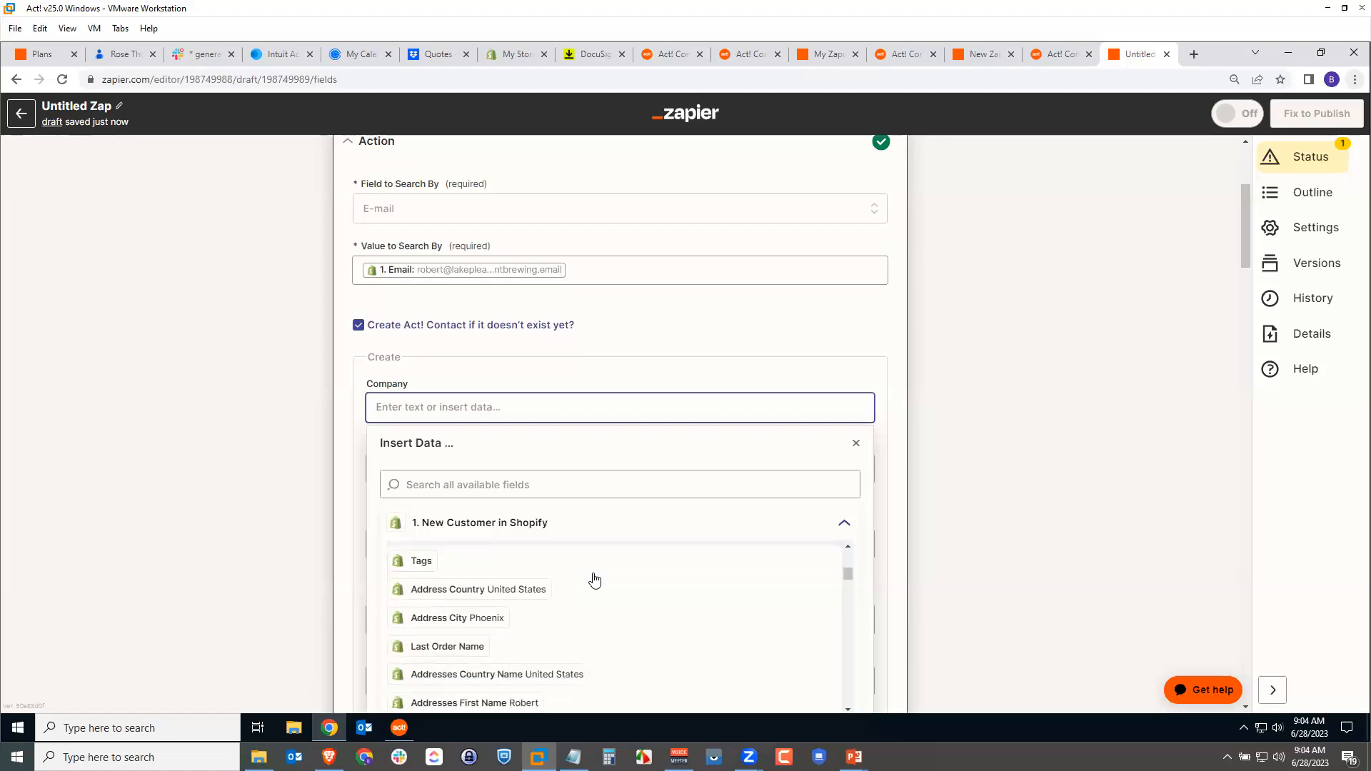
click(521, 484)
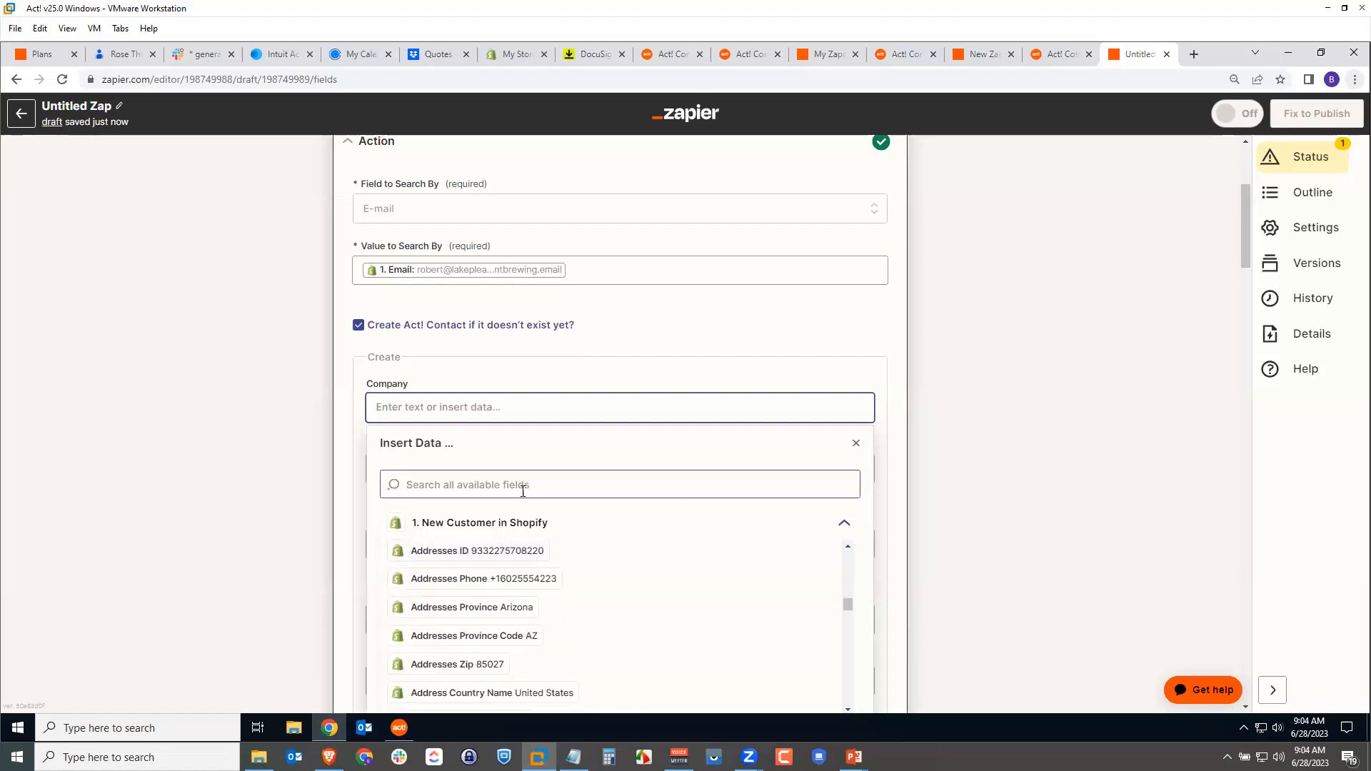
text(comp)
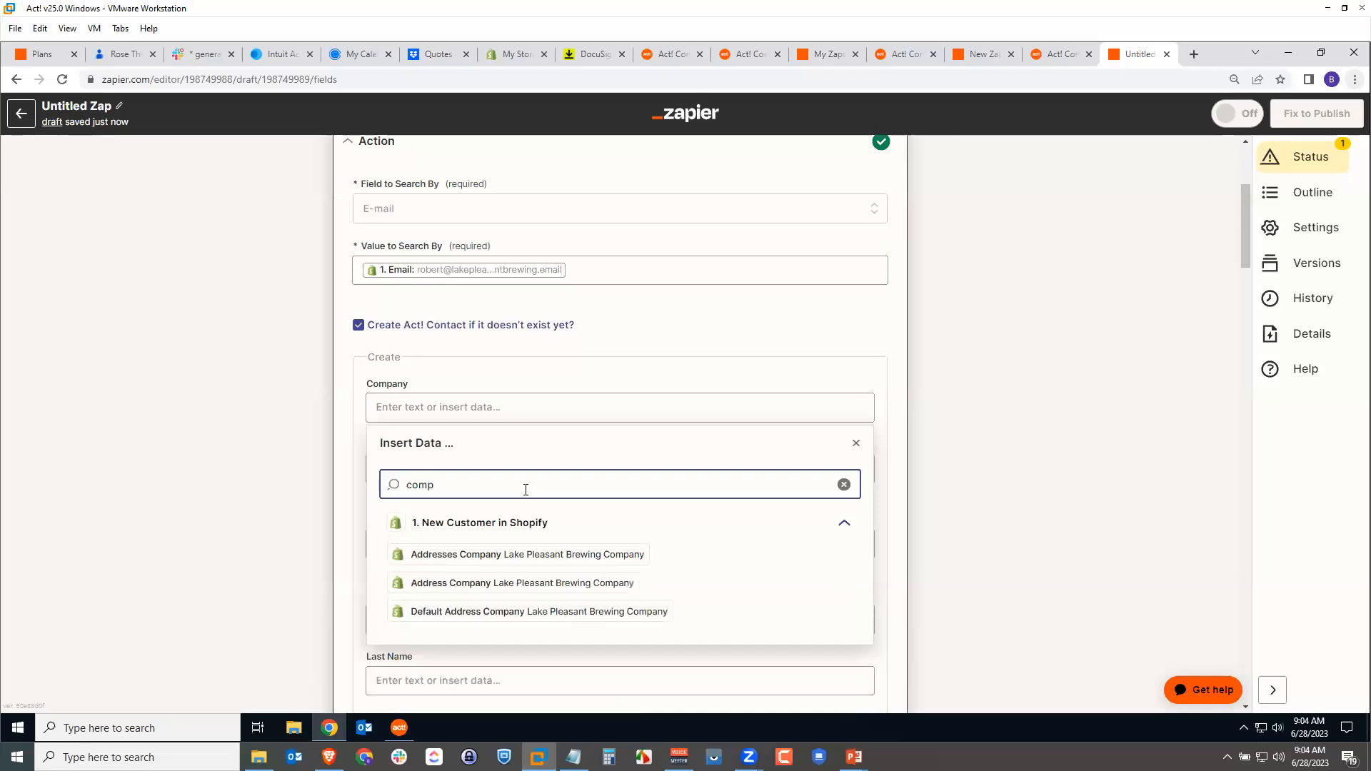
click(532, 584)
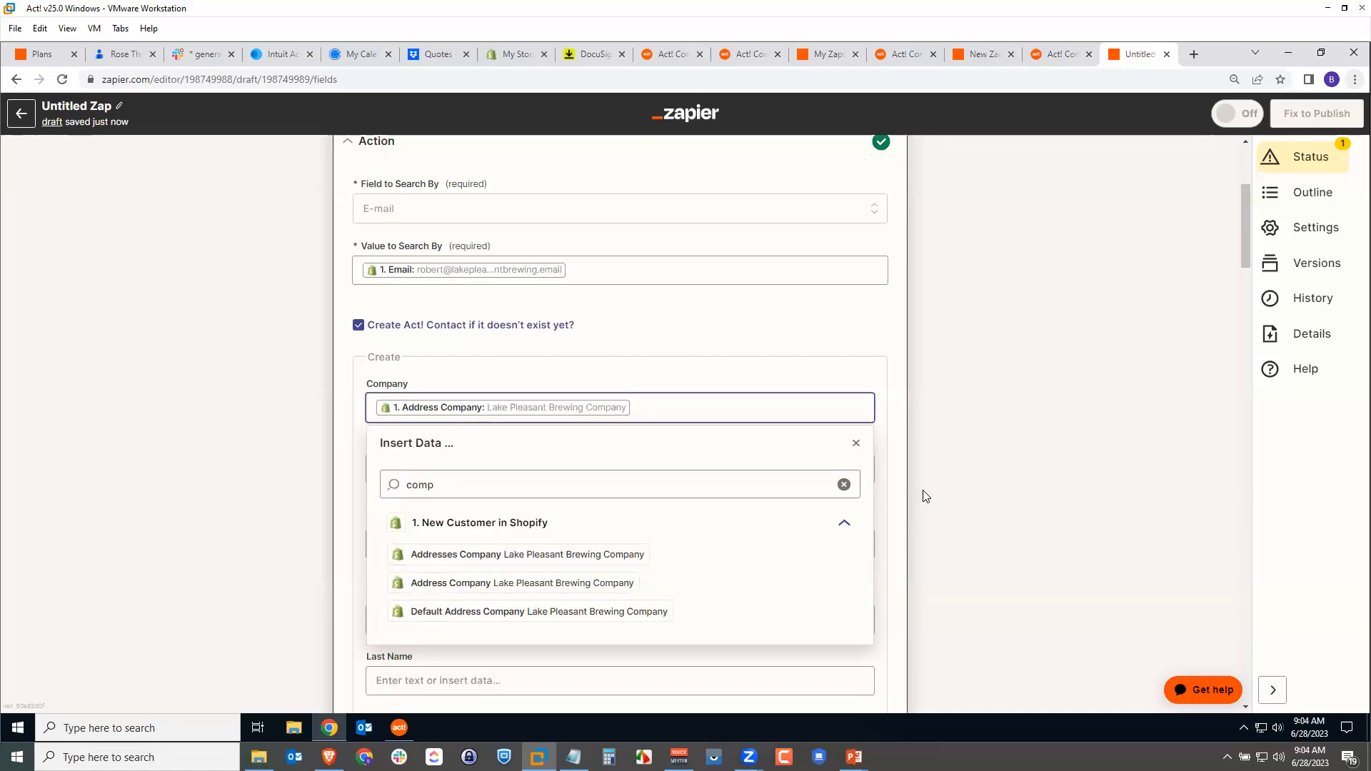
click(908, 510)
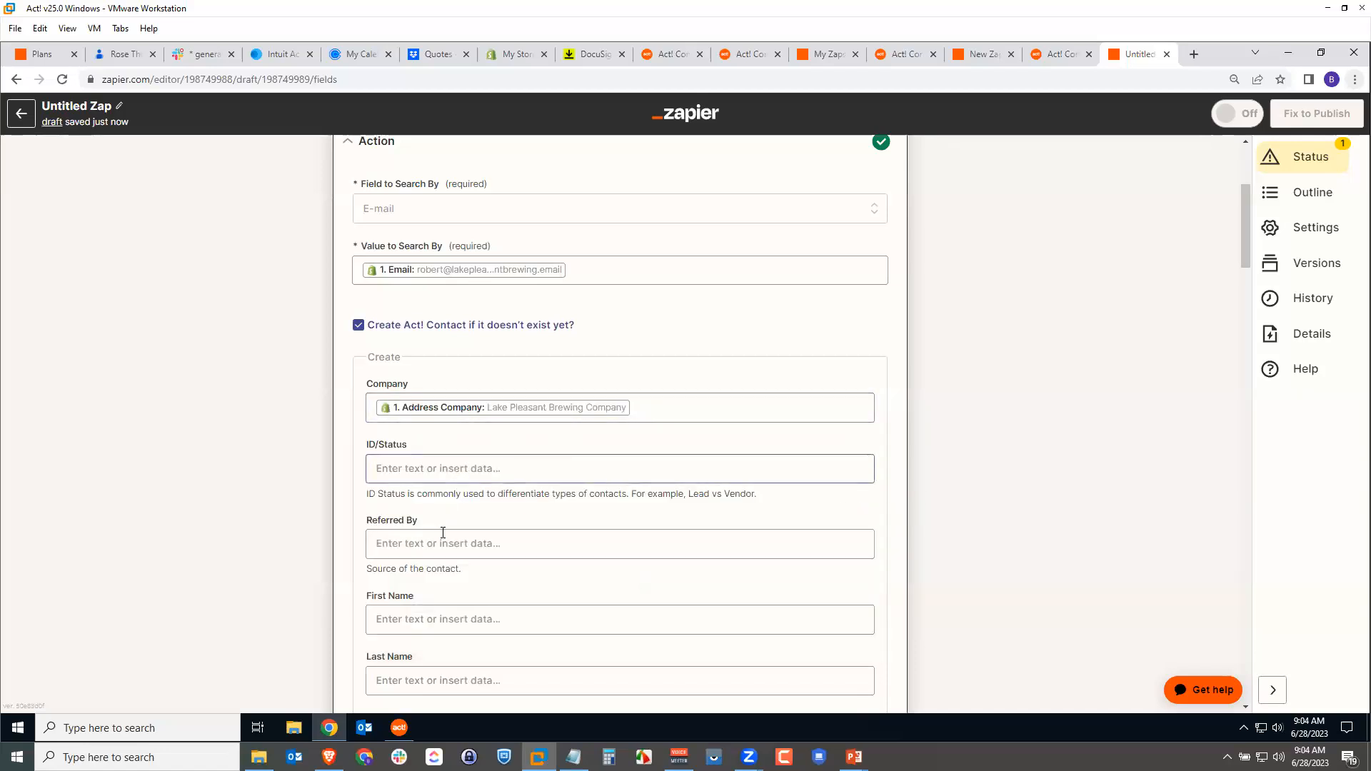
click(440, 543)
click(894, 533)
Map First Name, Last Name and Email to the Shopify customer's first name, last name and email
scroll(447, 526, down, 2)
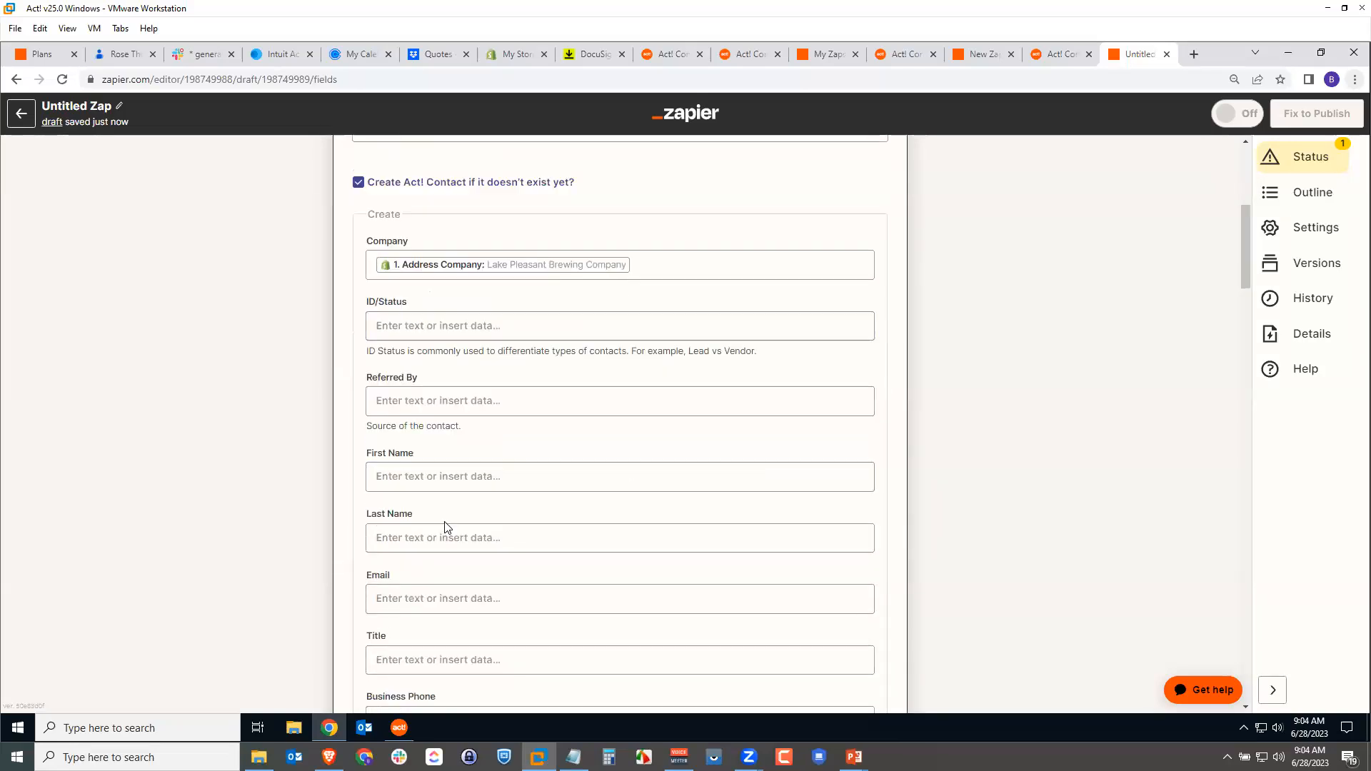
click(453, 474)
click(455, 652)
click(898, 534)
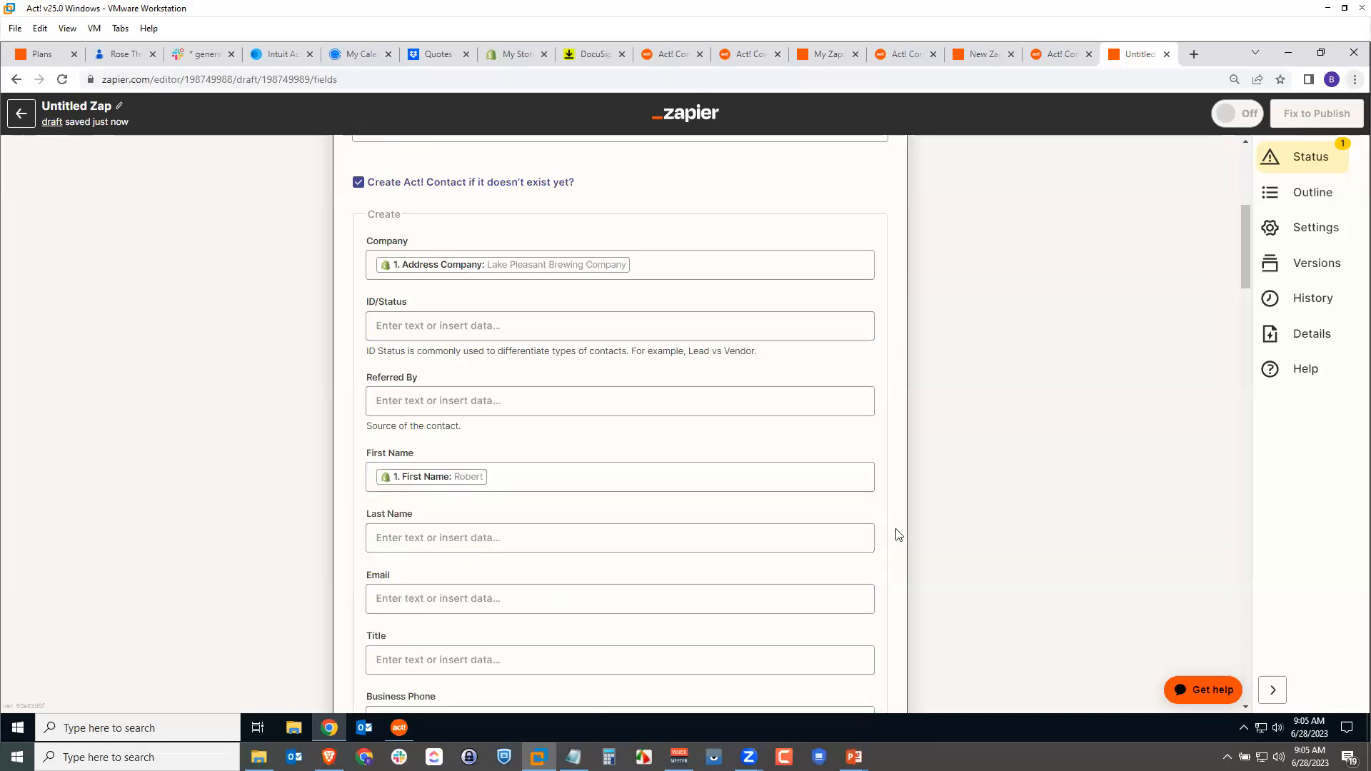
click(510, 525)
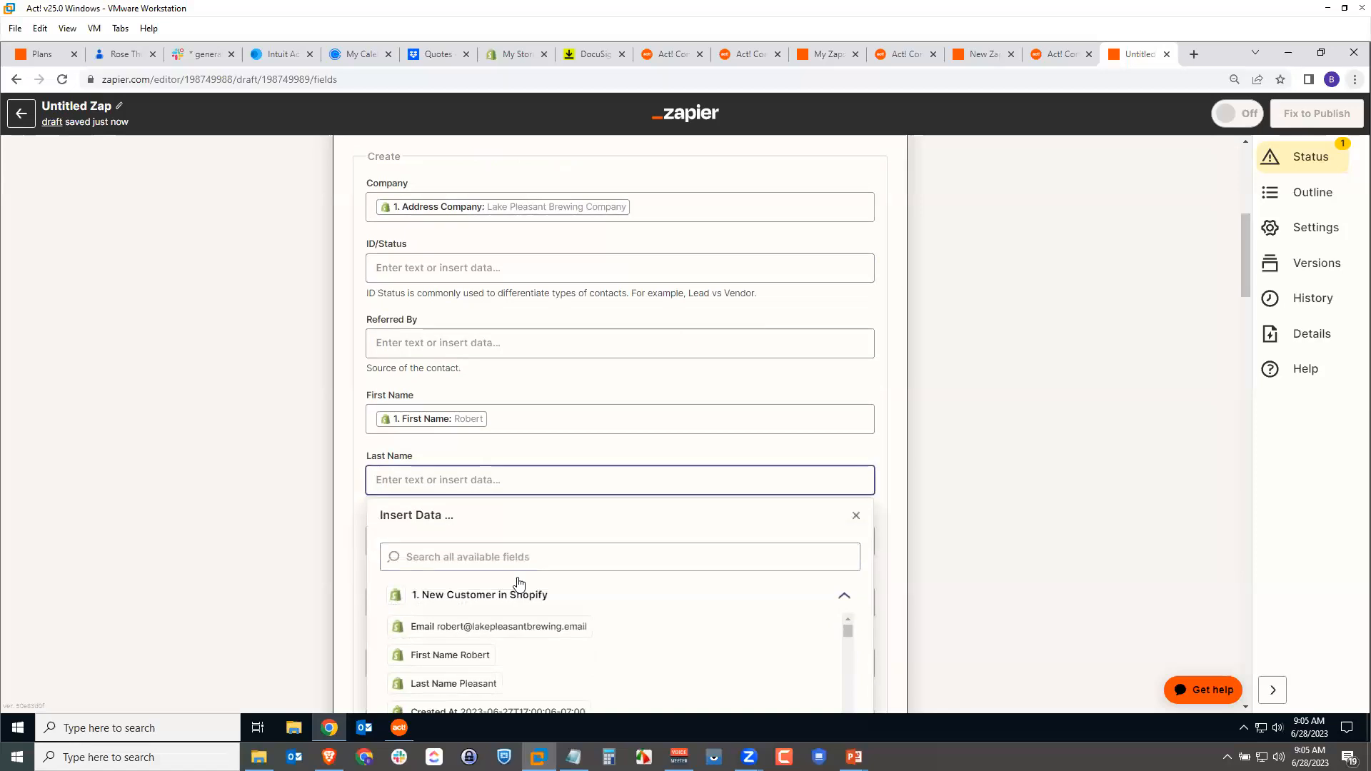
scroll(517, 581, down, 2)
click(475, 604)
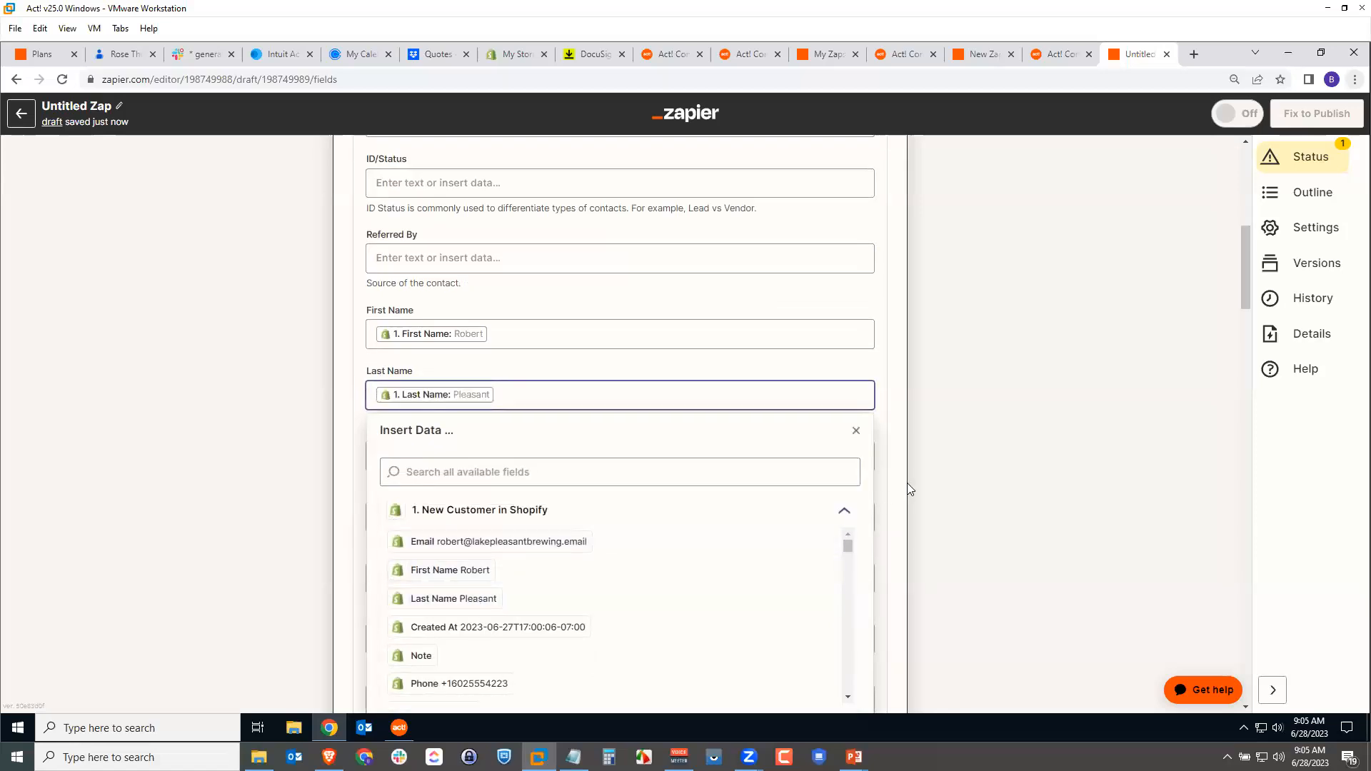
click(906, 489)
click(454, 454)
click(608, 599)
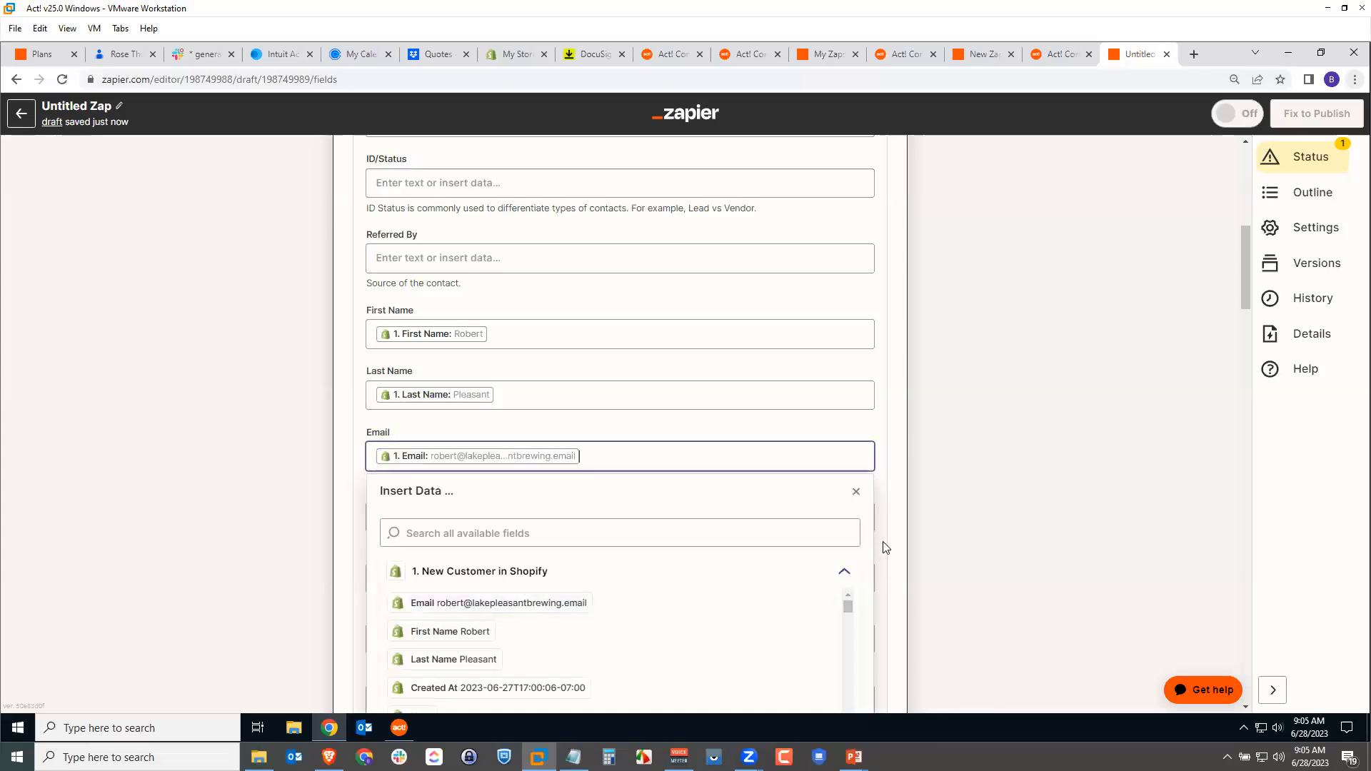
click(1025, 488)
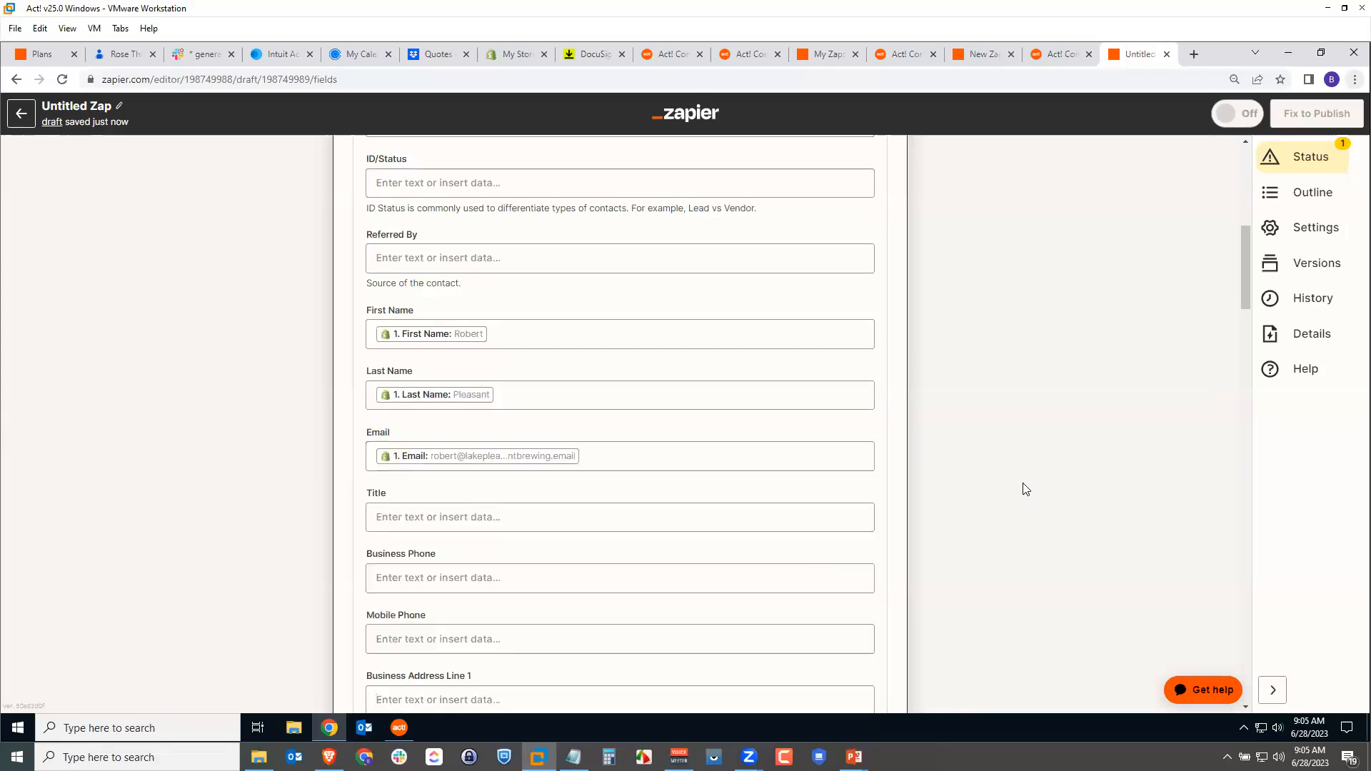
scroll(928, 500, up, 3)
scroll(522, 332, down, 4)
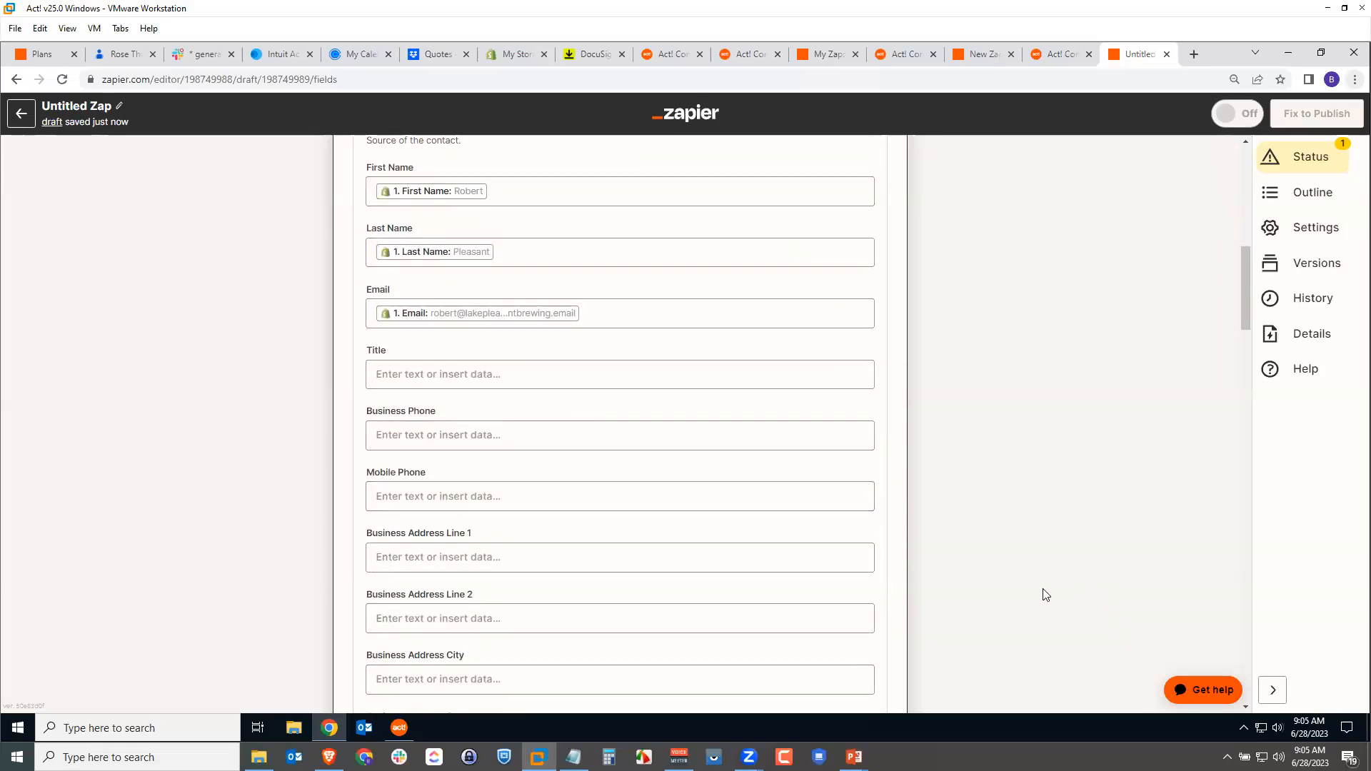
scroll(1000, 589, down, 20)
scroll(957, 574, down, 15)
Run the Act! step test to send the sample Shopify customer to Act!, then switch to Act!
click(491, 562)
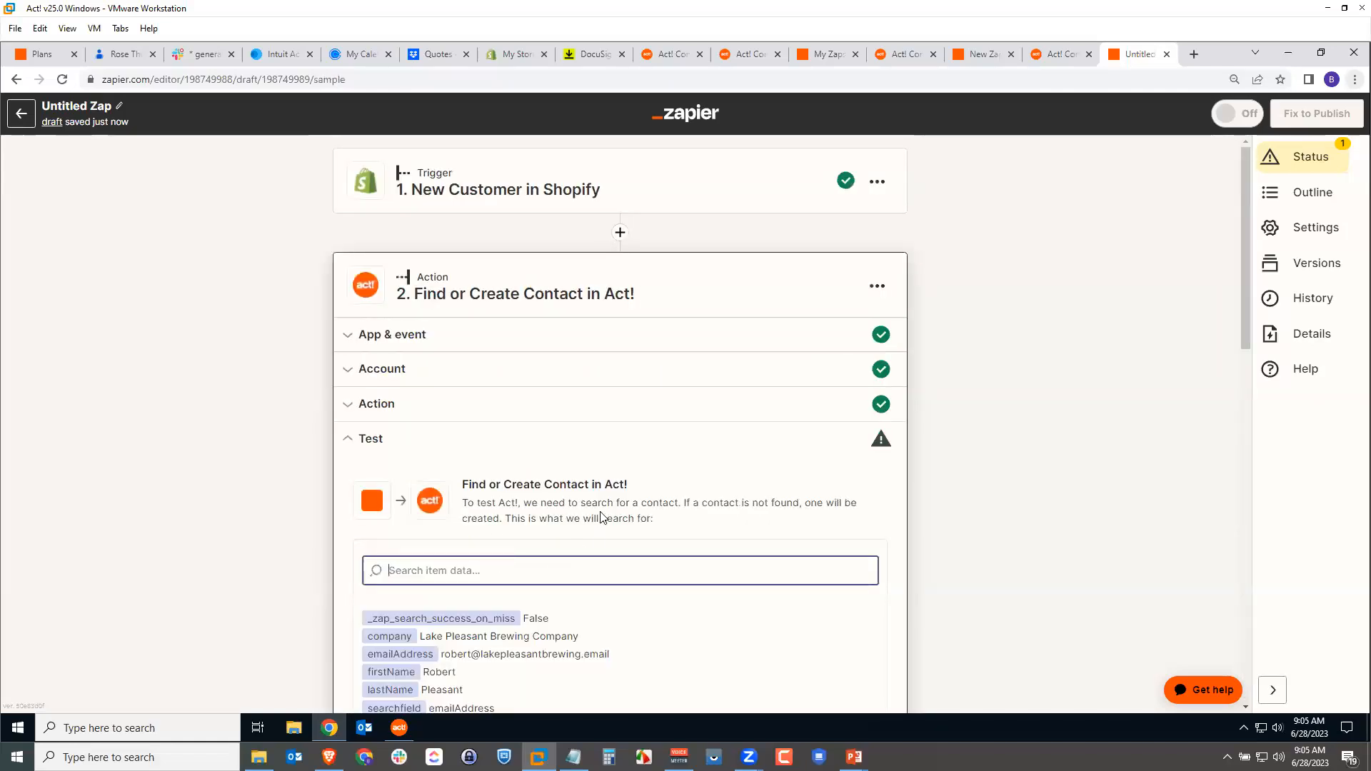
scroll(564, 510, down, 2)
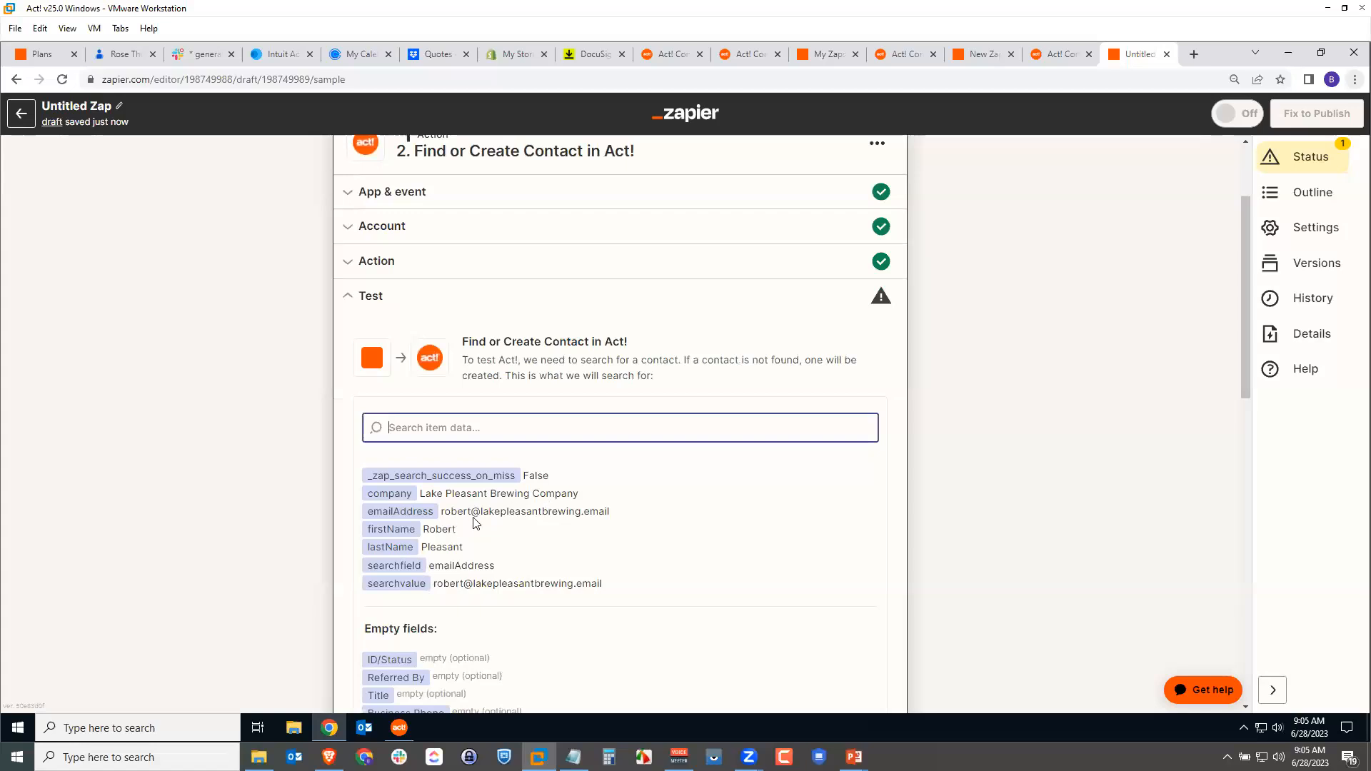
scroll(609, 511, down, 7)
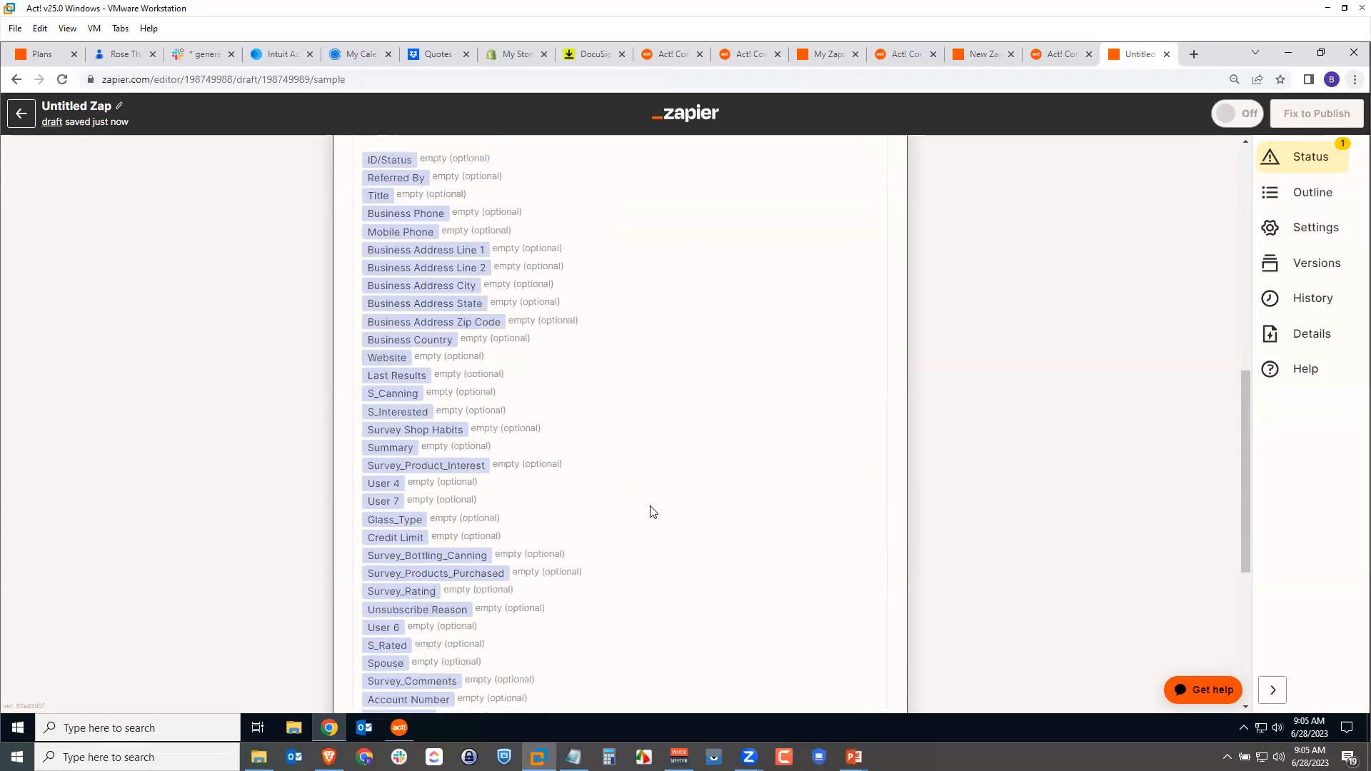
scroll(651, 511, down, 5)
click(488, 596)
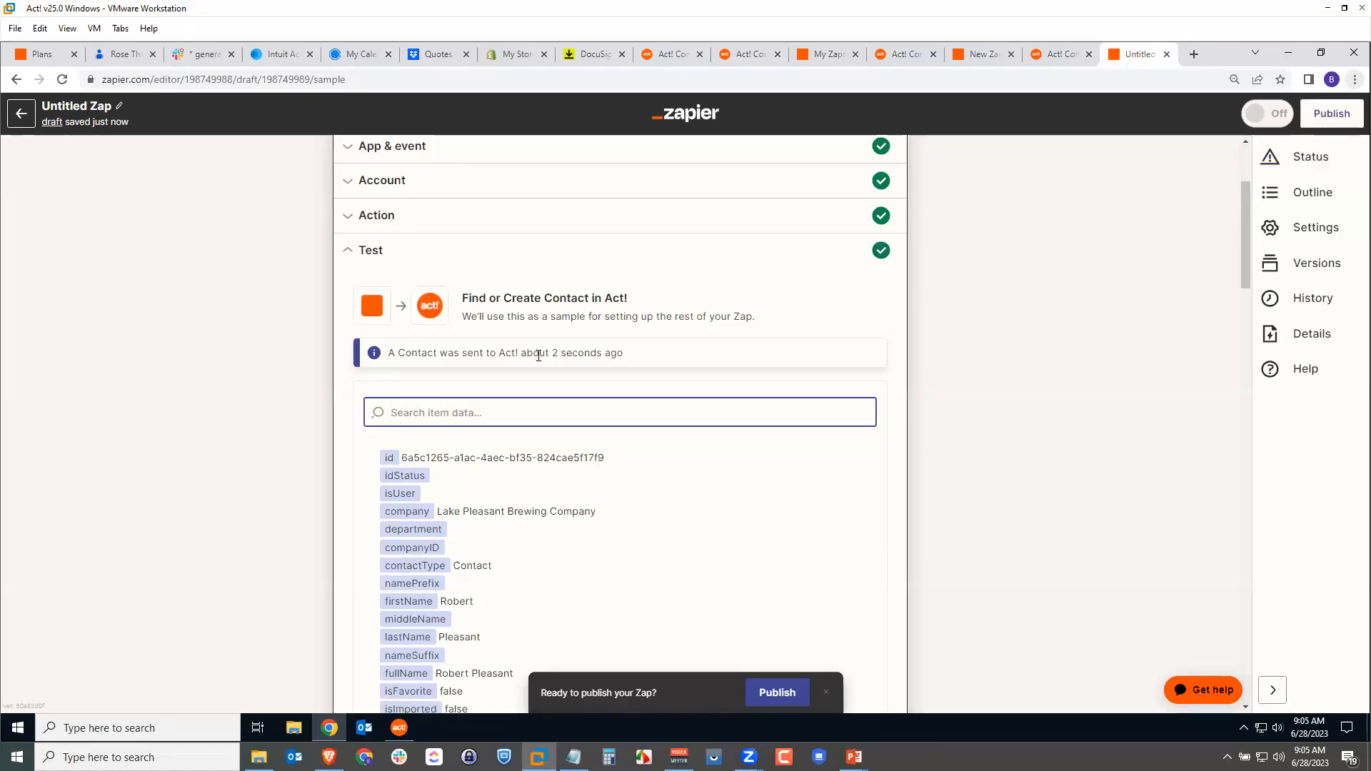
click(398, 728)
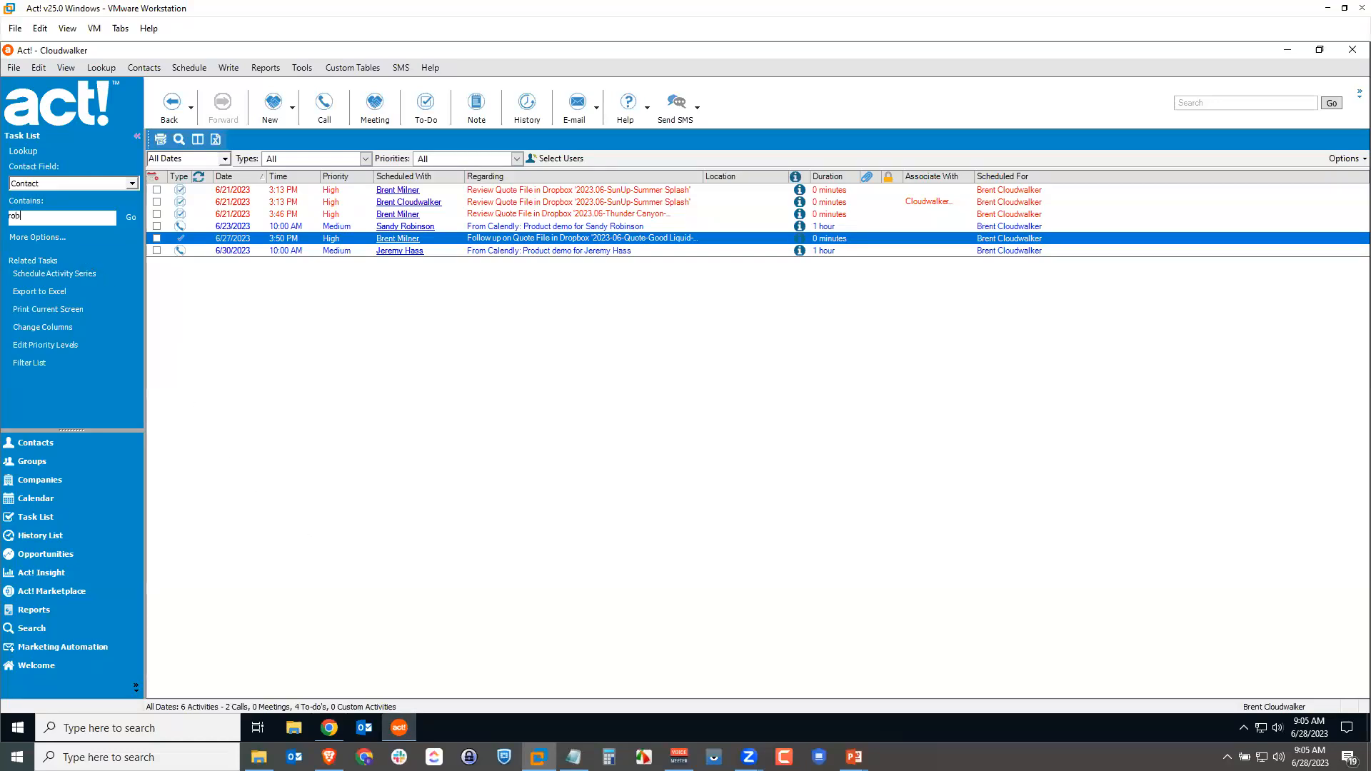
Look up and open the Lake Pleasant Brewing Company contact in Act!, then return to Zapier
key(Return)
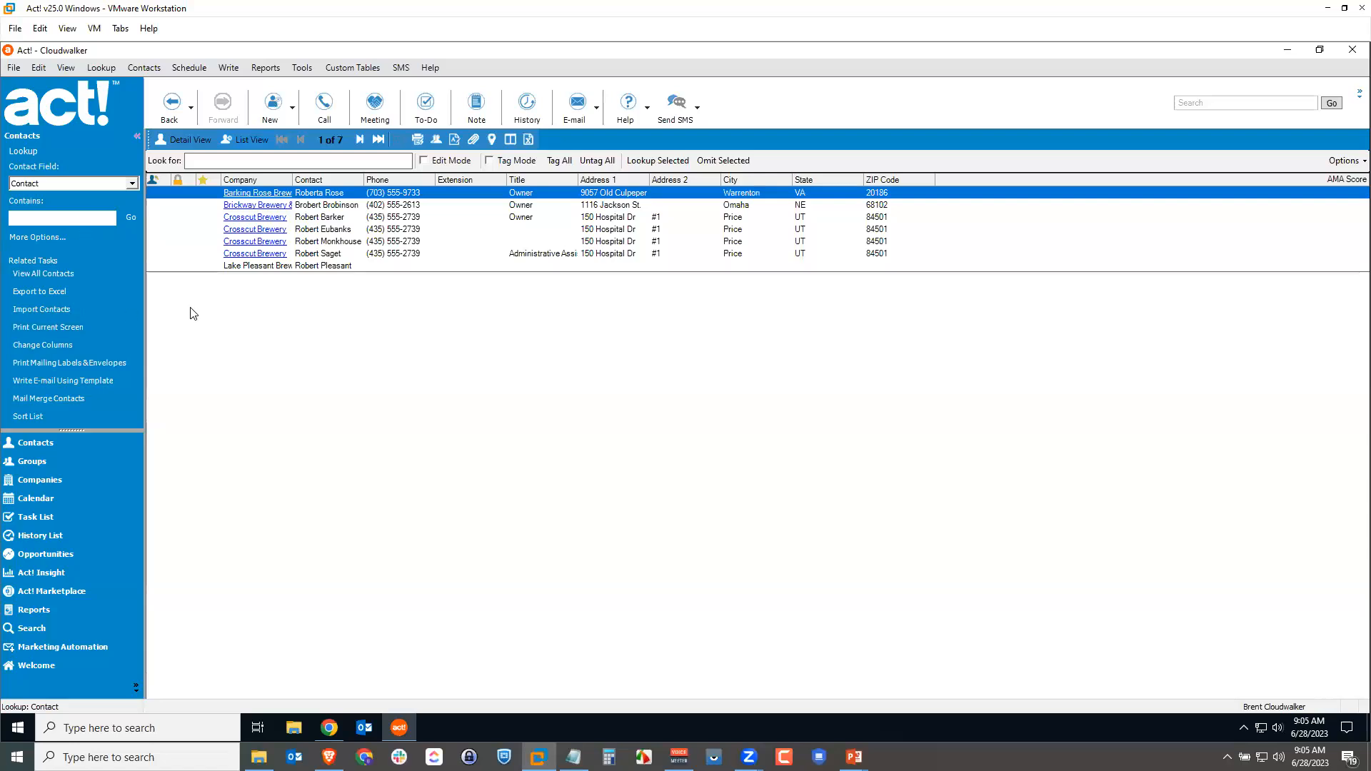
click(251, 267)
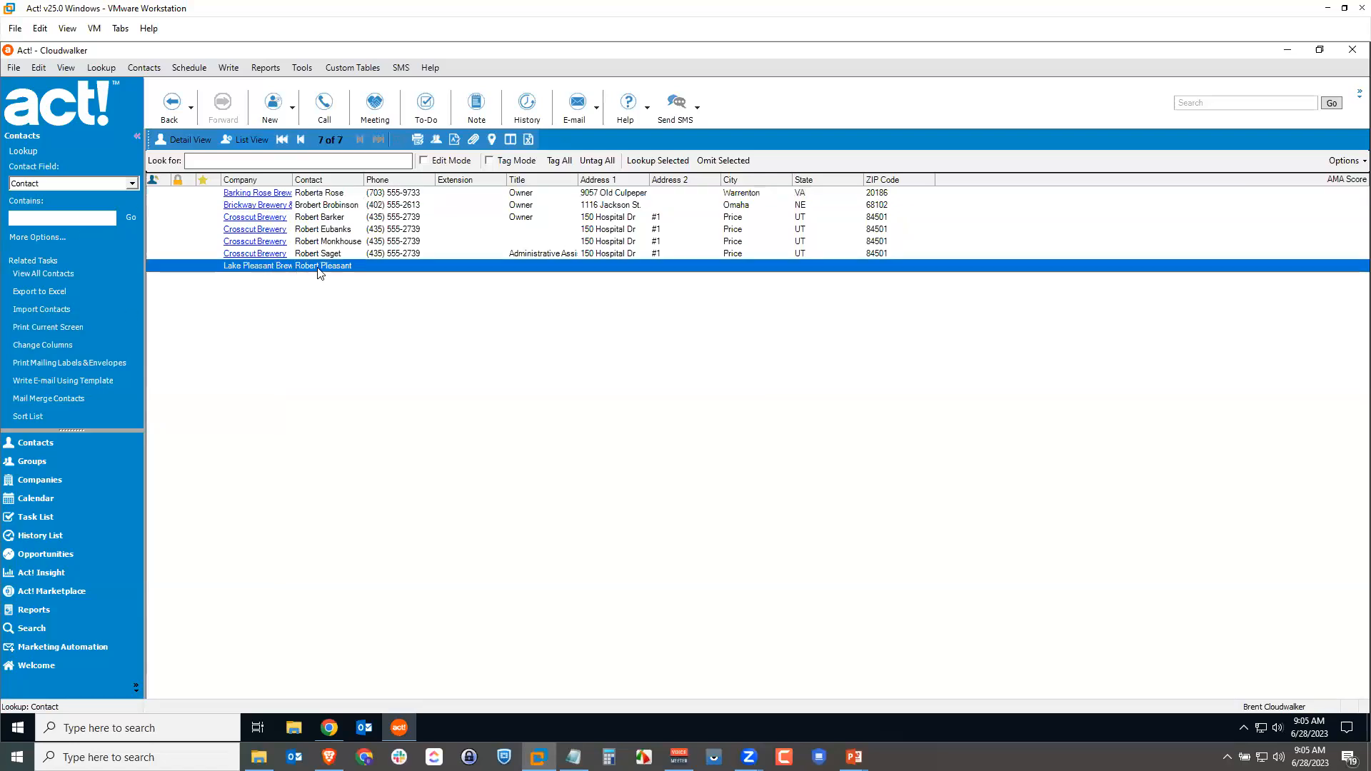
double_click(318, 269)
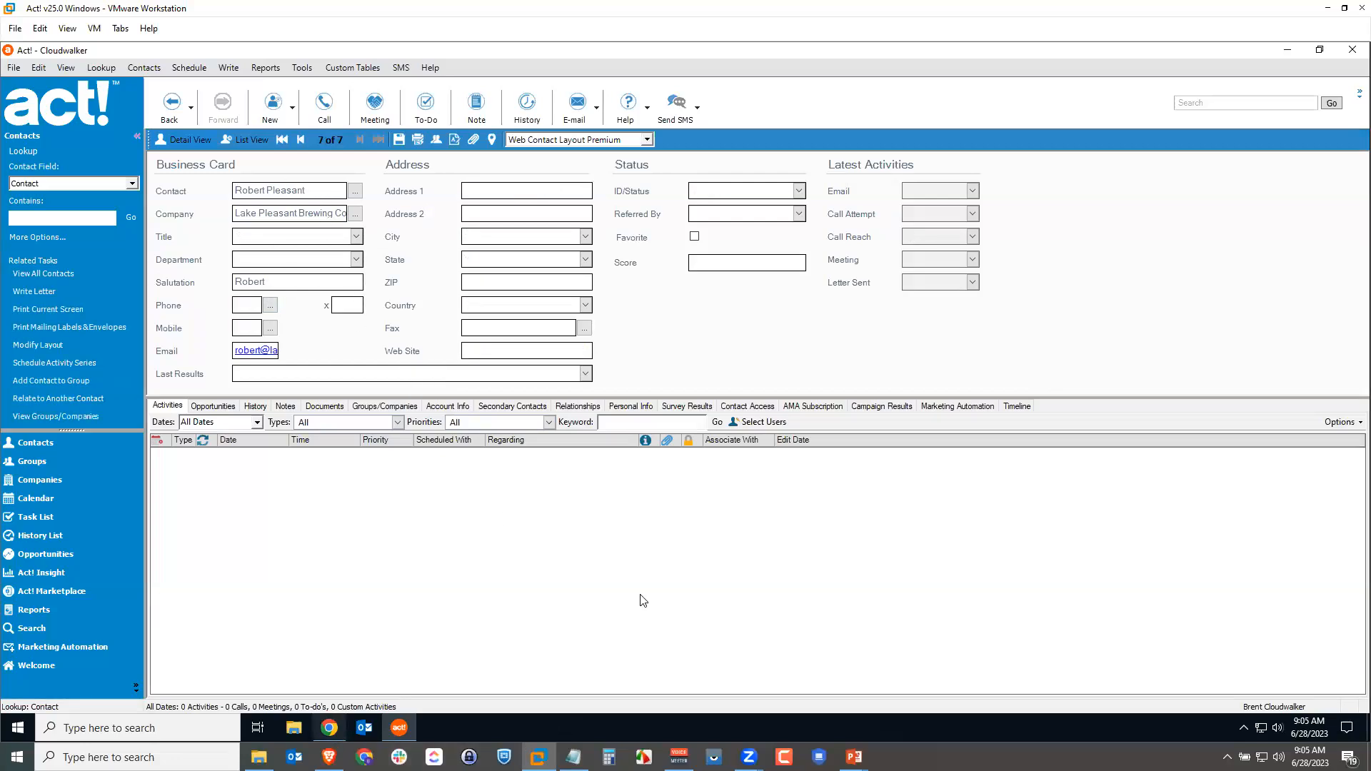
click(329, 728)
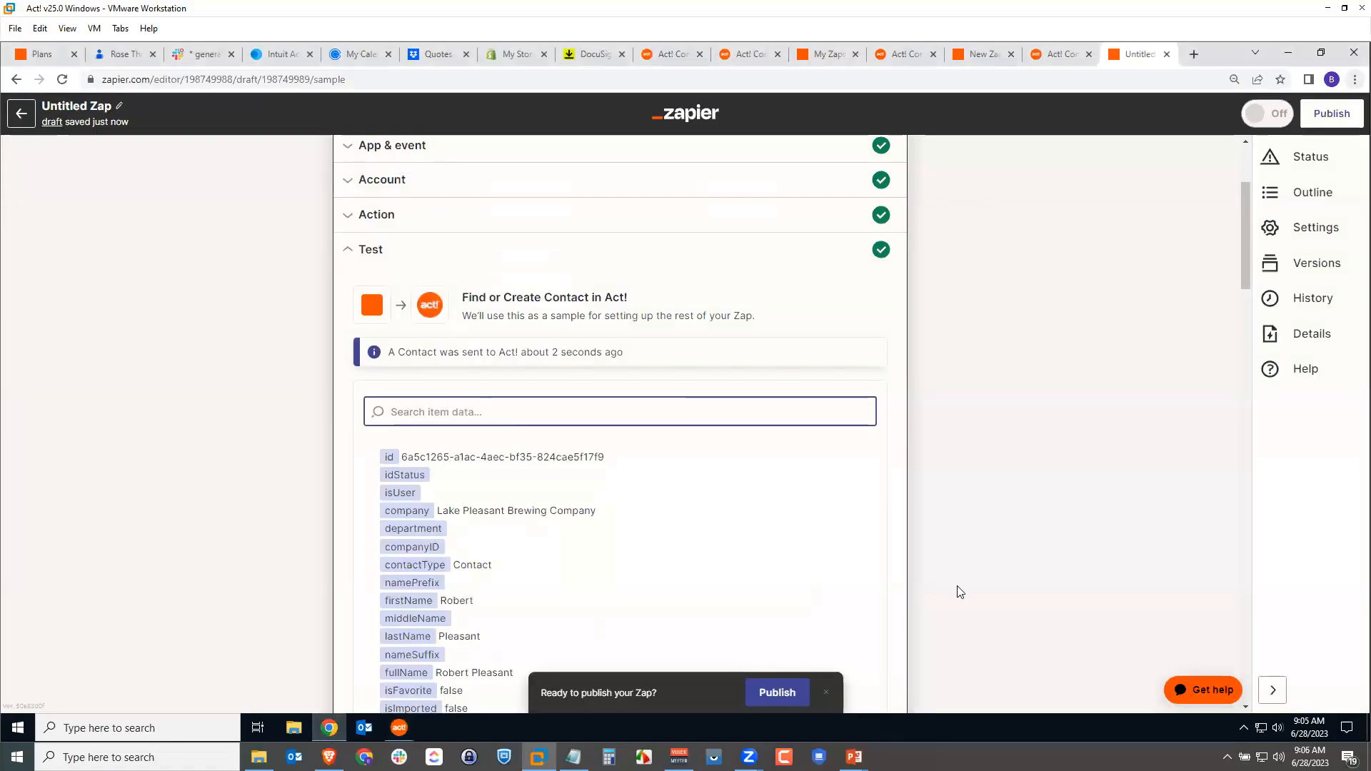
Publish the Shopify-to-Act! Zap as version 1 so it turns on
scroll(678, 566, down, 20)
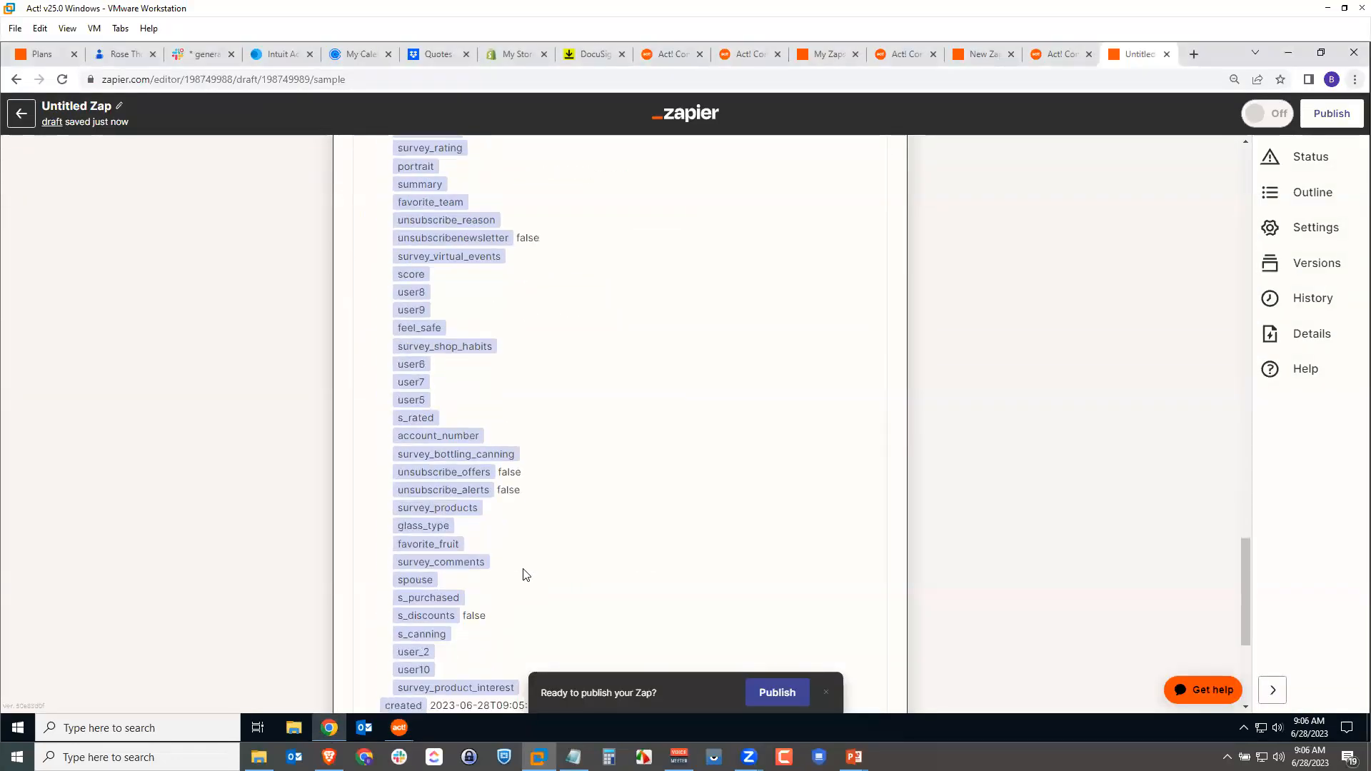
click(786, 693)
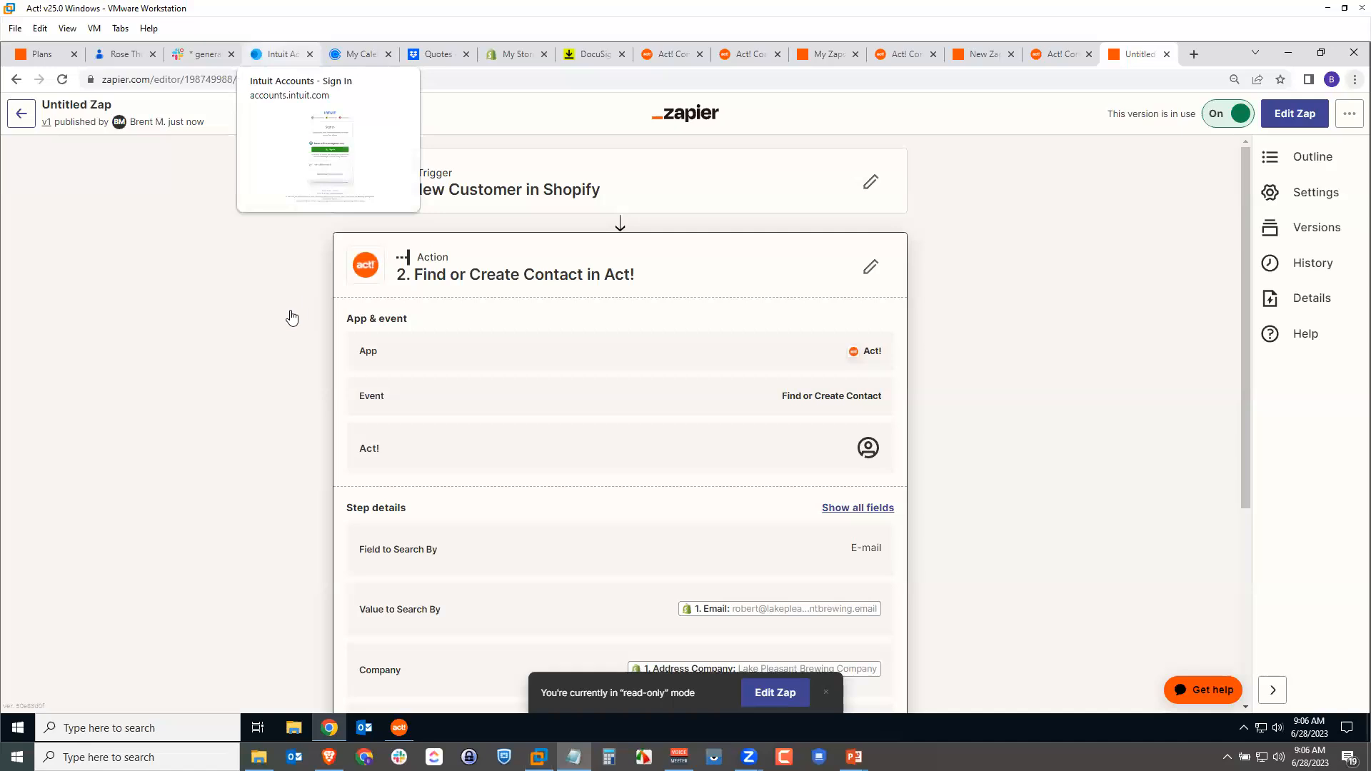
Go back to the Zaps list and create a new untitled Zap
click(22, 118)
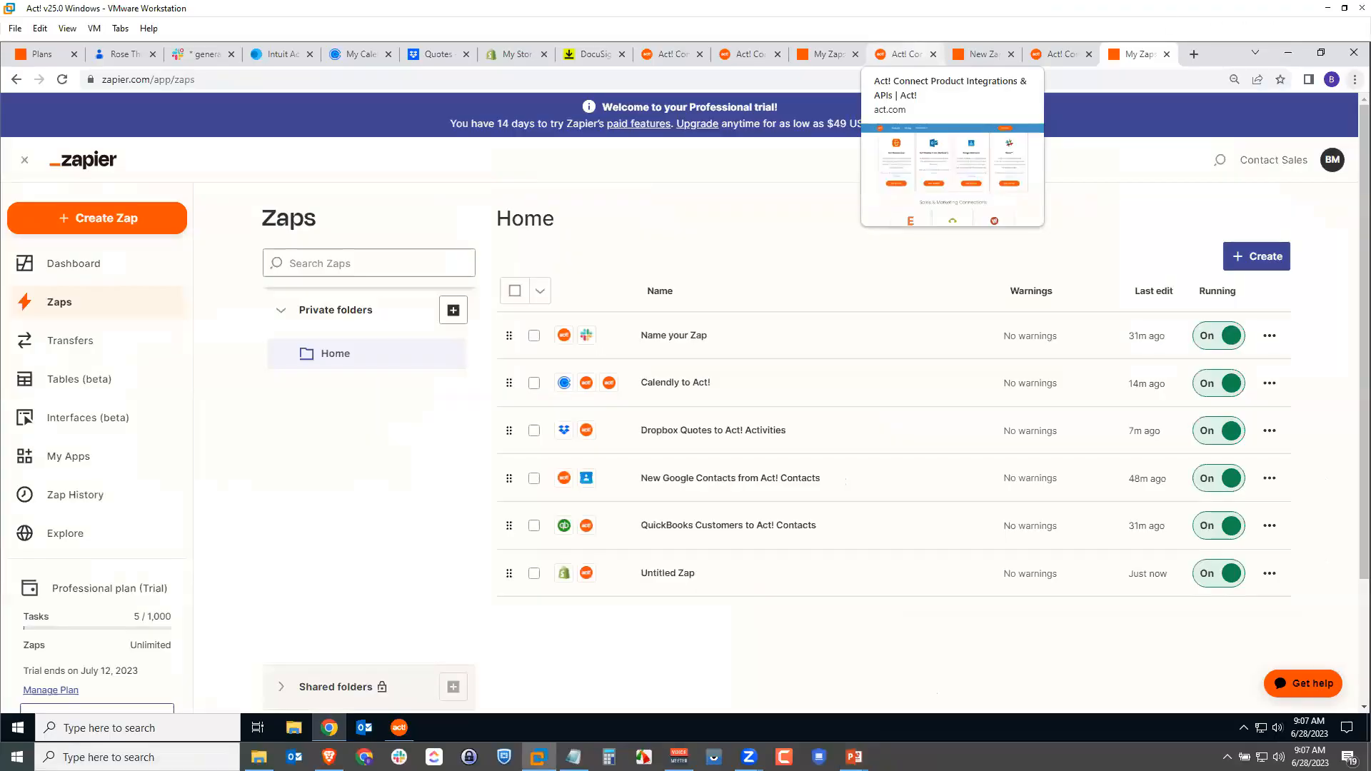
click(131, 222)
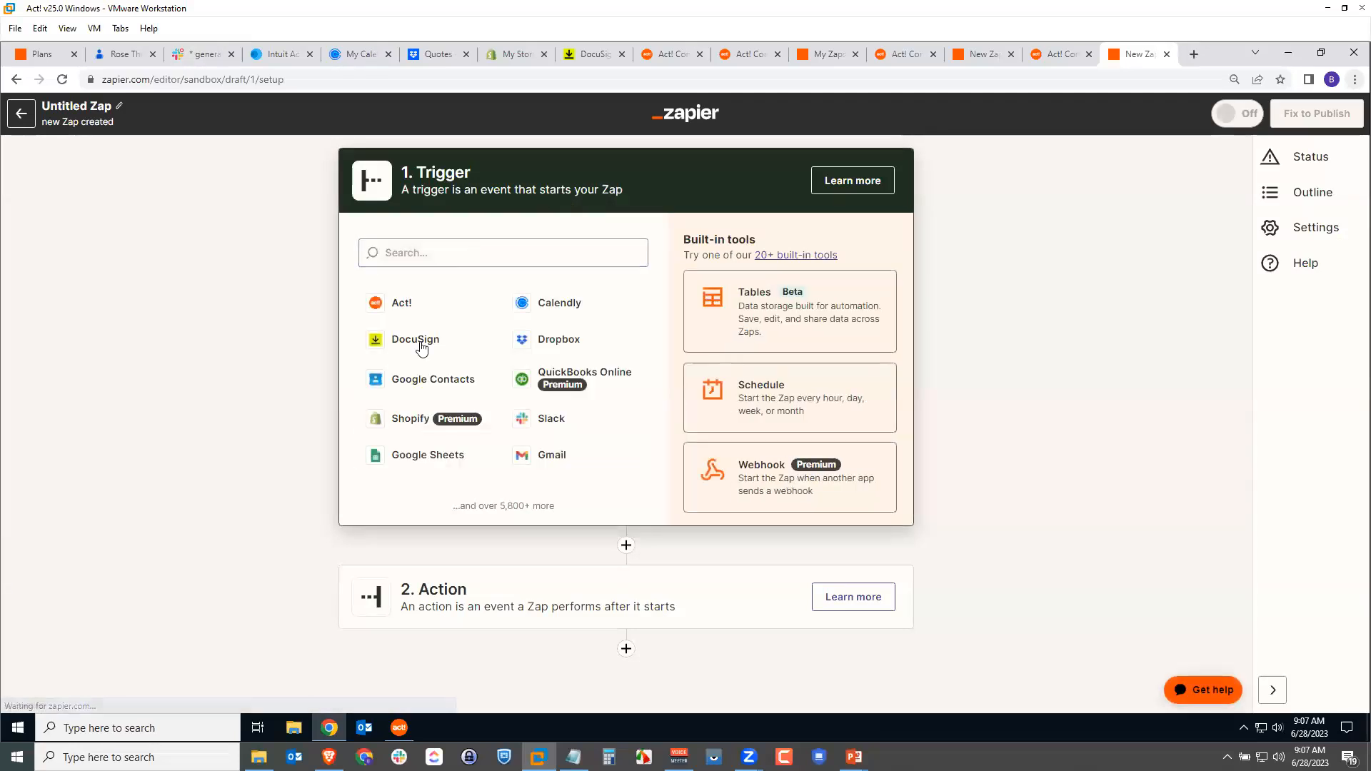
Choose DocuSign as the trigger app with the Envelope Sent or Completed event
click(414, 347)
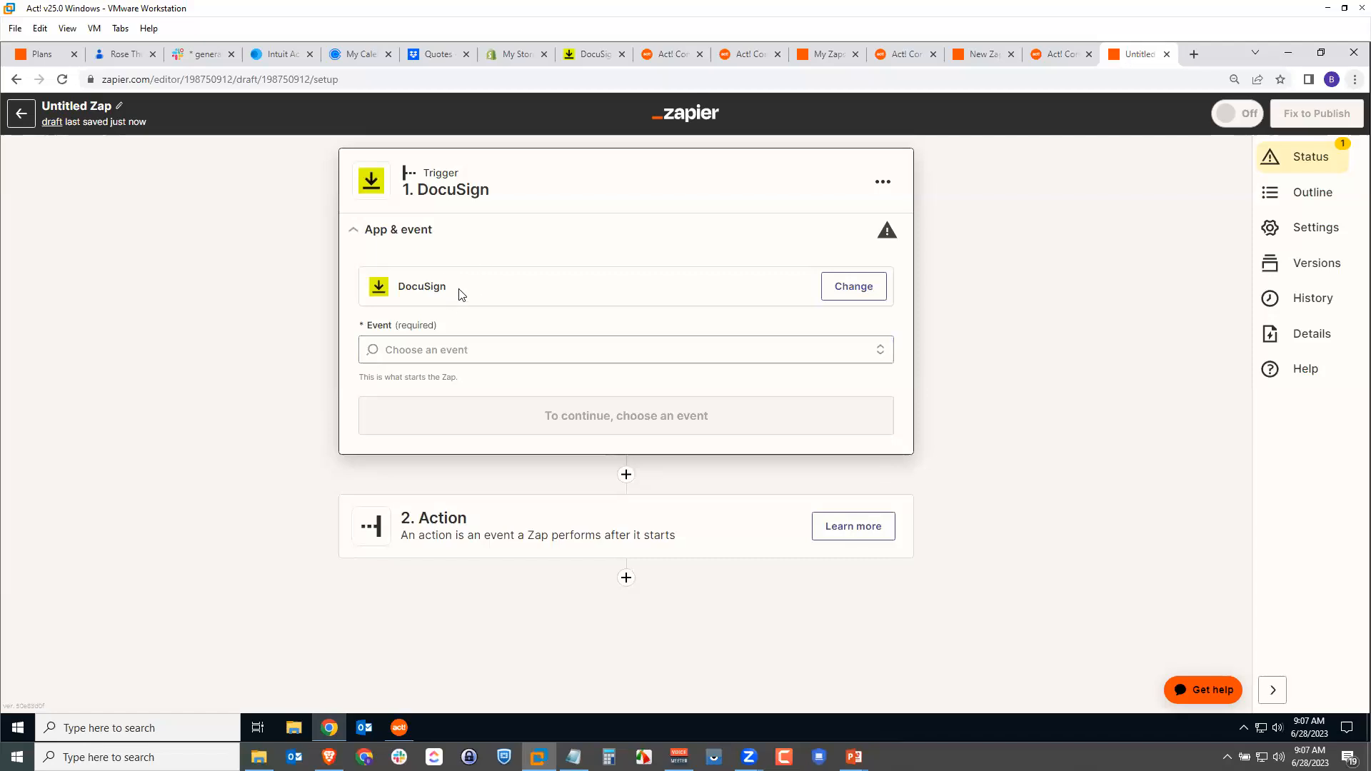
click(433, 351)
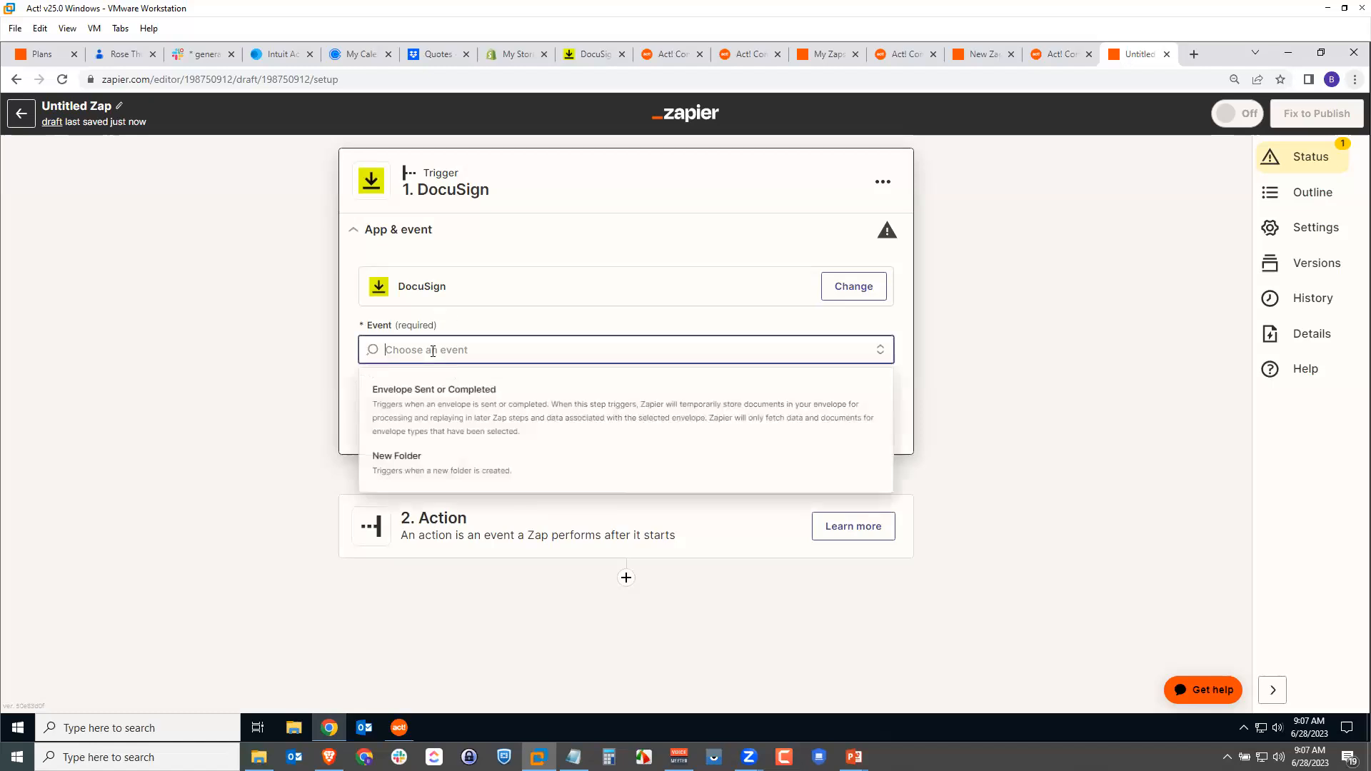
click(417, 402)
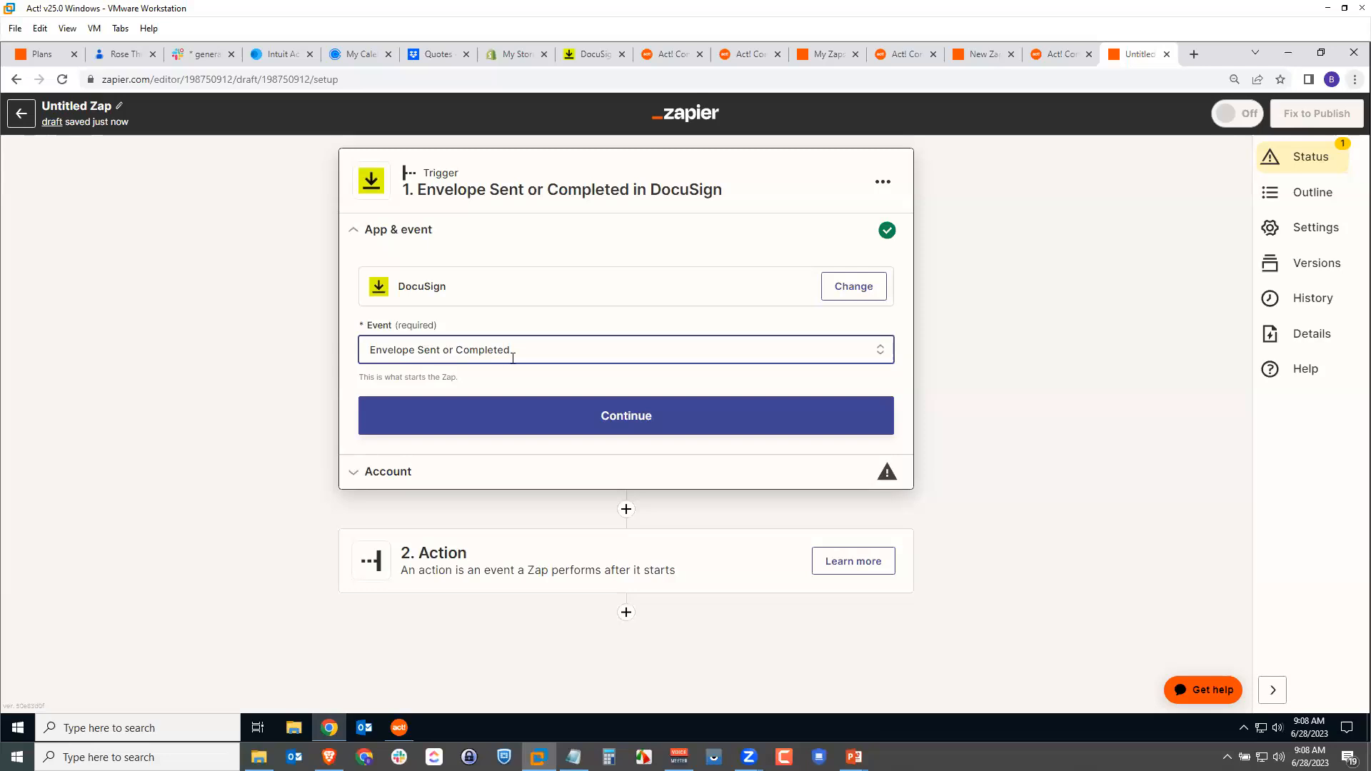
Sign in to DocuSign with the account e-mail and password to connect it to the trigger
click(536, 425)
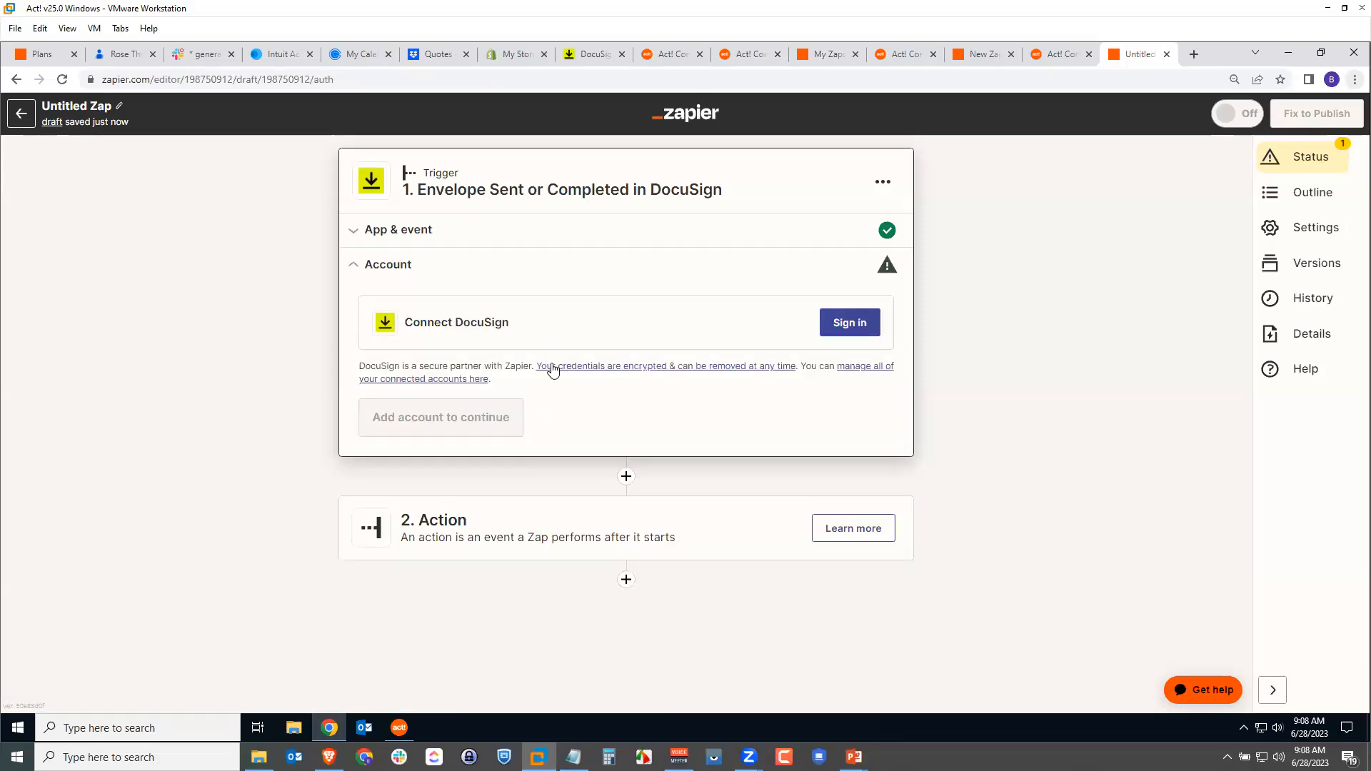
click(840, 325)
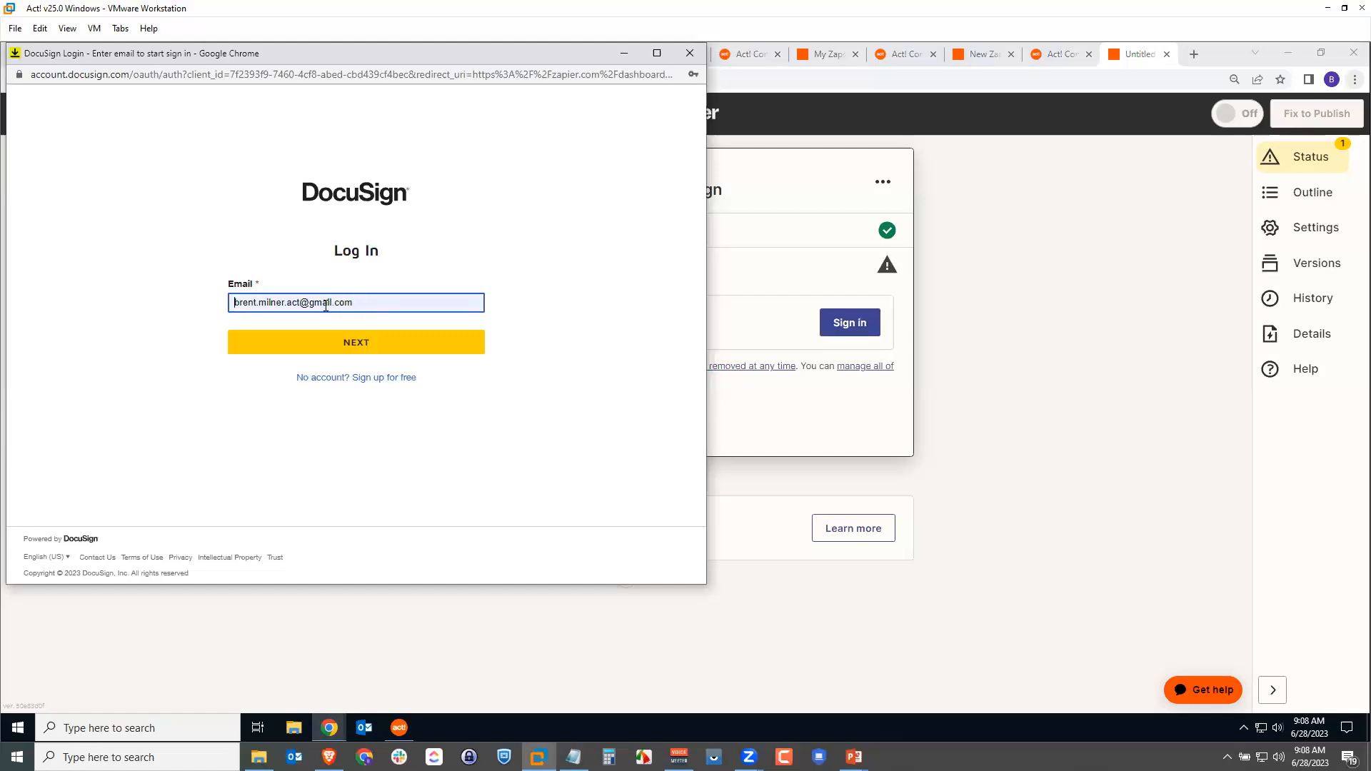
click(354, 340)
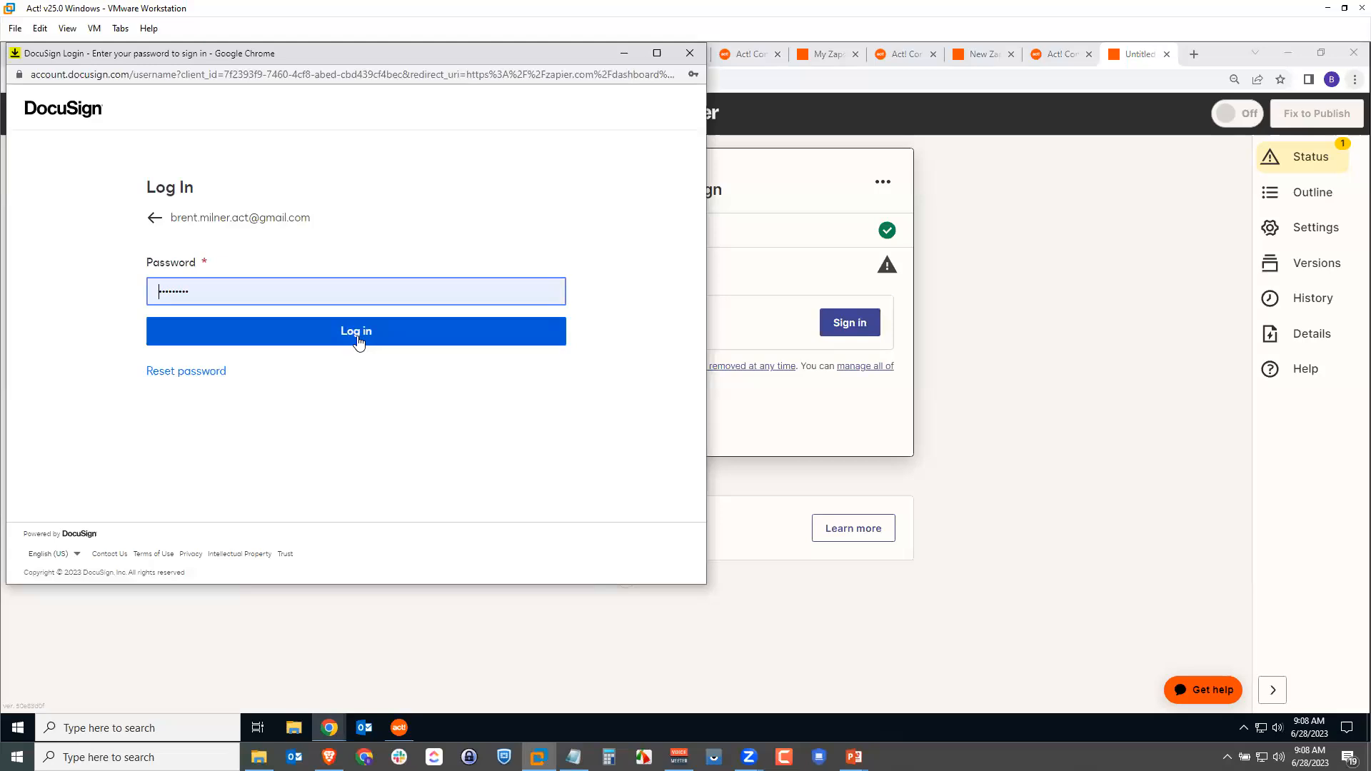
click(359, 341)
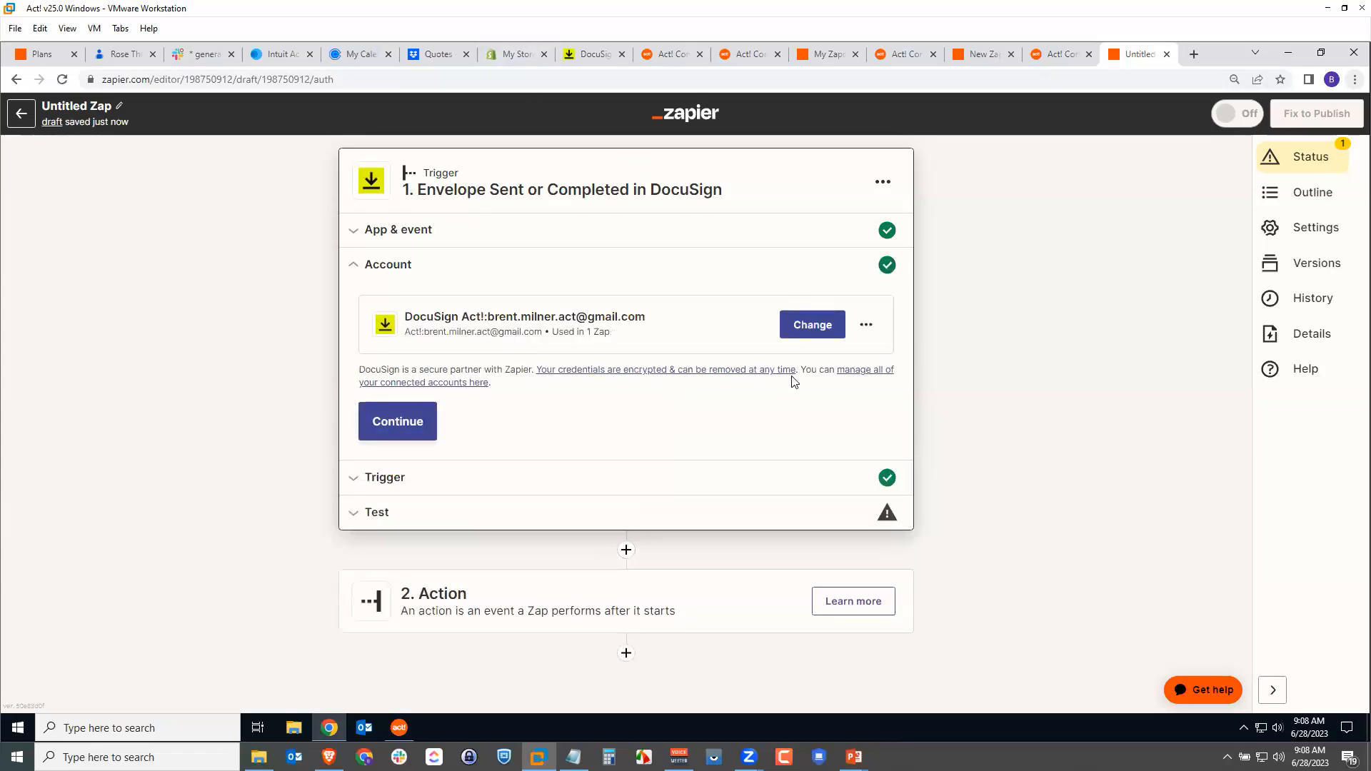
Try the Sent and Completed Status options in the trigger settings, leaving Status unset
click(416, 430)
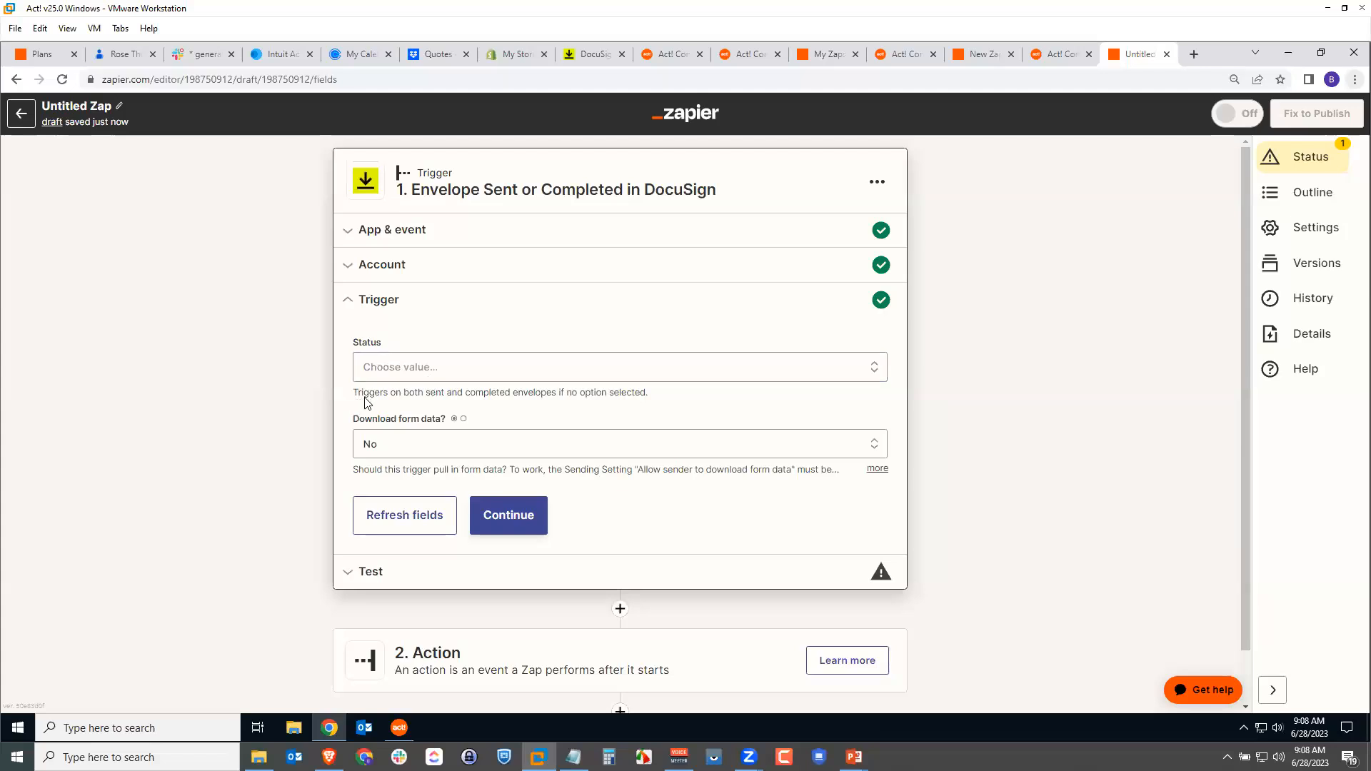
click(447, 378)
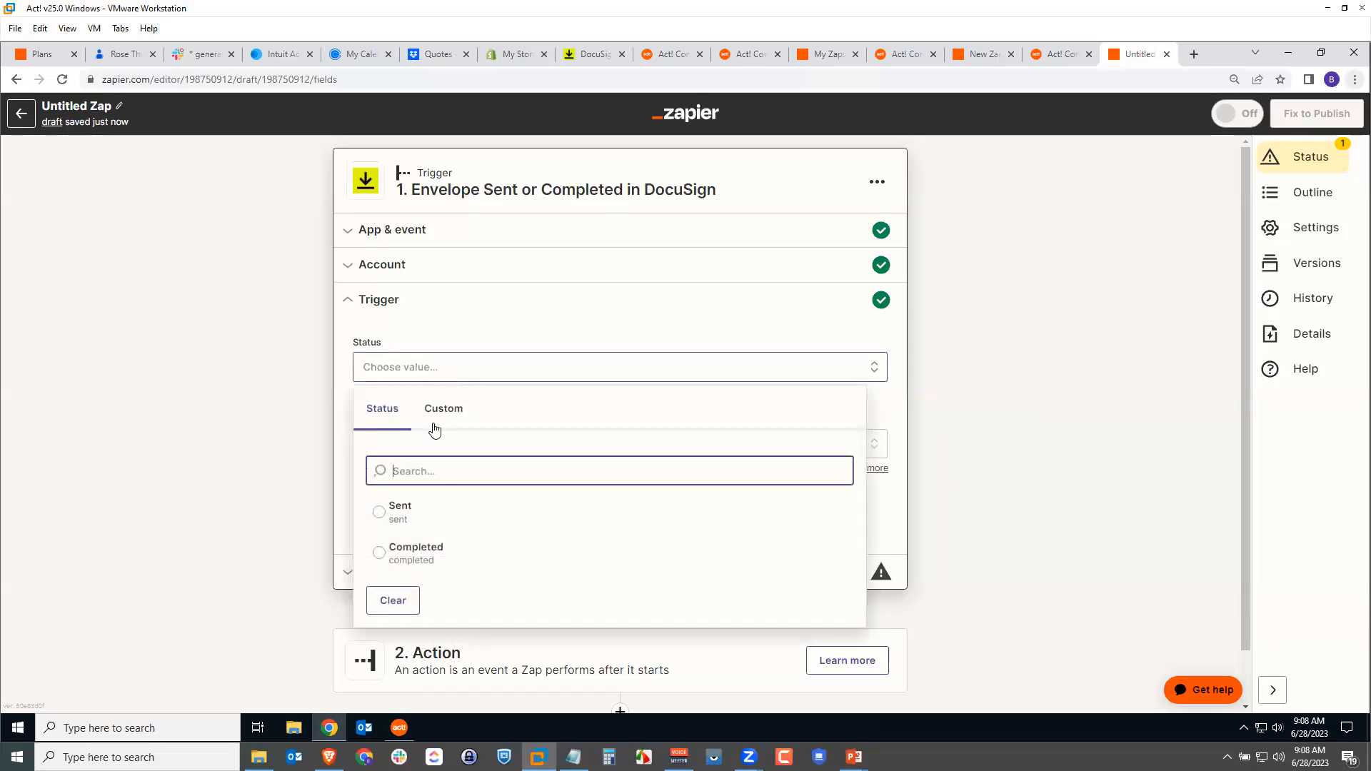
click(389, 517)
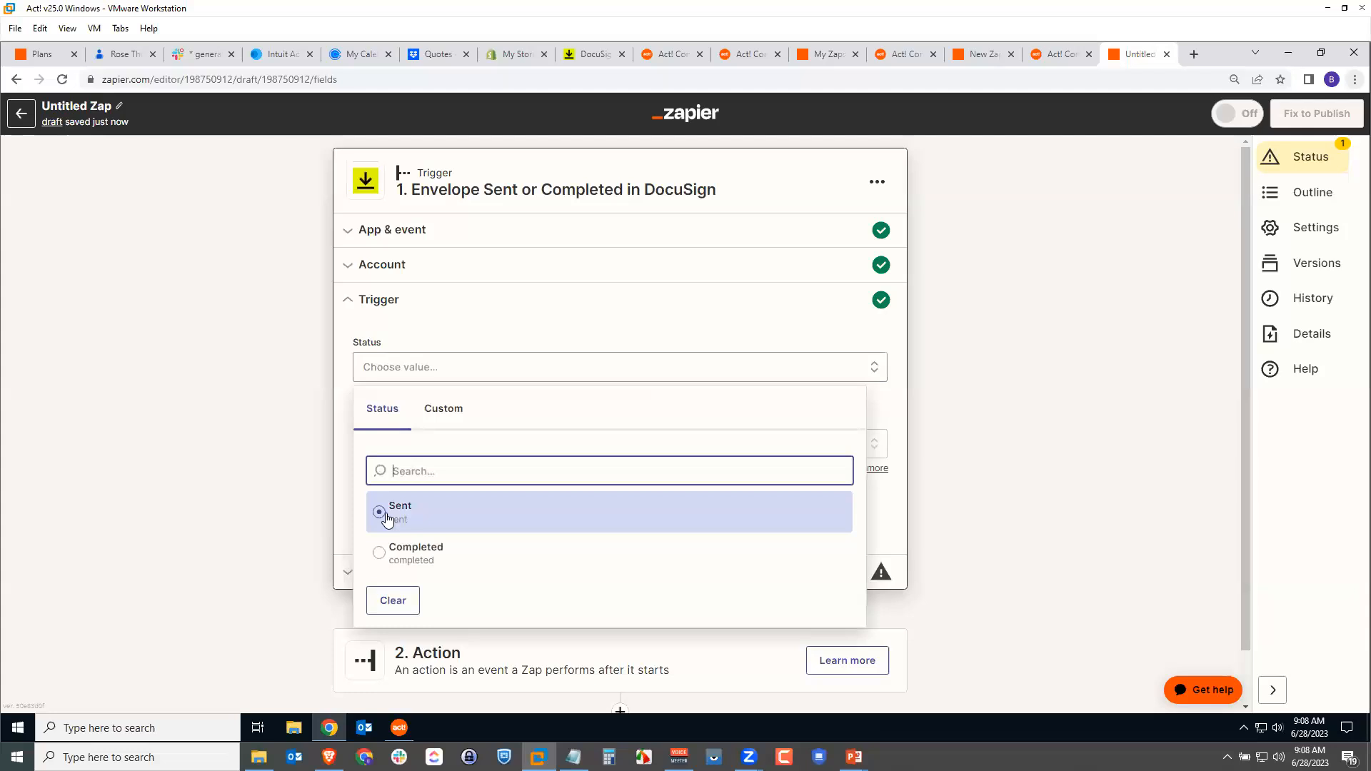
click(389, 564)
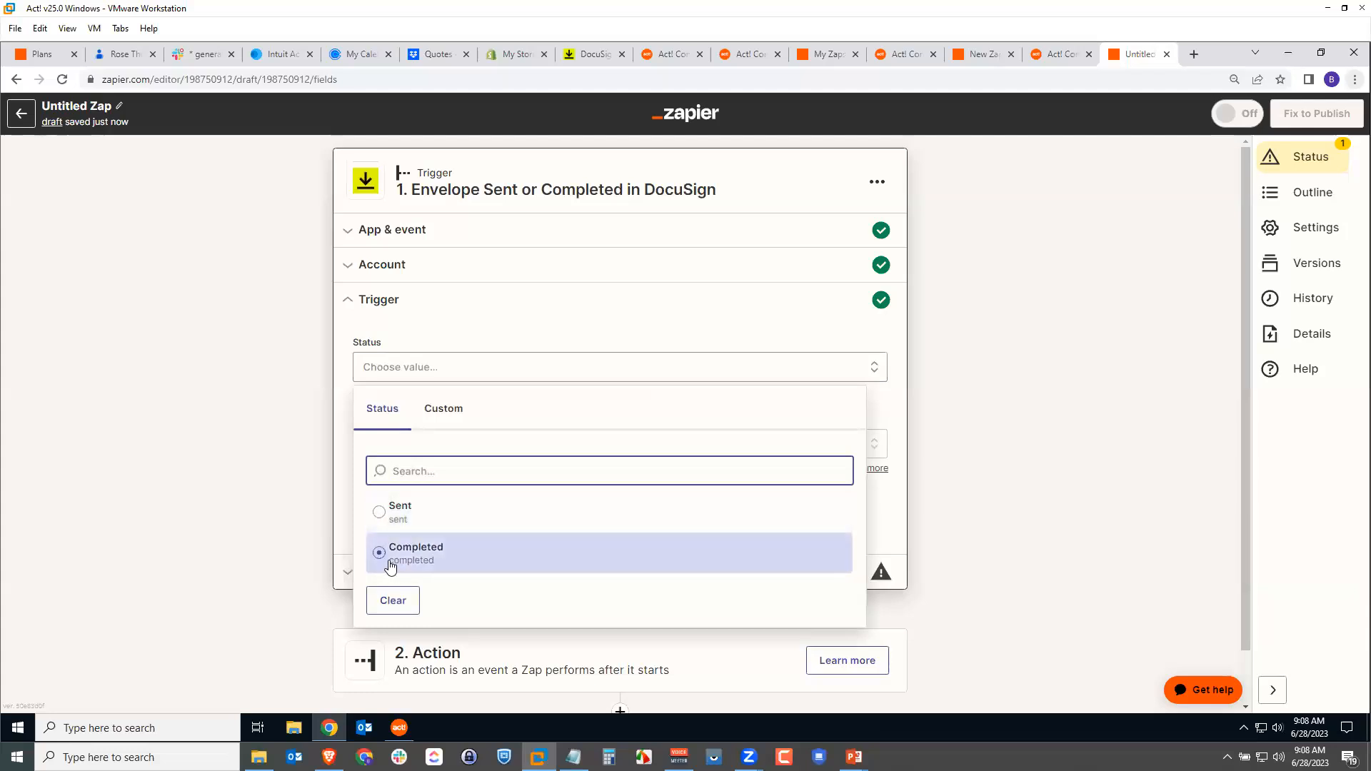
click(397, 514)
click(418, 551)
click(427, 517)
click(432, 557)
click(424, 514)
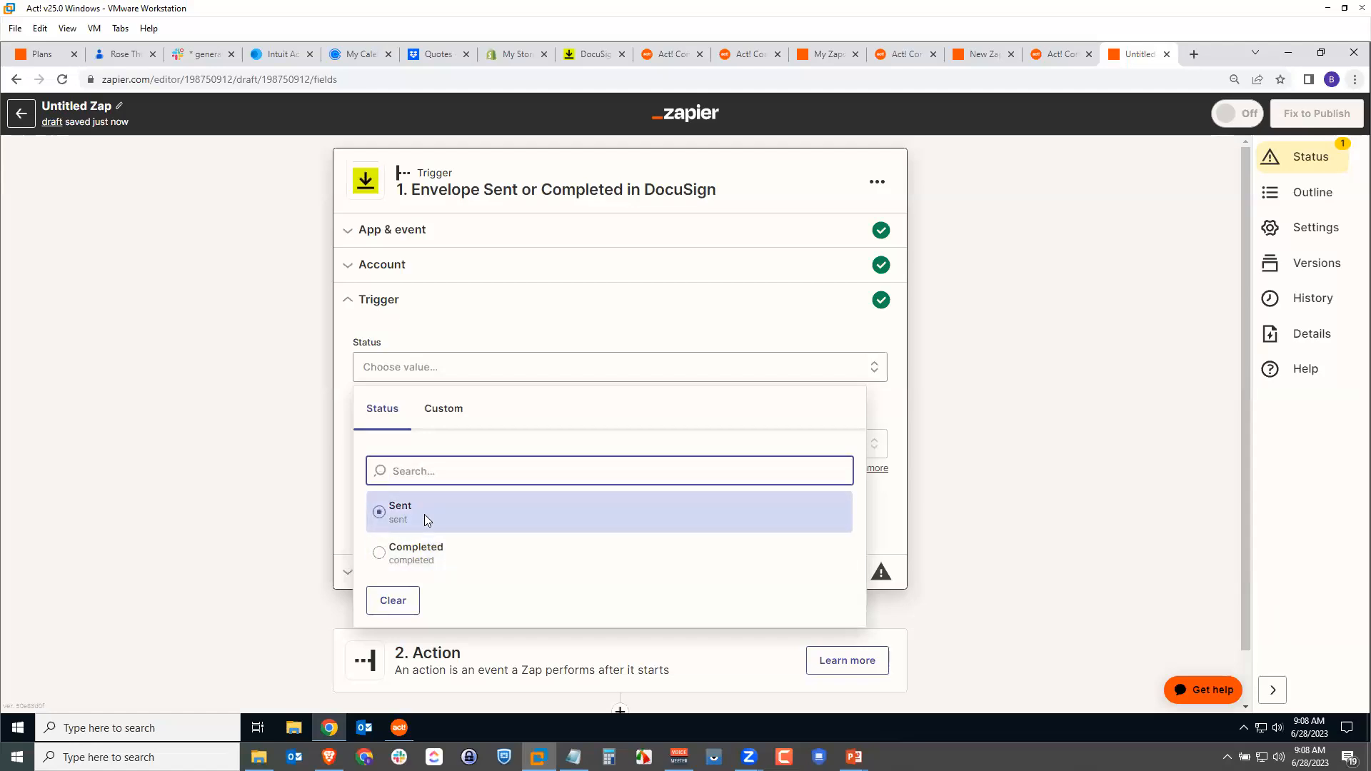
click(421, 557)
click(424, 519)
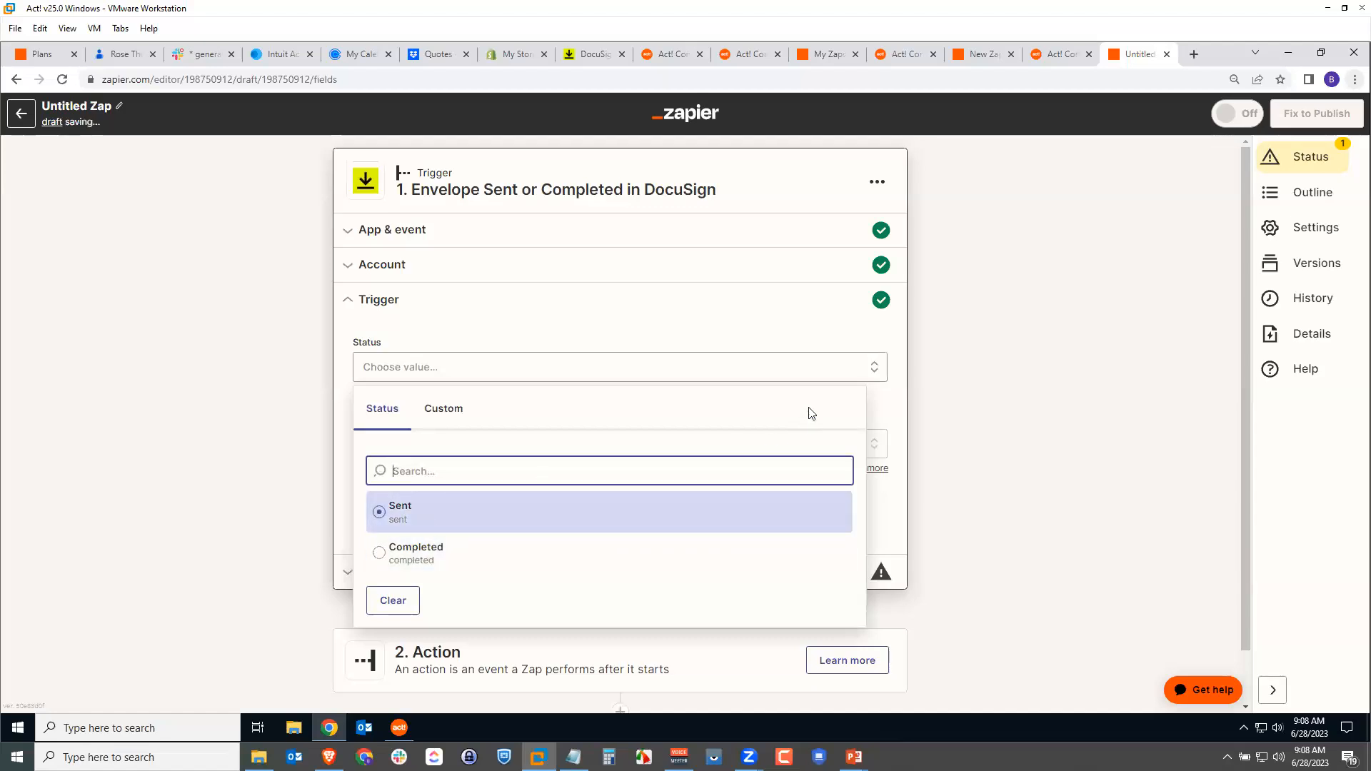
click(789, 333)
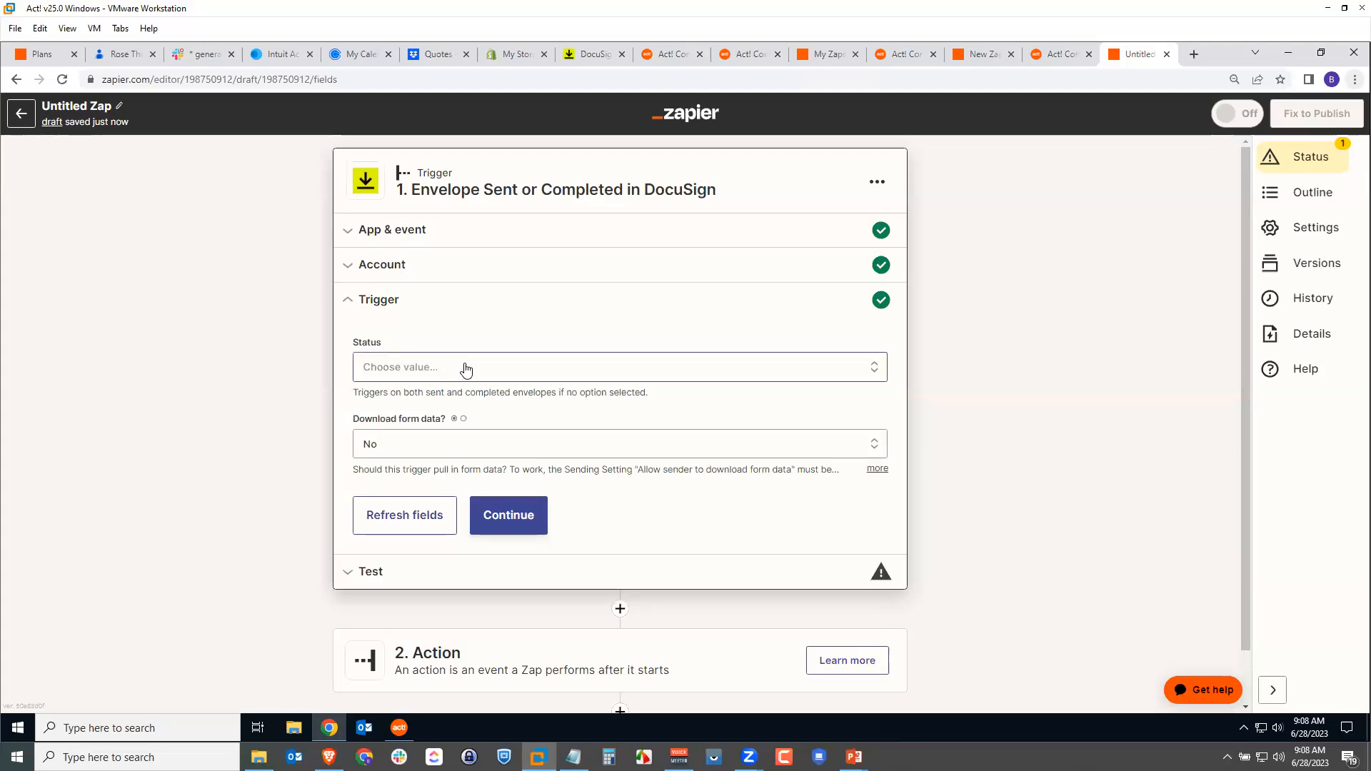
Set Download form data to Yes and start the trigger test
click(401, 448)
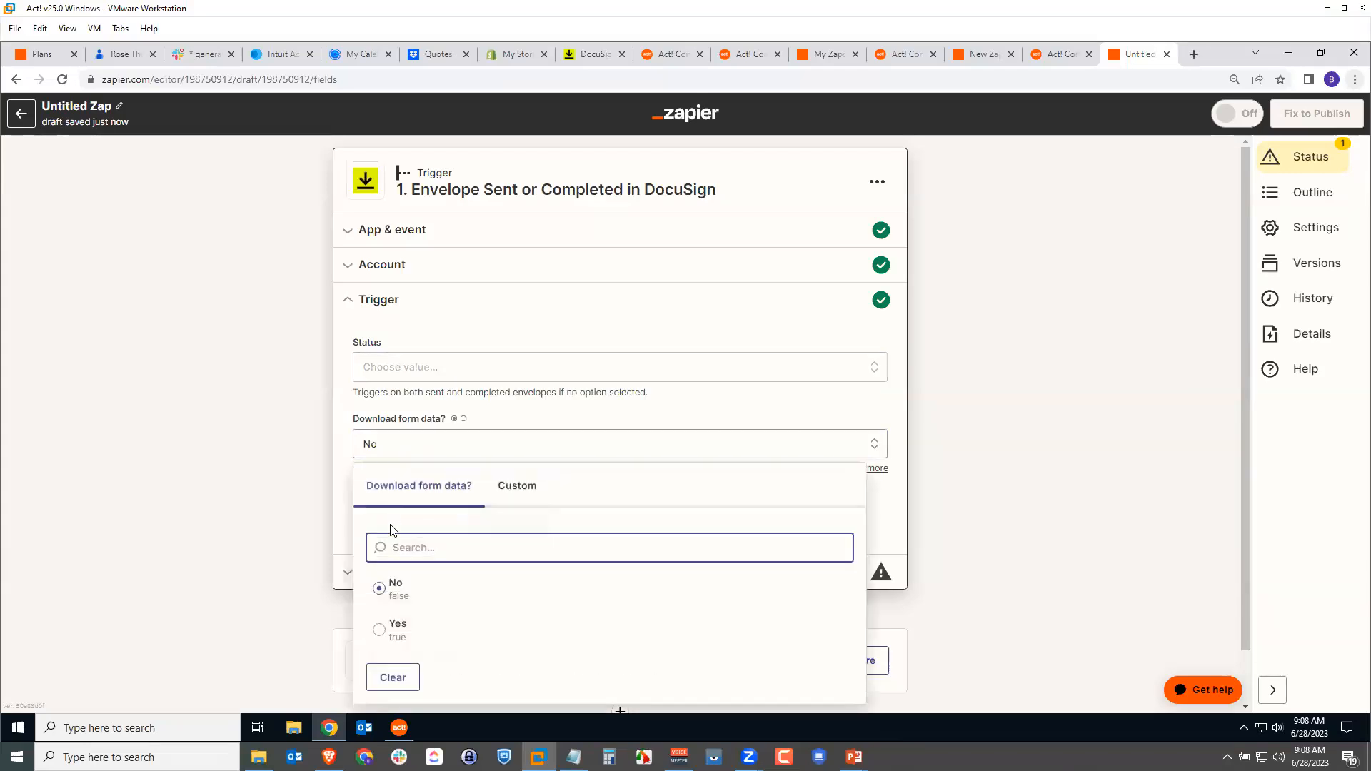
click(389, 632)
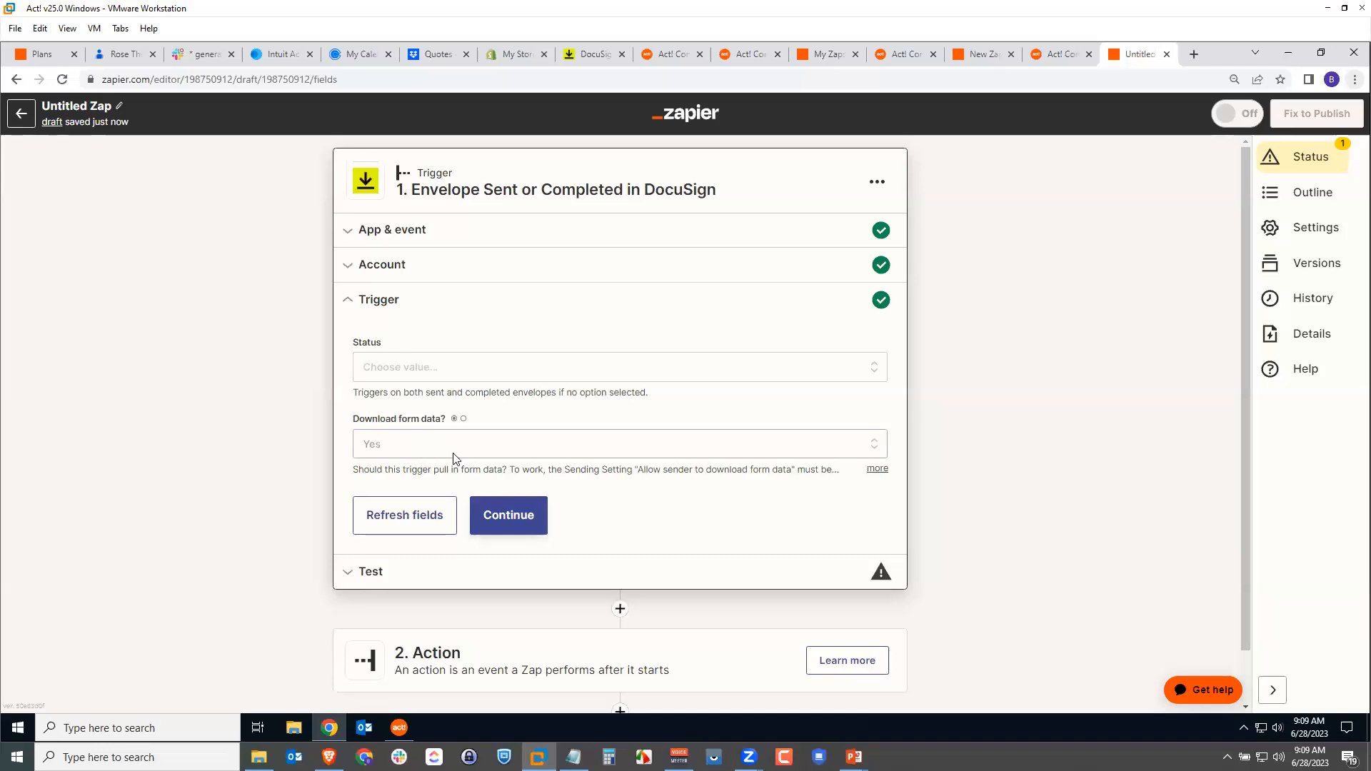
click(503, 519)
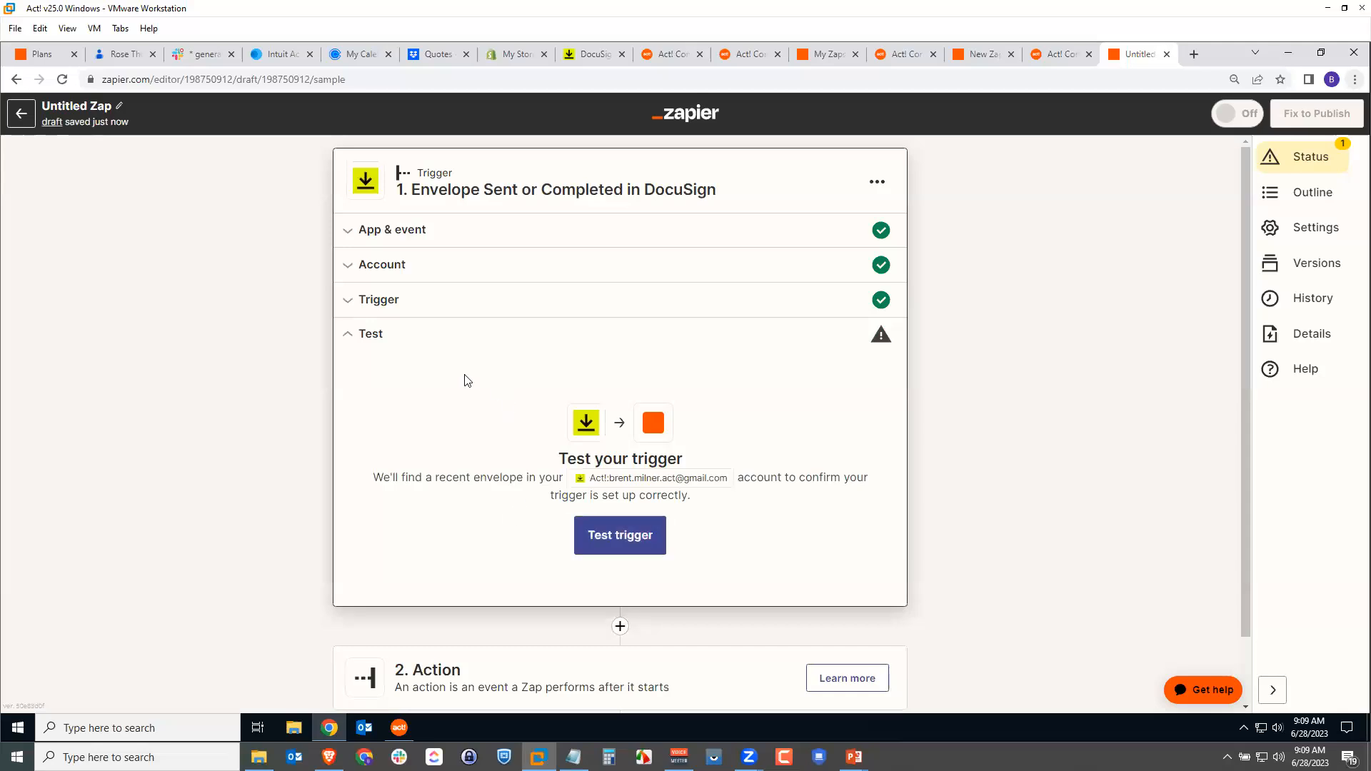
click(630, 542)
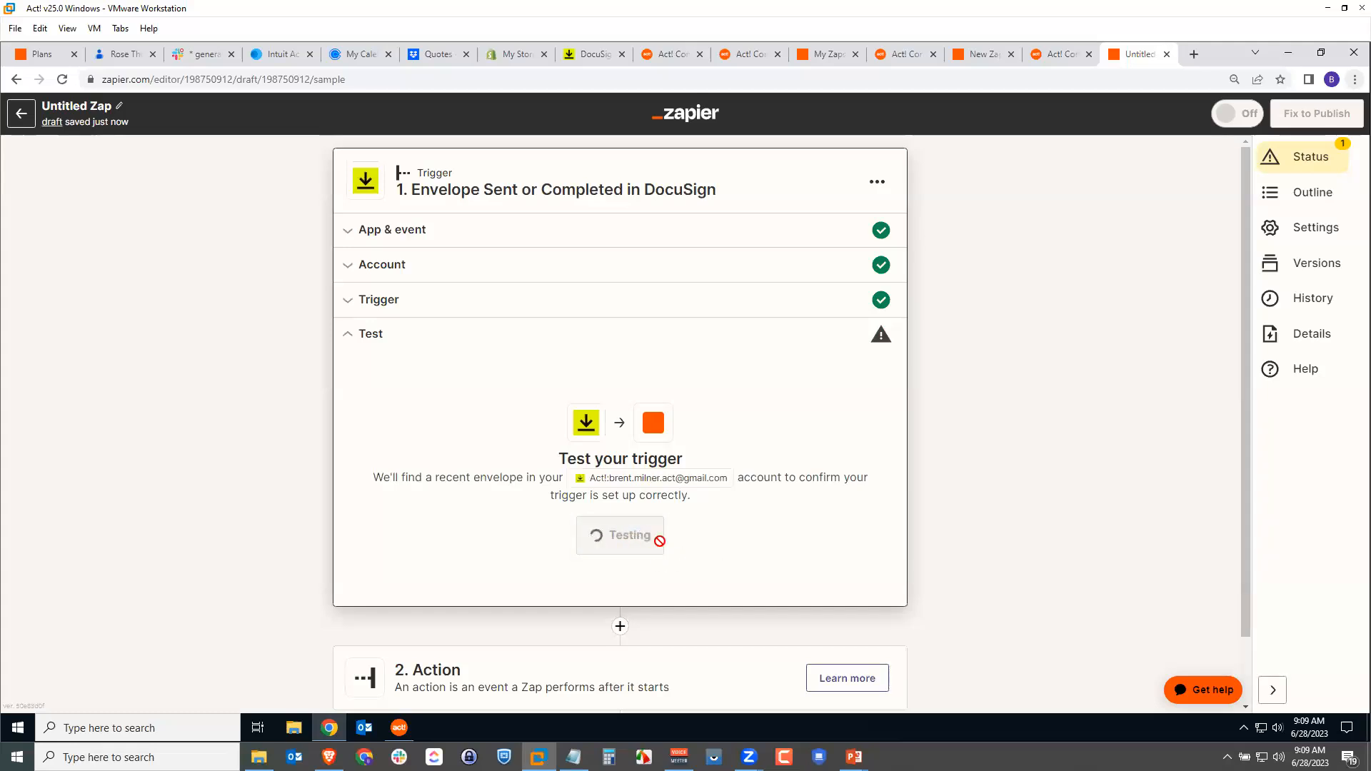
Log in to DocuSign, check the Cloudwalker contract under Waiting for Others, and return to the Zap
click(582, 55)
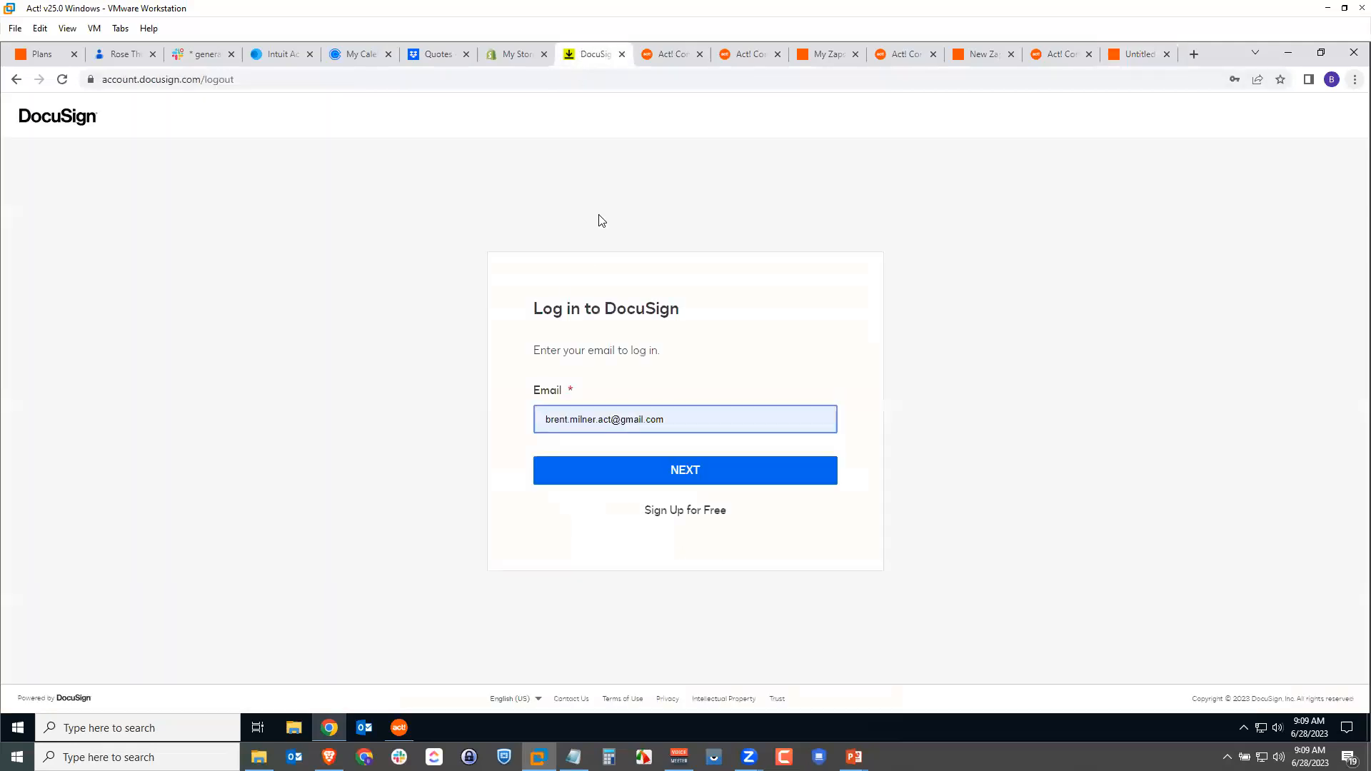
click(678, 470)
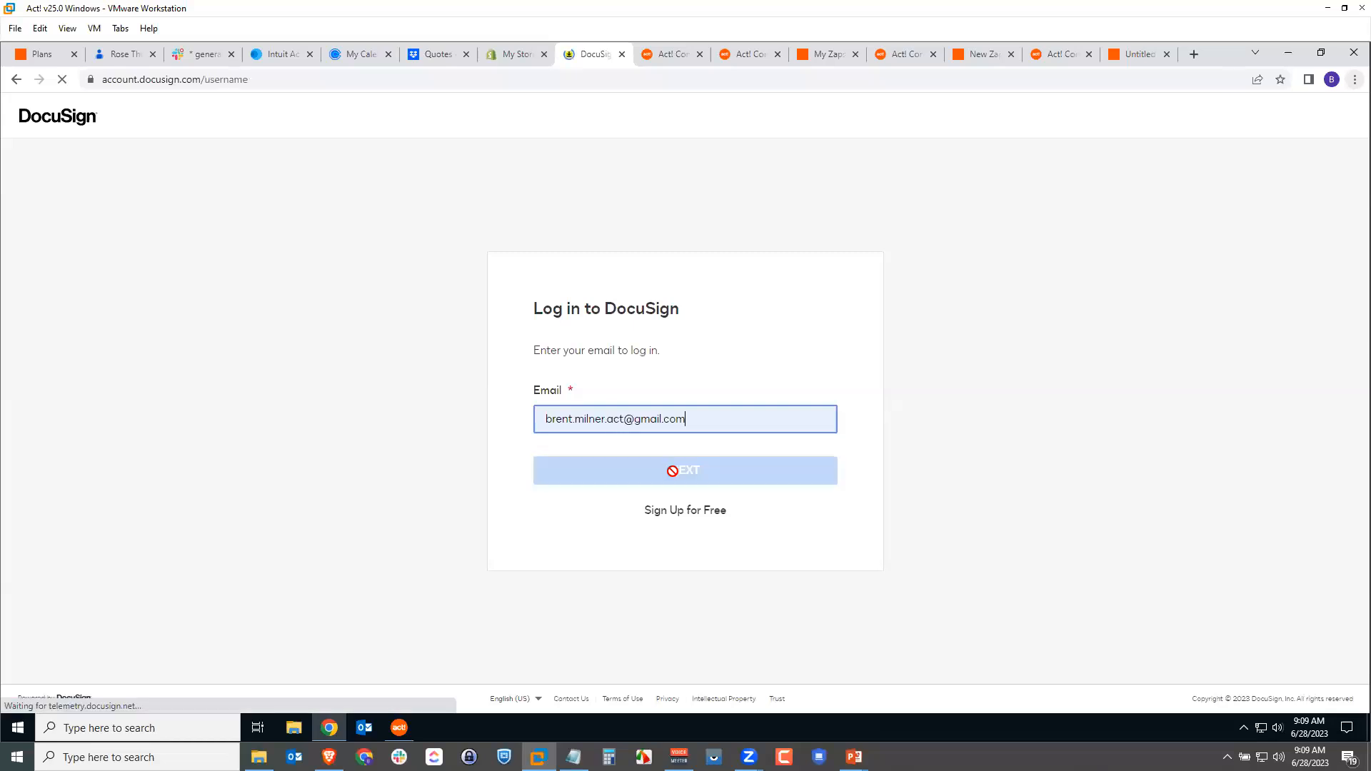
click(683, 461)
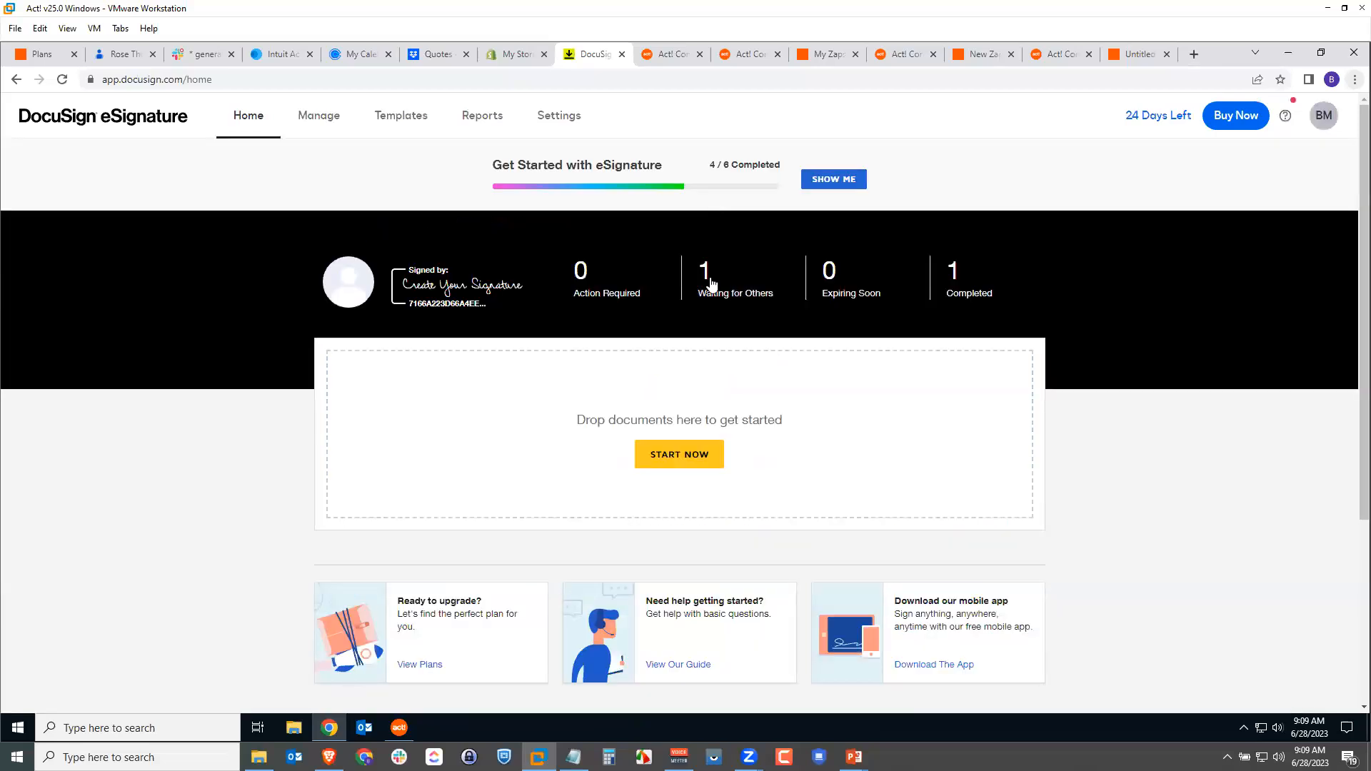
click(735, 291)
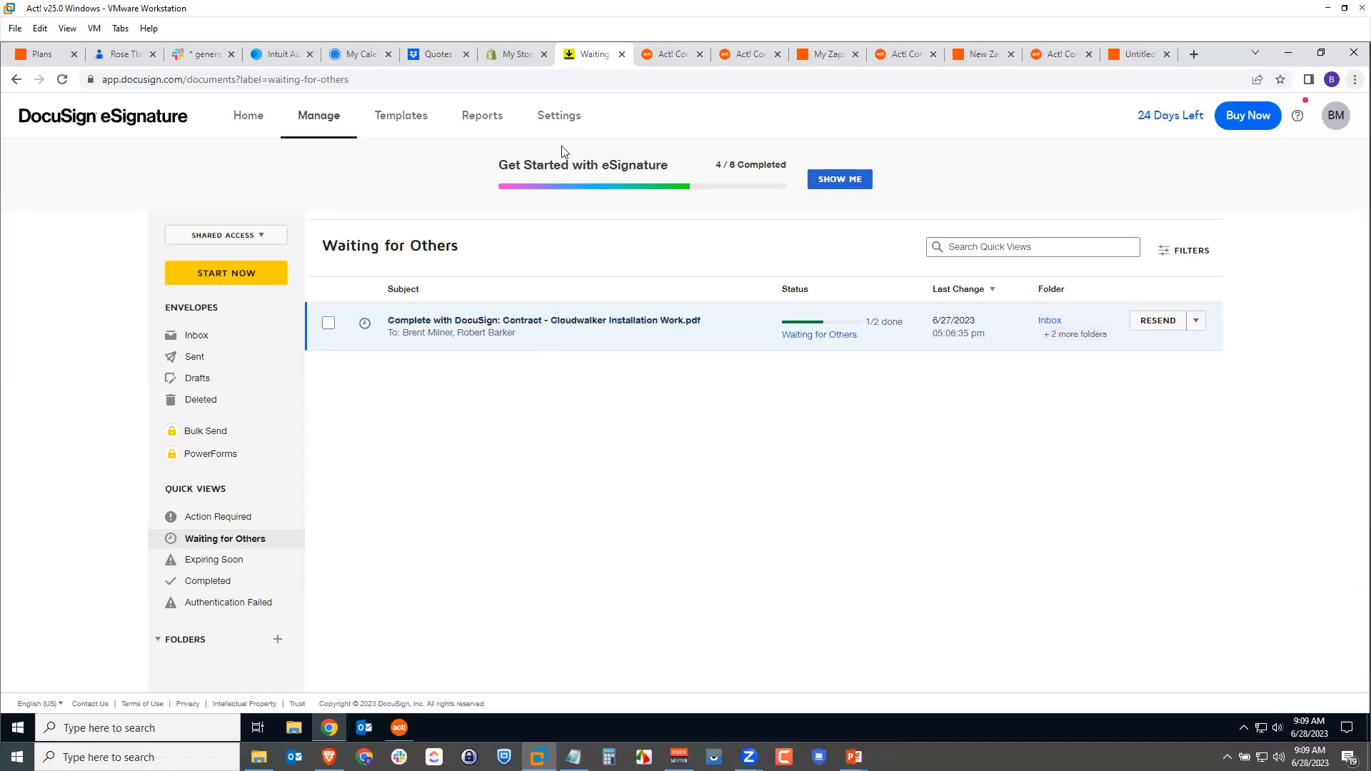
click(1136, 57)
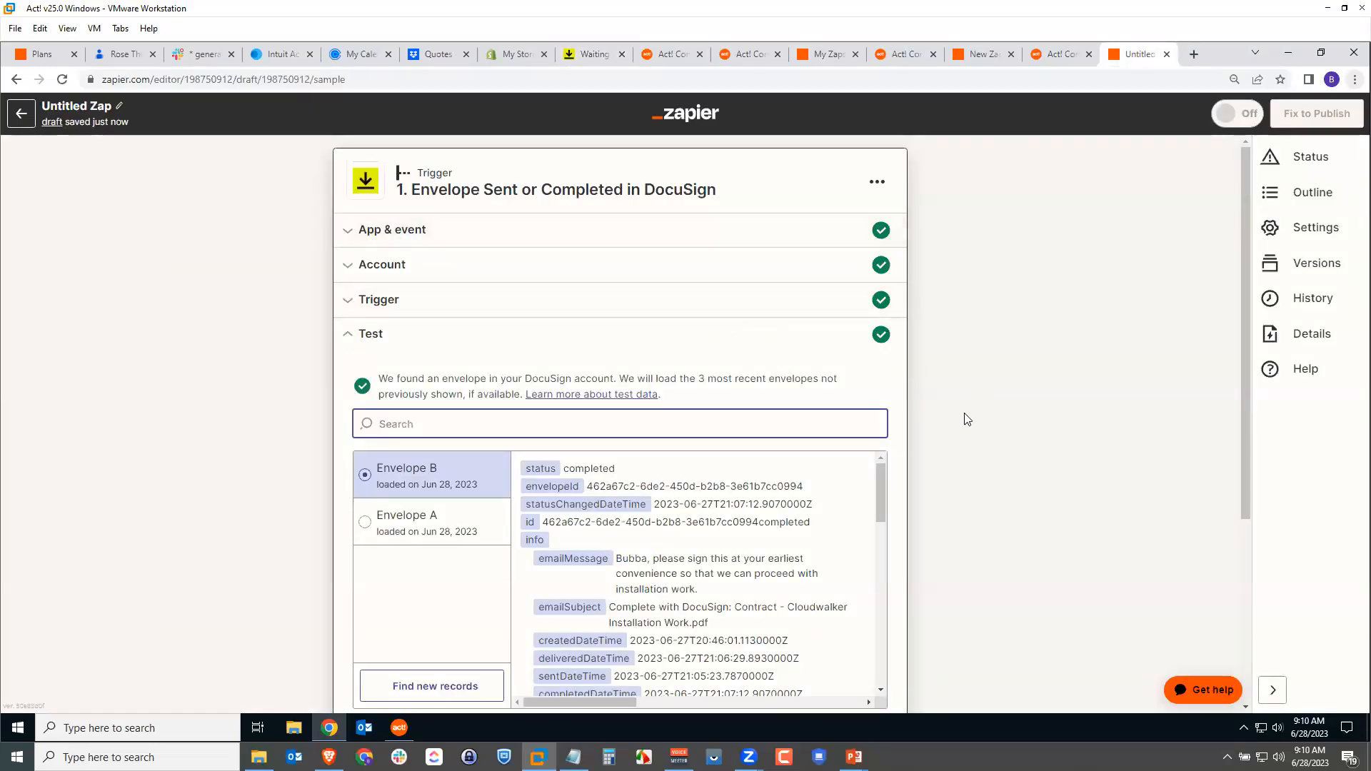
Select sent Envelope A as the trigger's sample record and continue with it
scroll(966, 422, down, 2)
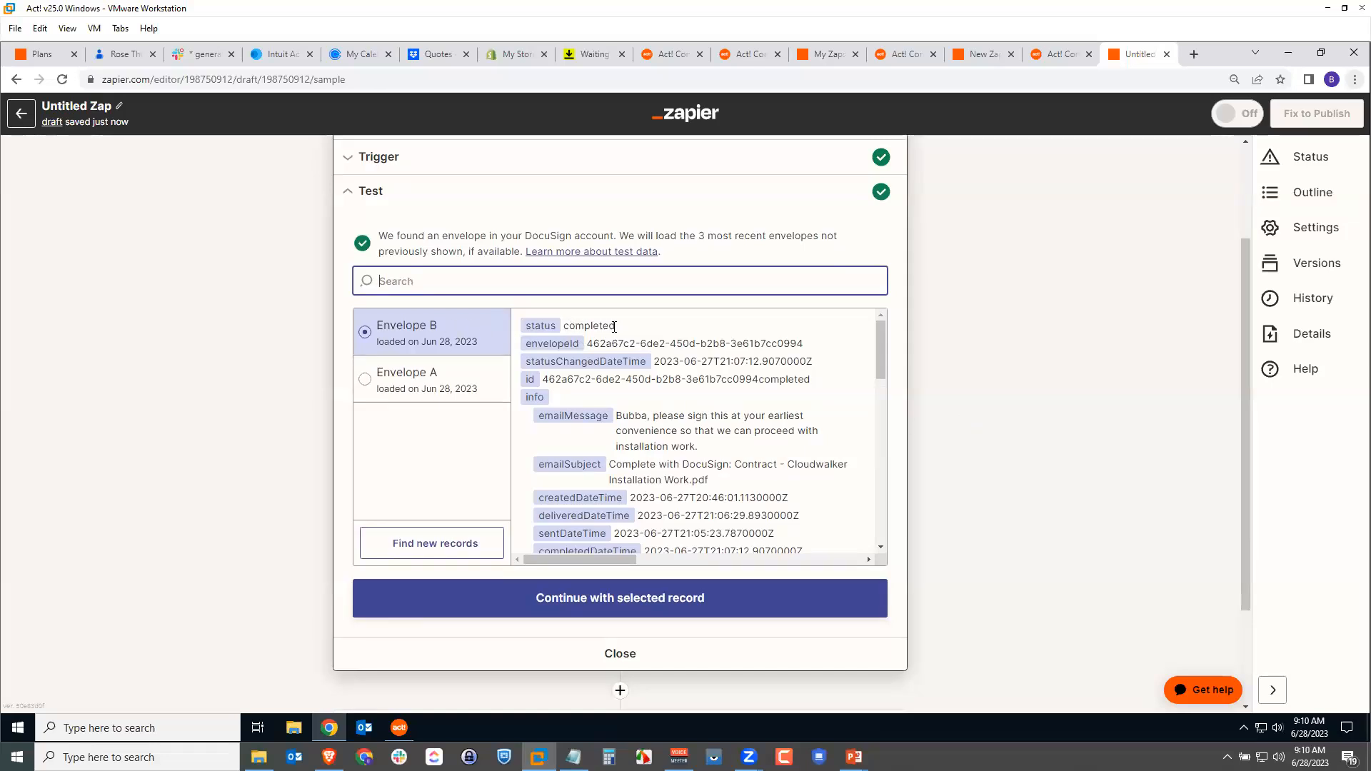
click(364, 382)
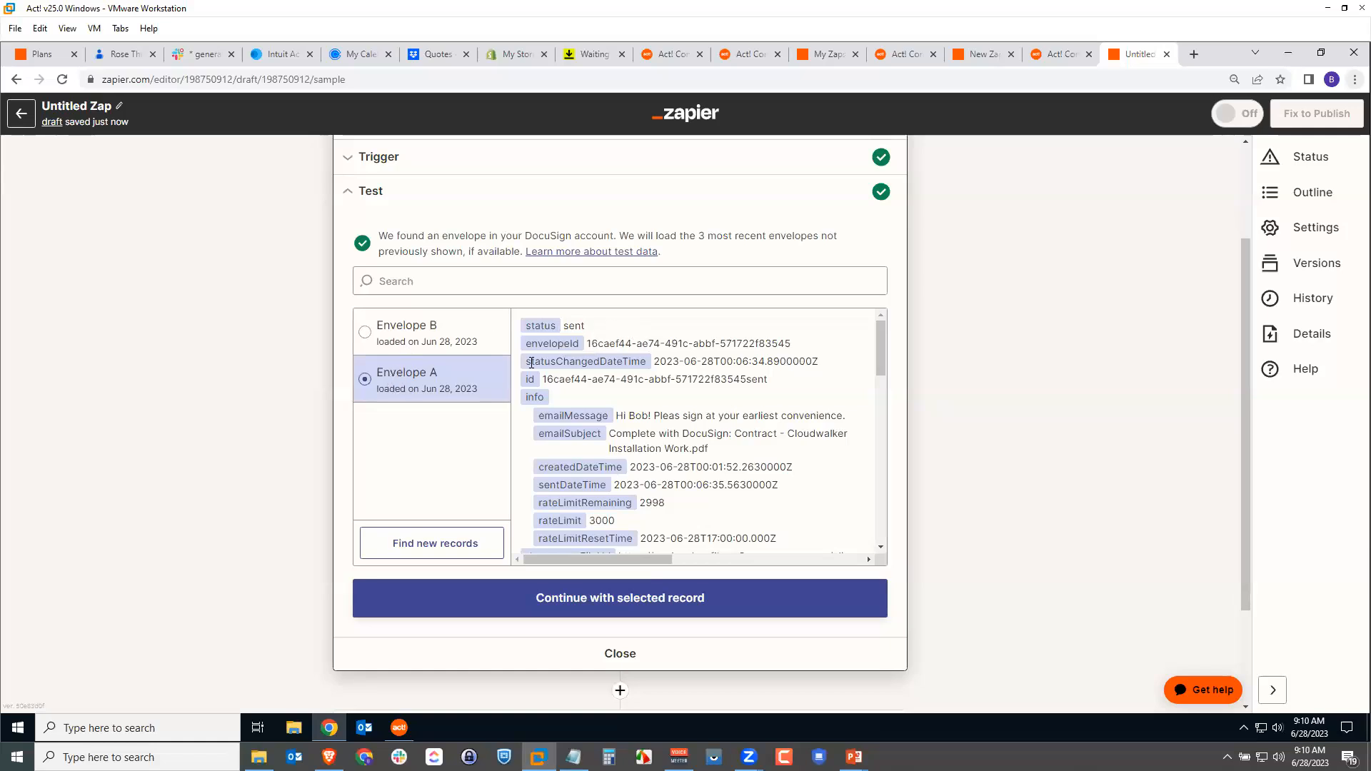
click(628, 607)
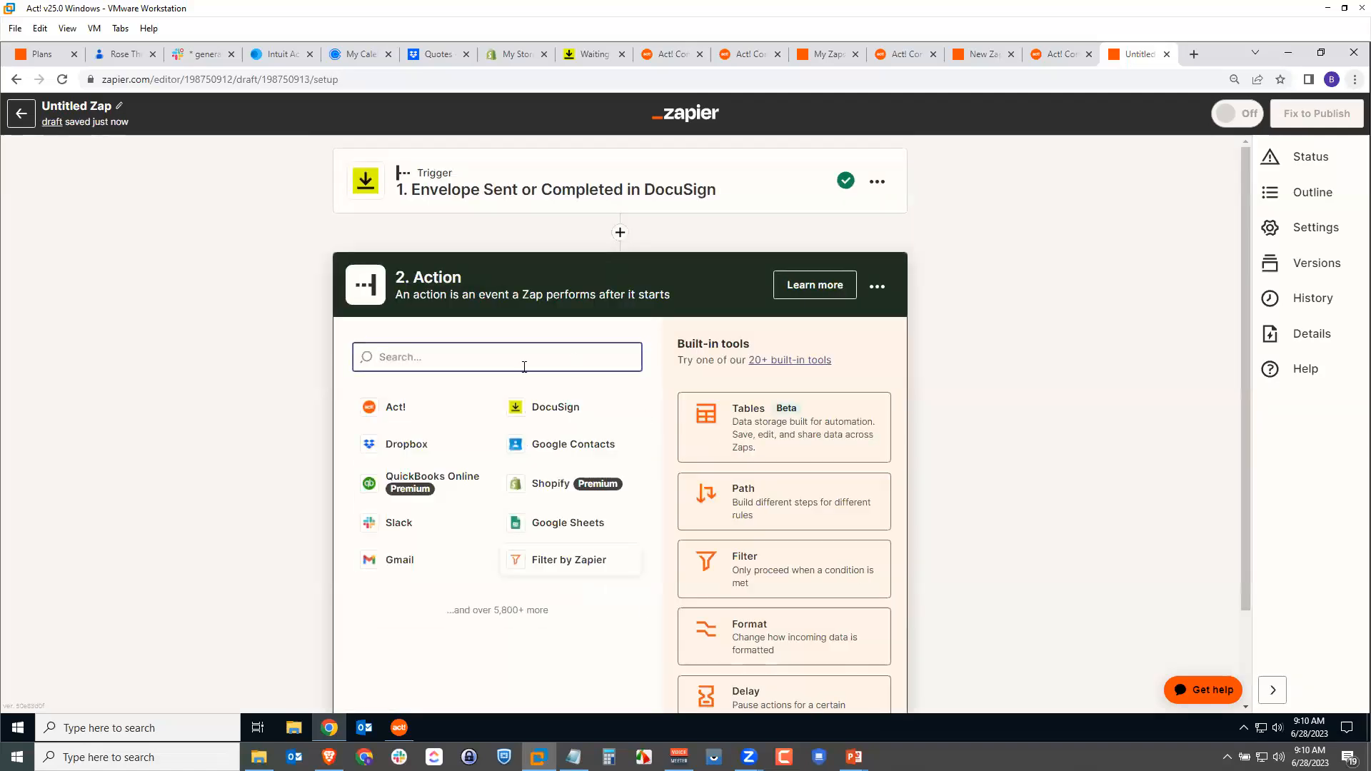
Make the action Act! Add History, using the already connected Act! account
click(377, 408)
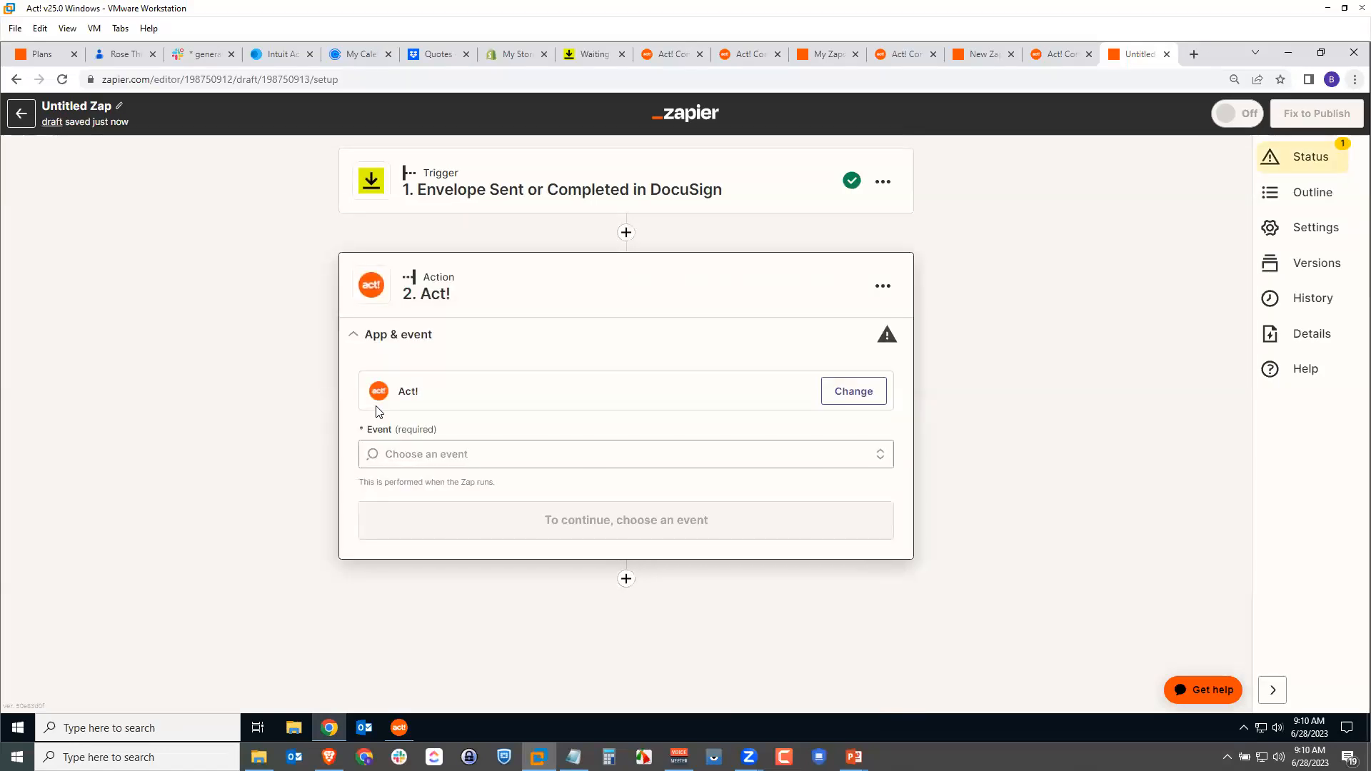
click(482, 454)
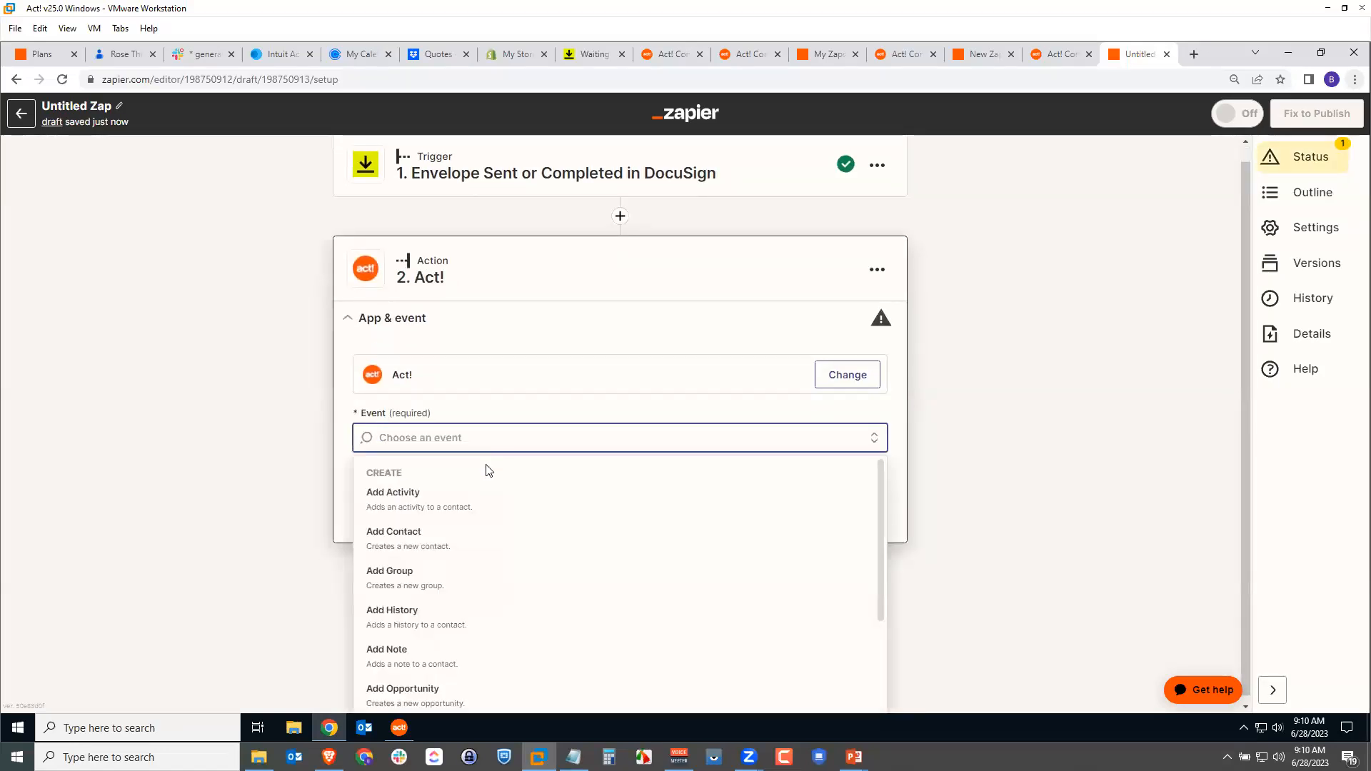
drag(881, 517, 882, 541)
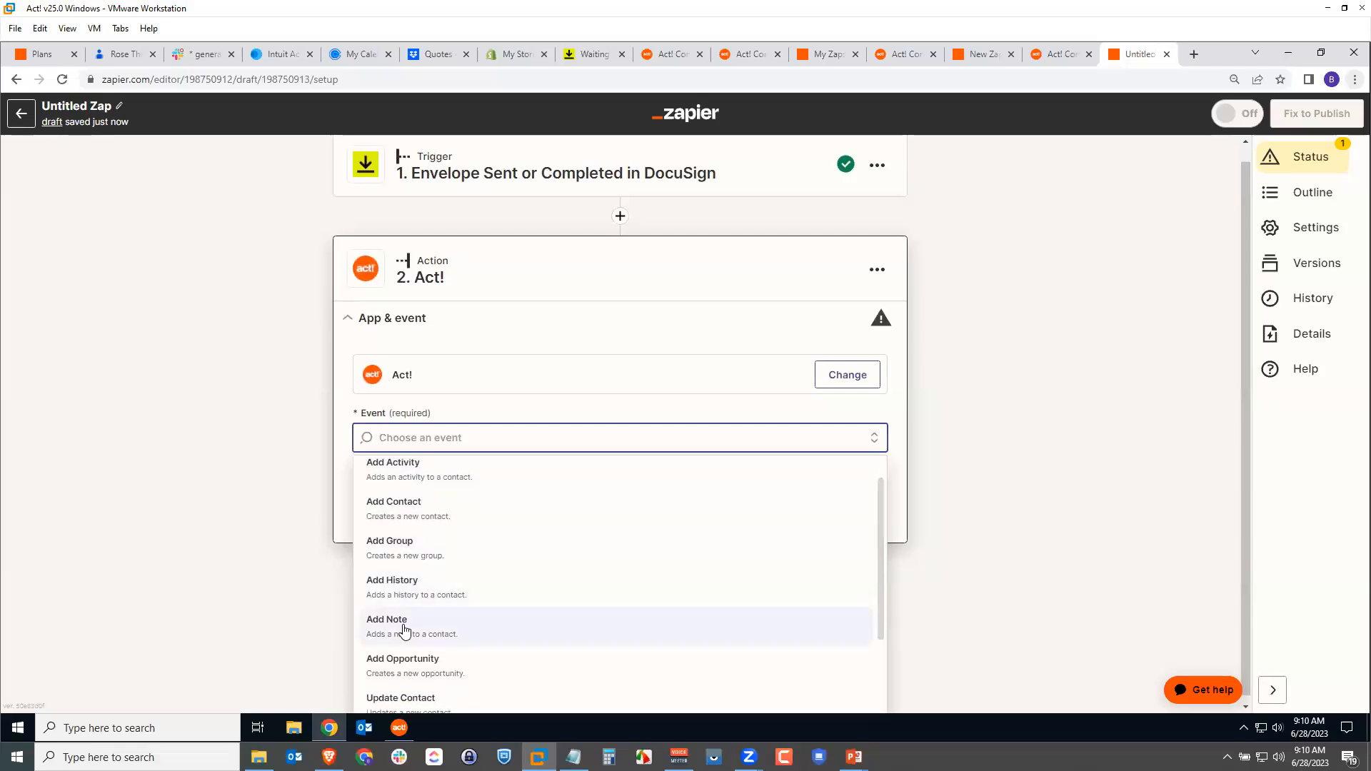
click(433, 588)
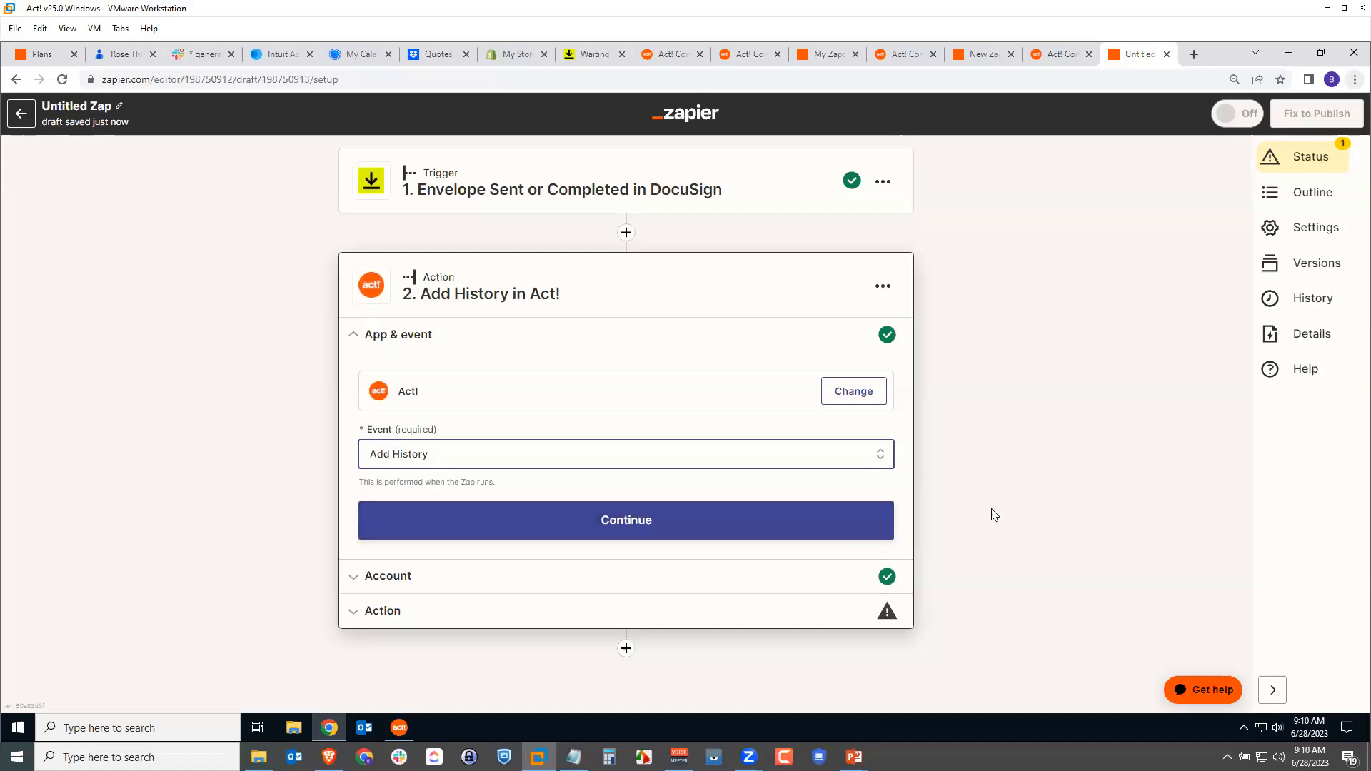
click(612, 524)
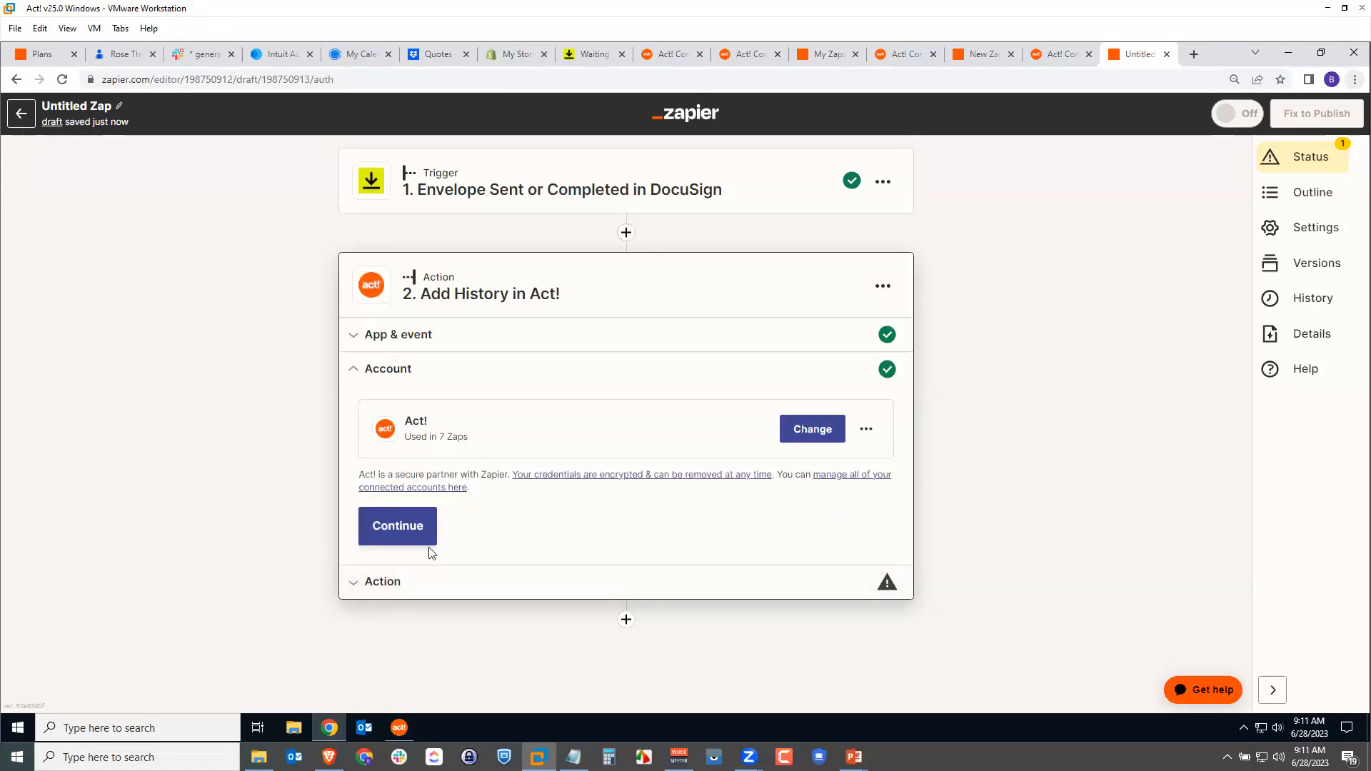
click(401, 534)
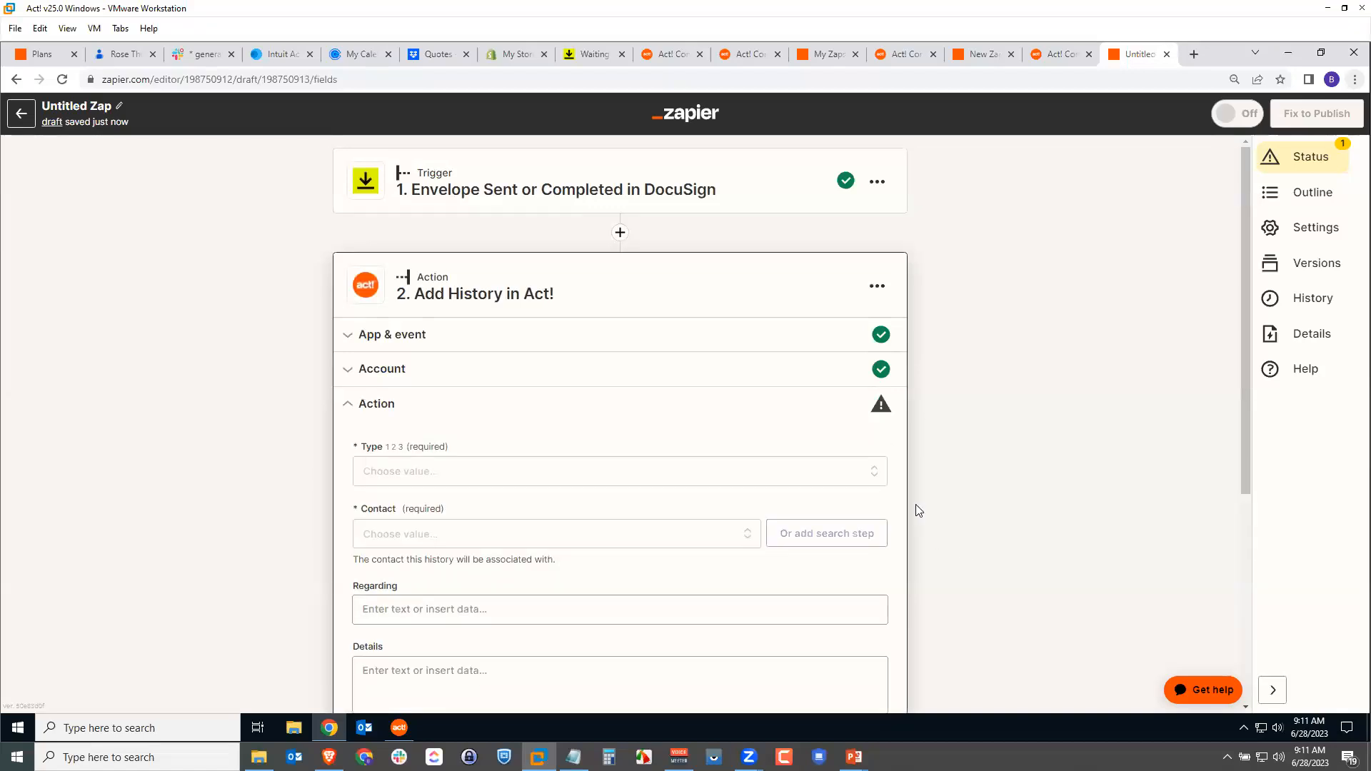
Choose Letter Sent as the history Type and request a contact search step from the Contact field
scroll(918, 510, down, 1)
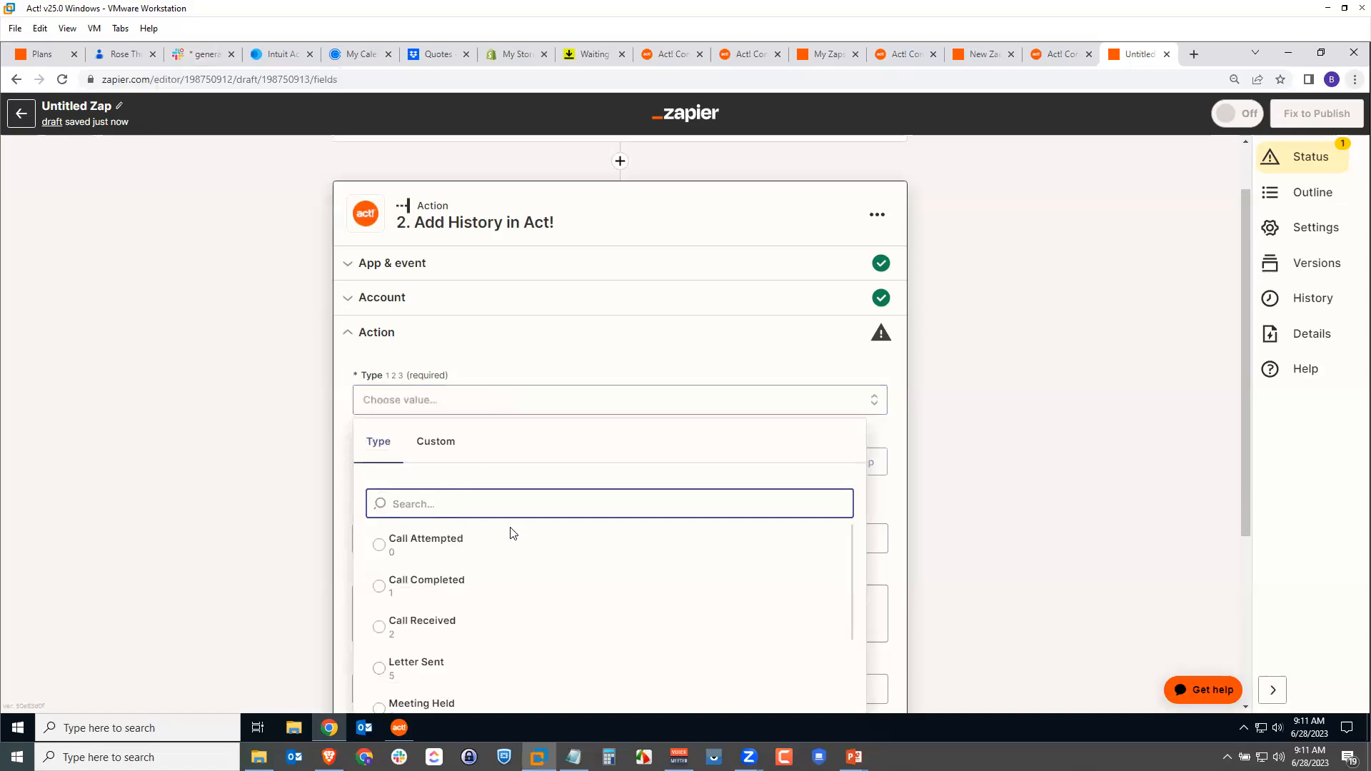
click(542, 573)
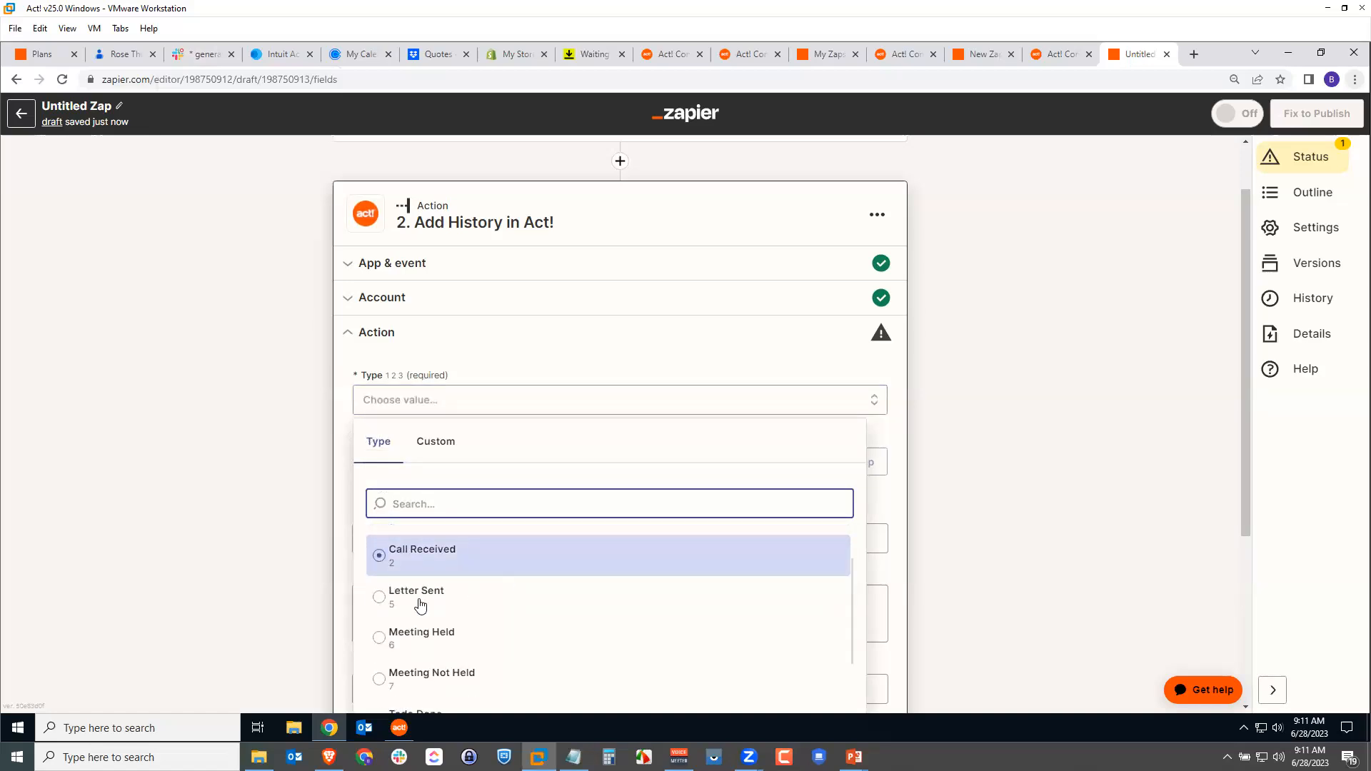
click(380, 595)
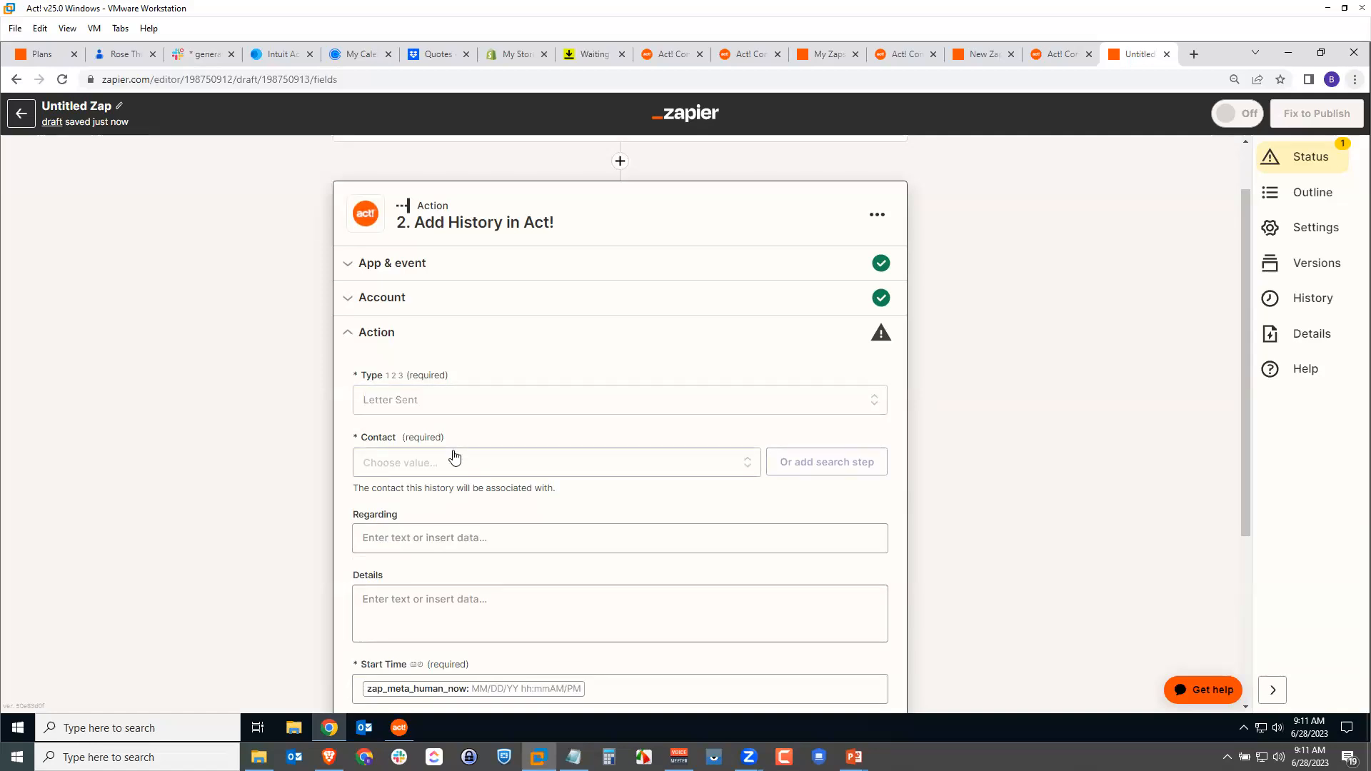
click(491, 462)
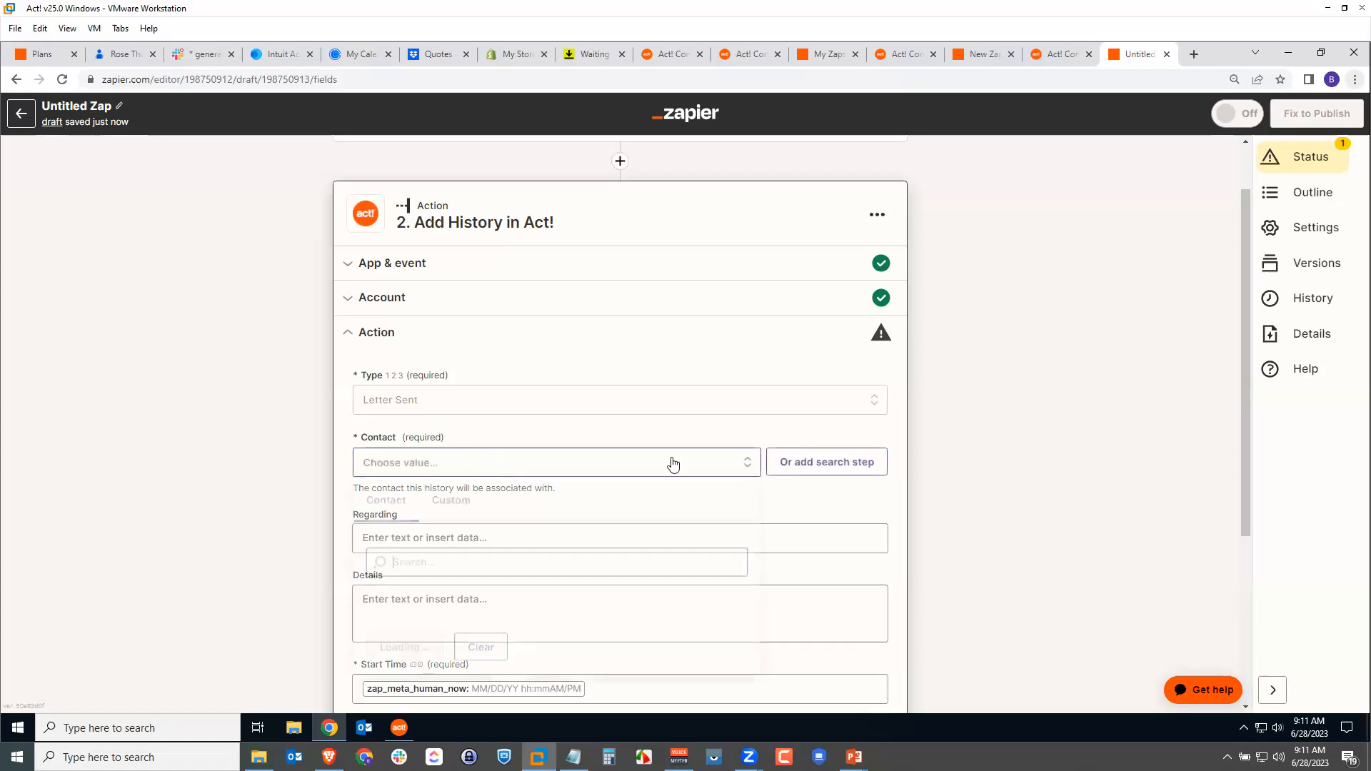
click(830, 470)
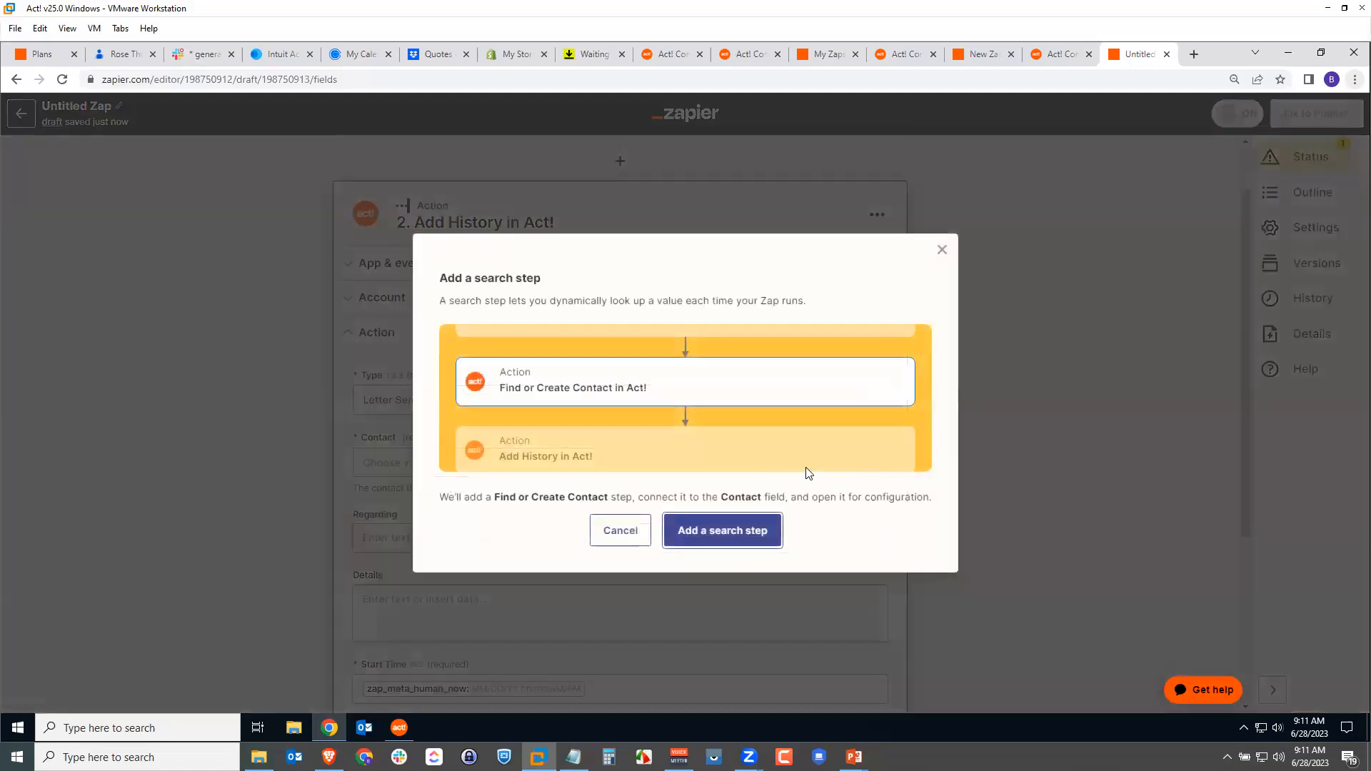
Add a Find or Create Contact step searching by E-mail with the DocuSign Recipients Signers Email
click(724, 538)
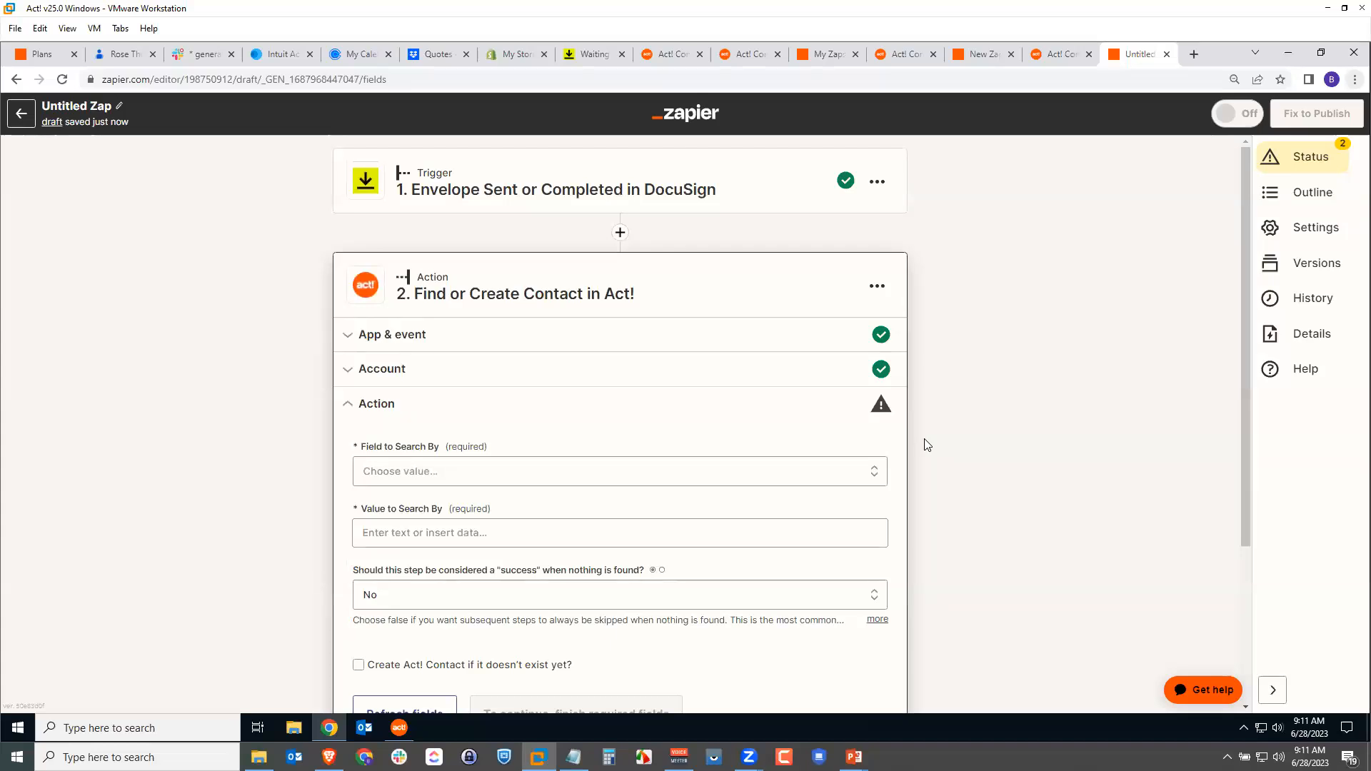
click(452, 471)
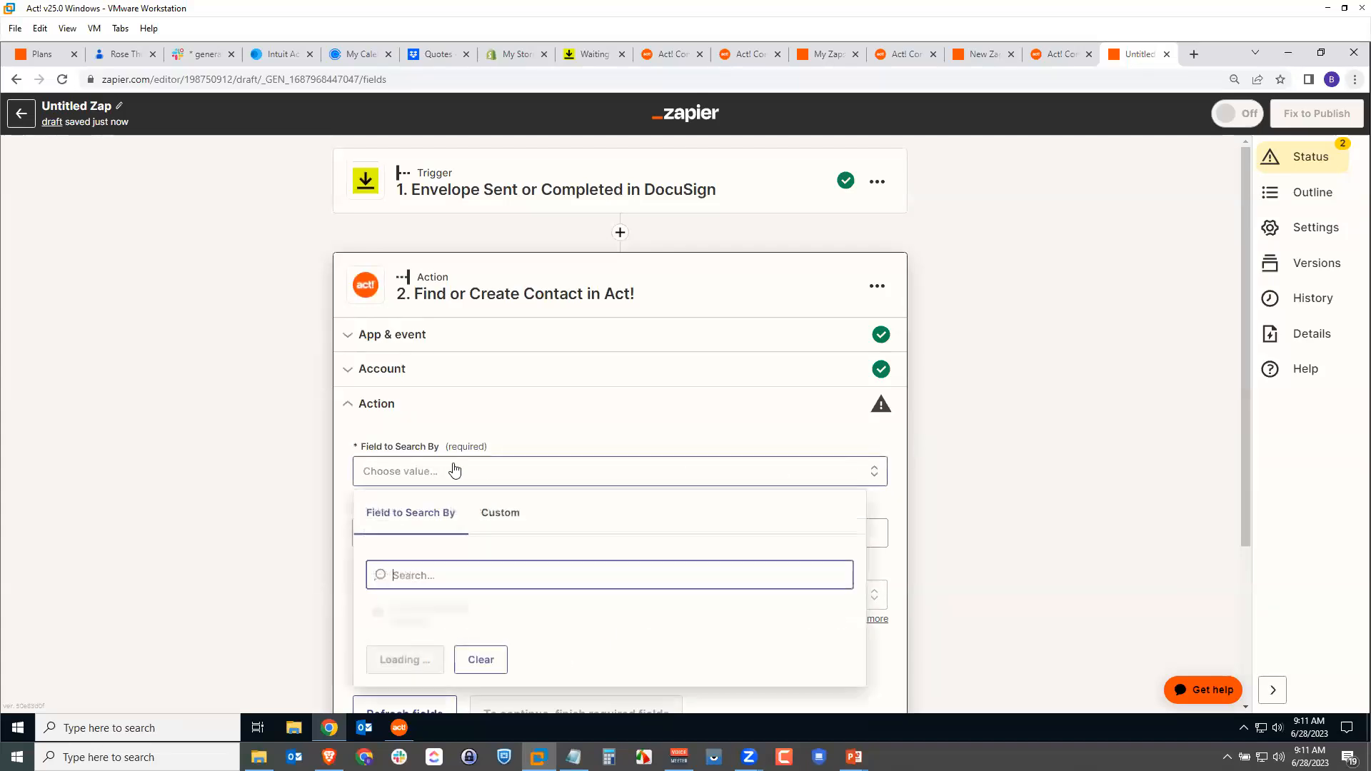
scroll(447, 606, down, 4)
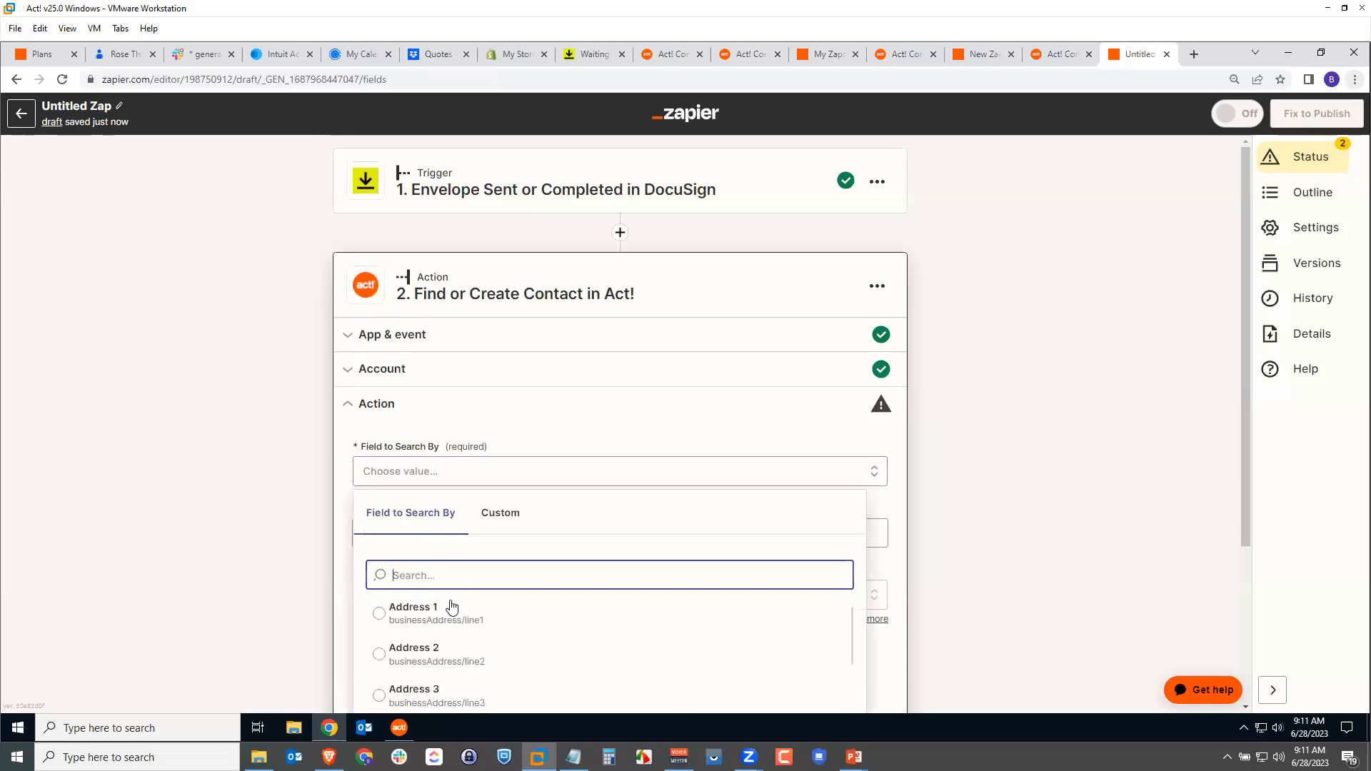
scroll(420, 625, down, 3)
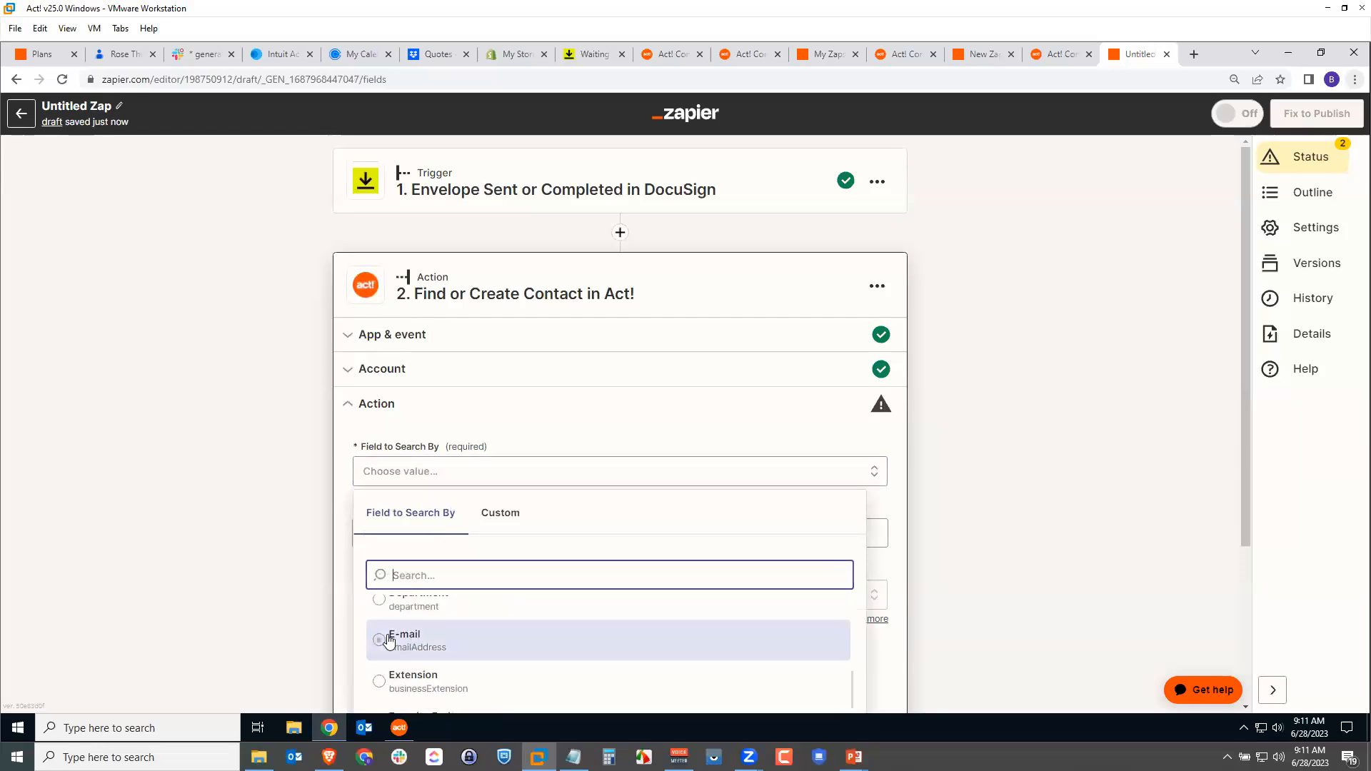
click(383, 642)
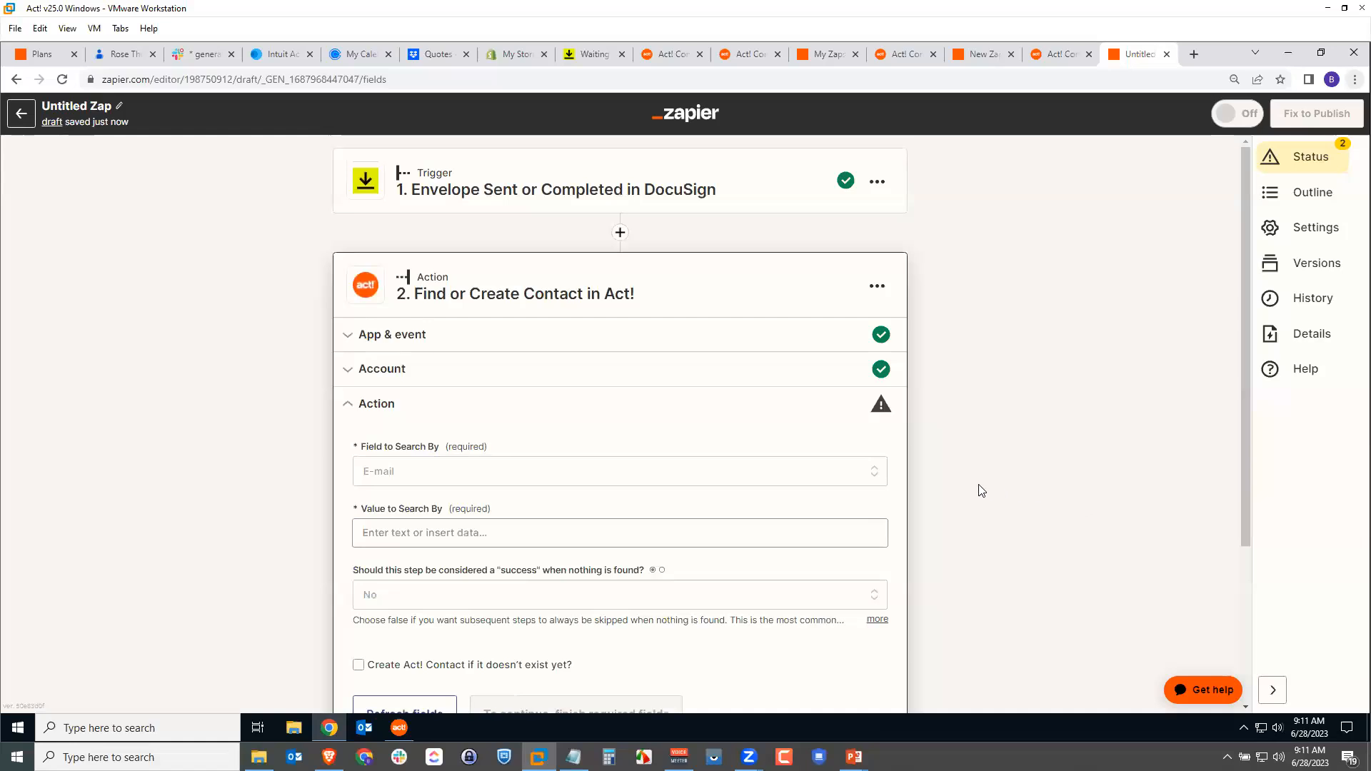
click(552, 537)
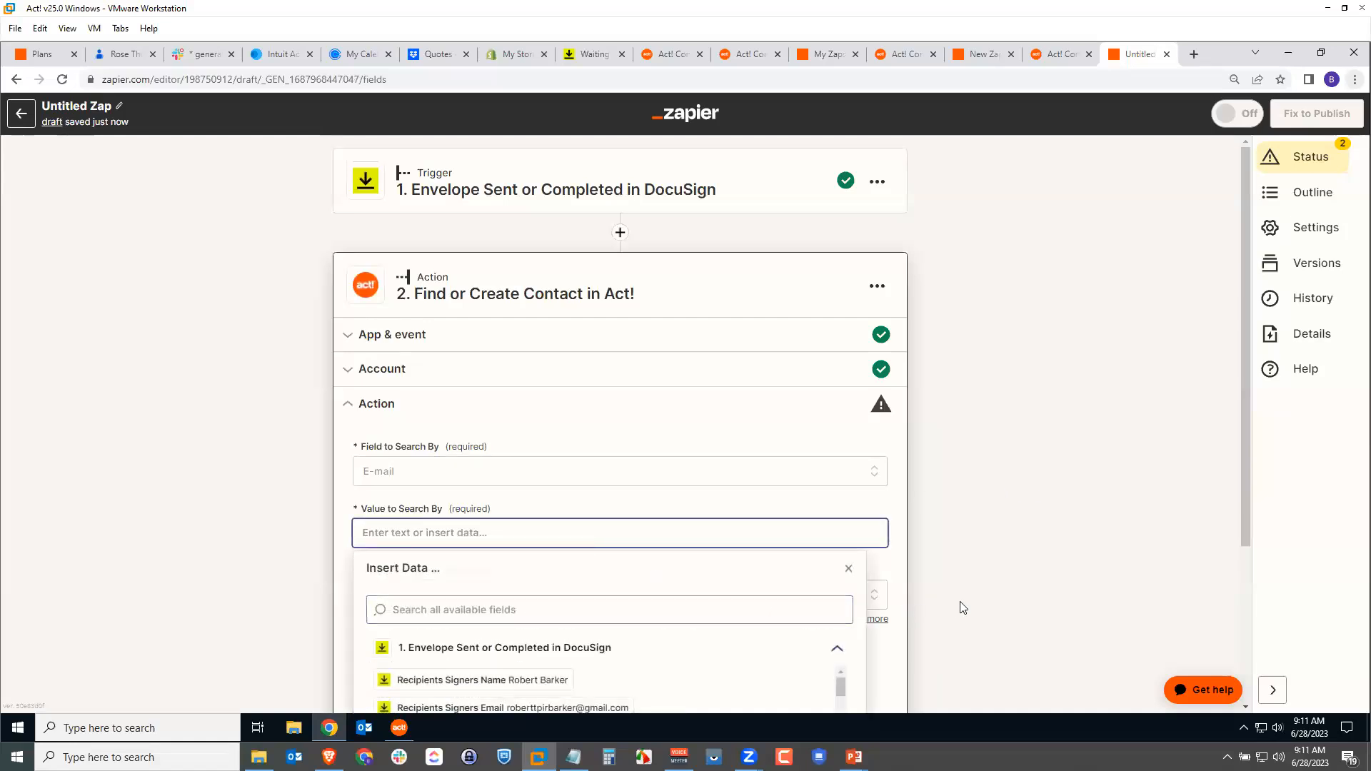
scroll(956, 601, down, 3)
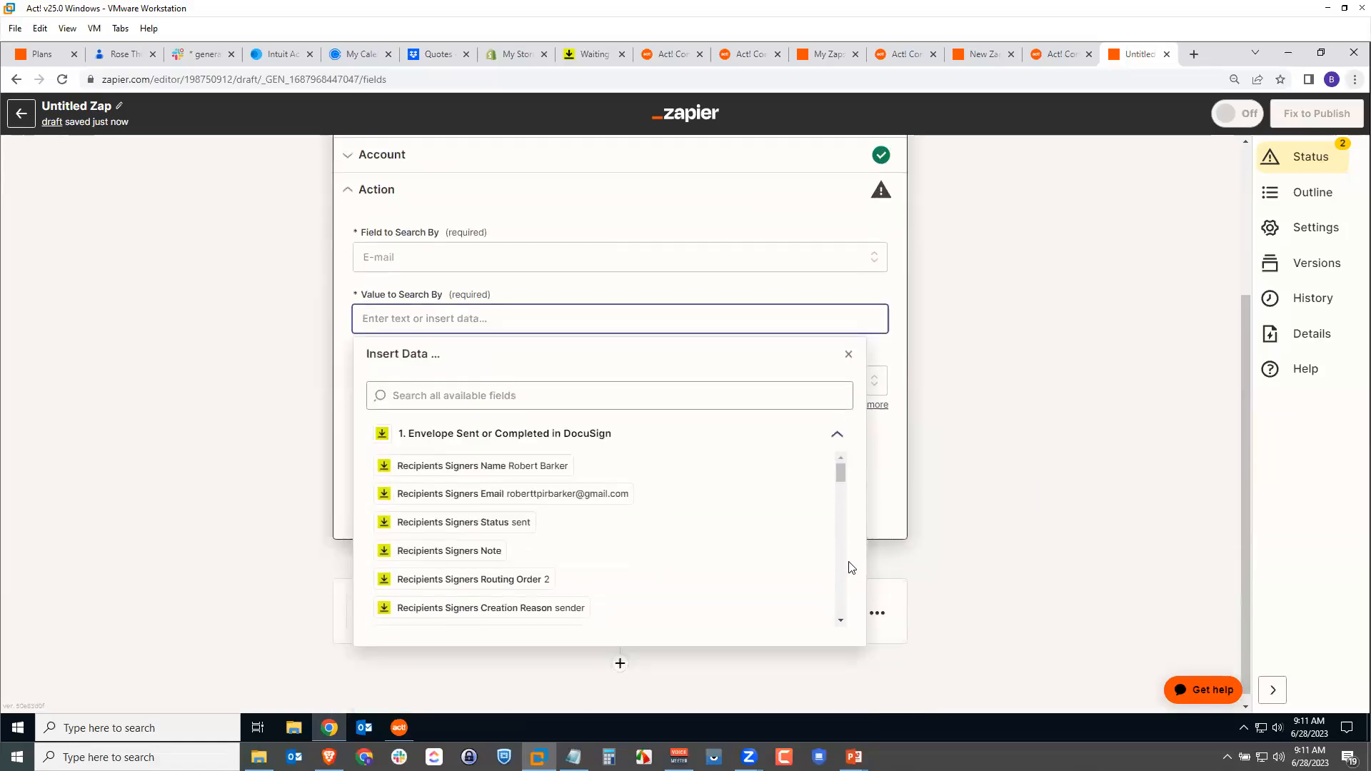
click(447, 493)
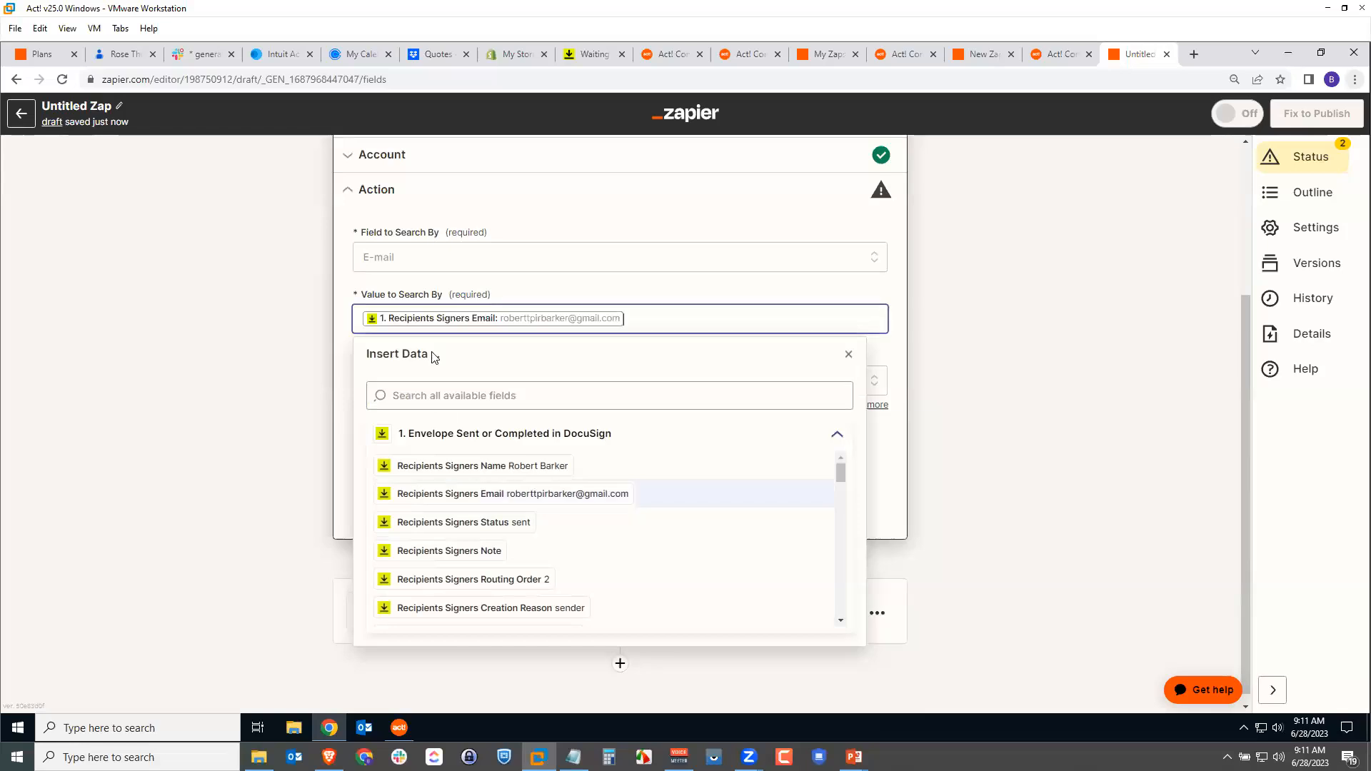
click(916, 341)
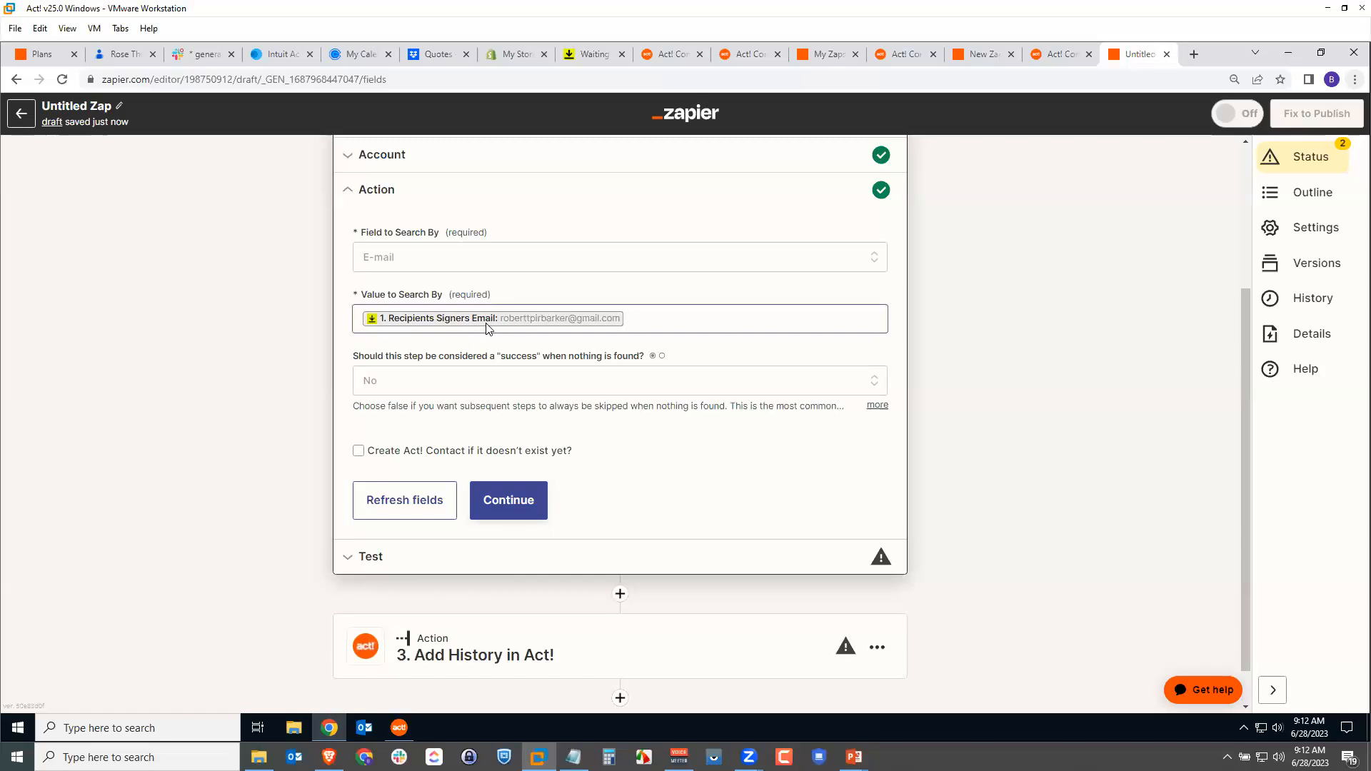
click(508, 502)
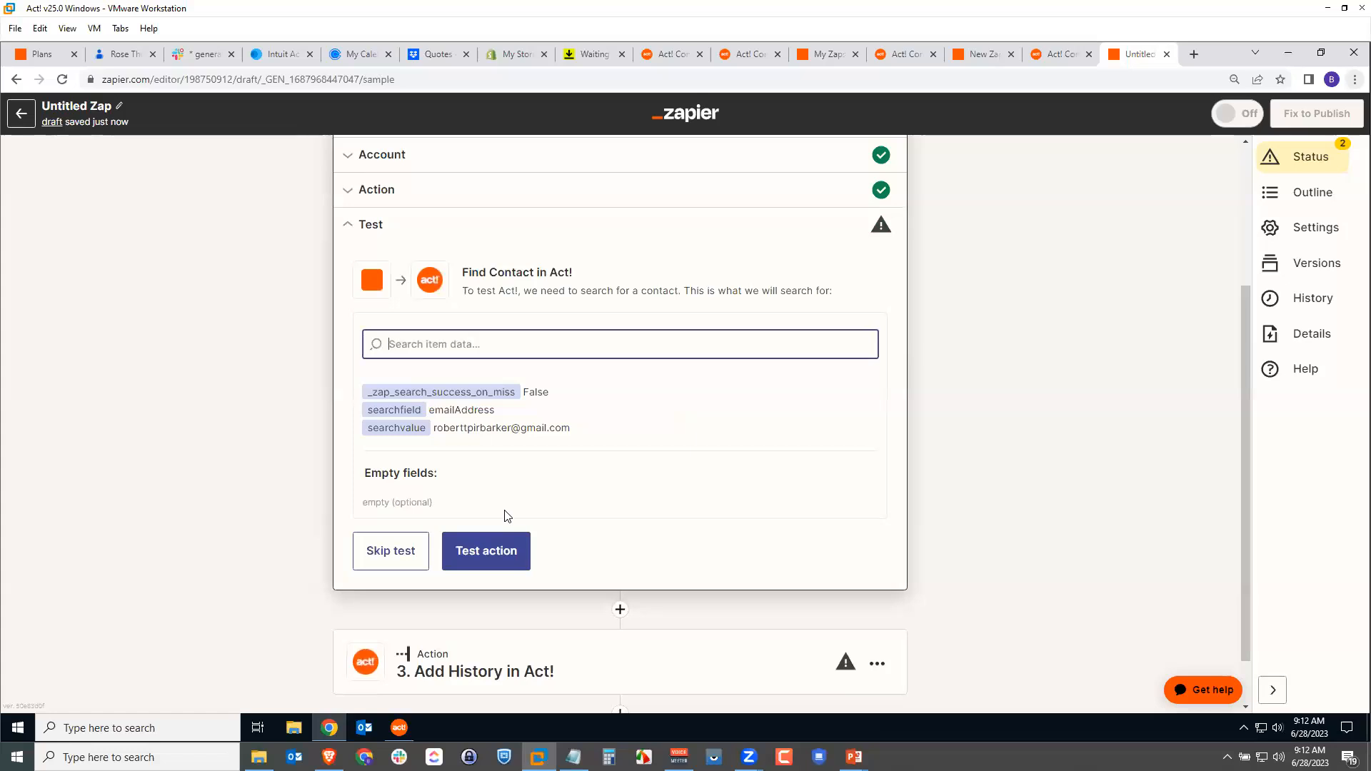
Test the contact search, which finds the Crosscut Brewery contact, then continue to step 3
click(498, 557)
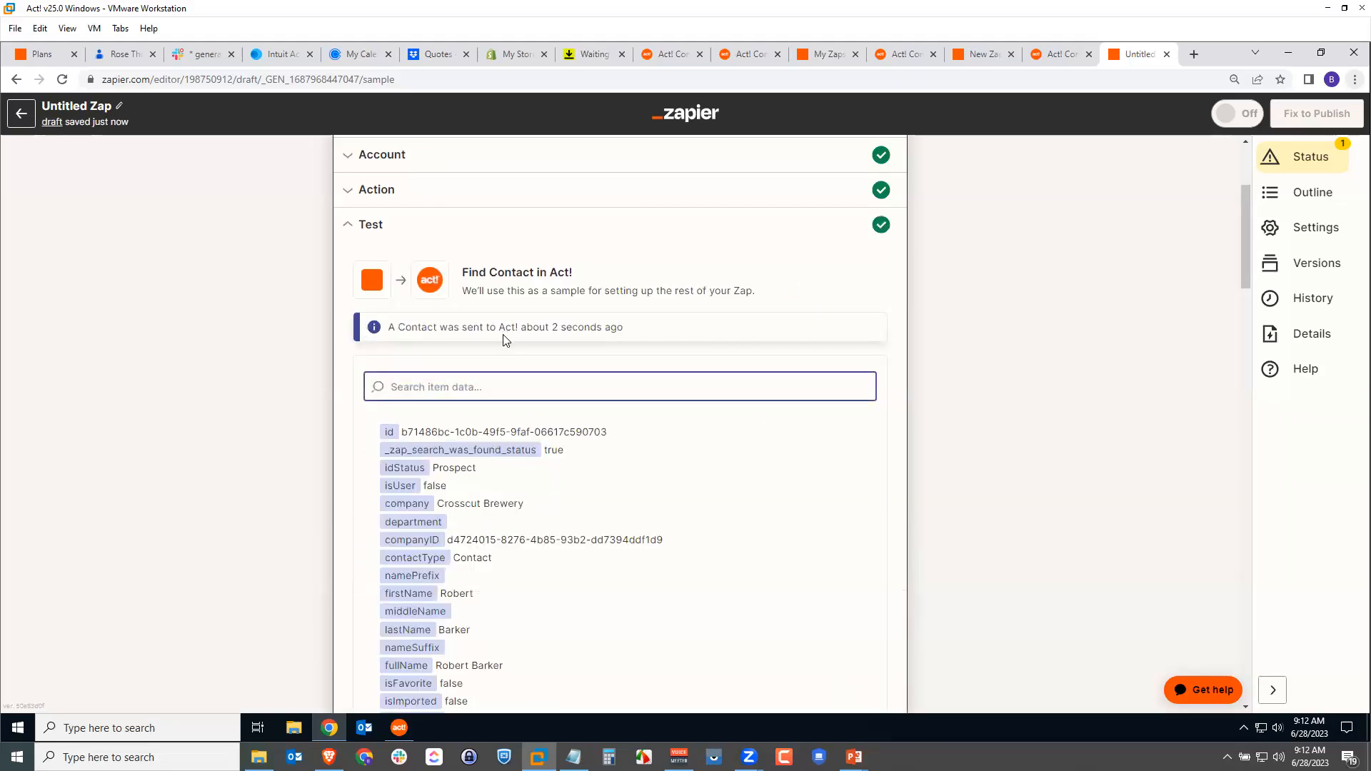
scroll(759, 554, down, 3)
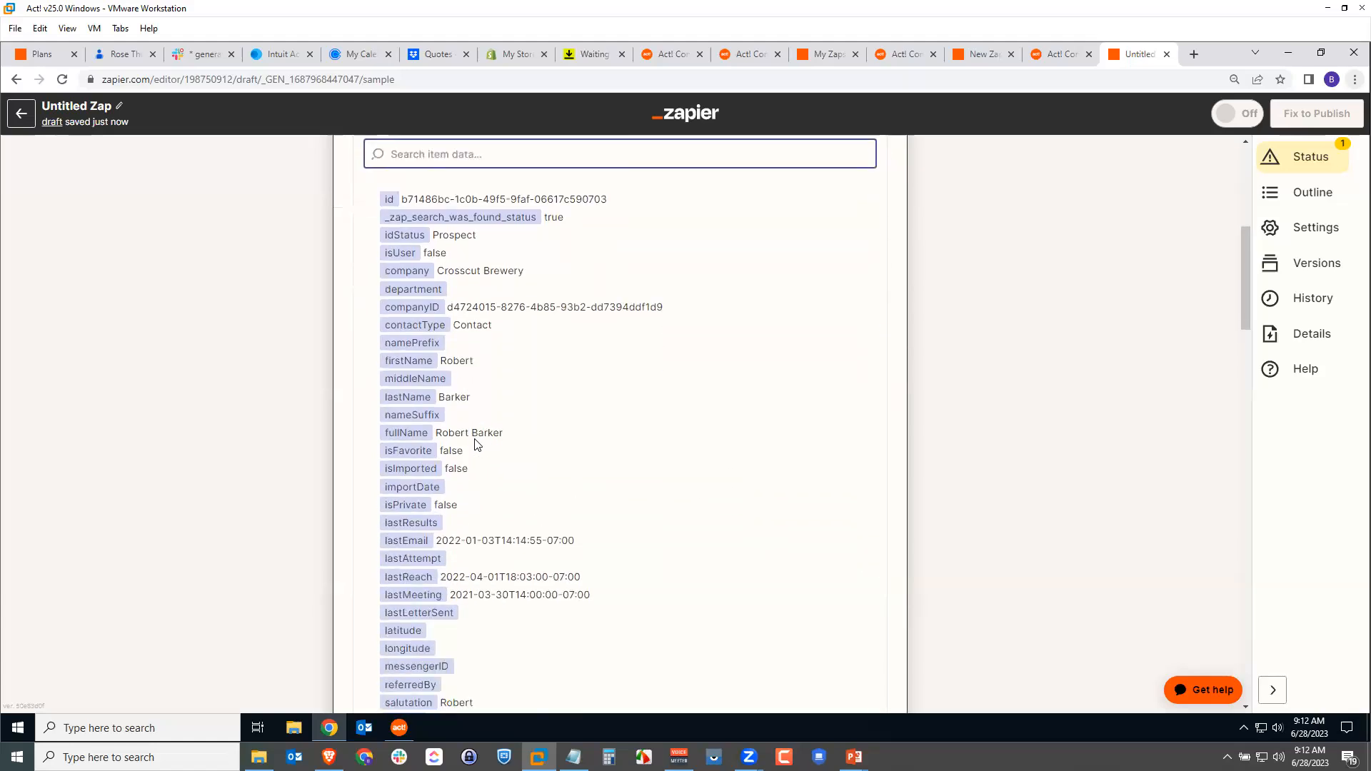
scroll(477, 439, down, 1)
scroll(561, 331, down, 16)
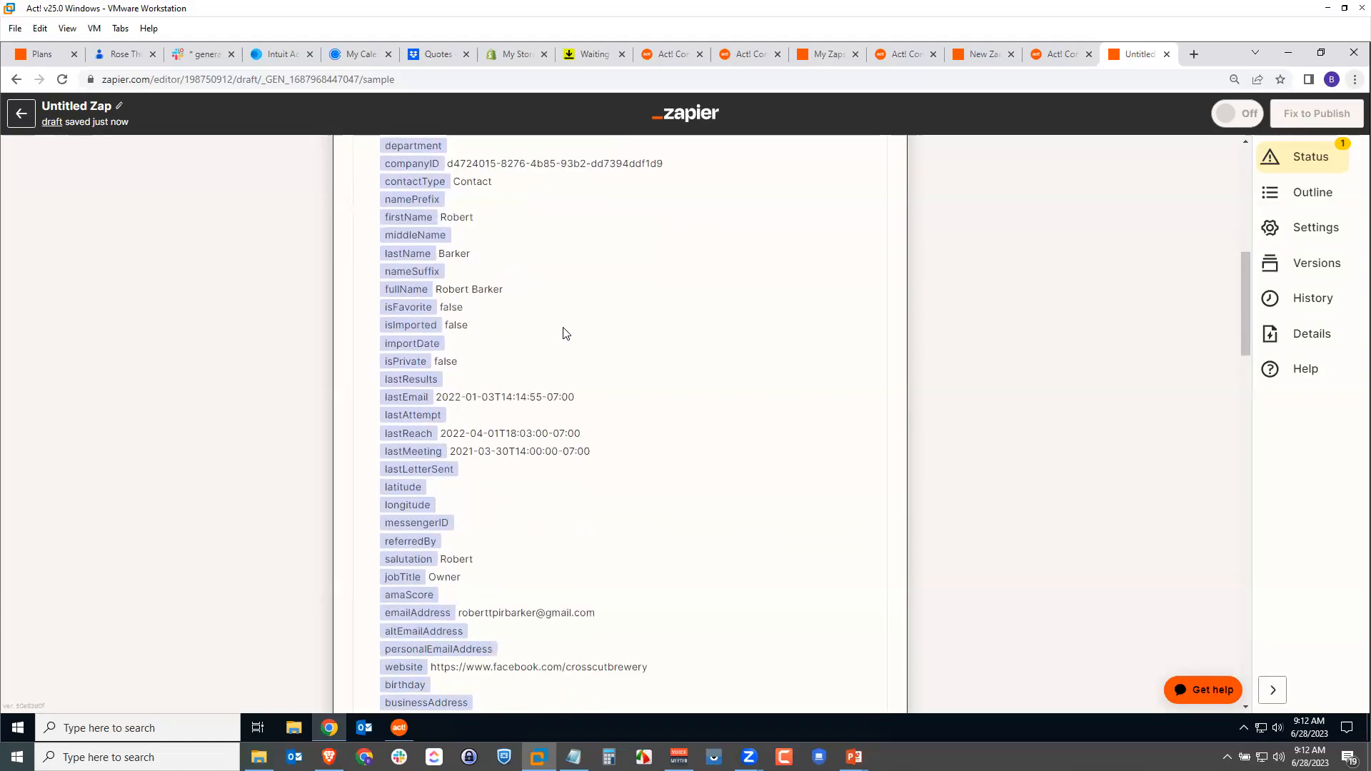
scroll(592, 379, down, 15)
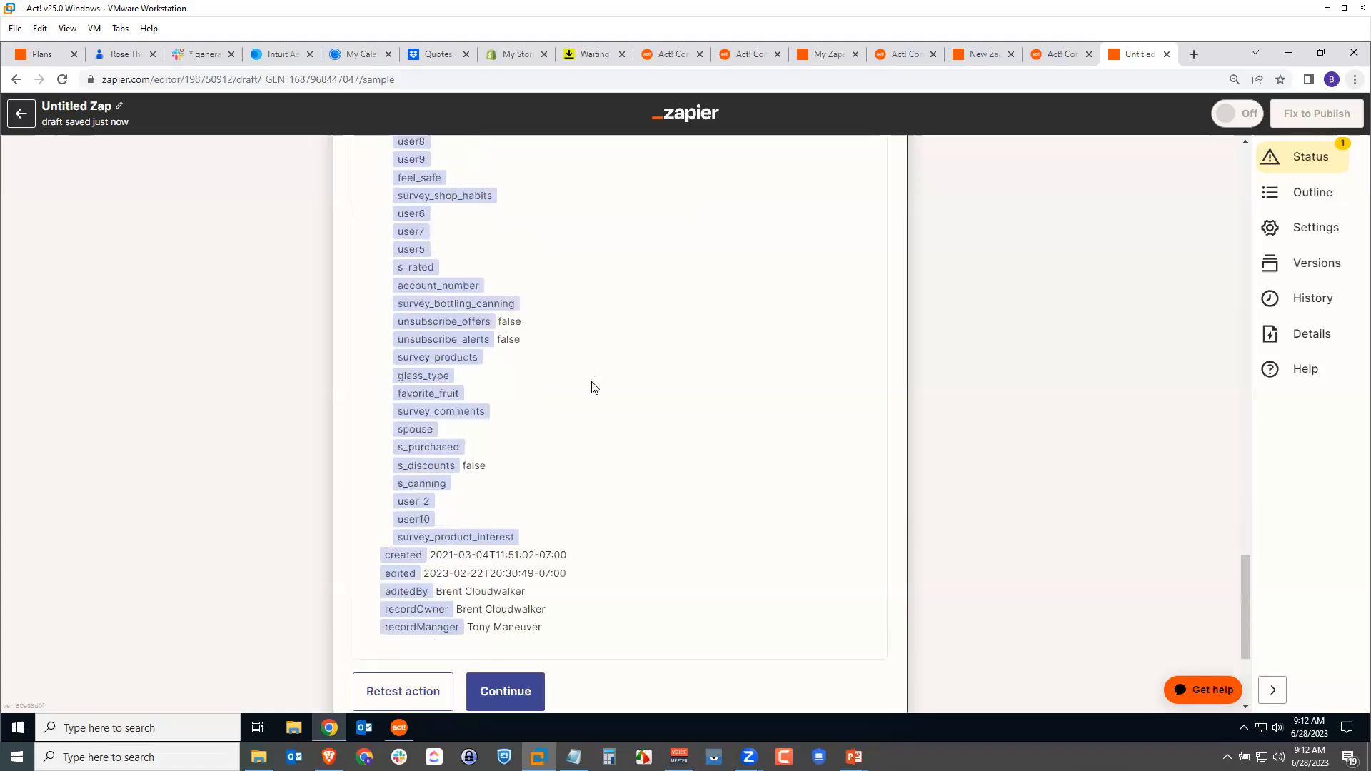
click(519, 459)
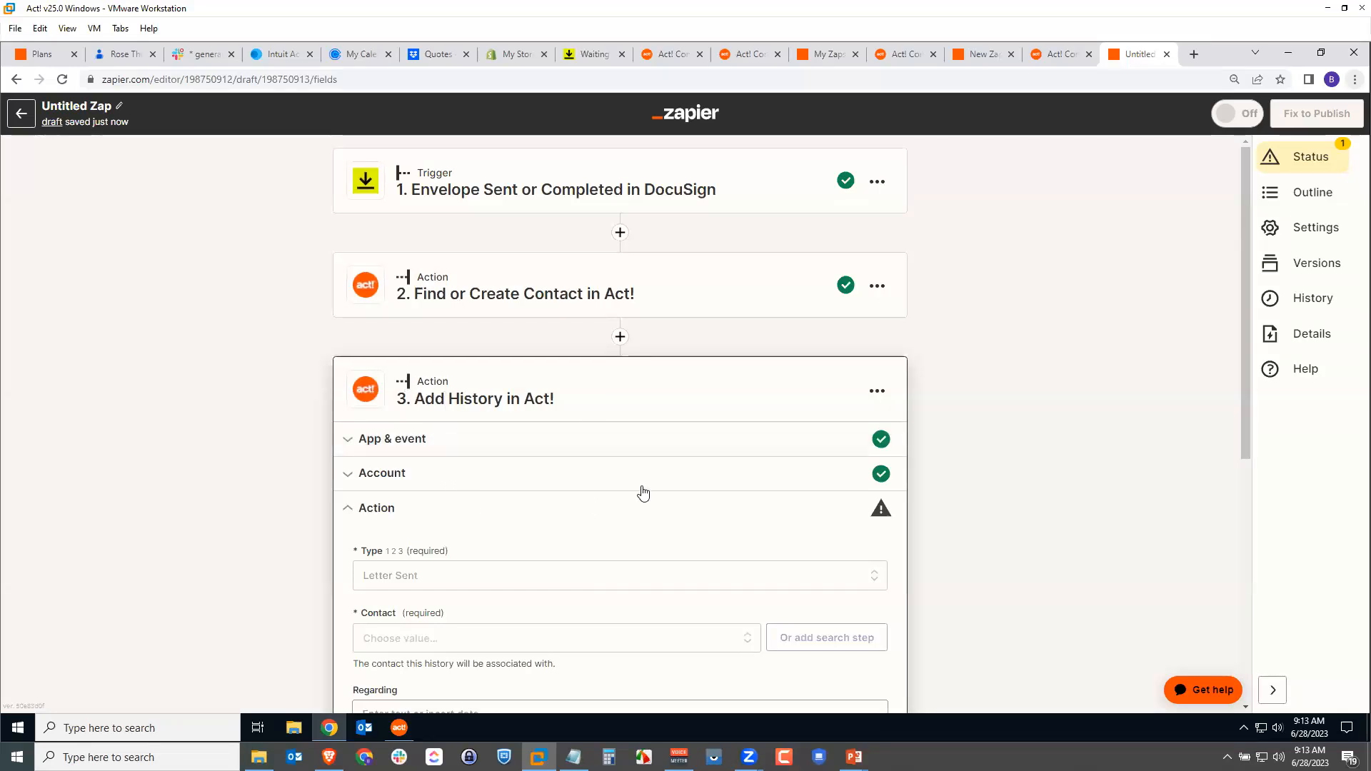
Map the history's Contact to step 2's contact ID through the Custom tab
scroll(633, 491, down, 1)
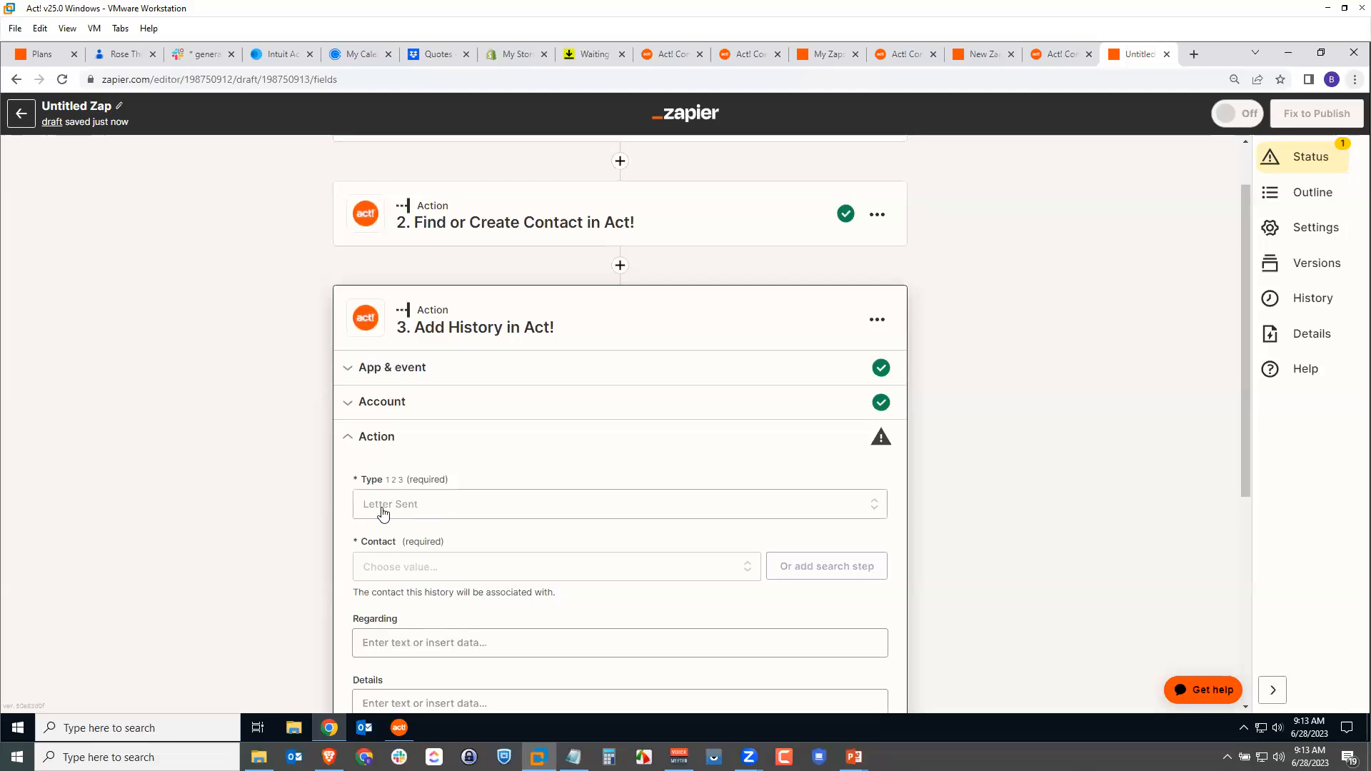
scroll(996, 517, down, 2)
scroll(998, 517, down, 2)
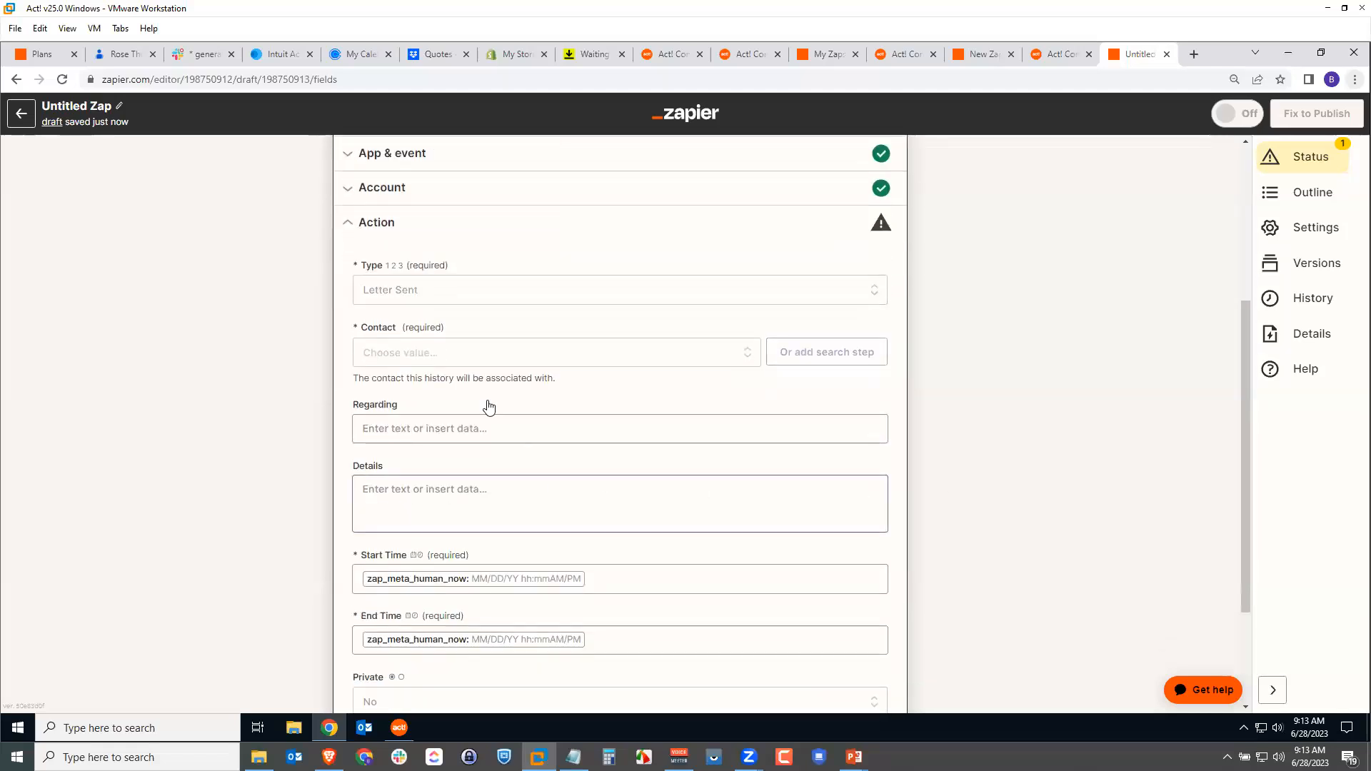
click(483, 352)
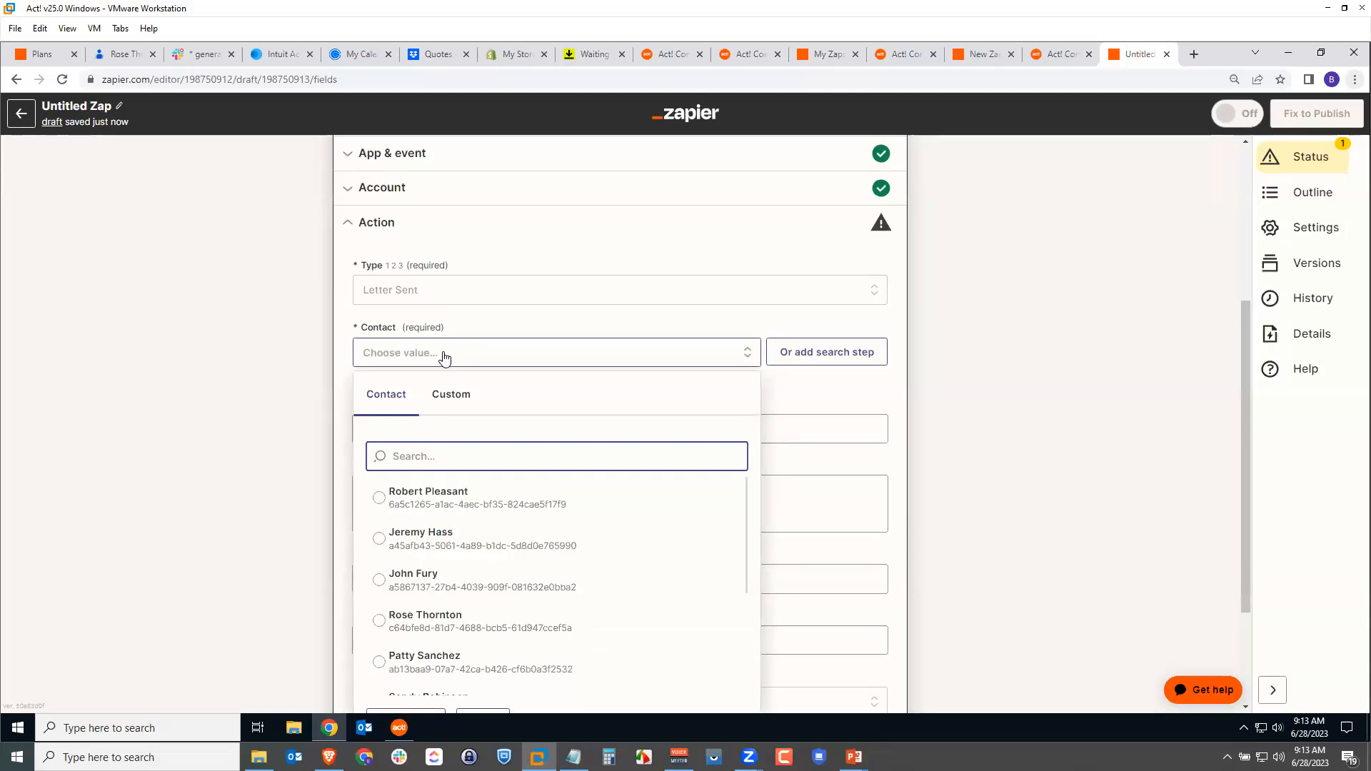
click(446, 403)
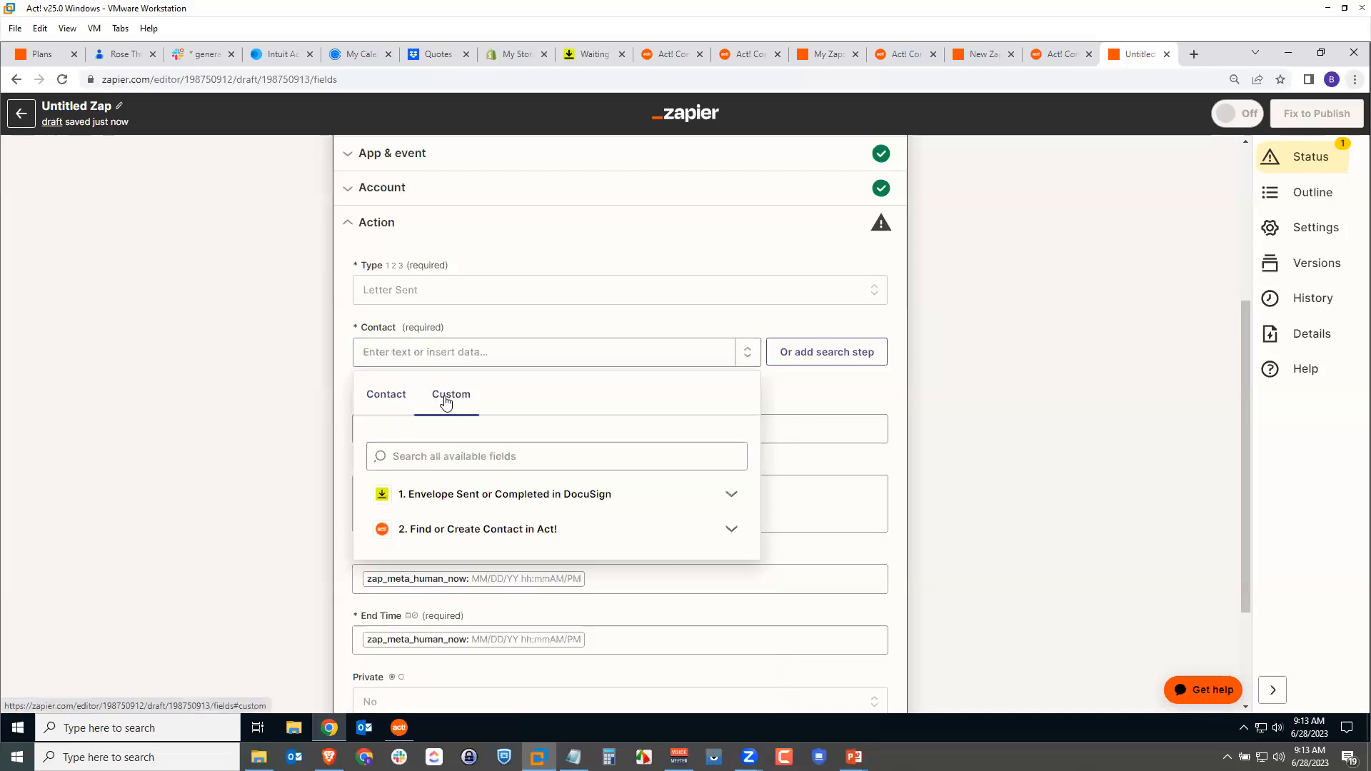
click(730, 530)
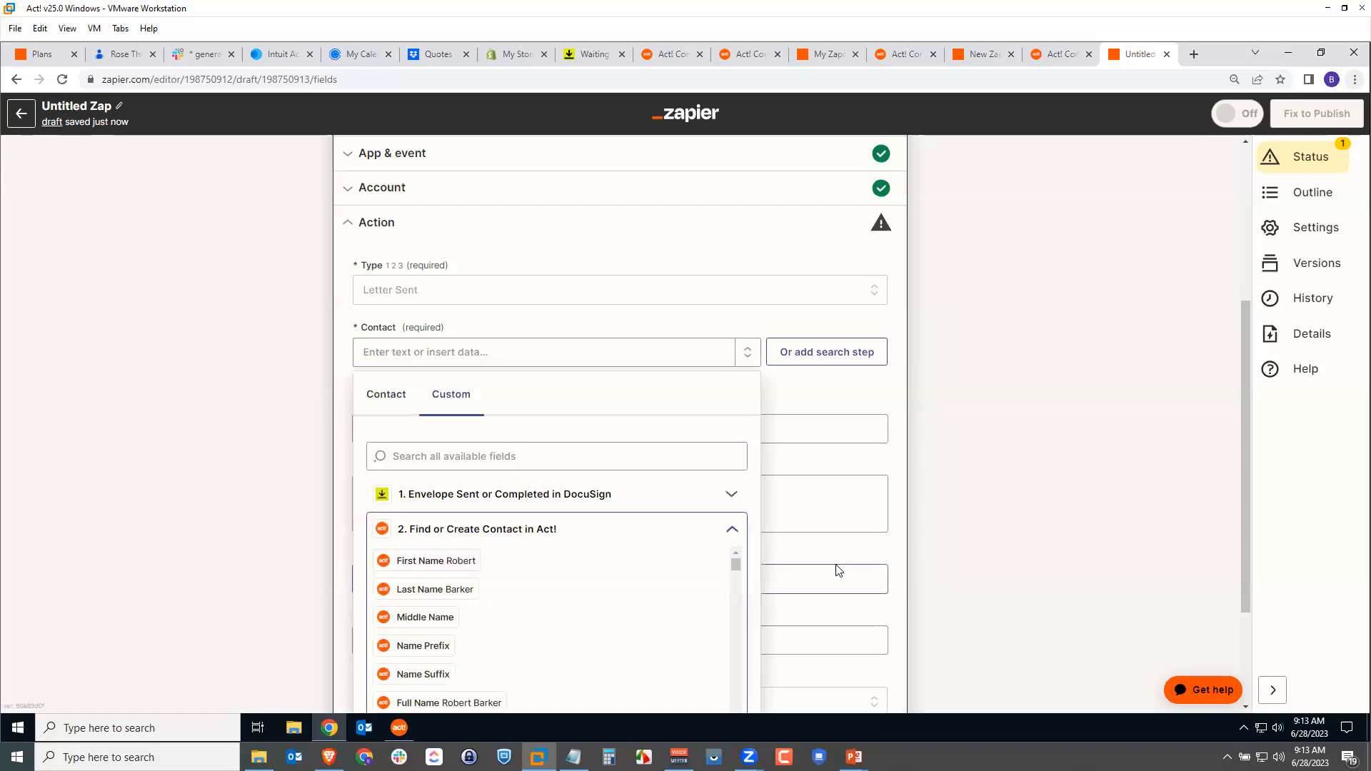
scroll(1009, 584, down, 2)
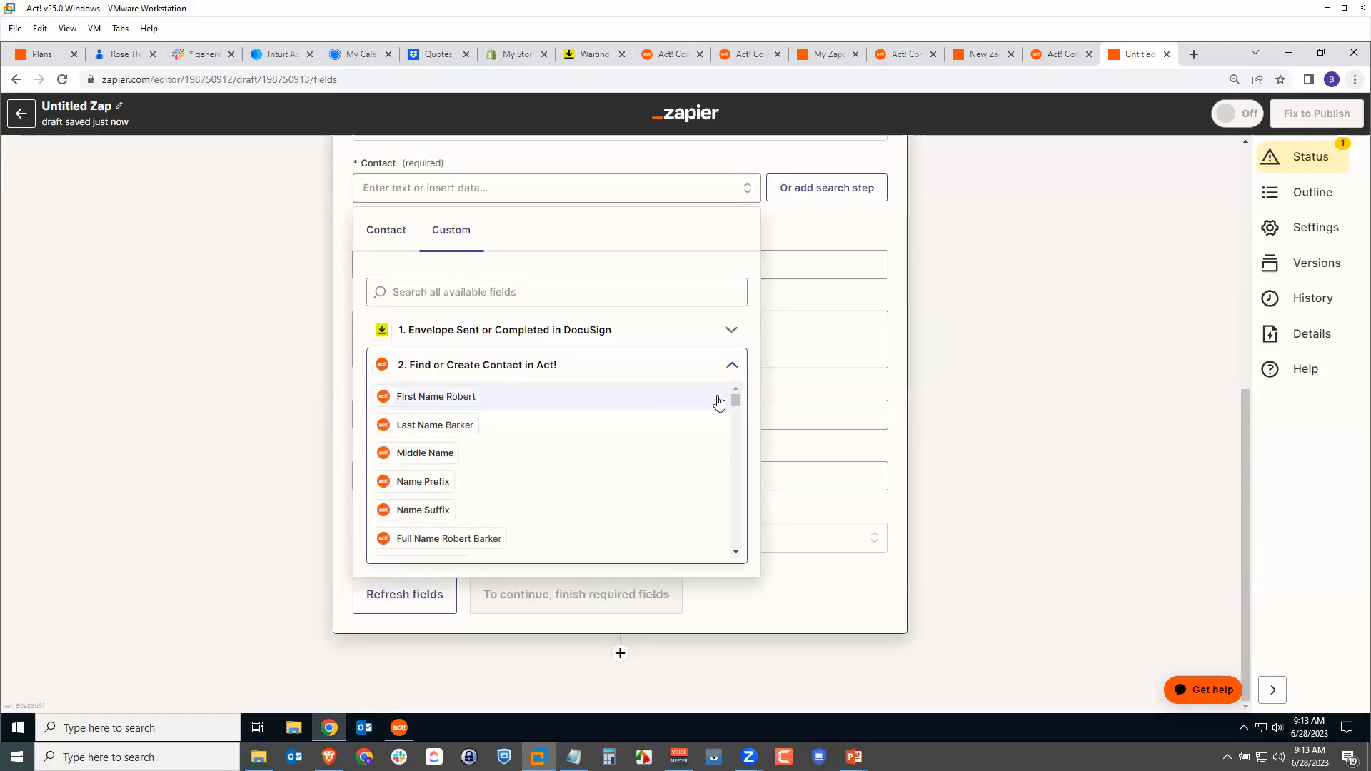
drag(734, 405, 735, 415)
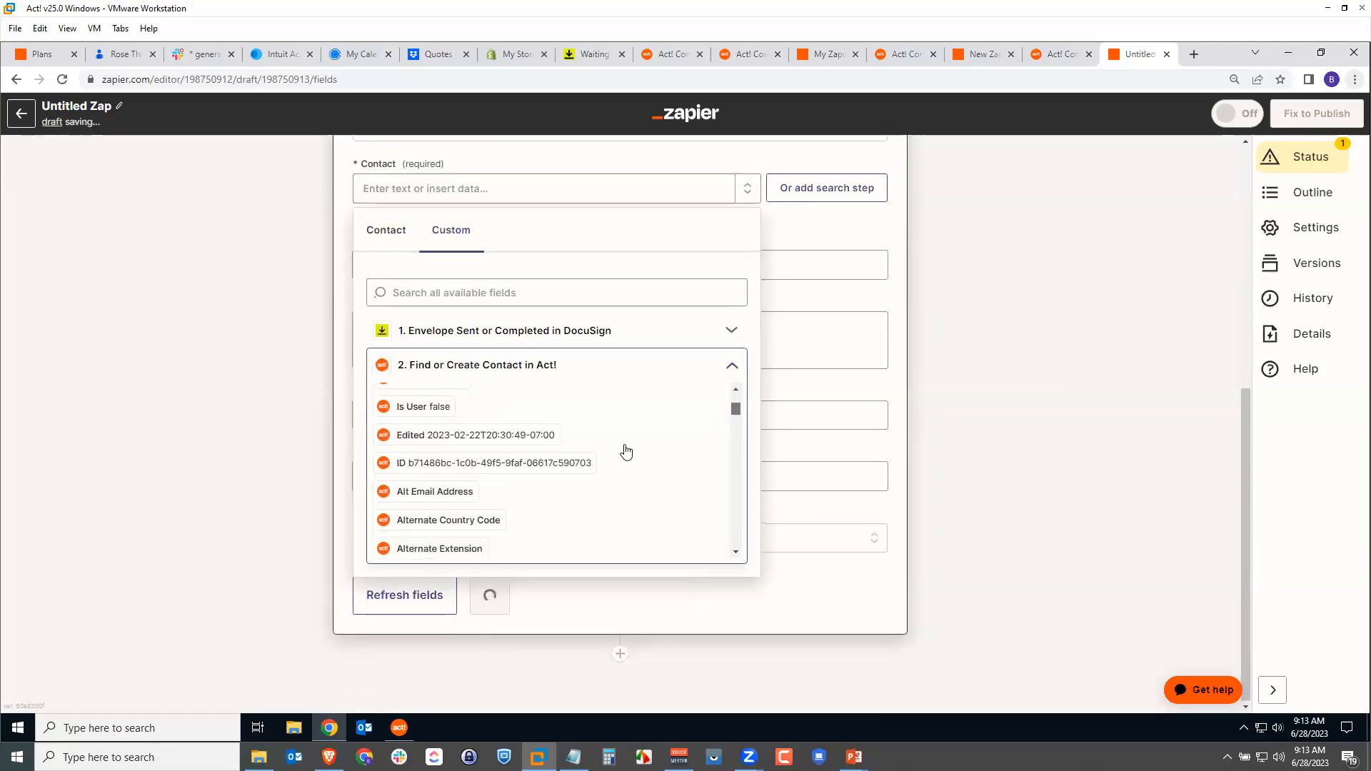
click(577, 465)
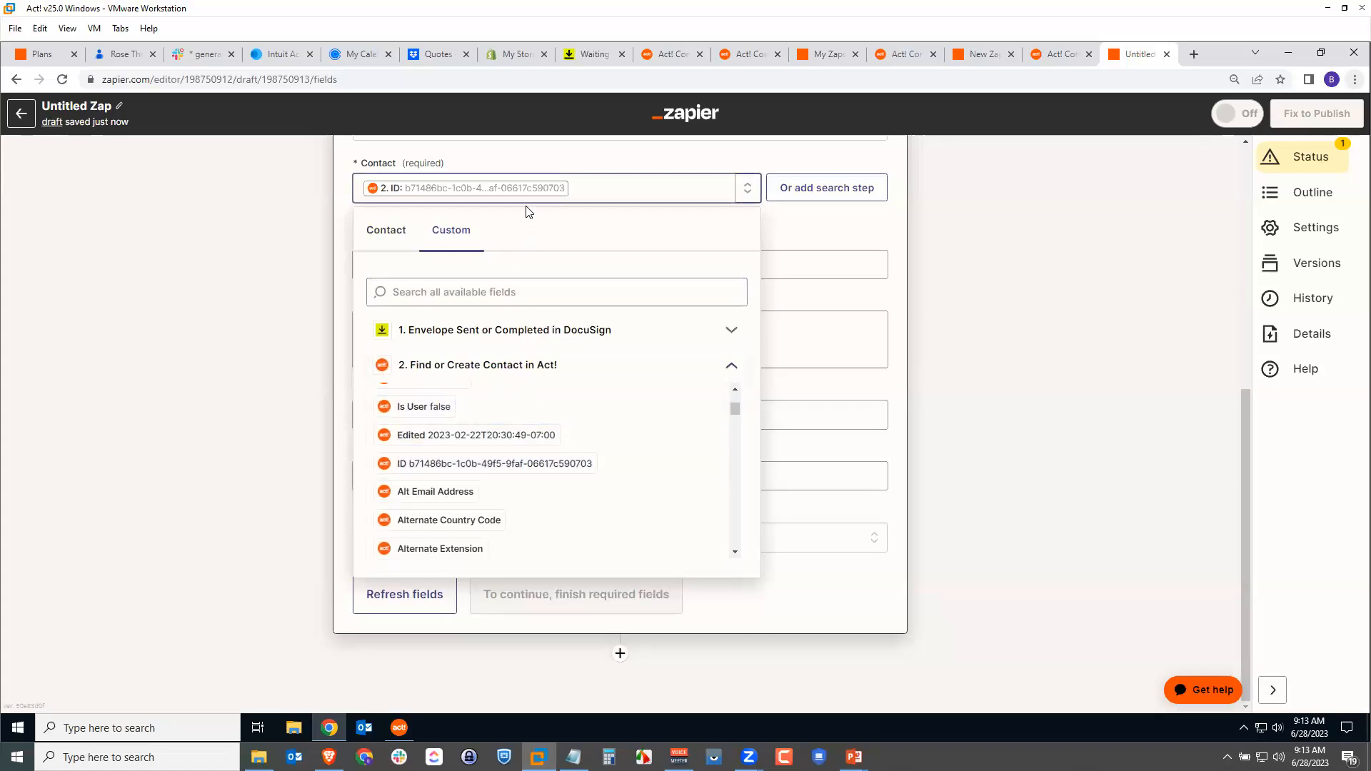
click(977, 319)
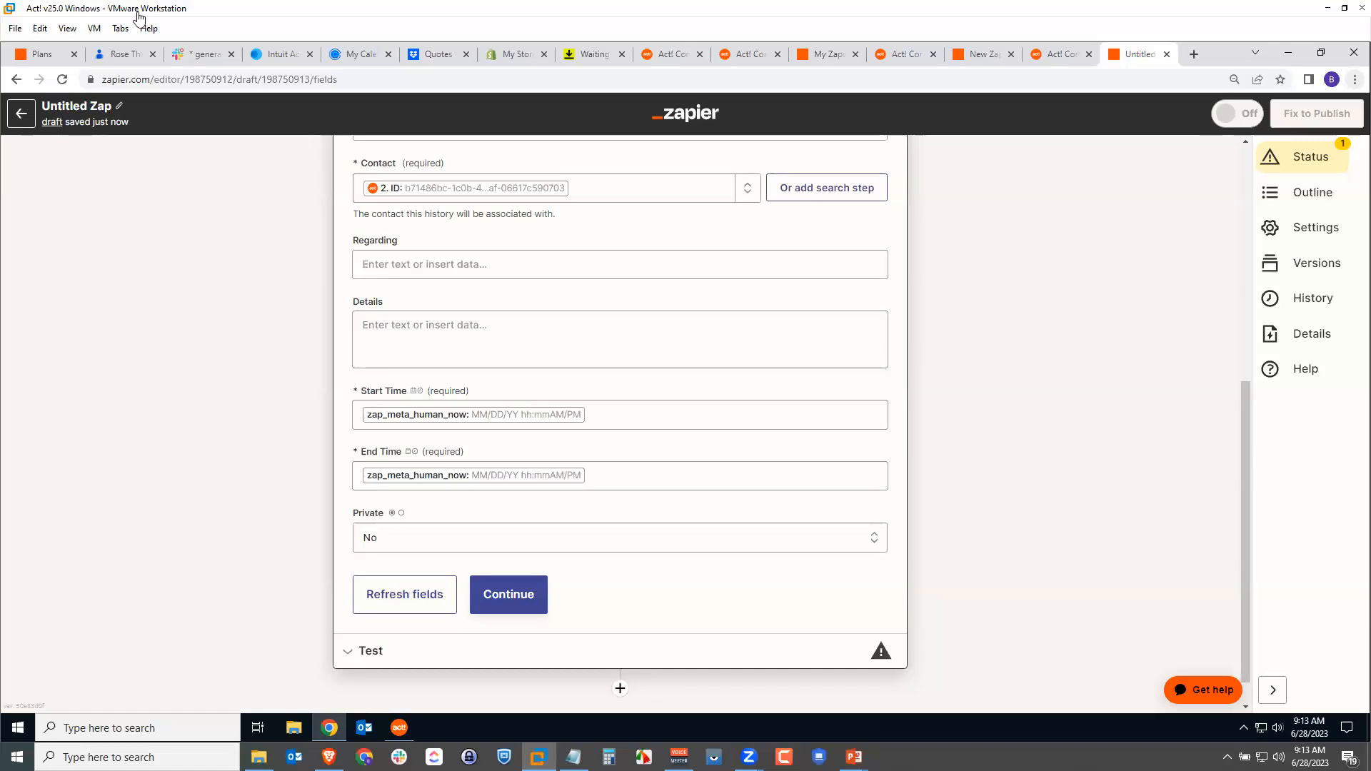
mouse_move(201, 55)
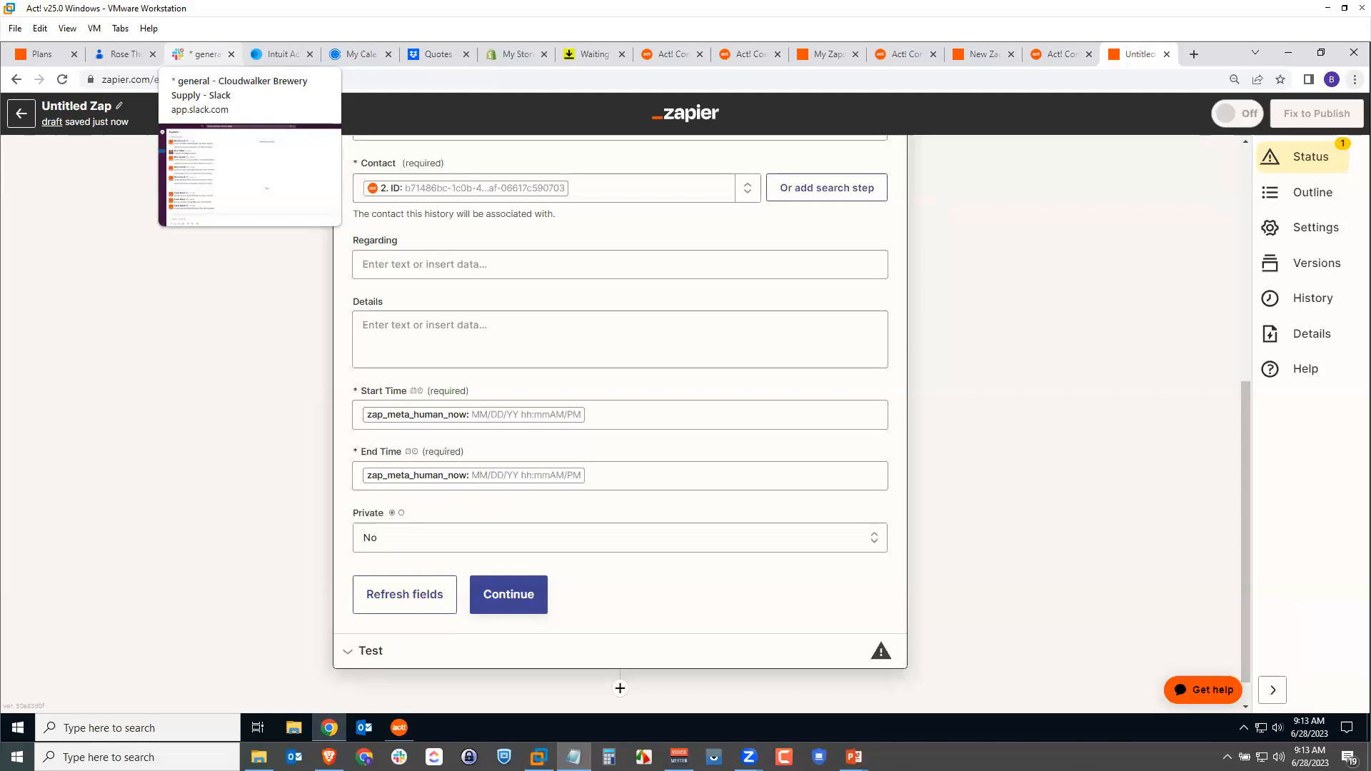
Paste the Regarding sentence and replace [STATUS] with DocuSign's Recipients Signers Status
click(510, 268)
text(DocuSign document with [STATUS] status for [FULL NAME])
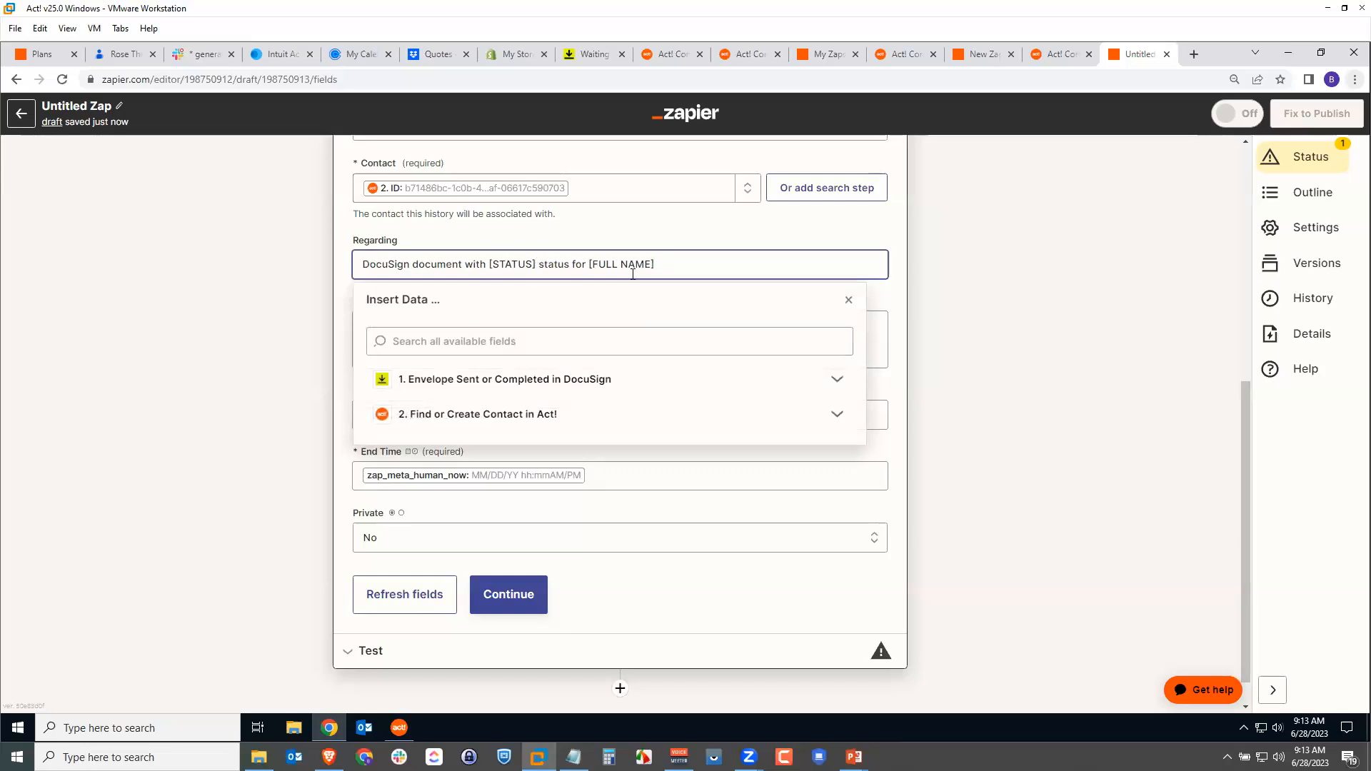
key(BackSpace)
key(BackSpace)
key(BackSpace)
key(BackSpace)
key(BackSpace)
key(BackSpace)
key(BackSpace)
key(BackSpace)
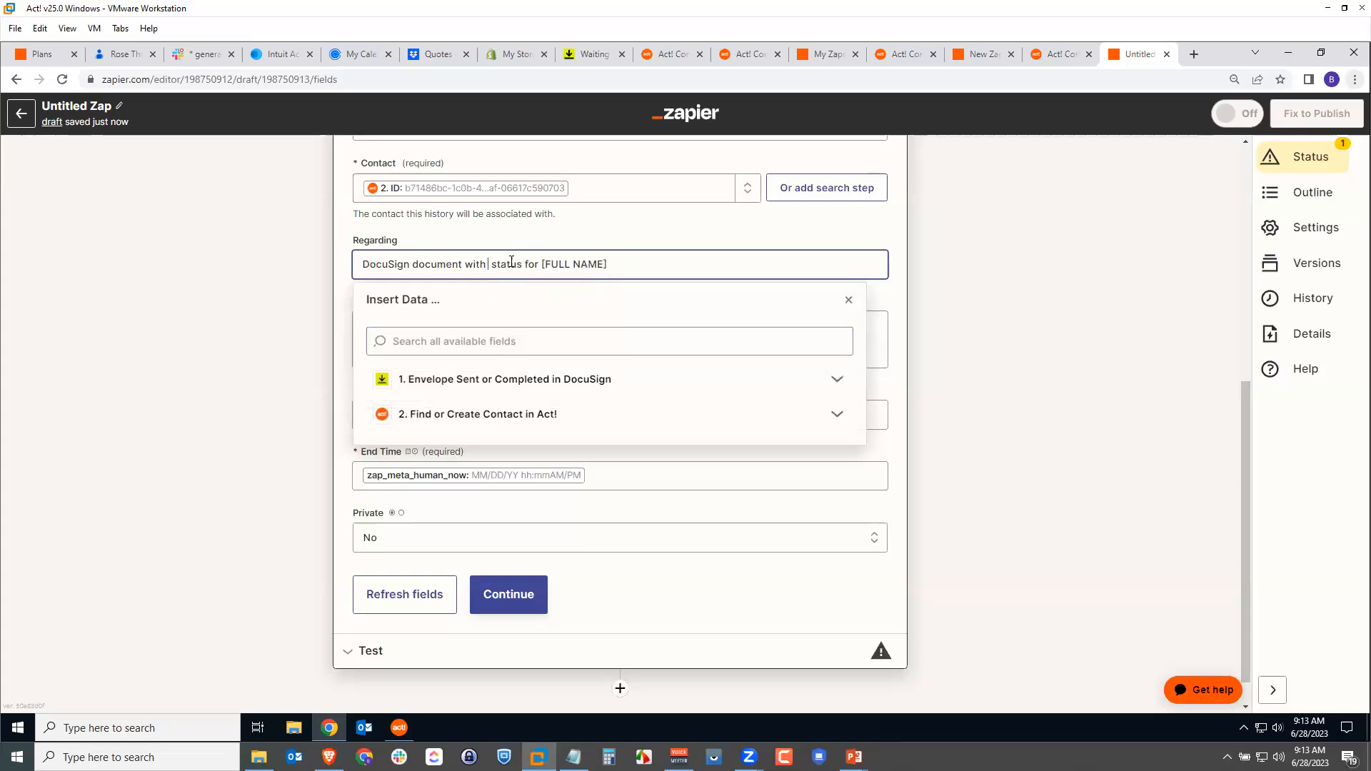
click(835, 380)
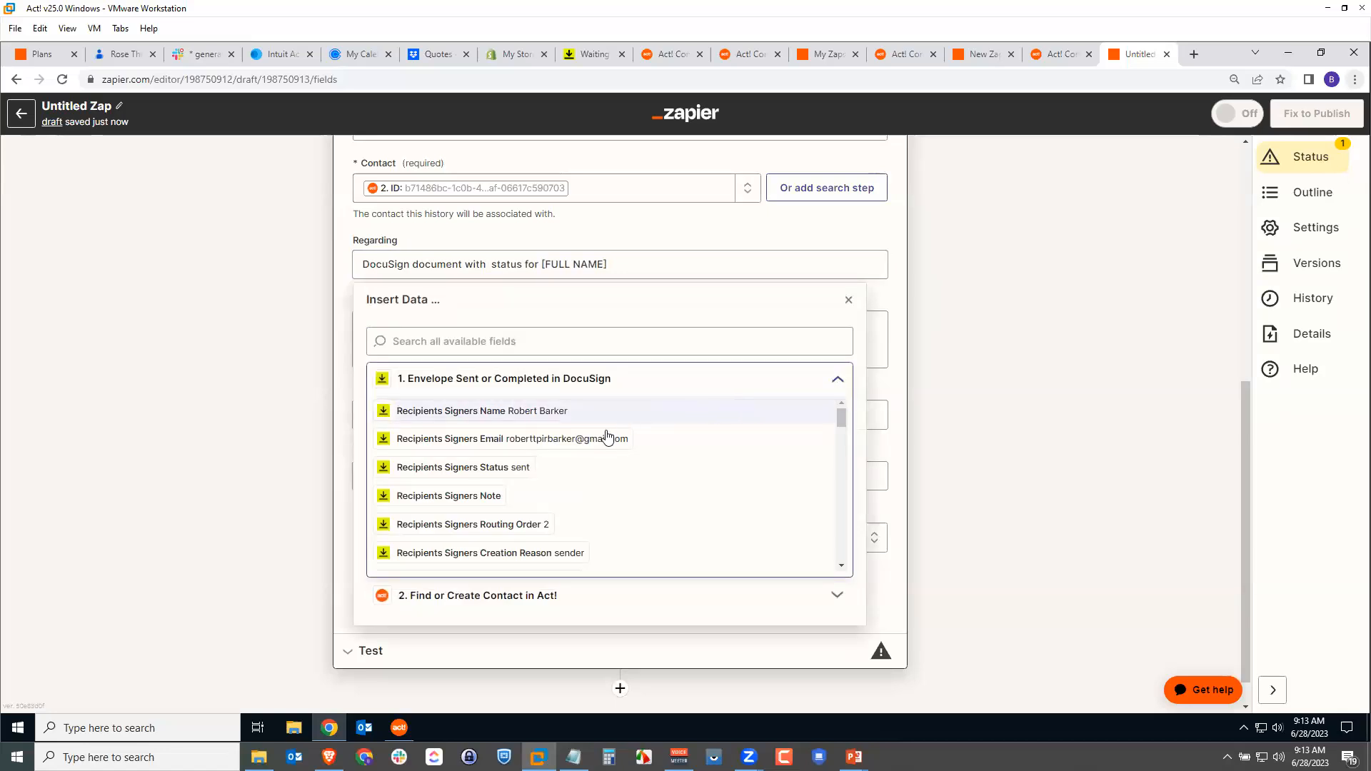
click(473, 472)
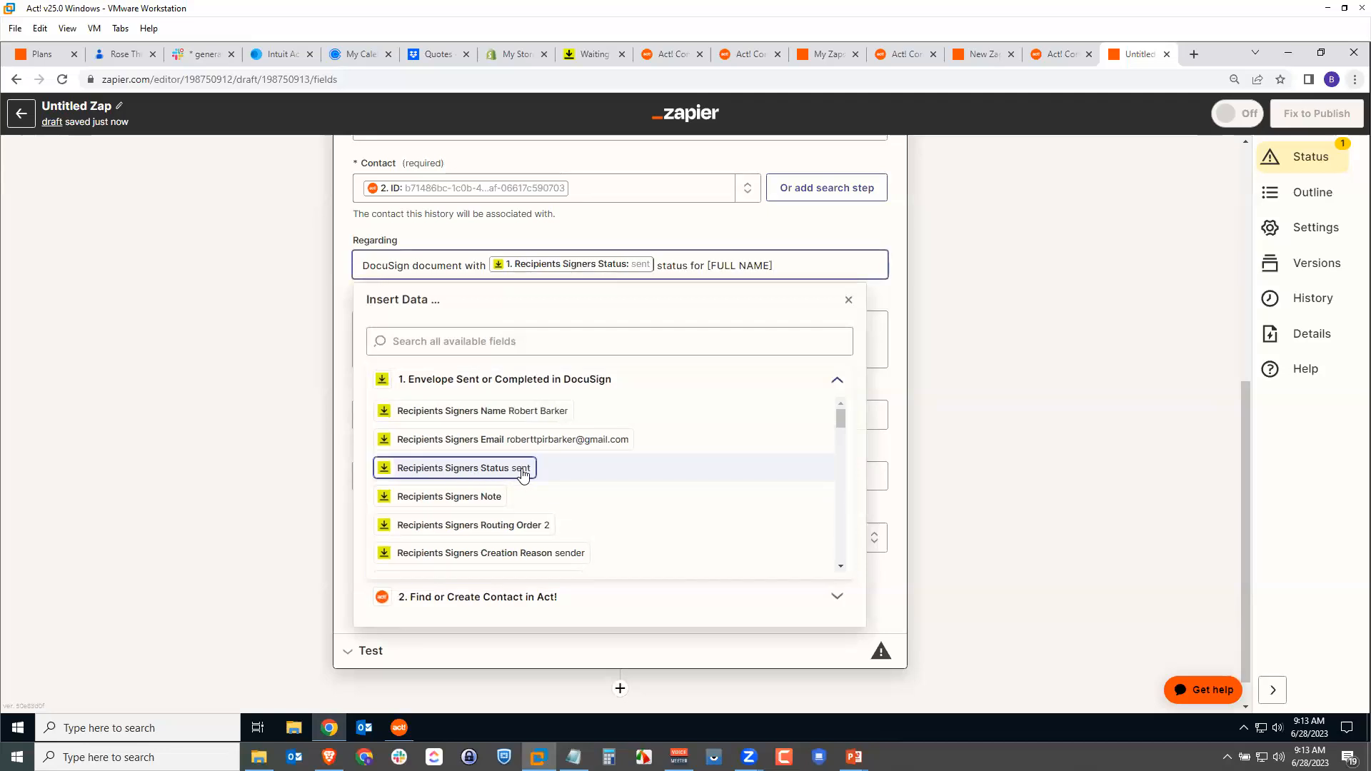
click(948, 279)
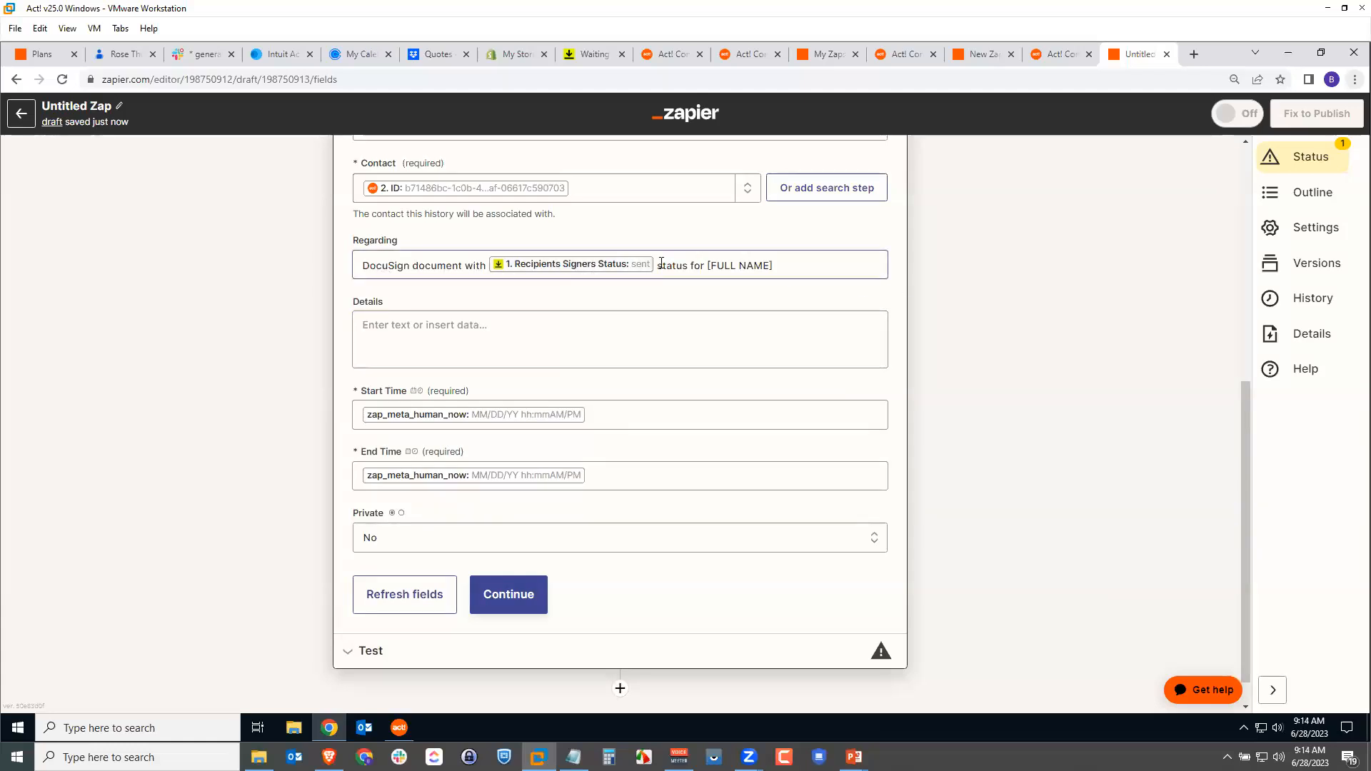
Replace [FULL NAME] in Regarding with the Act! contact's Full Name from step 2
click(774, 267)
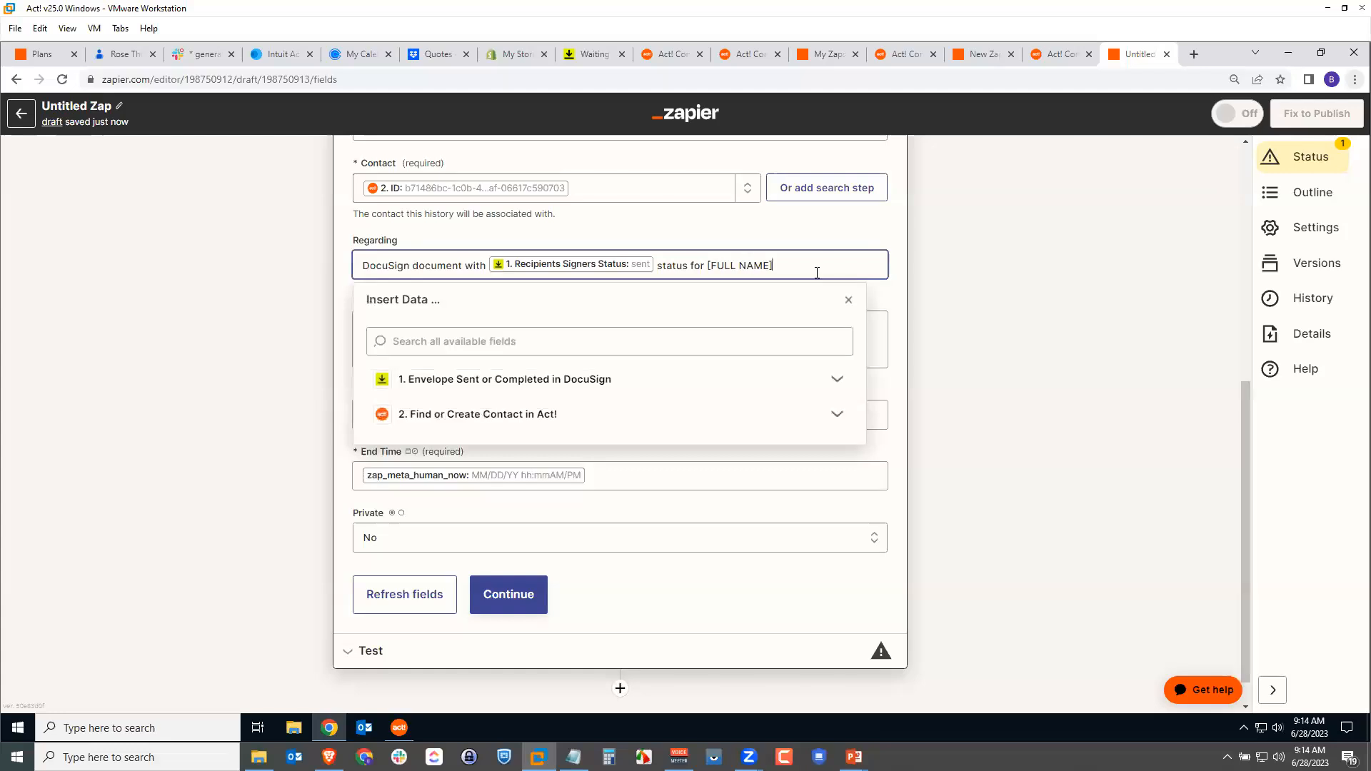
key(BackSpace)
key(BackSpace)
key(BackSpace)
key(BackSpace)
key(BackSpace)
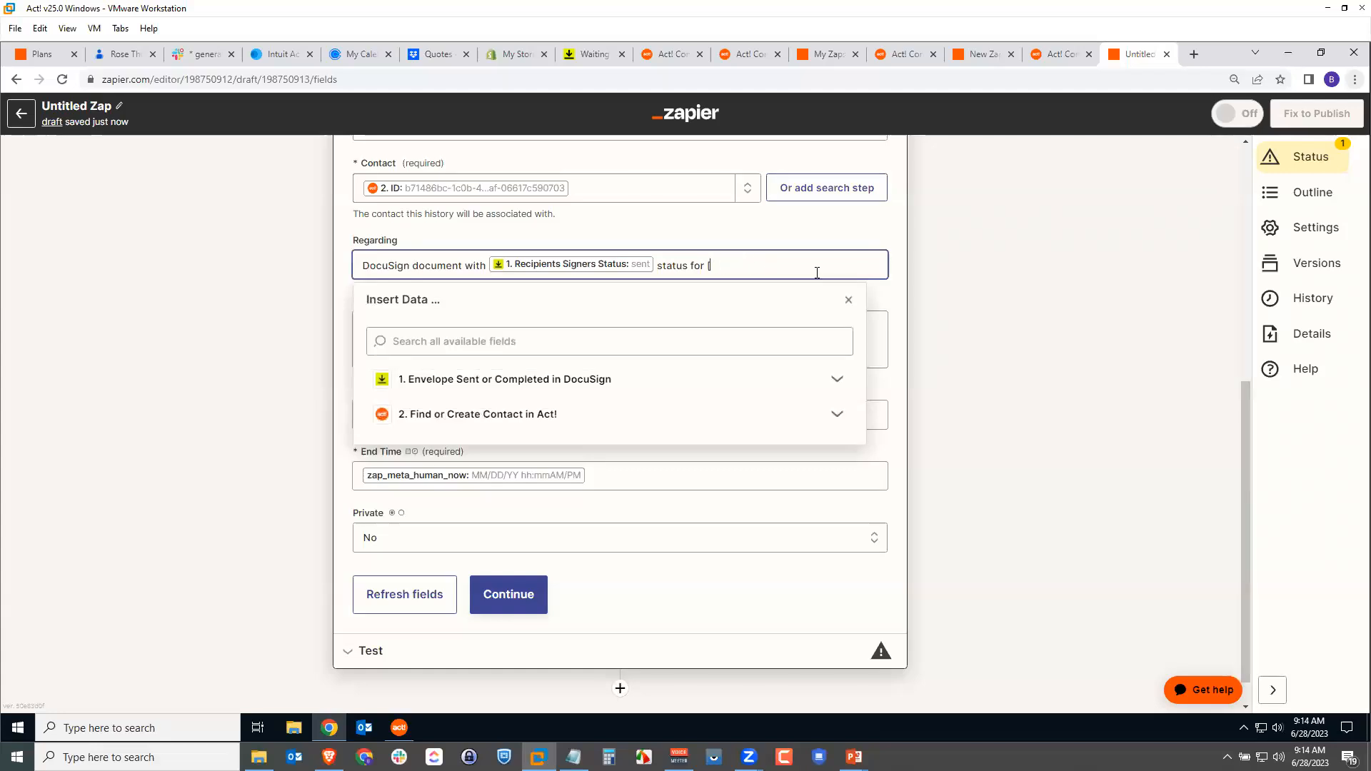
click(837, 414)
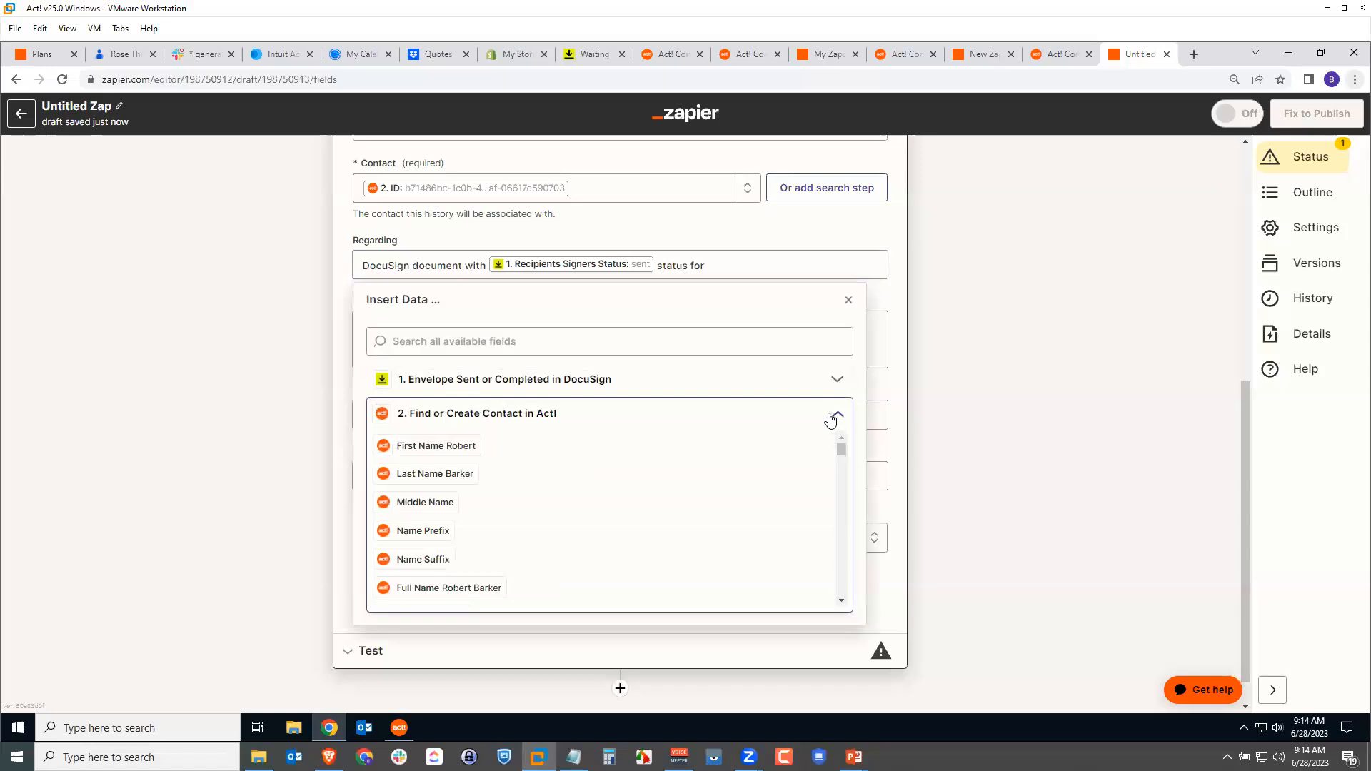
click(455, 589)
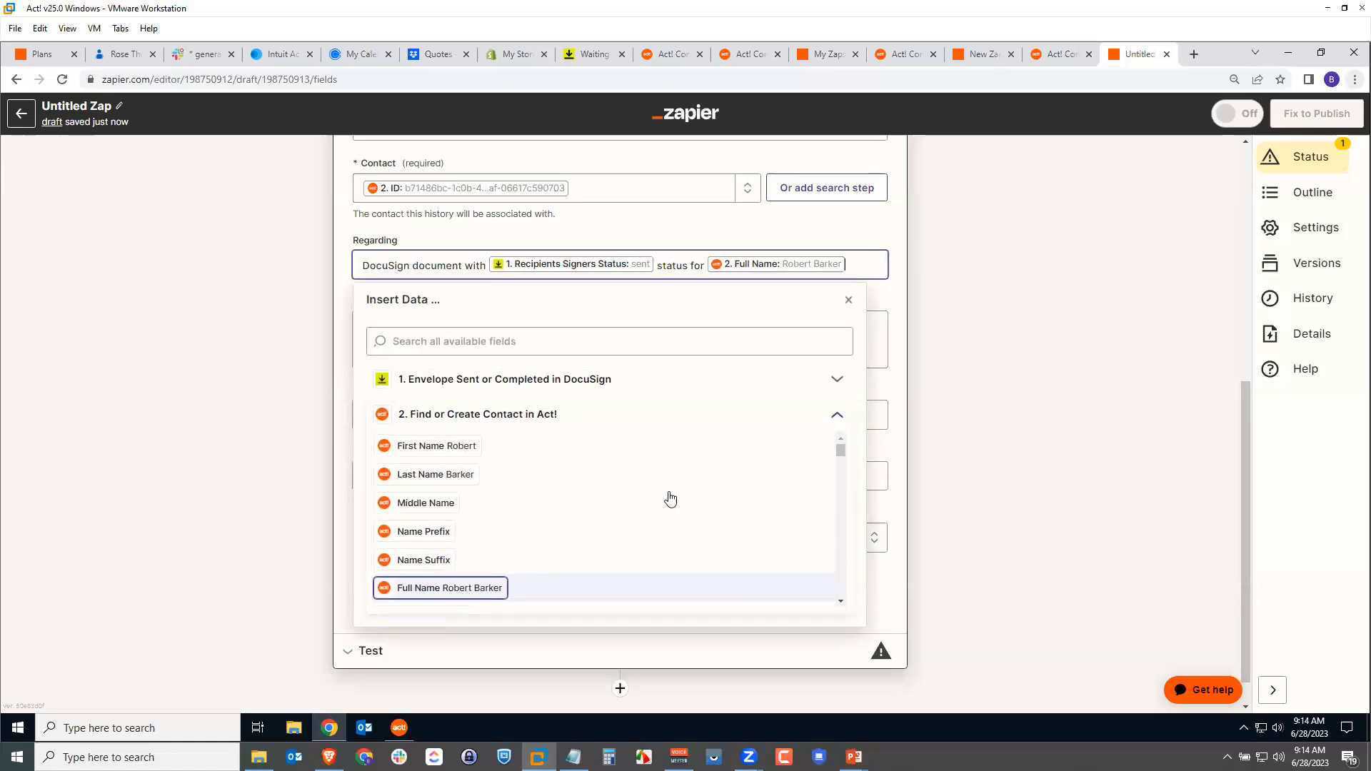
click(1031, 338)
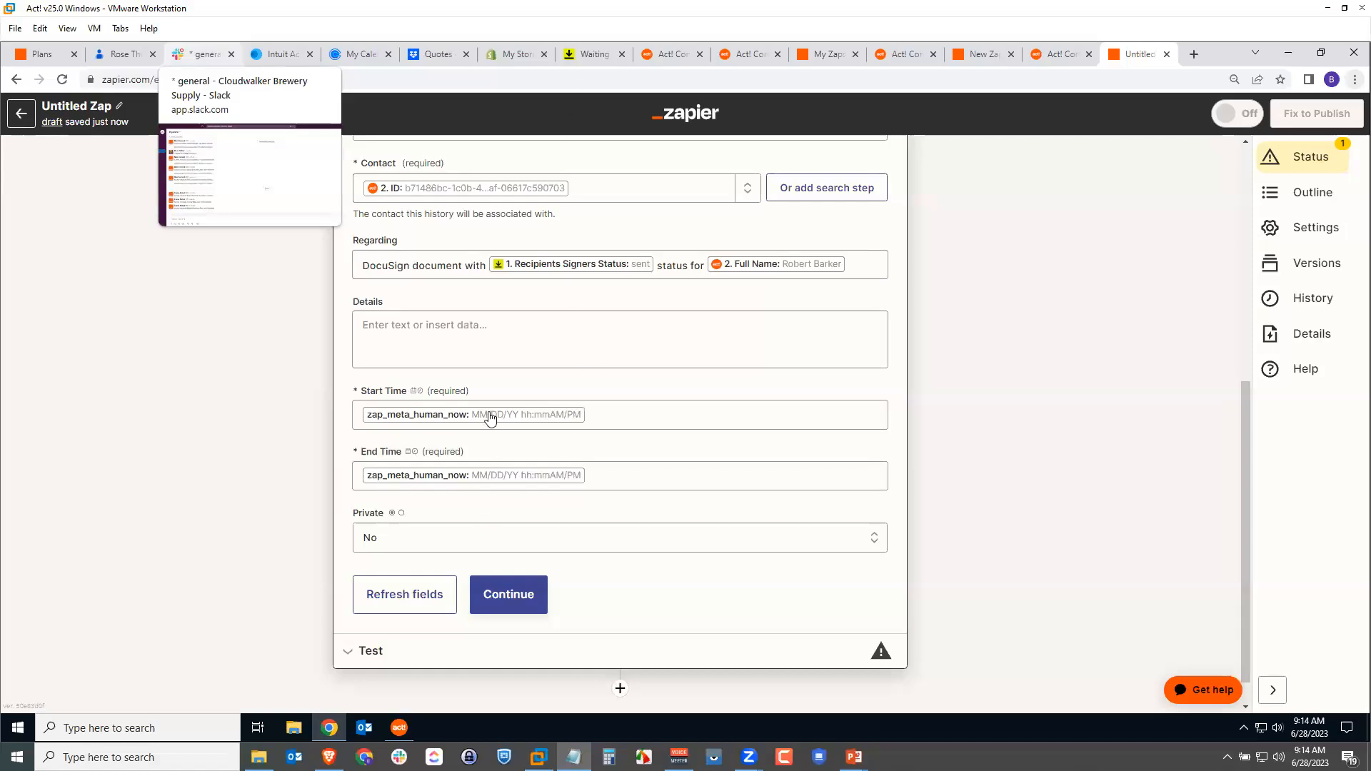
Paste the prepared Details sentence and replace [STATUS] with DocuSign's signer status field
click(480, 337)
text(The status has changed to [STATUS] for a document in DocuSign for [FULL NAME]. You can access this document at: [DOCUMENTS DOWNLOAD LINK])
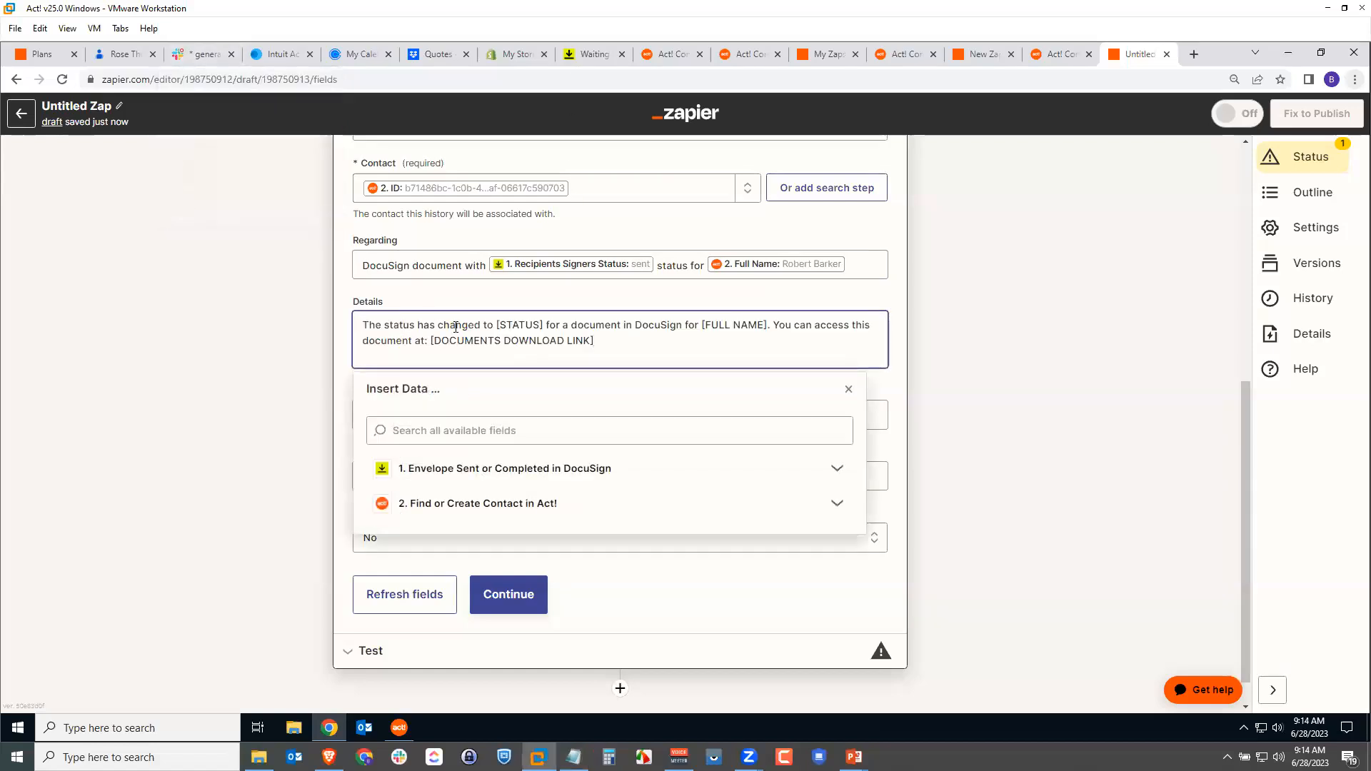
key(Delete)
key(Delete)
key(Delete)
key(Delete)
key(Delete)
key(Delete)
key(Delete)
key(Delete)
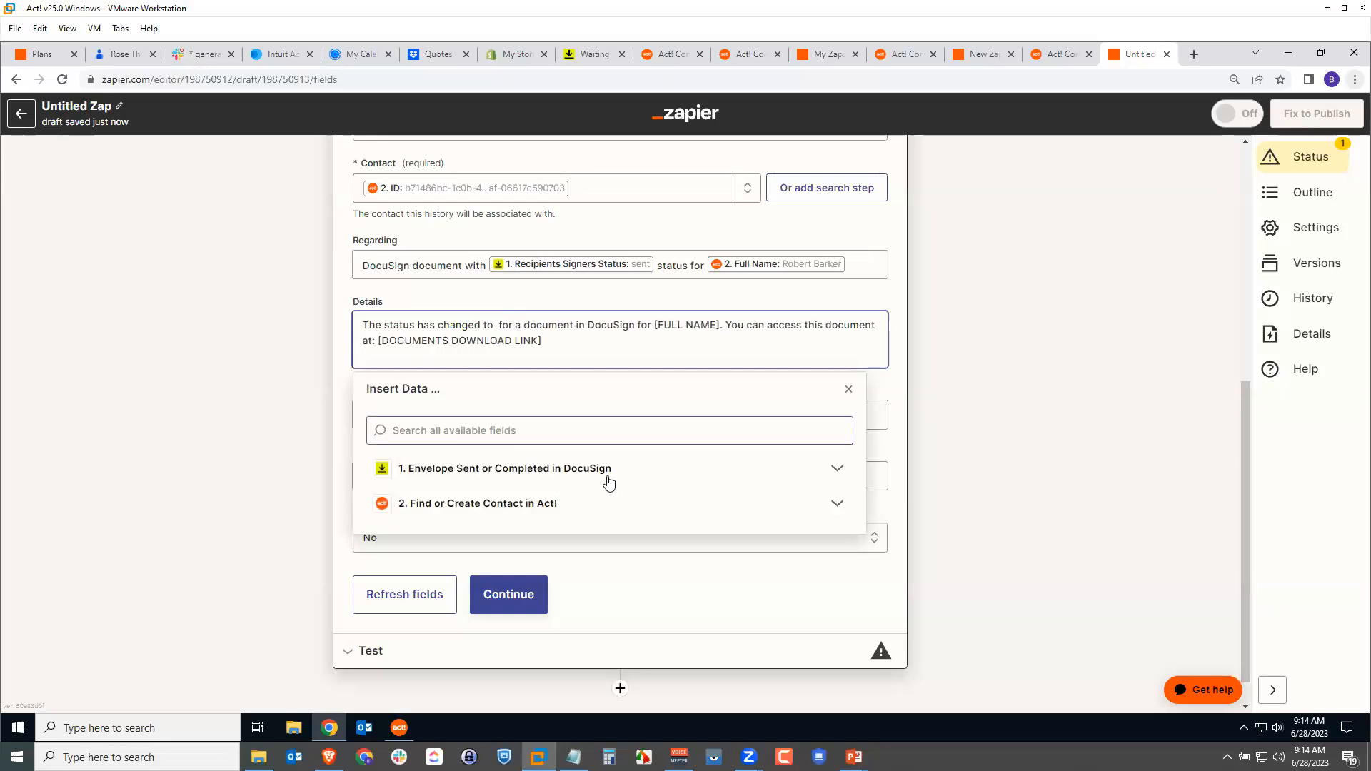
click(836, 469)
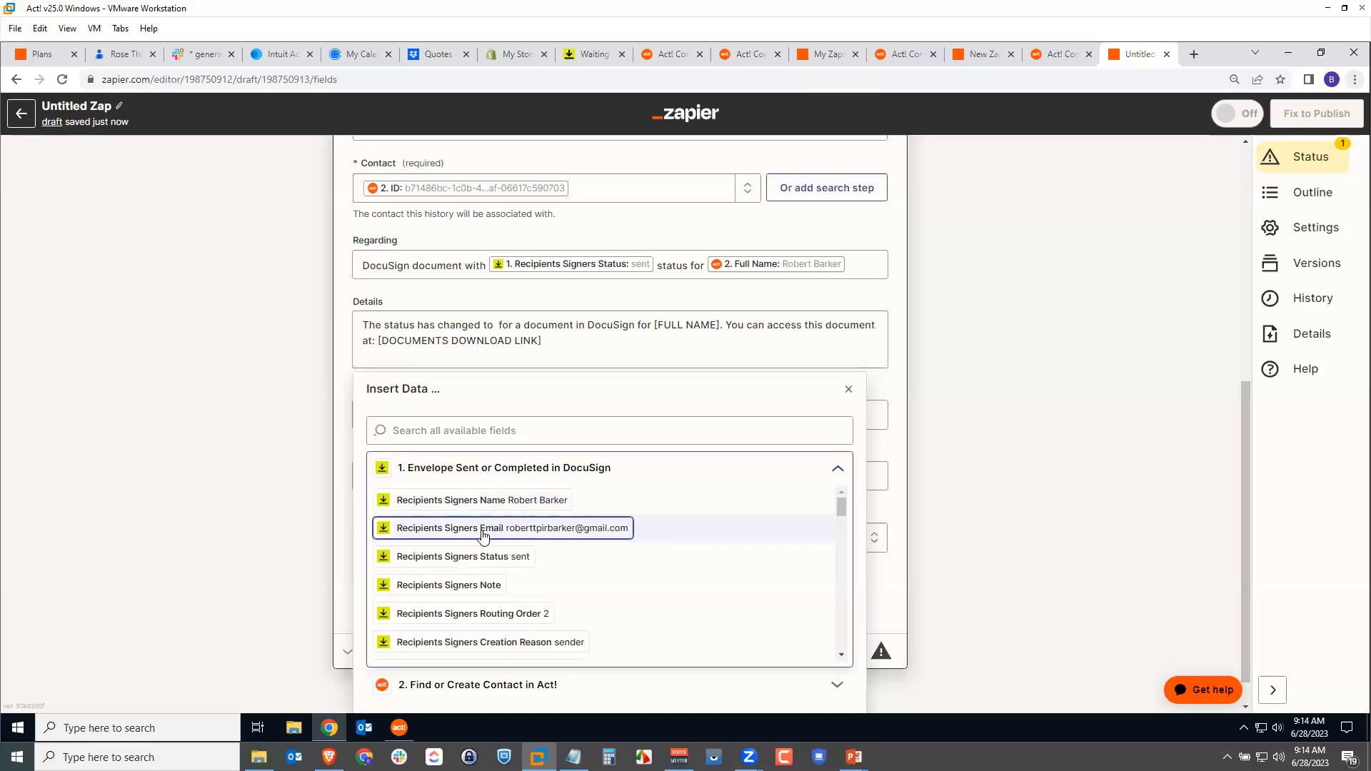
click(479, 562)
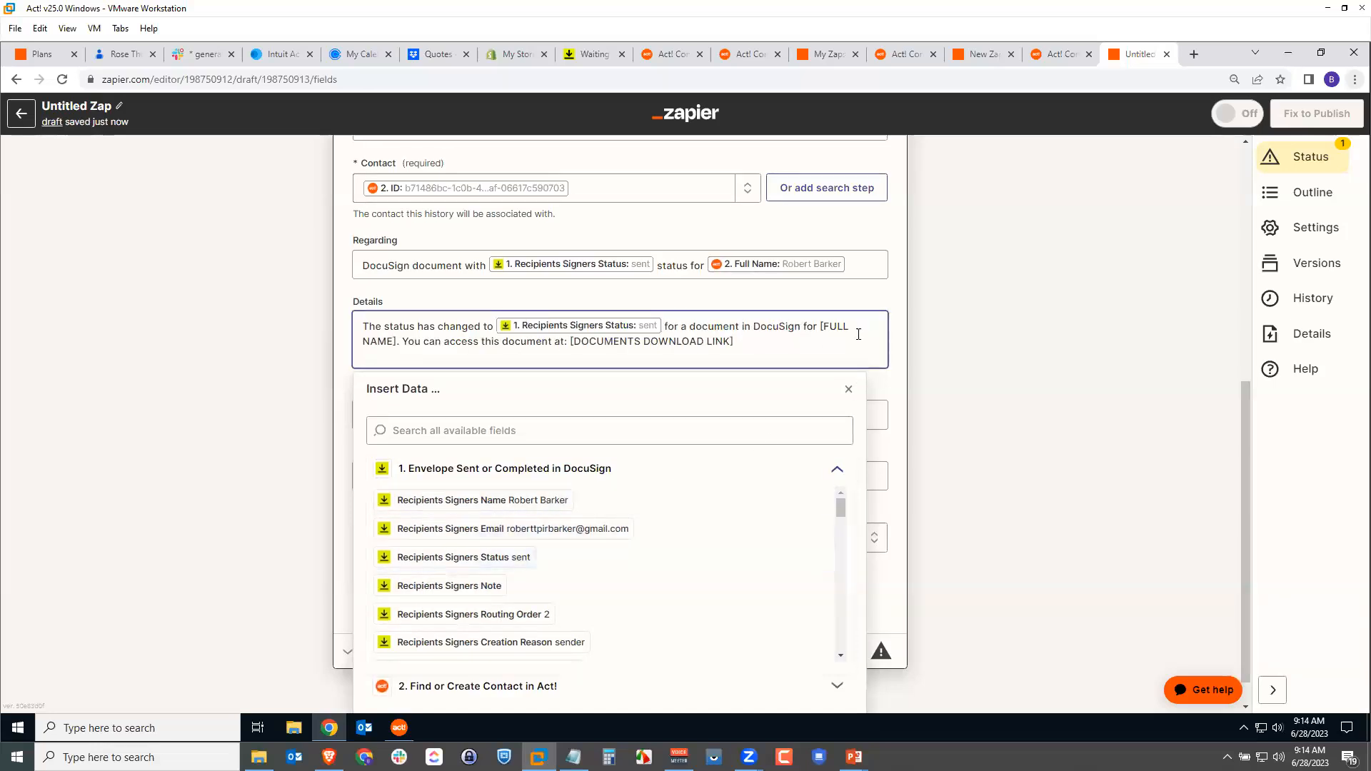
Replace the [FULL NAME] placeholder with the Act! contact's Full Name field
drag(820, 327, 397, 345)
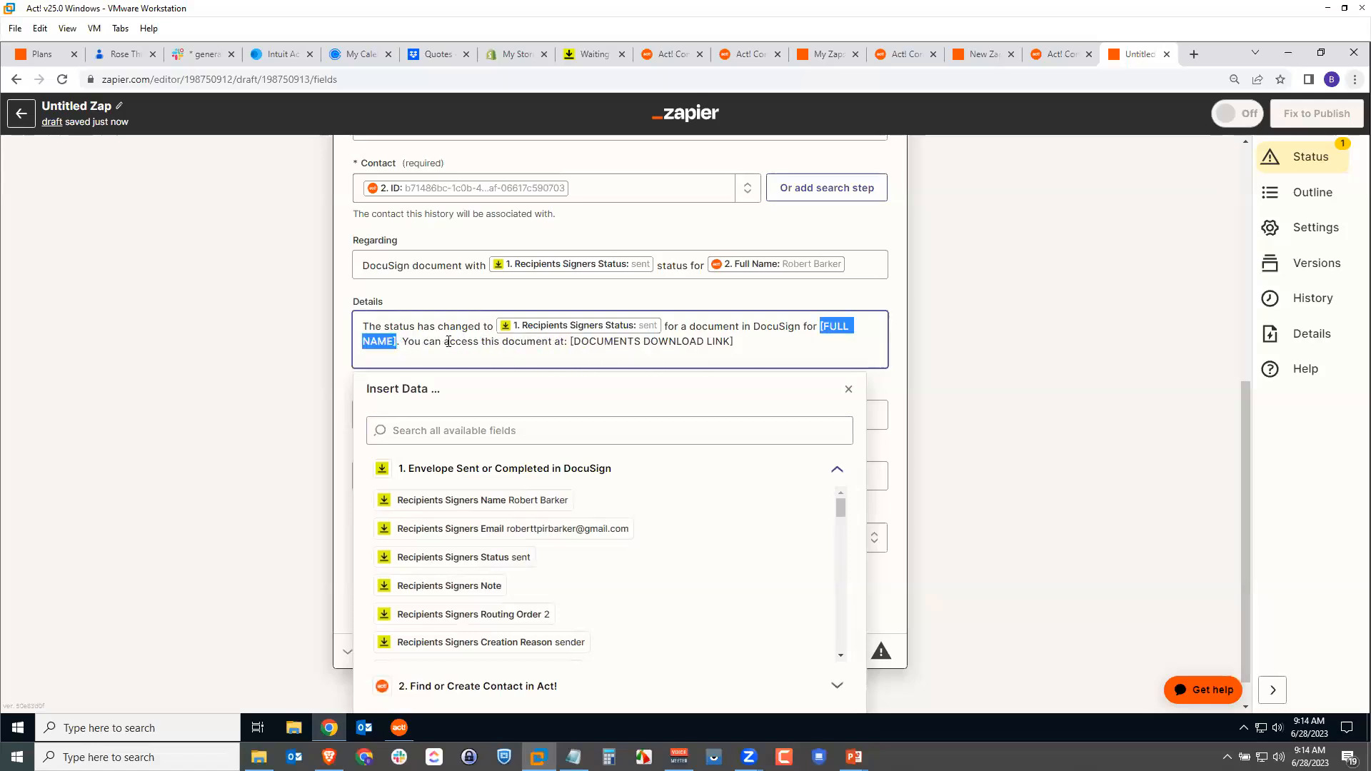
key(BackSpace)
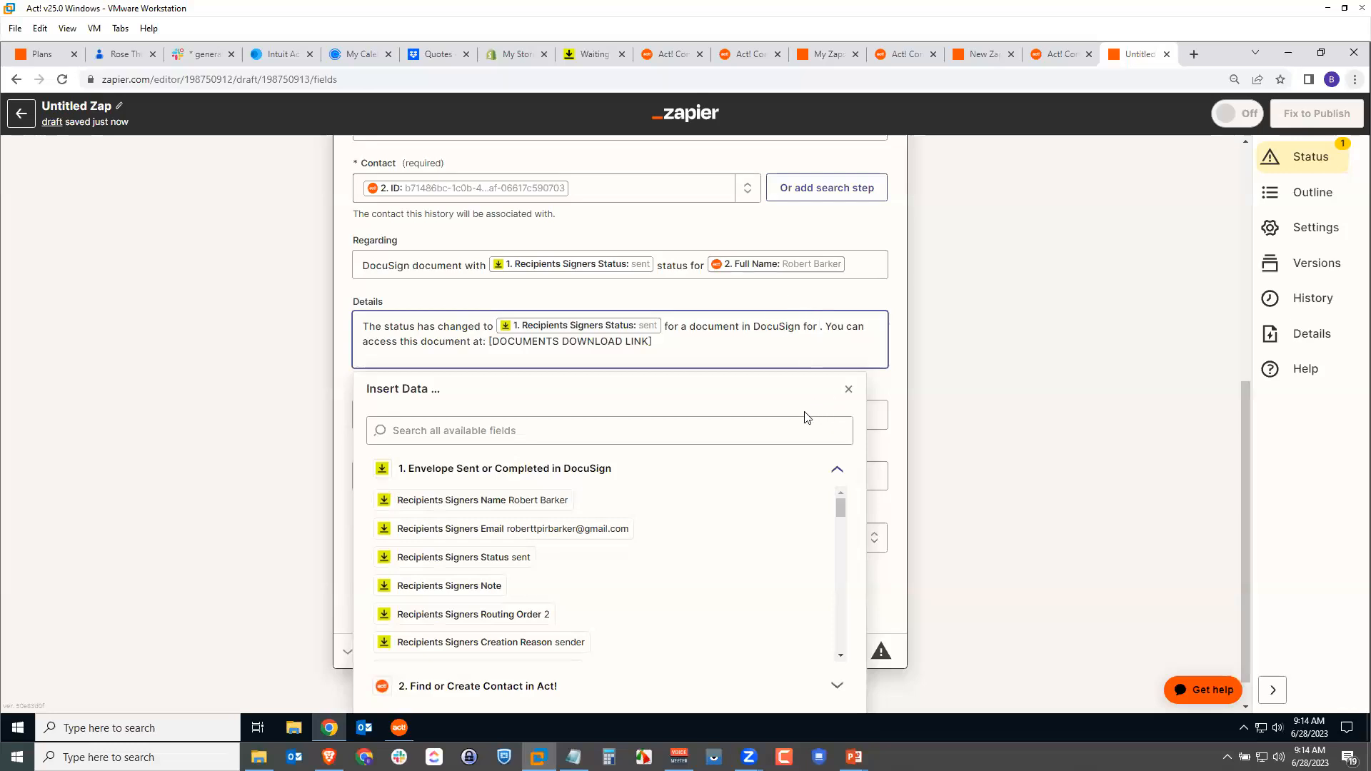
click(805, 687)
scroll(838, 643, down, 5)
scroll(909, 624, down, 3)
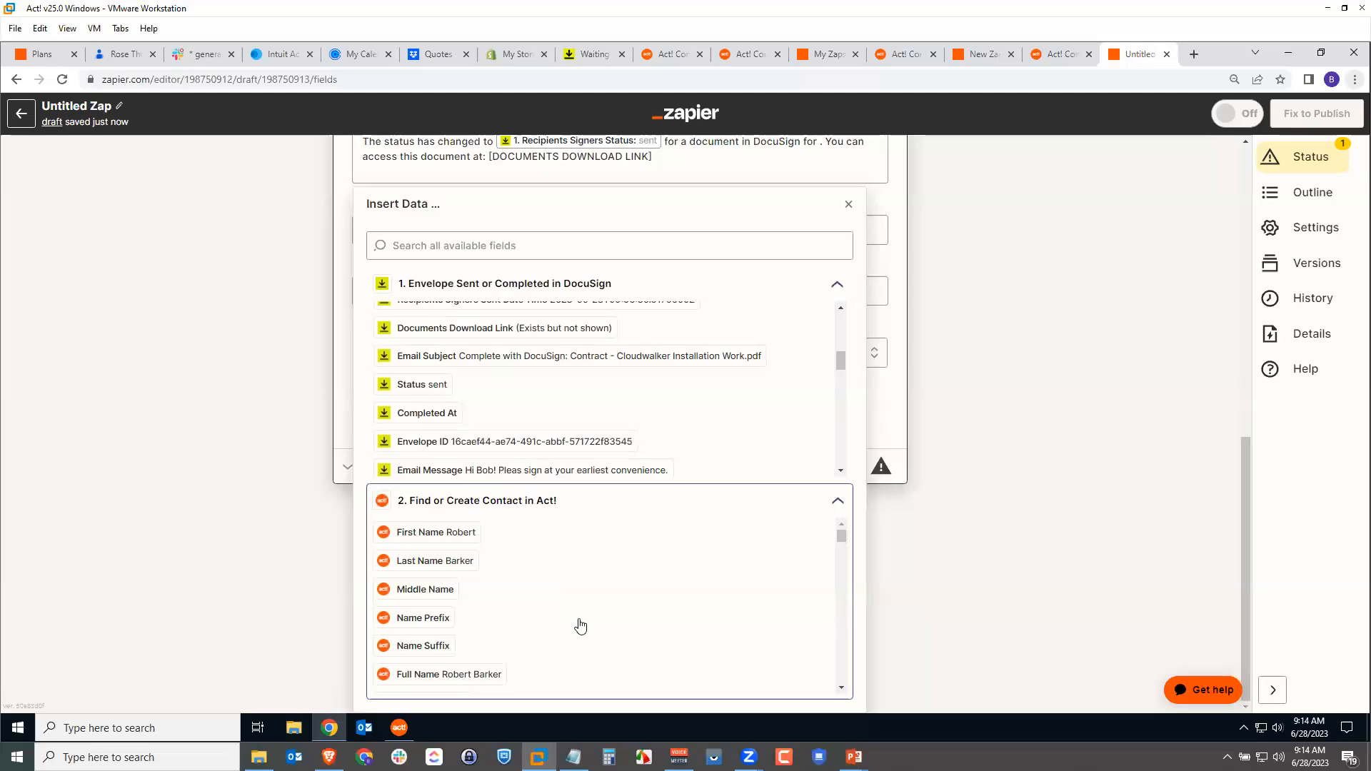
click(489, 672)
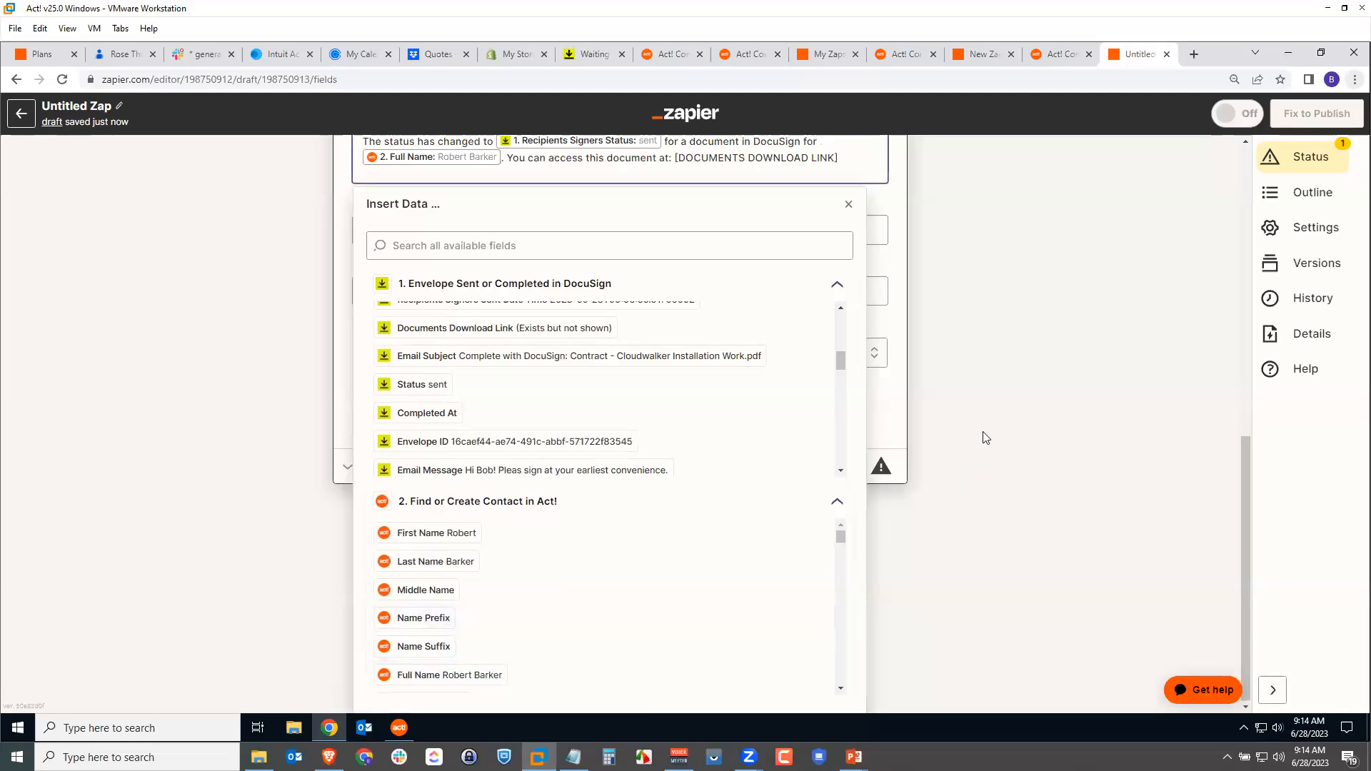
scroll(985, 437, up, 3)
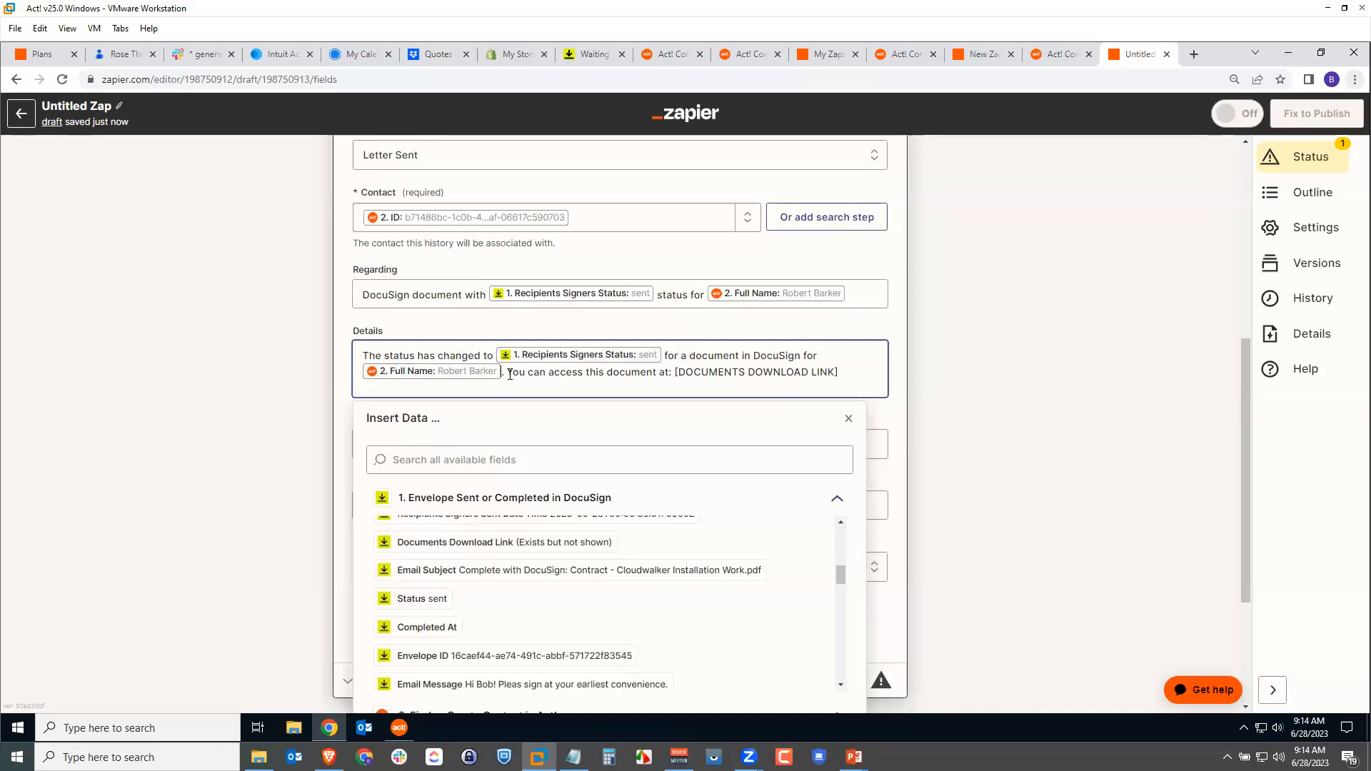
Replace [DOCUMENTS DOWNLOAD LINK] with DocuSign's Documents Download Link field
drag(840, 370, 681, 374)
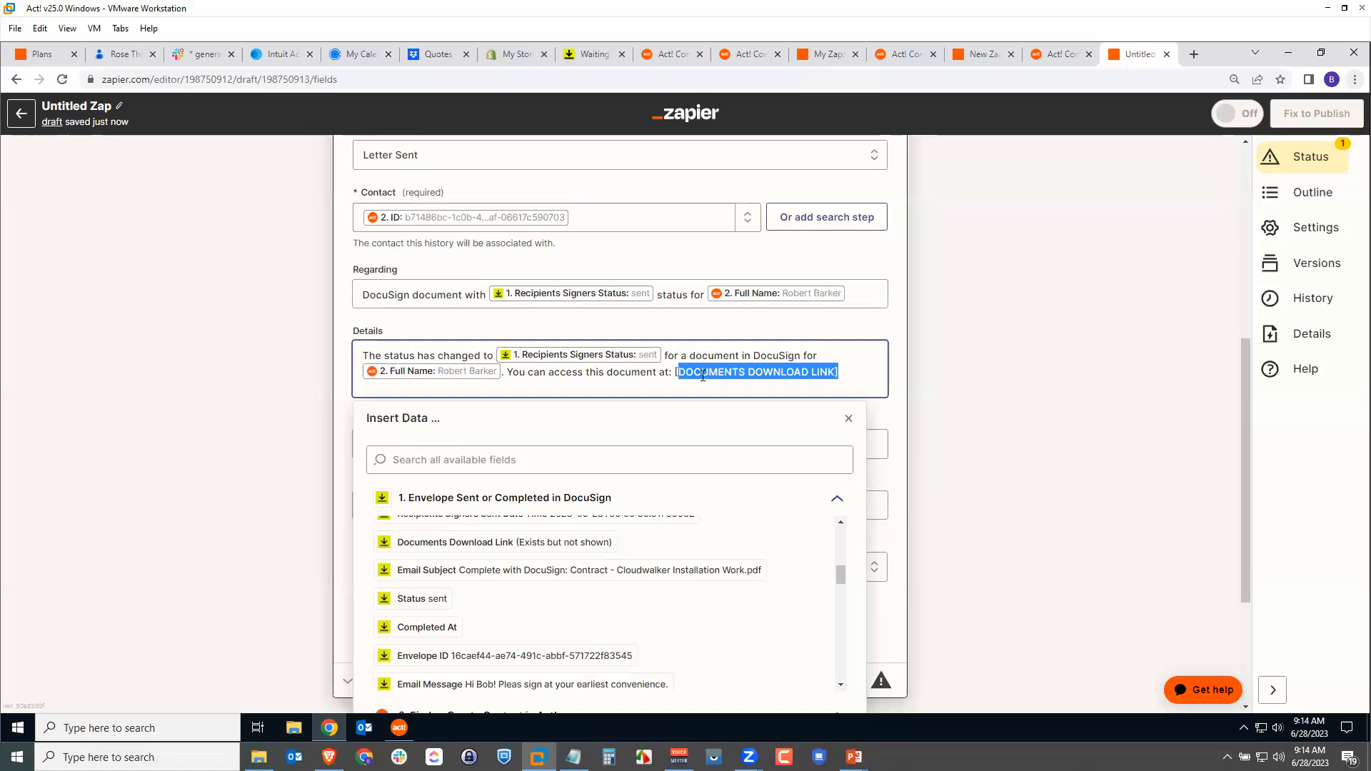
key(BackSpace)
key(BackSpace)
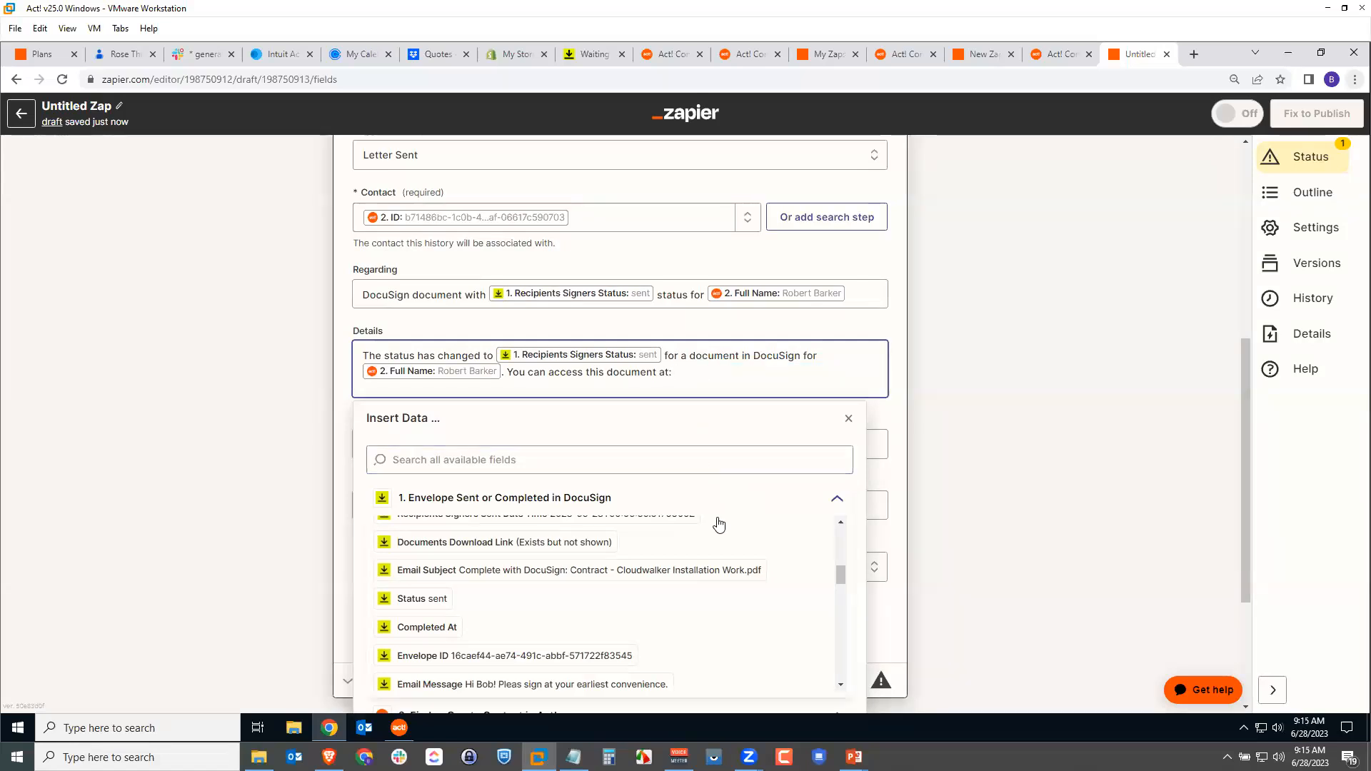
click(498, 548)
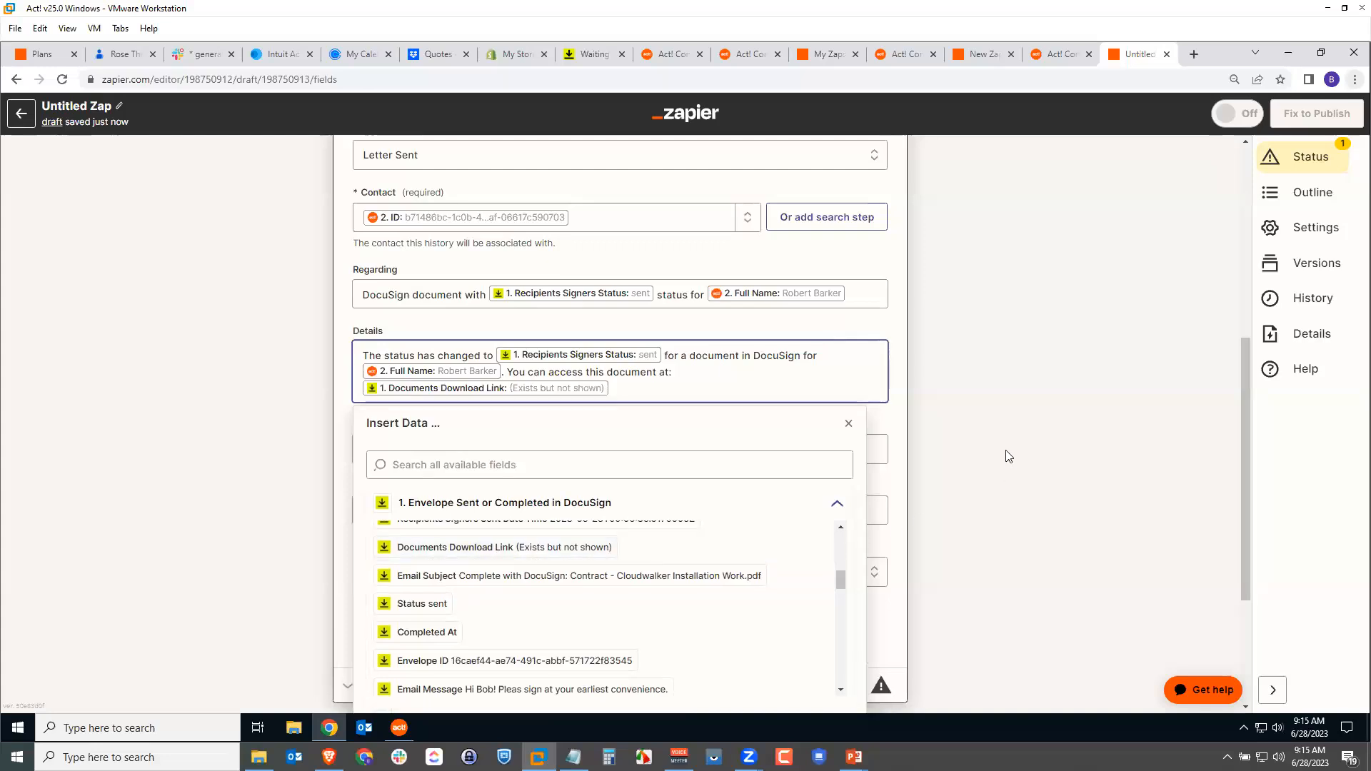
click(1018, 403)
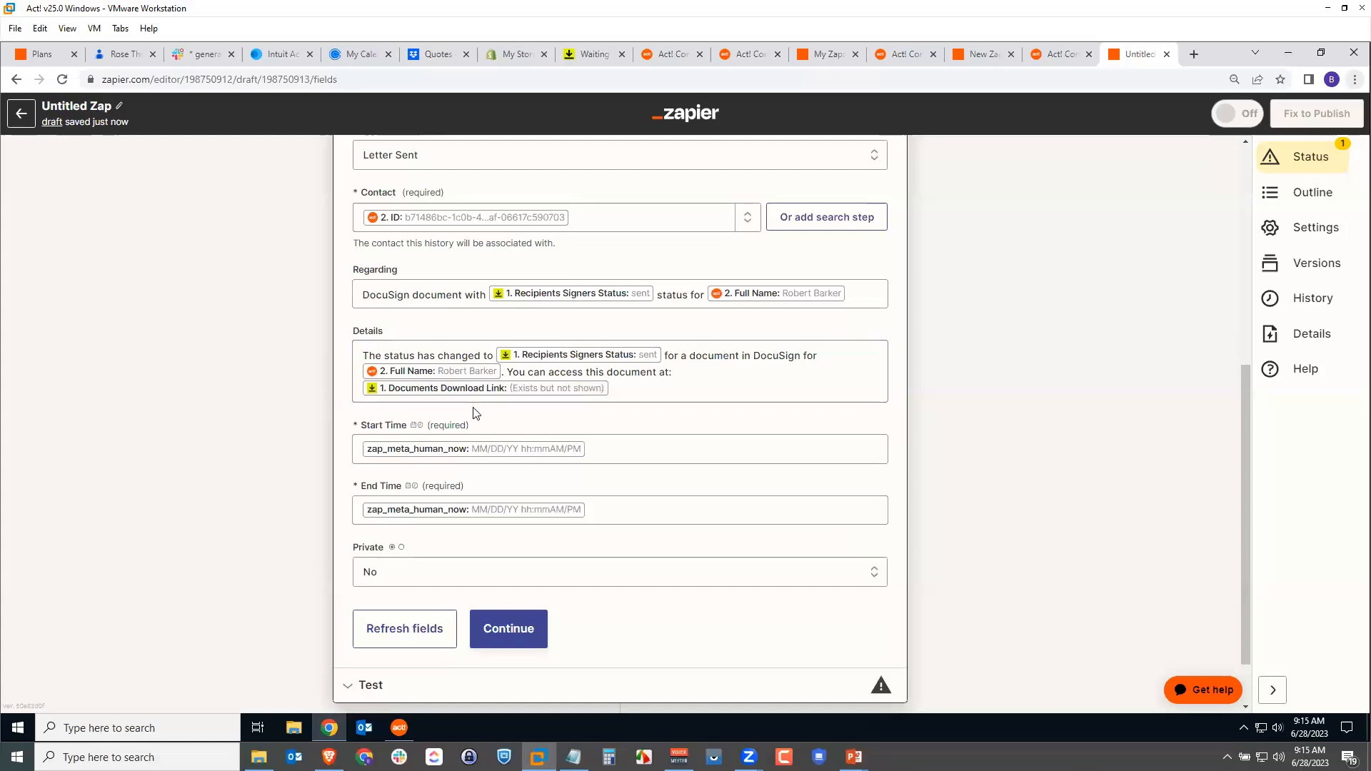
Set Start Time to DocuSign's Recipients Signers Sent Date Time instead of the current time
click(624, 448)
key(BackSpace)
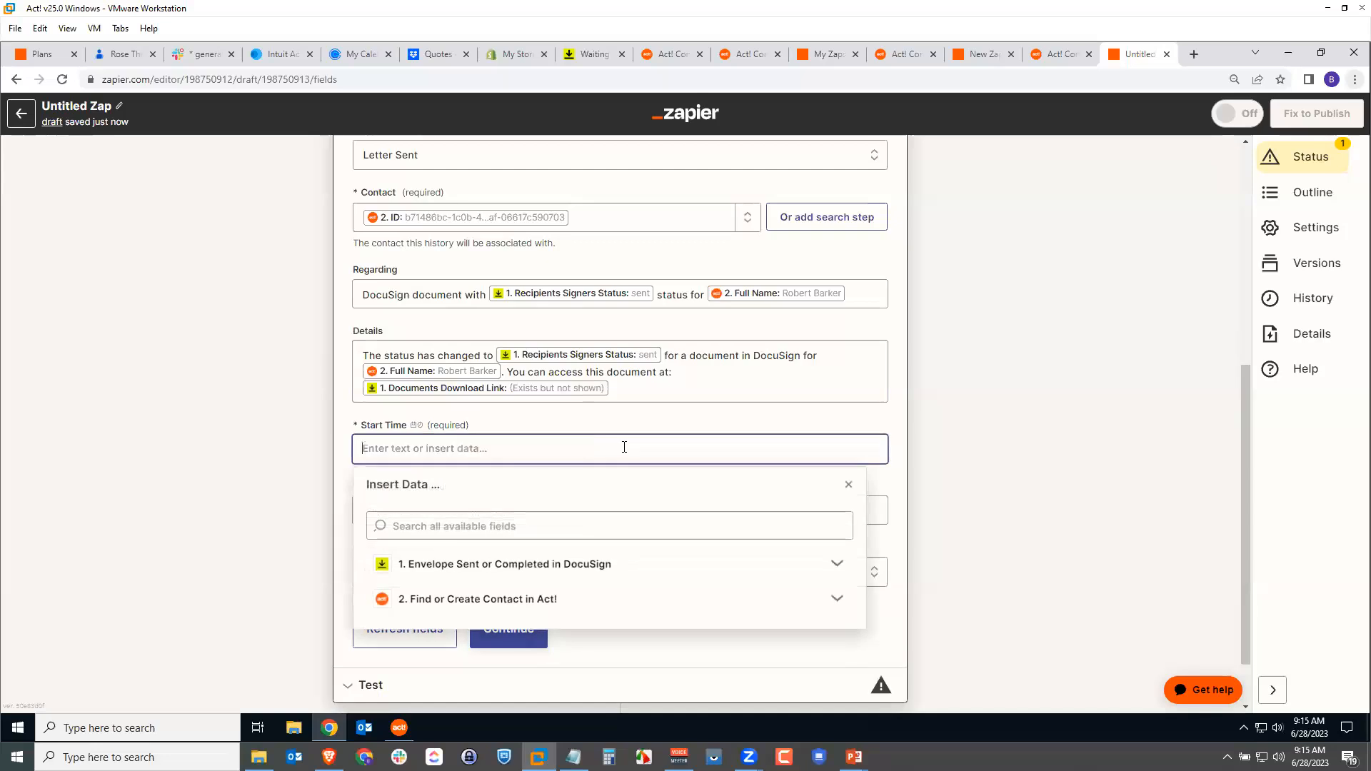
click(836, 564)
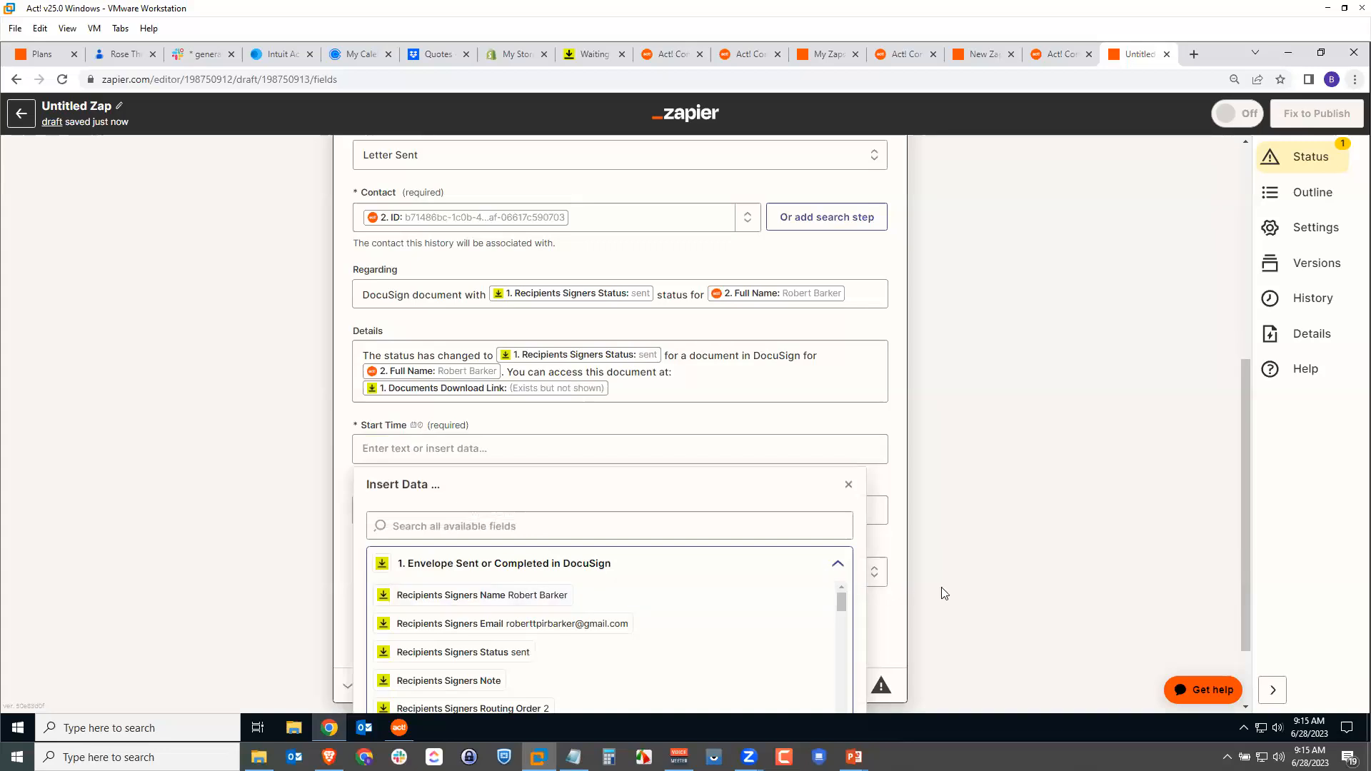
scroll(957, 591, down, 2)
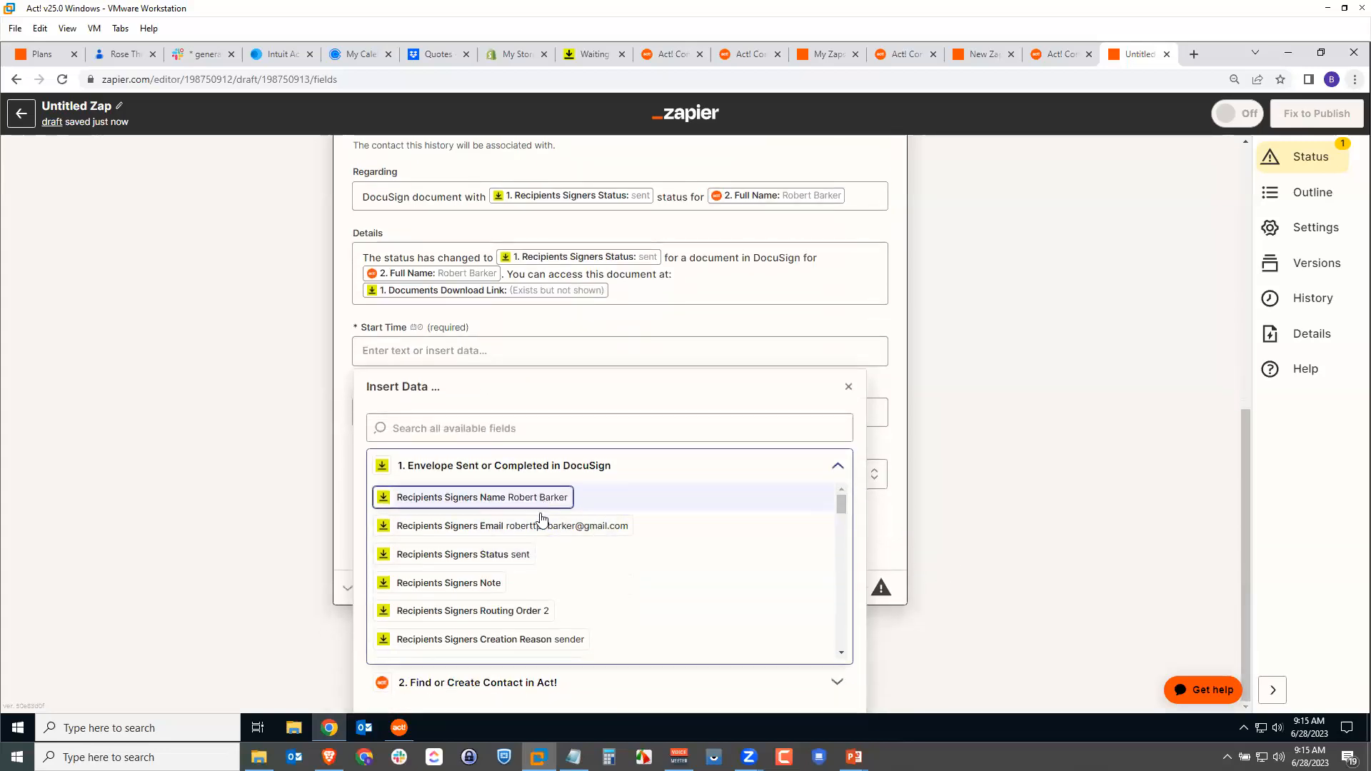
drag(841, 503, 844, 528)
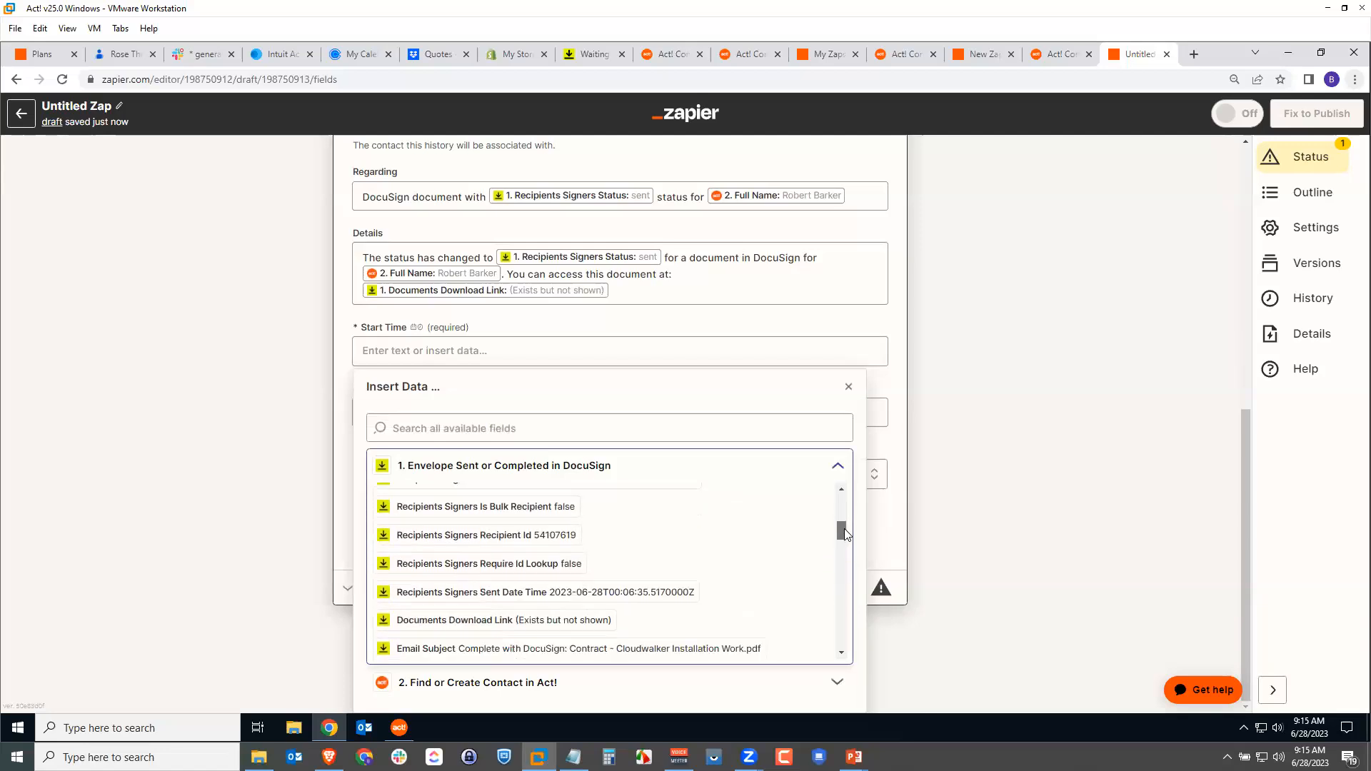
click(645, 592)
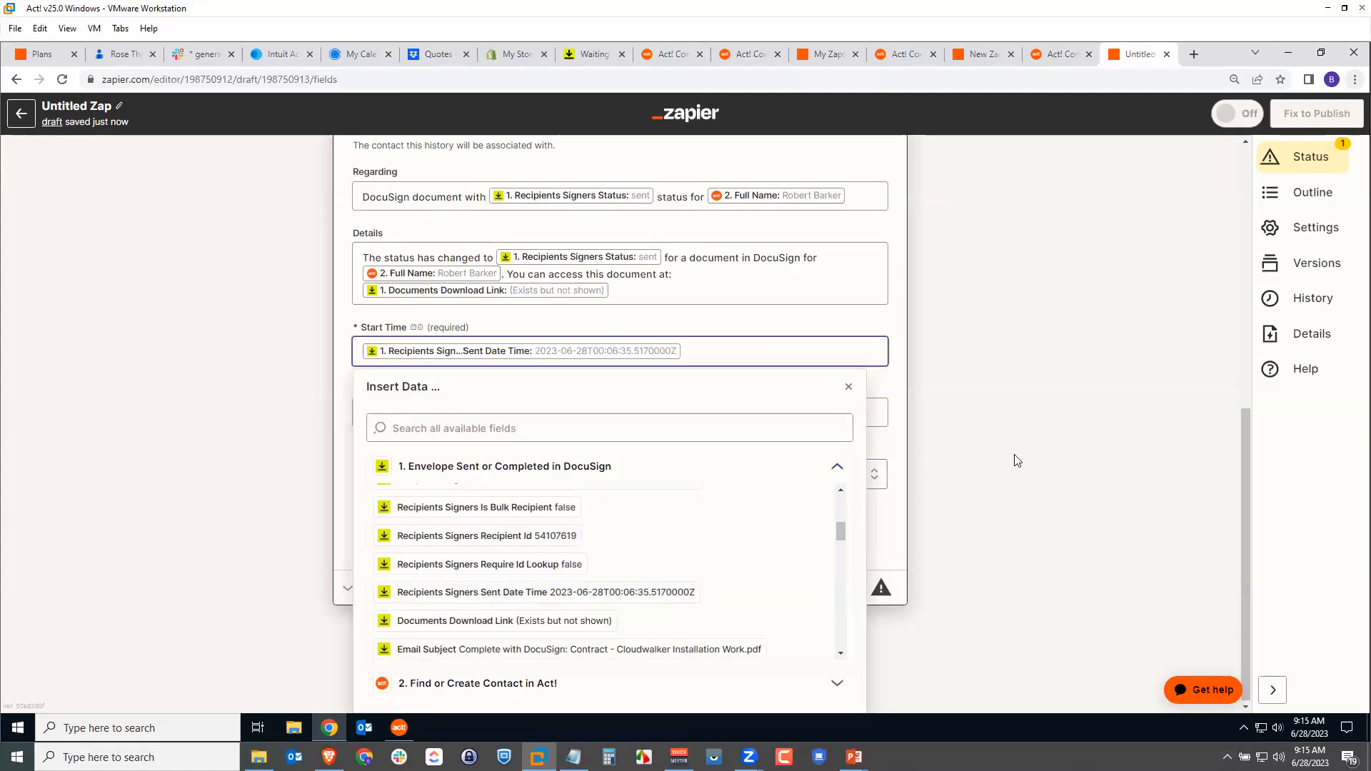
click(921, 426)
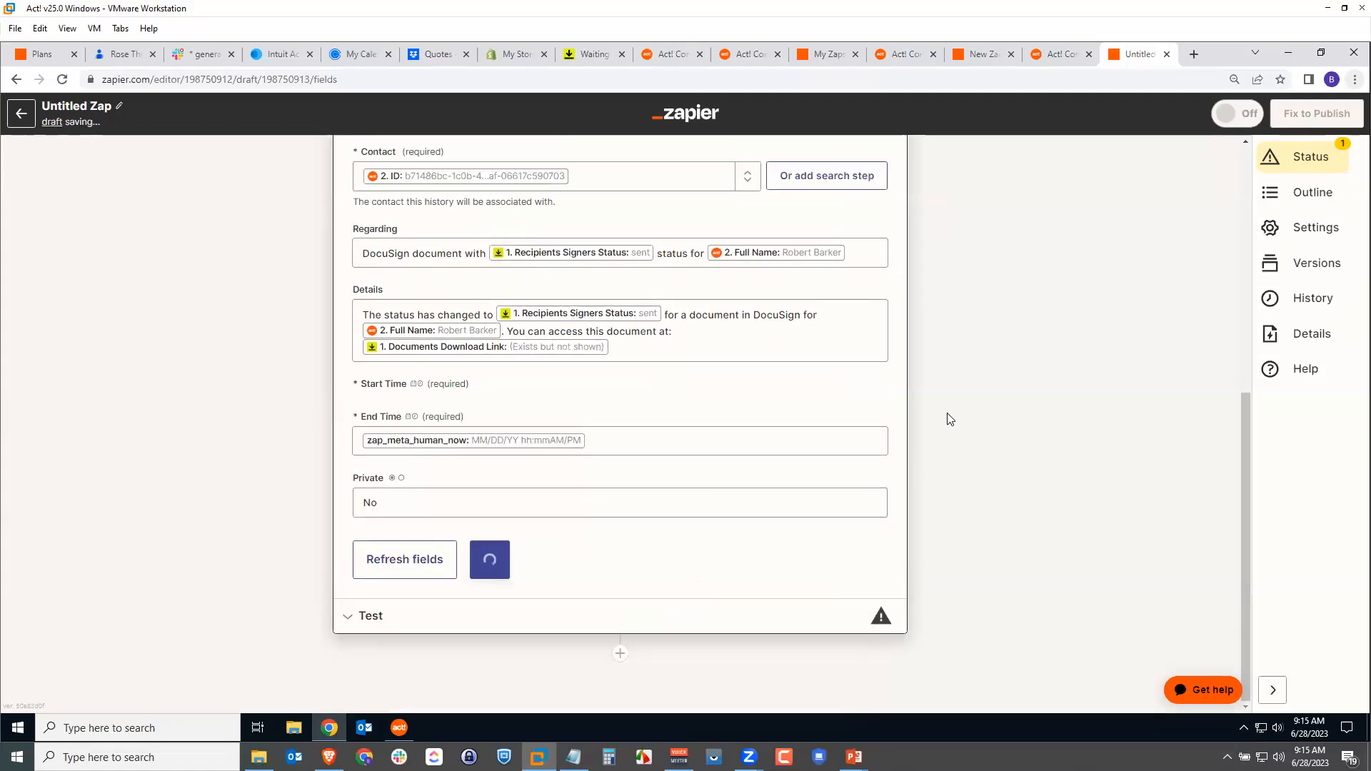
Set End Time to DocuSign's Recipients Signers Sent Date Time as well
click(632, 439)
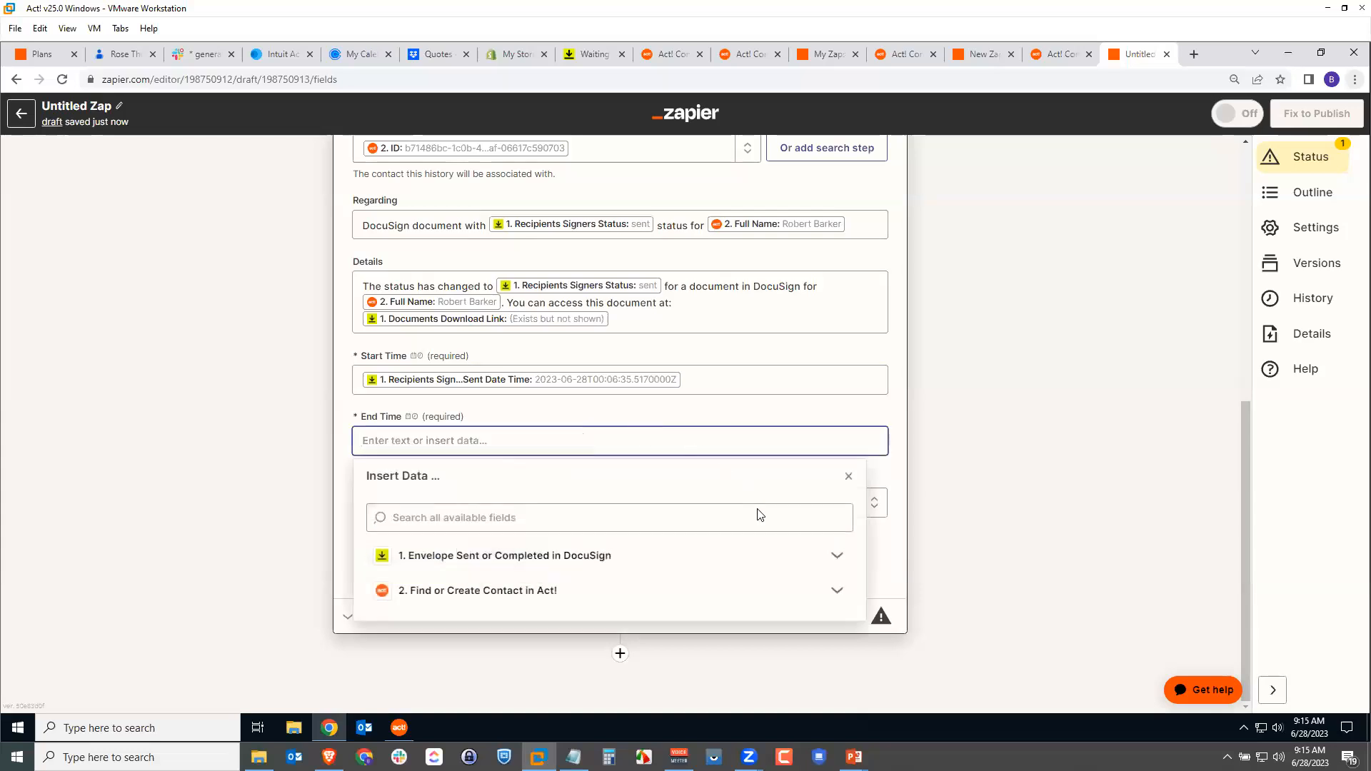
click(837, 556)
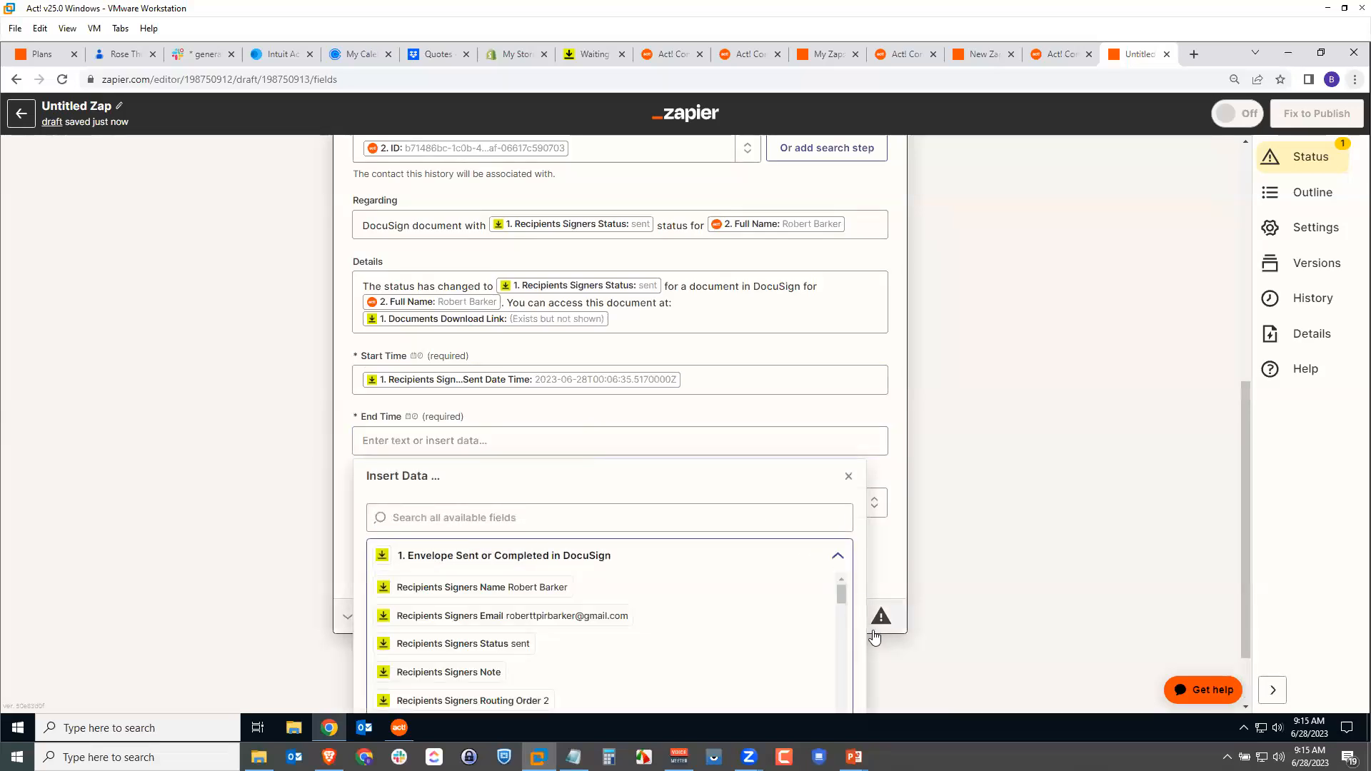
scroll(878, 635, down, 2)
scroll(797, 608, down, 2)
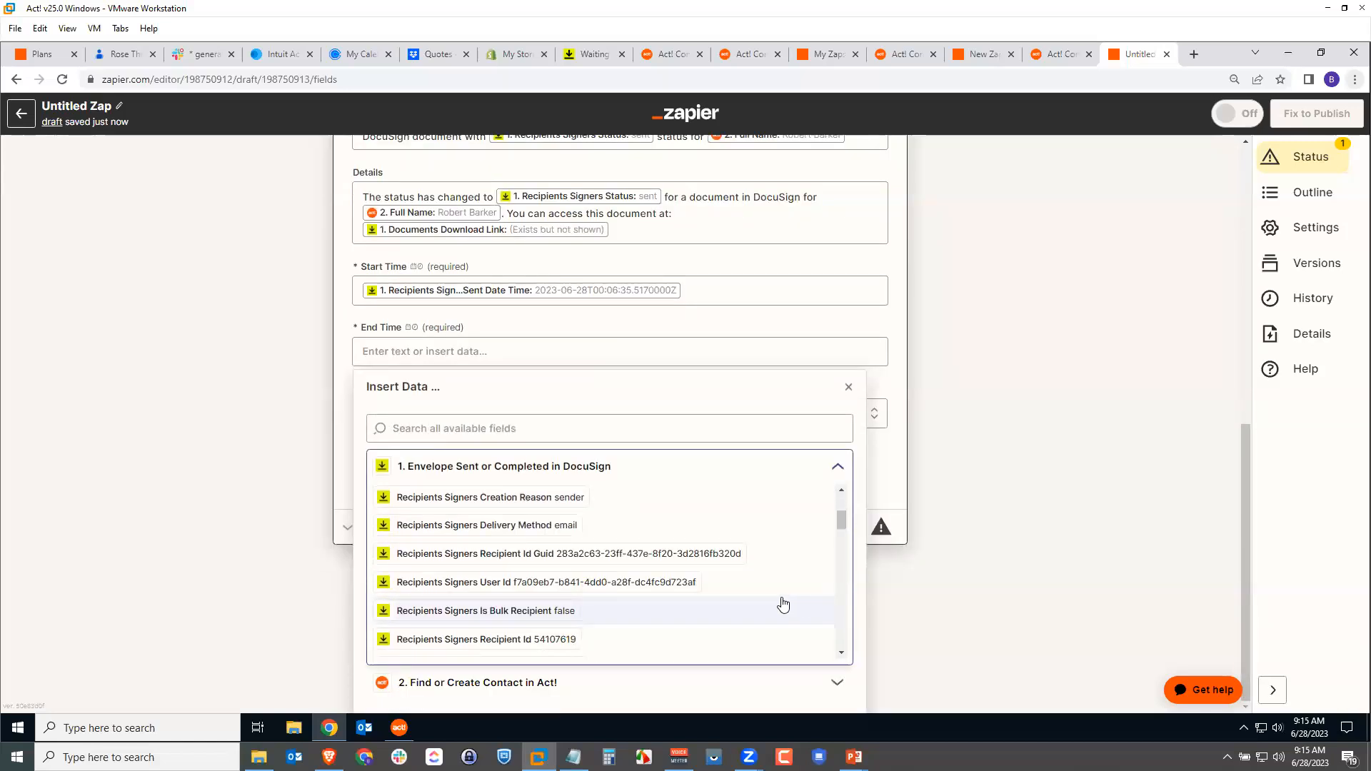
scroll(776, 604, down, 1)
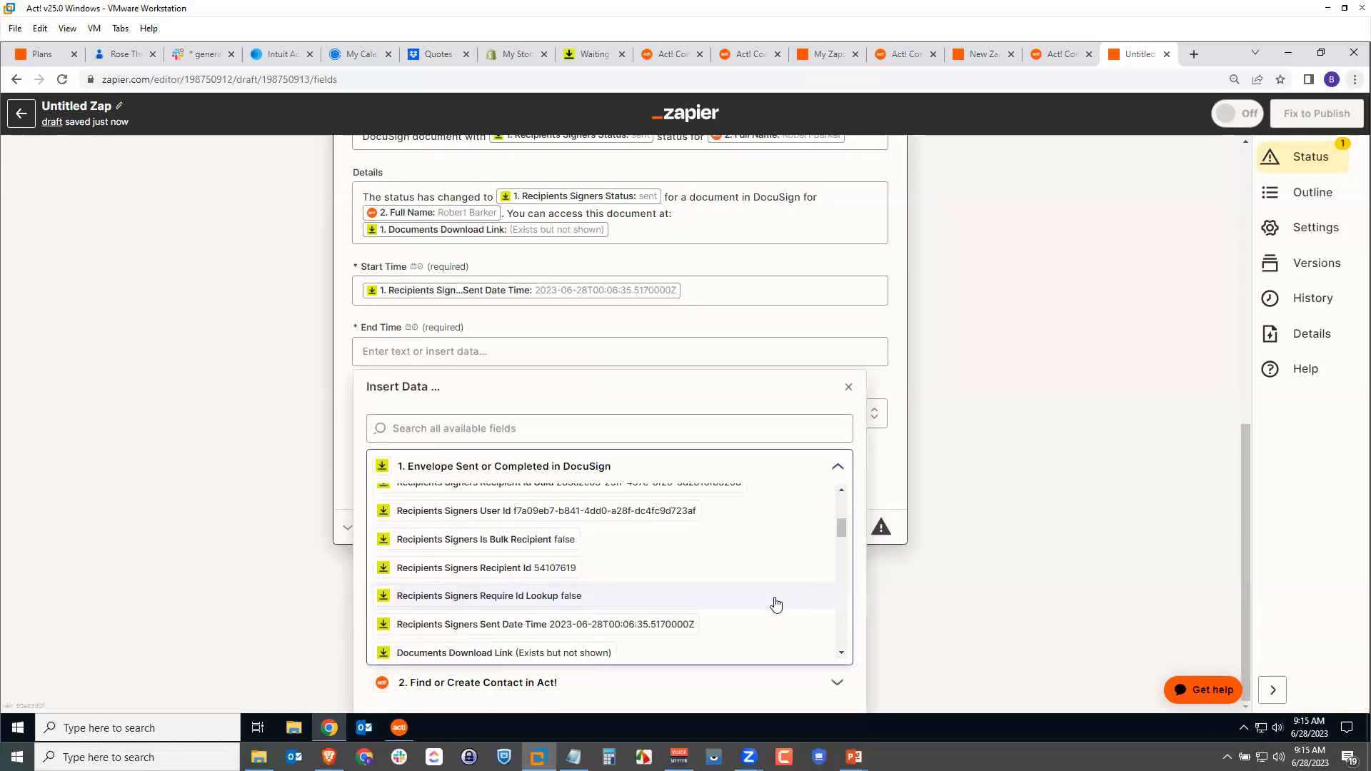
click(722, 628)
click(888, 398)
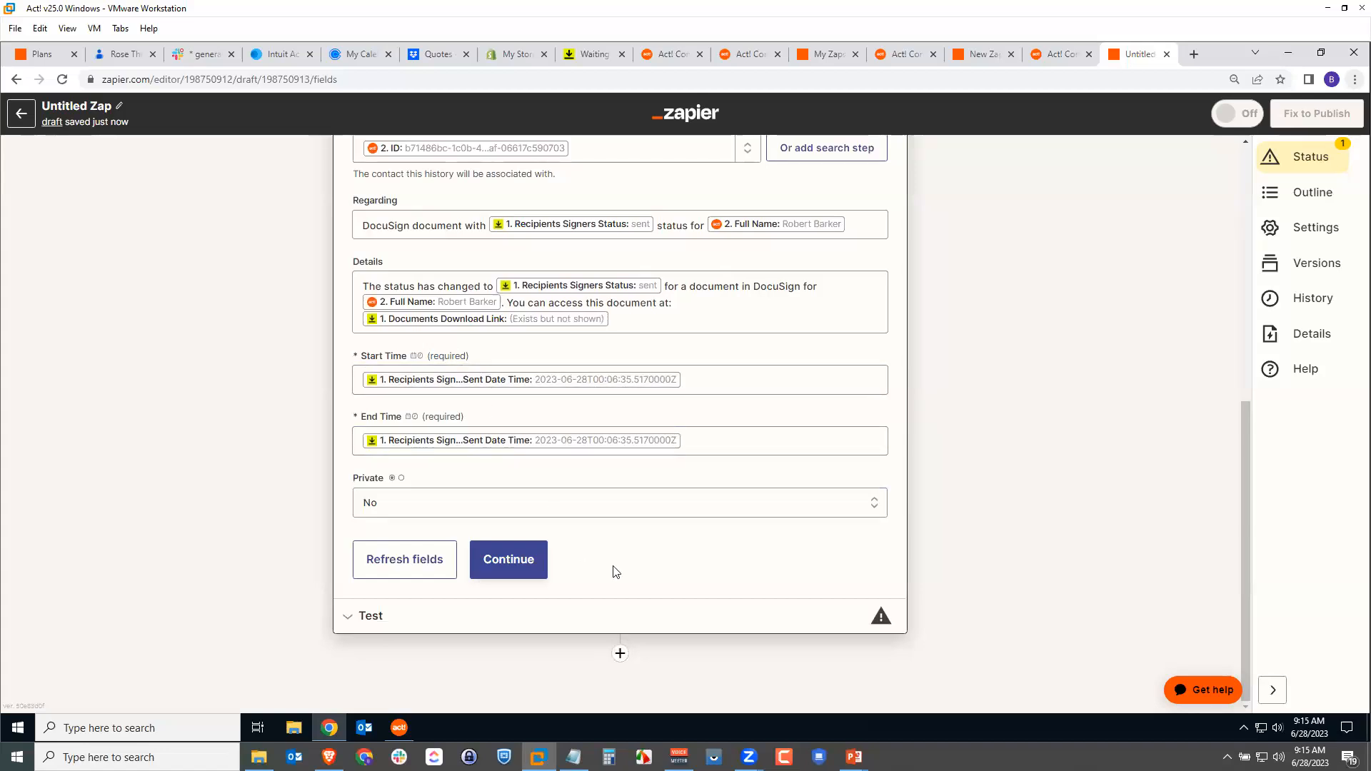
Test the Add History action, sending a Letter Sent history record to Act! and reviewing the returned data
click(505, 559)
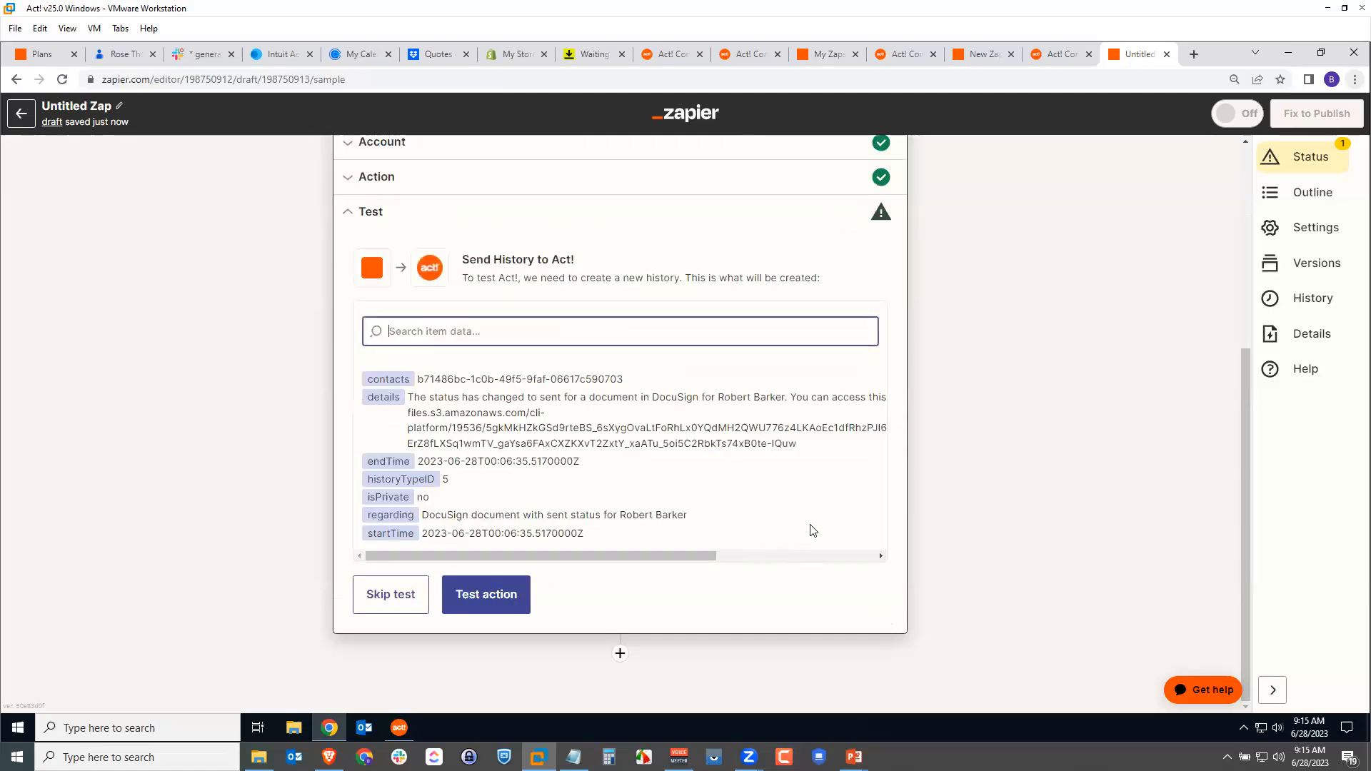
click(492, 603)
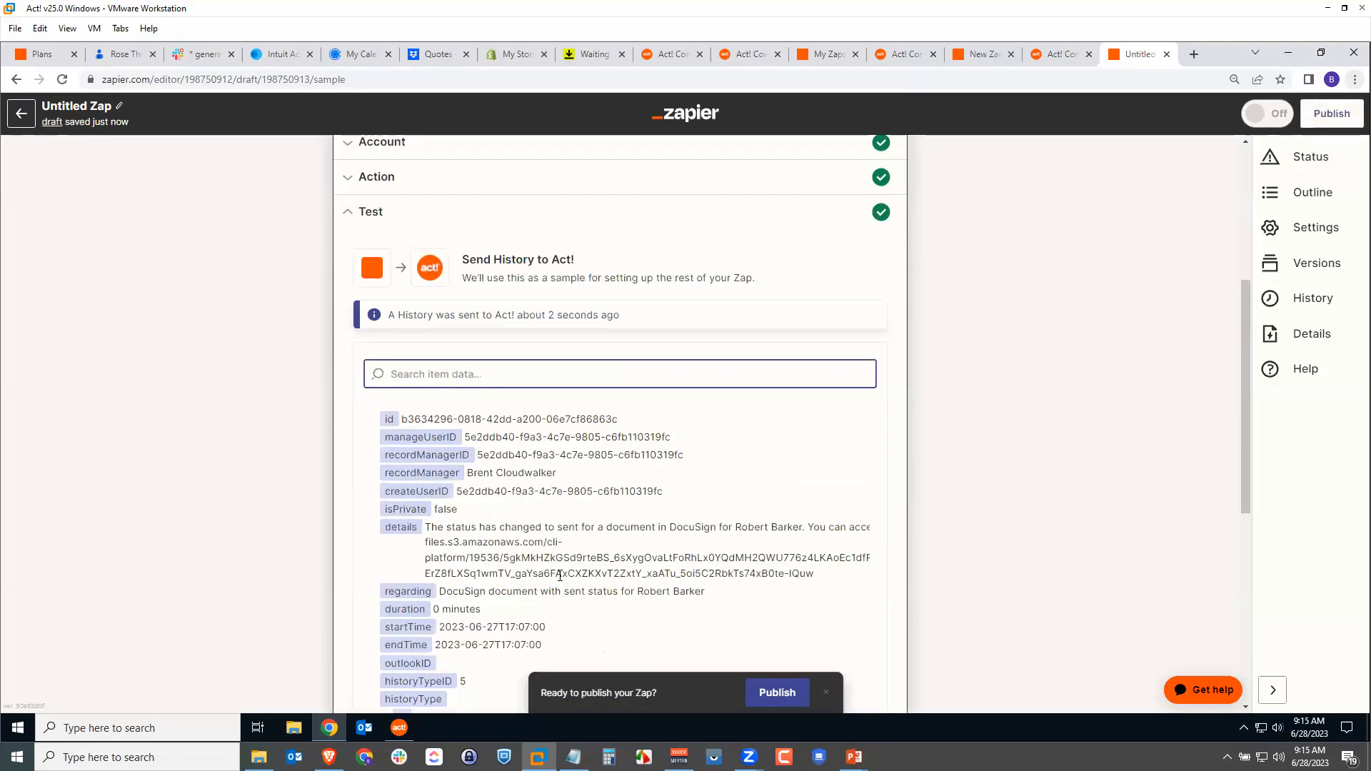
click(902, 457)
scroll(902, 457, down, 6)
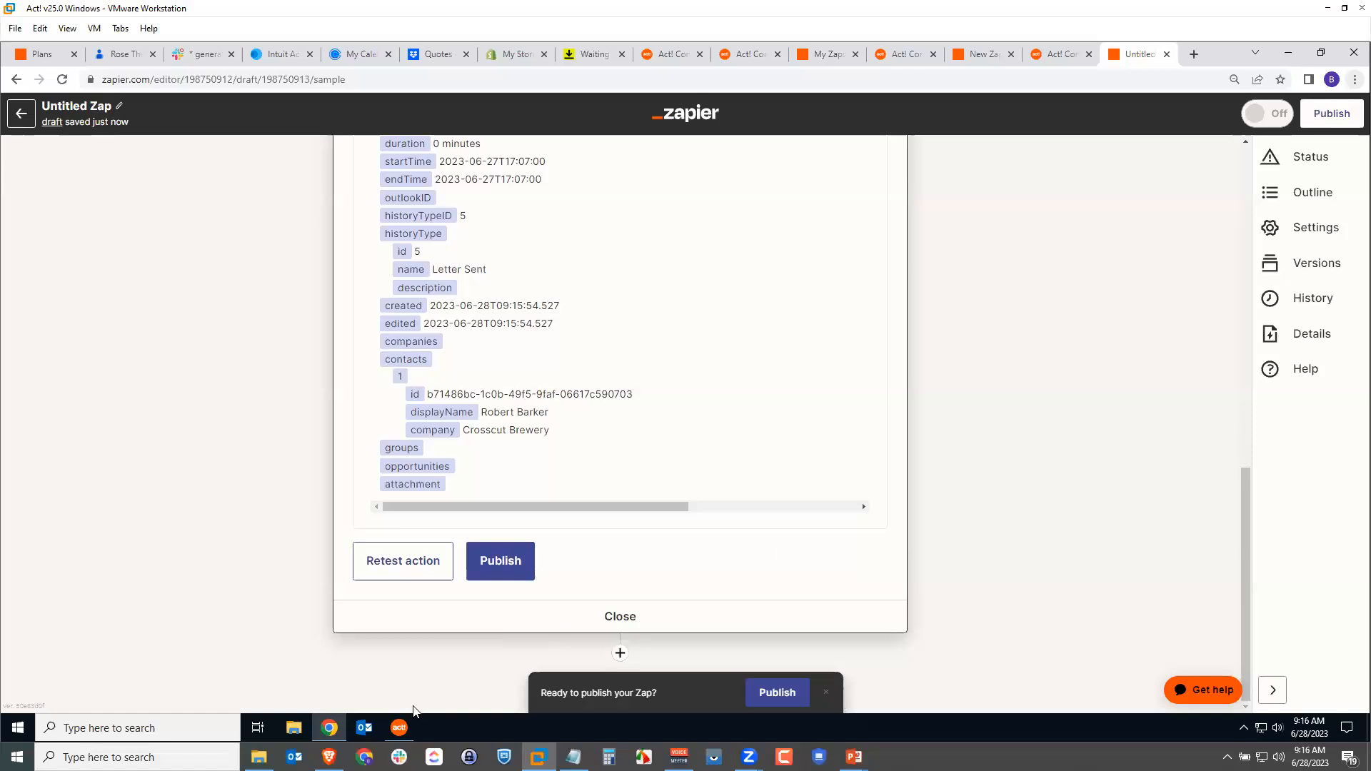
click(398, 728)
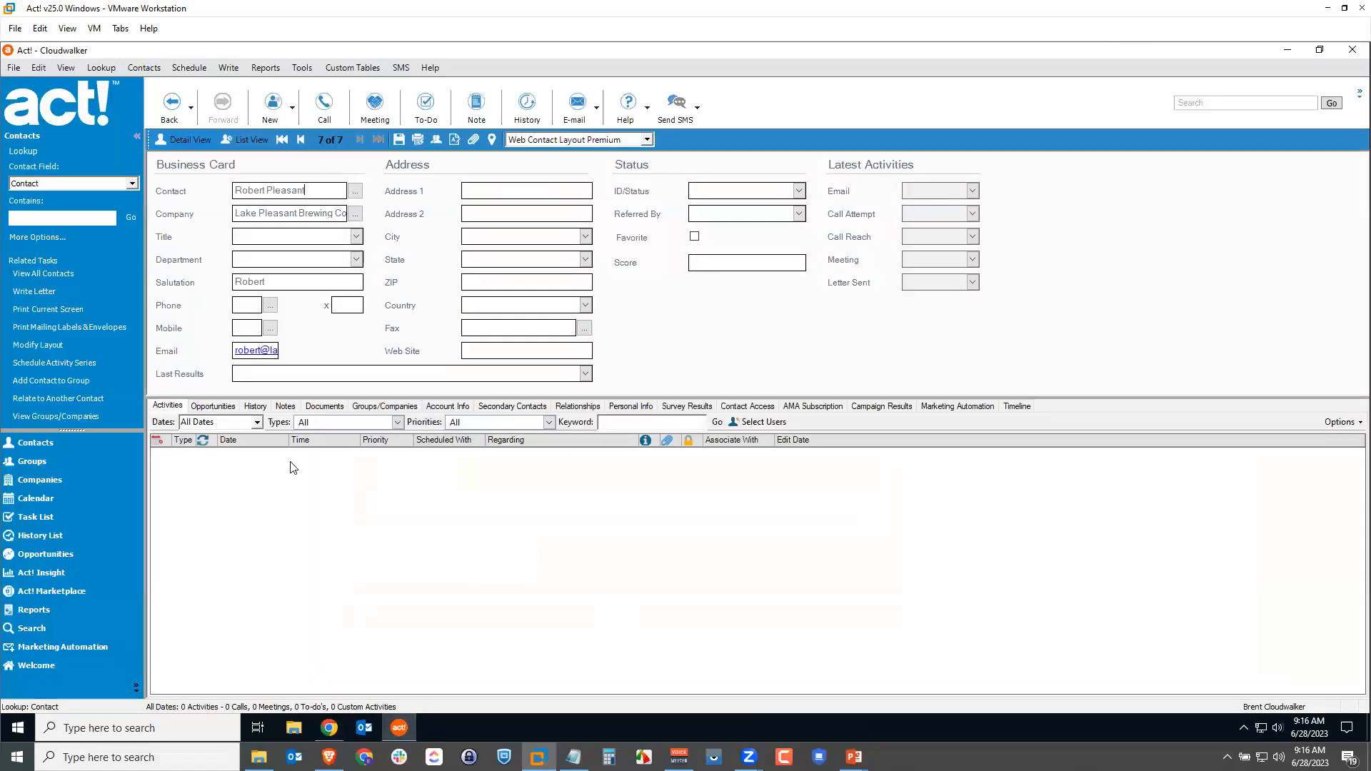
Check the new DocuSign Letter Sent entry in Act!'s History List, including its download link, then close it unchanged
click(38, 537)
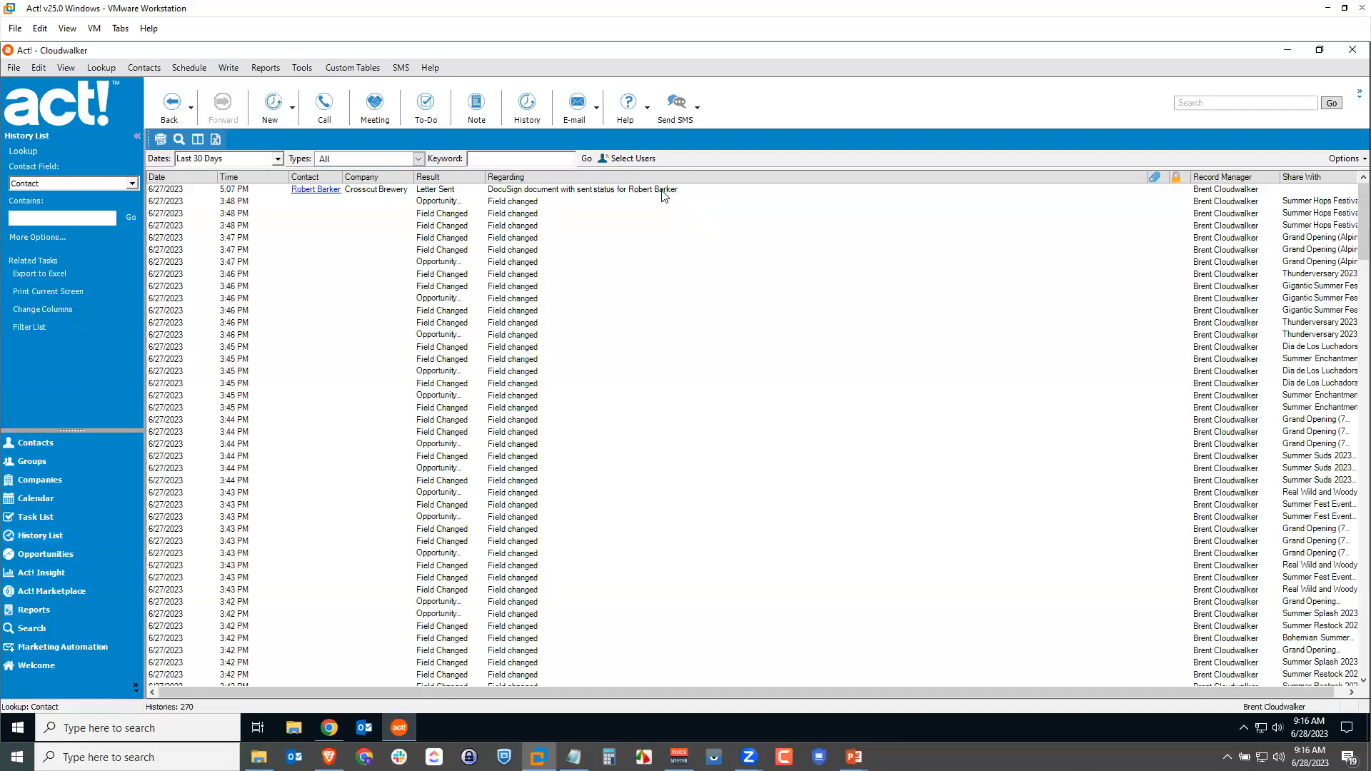
click(663, 192)
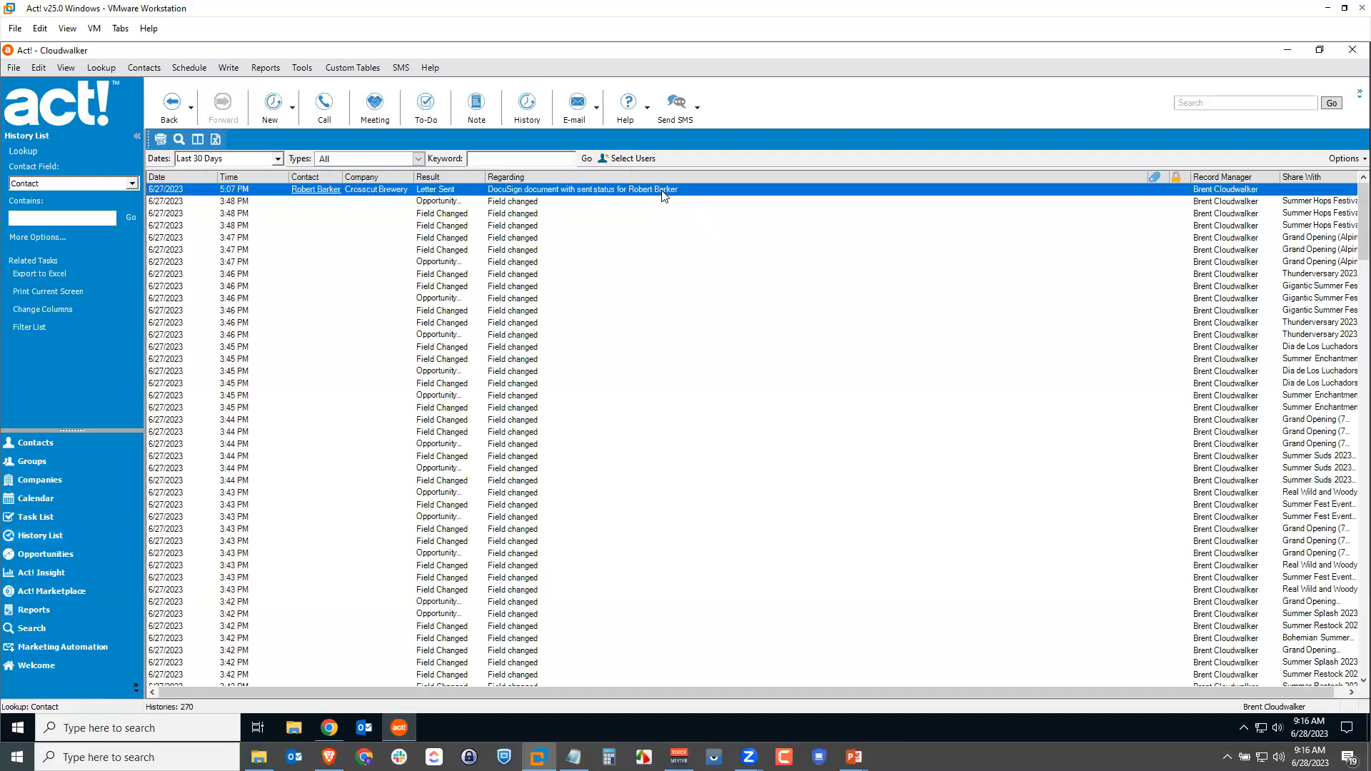
double_click(619, 189)
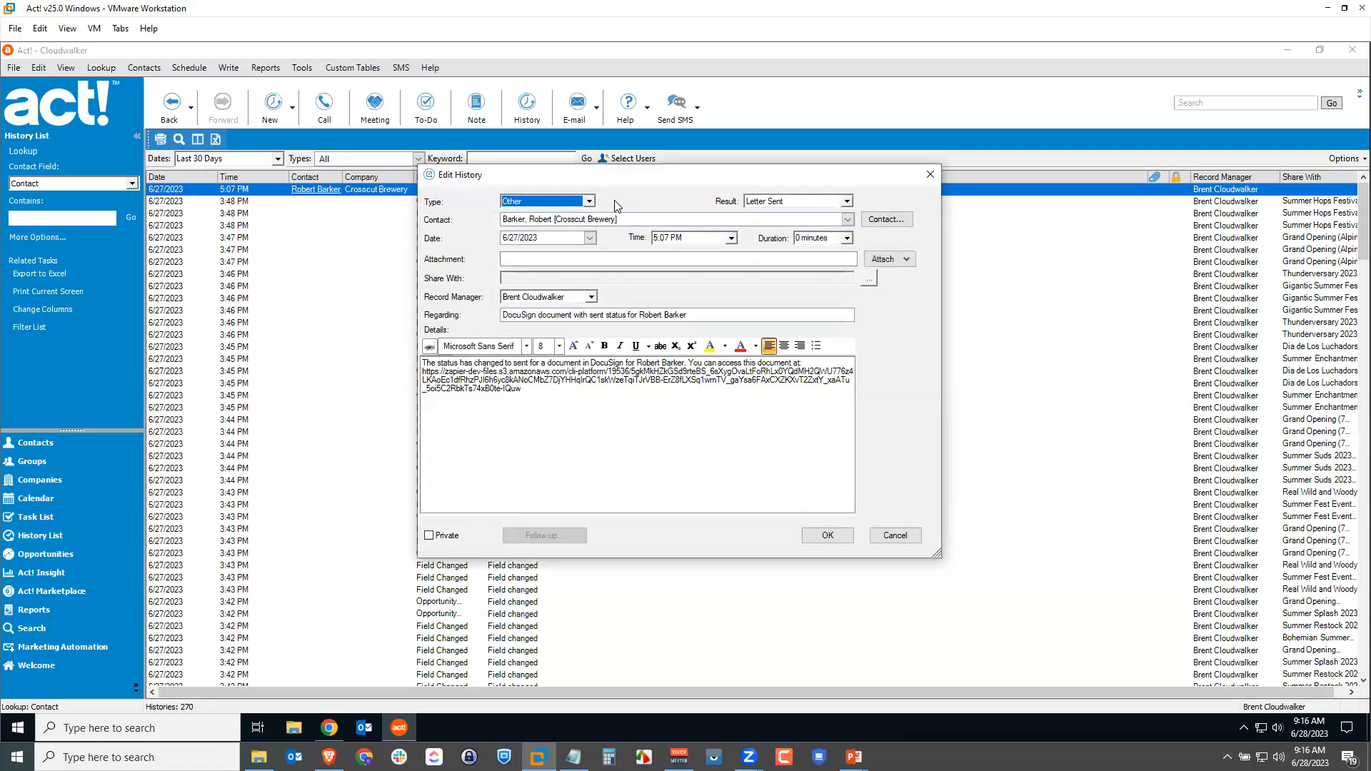
drag(534, 390, 420, 371)
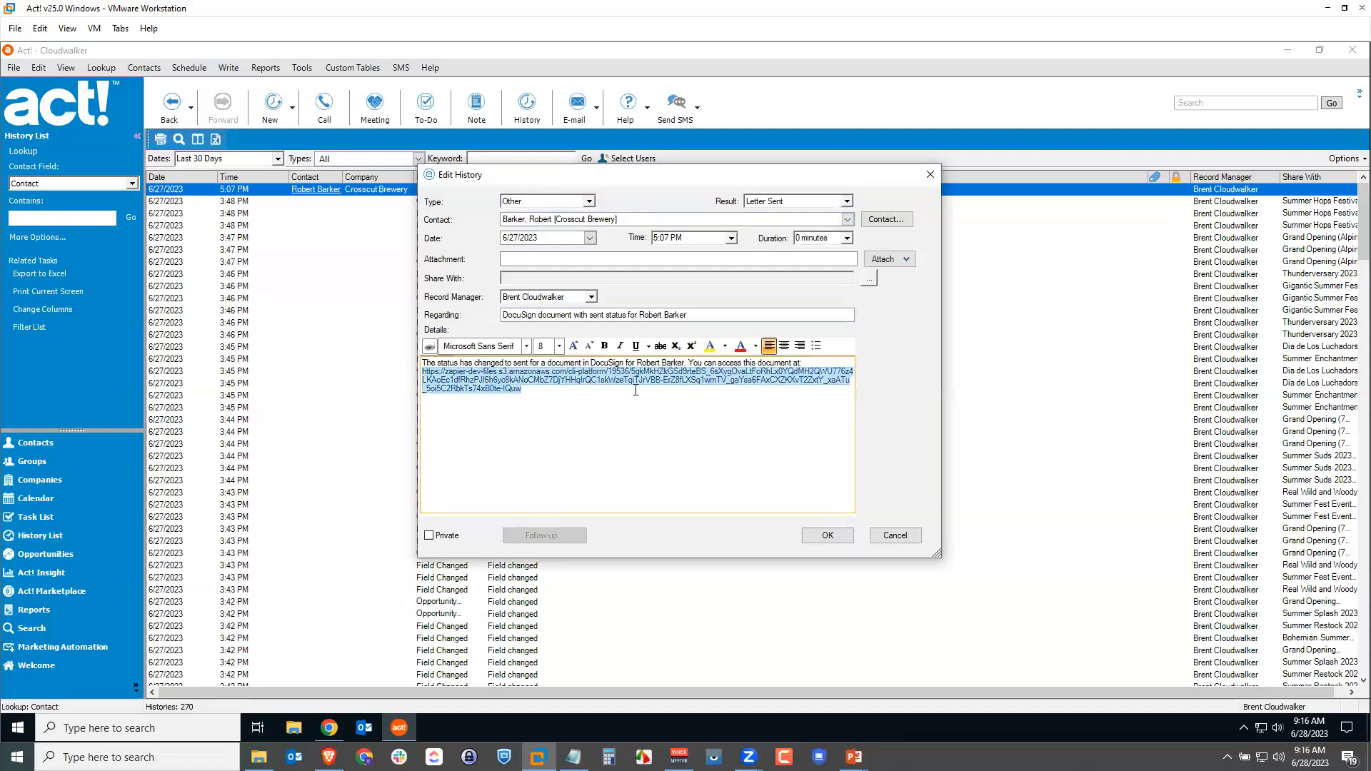
click(698, 441)
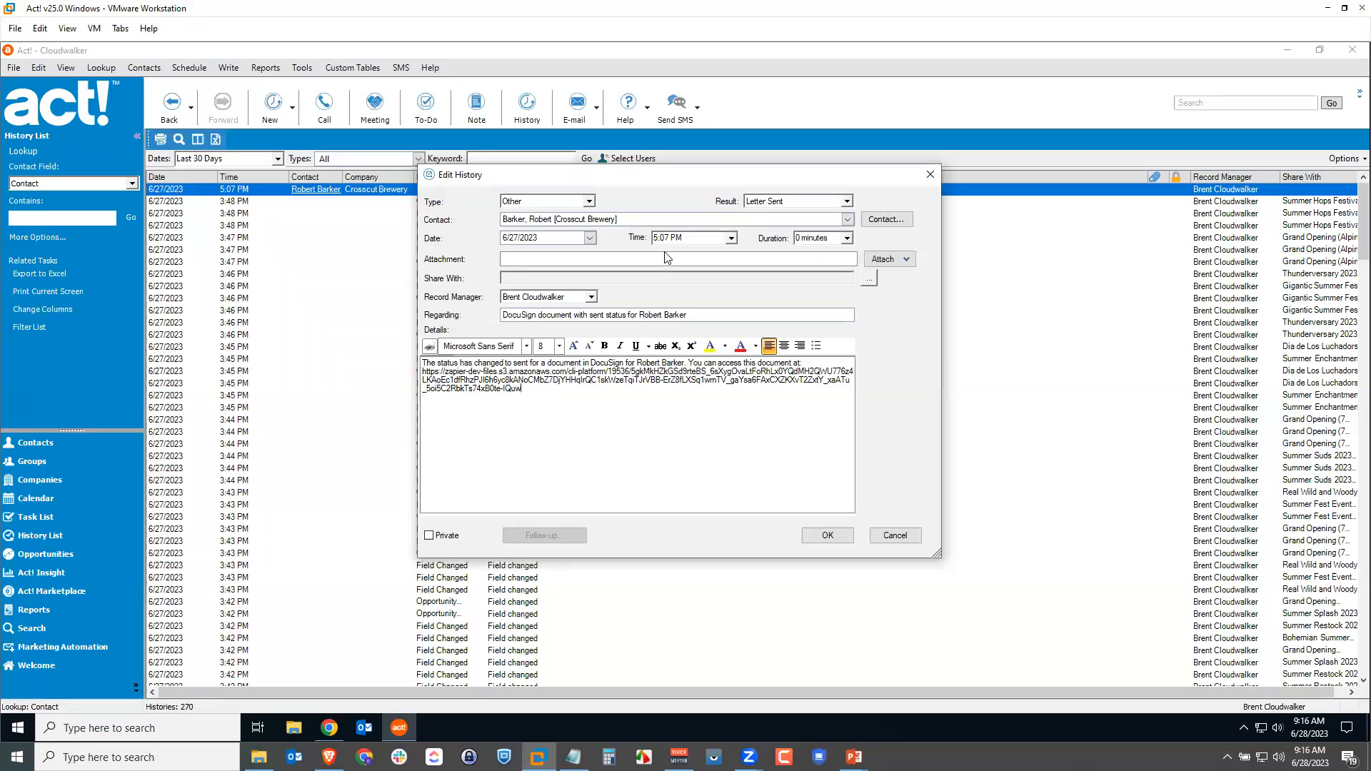
click(892, 535)
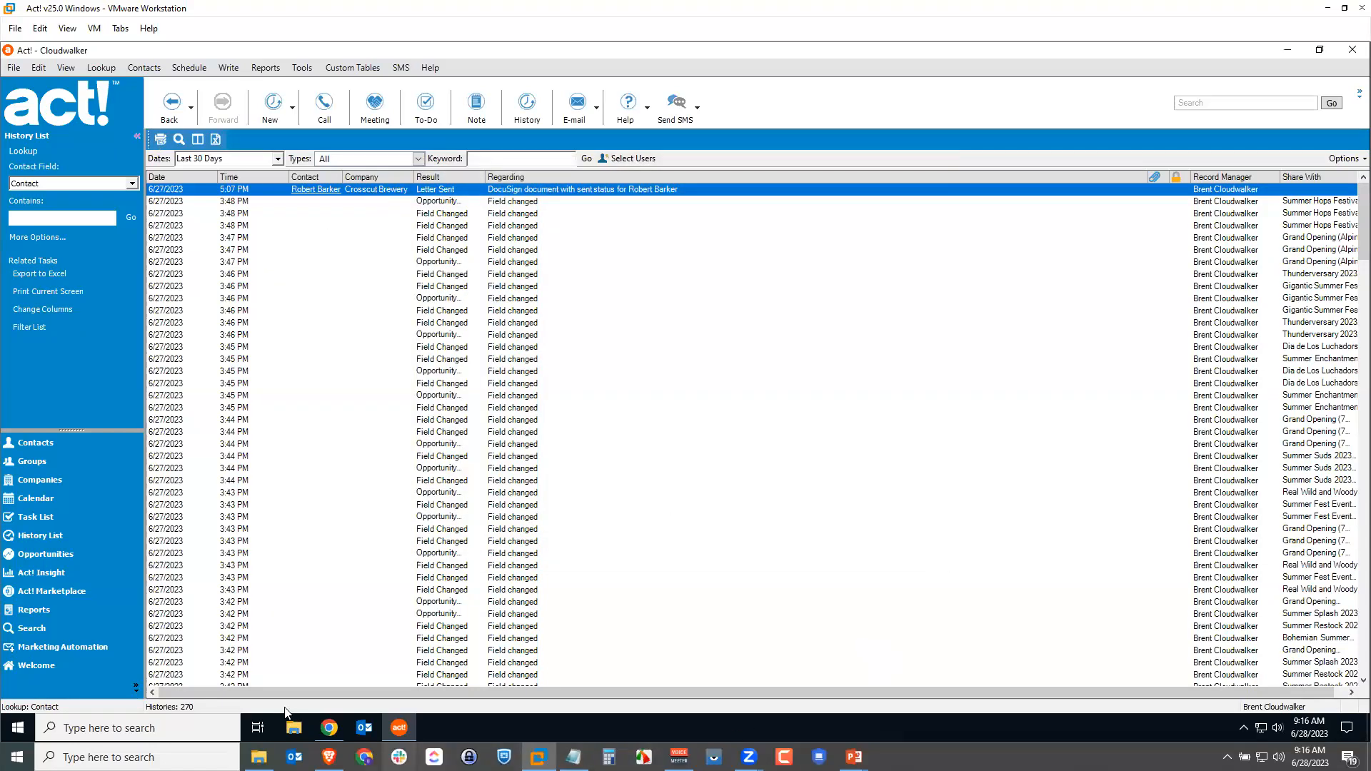
click(328, 727)
Publish the Zap as version v1 and dismiss the share-as-template prompt
click(488, 568)
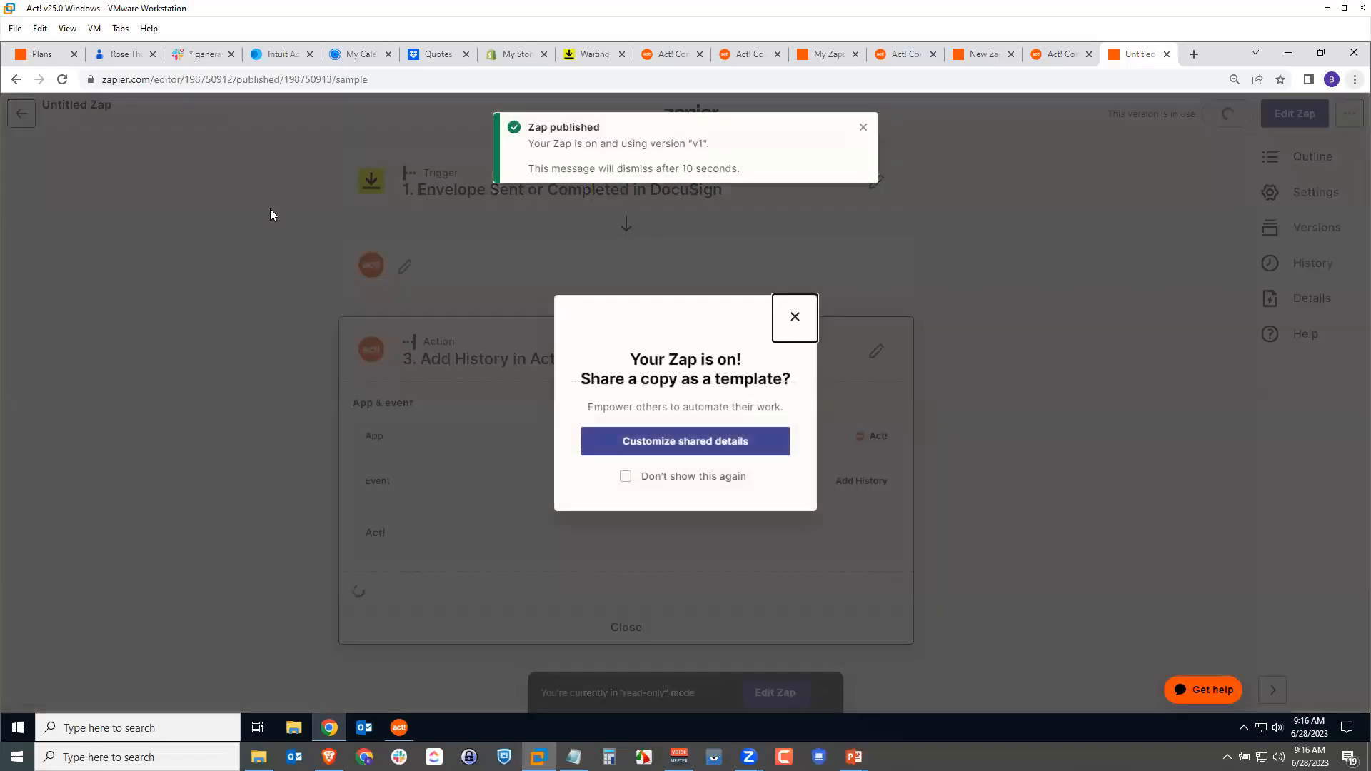
click(807, 327)
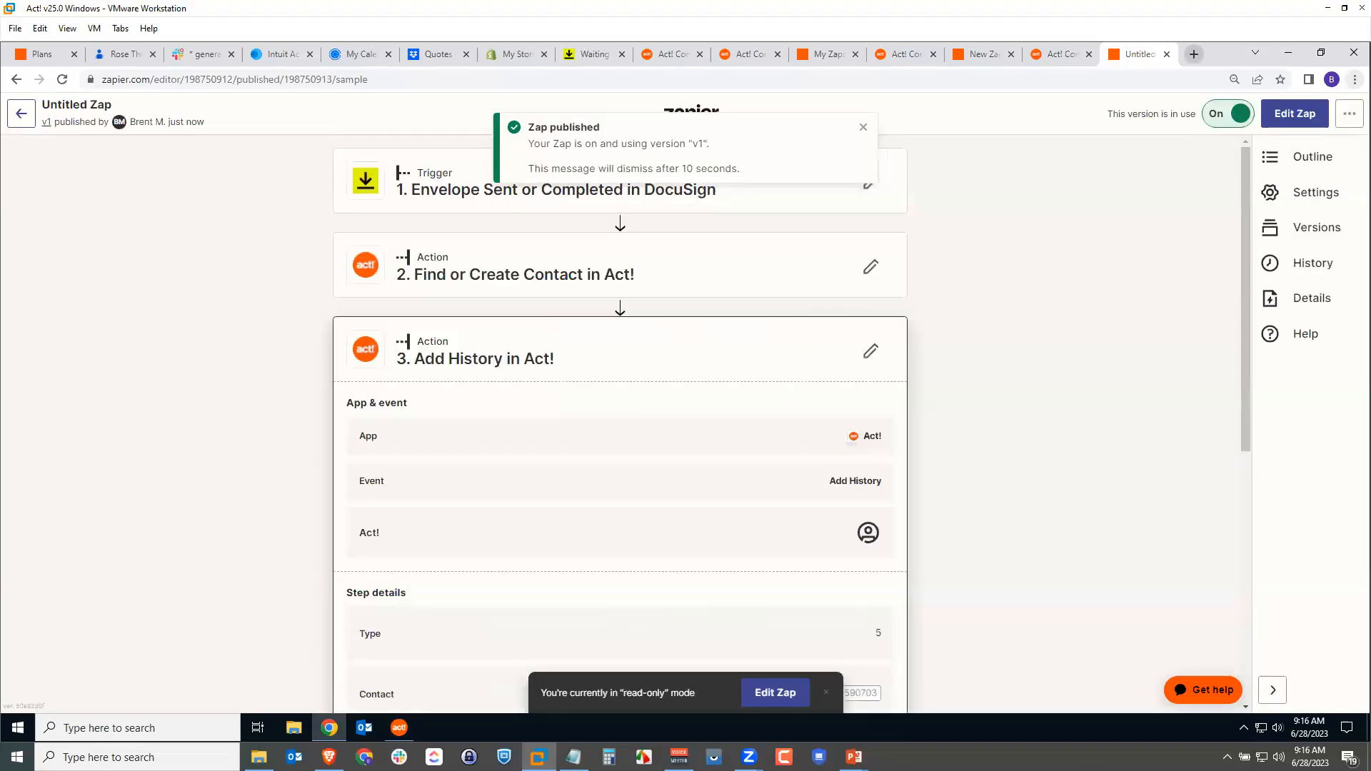